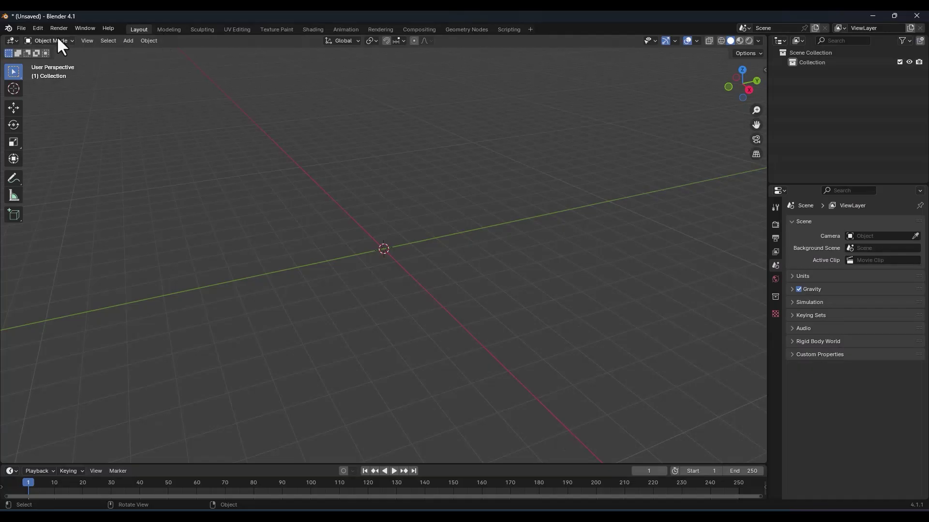
# Install the add-on from UE4_Vehicle_Rigging_Addon_v0_6_2.zip in the Downloads folder through the add-on preferences
pyautogui.click(39, 29)
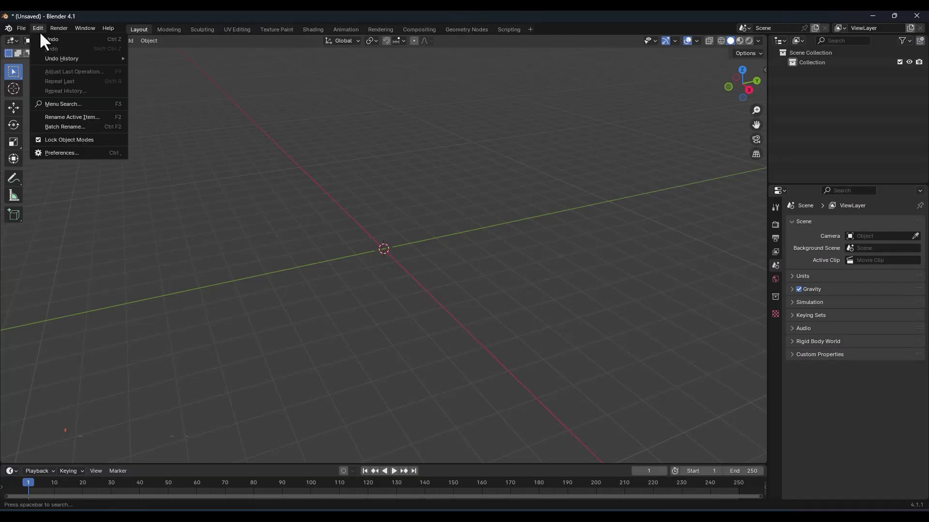
pyautogui.click(70, 154)
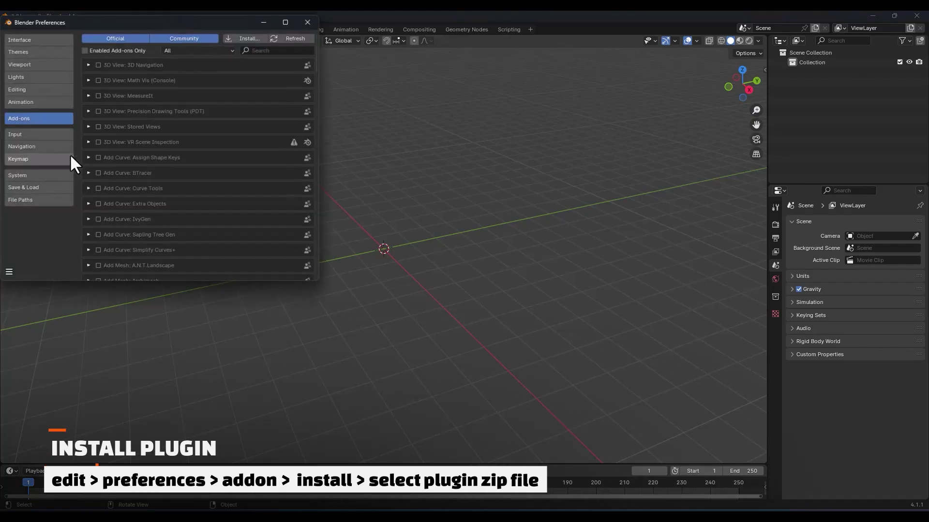
pyautogui.click(241, 37)
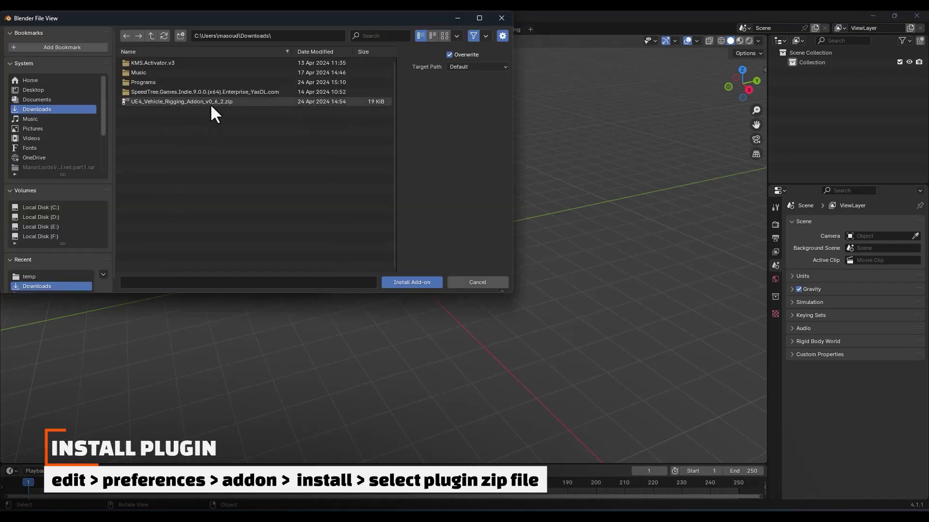
pyautogui.click(234, 102)
pyautogui.click(410, 283)
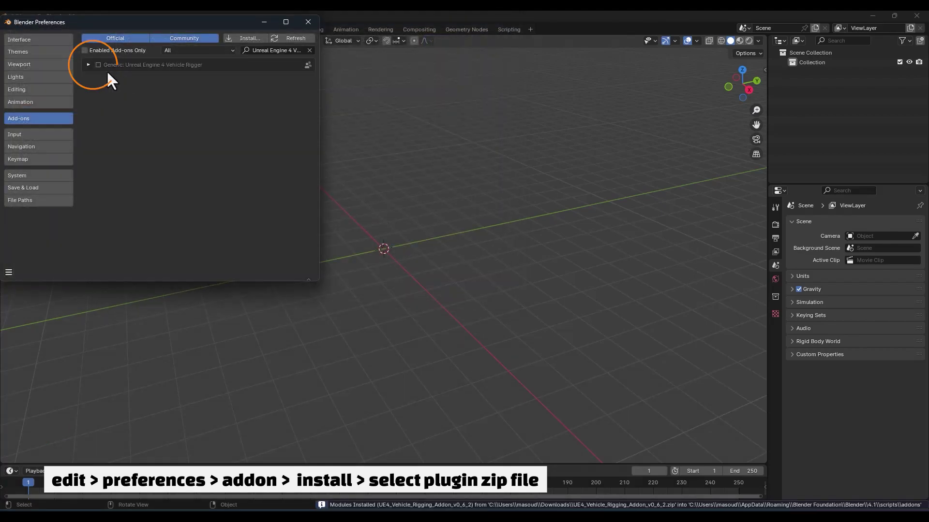
# Enable the Unreal Engine 4 Vehicle Rigger add-on, close the preferences and show its UE4 Vehicle tools in the viewport
pyautogui.click(98, 64)
pyautogui.click(89, 65)
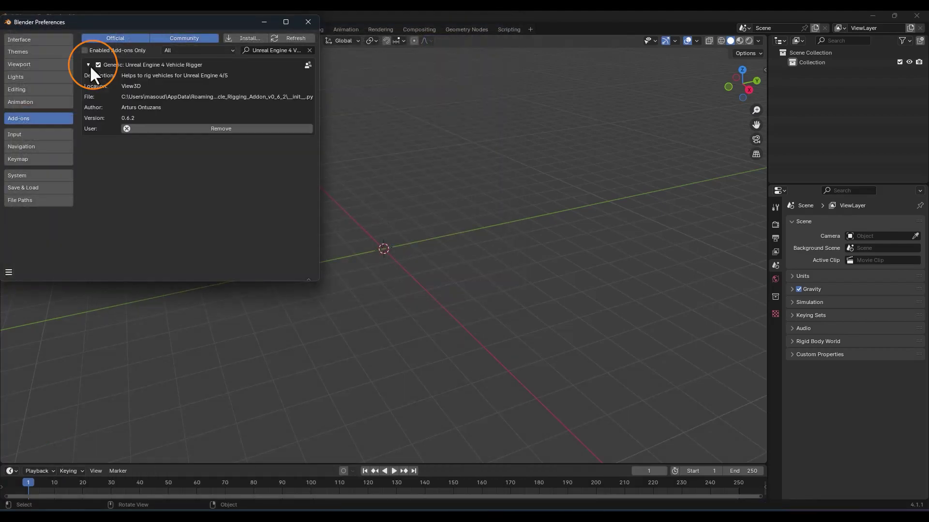
pyautogui.click(306, 22)
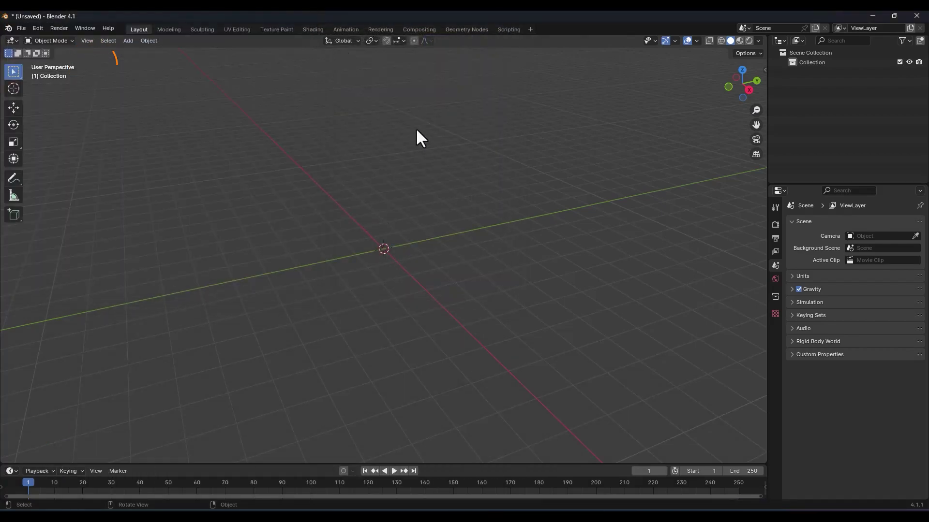
pyautogui.press('n')
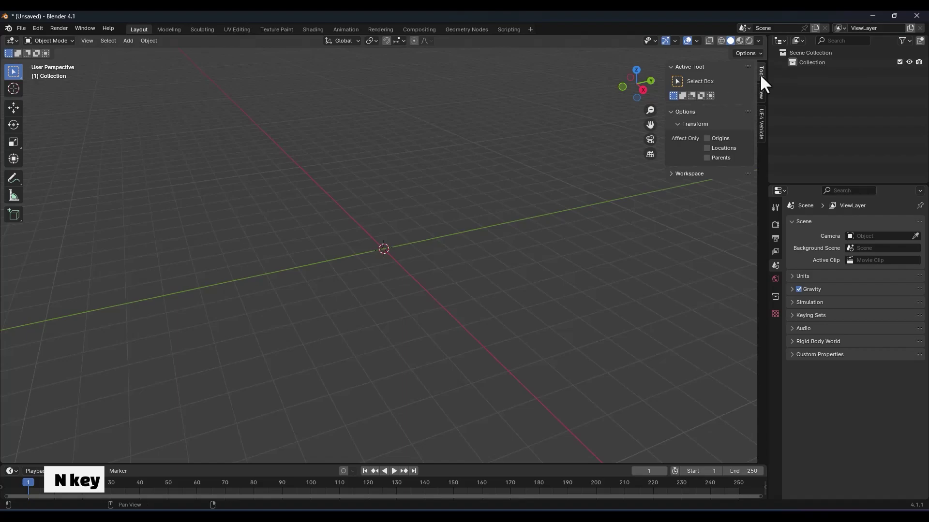
pyautogui.click(761, 124)
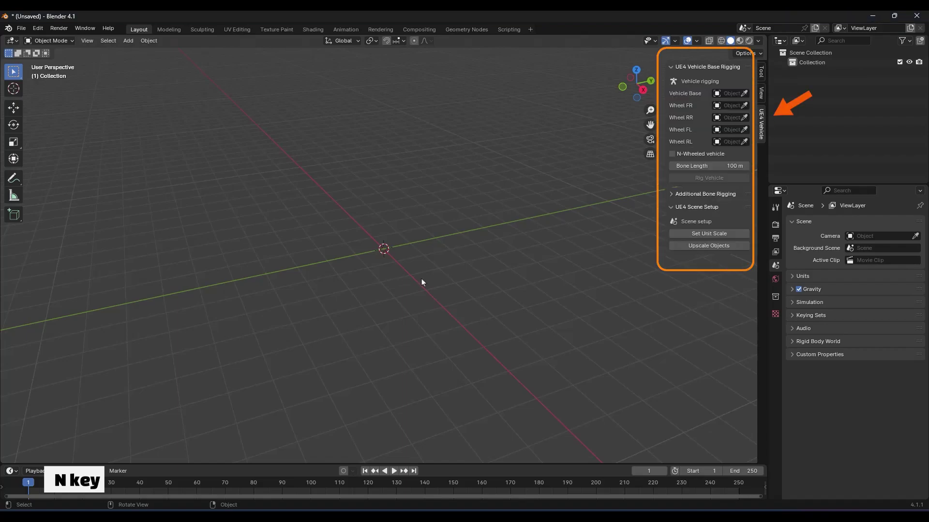
# Import the car model camaro_Simple.fbx from the finall_car folder with the default FBX settings
pyautogui.click(21, 28)
pyautogui.moveTo(79, 168)
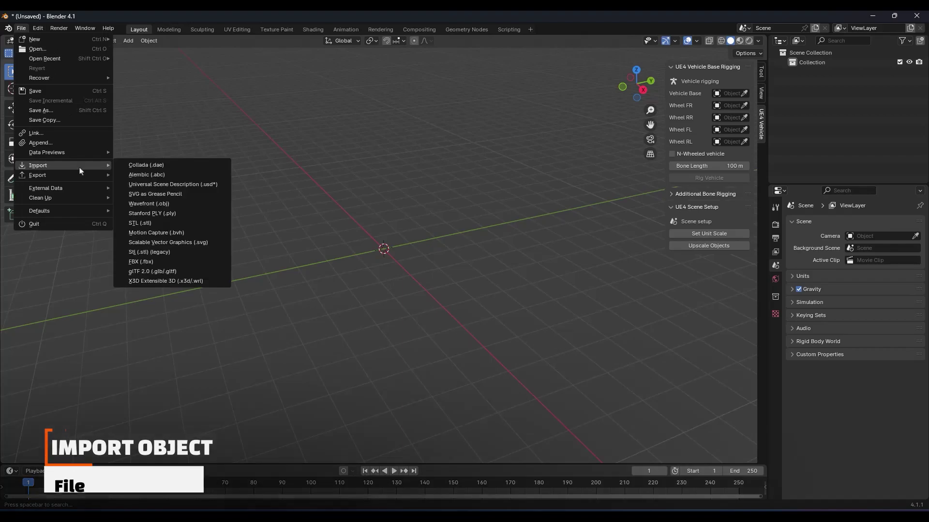
pyautogui.click(168, 267)
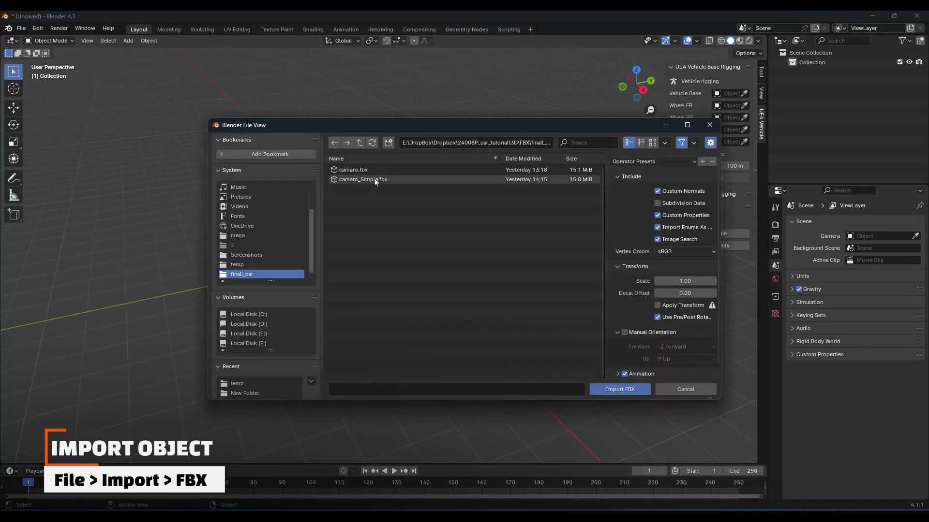
pyautogui.click(370, 179)
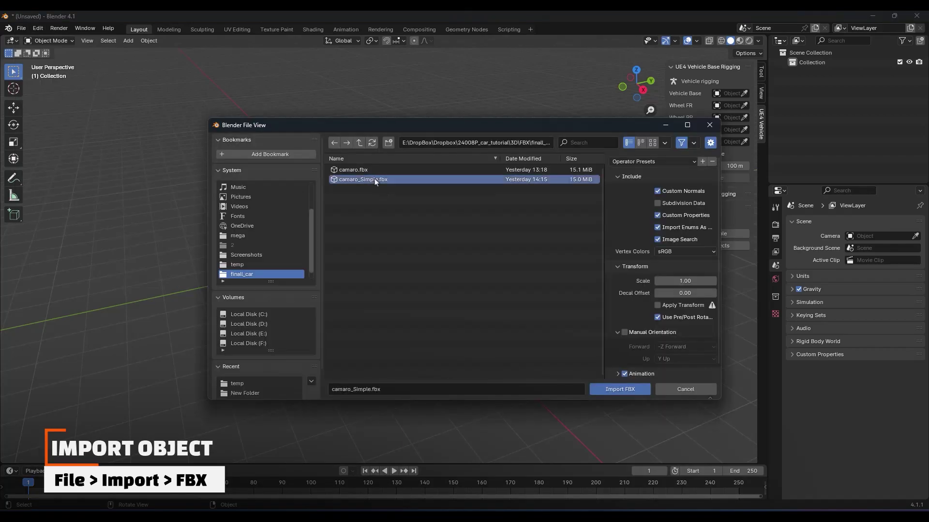
pyautogui.click(608, 389)
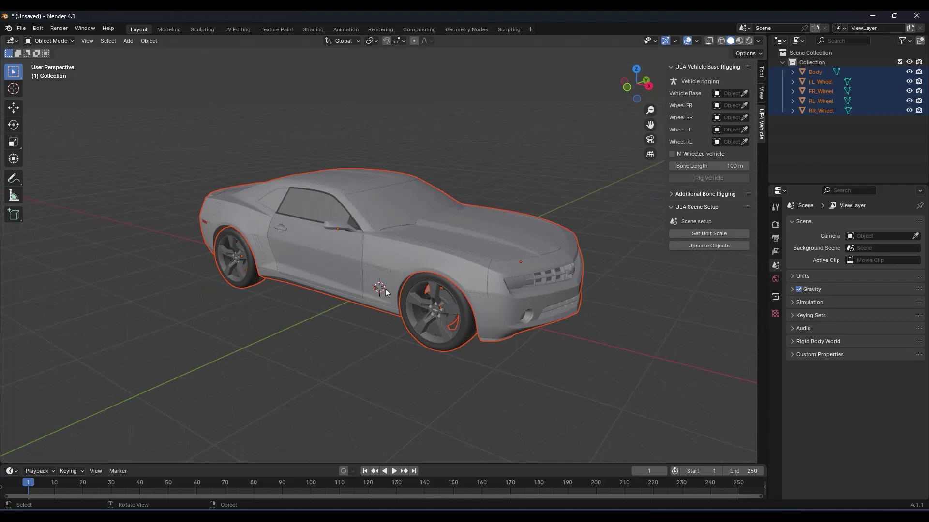
# Inspect the imported car's shape and its orientation along the axes, including from the front orthographic view
pyautogui.moveTo(386, 292); pyautogui.dragTo(284, 260, button='middle')
pyautogui.scroll(5, 344, 280)
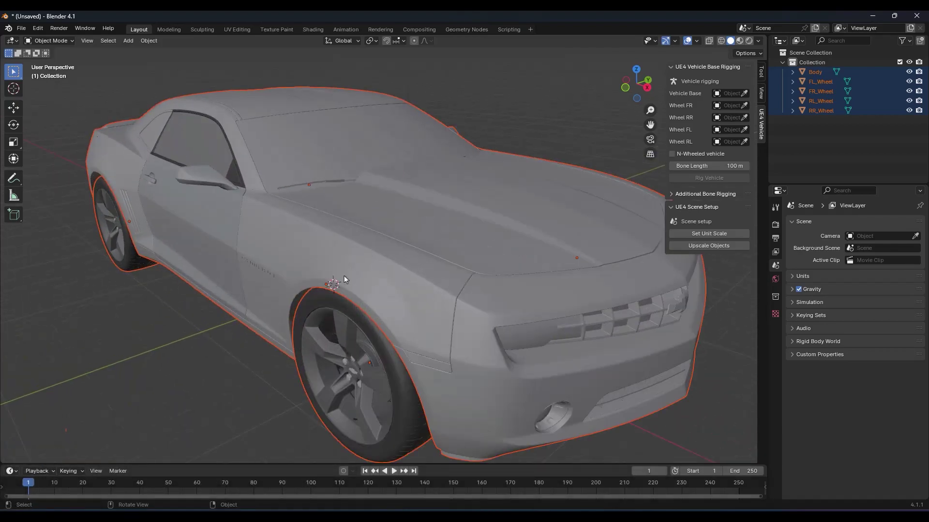
pyautogui.scroll(-8, 344, 276)
pyautogui.keyDown('alt'); pyautogui.moveTo(343, 276); pyautogui.dragTo(405, 267, button='middle'); pyautogui.keyUp('alt')
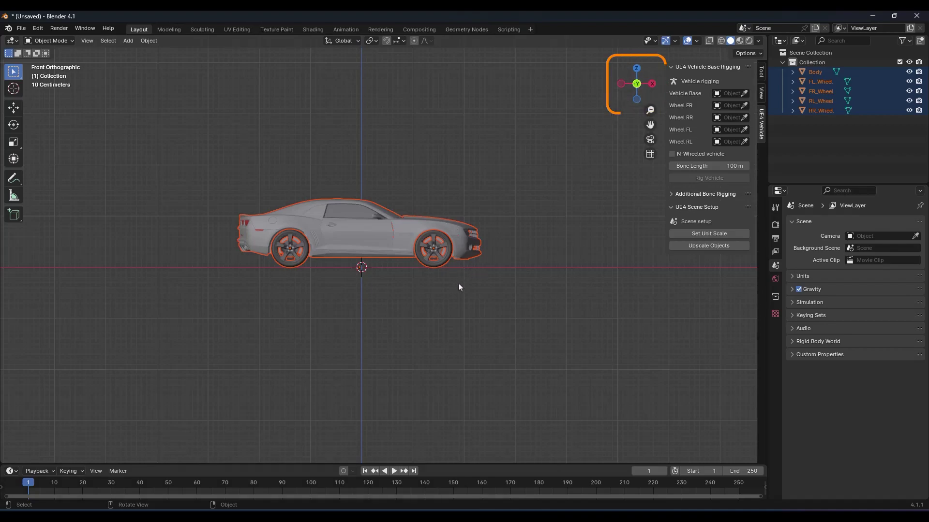
pyautogui.moveTo(459, 284); pyautogui.dragTo(398, 308, button='middle')
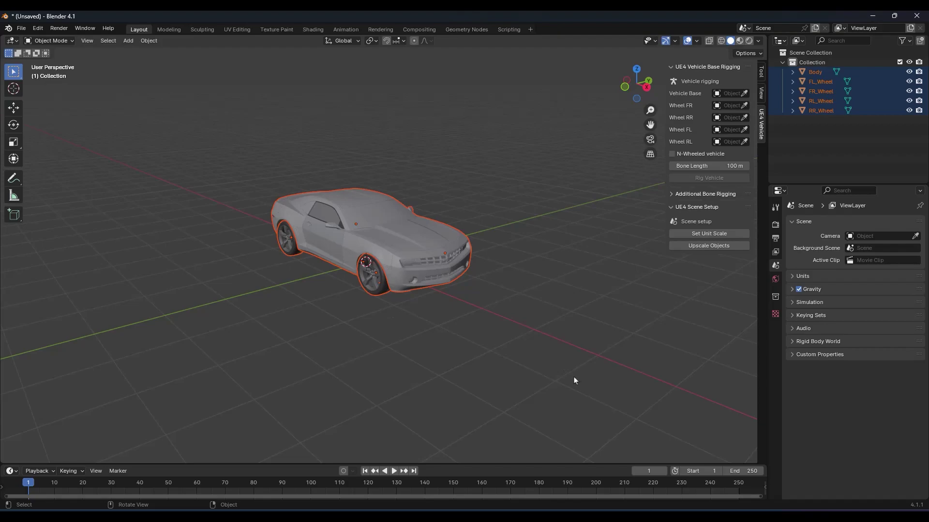
pyautogui.moveTo(398, 343); pyautogui.dragTo(395, 334, button='middle')
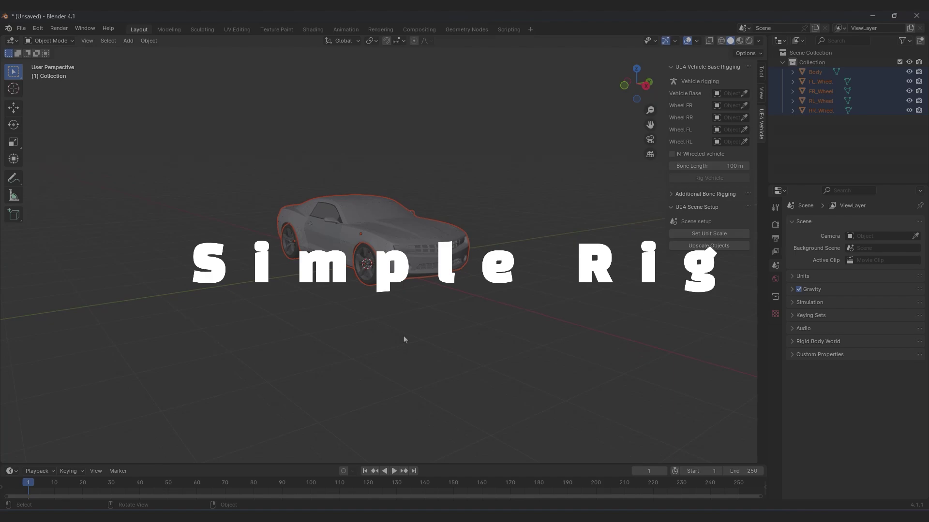
pyautogui.moveTo(404, 338); pyautogui.dragTo(495, 279, button='middle')
# Check the car's separate parts by selecting the body and the individual wheels one after another
pyautogui.click(402, 231)
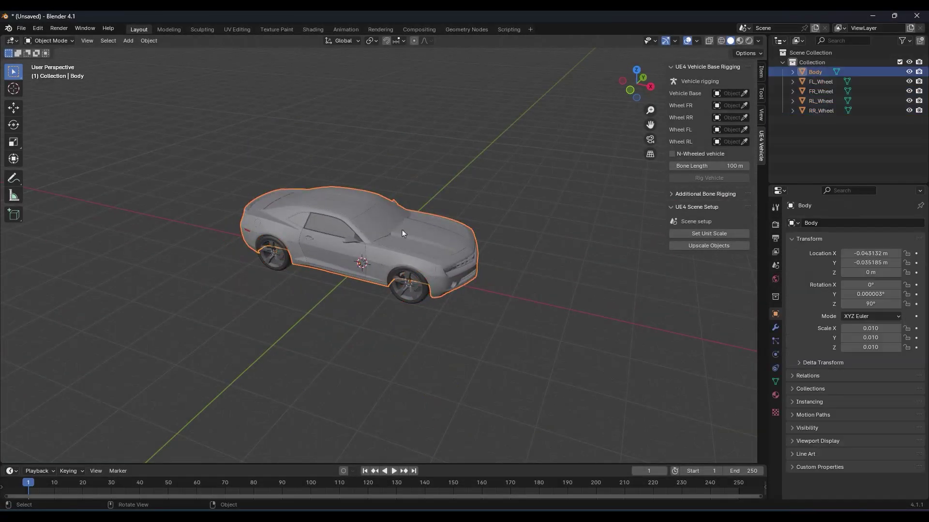
pyautogui.click(422, 284)
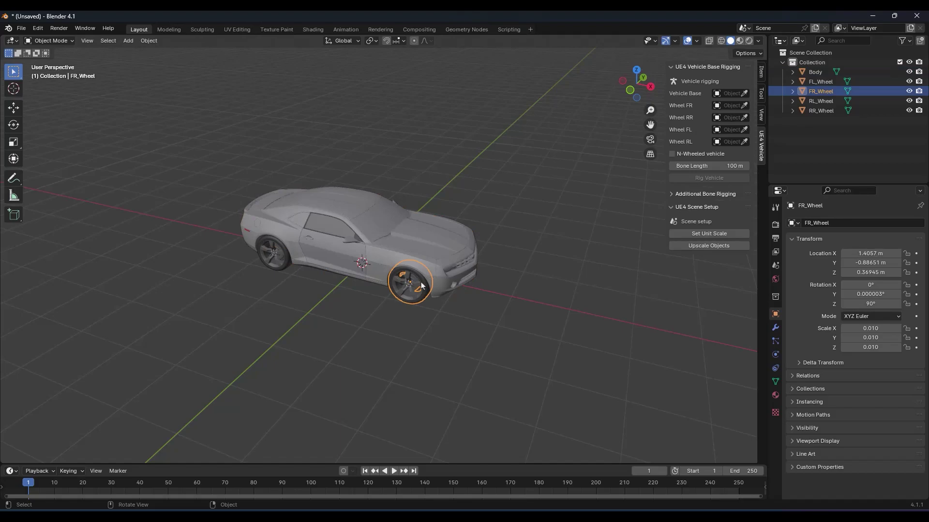
pyautogui.click(275, 254)
pyautogui.moveTo(344, 241); pyautogui.dragTo(351, 272, button='middle')
pyautogui.click(332, 272)
pyautogui.click(467, 289)
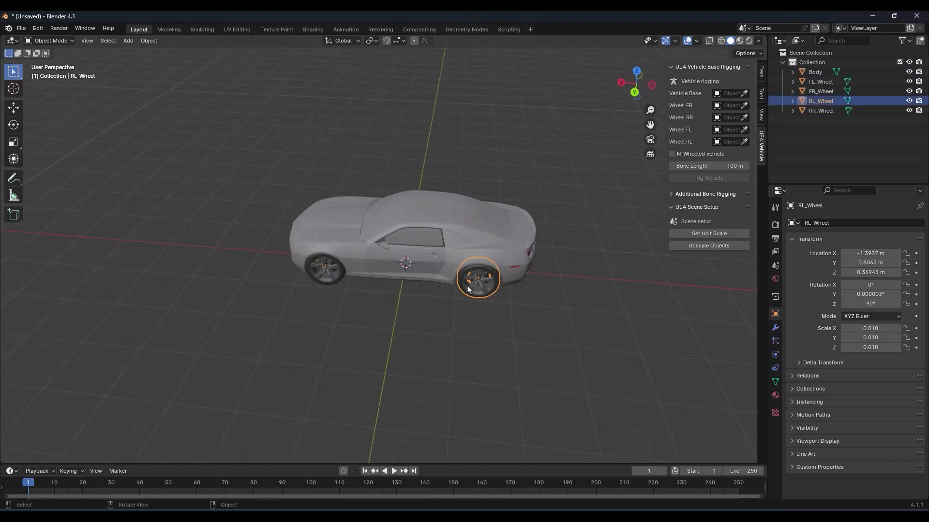
# Assign the car body as Vehicle Base and the two right-hand wheels as Wheel FR and Wheel RR in the rigging settings
pyautogui.moveTo(475, 228); pyautogui.dragTo(348, 231, button='middle')
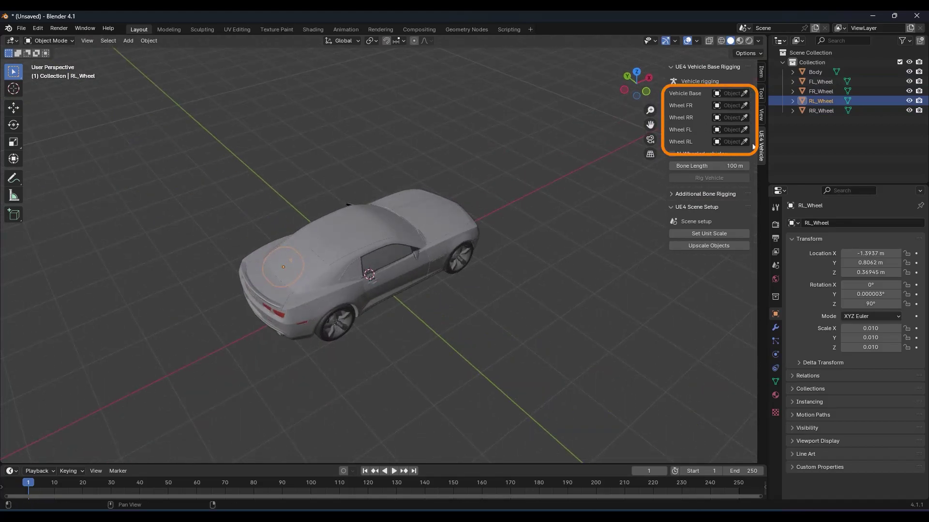
pyautogui.click(745, 96)
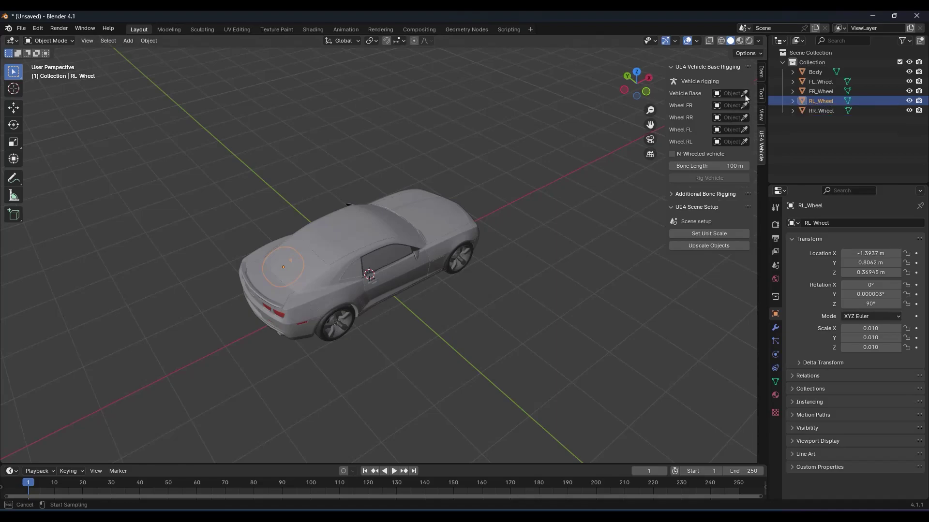
pyautogui.click(389, 231)
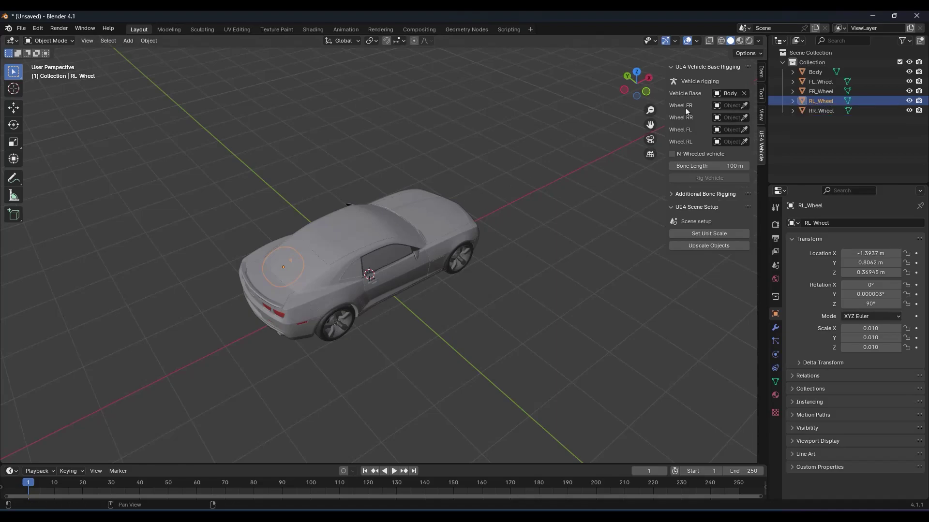
pyautogui.click(745, 107)
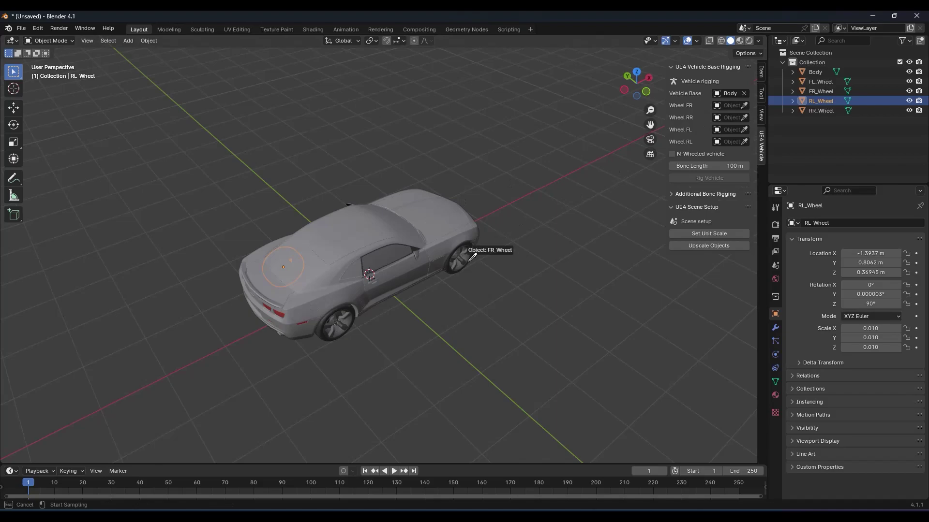
pyautogui.click(486, 251)
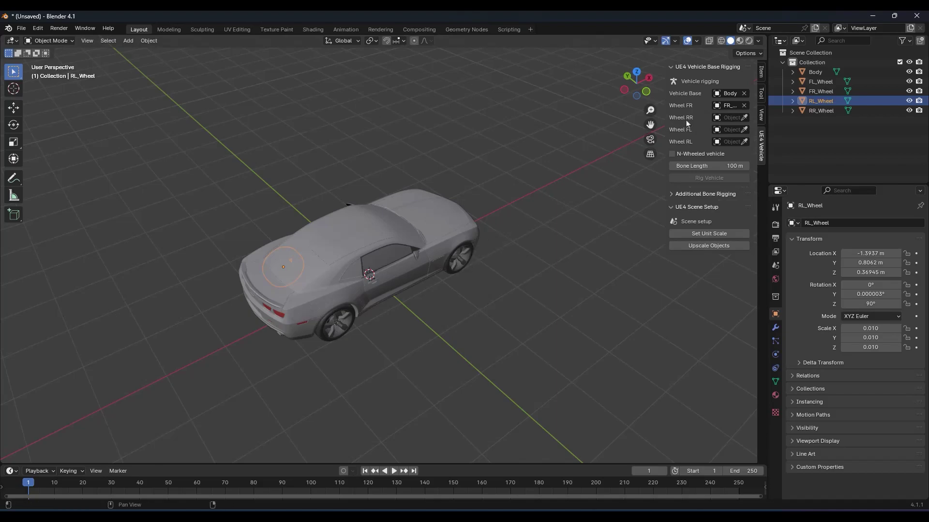
pyautogui.click(744, 118)
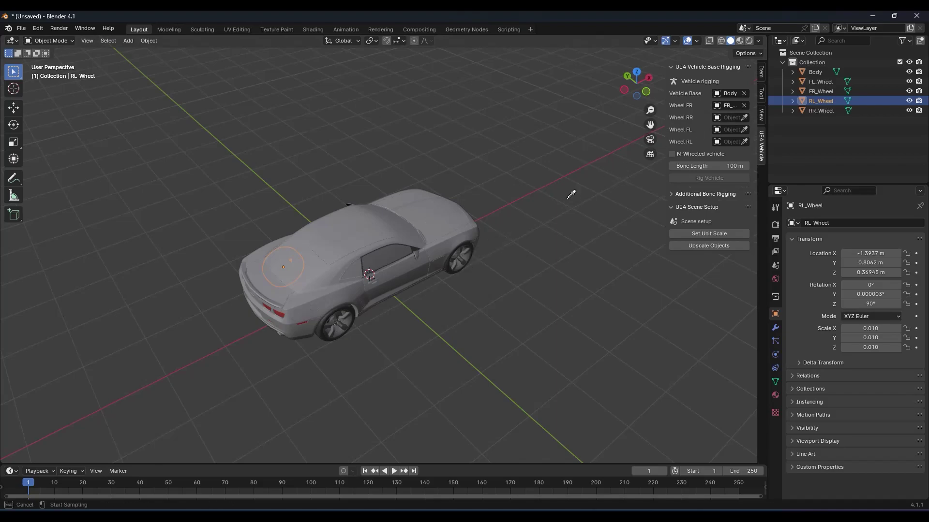
pyautogui.click(344, 325)
# Assign the front-left wheel as Wheel FL and the rear-left wheel as Wheel RL in the rigging settings
pyautogui.moveTo(350, 262); pyautogui.dragTo(505, 254, button='middle')
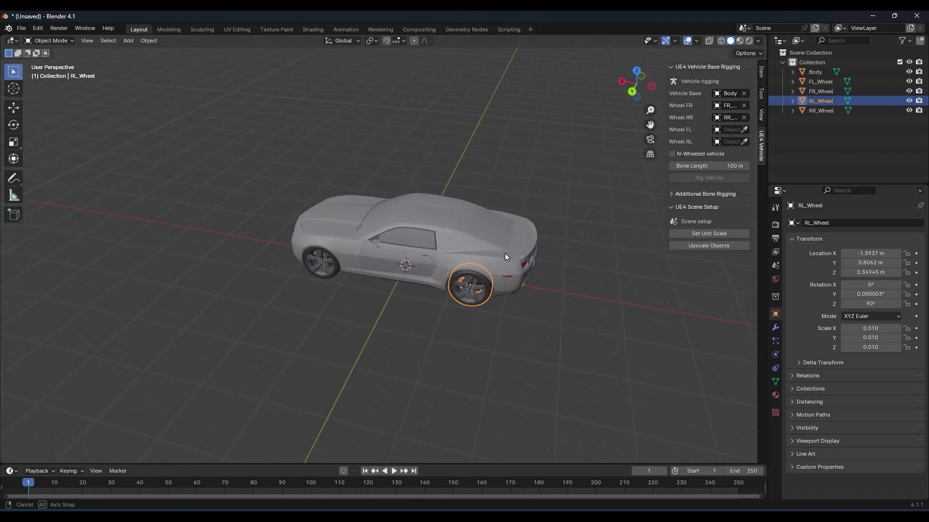
pyautogui.click(744, 130)
pyautogui.click(321, 256)
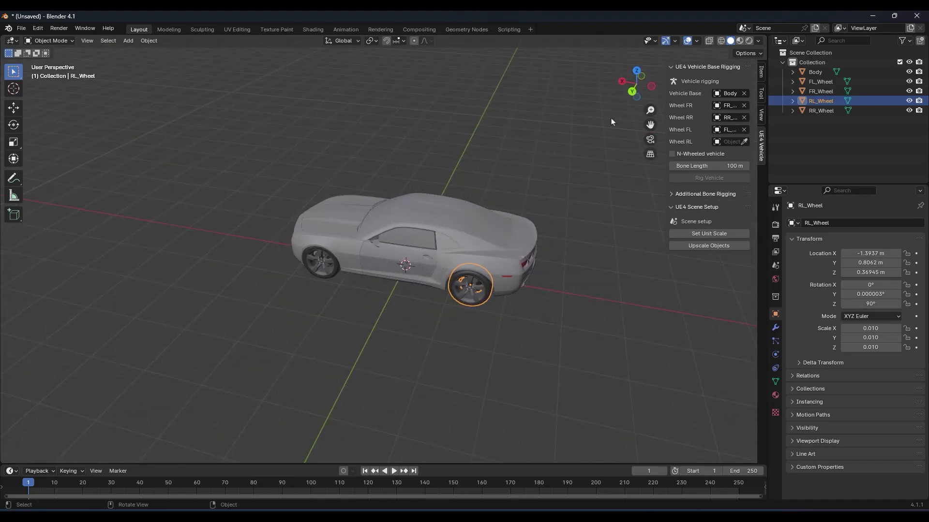
pyautogui.click(745, 142)
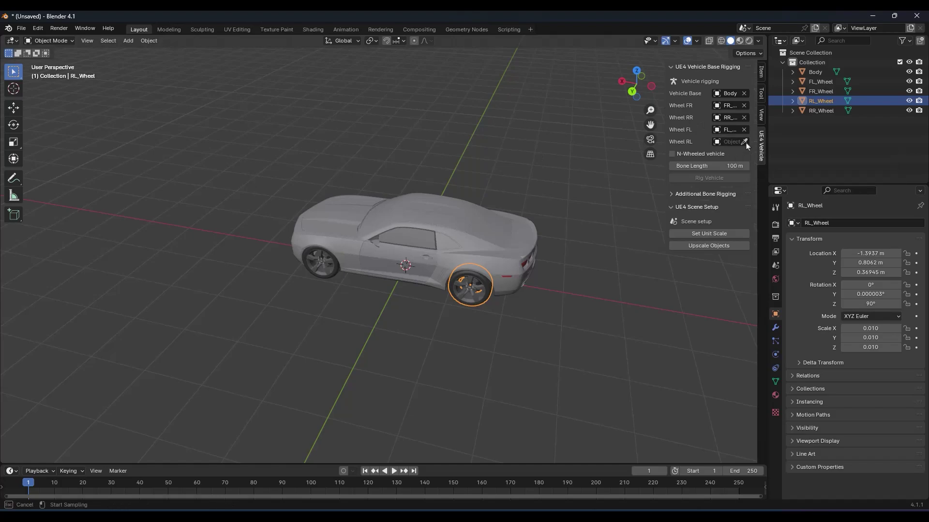
pyautogui.click(479, 286)
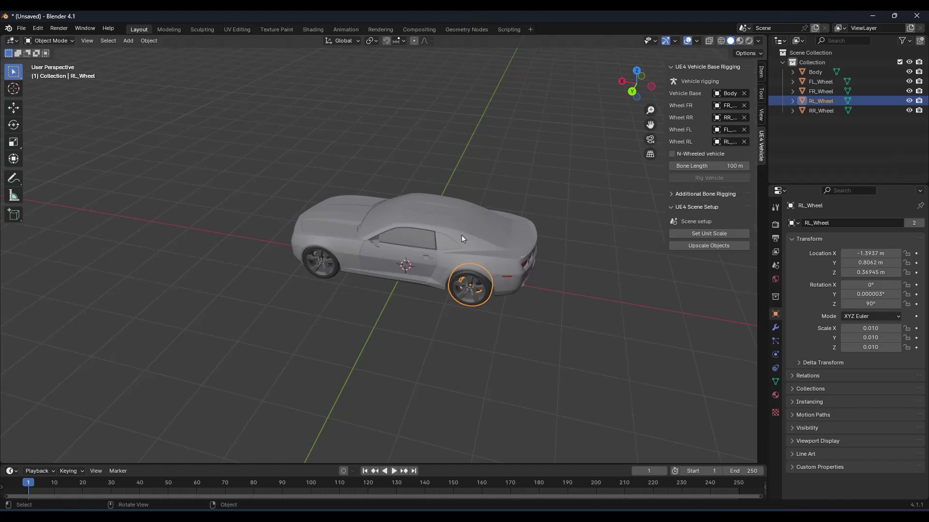
# Set the scene's unit scale with the add-on's scene setup and upscale all car objects to match
pyautogui.moveTo(461, 236); pyautogui.dragTo(236, 227, button='middle')
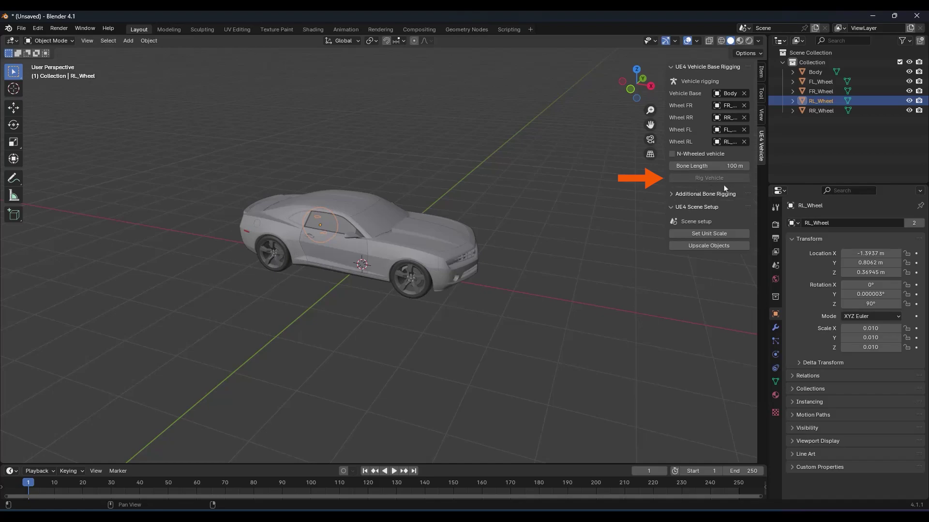
pyautogui.click(733, 236)
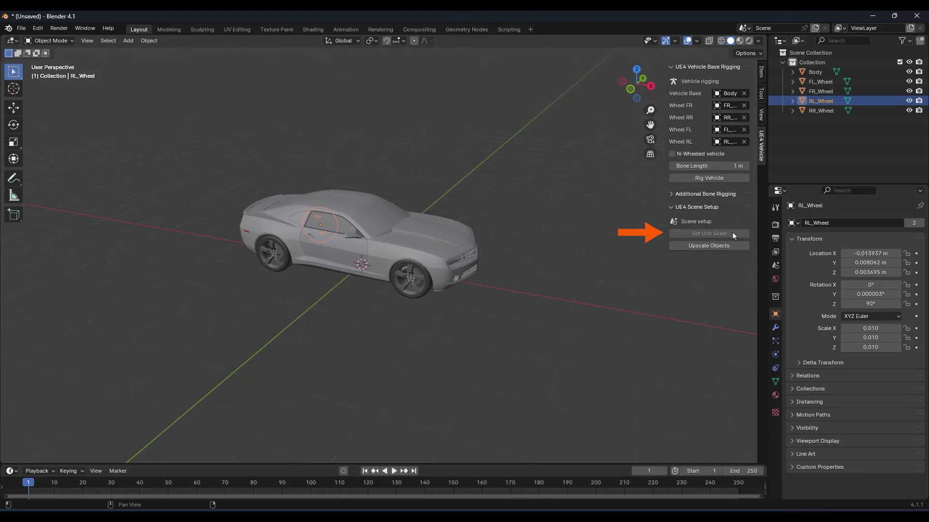
pyautogui.moveTo(539, 268); pyautogui.dragTo(513, 280, button='middle')
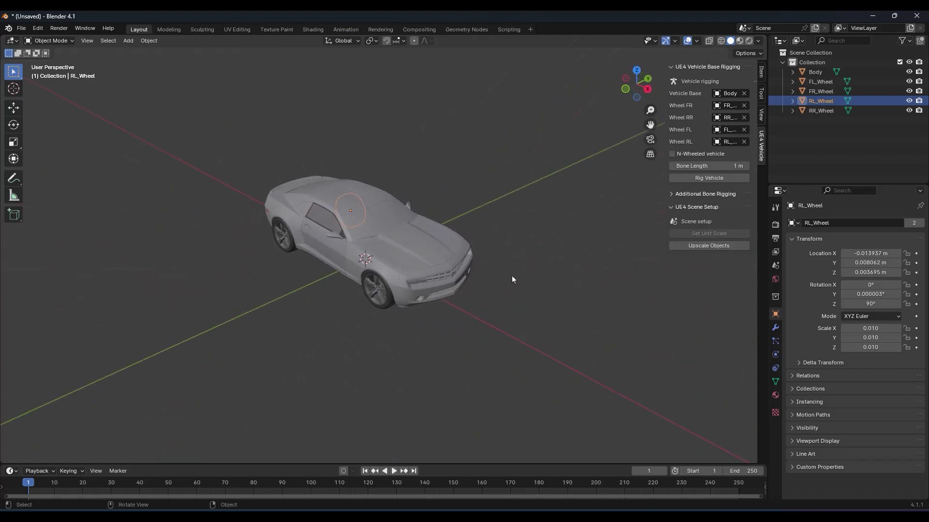
pyautogui.click(691, 246)
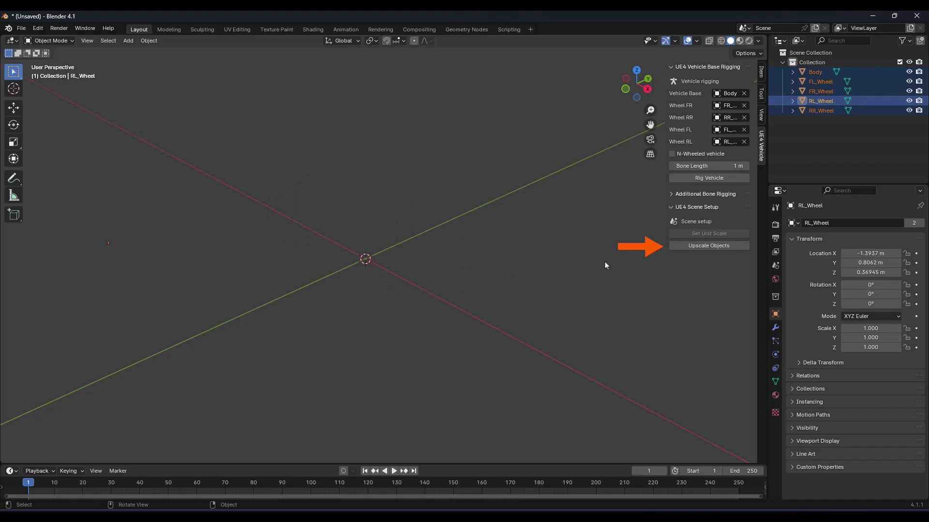
# Rig the vehicle with the assigned body and four wheels, generating its armature
pyautogui.scroll(-8, 606, 262)
pyautogui.scroll(-10, 606, 263)
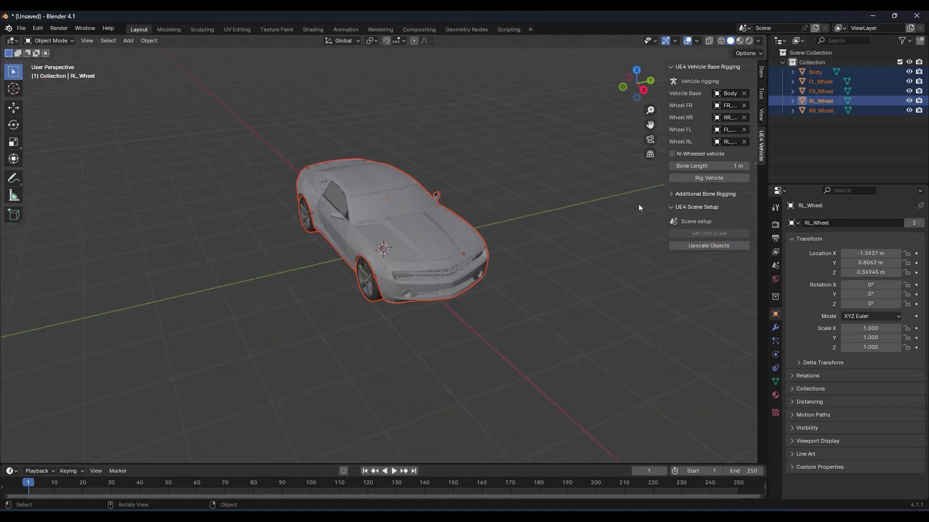
pyautogui.click(689, 179)
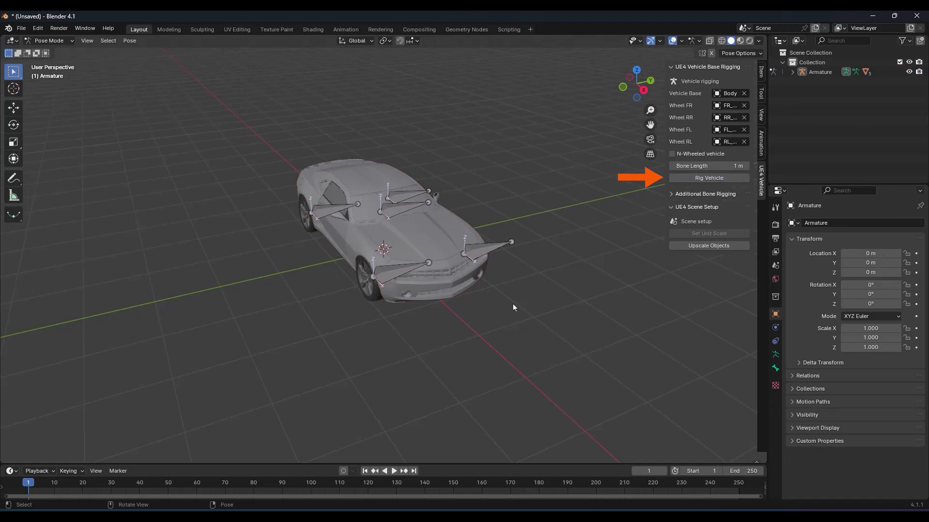
# Undo the vehicle rig and set the bone length to 0.5 m
pyautogui.moveTo(479, 309); pyautogui.dragTo(544, 318, button='middle')
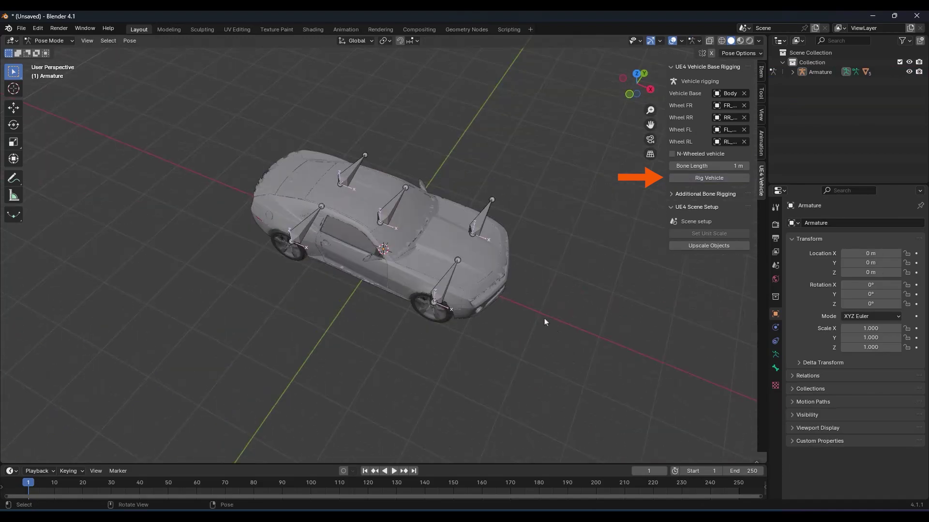
pyautogui.hotkey('ctrl', 'z')
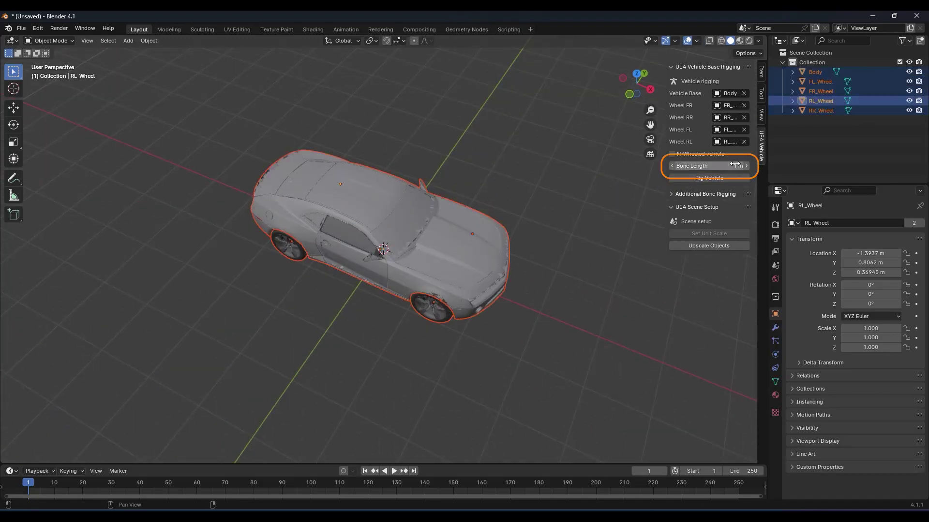
pyautogui.click(716, 166)
pyautogui.write('0.5')
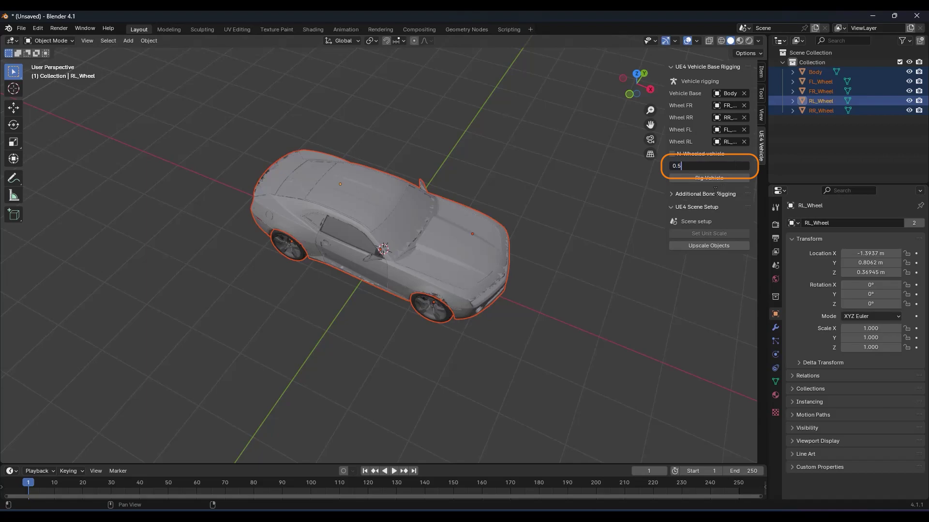
pyautogui.press('Return')
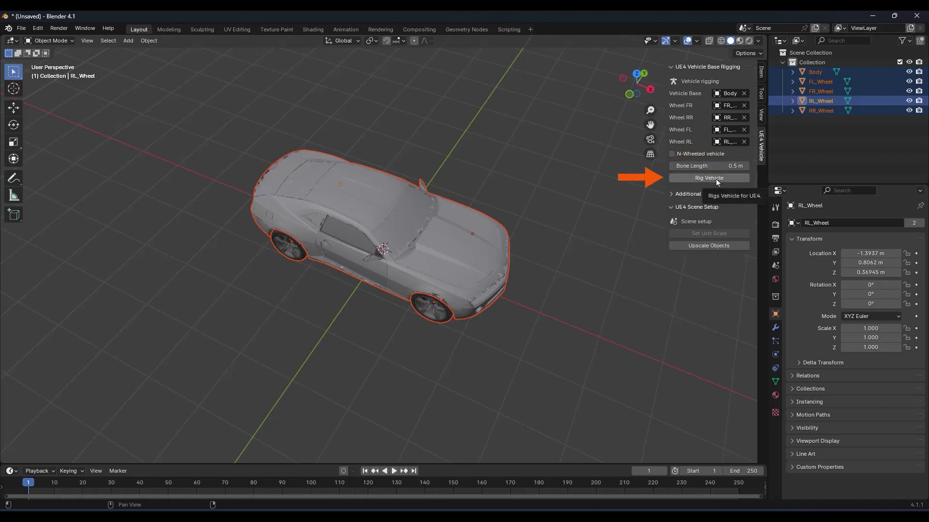
# Rig the vehicle again using the shortened bone length
pyautogui.click(709, 178)
pyautogui.moveTo(557, 295); pyautogui.dragTo(423, 287, button='middle')
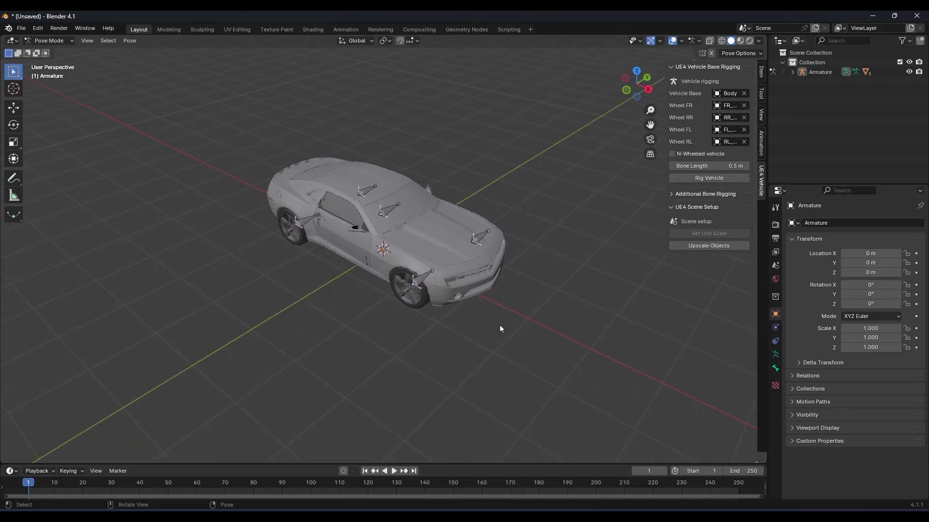
pyautogui.moveTo(500, 329)
pyautogui.mouseDown(button='middle')
pyautogui.moveTo(536, 310)
pyautogui.moveTo(487, 323)
pyautogui.moveTo(364, 313)
pyautogui.moveTo(485, 315)
pyautogui.moveTo(512, 328)
pyautogui.mouseUp(button='middle')
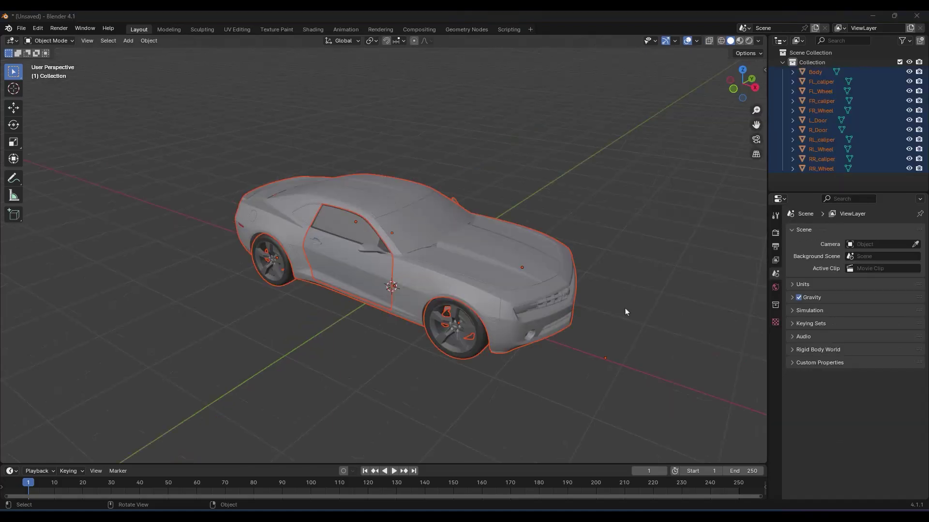
# Examine the detailed car model's separate parts: the left door, the front-right brake caliper and the front-right wheel
pyautogui.moveTo(625, 309)
pyautogui.mouseDown(button='middle')
pyautogui.moveTo(608, 309)
pyautogui.moveTo(624, 312)
pyautogui.mouseUp(button='middle')
pyautogui.moveTo(611, 248); pyautogui.dragTo(622, 325, button='middle')
pyautogui.click(354, 274)
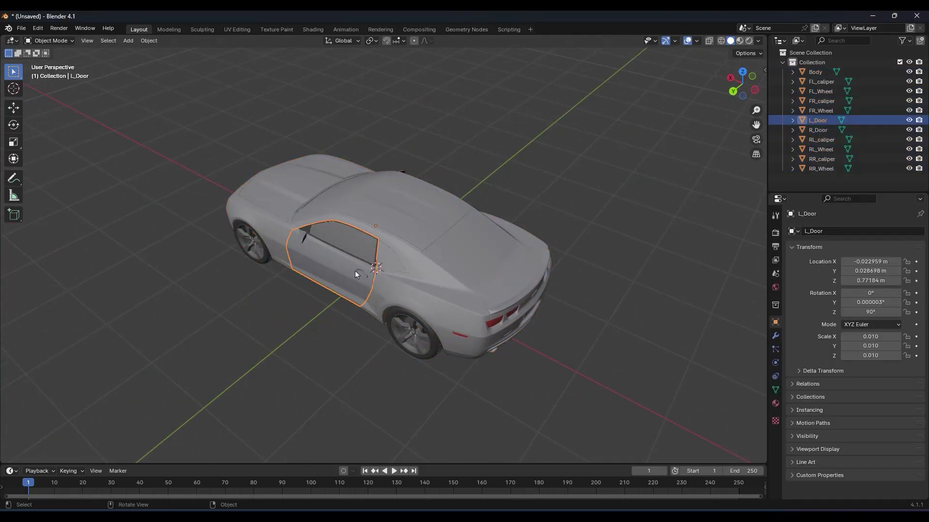
pyautogui.moveTo(355, 271); pyautogui.dragTo(426, 211, button='middle')
pyautogui.click(444, 270)
pyautogui.scroll(6, 521, 283)
pyautogui.click(521, 283)
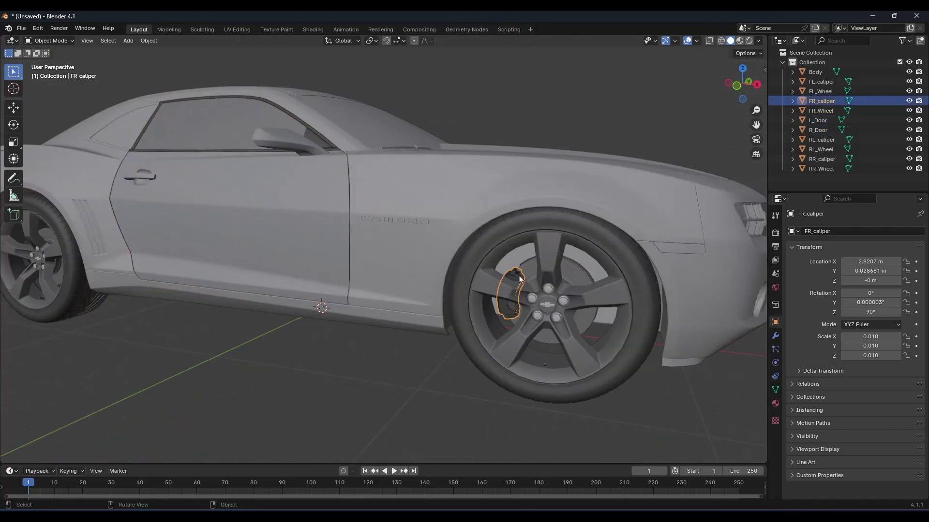
pyautogui.click(551, 306)
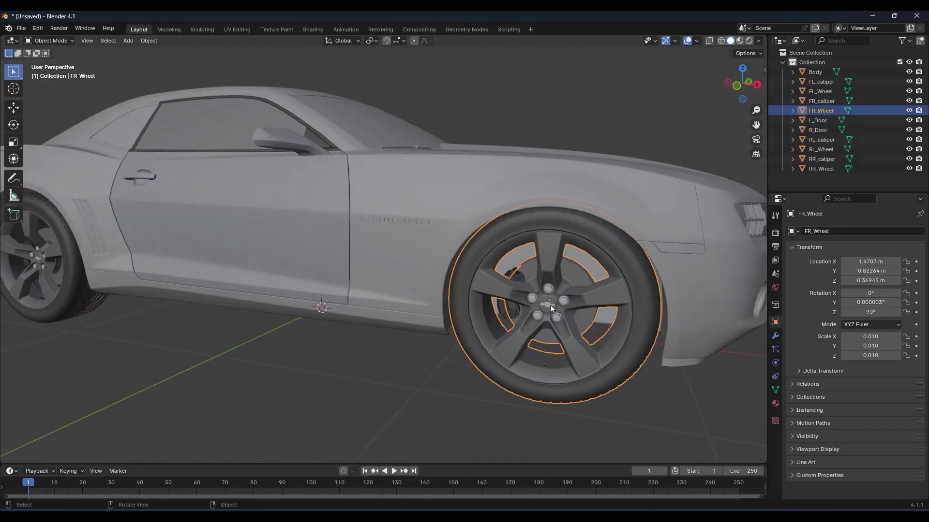
pyautogui.scroll(-6, 550, 306)
pyautogui.moveTo(448, 237); pyautogui.dragTo(669, 267, button='middle')
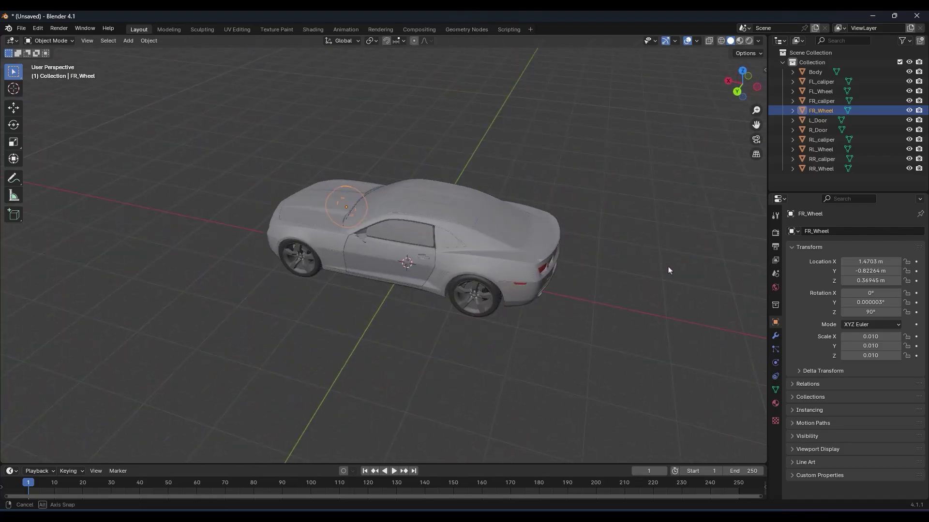
pyautogui.click(669, 267)
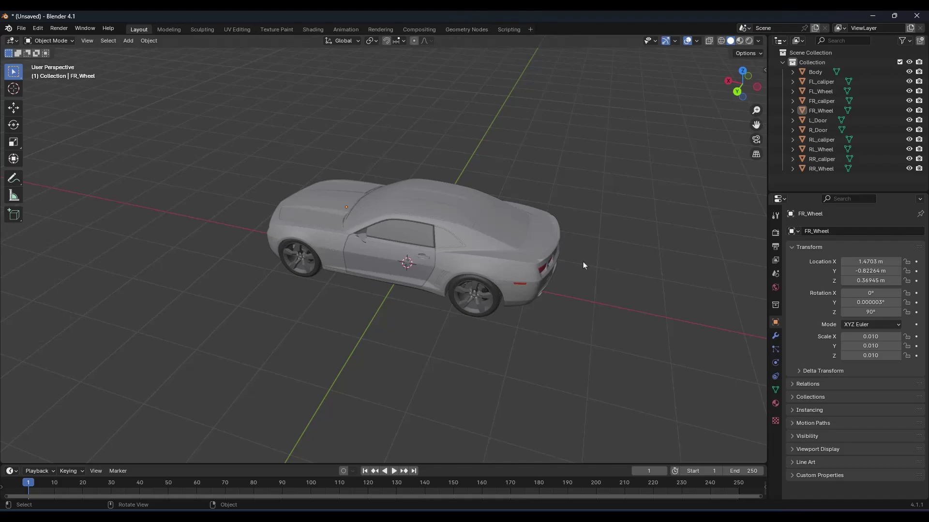
# Add a cube mesh at the scene origin and scale it uniformly down to about 0.19 m per side
pyautogui.click(129, 41)
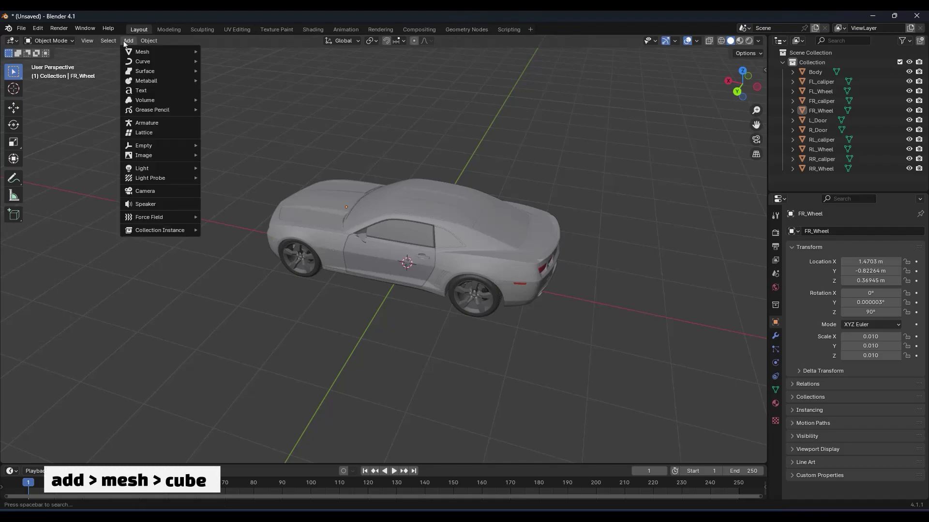
pyautogui.moveTo(139, 53)
pyautogui.click(247, 61)
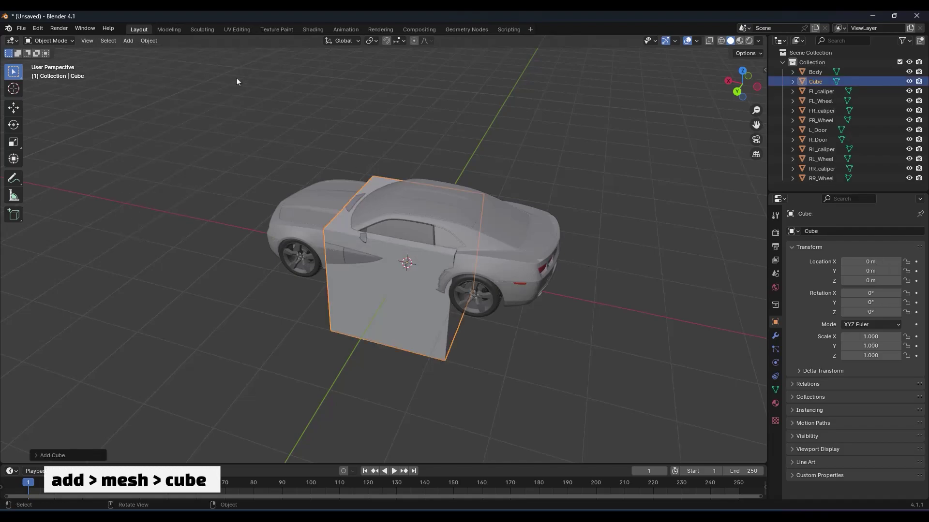
pyautogui.click(13, 142)
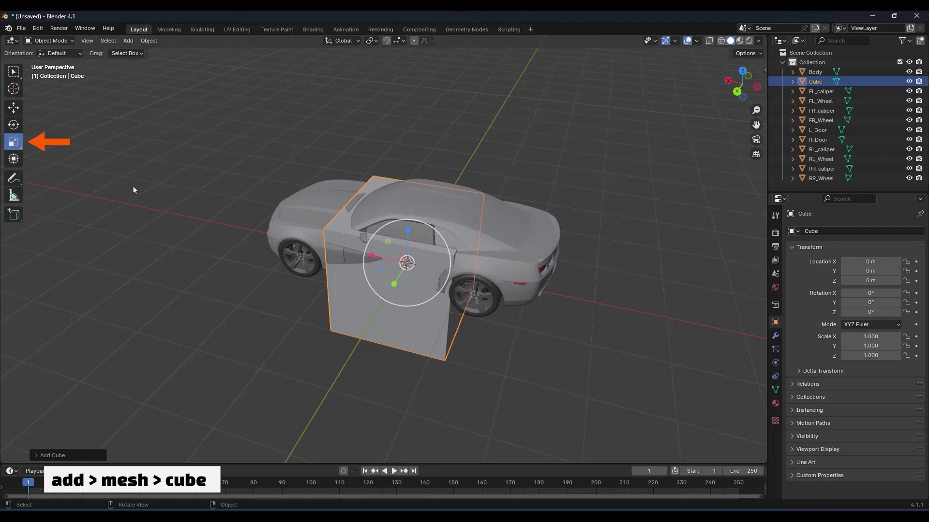
pyautogui.moveTo(364, 271); pyautogui.dragTo(409, 267)
pyautogui.moveTo(460, 307); pyautogui.dragTo(389, 255, button='middle')
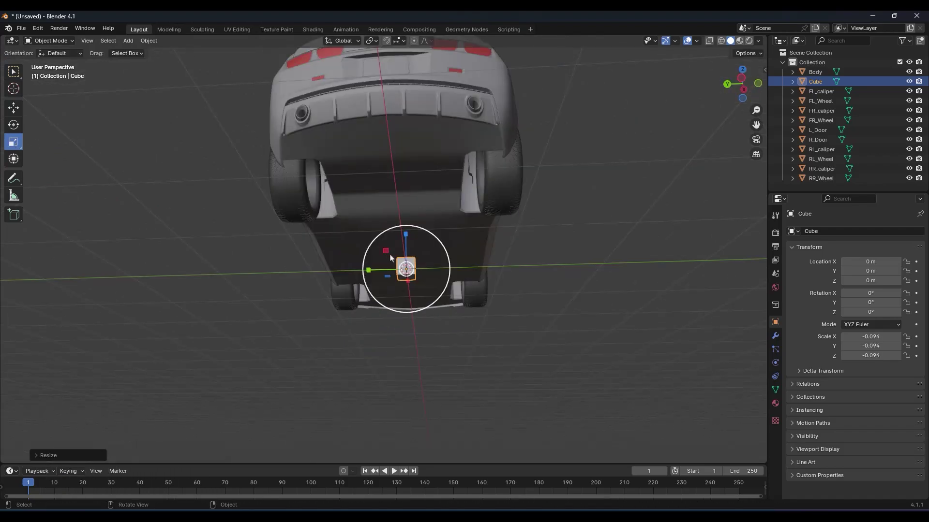
# Move the small cube straight up to a Z location of about 0.31 m, inside the car body
pyautogui.click(14, 108)
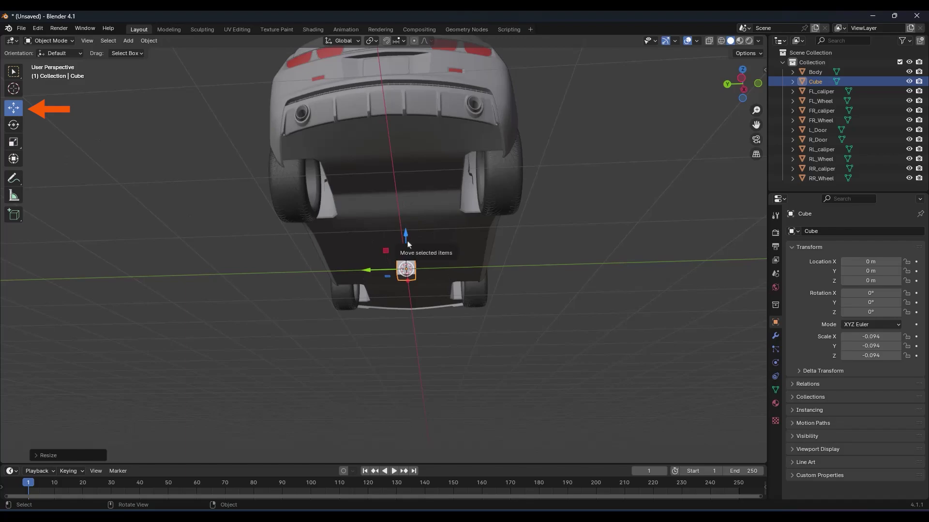
pyautogui.moveTo(408, 244); pyautogui.dragTo(408, 210)
pyautogui.moveTo(387, 233); pyautogui.dragTo(318, 296, button='middle')
# Enable N-Wheeled vehicle in the UE4 Vehicle rigging settings and assign the cube as Vehicle Base
pyautogui.press('n')
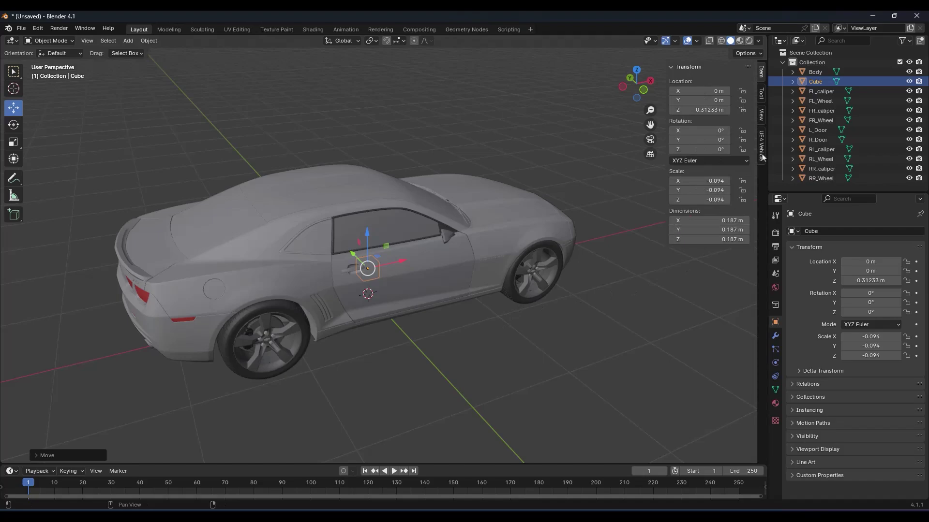
pyautogui.click(762, 152)
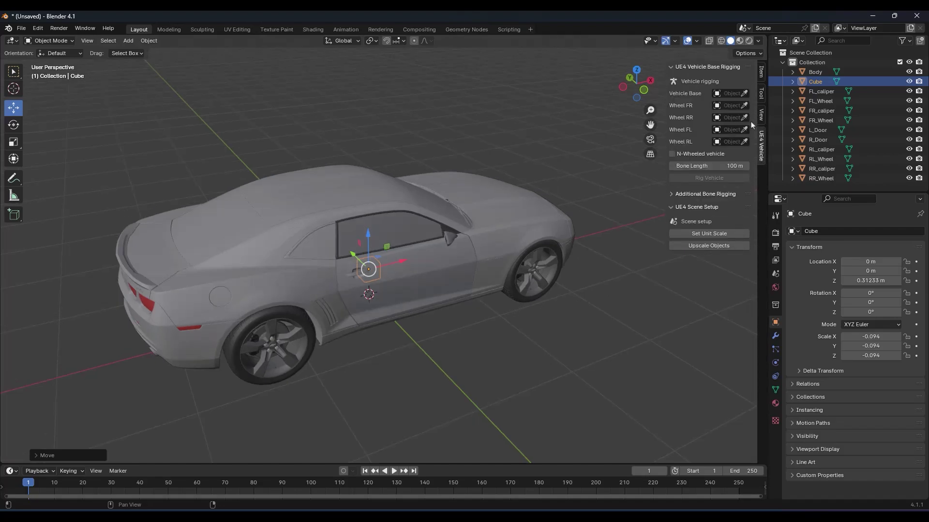
pyautogui.click(672, 155)
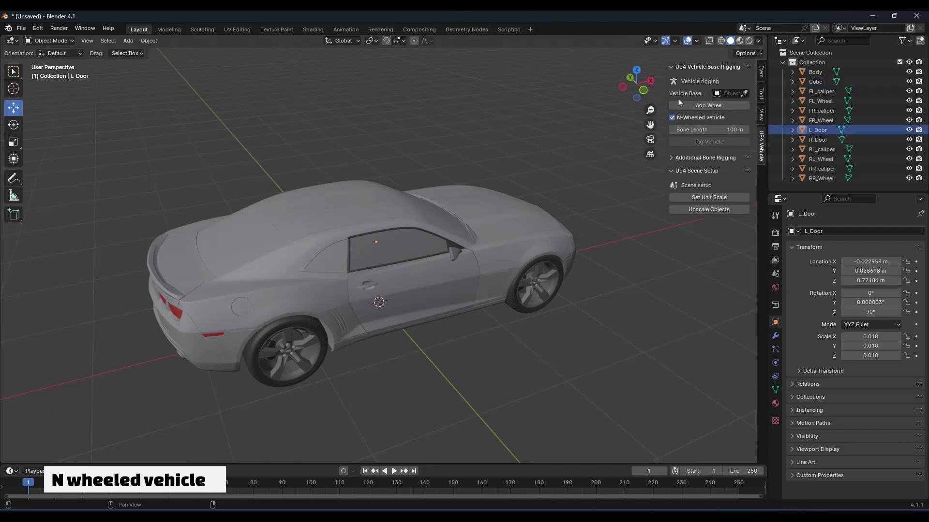
pyautogui.click(744, 94)
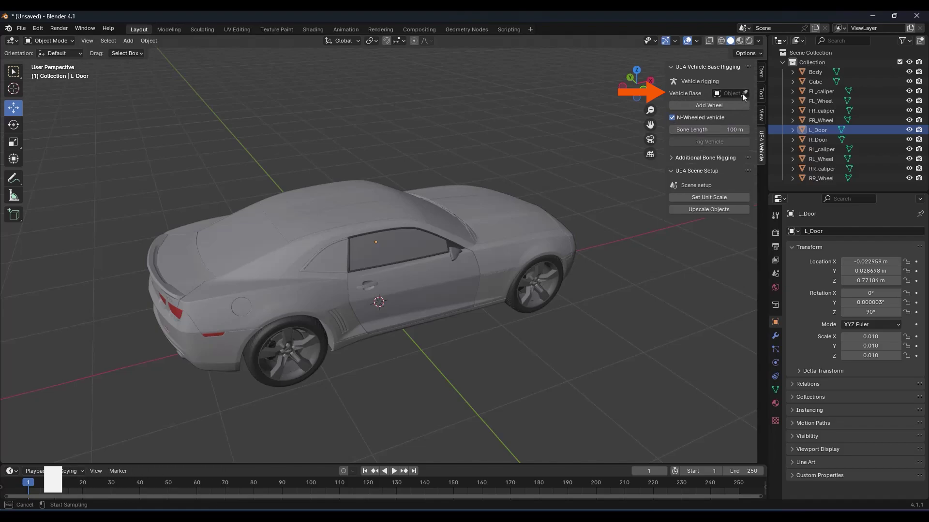
pyautogui.click(819, 78)
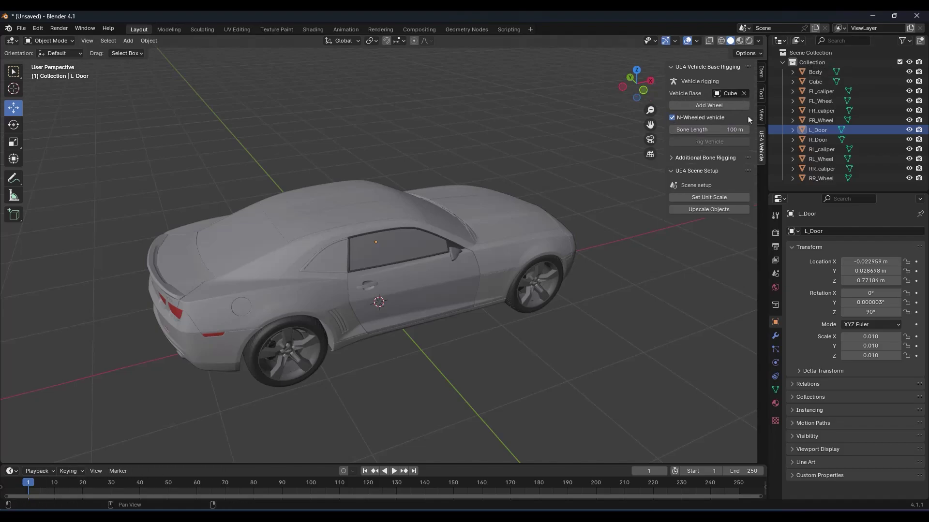
# Add three wheel entries to the rigging settings and remove all of them again
pyautogui.click(739, 107)
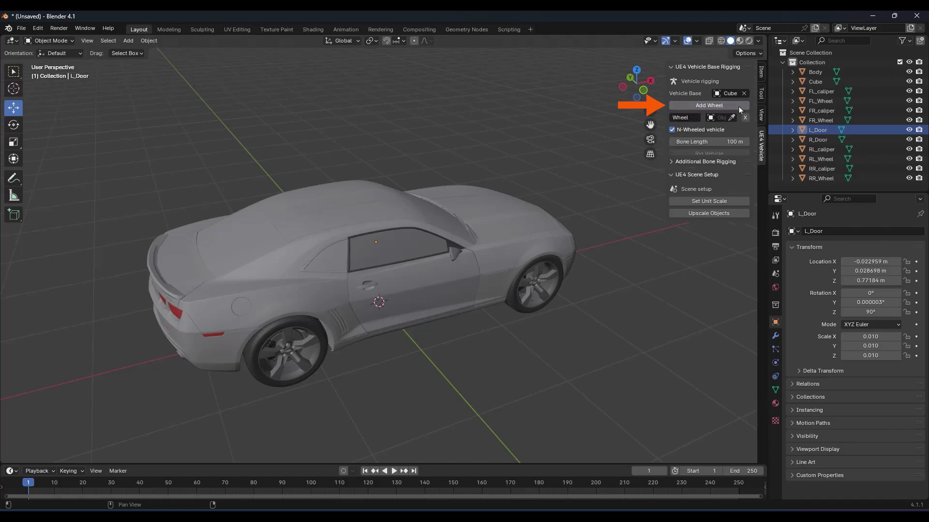
pyautogui.click(739, 107)
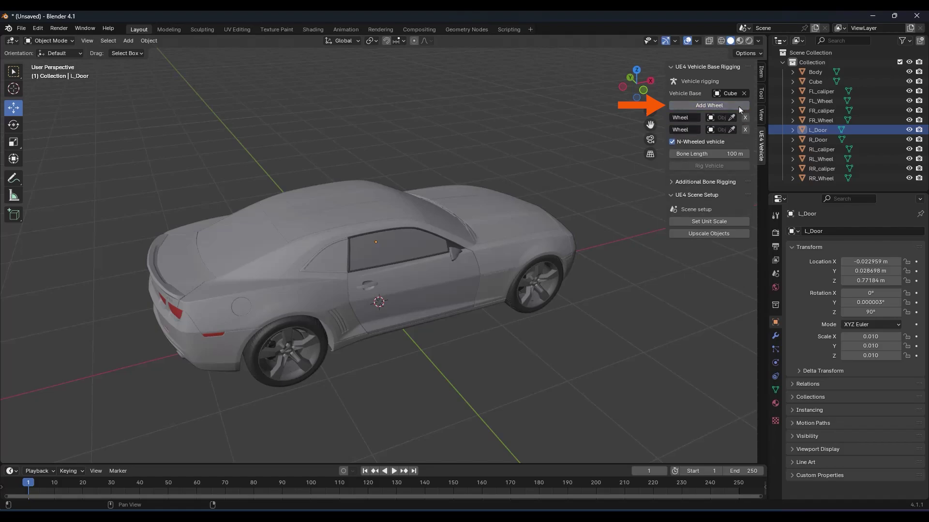
pyautogui.click(739, 106)
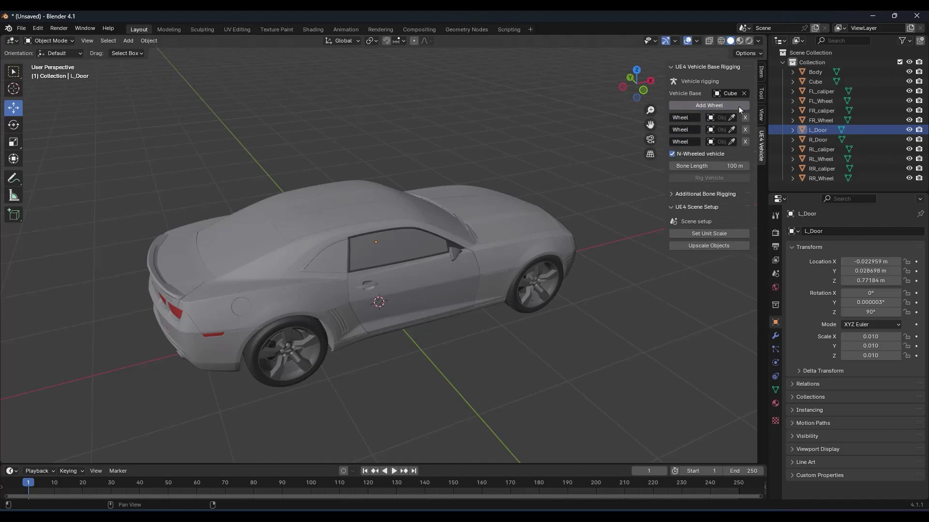
pyautogui.click(745, 118)
pyautogui.click(745, 117)
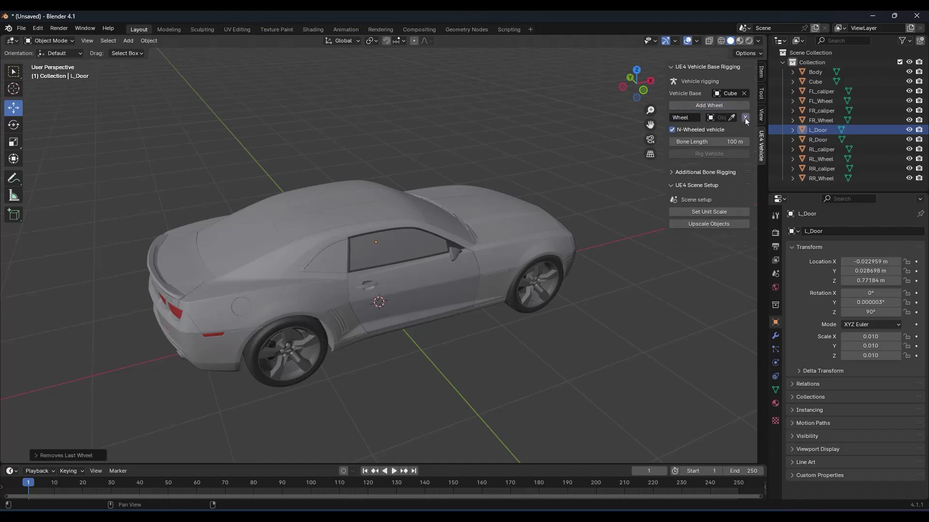
pyautogui.click(745, 117)
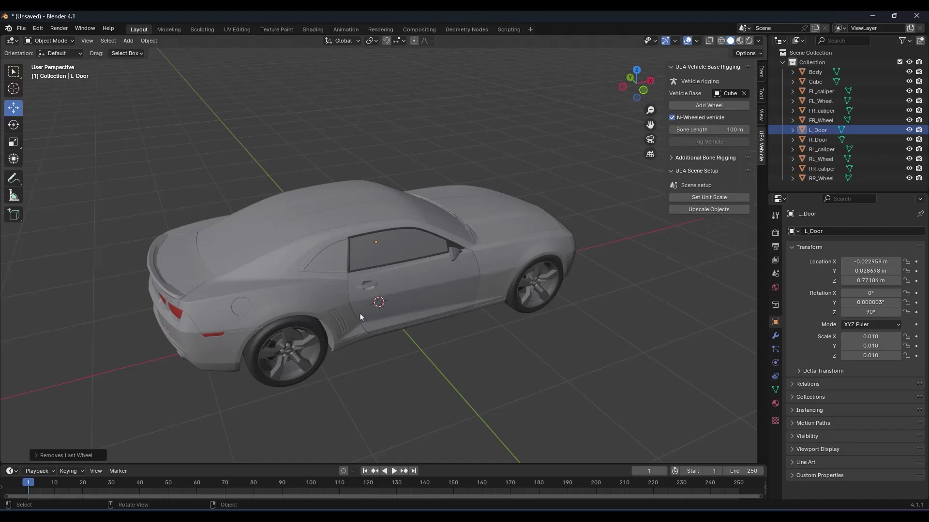
# Hide the left door and look closely at the car's interior through the opening
pyautogui.moveTo(360, 313); pyautogui.dragTo(414, 289, button='middle')
pyautogui.click(398, 274)
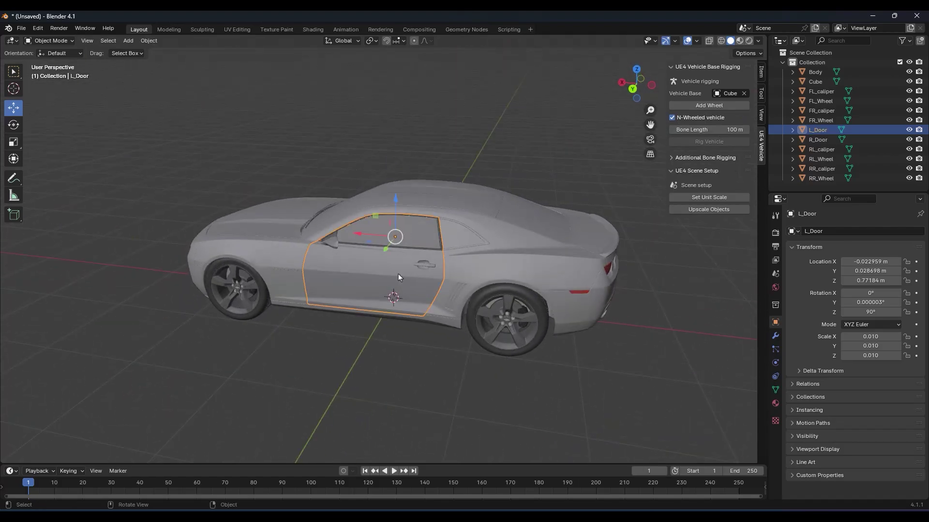
pyautogui.click(909, 130)
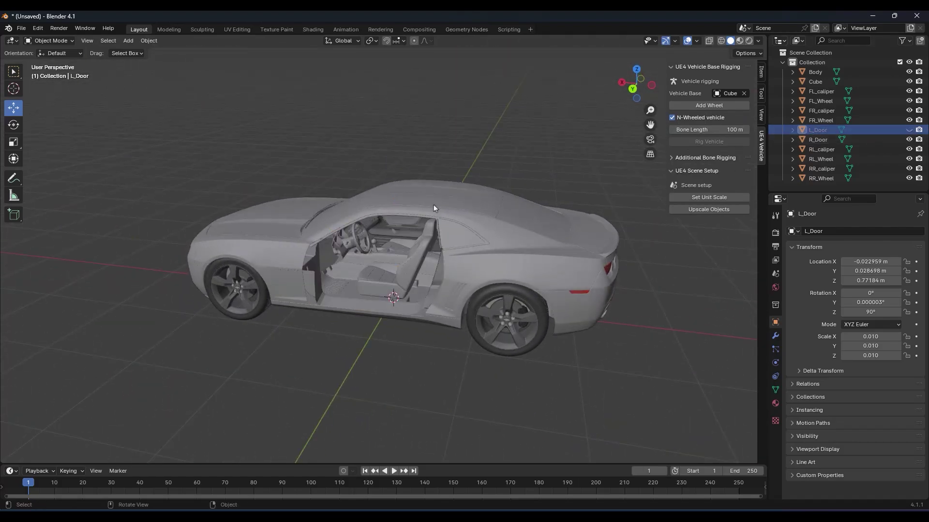
pyautogui.scroll(4, 361, 247)
pyautogui.scroll(5, 361, 246)
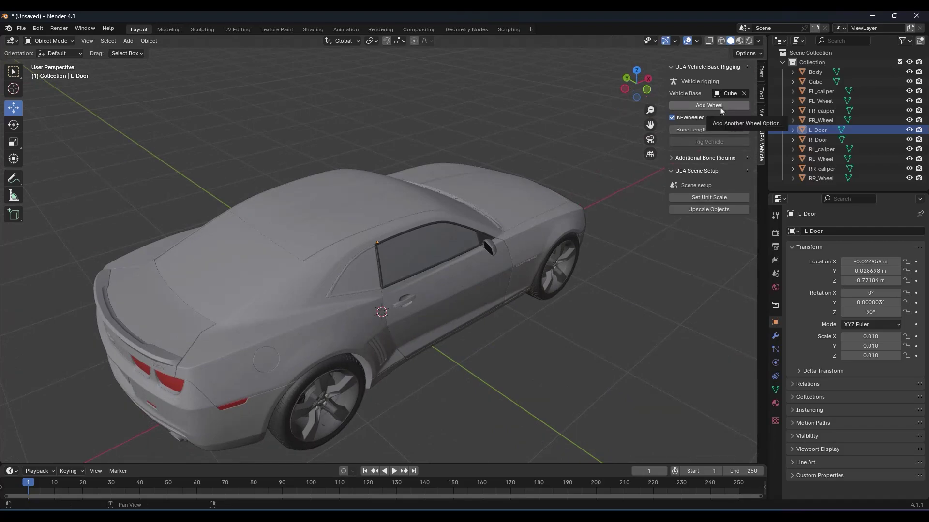
# Add eleven wheel entries to the N-wheeled vehicle rigging settings
pyautogui.click(721, 107)
pyautogui.click(721, 106)
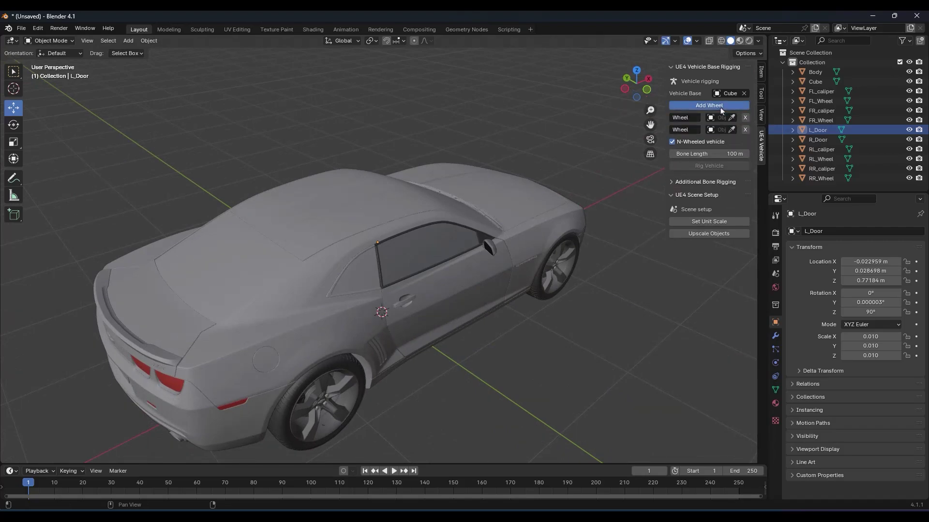
pyautogui.click(721, 107)
pyautogui.click(721, 106)
pyautogui.click(721, 107)
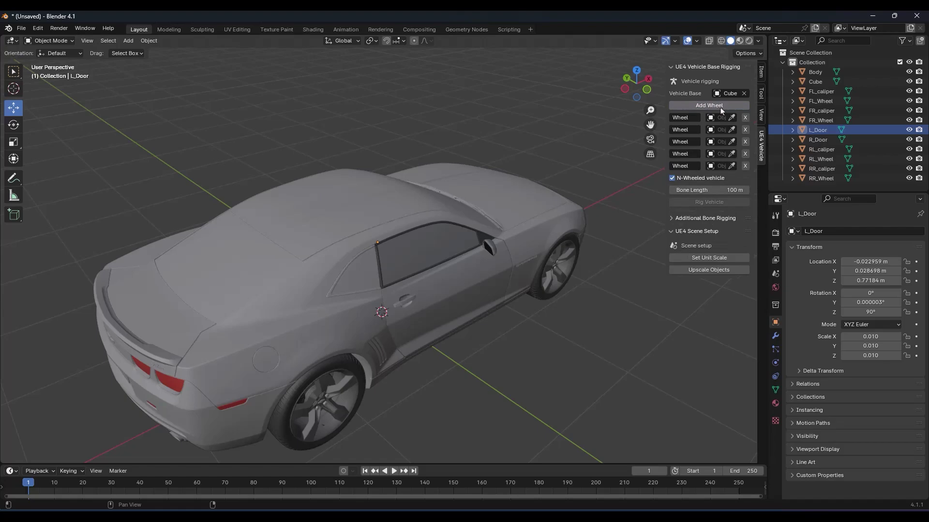
pyautogui.click(720, 106)
pyautogui.click(721, 107)
pyautogui.click(720, 106)
pyautogui.click(721, 107)
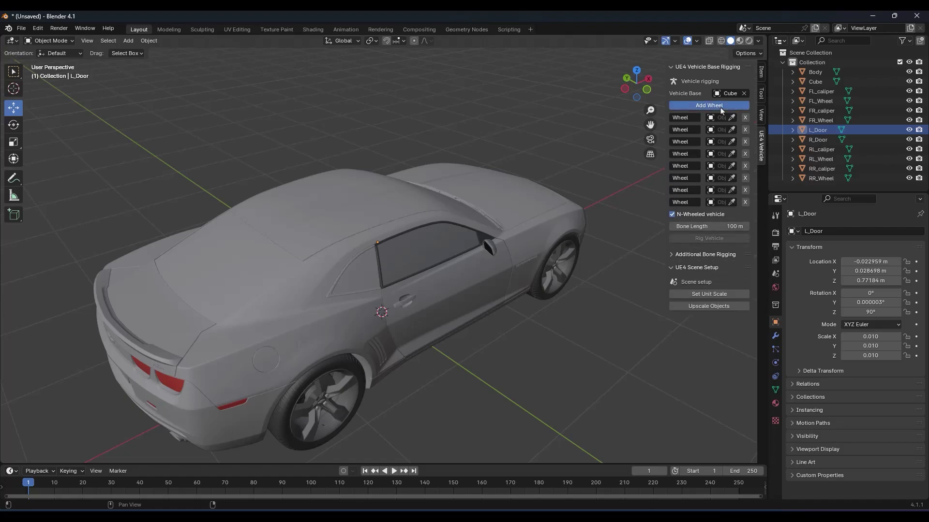
pyautogui.click(720, 107)
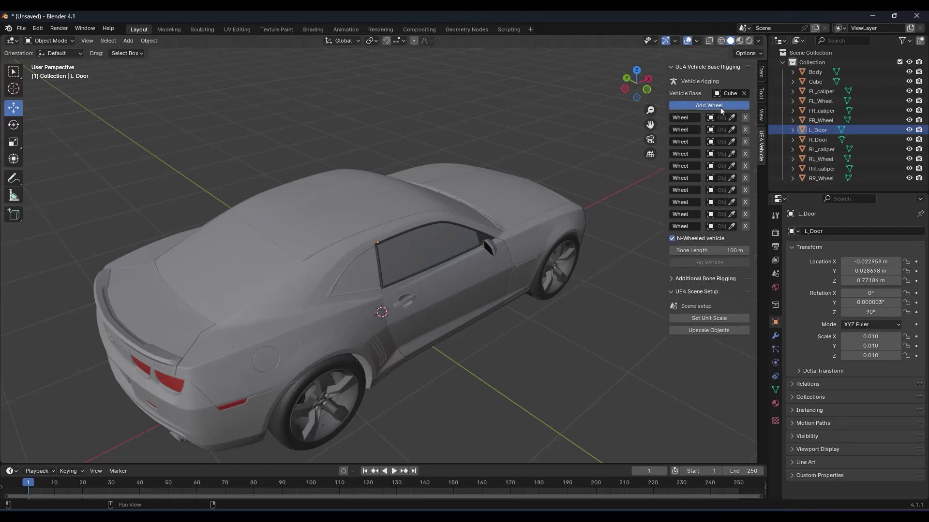
pyautogui.click(721, 106)
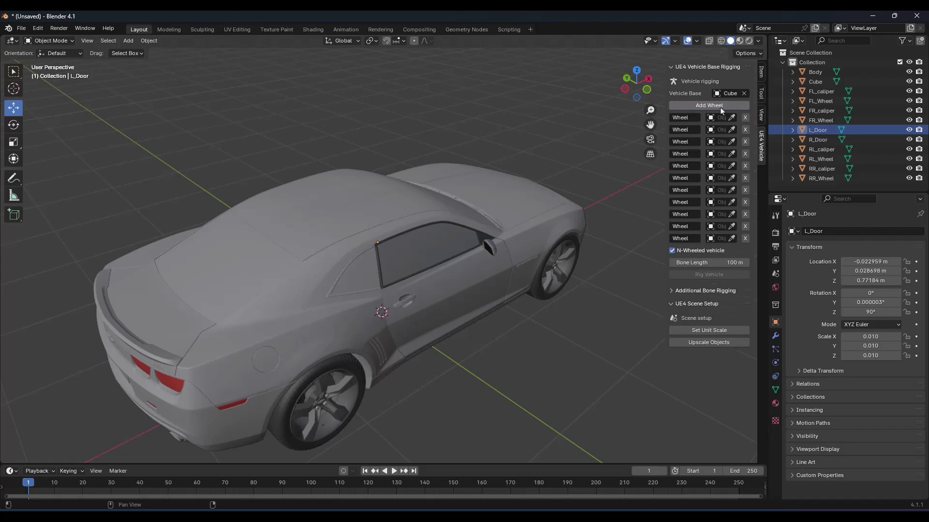
# Name the first two wheel entries Body_B and FR_Wheel_B
pyautogui.click(683, 117)
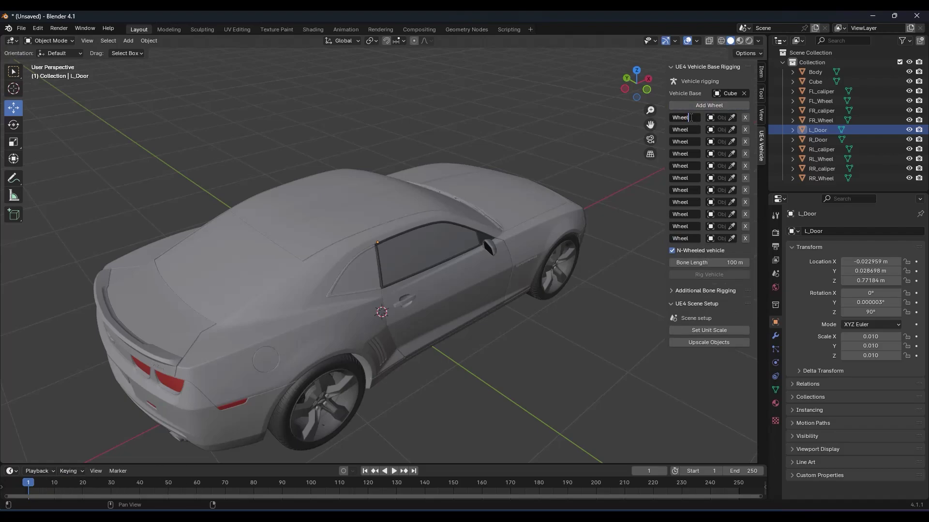
pyautogui.press('Home')
pyautogui.hotkey('ctrl', 'a')
pyautogui.write('Bo')
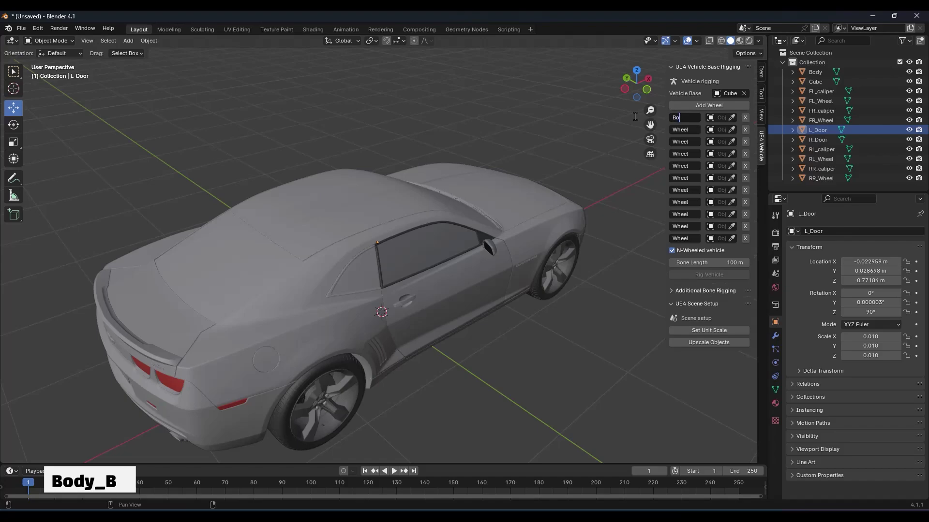
pyautogui.write('dy_B')
pyautogui.press('Tab')
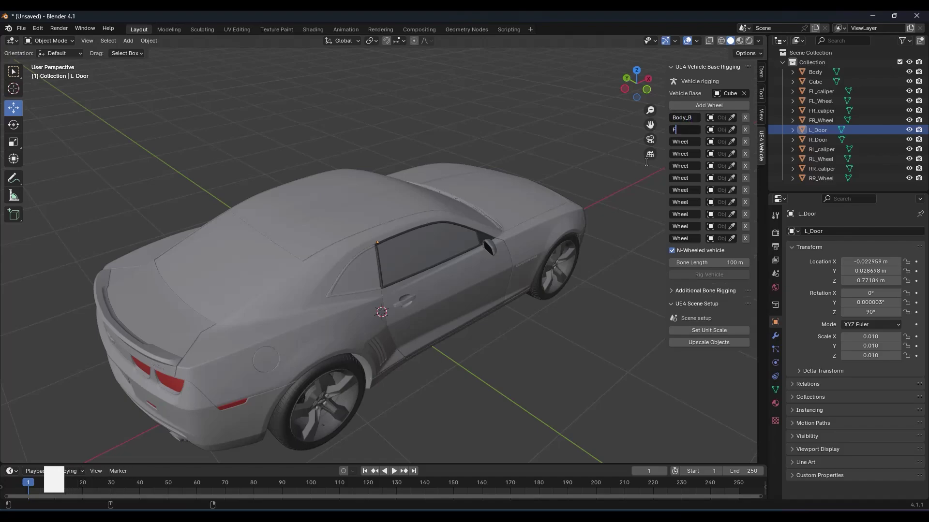
pyautogui.write('FR_')
pyautogui.write('Wheel_B')
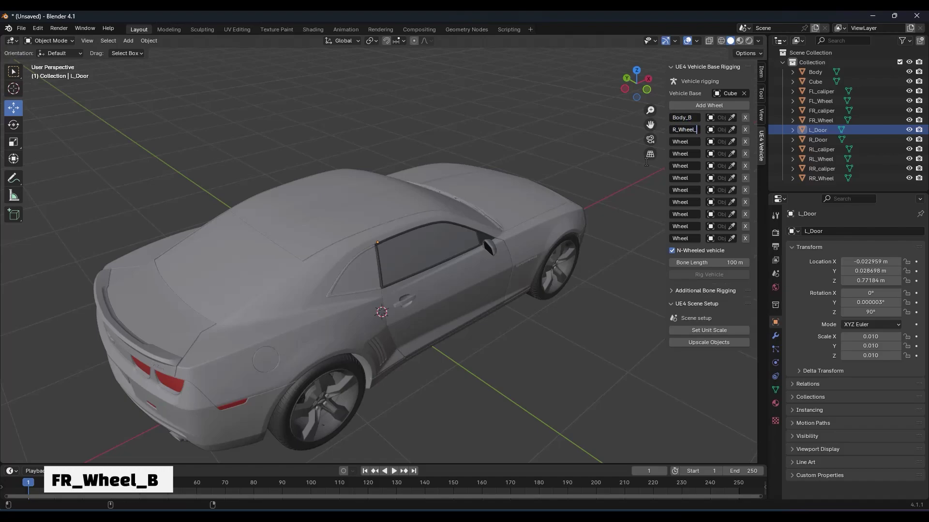
# Name the third, fourth and fifth wheel entries RR_Wheel_B, FL_Wheel_B and RL_Wheel_B
pyautogui.press('Tab')
pyautogui.write('RR_Wheel_B')
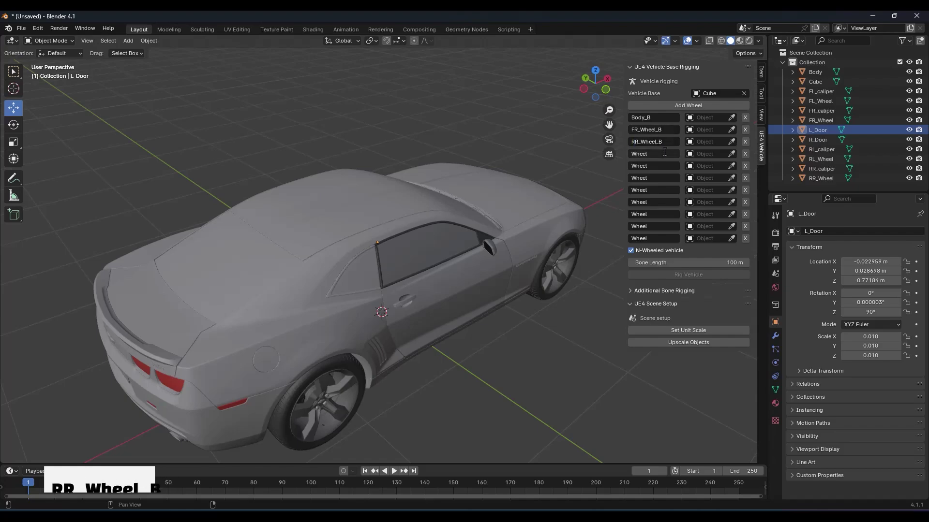
pyautogui.press('Tab')
pyautogui.write('FL_Wheel_B')
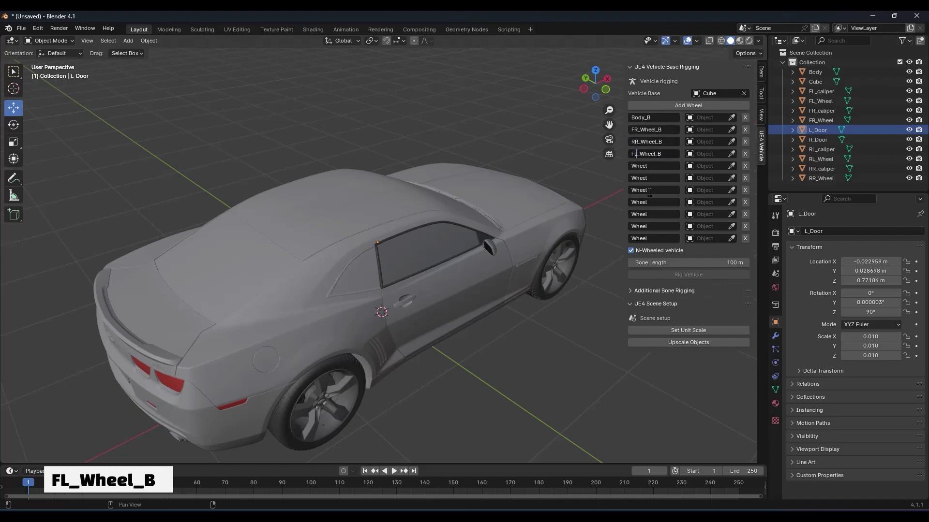
pyautogui.press('Tab')
pyautogui.write('RL_Wheel_B')
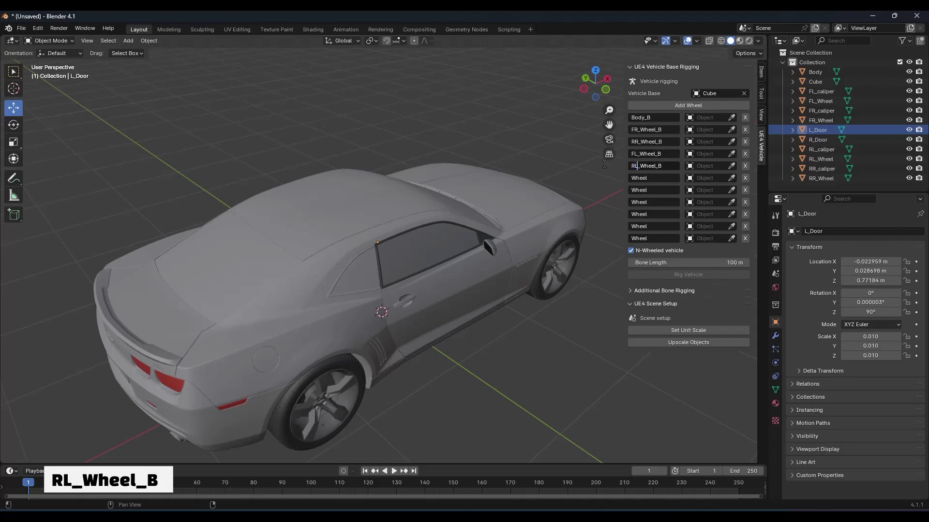
# Name the sixth wheel entry FRC_Wheel_B for the front right caliper
pyautogui.doubleClick(636, 177)
pyautogui.write('FR_Wheel_B')
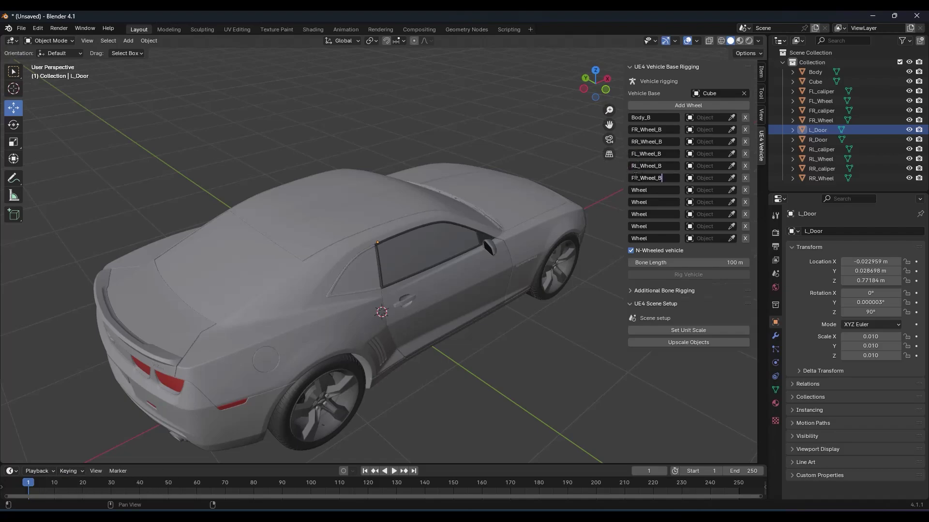
pyautogui.click(637, 178)
pyautogui.write('C')
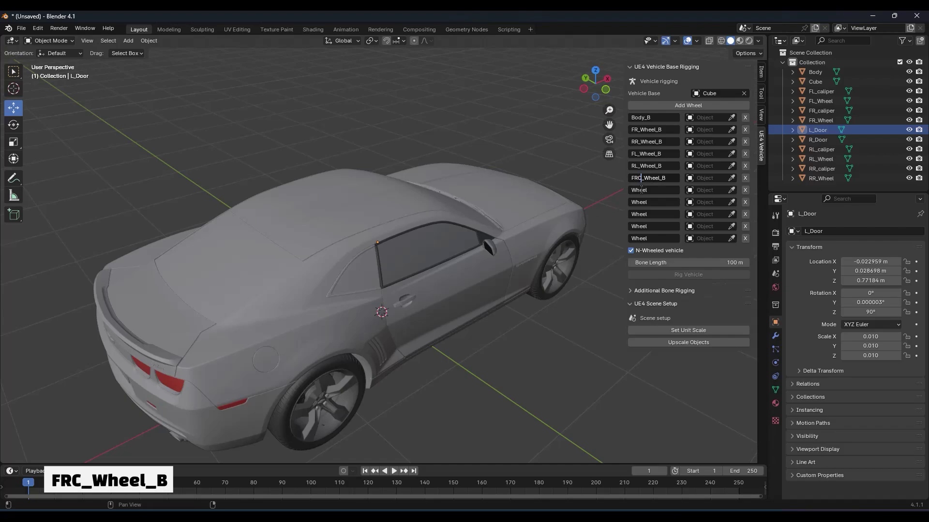
# Copy the FRC_Wheel_B name into the following three entries and adapt it to RRC_Wheel_B, FLC_Wheel_B and RLC_Wheel_B
pyautogui.moveTo(672, 178); pyautogui.dragTo(628, 213)
pyautogui.hotkey('ctrl', 'c')
pyautogui.doubleClick(639, 190)
pyautogui.hotkey('ctrl', 'v')
pyautogui.write('R')
pyautogui.doubleClick(641, 202)
pyautogui.hotkey('ctrl', 'v')
pyautogui.write('L')
pyautogui.doubleClick(657, 215)
pyautogui.hotkey('ctrl', 'v')
pyautogui.write('RL')
# Name the last two wheel entries R_Door_B and L_Door_B
pyautogui.click(658, 227)
pyautogui.doubleClick(659, 227)
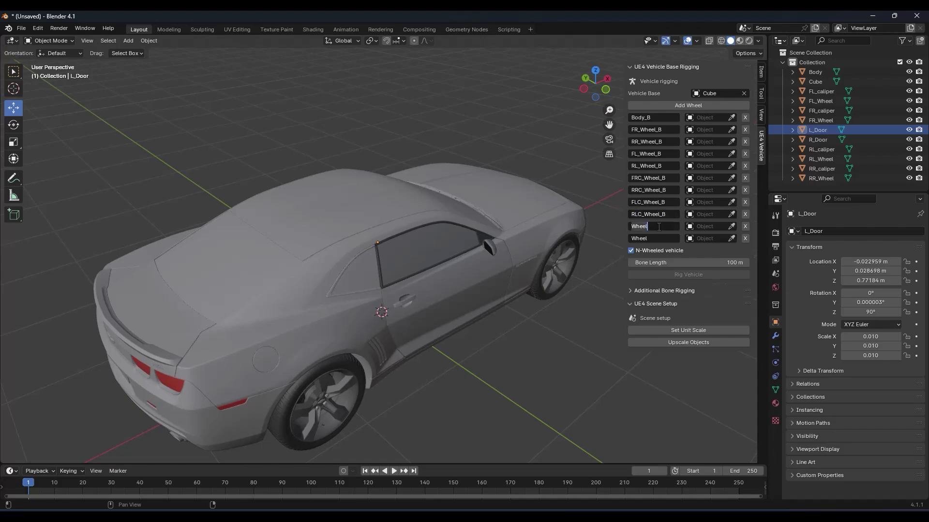
pyautogui.write('R_Door_B')
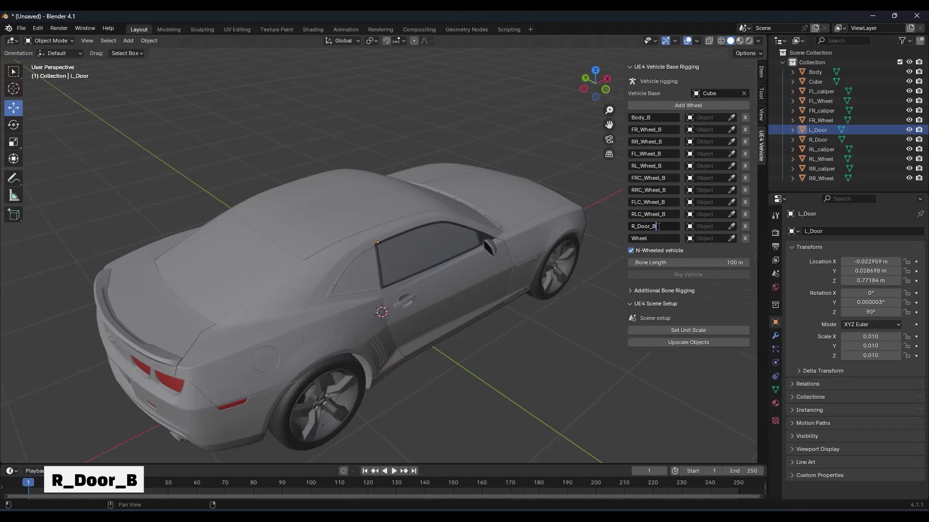
pyautogui.doubleClick(654, 238)
pyautogui.write('L_Door')
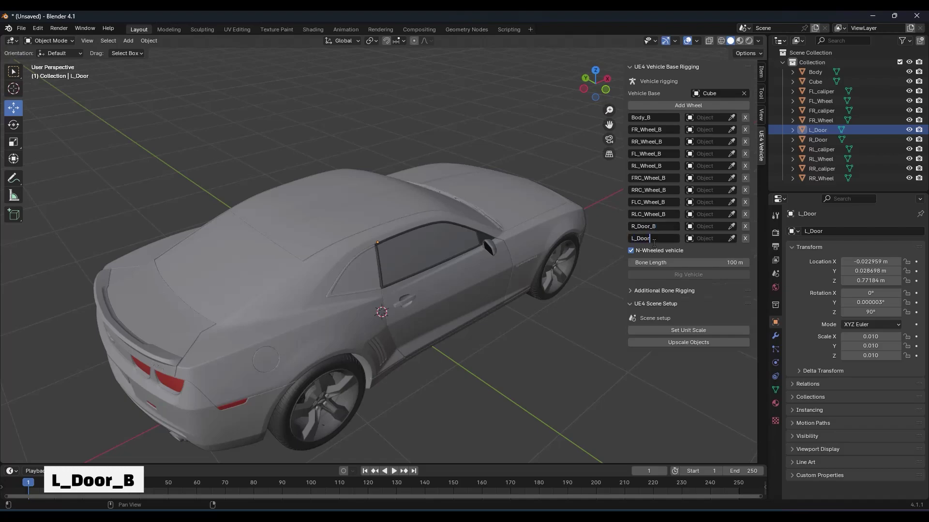
pyautogui.write('_B')
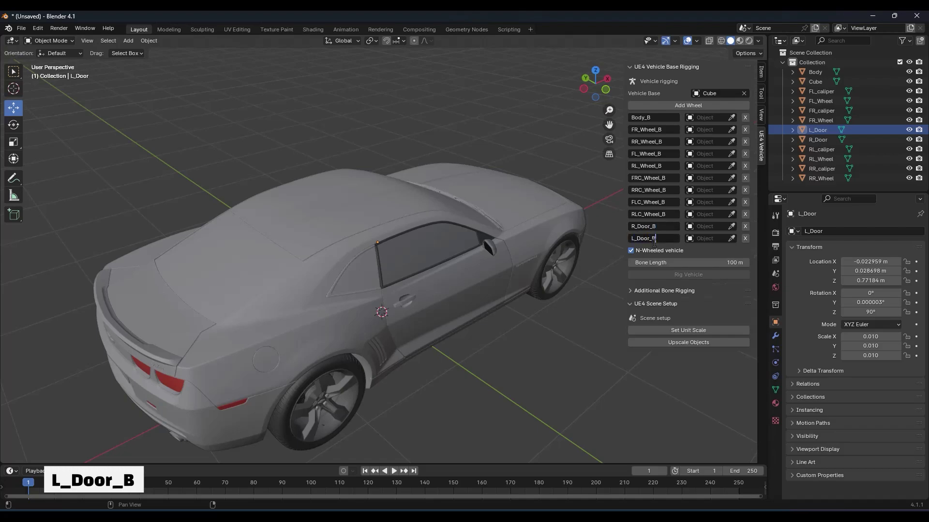
pyautogui.click(600, 306)
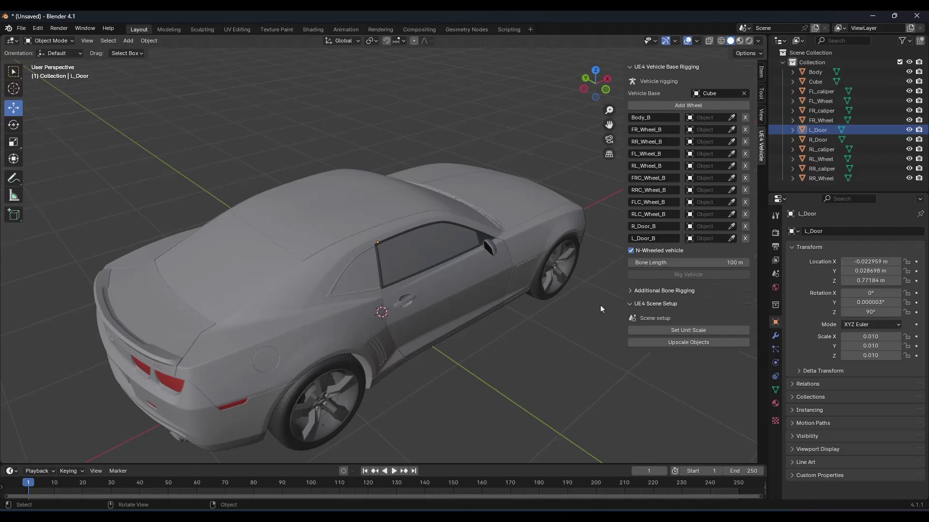
# Assign the Body, FR_Wheel and RR_Wheel objects to the Body_B, FR_Wheel_B and RR_Wheel_B entries by picking them on the car
pyautogui.moveTo(601, 309); pyautogui.dragTo(602, 309, button='middle')
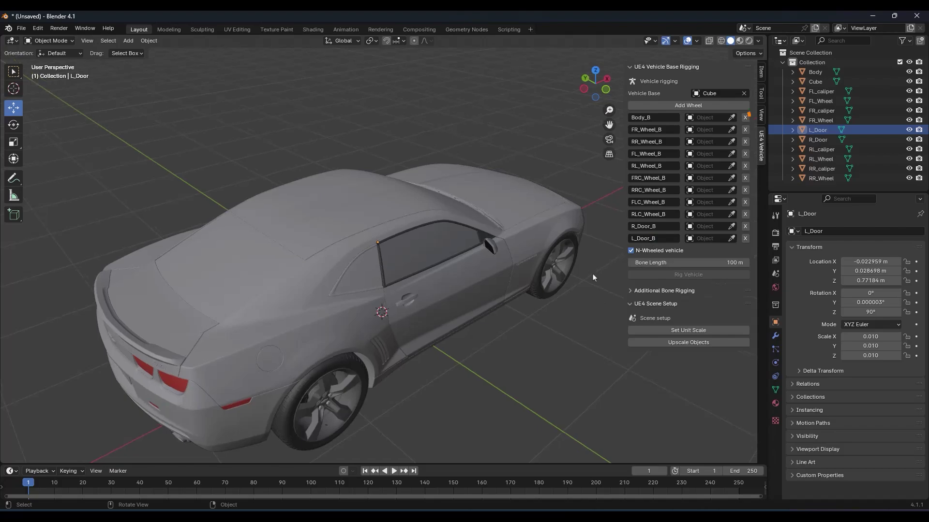
pyautogui.click(732, 118)
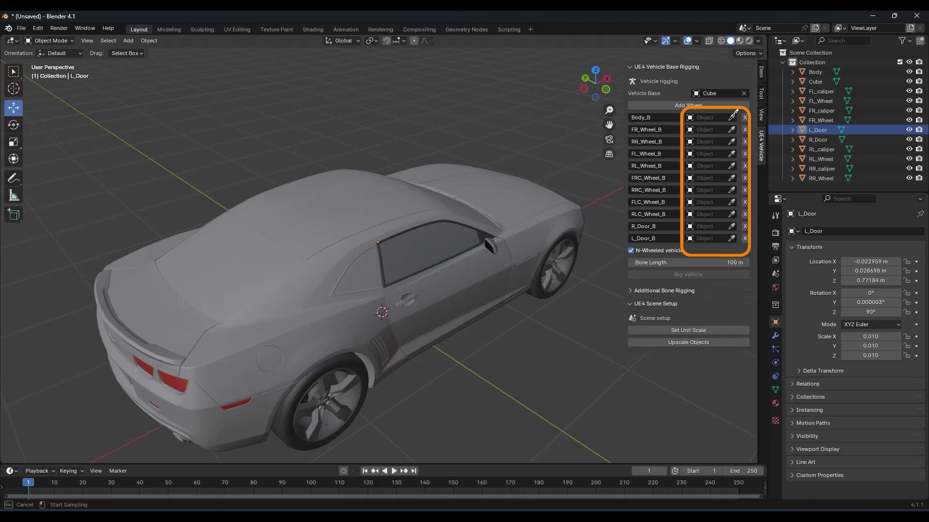
pyautogui.click(418, 193)
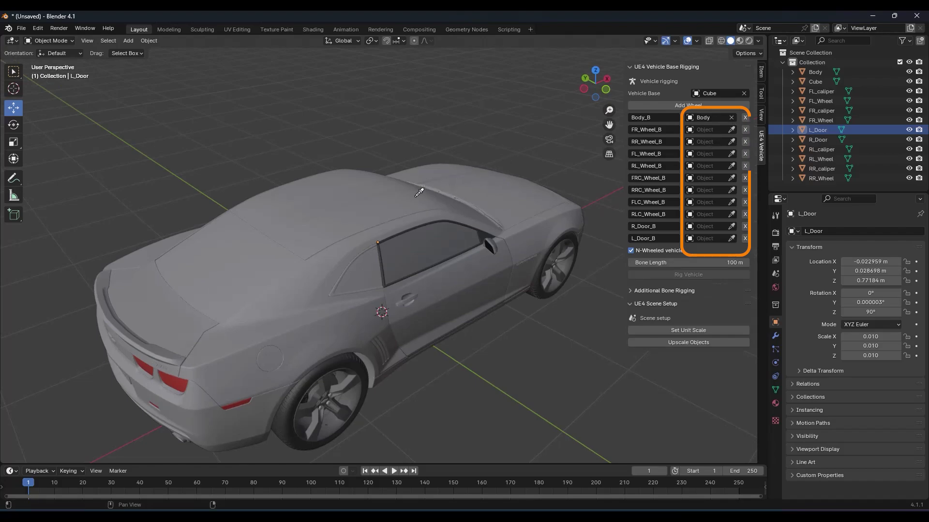
pyautogui.click(732, 129)
pyautogui.click(564, 245)
pyautogui.click(731, 141)
pyautogui.click(323, 382)
# Assign the FL_Wheel and RL_Wheel objects to the FL_Wheel_B and RL_Wheel_B entries by picking them on the car
pyautogui.moveTo(287, 277); pyautogui.dragTo(406, 276, button='middle')
pyautogui.click(732, 154)
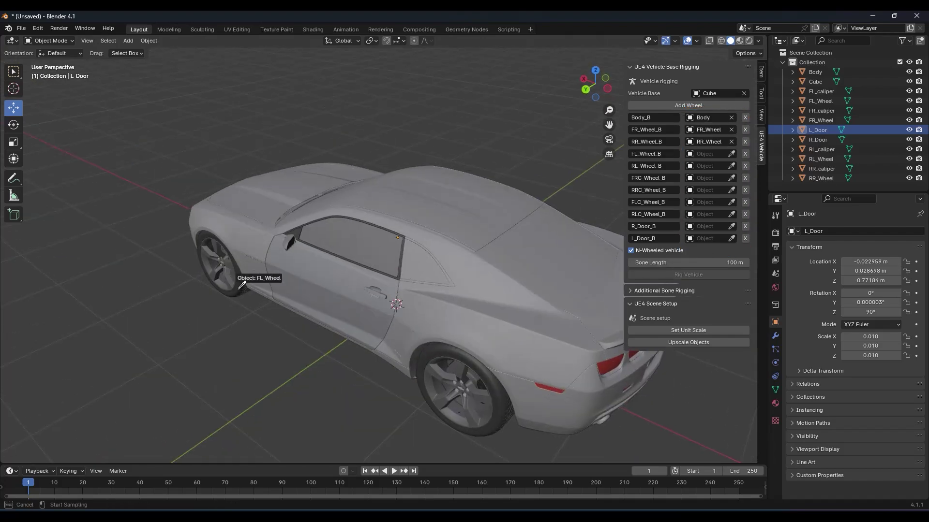
pyautogui.click(238, 289)
pyautogui.click(732, 166)
pyautogui.click(499, 401)
# Assign FR_caliper to the FRC_Wheel_B entry and RR_caliper to RRC_Wheel_B by picking the calipers through the wheel spokes
pyautogui.moveTo(500, 401); pyautogui.dragTo(367, 372, button='middle')
pyautogui.scroll(4, 427, 303)
pyautogui.click(731, 178)
pyautogui.click(435, 270)
pyautogui.keyDown('shift'); pyautogui.moveTo(225, 284); pyautogui.dragTo(725, 264, button='middle'); pyautogui.keyUp('shift')
pyautogui.click(731, 190)
pyautogui.click(240, 260)
# Assign FL_caliper to the FLC_Wheel_B entry and RL_caliper to RLC_Wheel_B by picking the calipers behind the wheels
pyautogui.scroll(-3, 251, 264)
pyautogui.moveTo(240, 259); pyautogui.dragTo(290, 266, button='middle')
pyautogui.click(731, 203)
pyautogui.click(131, 263)
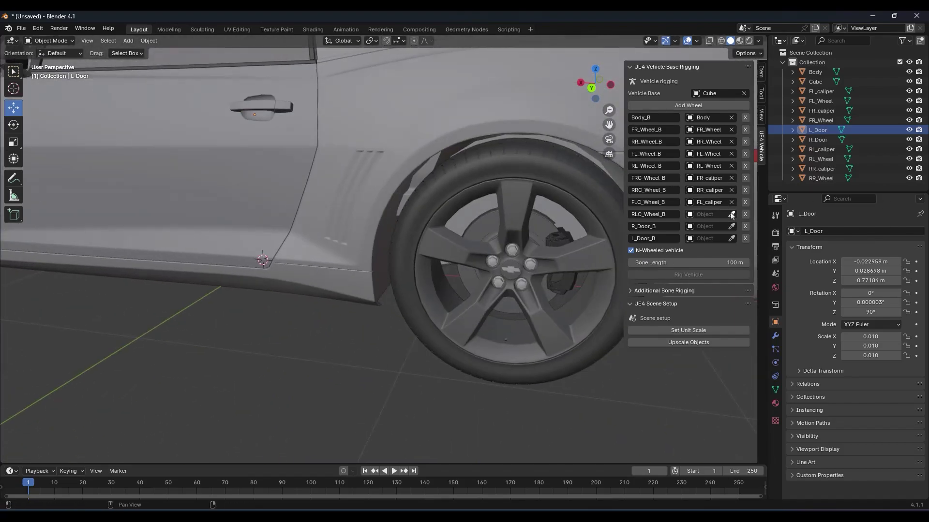
pyautogui.click(731, 214)
pyautogui.click(560, 278)
# Assign the R_Door and L_Door objects to the R_Door_B and L_Door_B entries by picking the doors
pyautogui.scroll(-5, 532, 271)
pyautogui.moveTo(532, 270); pyautogui.dragTo(248, 196, button='middle')
pyautogui.click(731, 226)
pyautogui.click(437, 202)
pyautogui.click(732, 239)
pyautogui.click(300, 232)
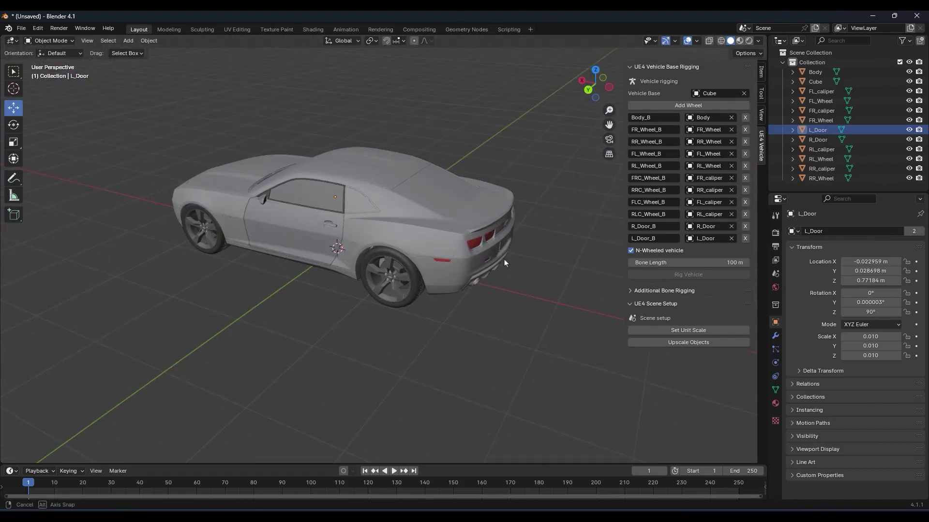
pyautogui.moveTo(504, 260); pyautogui.dragTo(562, 320, button='middle')
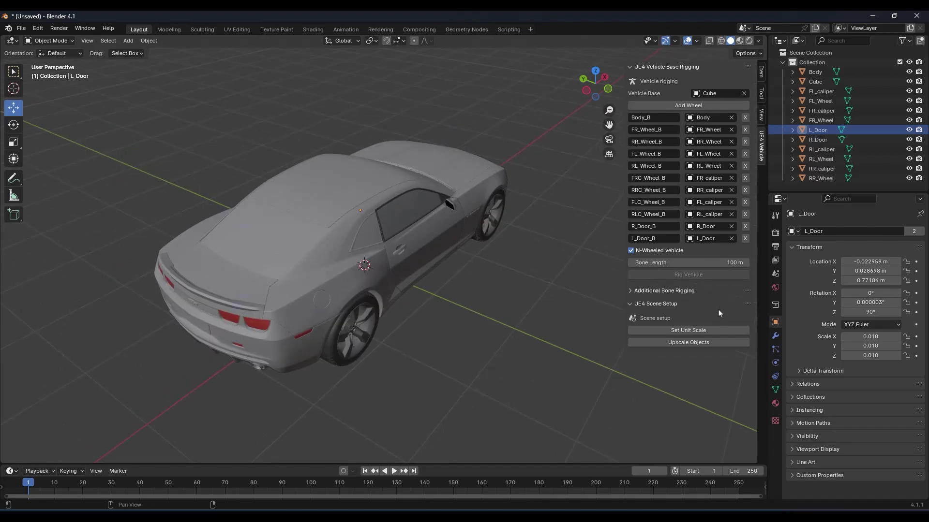
# Set the scene's unit scale for Unreal and upscale all the vehicle objects
pyautogui.click(678, 331)
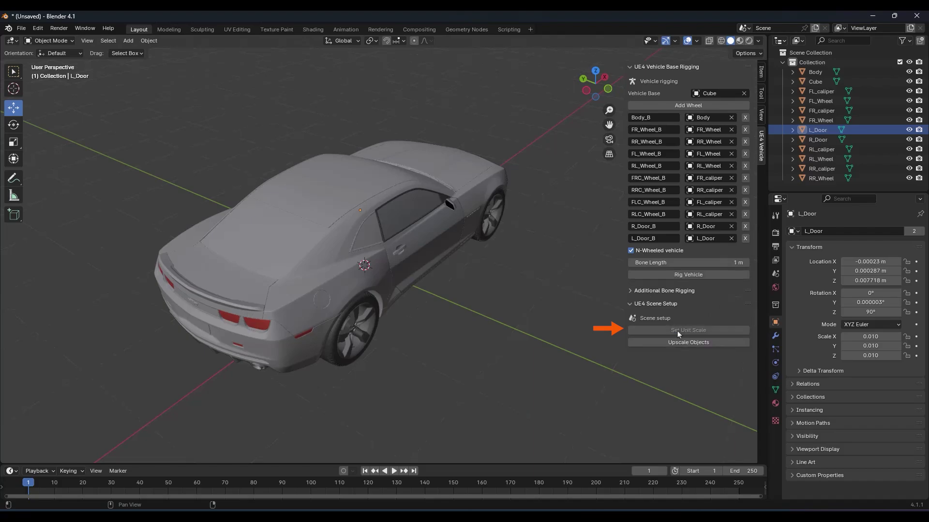
pyautogui.click(682, 343)
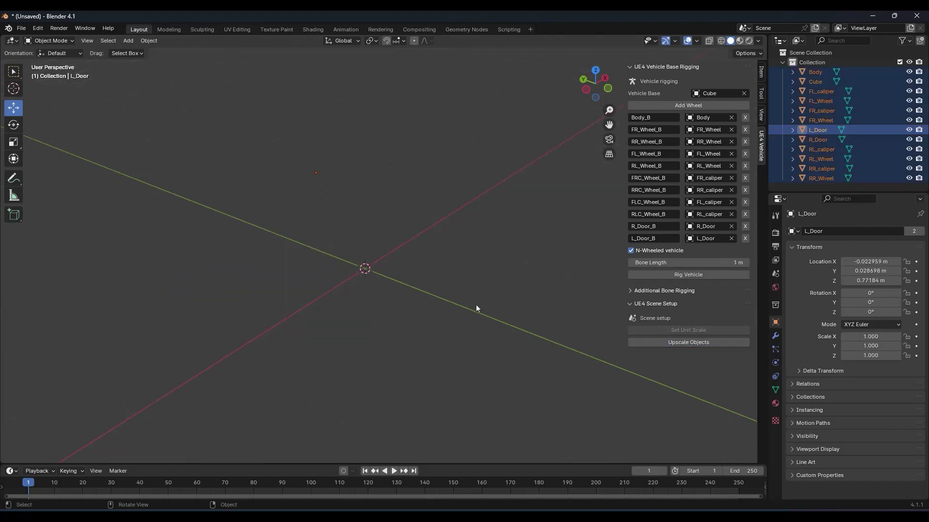
pyautogui.scroll(-10, 476, 304)
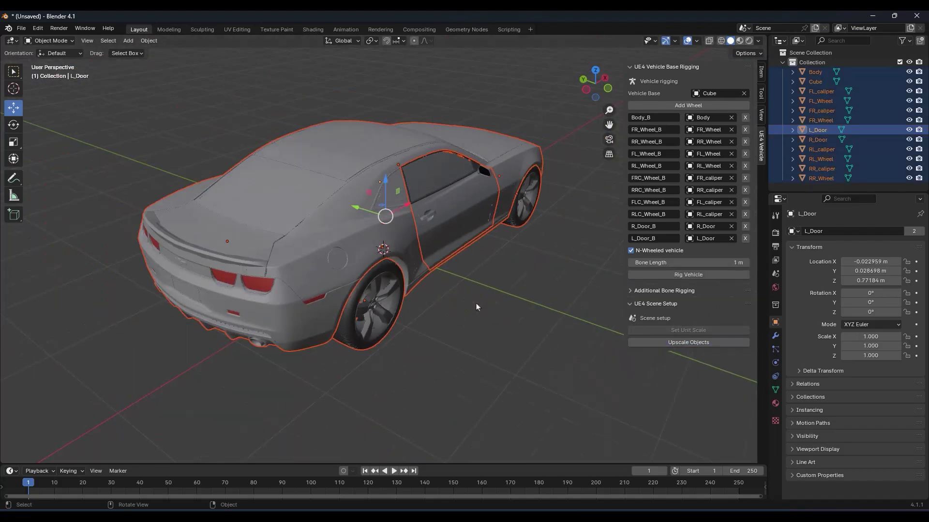
pyautogui.scroll(-2, 476, 303)
pyautogui.moveTo(475, 303); pyautogui.dragTo(441, 271, button='middle')
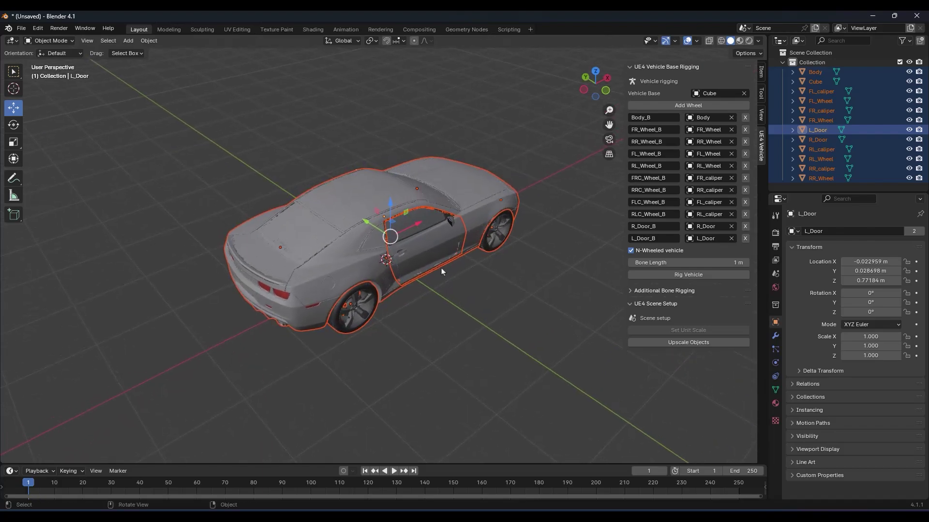
# Set the bone length to 0.5 m and rig the vehicle
pyautogui.click(639, 263)
pyautogui.write('0.5')
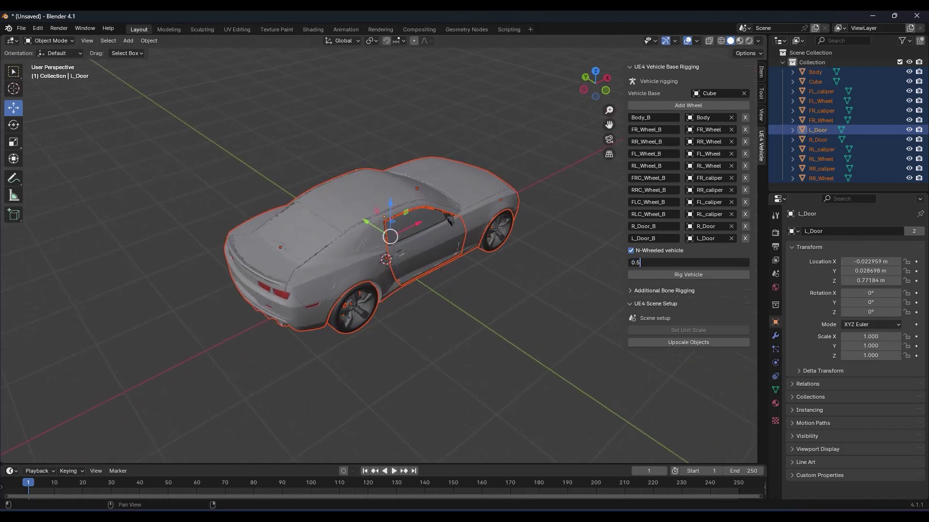
pyautogui.press('Return')
pyautogui.click(703, 274)
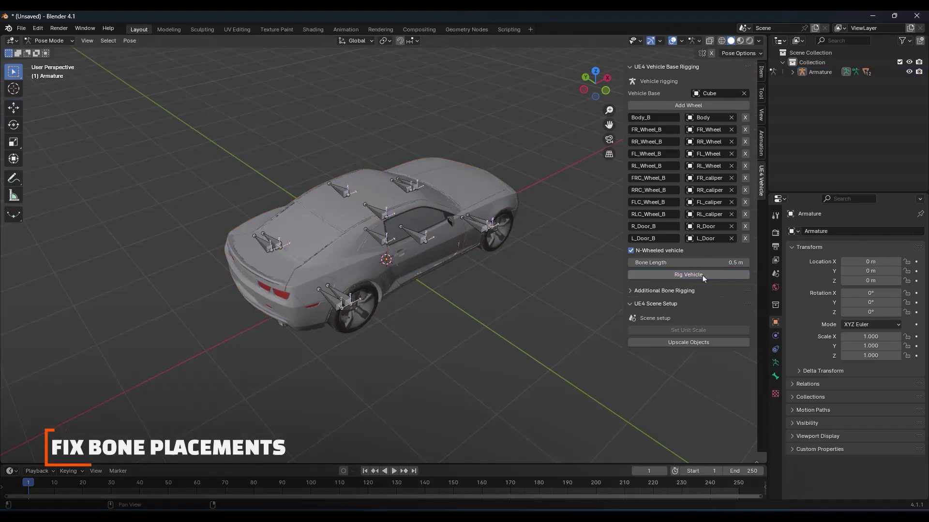
# Test the pose by rotating the R_Door_B bone and the FRC_Wheel_B caliper bone
pyautogui.moveTo(486, 263)
pyautogui.mouseDown(button='middle')
pyautogui.moveTo(480, 275)
pyautogui.moveTo(355, 272)
pyautogui.moveTo(486, 263)
pyautogui.mouseUp(button='middle')
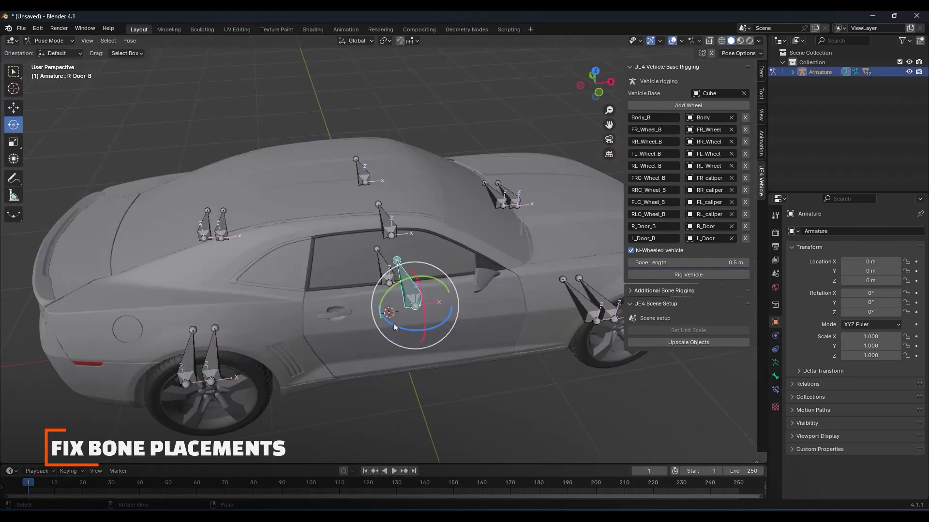
pyautogui.moveTo(393, 324); pyautogui.dragTo(426, 332)
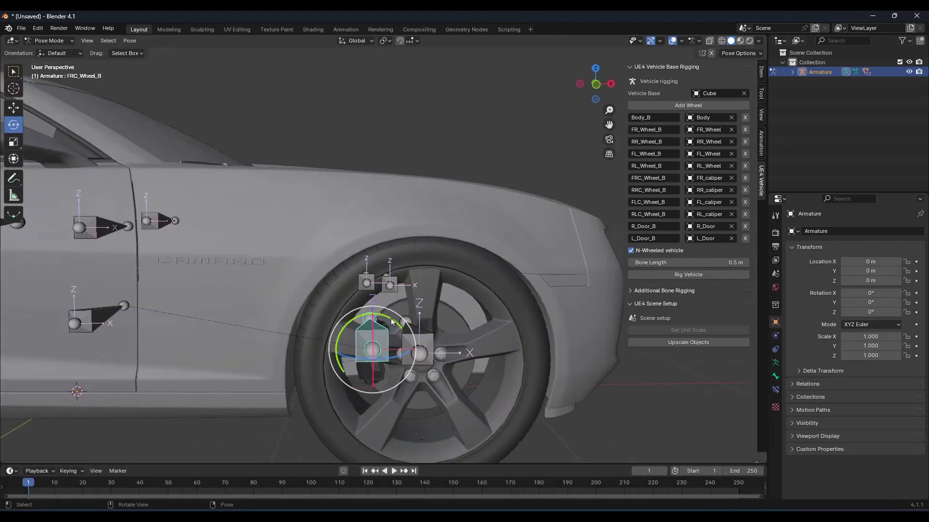
pyautogui.moveTo(392, 323); pyautogui.dragTo(420, 355)
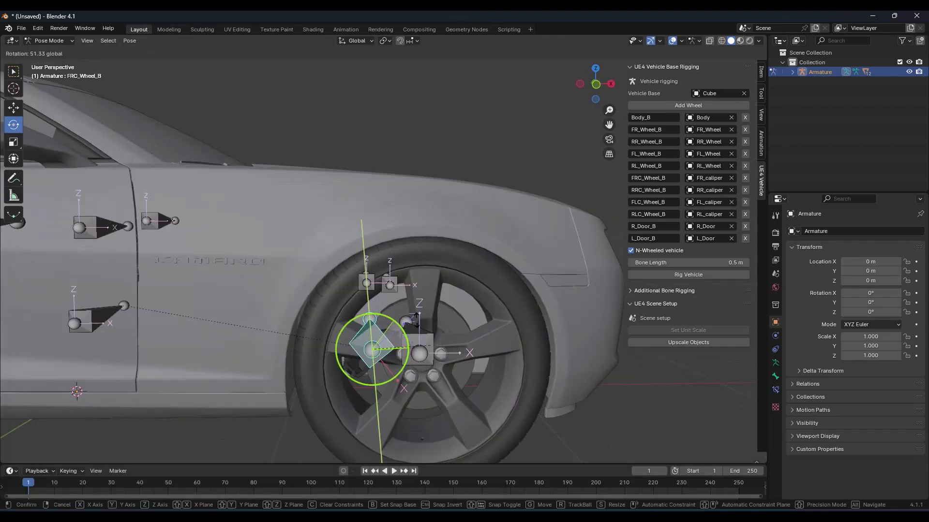
pyautogui.moveTo(439, 376); pyautogui.dragTo(416, 317)
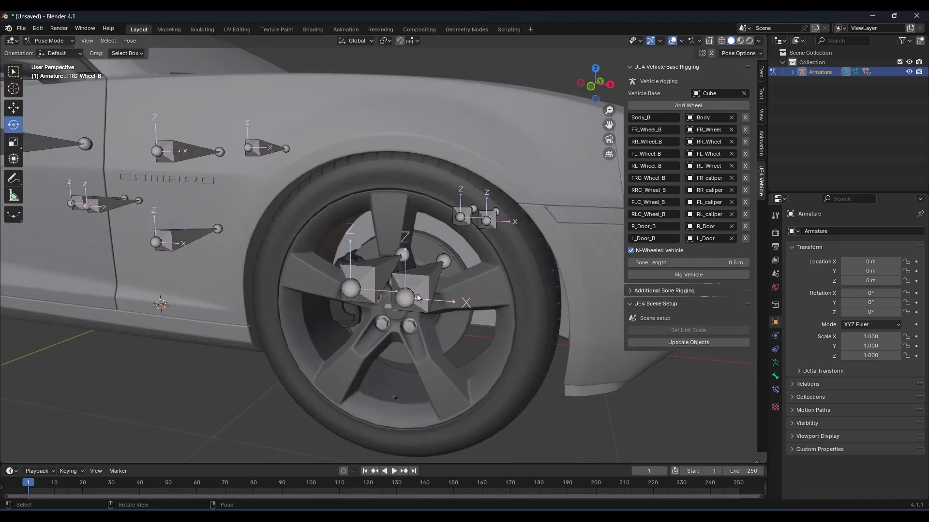
# Select the FR_Wheel_B bone in Edit Mode and snap the 3D cursor to it with Cursor to Active
pyautogui.click(417, 297)
pyautogui.click(67, 43)
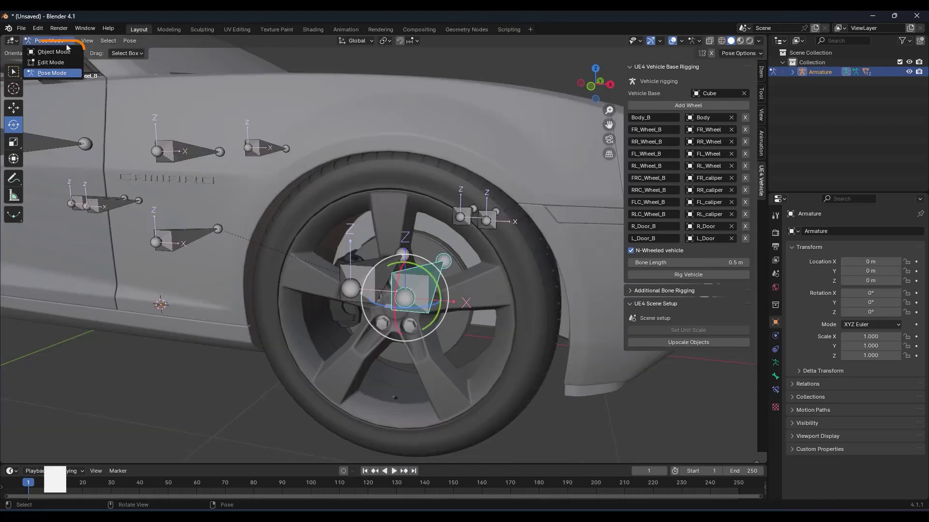
pyautogui.click(51, 62)
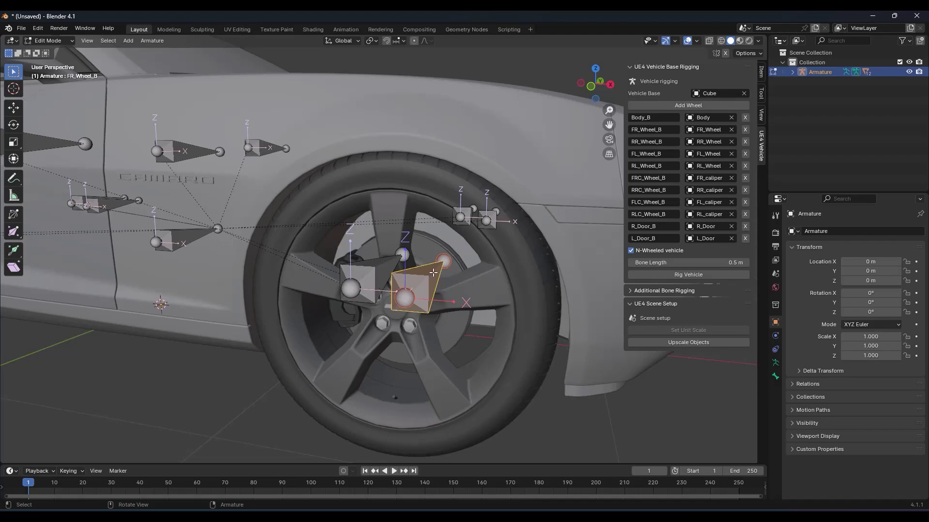
pyautogui.rightClick(421, 285)
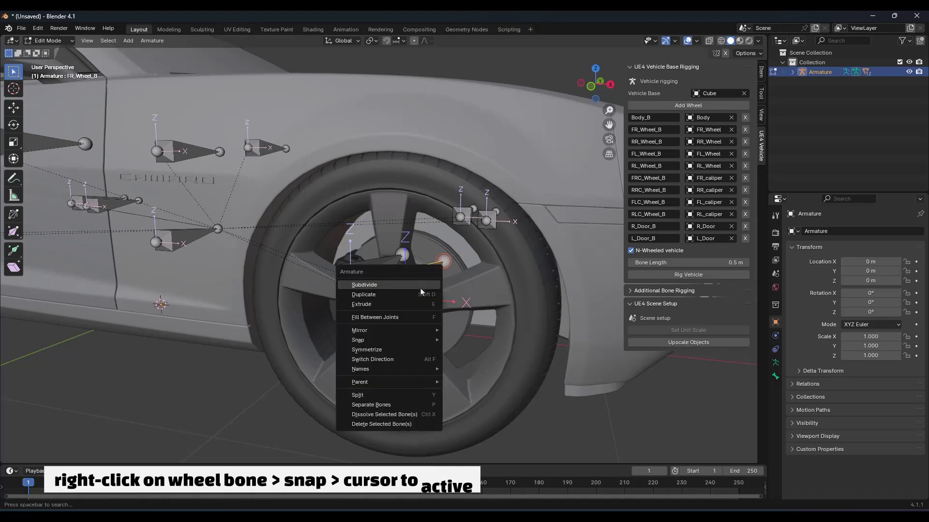
pyautogui.moveTo(408, 345)
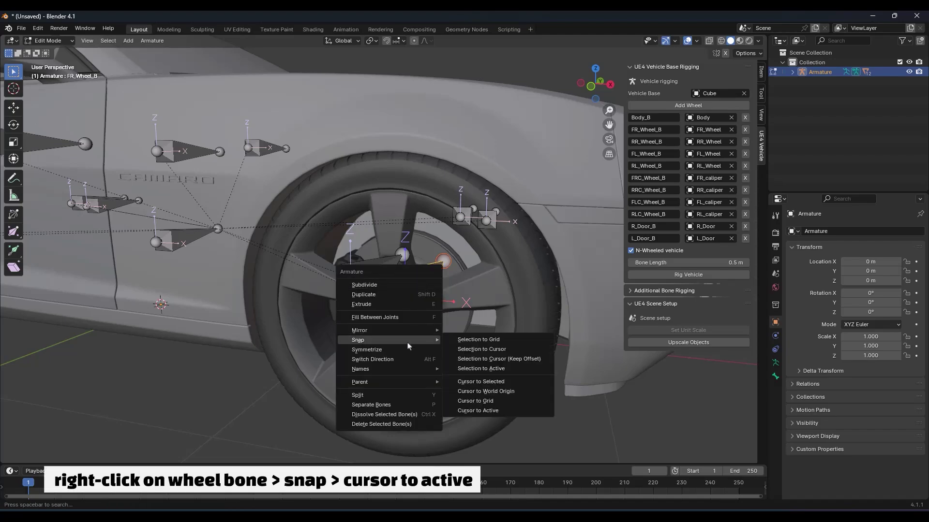
pyautogui.click(501, 412)
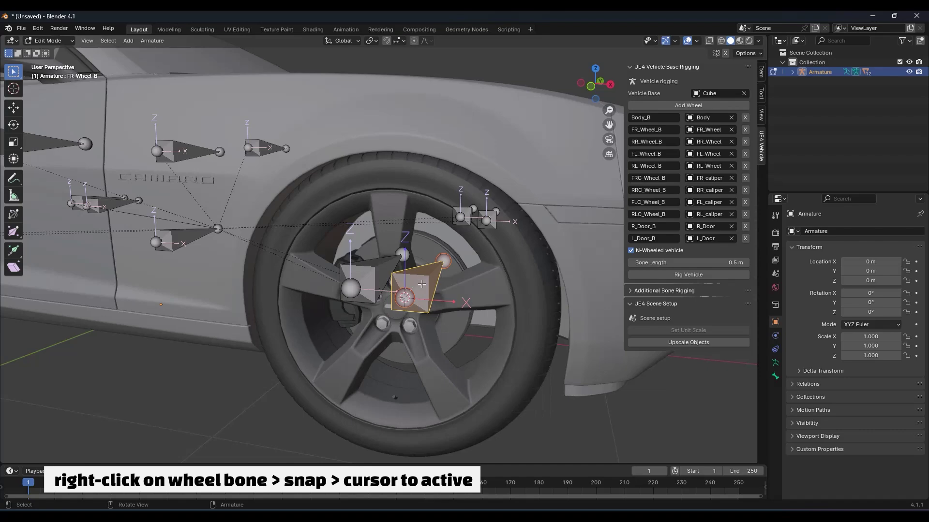
# Snap the FRC_Wheel_B caliper bone to the 3D cursor at the front right wheel's centre
pyautogui.click(368, 277)
pyautogui.rightClick(362, 276)
pyautogui.moveTo(361, 276)
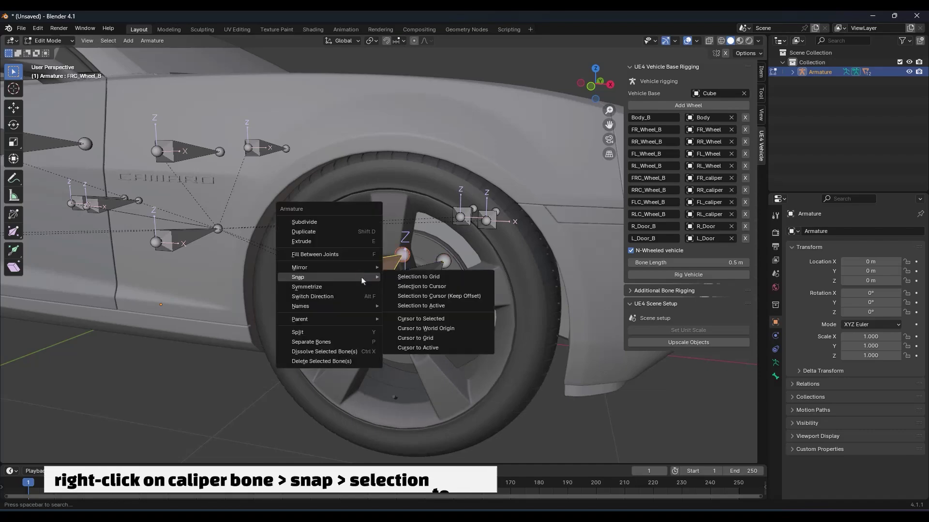
pyautogui.click(465, 287)
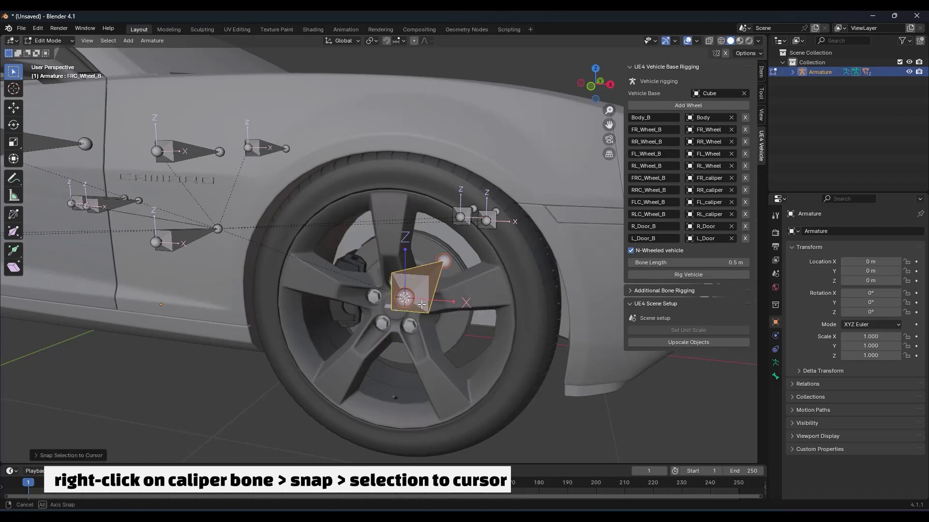
# Align the RRC_Wheel_B caliper bone with RR_Wheel_B by snapping the 3D cursor to the wheel bone and the caliper bone to the cursor
pyautogui.moveTo(421, 305); pyautogui.dragTo(731, 360, button='middle')
pyautogui.keyDown('shift'); pyautogui.moveTo(290, 310); pyautogui.dragTo(602, 288, button='middle'); pyautogui.keyUp('shift')
pyautogui.scroll(2, 432, 324)
pyautogui.click(431, 324)
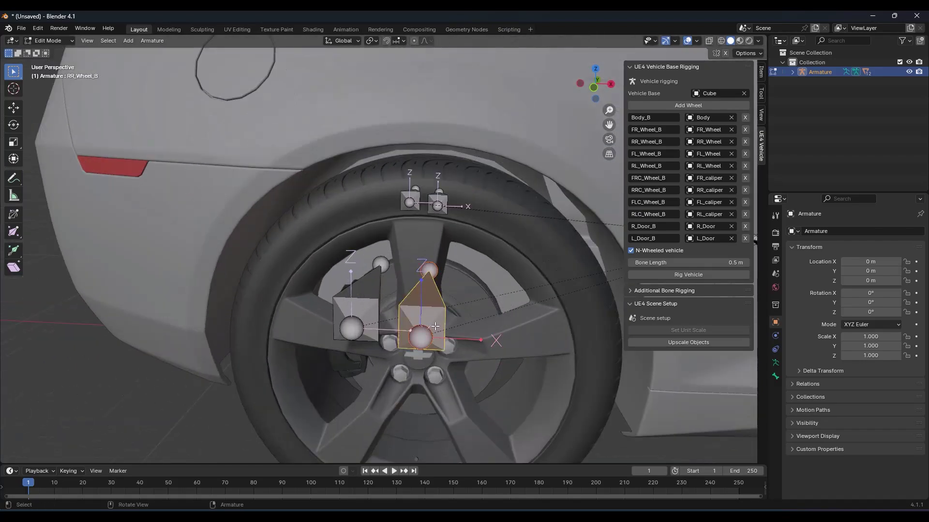
pyautogui.moveTo(432, 324); pyautogui.dragTo(420, 319, button='middle')
pyautogui.rightClick(415, 315)
pyautogui.moveTo(412, 317)
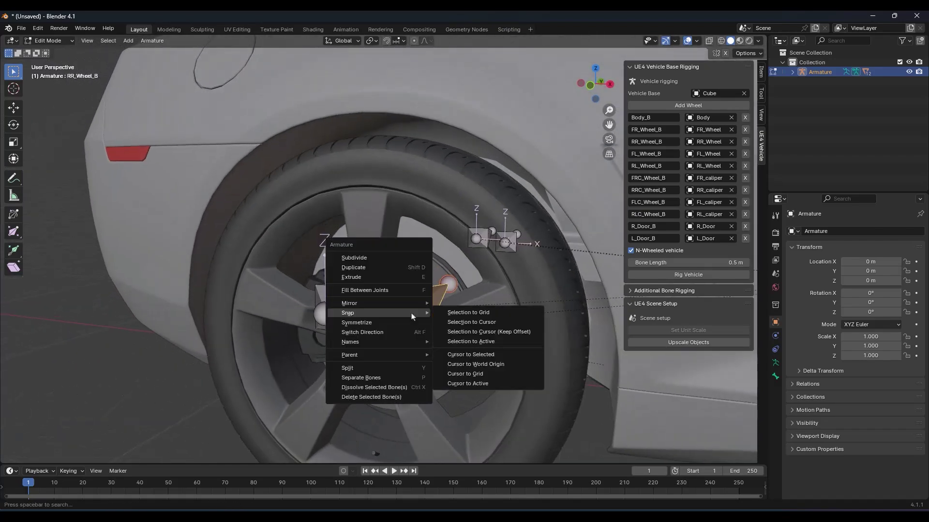
pyautogui.click(484, 384)
pyautogui.click(350, 299)
pyautogui.rightClick(349, 299)
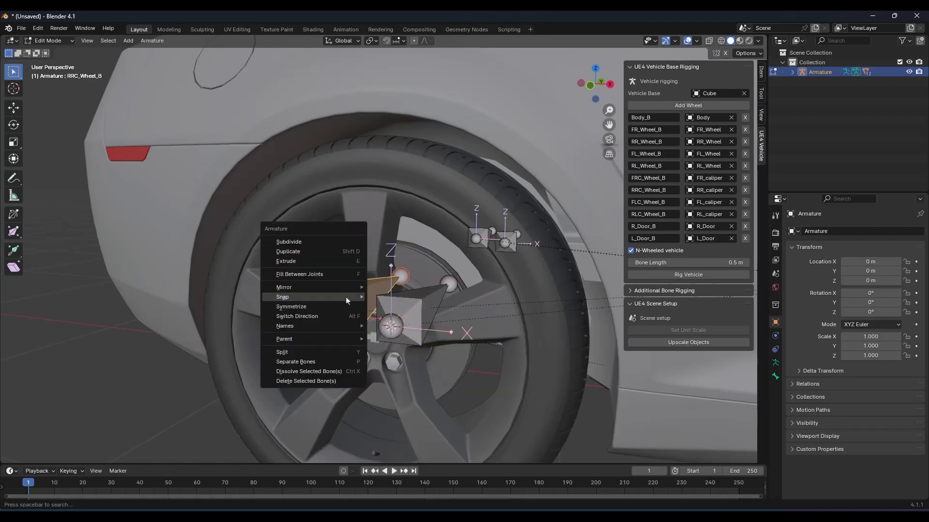
pyautogui.moveTo(349, 298)
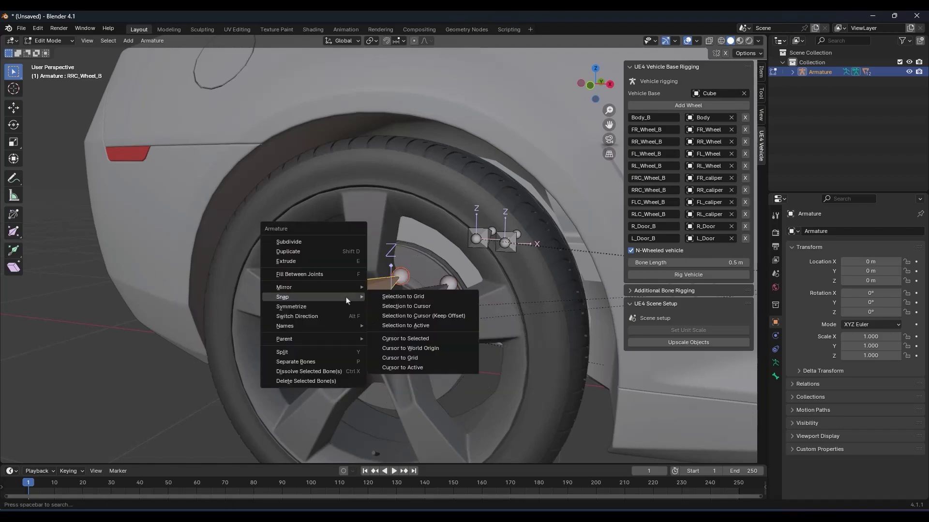
pyautogui.click(445, 311)
# Align the RLC_Wheel_B caliper bone with RL_Wheel_B by snapping the 3D cursor to the wheel bone and the caliper bone to the cursor
pyautogui.scroll(-3, 425, 319)
pyautogui.moveTo(411, 324); pyautogui.dragTo(668, 331, button='middle')
pyautogui.keyDown('shift'); pyautogui.moveTo(290, 314); pyautogui.dragTo(390, 307, button='middle'); pyautogui.keyUp('shift')
pyautogui.click(390, 307)
pyautogui.rightClick(389, 307)
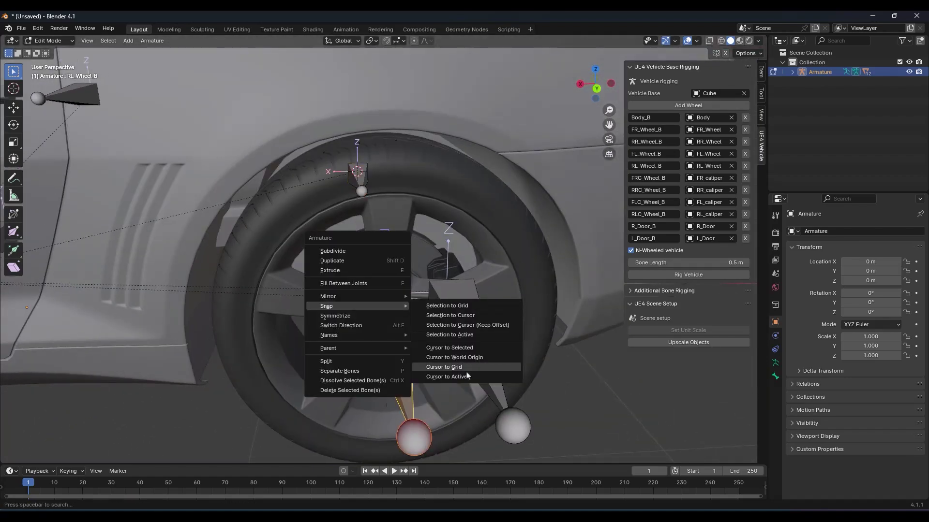
pyautogui.click(467, 377)
pyautogui.click(458, 301)
pyautogui.rightClick(459, 302)
pyautogui.click(546, 310)
# Align the FLC_Wheel_B caliper bone with FL_Wheel_B by snapping the 3D cursor to the wheel bone and the caliper bone to the cursor
pyautogui.scroll(-1, 229, 334)
pyautogui.keyDown('shift'); pyautogui.moveTo(230, 334); pyautogui.dragTo(606, 314, button='middle'); pyautogui.keyUp('shift')
pyautogui.scroll(2, 282, 339)
pyautogui.click(283, 337)
pyautogui.rightClick(284, 335)
pyautogui.moveTo(291, 336)
pyautogui.click(383, 404)
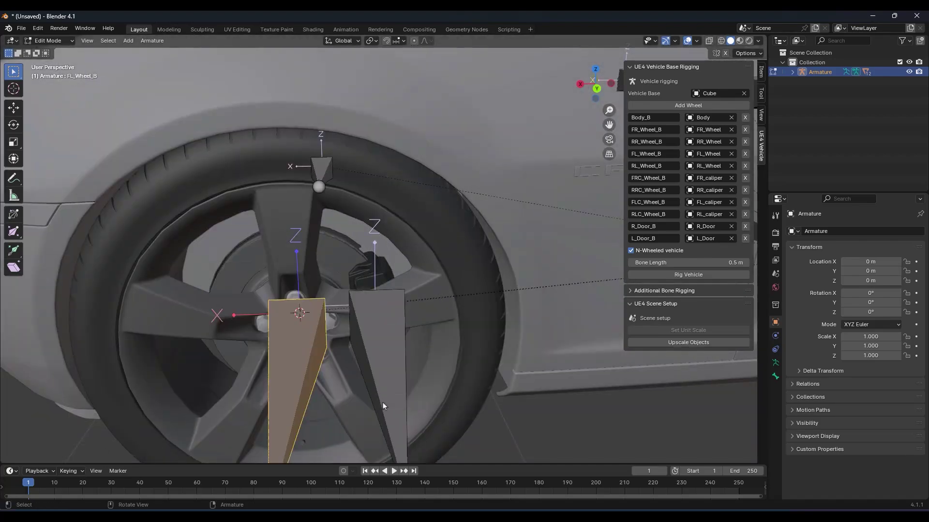
pyautogui.click(379, 320)
pyautogui.rightClick(378, 313)
pyautogui.moveTo(380, 313)
pyautogui.click(491, 326)
# In Pose Mode, expand the armature's bone hierarchy down to Root's children and test-rotate the FRC_Wheel_B caliper bone
pyautogui.scroll(-5, 399, 319)
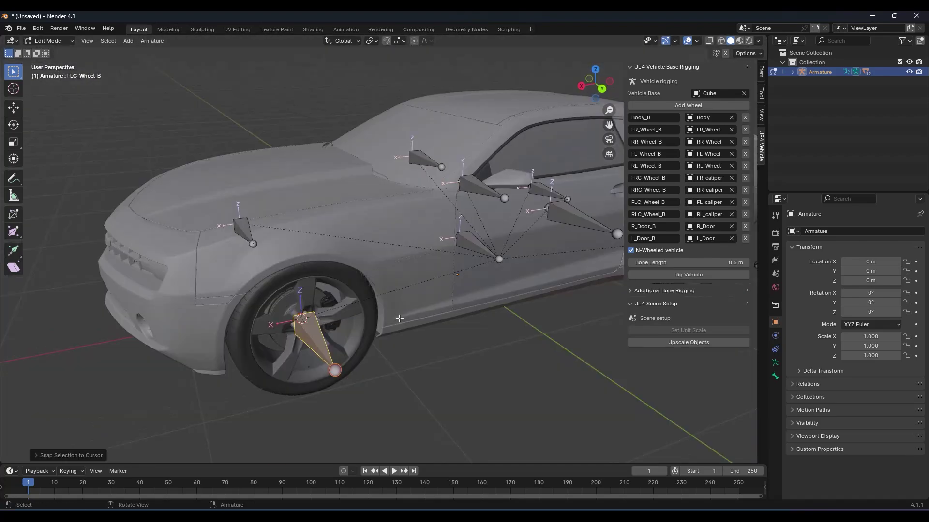
pyautogui.click(67, 42)
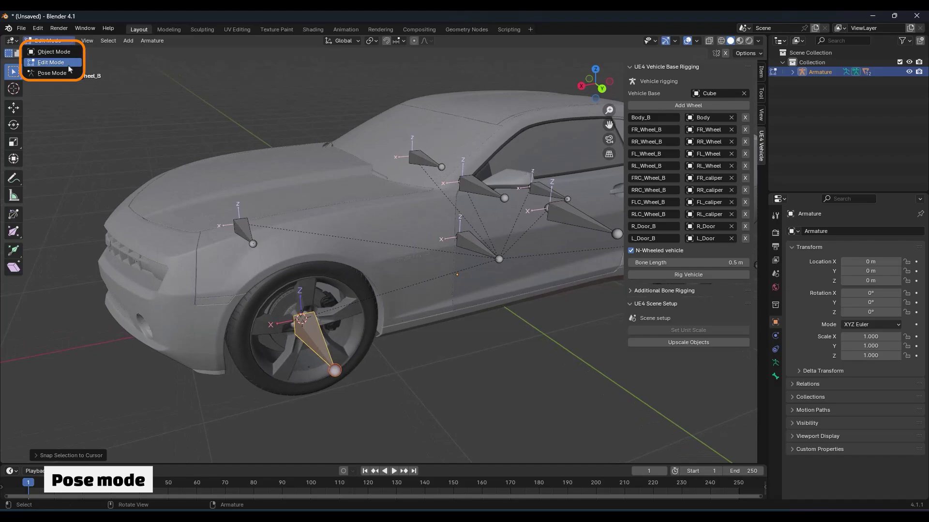
pyautogui.click(68, 74)
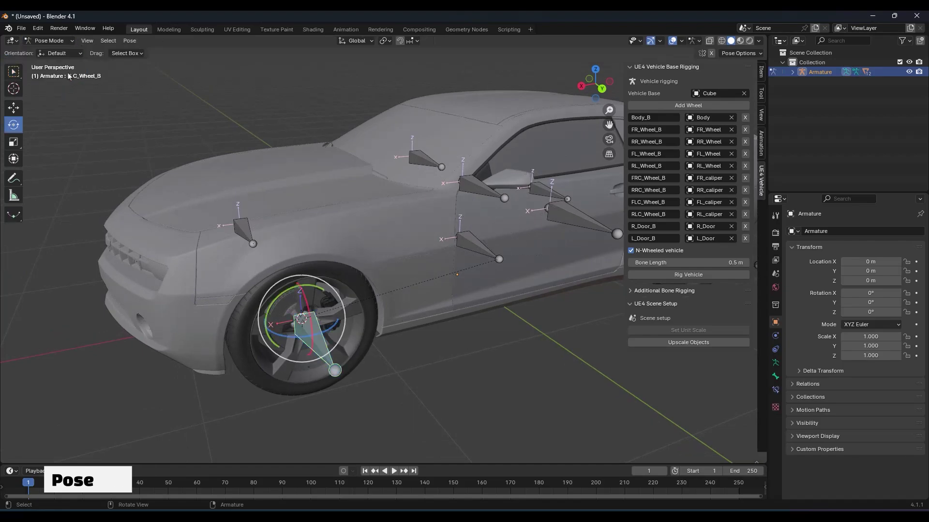
pyautogui.click(792, 72)
pyautogui.click(801, 82)
pyautogui.click(812, 92)
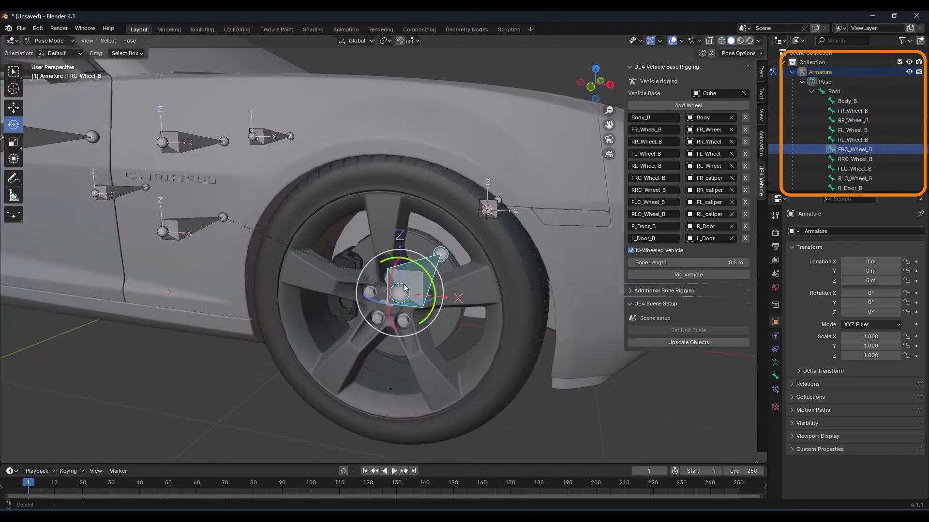
pyautogui.moveTo(419, 266)
pyautogui.mouseDown()
pyautogui.moveTo(452, 321)
pyautogui.moveTo(447, 295)
pyautogui.moveTo(414, 258)
pyautogui.mouseUp()
# Select the R_Door_B bone, enter Edit Mode and place the 3D cursor on the right door's front hinge seam
pyautogui.keyDown('shift'); pyautogui.moveTo(217, 188); pyautogui.dragTo(348, 254, button='middle'); pyautogui.keyUp('shift')
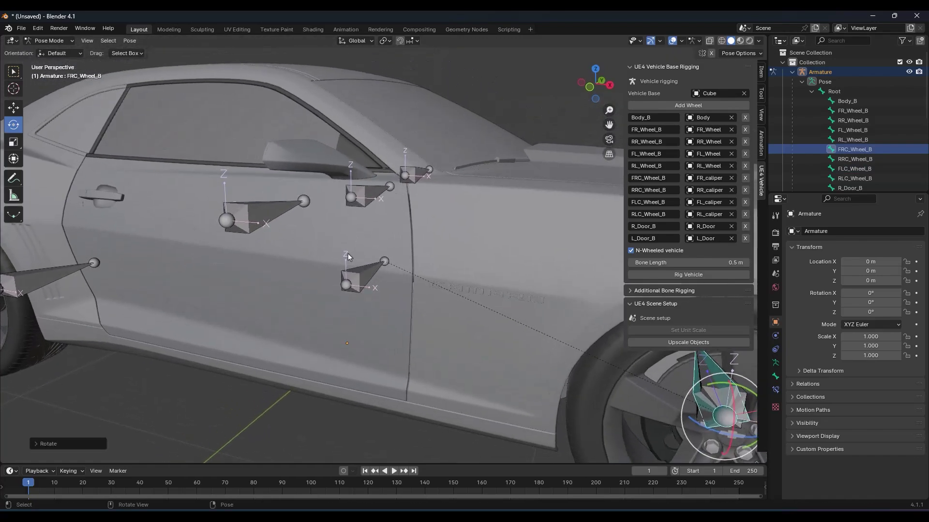
pyautogui.click(262, 218)
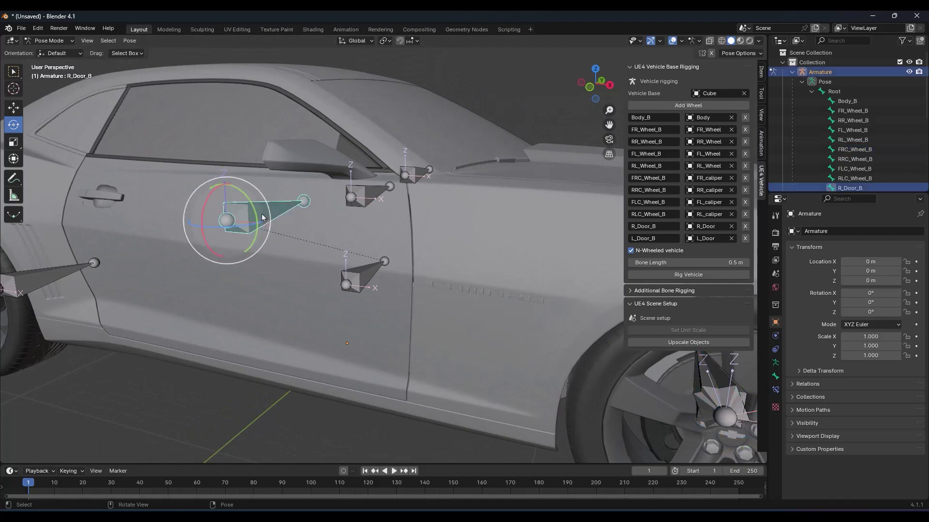
pyautogui.click(62, 41)
pyautogui.click(64, 63)
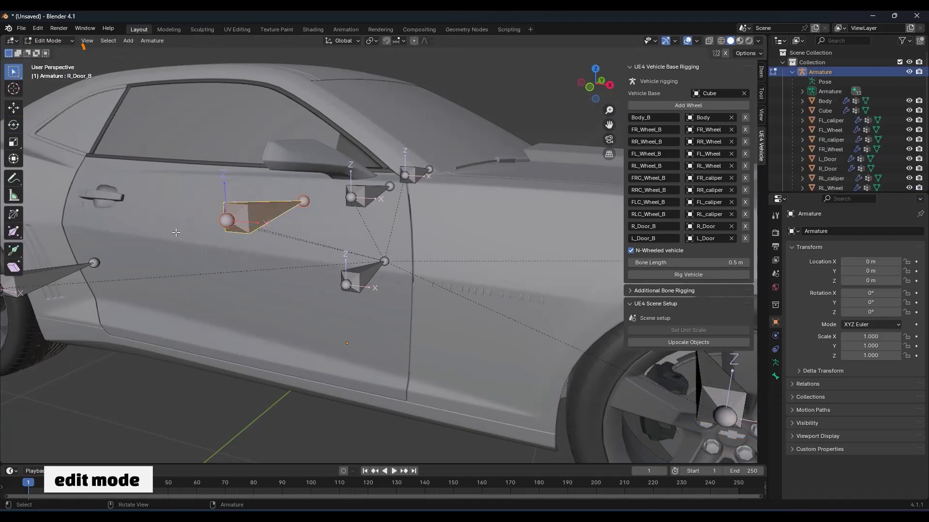
pyautogui.click(13, 88)
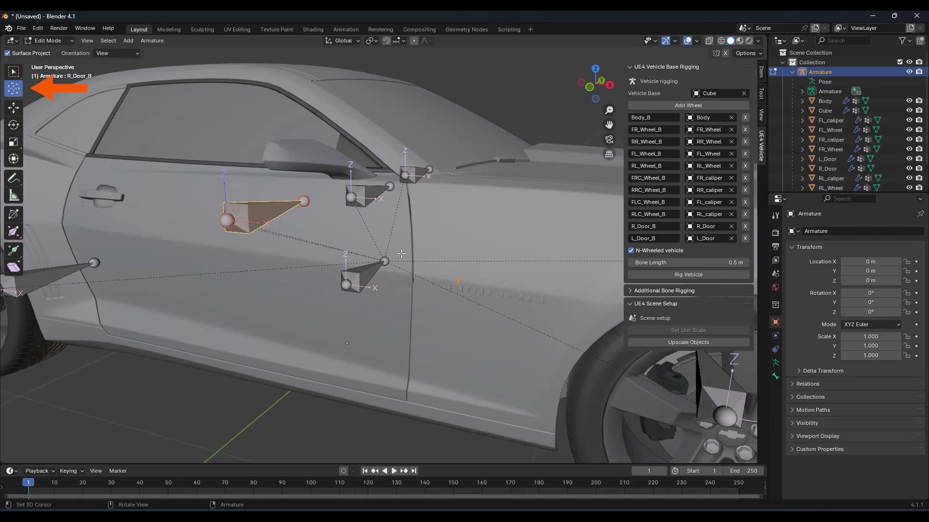
pyautogui.scroll(2, 401, 253)
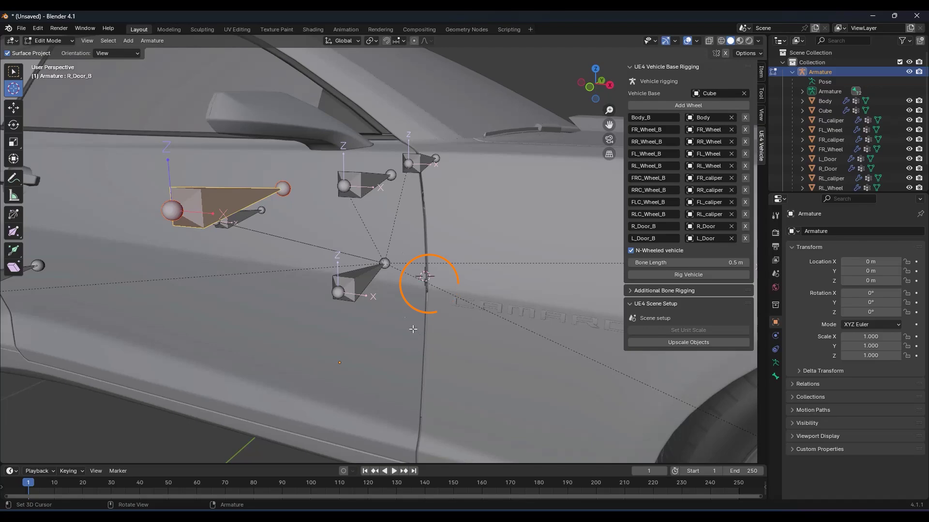
# Snap the R_Door_B bone to the 3D cursor at the right door's hinge seam
pyautogui.click(21, 75)
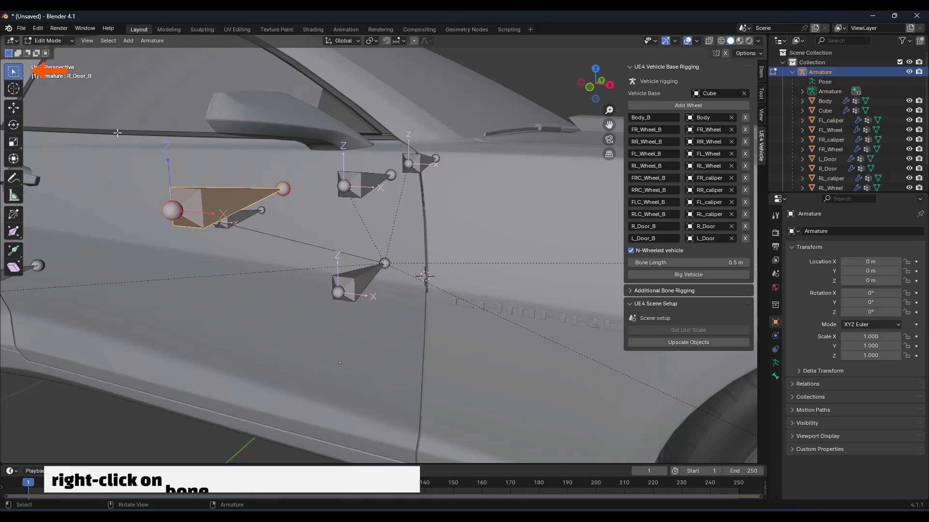
pyautogui.rightClick(213, 207)
pyautogui.moveTo(213, 207)
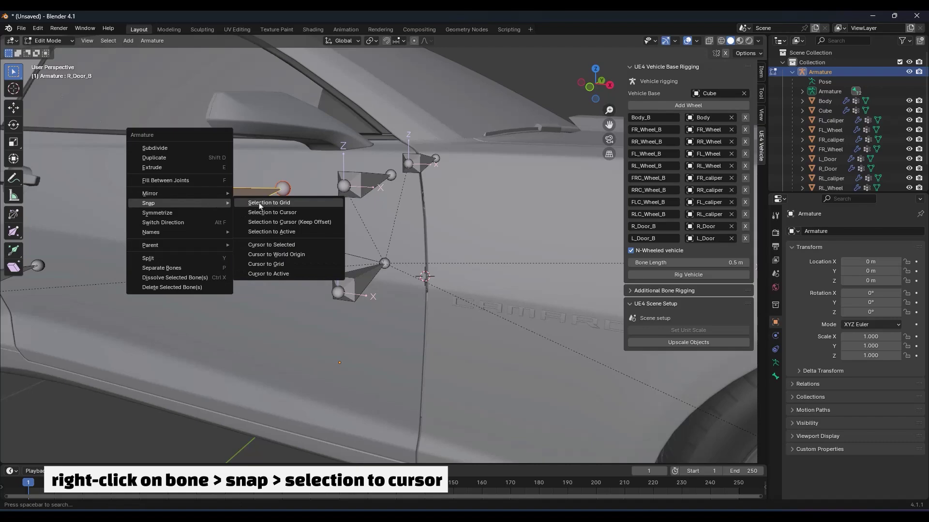
pyautogui.click(298, 214)
# Place the 3D cursor on the left door's front hinge seam and return to the selection tool
pyautogui.moveTo(298, 211); pyautogui.dragTo(202, 154, button='middle')
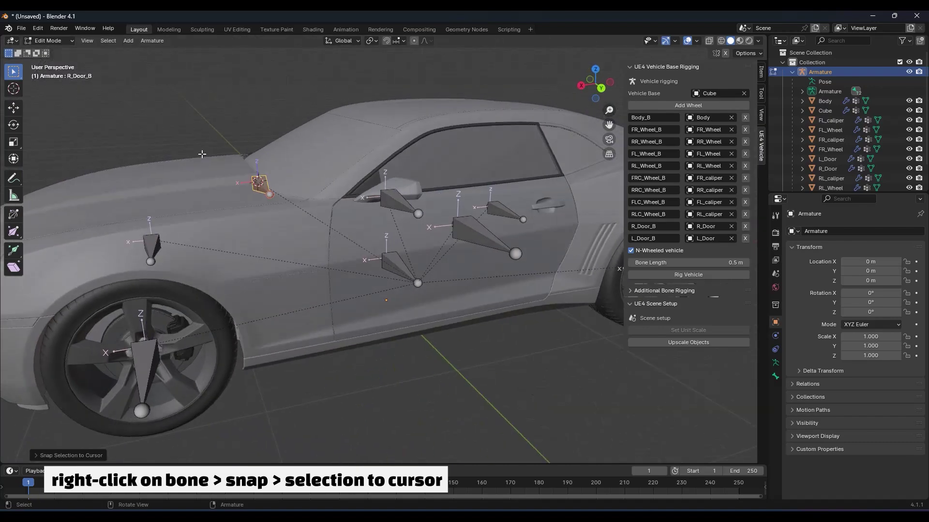
pyautogui.click(13, 88)
pyautogui.scroll(2, 232, 261)
pyautogui.scroll(1, 249, 286)
pyautogui.click(249, 289)
pyautogui.scroll(-1, 249, 289)
pyautogui.click(13, 72)
# Snap the L_Door_B bone to the 3D cursor at the left door's hinge seam
pyautogui.moveTo(486, 231); pyautogui.dragTo(464, 230, button='middle')
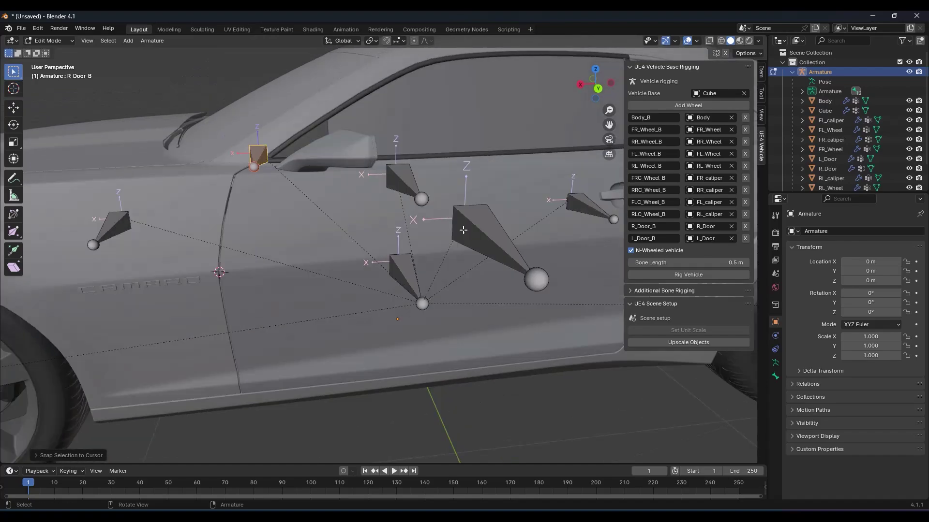
pyautogui.click(463, 230)
pyautogui.rightClick(463, 230)
pyautogui.click(522, 241)
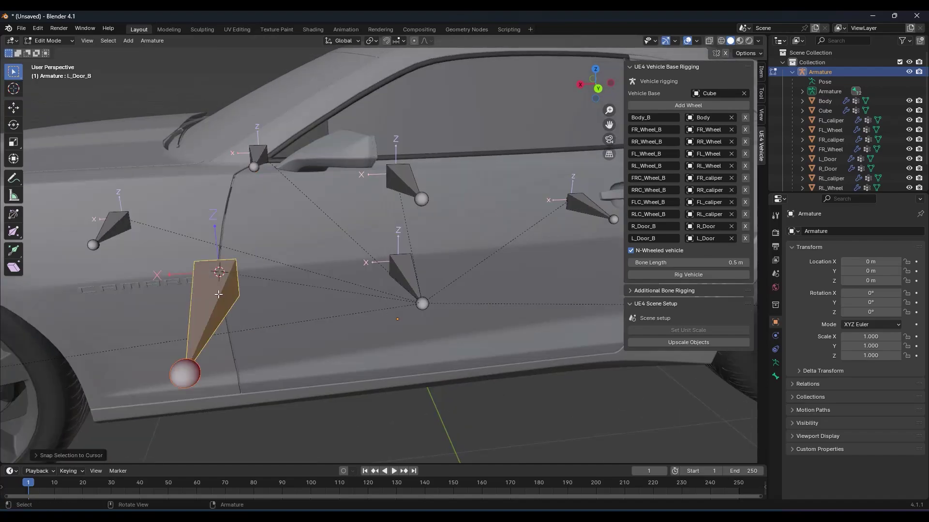
# In Pose Mode, test the right door hinge by rotating R_Door_B about the Z axis, and undo the rotation
pyautogui.click(68, 41)
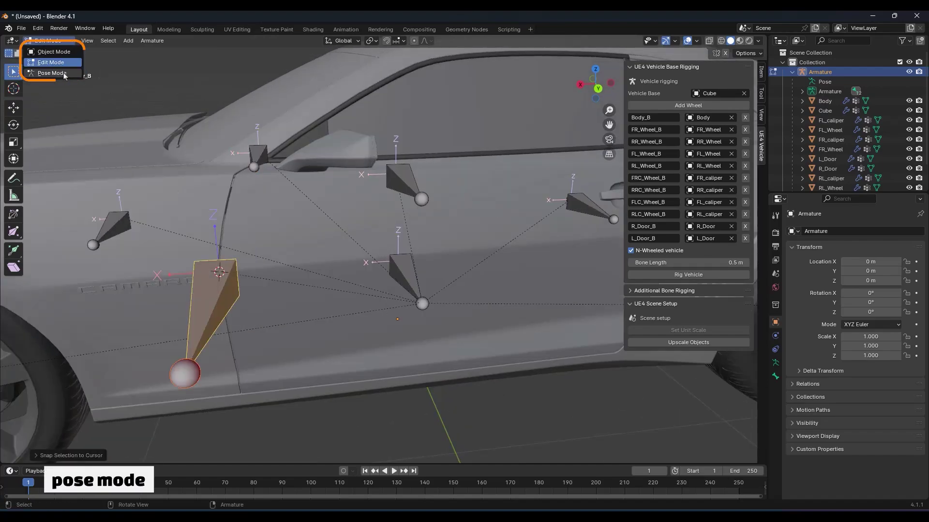
pyautogui.click(52, 73)
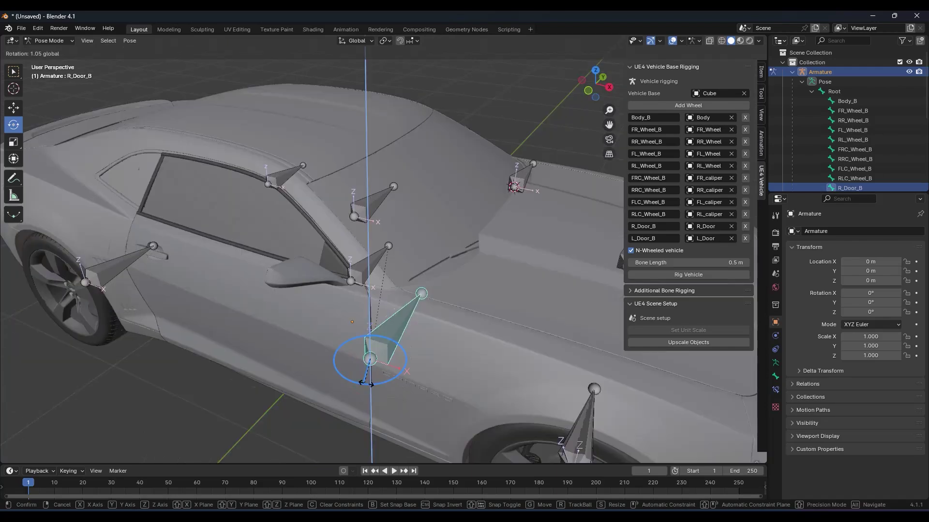
pyautogui.moveTo(366, 384); pyautogui.dragTo(382, 380)
pyautogui.hotkey('ctrl', 'z')
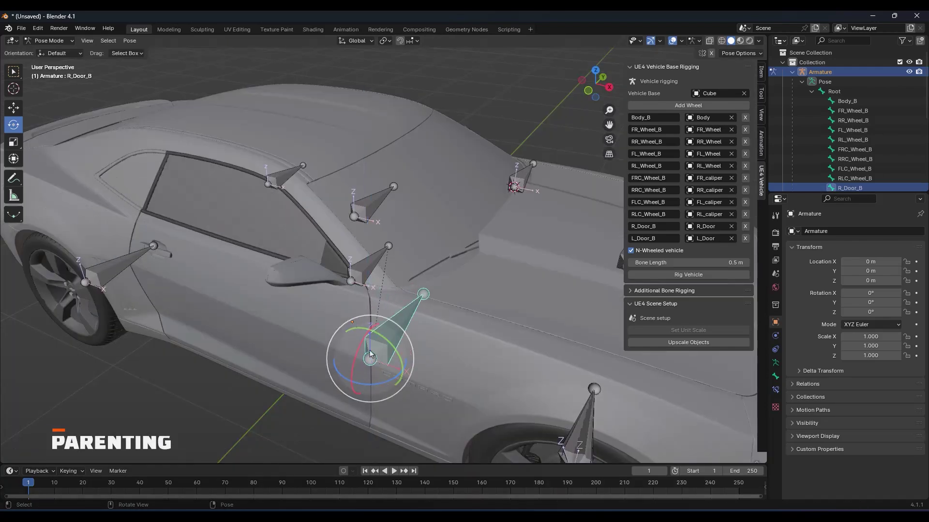
# Examine the bone parenting by selecting Root and Body_B in the hierarchy and test-rotating the FR_Wheel_B bone
pyautogui.moveTo(370, 355); pyautogui.dragTo(408, 242, button='middle')
pyautogui.click(834, 92)
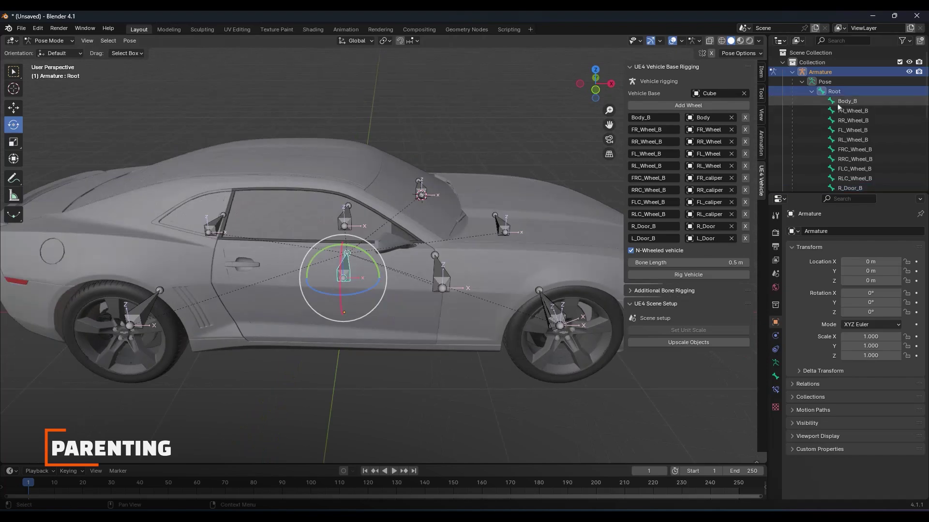
pyautogui.click(841, 101)
pyautogui.moveTo(366, 199); pyautogui.dragTo(364, 177)
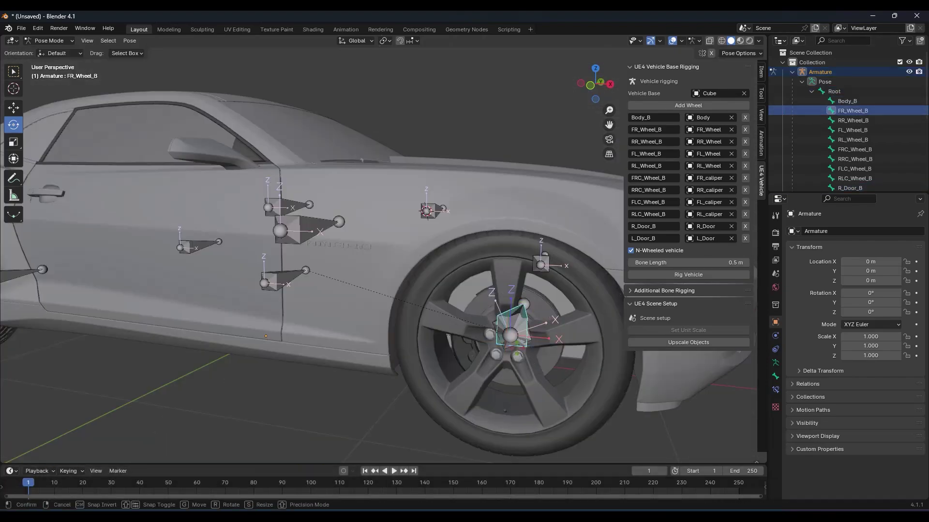
pyautogui.press('r')
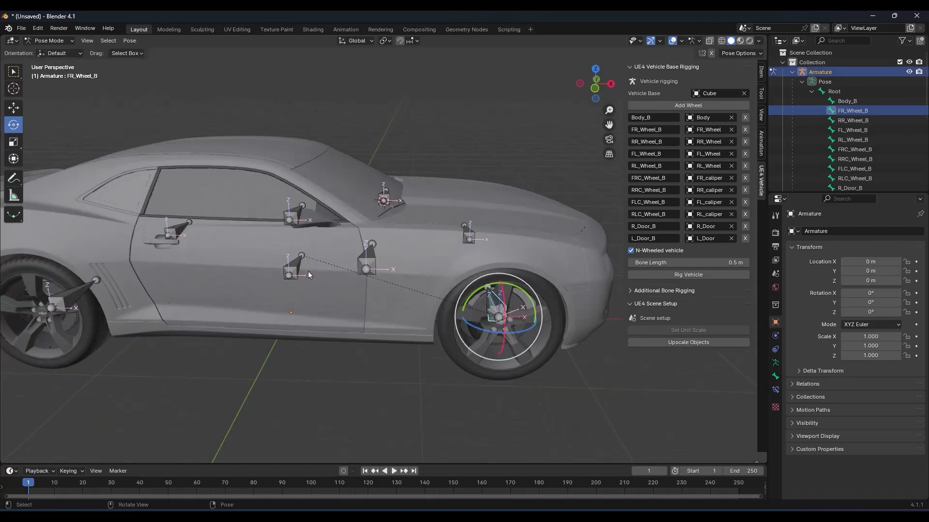
# Enter Edit Mode on the armature and set the parent of the R_Door_B bone to Body_B in its relations
pyautogui.click(297, 270)
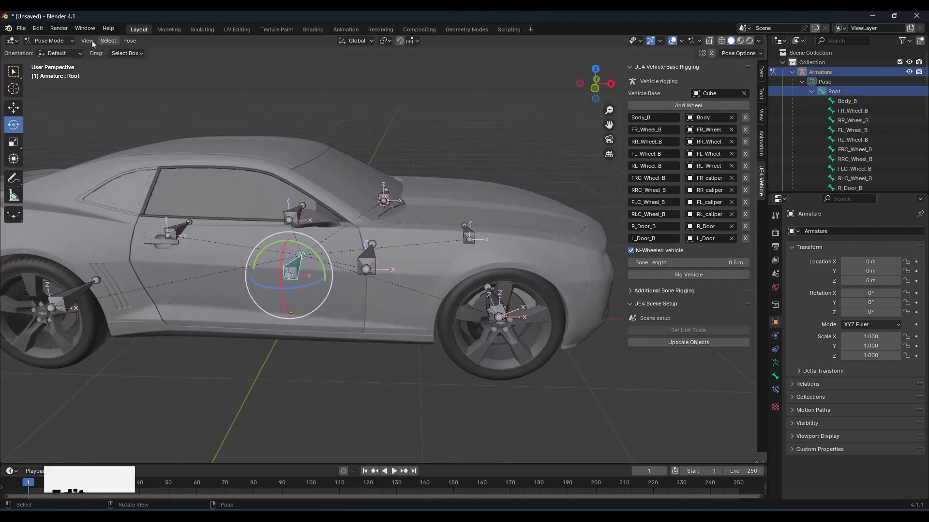
pyautogui.click(66, 44)
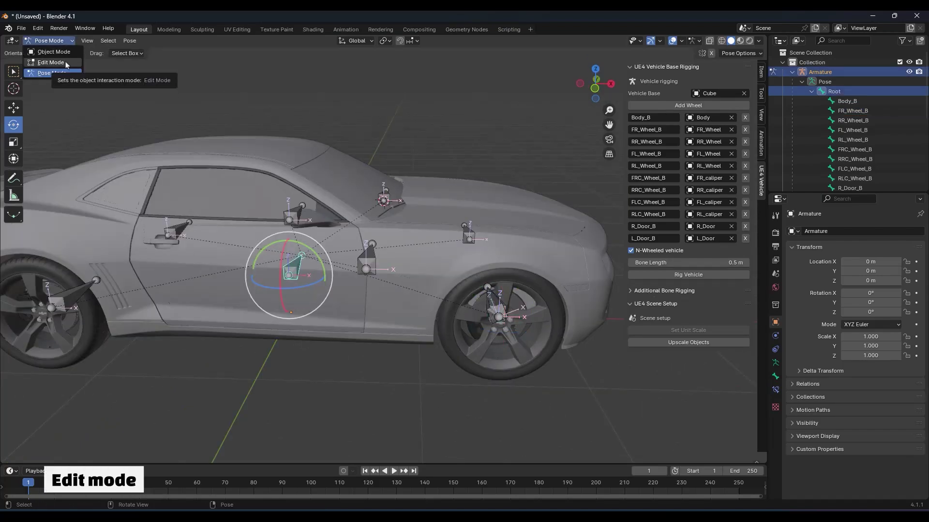
pyautogui.click(58, 63)
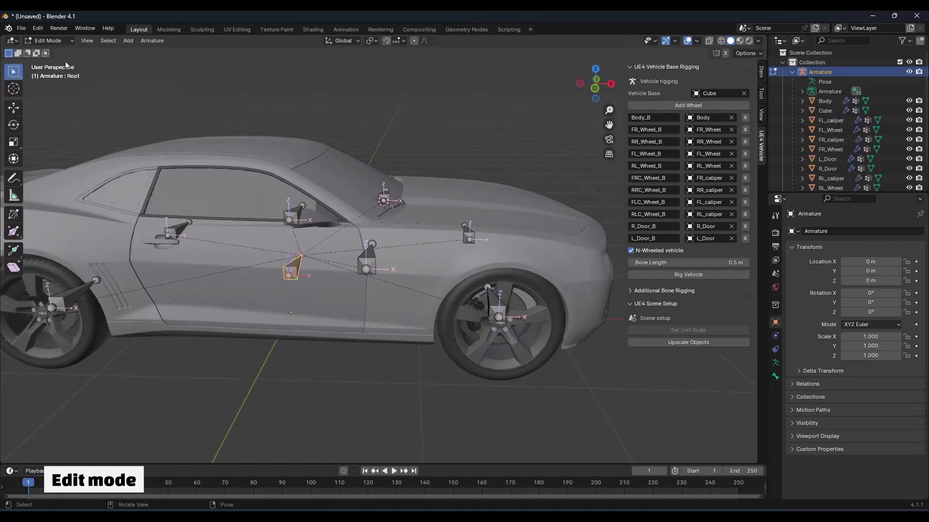
pyautogui.click(368, 267)
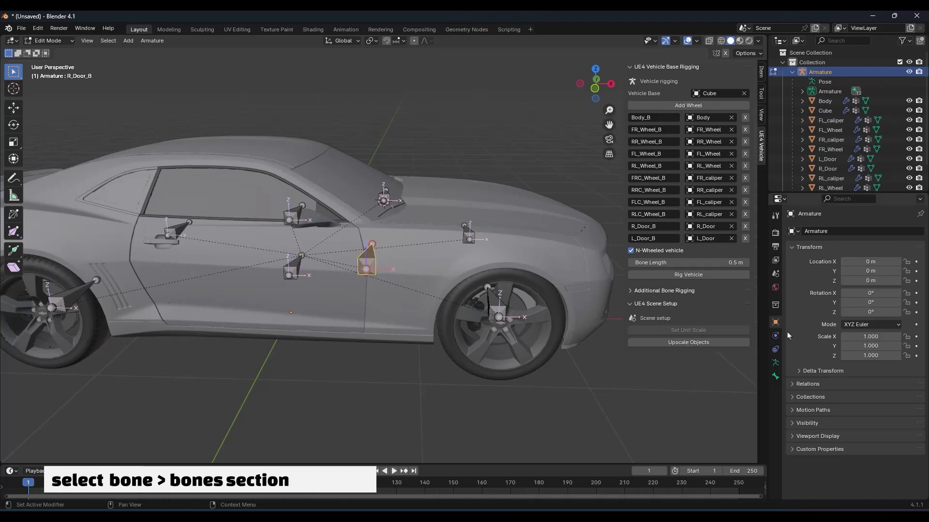
pyautogui.click(776, 377)
pyautogui.click(789, 367)
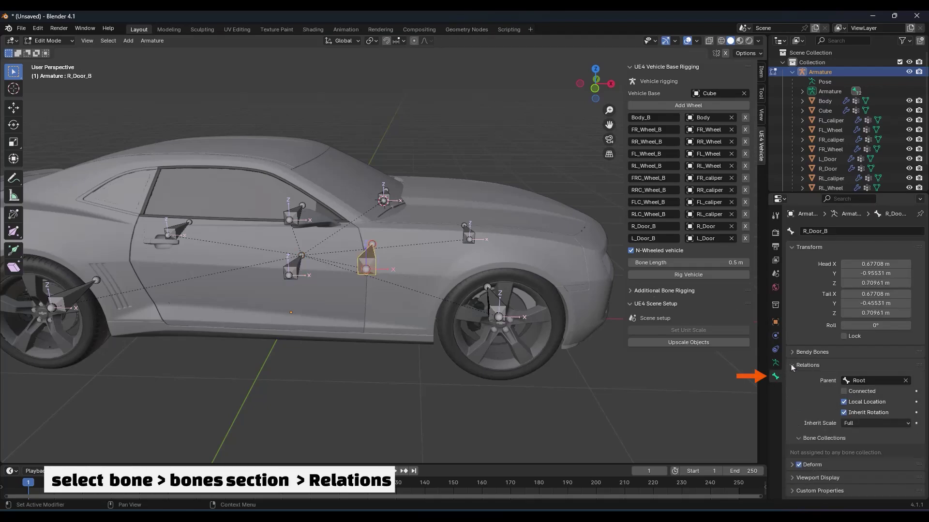
pyautogui.click(882, 383)
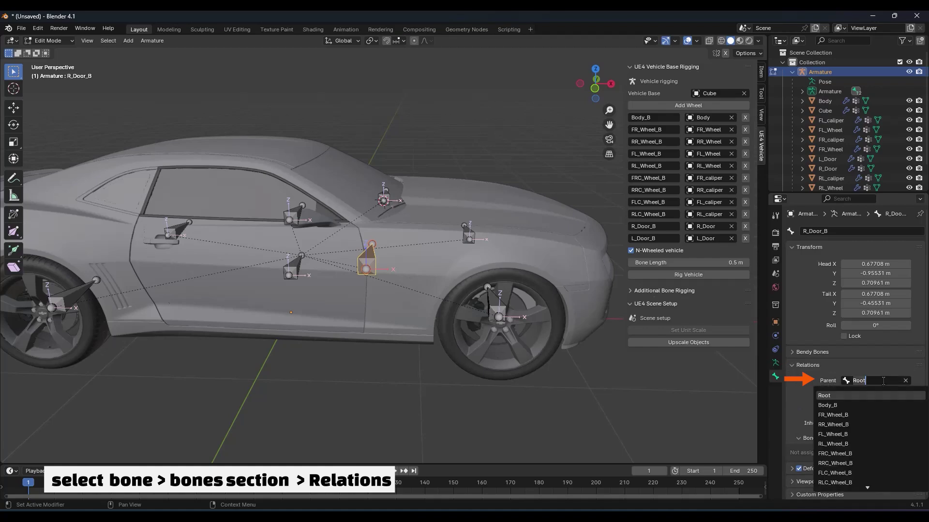
pyautogui.click(837, 405)
# Set the parent of the L_Door_B bone to Body_B
pyautogui.moveTo(283, 270); pyautogui.dragTo(416, 285, button='middle')
pyautogui.click(385, 319)
pyautogui.click(874, 385)
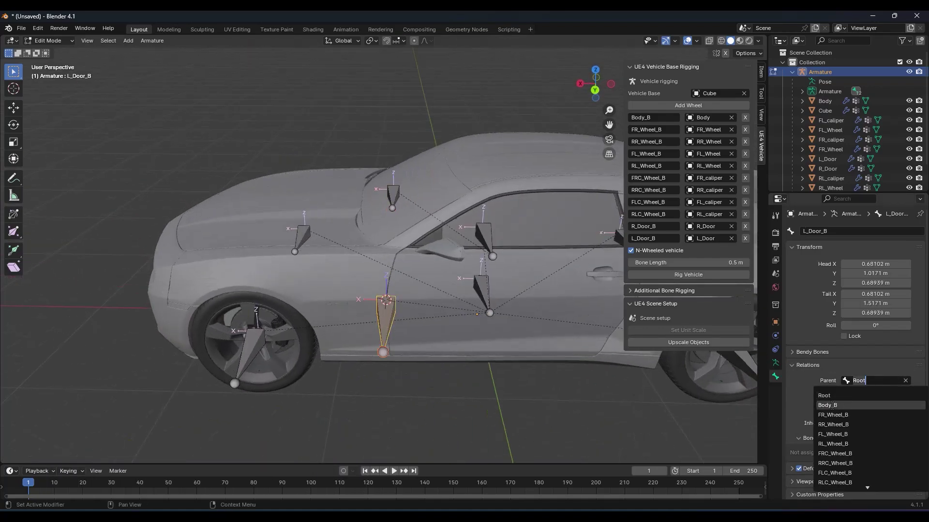
pyautogui.click(837, 405)
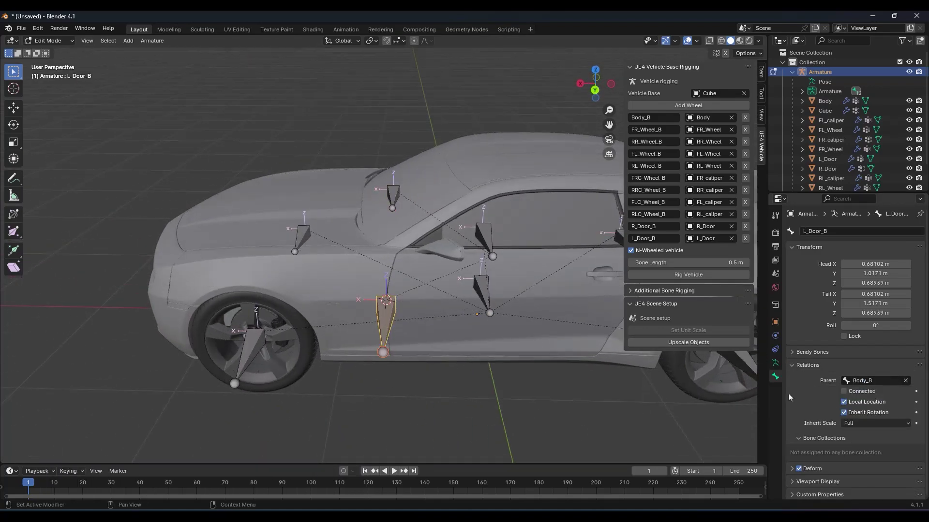
# Expand the armature's Root bone hierarchy and parent the front right caliper bone FRC_Wheel_B to FR_Wheel_B
pyautogui.click(802, 91)
pyautogui.click(812, 102)
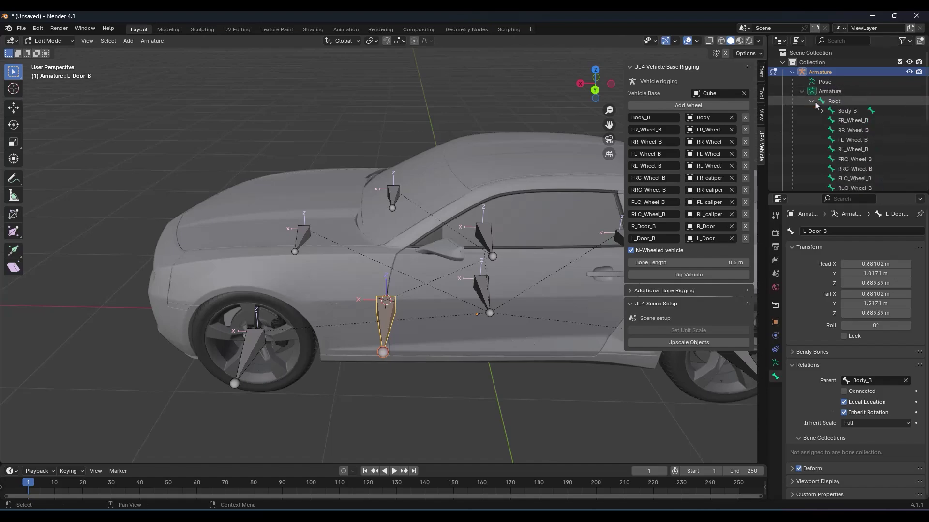
pyautogui.scroll(-1, 810, 130)
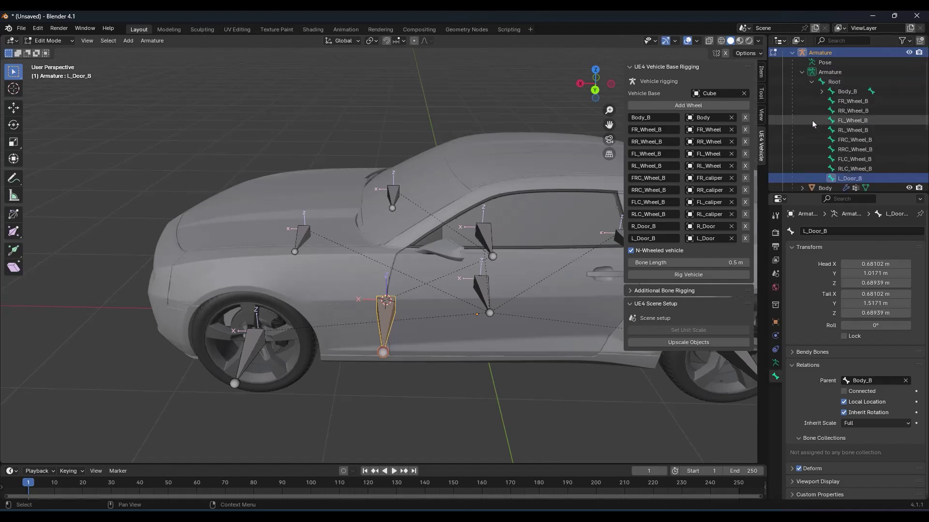
pyautogui.moveTo(313, 264); pyautogui.dragTo(620, 248, button='middle')
pyautogui.click(878, 138)
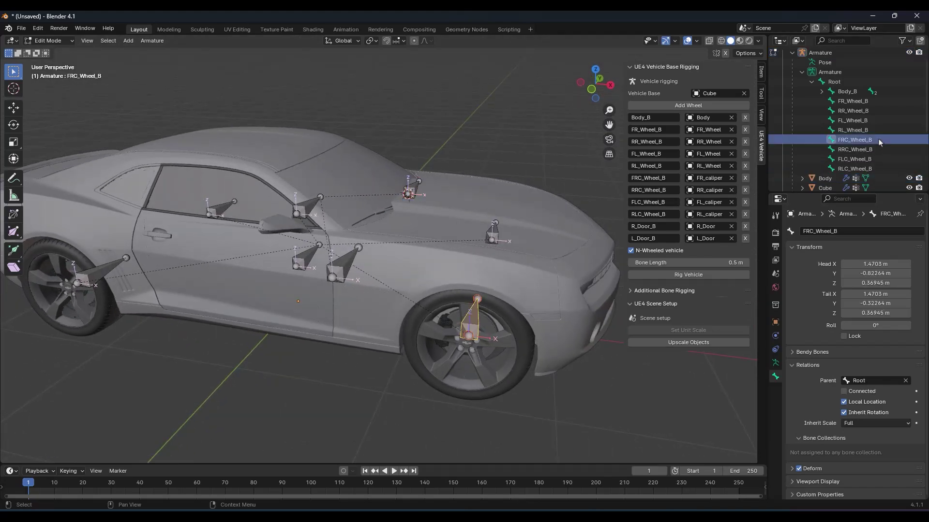
pyautogui.click(885, 381)
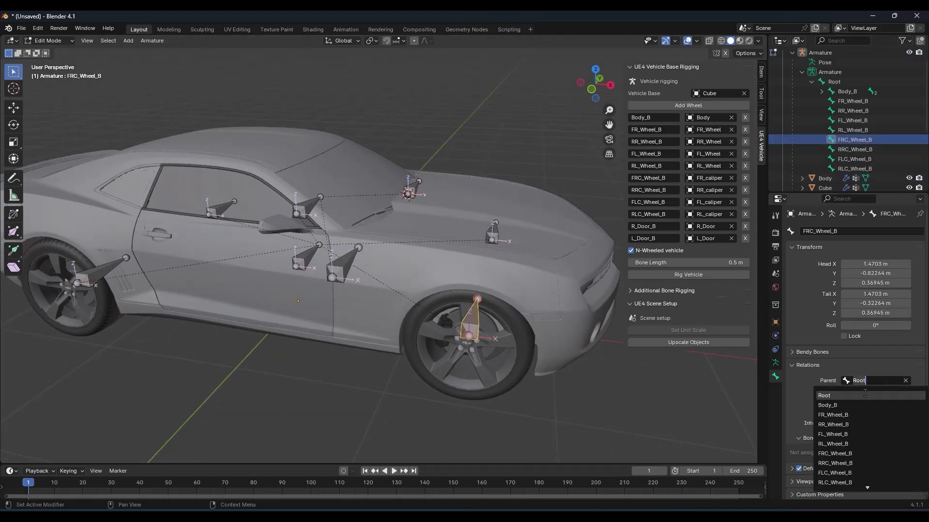
pyautogui.click(824, 415)
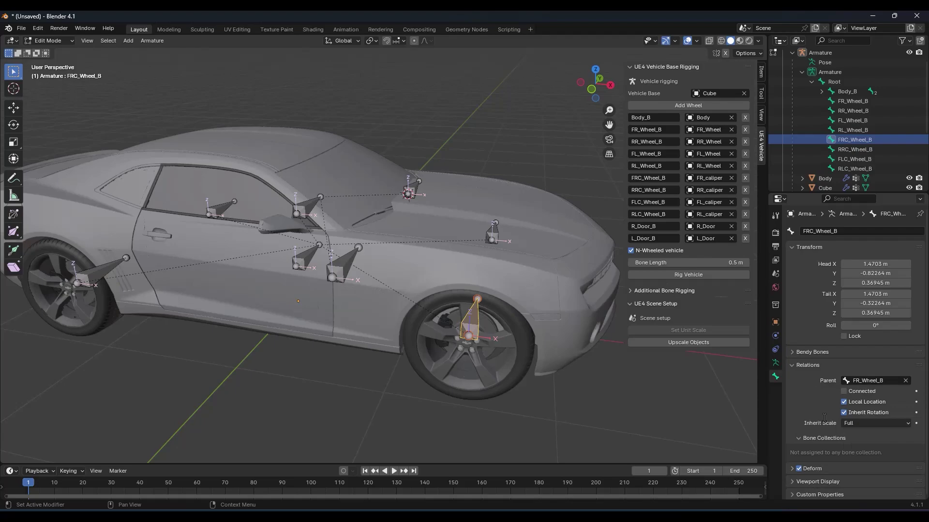
# Parent the rear right caliper bone RRC_Wheel_B to RR_Wheel_B
pyautogui.click(854, 139)
pyautogui.click(876, 381)
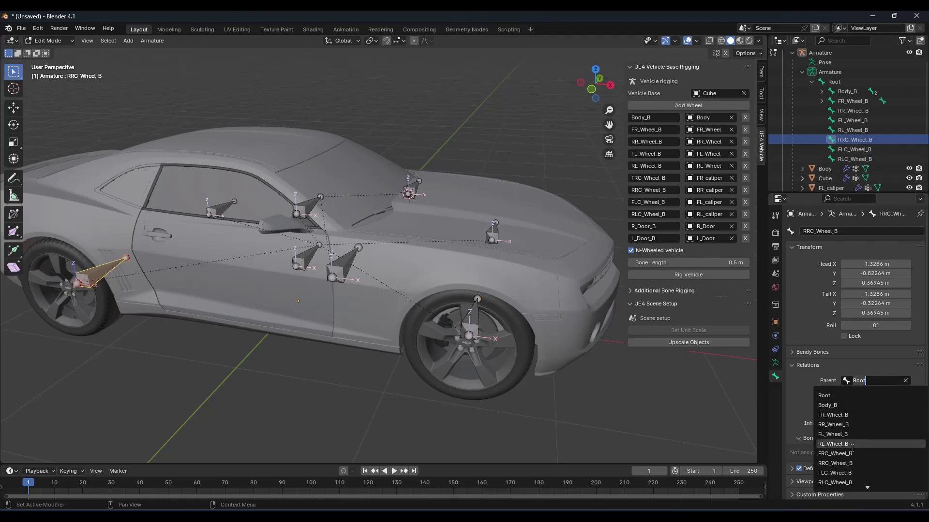
pyautogui.click(833, 425)
# Parent the left caliper bones to their wheels: FLC_Wheel_B to FL_Wheel_B and RLC_Wheel_B to RL_Wheel_B
pyautogui.click(854, 139)
pyautogui.click(859, 381)
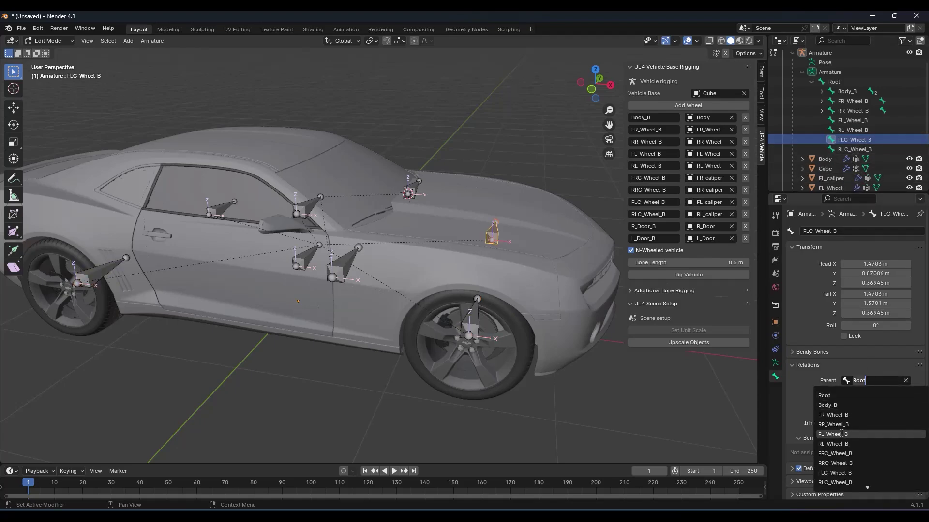
pyautogui.click(841, 434)
pyautogui.click(855, 140)
pyautogui.click(858, 381)
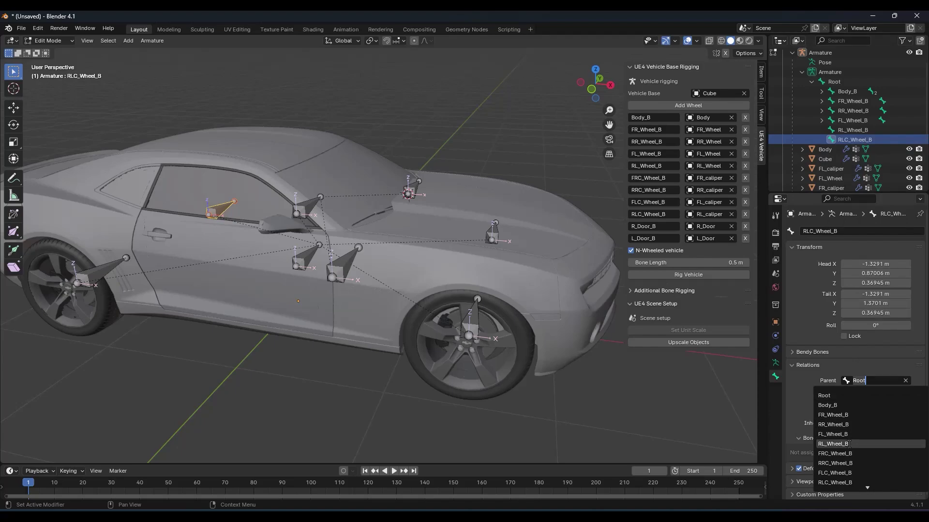
pyautogui.click(849, 444)
pyautogui.click(470, 322)
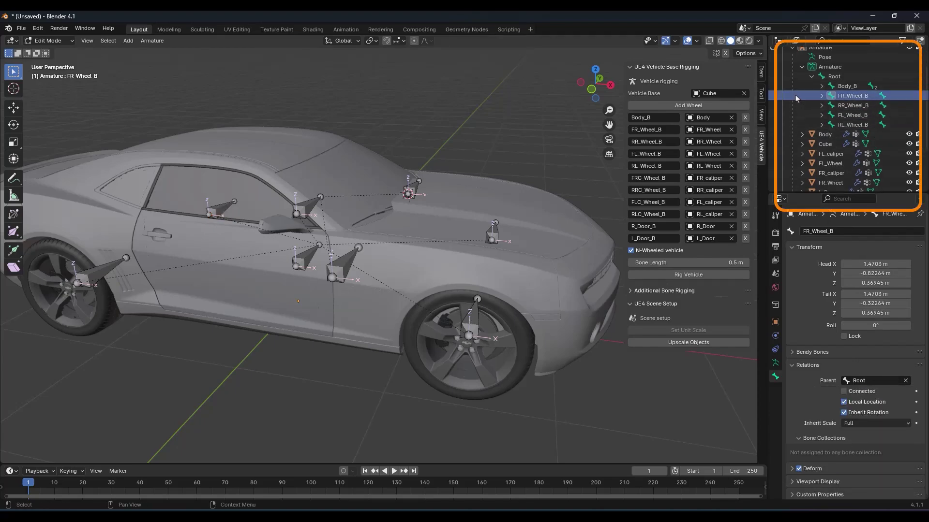
# Hide the L_Door object to expose the car's interior from the left side
pyautogui.moveTo(545, 221); pyautogui.dragTo(382, 218, button='middle')
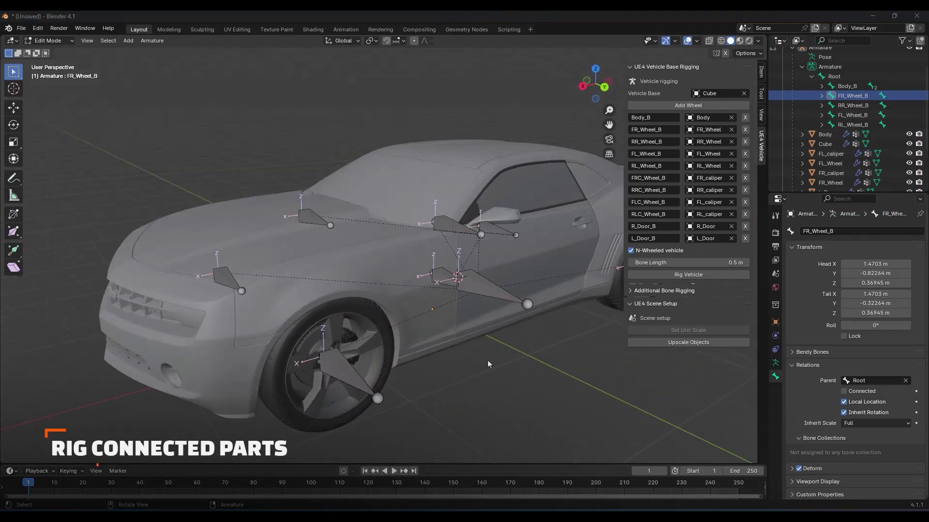
pyautogui.moveTo(488, 361); pyautogui.dragTo(523, 305, button='middle')
pyautogui.scroll(-2, 835, 154)
pyautogui.click(828, 154)
pyautogui.click(909, 153)
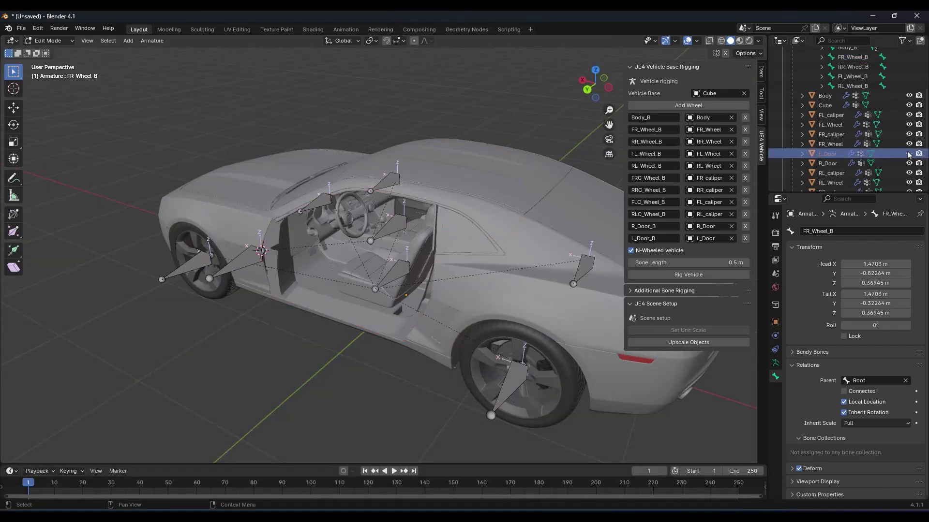
# Leave armature editing, select the Body mesh, expand the Additional Bone Rigging settings and enter Edit Mode on Body
pyautogui.scroll(8, 379, 249)
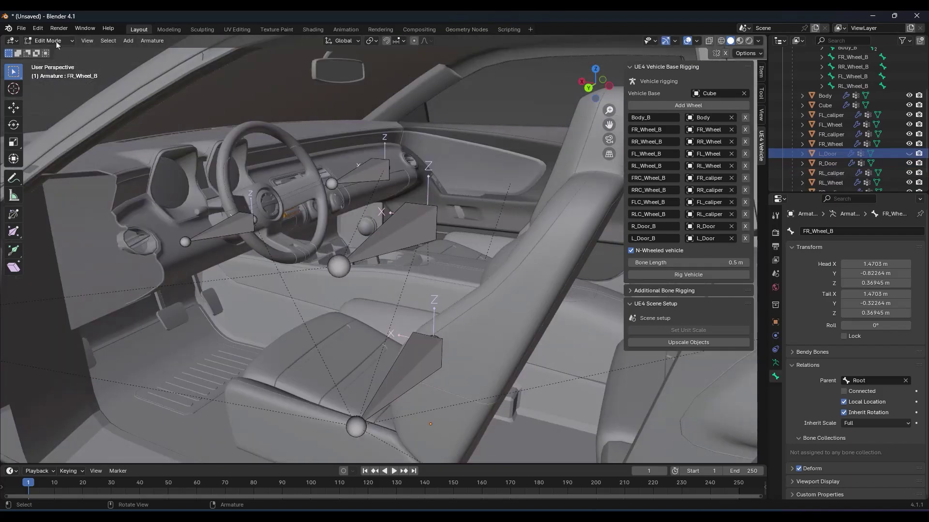
pyautogui.click(53, 41)
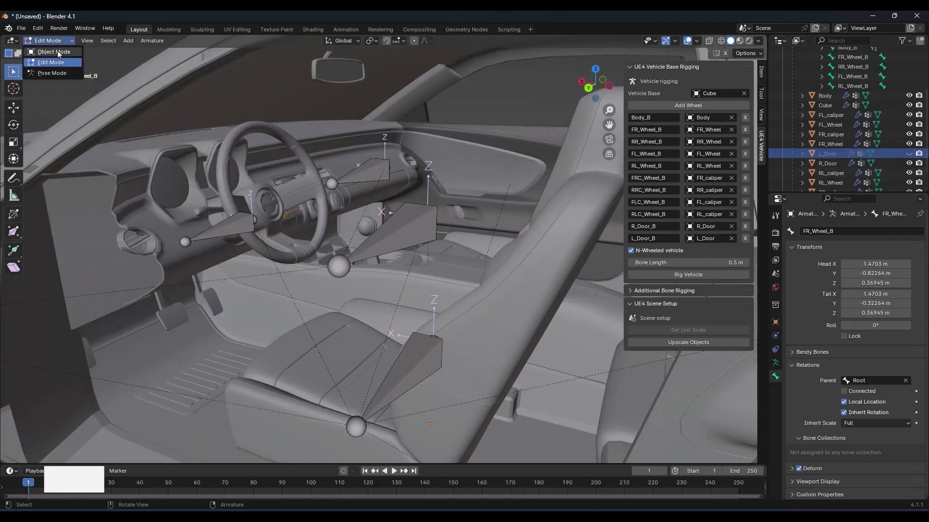
pyautogui.click(62, 52)
pyautogui.click(230, 160)
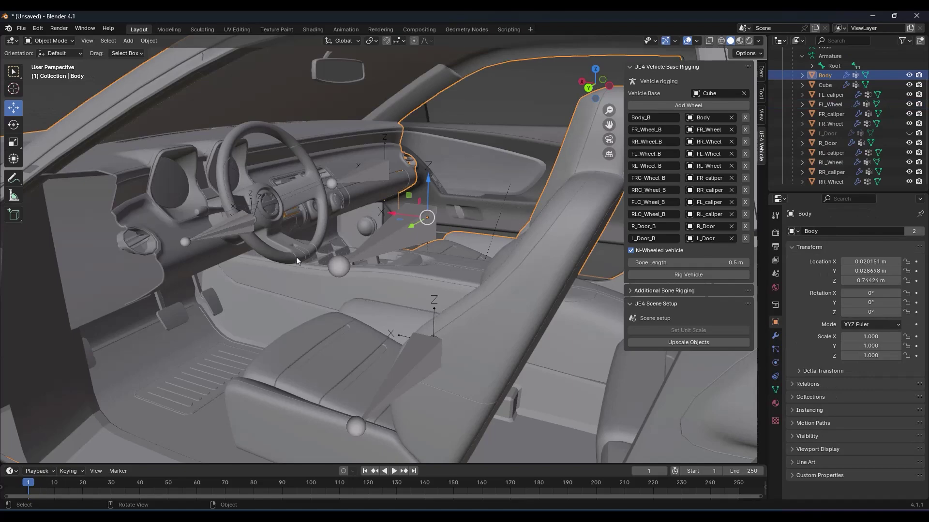
pyautogui.click(630, 290)
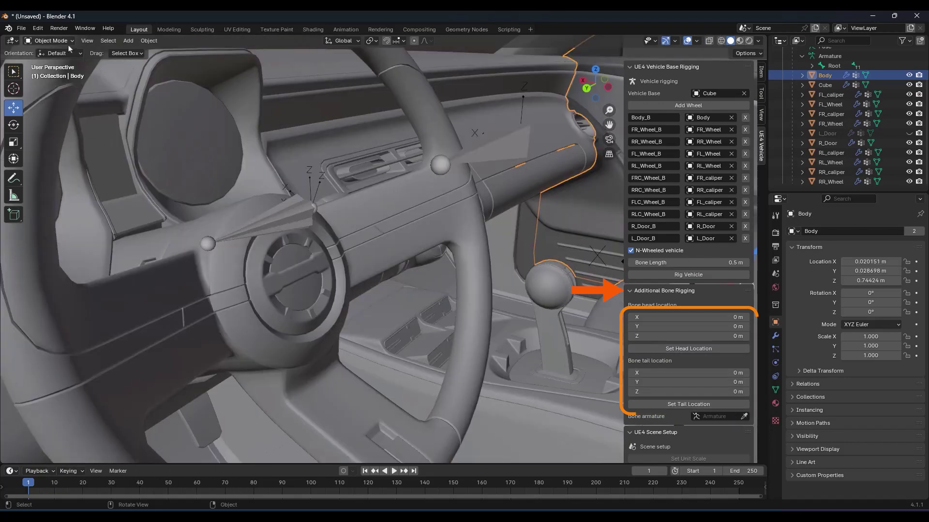
pyautogui.click(69, 43)
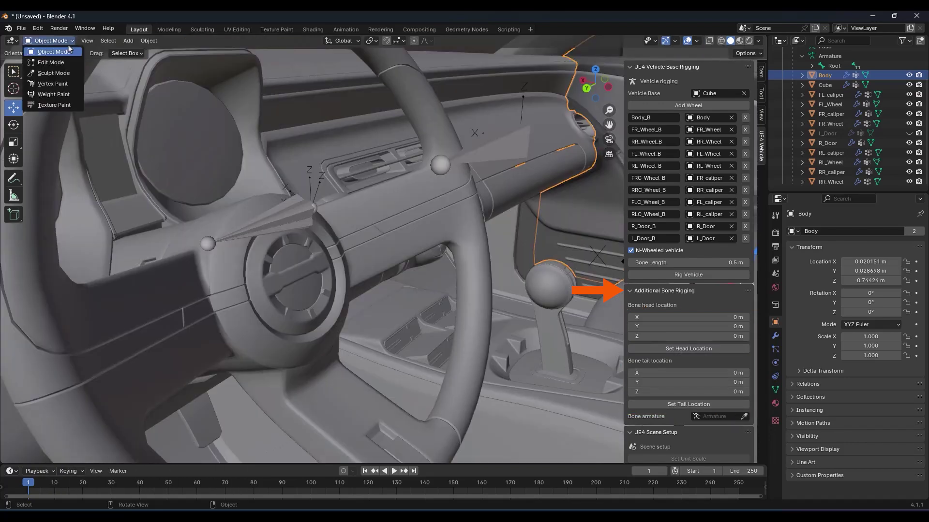
pyautogui.click(50, 62)
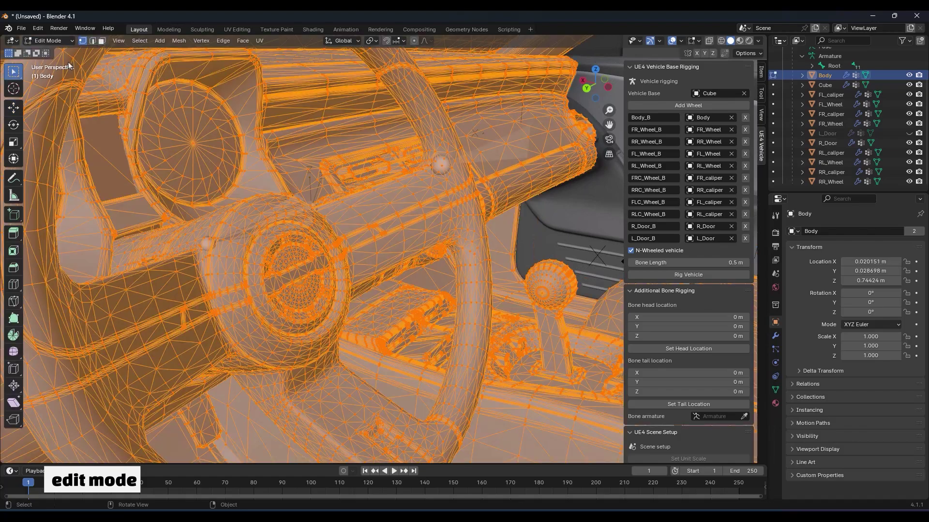
# Select the linked geometry of the steering wheel's centre emblem and set it as the additional bone's head location
pyautogui.scroll(4, 275, 282)
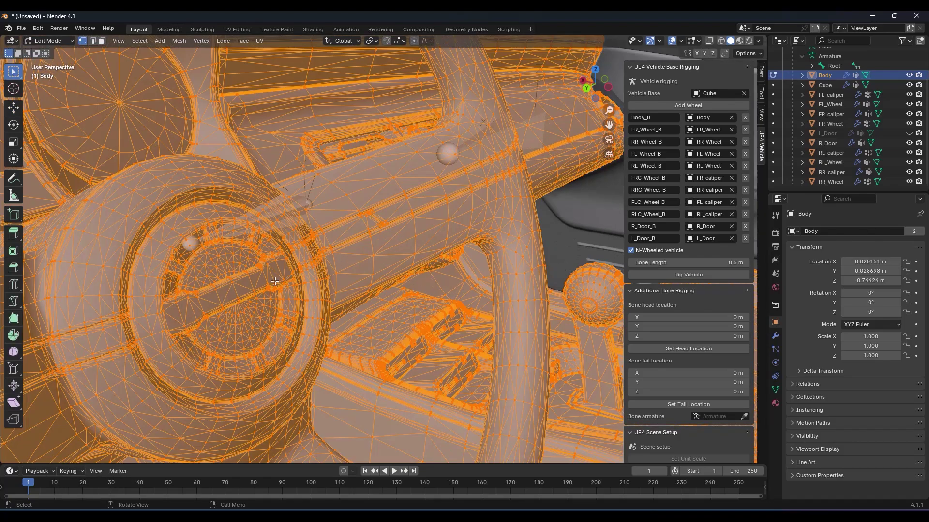
pyautogui.click(233, 282)
pyautogui.press('c')
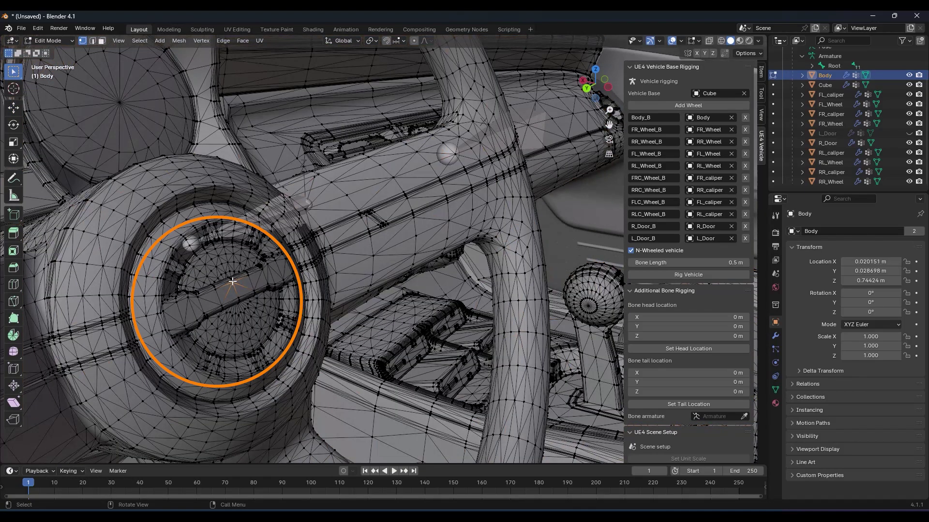
pyautogui.press('l')
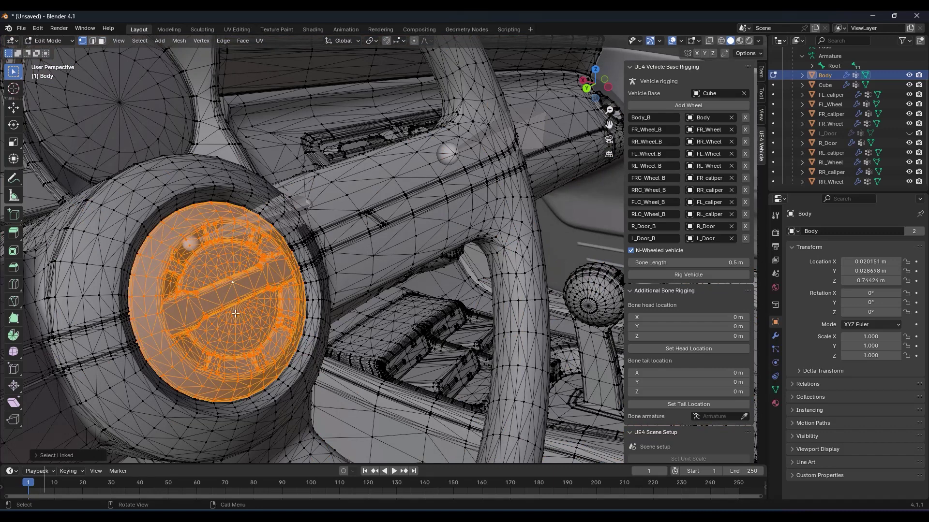
pyautogui.click(690, 349)
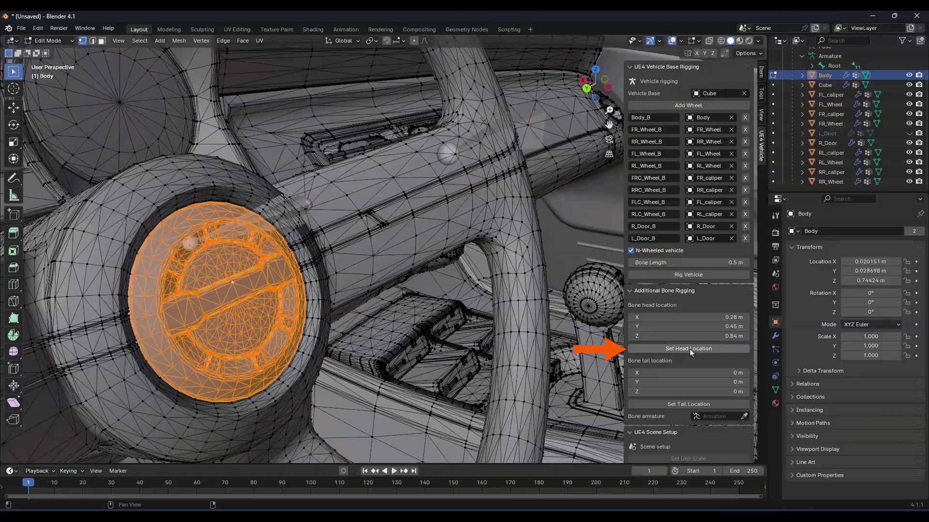
# In wireframe view, select only the vertices at the far end of the steering column and set them as the bone's tail location
pyautogui.scroll(-3, 190, 339)
pyautogui.moveTo(201, 333)
pyautogui.mouseDown(button='middle')
pyautogui.moveTo(217, 323)
pyautogui.moveTo(237, 280)
pyautogui.moveTo(284, 263)
pyautogui.moveTo(406, 257)
pyautogui.moveTo(439, 268)
pyautogui.mouseUp(button='middle')
pyautogui.hotkey('shift', 'z')
pyautogui.moveTo(355, 281); pyautogui.dragTo(344, 280, button='middle')
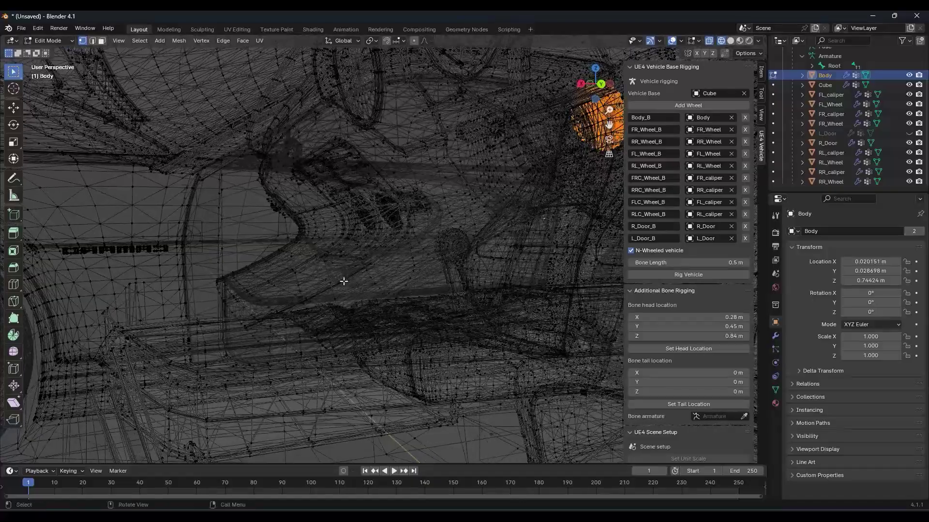
pyautogui.moveTo(290, 229); pyautogui.dragTo(229, 204, button='middle')
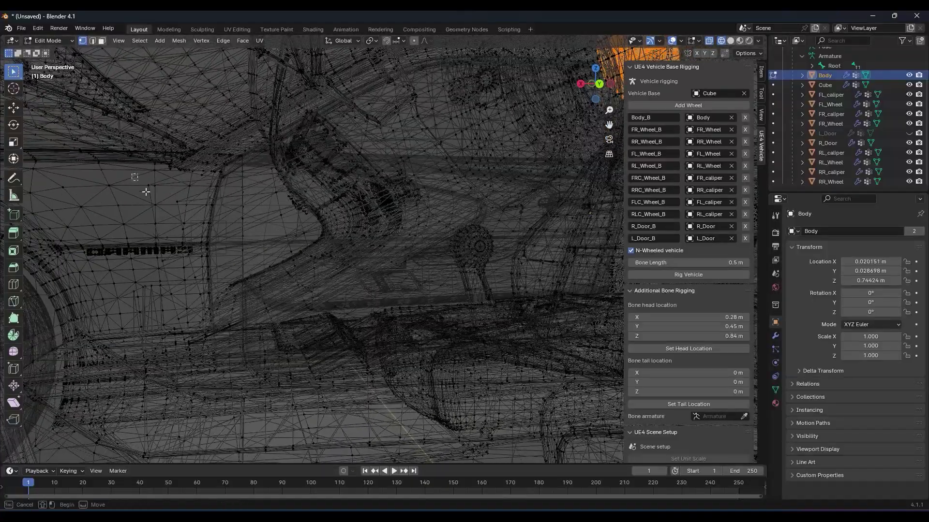
pyautogui.moveTo(131, 173); pyautogui.dragTo(242, 392)
pyautogui.moveTo(236, 364); pyautogui.dragTo(263, 363, button='middle')
pyautogui.keyDown('ctrl'); pyautogui.moveTo(42, 141); pyautogui.dragTo(264, 451); pyautogui.keyUp('ctrl')
pyautogui.keyDown('ctrl'); pyautogui.moveTo(224, 241); pyautogui.dragTo(369, 416); pyautogui.keyUp('ctrl')
pyautogui.moveTo(527, 310); pyautogui.dragTo(491, 296, button='middle')
pyautogui.keyDown('ctrl'); pyautogui.moveTo(341, 295); pyautogui.dragTo(425, 366); pyautogui.keyUp('ctrl')
pyautogui.keyDown('ctrl'); pyautogui.moveTo(479, 360); pyautogui.dragTo(431, 315); pyautogui.keyUp('ctrl')
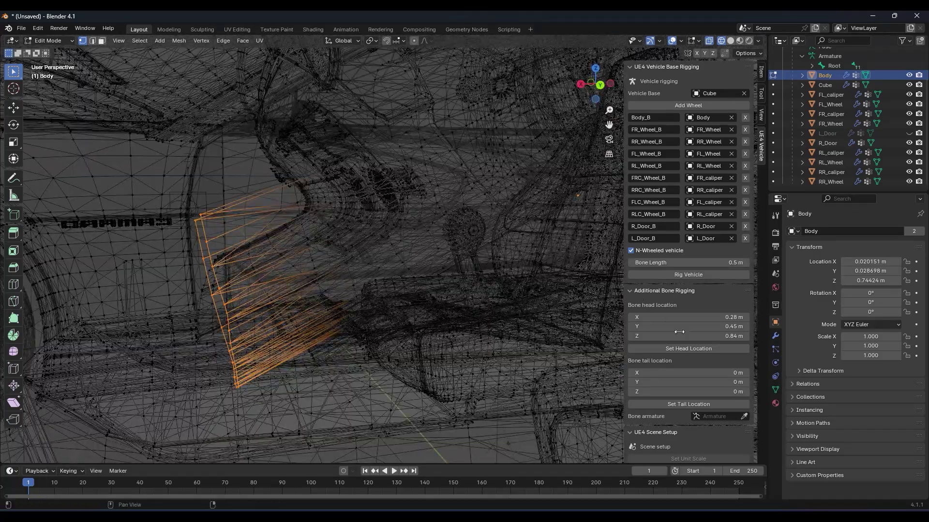
pyautogui.click(697, 408)
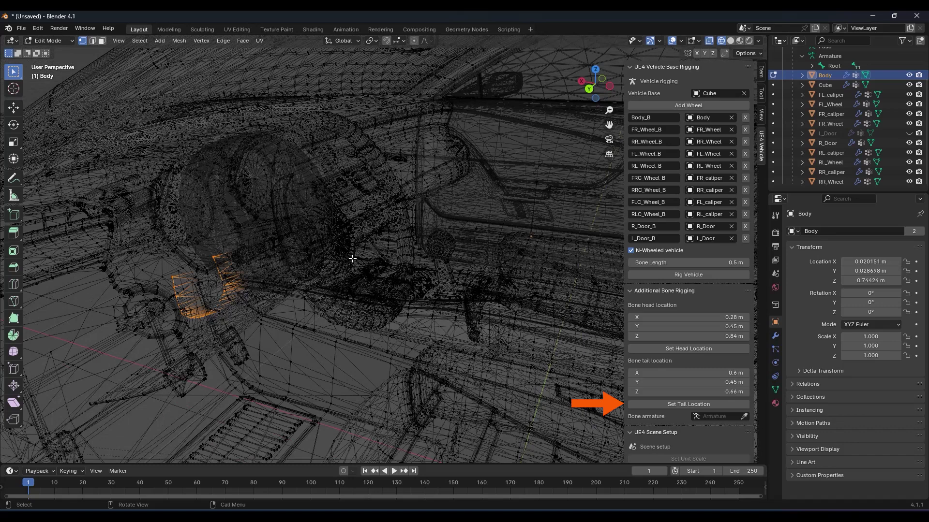
# Return to solid shading and set the additional bone's armature to Armature
pyautogui.hotkey('shift', 'z')
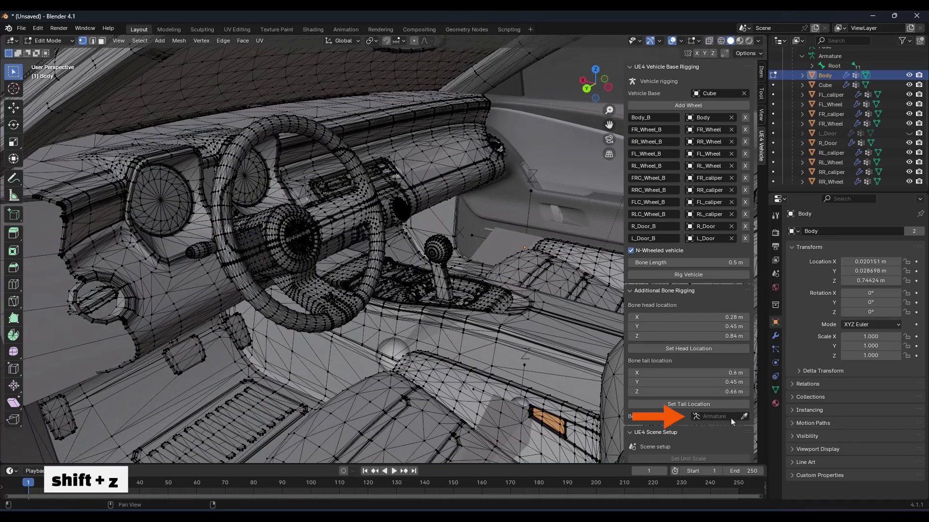
pyautogui.click(721, 417)
pyautogui.click(709, 317)
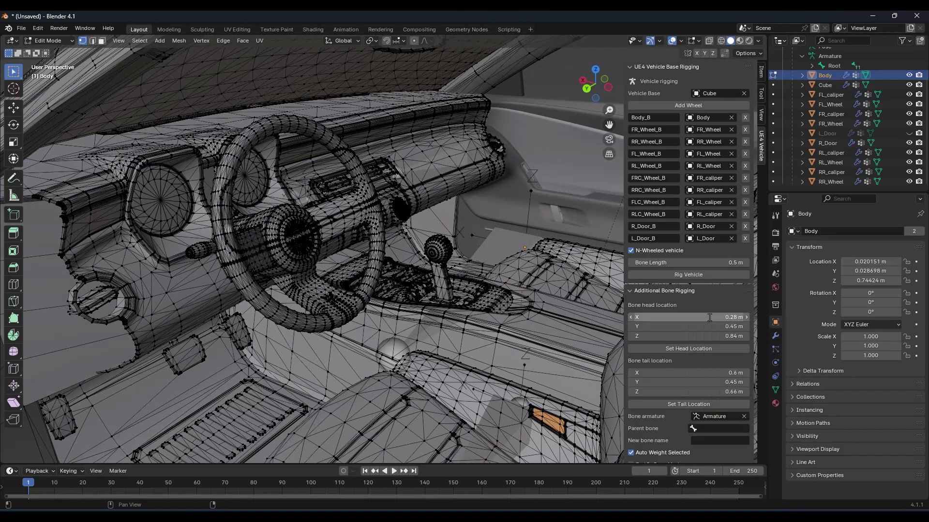
# Set the additional bone's parent to Body_B and name the new bone Steering_B
pyautogui.scroll(-1, 694, 412)
pyautogui.click(698, 411)
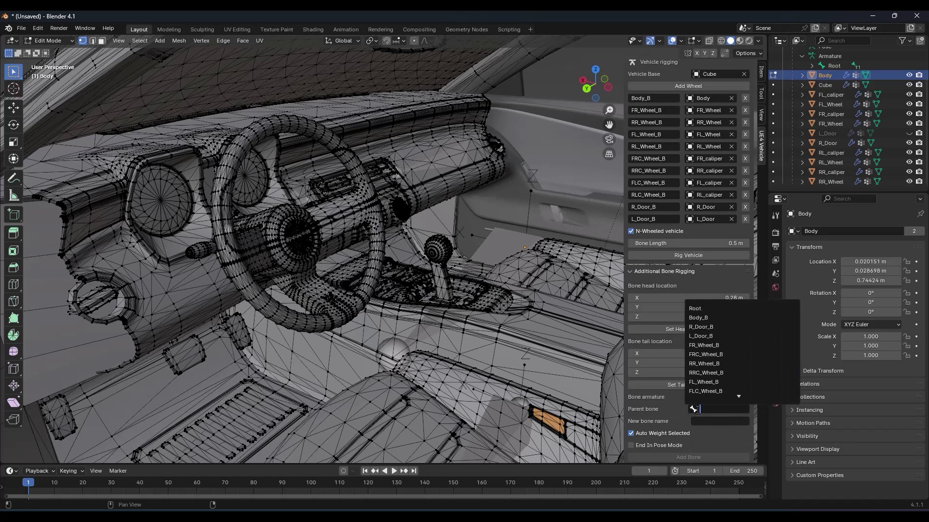
pyautogui.click(714, 320)
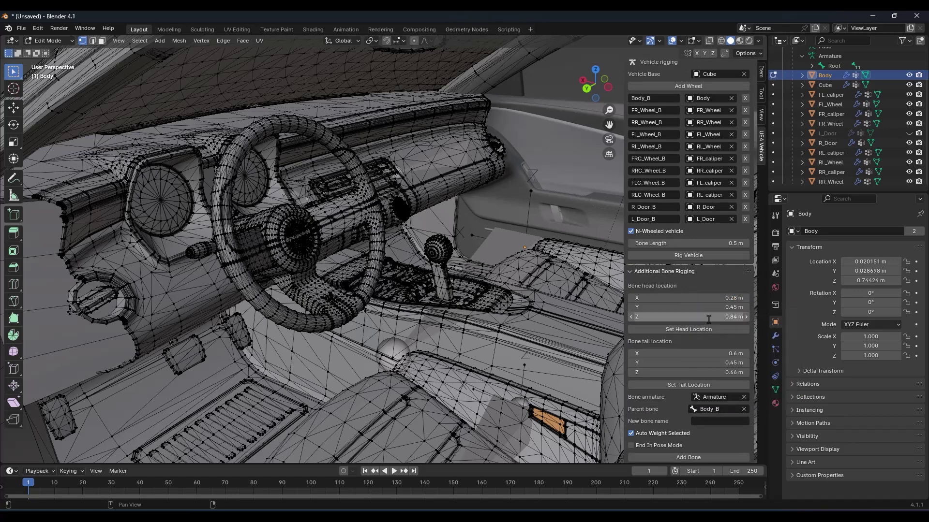
pyautogui.click(697, 421)
pyautogui.write('Steering_B')
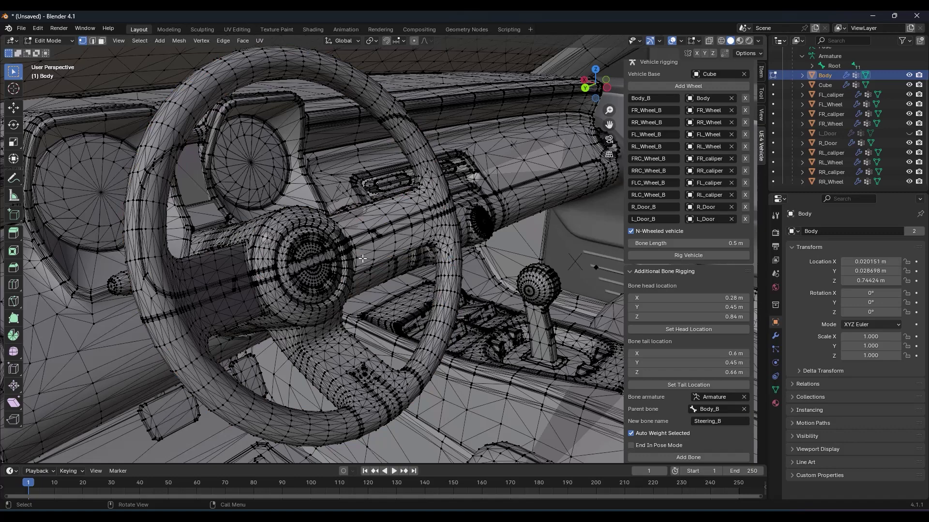
# Select all linked geometry of the steering wheel, including rim, spokes, hub and trim, and add the steering bone
pyautogui.press('l')
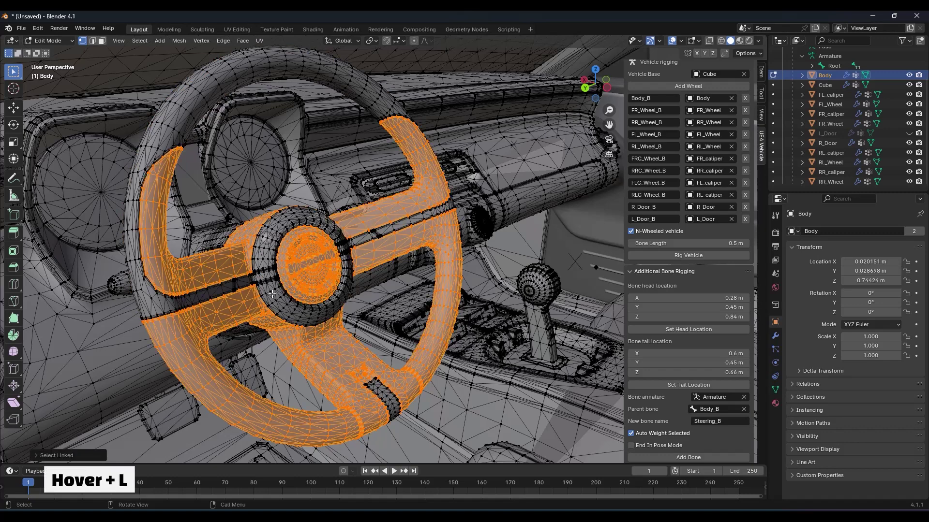
pyautogui.press('l')
pyautogui.press('l')
pyautogui.press('l')
pyautogui.press('l')
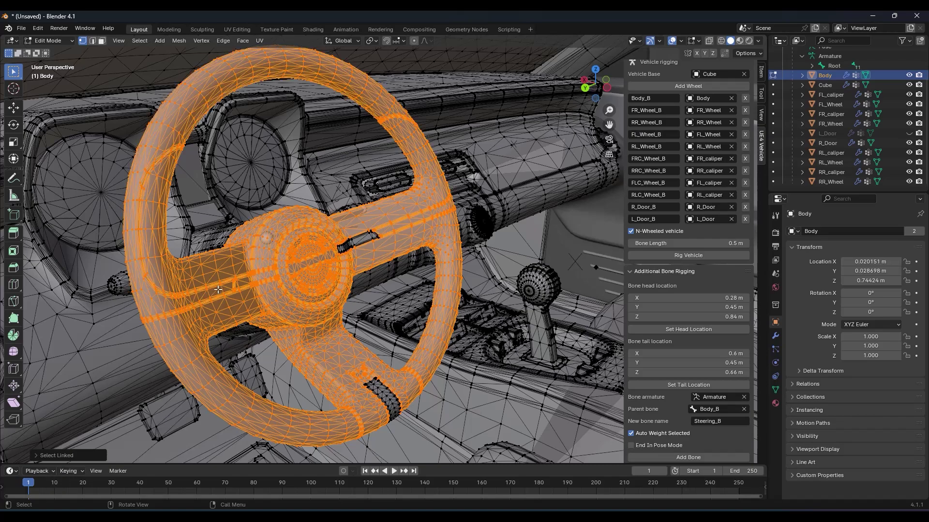
pyautogui.press('l')
pyautogui.press('l')
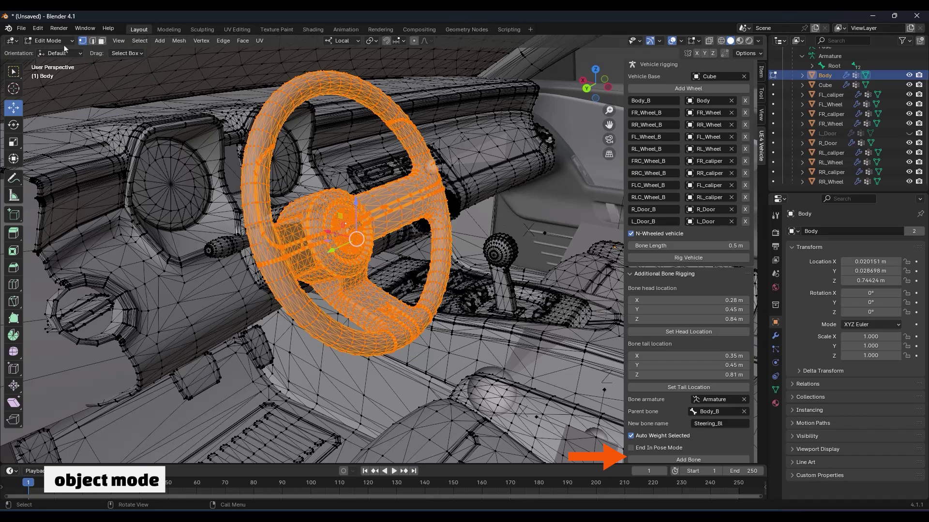
# Leave Edit Mode on Body, select the armature and enter Pose Mode
pyautogui.click(49, 41)
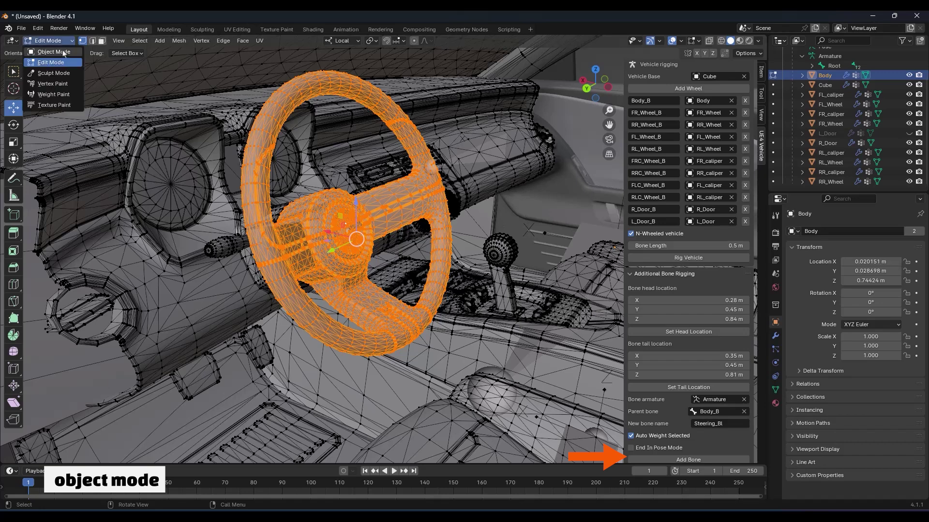
pyautogui.click(63, 52)
pyautogui.click(337, 236)
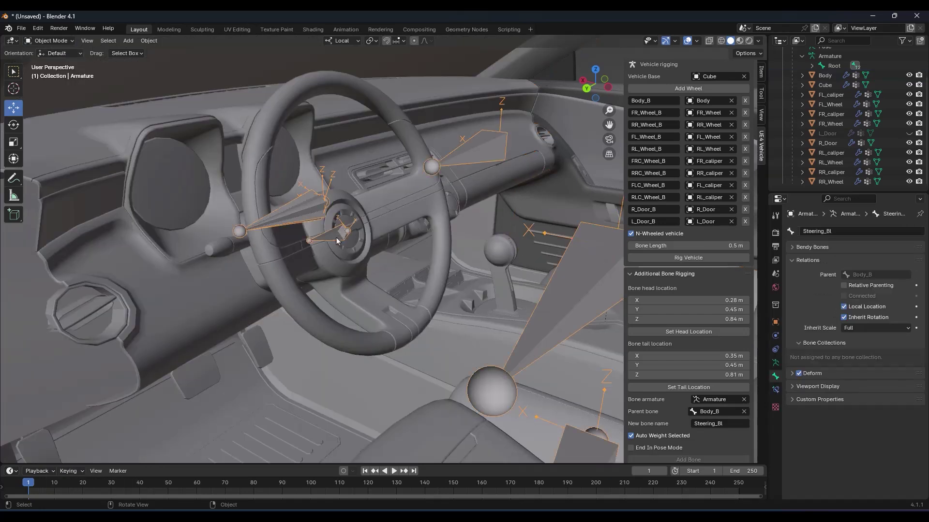
pyautogui.click(54, 42)
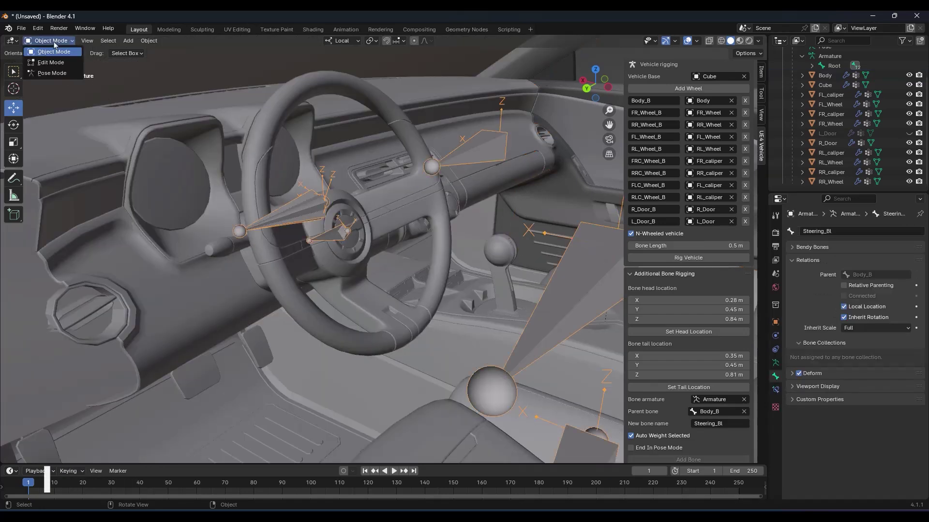
pyautogui.click(59, 75)
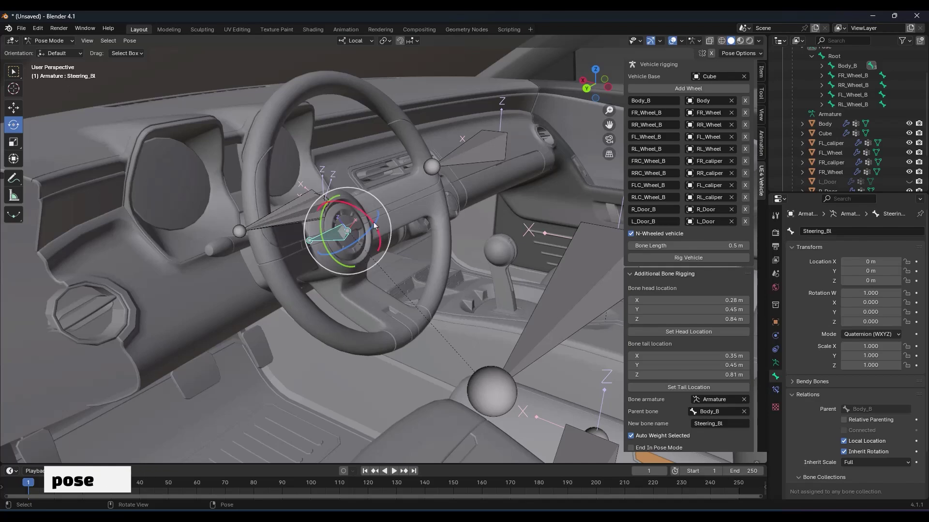
# Use the Local transform orientation to test-rotate the steering bone, and cancel the rotation
pyautogui.click(365, 42)
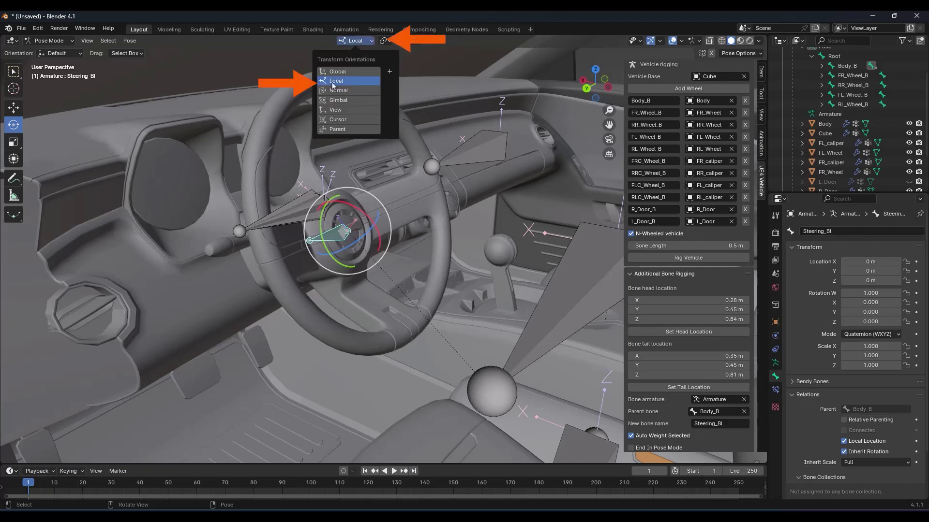
pyautogui.moveTo(322, 238); pyautogui.dragTo(312, 216)
pyautogui.rightClick(311, 215)
pyautogui.moveTo(315, 218); pyautogui.dragTo(396, 271, button='middle')
pyautogui.scroll(-2, 396, 271)
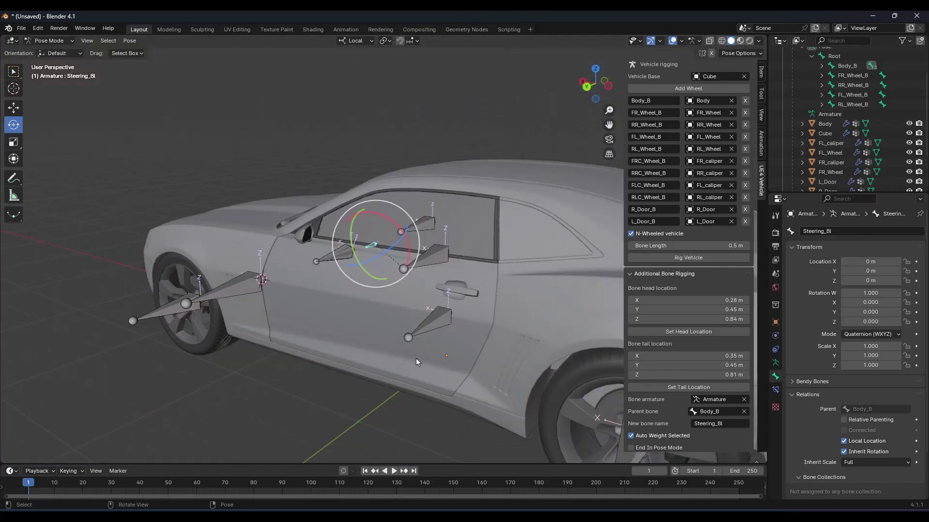
# Save the rigged car as rig.blend
pyautogui.scroll(-2, 416, 361)
pyautogui.moveTo(417, 361); pyautogui.dragTo(341, 325, button='middle')
pyautogui.scroll(-2, 333, 342)
pyautogui.hotkey('ctrl', 's')
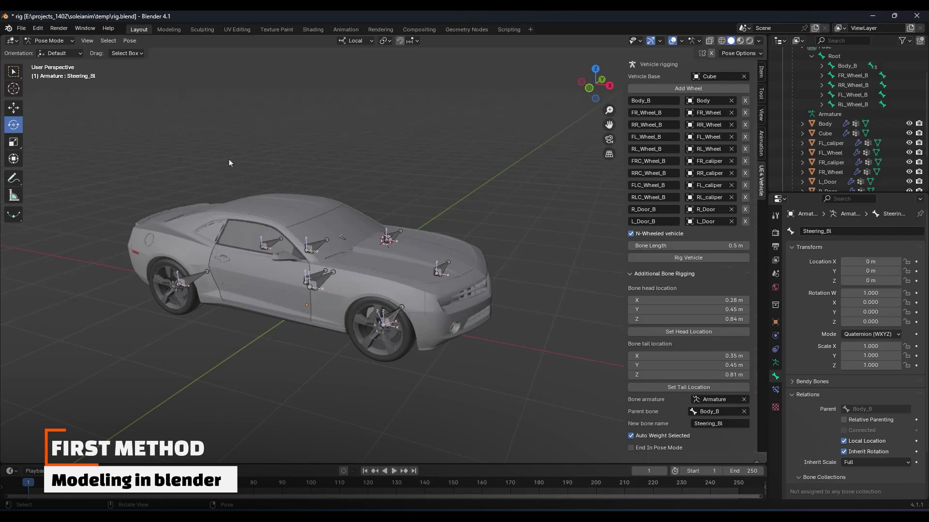
# Return to Object Mode, select the Body mesh and add a Basis shape key to it
pyautogui.click(61, 41)
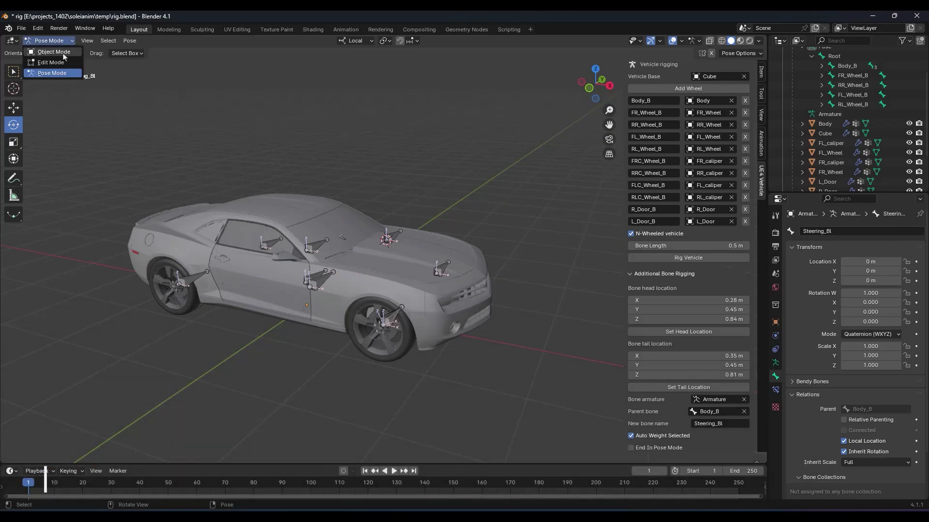
pyautogui.click(54, 51)
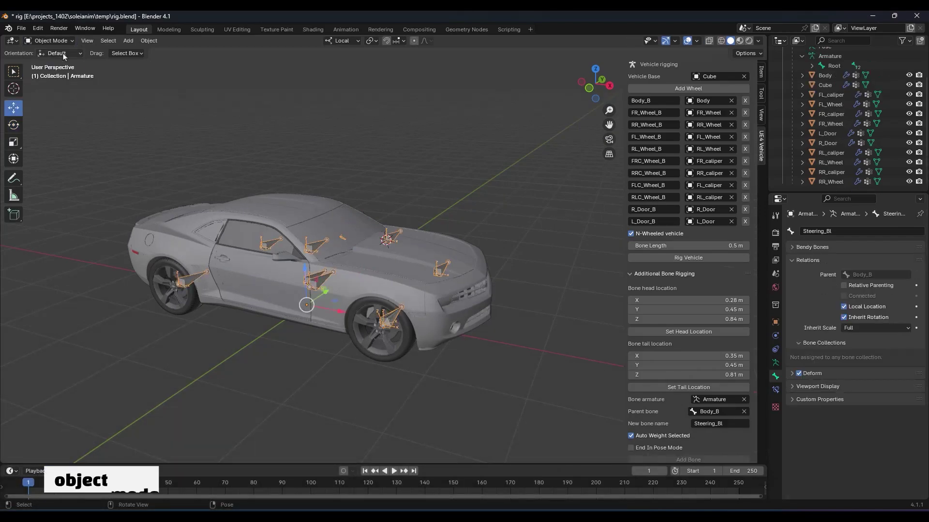
pyautogui.click(277, 202)
pyautogui.moveTo(277, 203); pyautogui.dragTo(641, 345, button='middle')
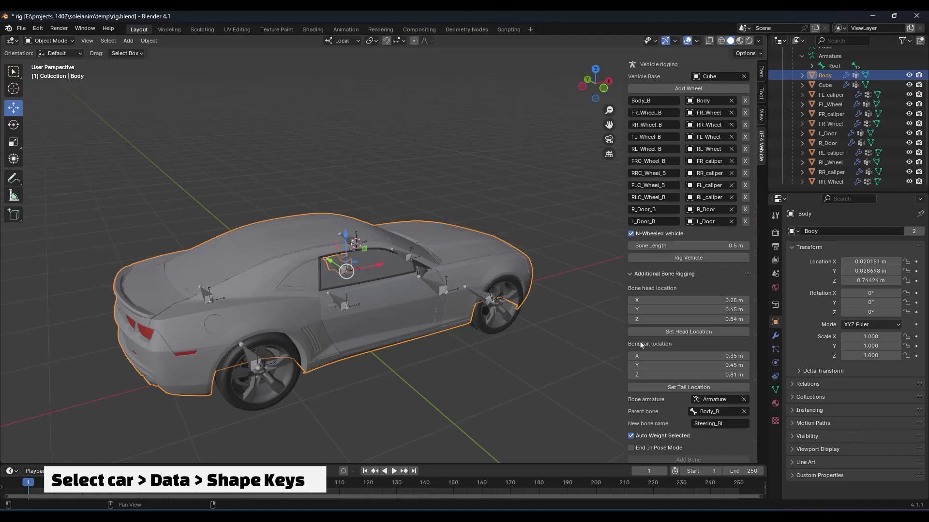
pyautogui.click(776, 391)
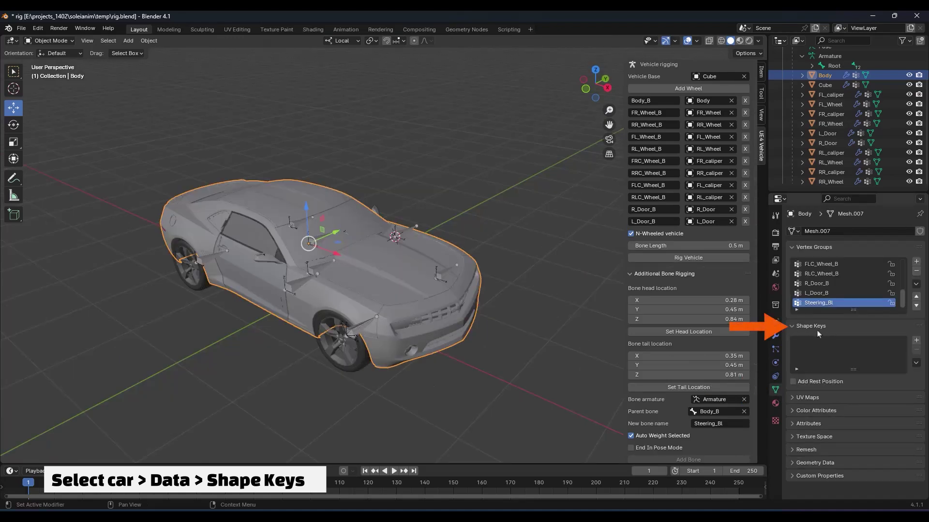
pyautogui.click(917, 342)
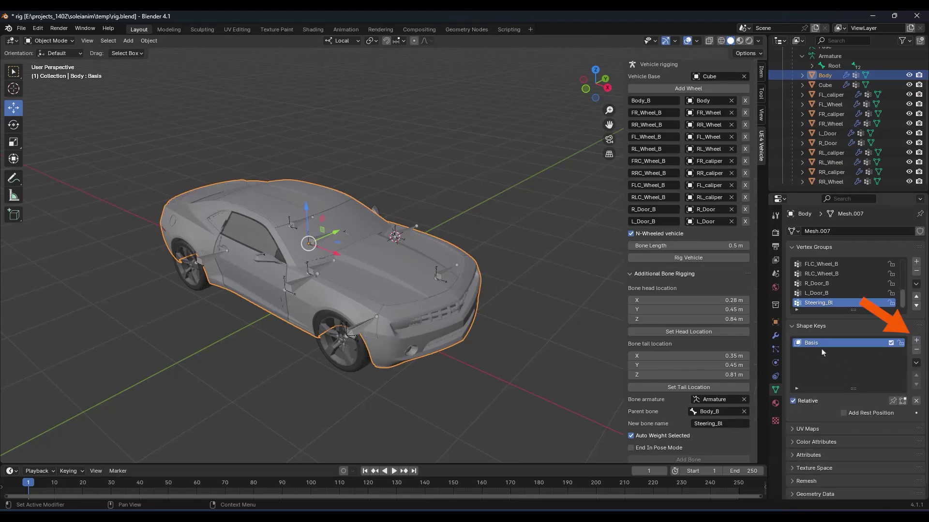
# Add a second shape key to Body and name it Front_Crashed
pyautogui.click(916, 340)
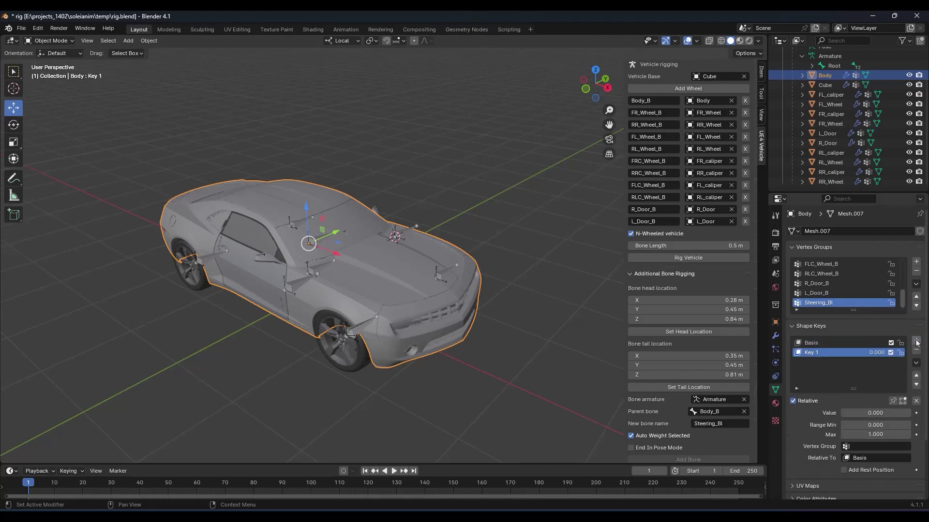
pyautogui.doubleClick(827, 353)
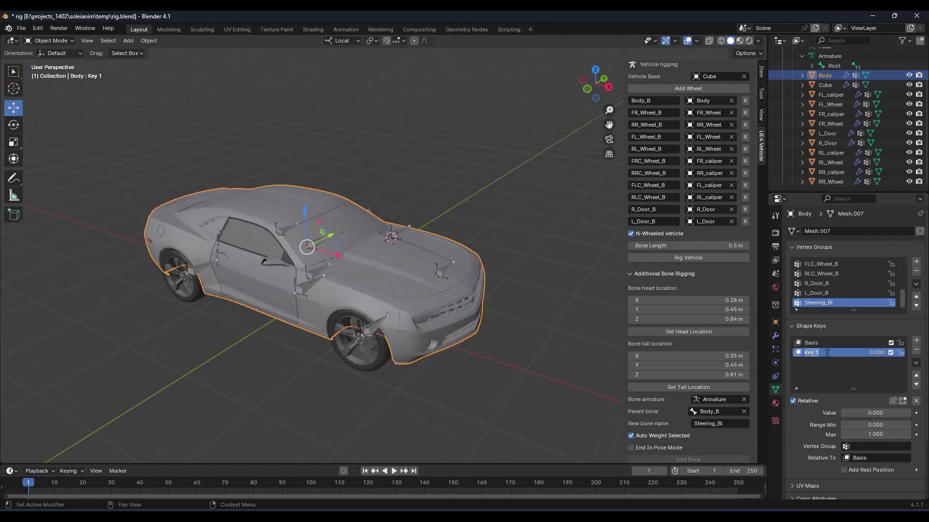
pyautogui.write('Front_Crashed')
pyautogui.press('Return')
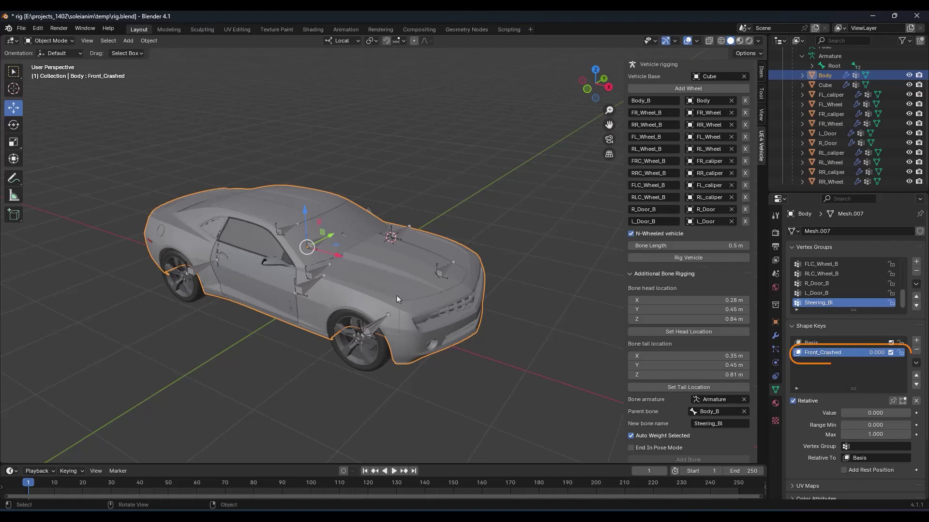
# In Edit Mode, select the vertices at the centre of the car's front end and move them to form a dent
pyautogui.click(54, 41)
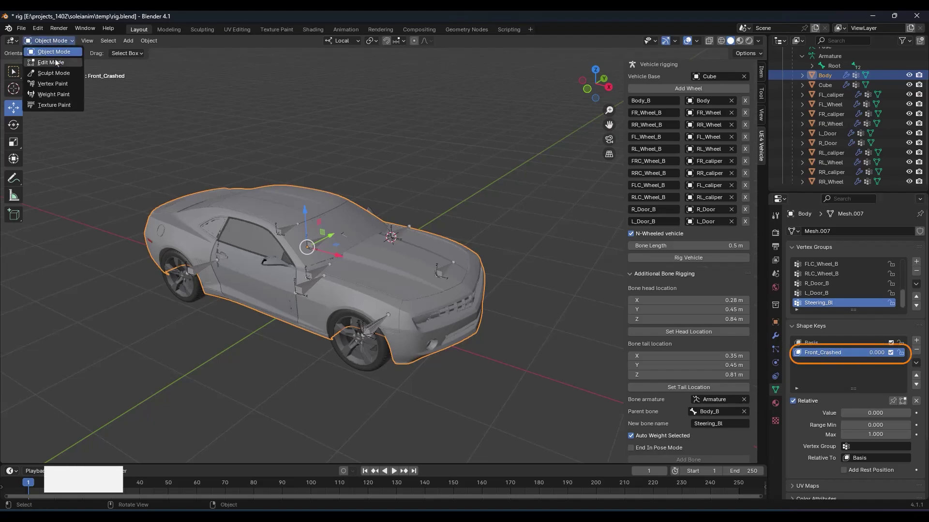
pyautogui.click(50, 62)
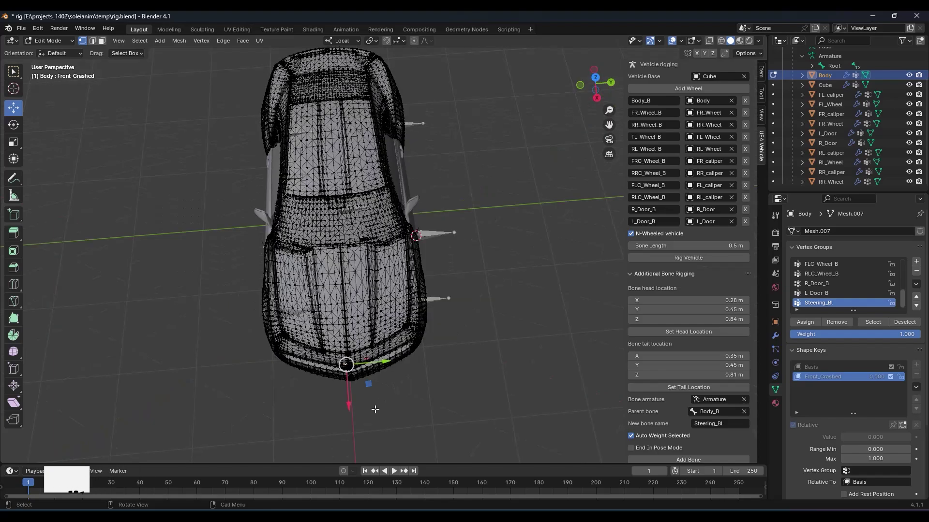
pyautogui.moveTo(375, 409); pyautogui.dragTo(323, 340)
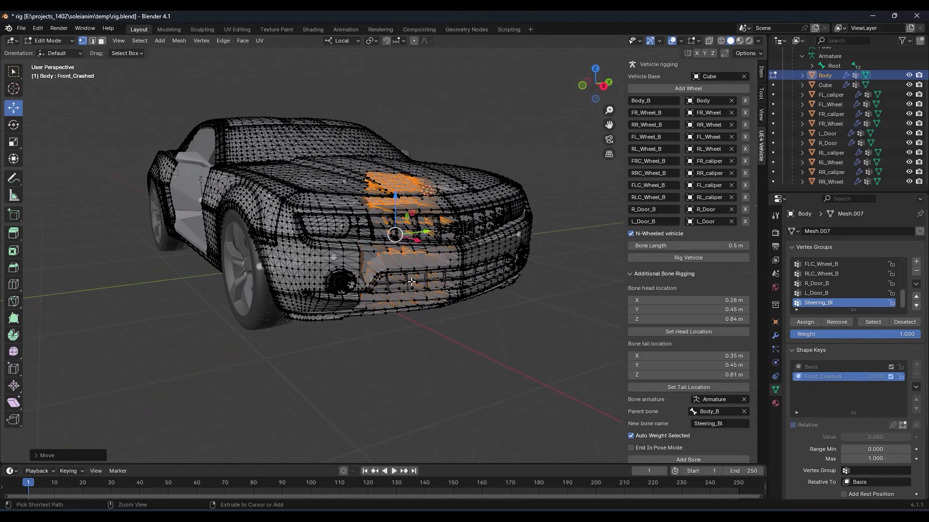
# Add the linked front bumper geometry to the selection, rotate it about 12° and clear the selection
pyautogui.press('l')
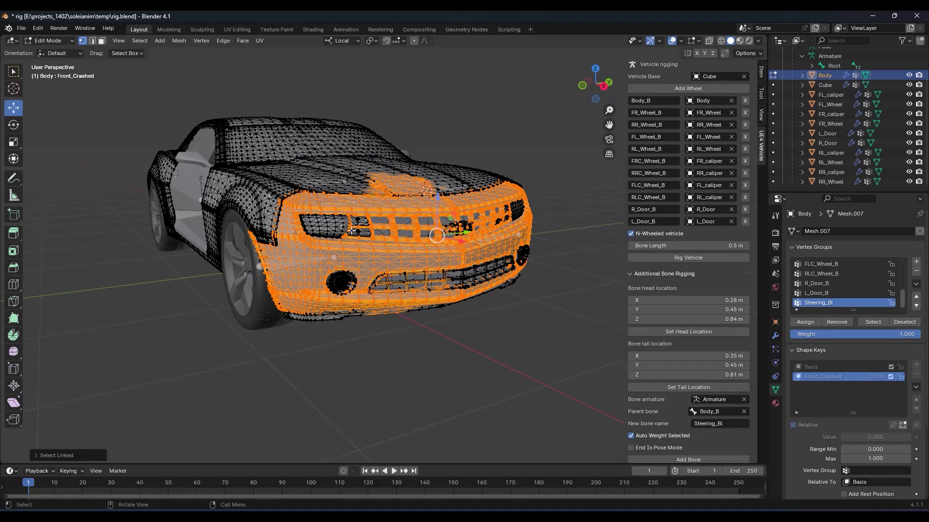
pyautogui.moveTo(351, 232); pyautogui.dragTo(419, 277, button='middle')
pyautogui.press('g')
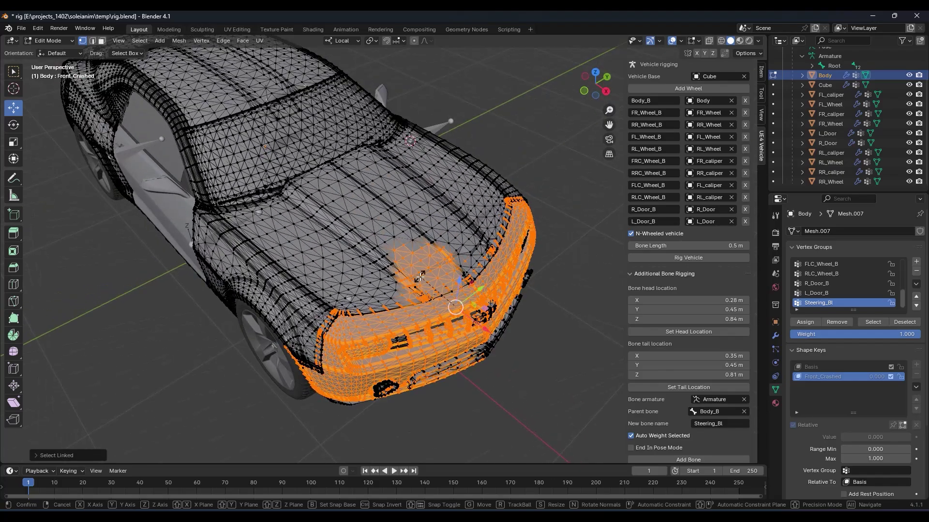
pyautogui.press('r')
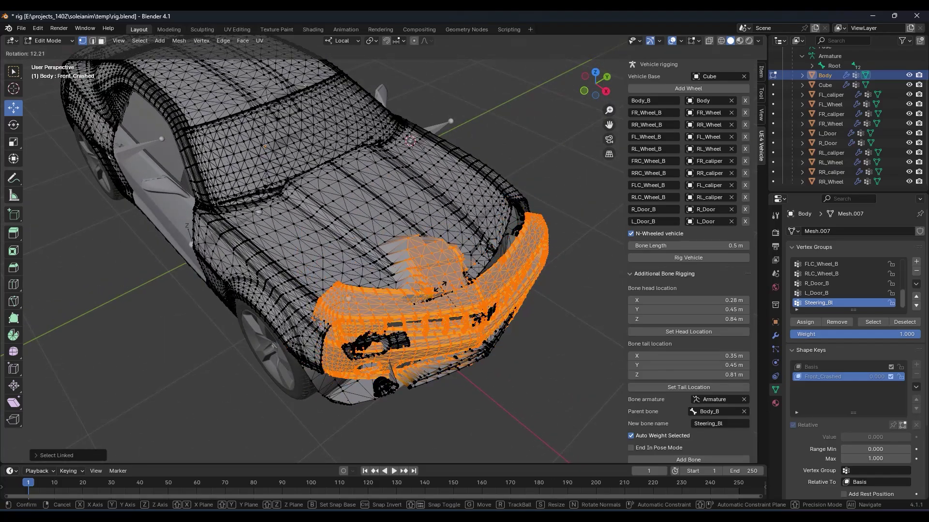
pyautogui.click(440, 288)
pyautogui.moveTo(408, 357); pyautogui.dragTo(426, 334, button='middle')
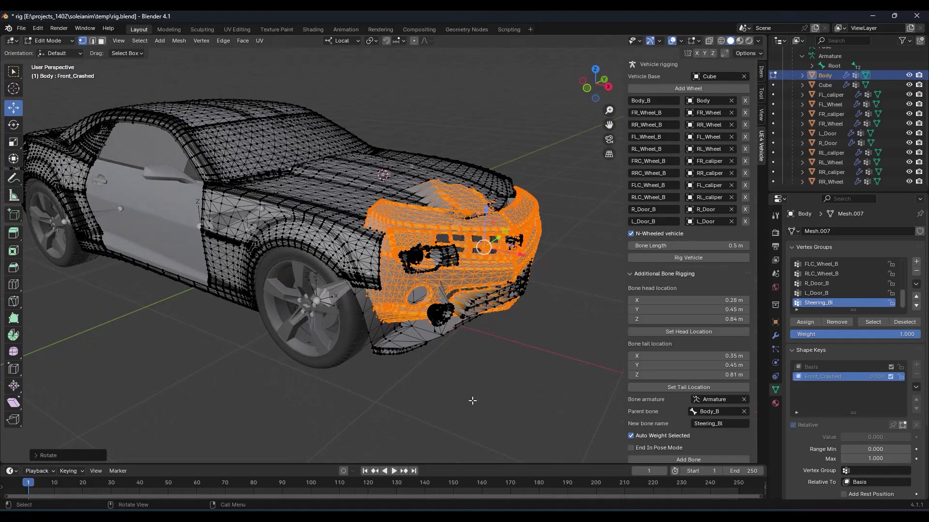
pyautogui.hotkey('ctrl', 'z')
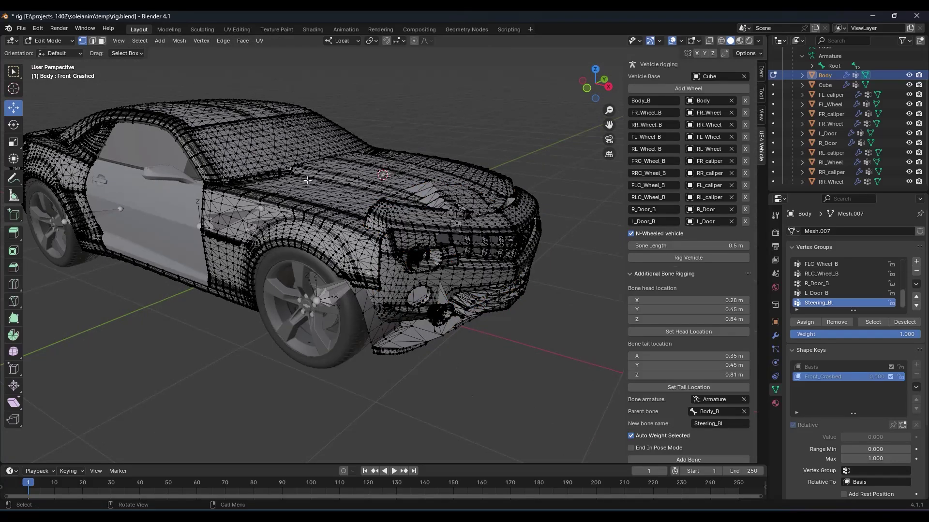
# Return to Object Mode, preview the Front_Crashed shape key's value and remove that key
pyautogui.click(51, 41)
pyautogui.click(56, 52)
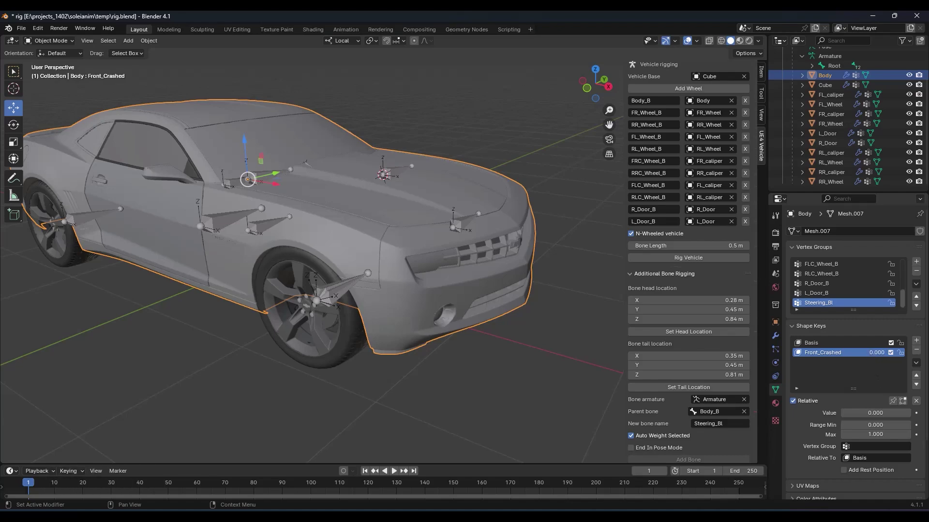
pyautogui.moveTo(876, 352)
pyautogui.mouseDown()
pyautogui.moveTo(909, 352)
pyautogui.moveTo(876, 353)
pyautogui.mouseUp()
pyautogui.click(918, 351)
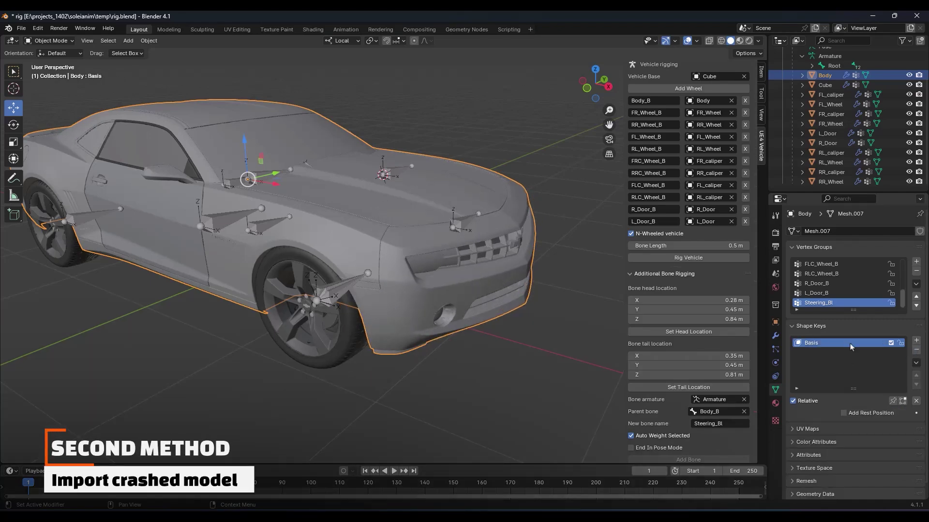
# Deselect Body and import the FBX file camaro_crashed.fbx with the default settings
pyautogui.scroll(-4, 202, 182)
pyautogui.click(202, 182)
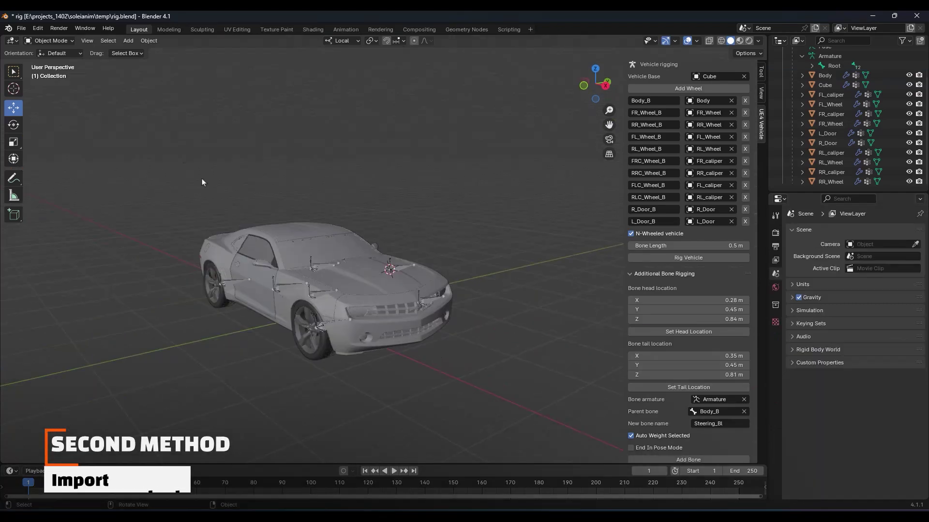
pyautogui.click(21, 28)
pyautogui.moveTo(58, 166)
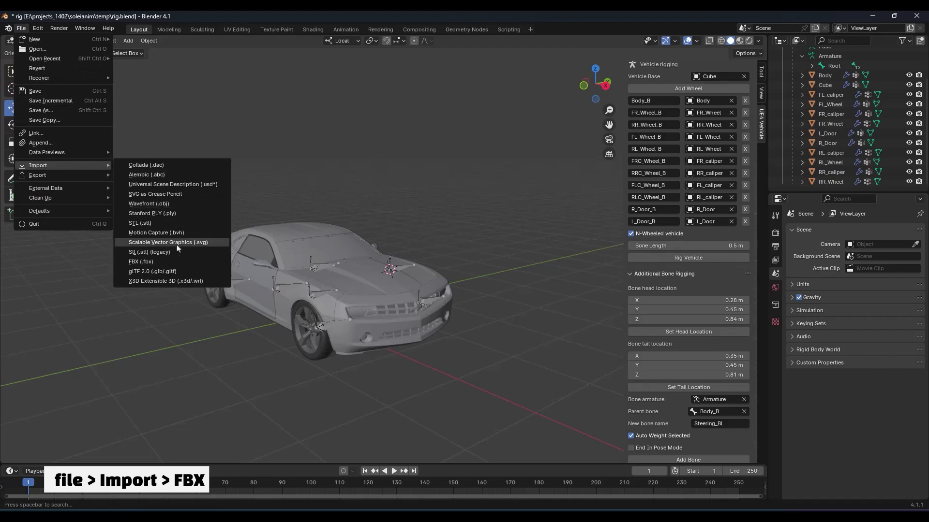
pyautogui.click(172, 262)
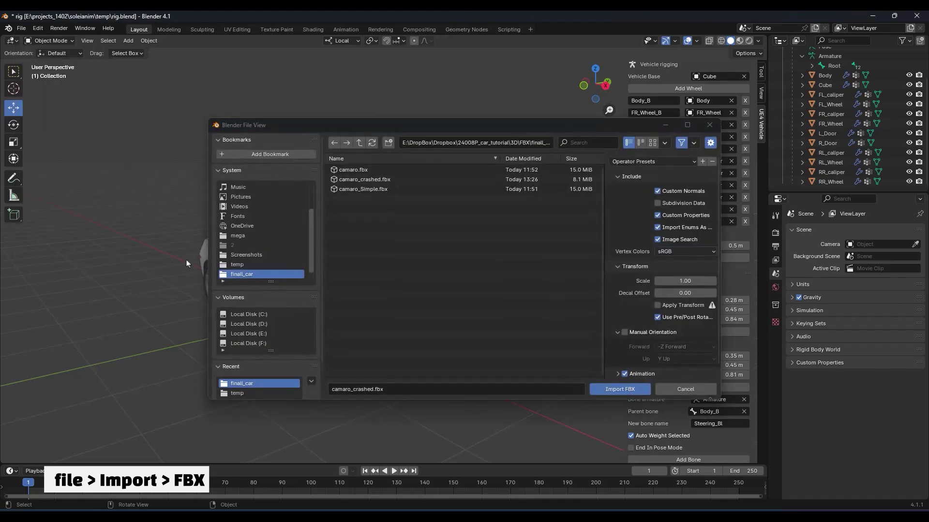
pyautogui.click(382, 179)
pyautogui.click(620, 389)
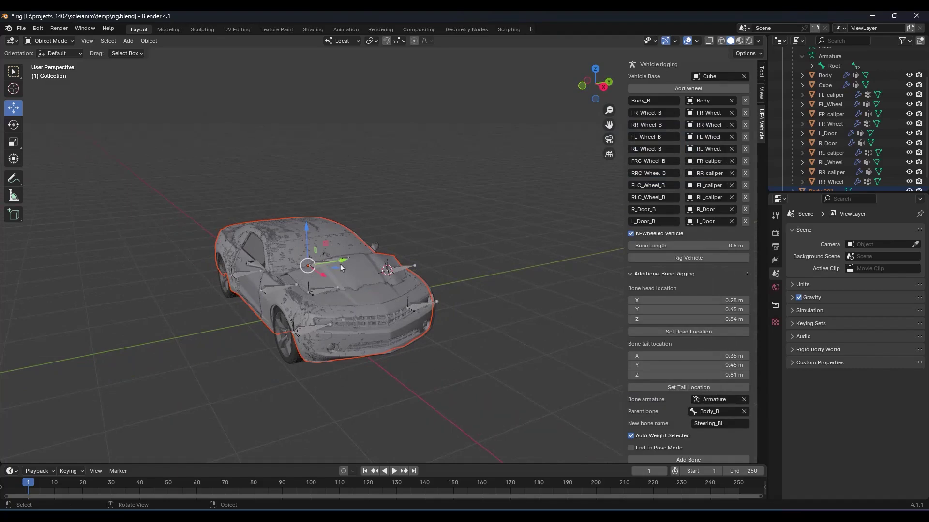
# Move the imported crashed body along its Y axis until it stands beside the rigged car, and clear the selection
pyautogui.moveTo(338, 263); pyautogui.dragTo(428, 312)
pyautogui.moveTo(427, 312); pyautogui.dragTo(329, 341, button='middle')
pyautogui.scroll(-2, 329, 340)
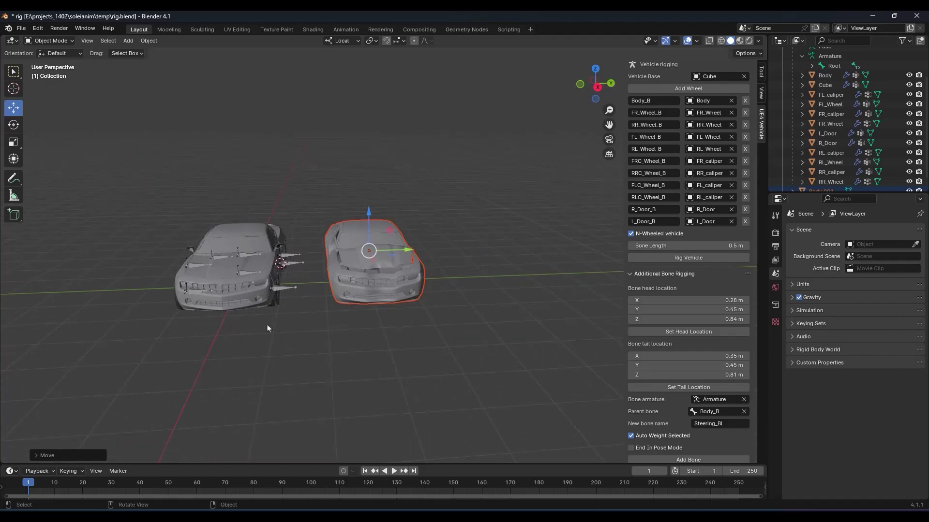
pyautogui.keyDown('shift'); pyautogui.moveTo(295, 321); pyautogui.dragTo(323, 315, button='middle'); pyautogui.keyUp('shift')
pyautogui.scroll(1, 323, 315)
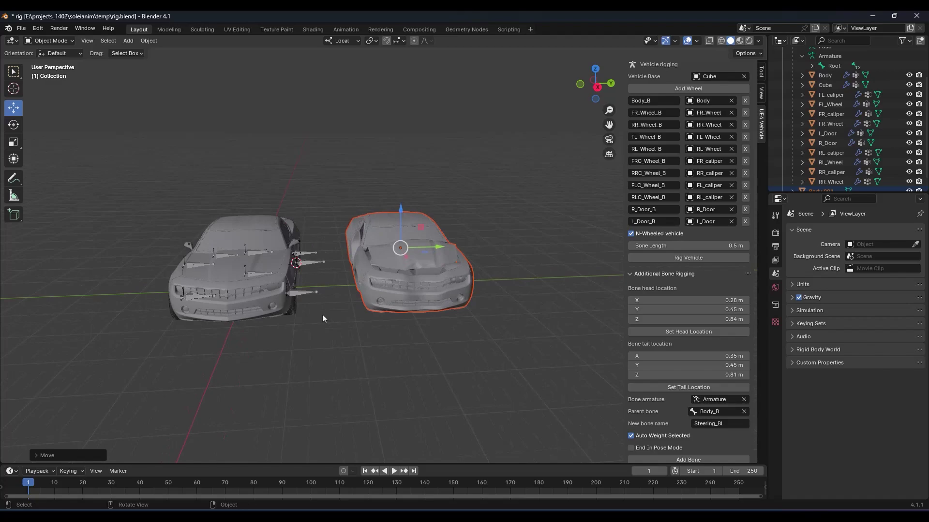
pyautogui.click(323, 316)
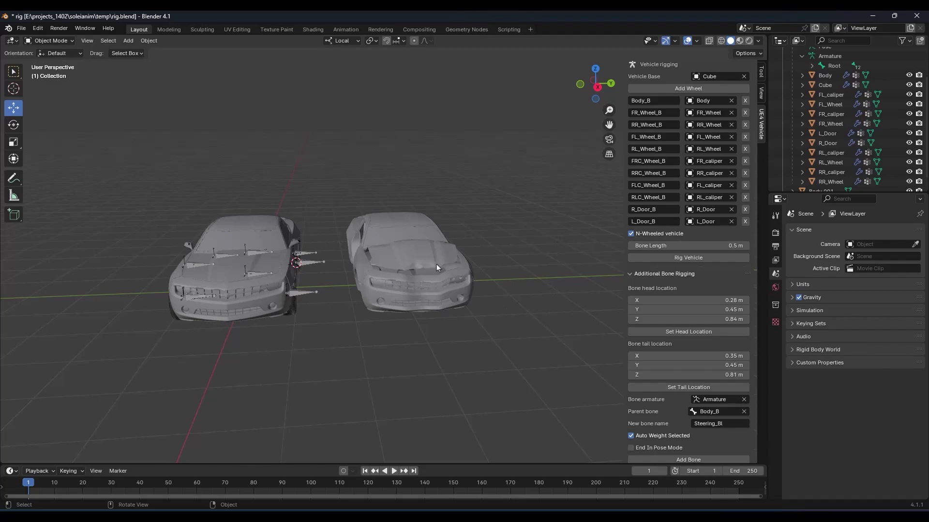
# Join the crashed body into Body with Join as Shapes, making Body the active object, and rename the new shape key Front_crashed
pyautogui.click(437, 264)
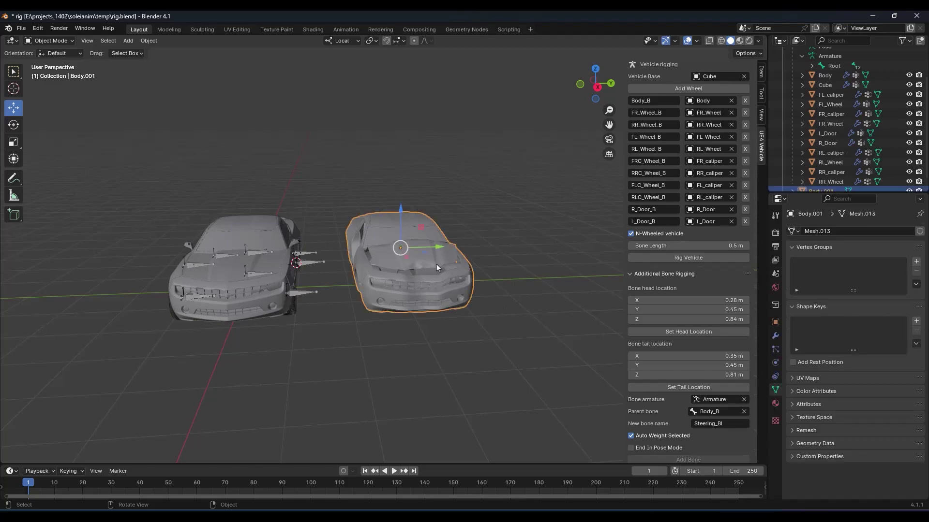
pyautogui.keyDown('shift'); pyautogui.click(265, 223); pyautogui.keyUp('shift')
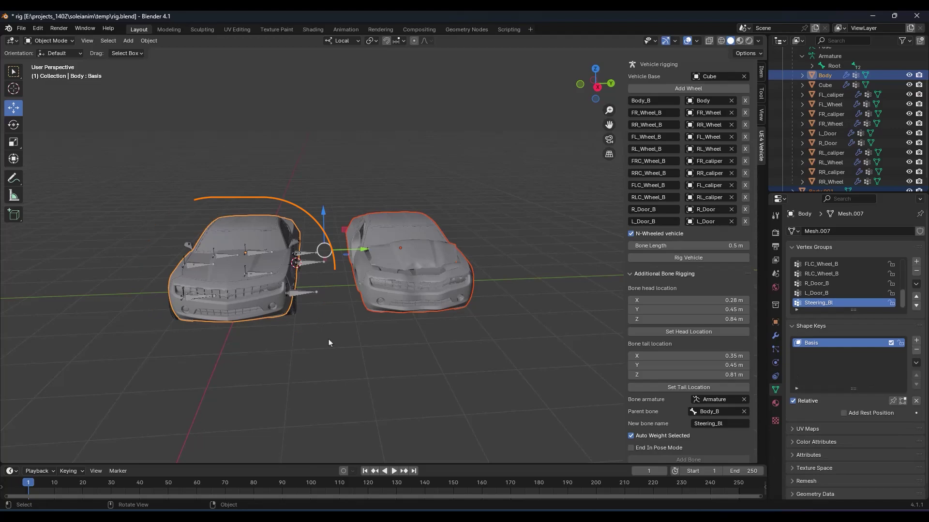
pyautogui.click(916, 363)
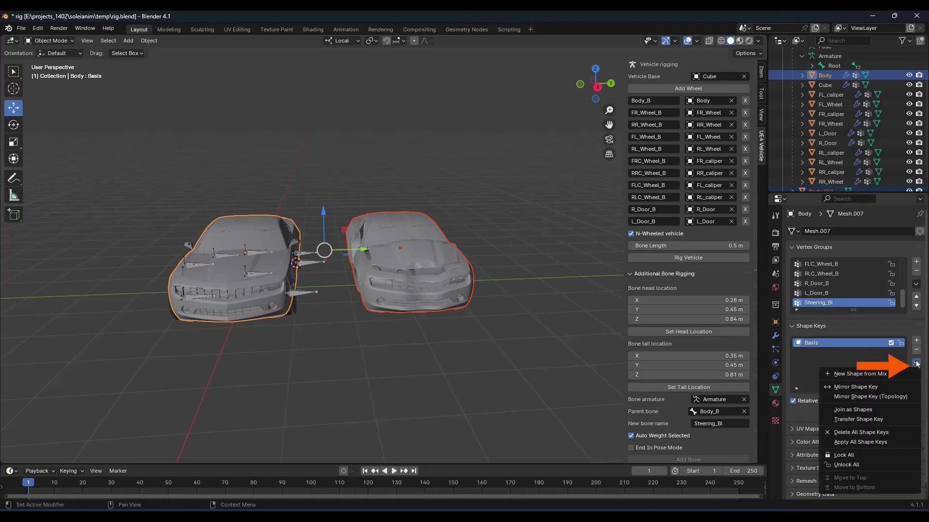
pyautogui.click(852, 412)
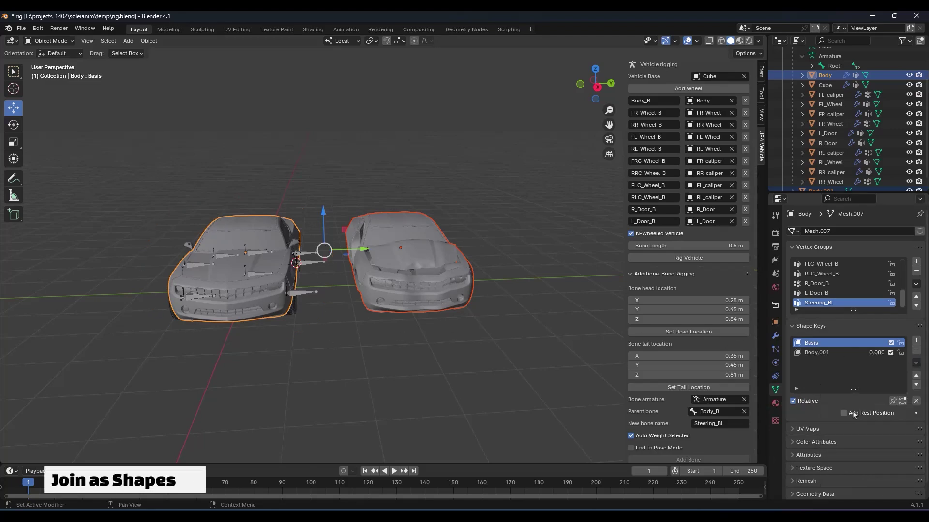
pyautogui.doubleClick(823, 353)
pyautogui.write('Front_crashed')
pyautogui.press('Return')
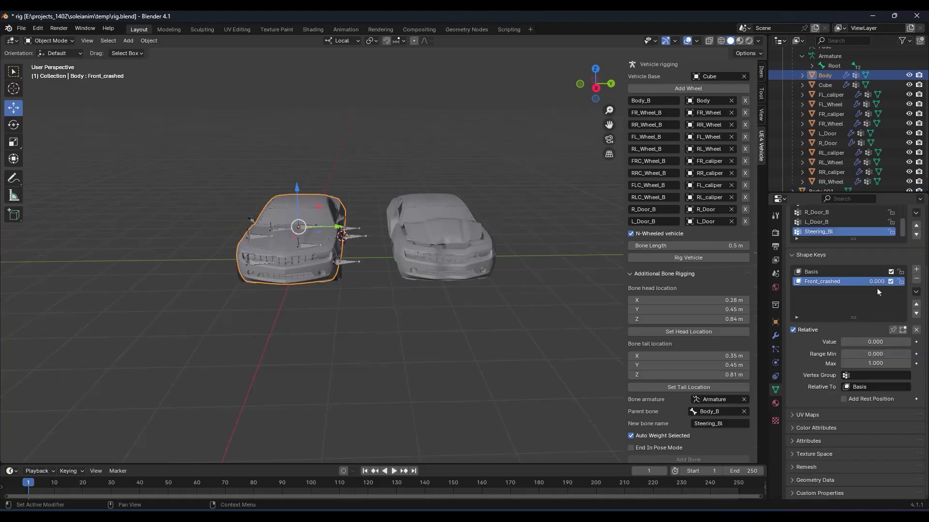
# Preview the Front_crashed shape key on Body, return its value to 0, and delete the imported crashed body
pyautogui.moveTo(878, 286); pyautogui.dragTo(921, 286)
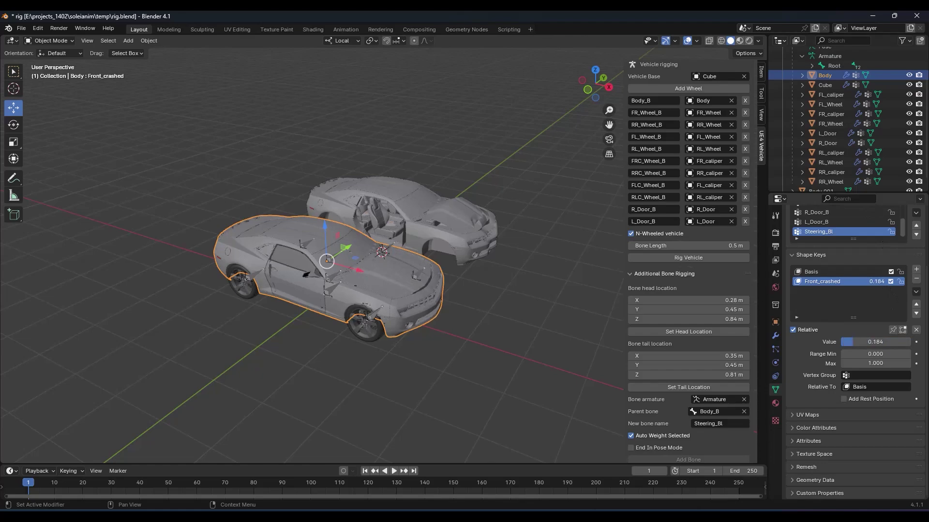
pyautogui.moveTo(878, 282); pyautogui.dragTo(839, 282)
pyautogui.click(441, 206)
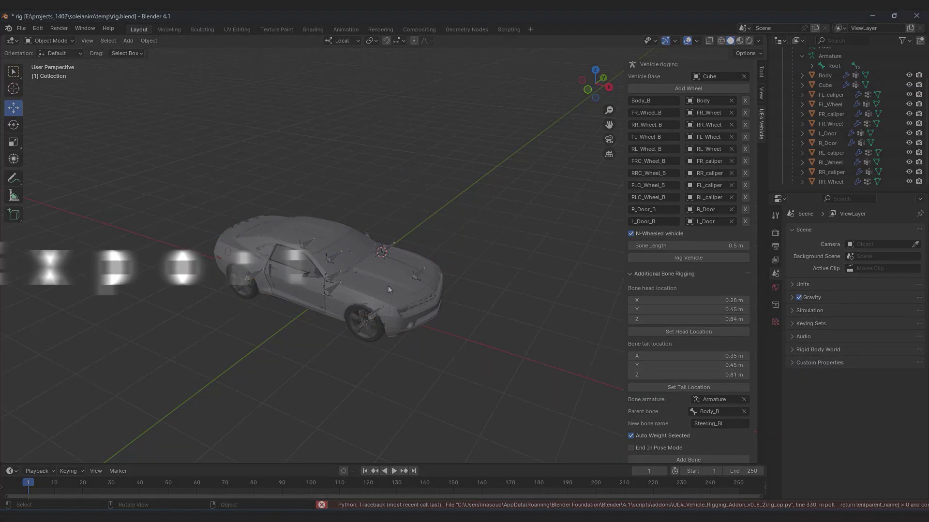
pyautogui.moveTo(399, 303); pyautogui.dragTo(398, 304, button='middle')
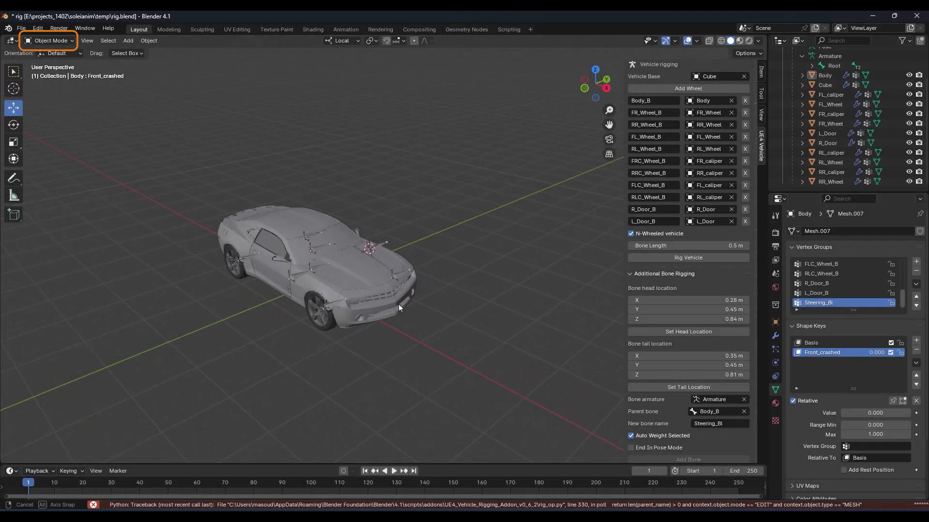
# Select all objects in Object Mode and set up an FBX export to the finall_car folder with the file name Car_rig.fbx
pyautogui.press('a')
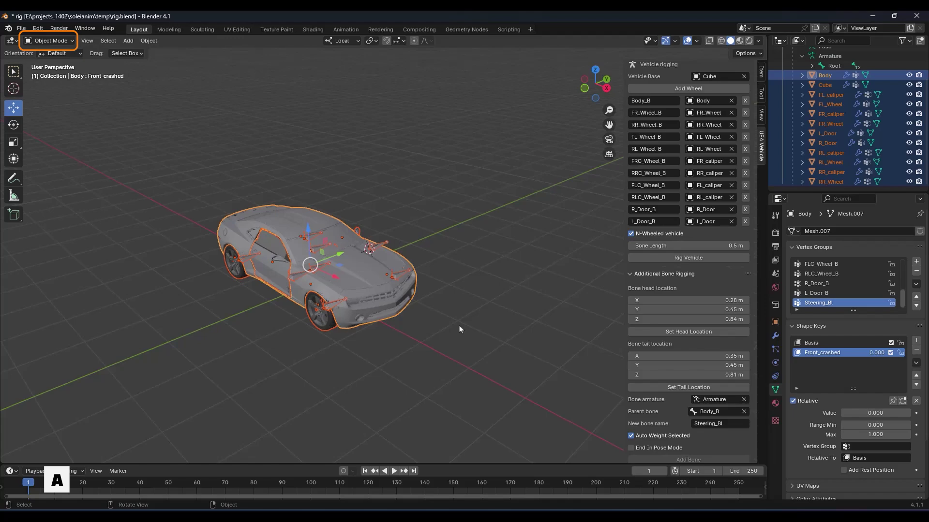
pyautogui.keyDown('shift'); pyautogui.moveTo(460, 330); pyautogui.dragTo(514, 337, button='middle'); pyautogui.keyUp('shift')
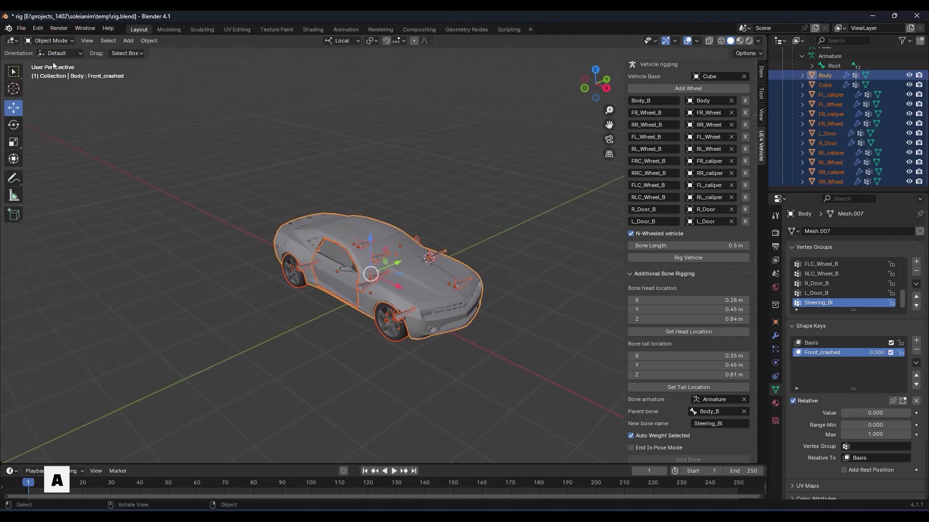
pyautogui.click(21, 28)
pyautogui.moveTo(71, 177)
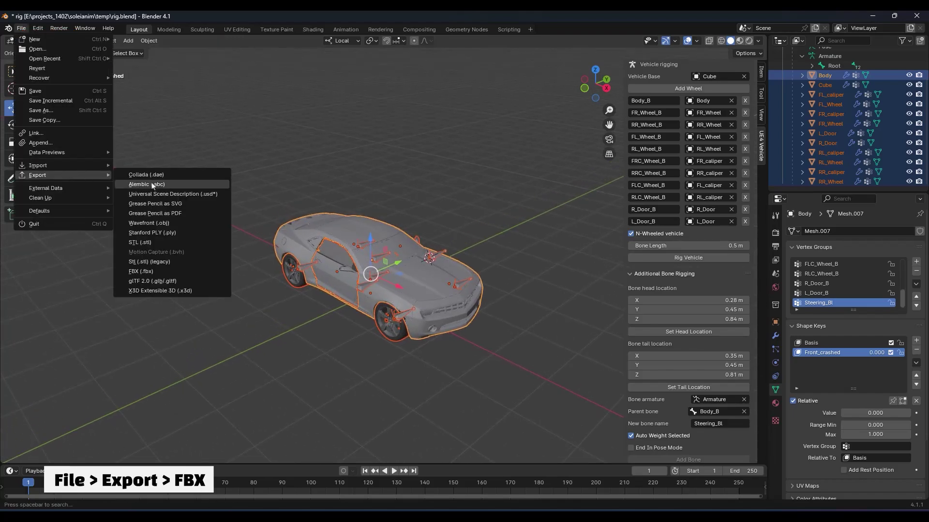
pyautogui.click(155, 274)
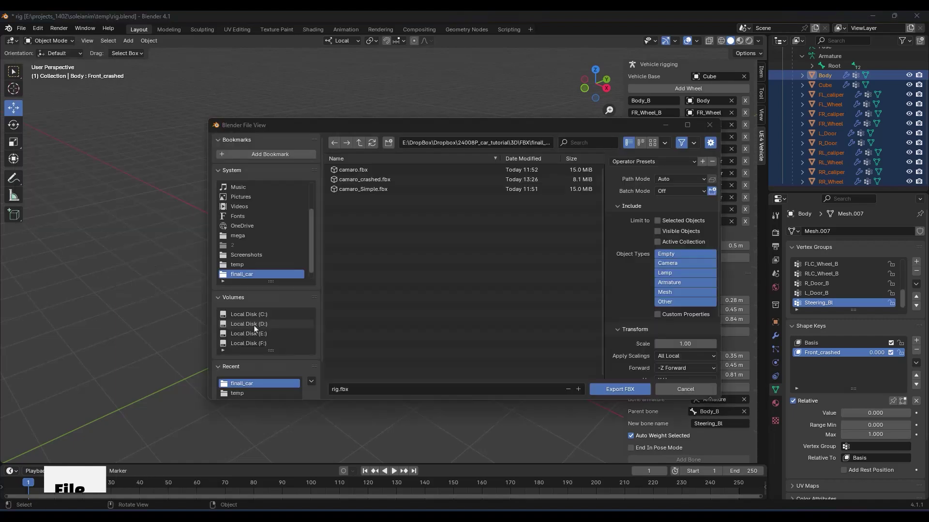
pyautogui.click(335, 390)
pyautogui.click(333, 389)
pyautogui.write('Car_')
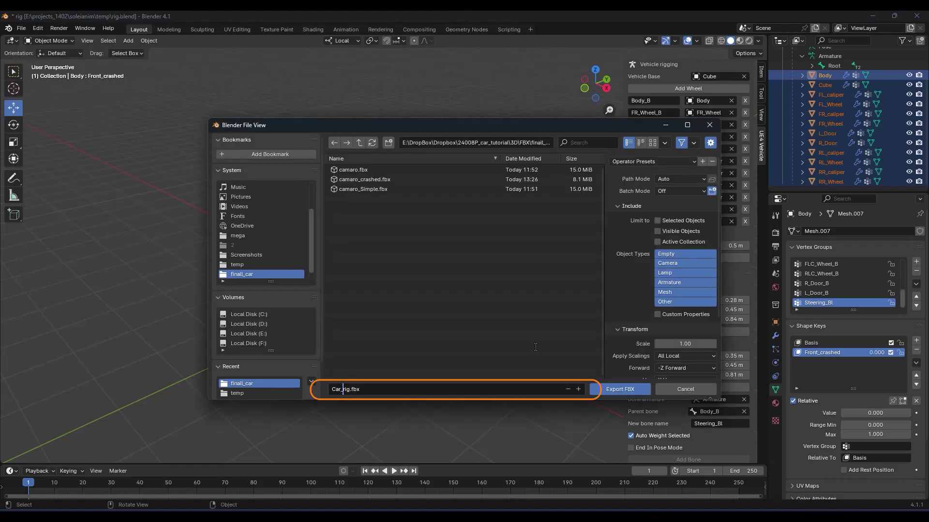
# Limit the FBX export to selected objects and to the Armature, Mesh and Other object types
pyautogui.click(659, 221)
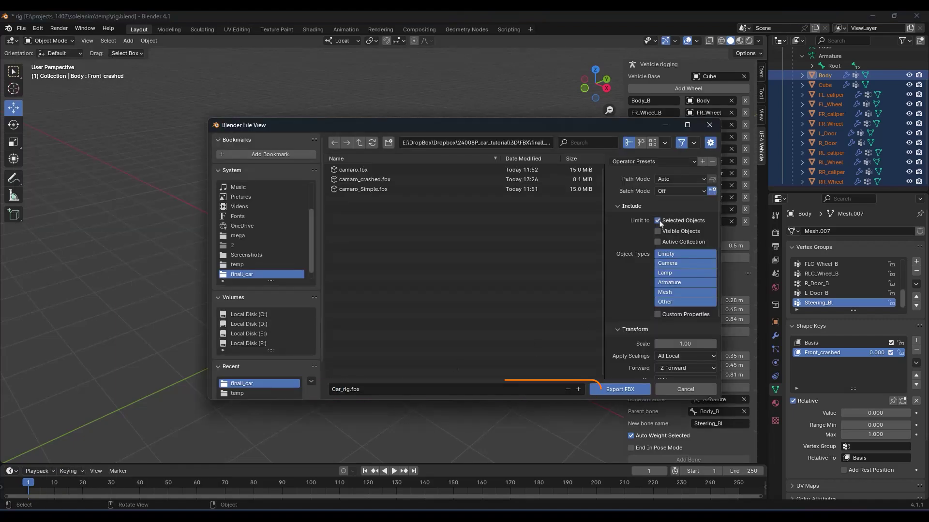
pyautogui.click(674, 285)
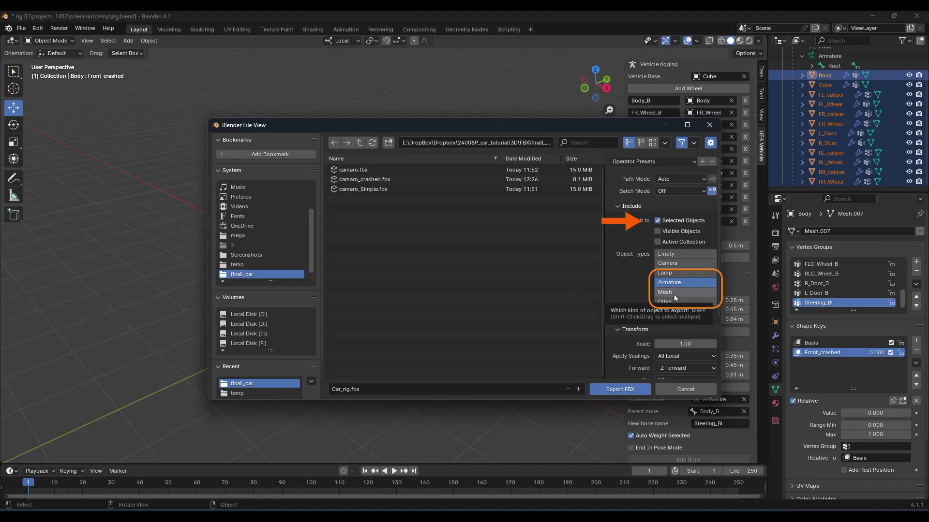
pyautogui.keyDown('shift'); pyautogui.click(675, 294); pyautogui.keyUp('shift')
pyautogui.keyDown('shift'); pyautogui.click(676, 301); pyautogui.keyUp('shift')
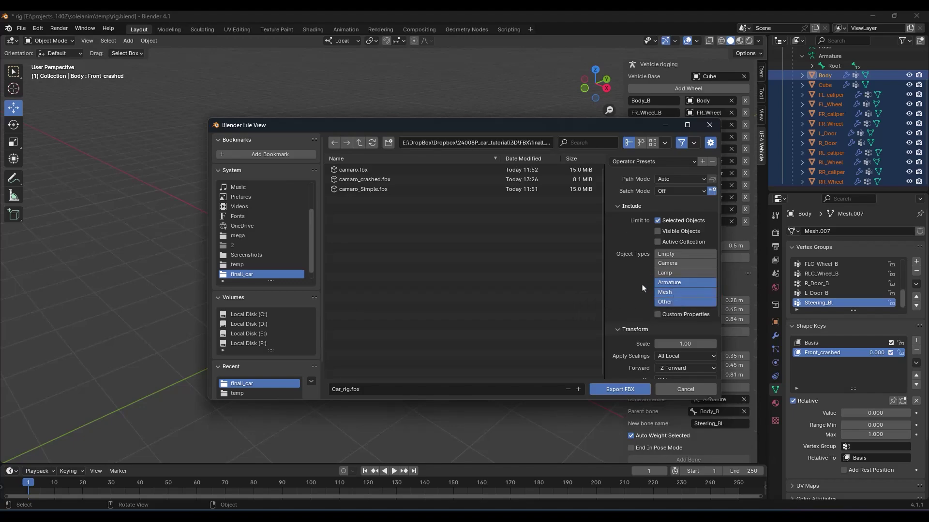
# Set the export's forward axis to X Forward and its up axis to Z Up
pyautogui.scroll(-2, 644, 289)
pyautogui.click(682, 330)
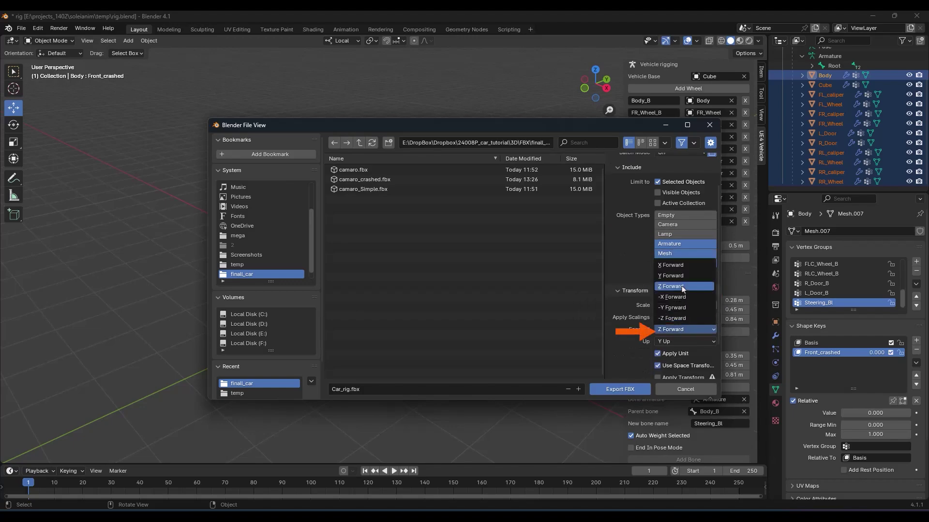
pyautogui.click(682, 266)
pyautogui.click(679, 343)
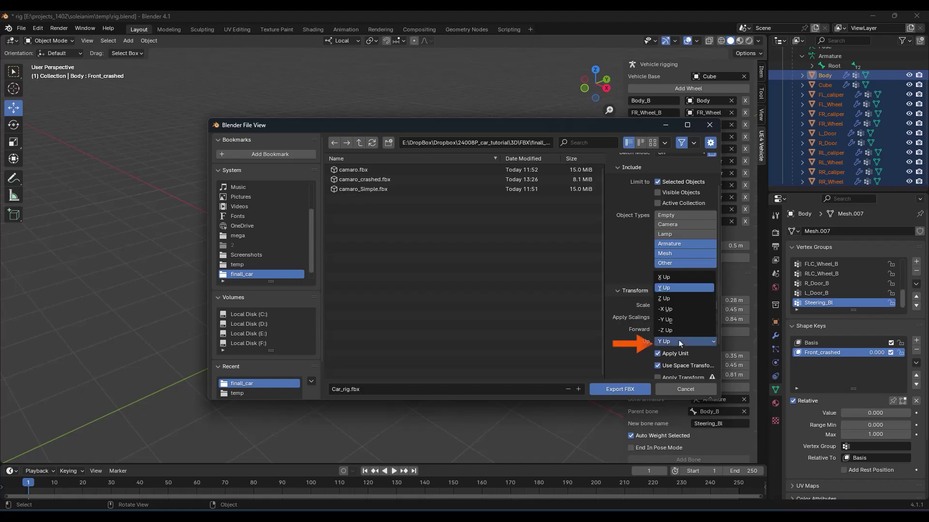
pyautogui.click(682, 298)
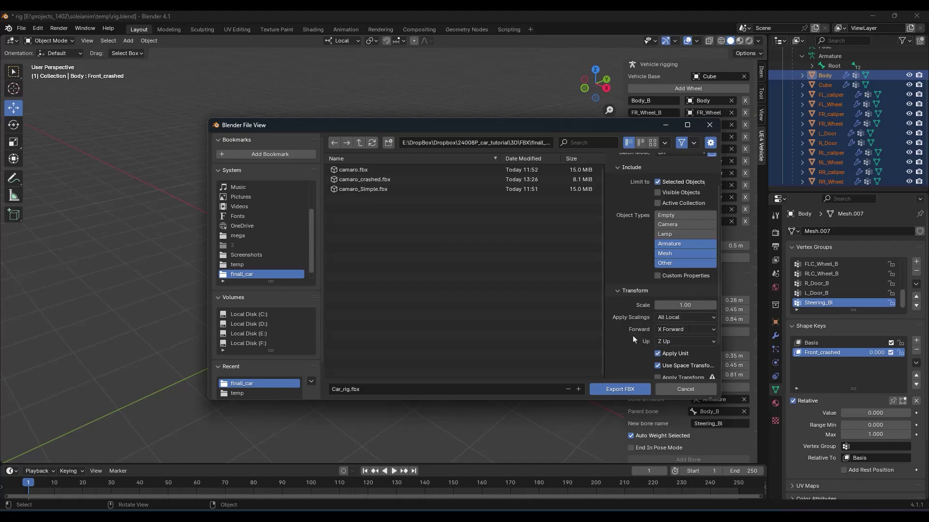
# Make sure Add Leaf Bones is off in the armature export settings and export the FBX
pyautogui.scroll(-2, 635, 340)
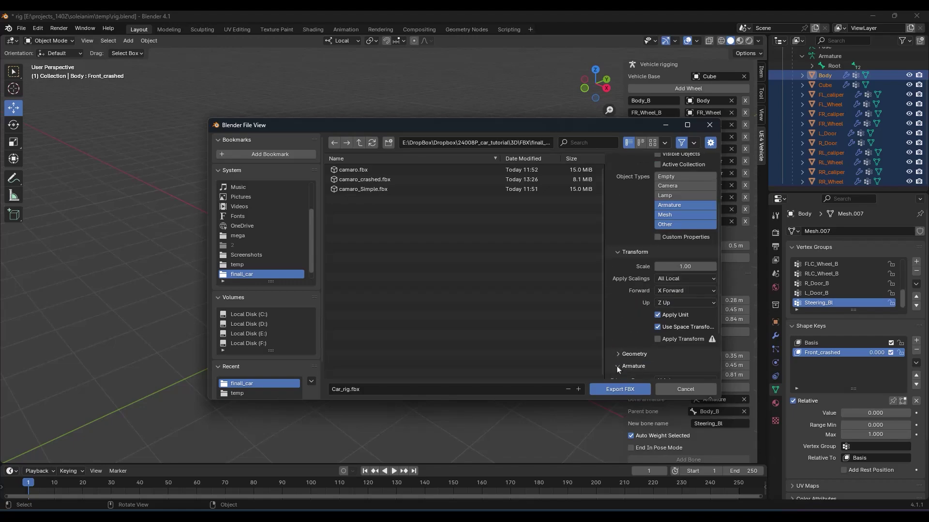
pyautogui.scroll(-4, 618, 358)
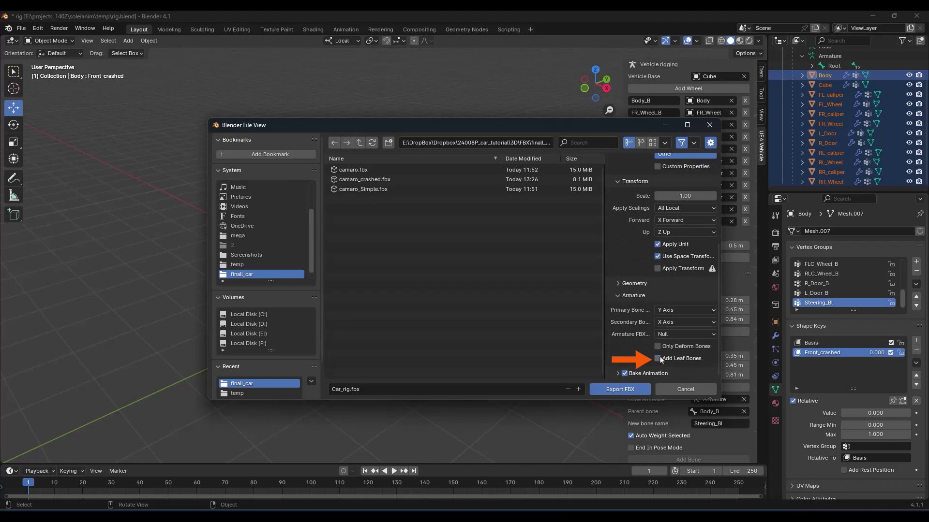
pyautogui.click(619, 390)
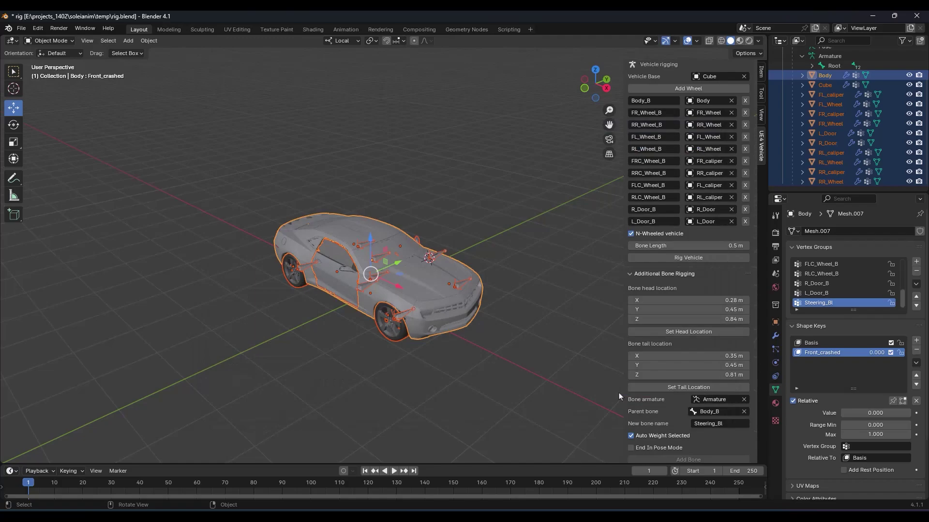
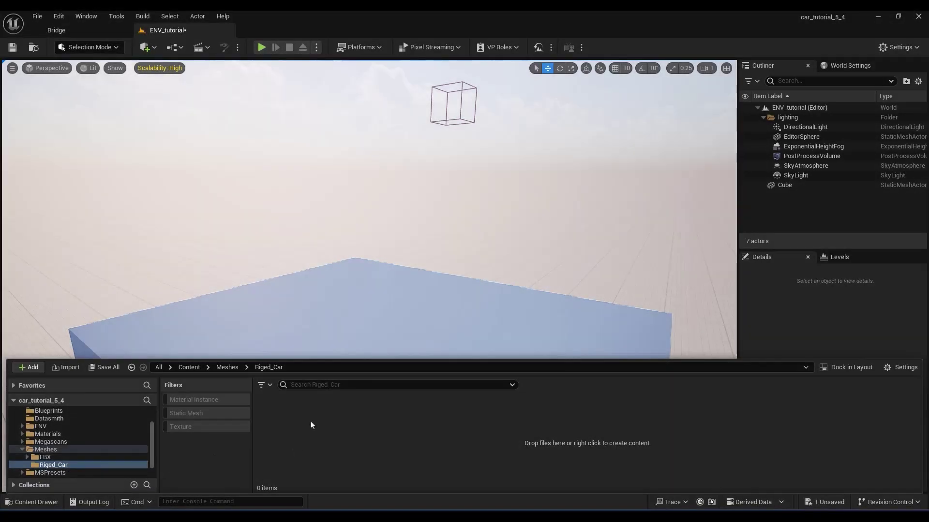
# In Unreal Engine, start importing Car_Simple_rig.fbx into the Riged_Car folder with the file type FBX skeletal meshes
pyautogui.rightClick(311, 425)
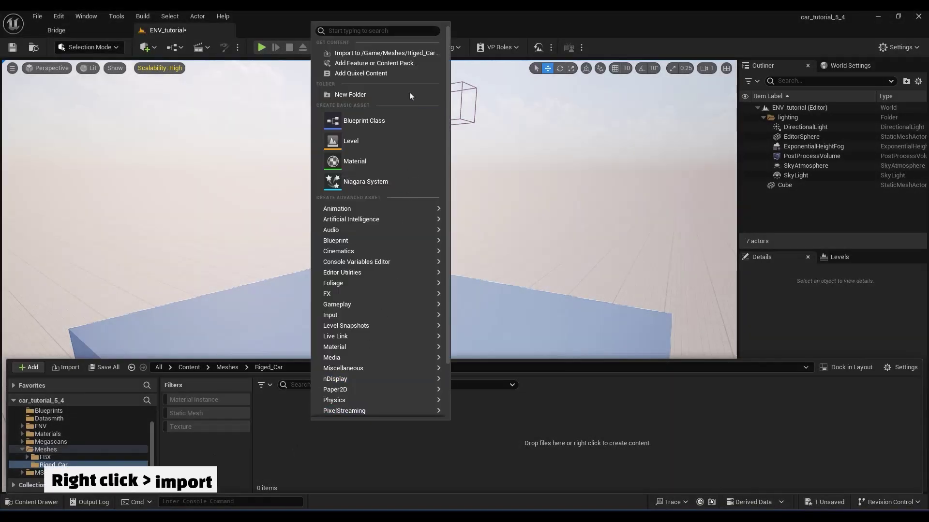
pyautogui.click(411, 56)
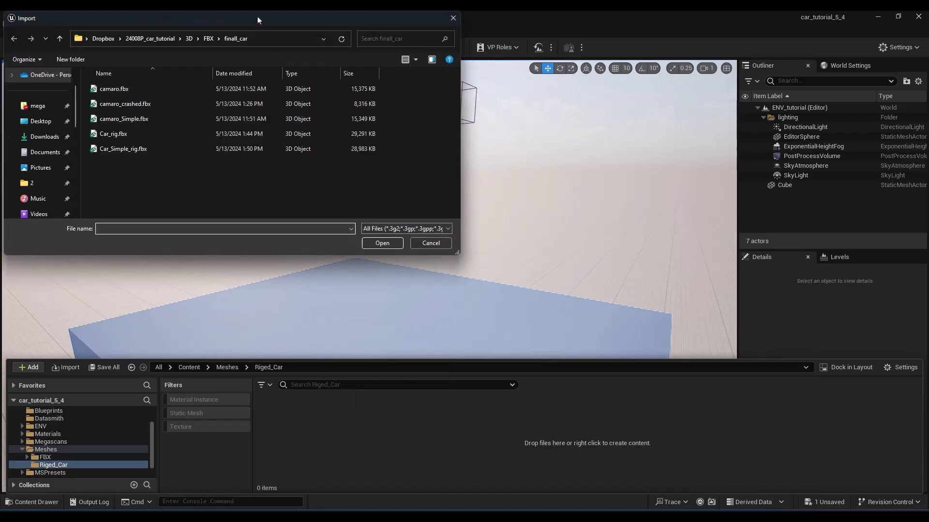
pyautogui.moveTo(260, 20); pyautogui.dragTo(434, 98)
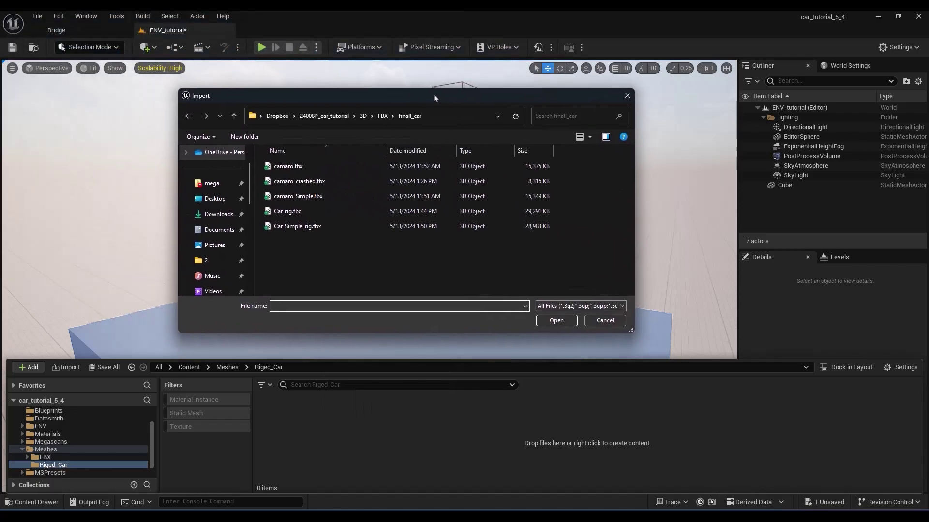
pyautogui.click(581, 307)
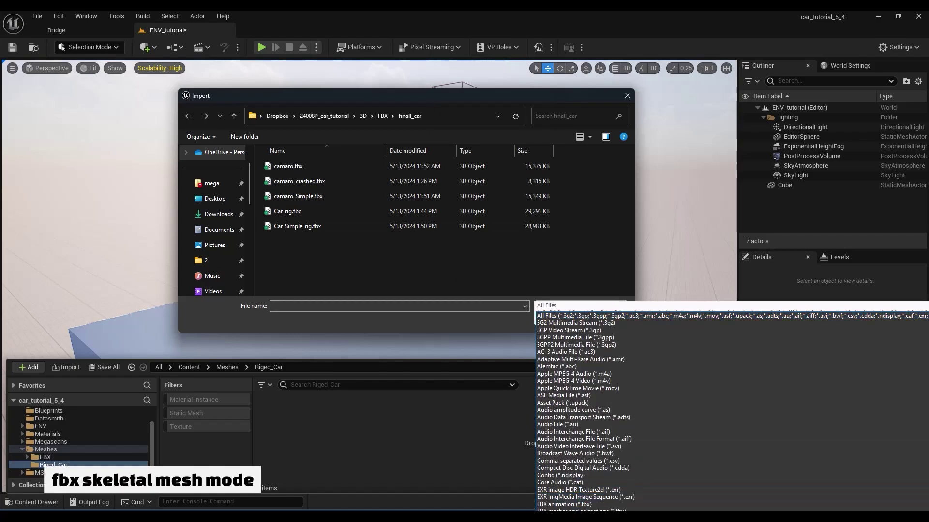
pyautogui.click(571, 518)
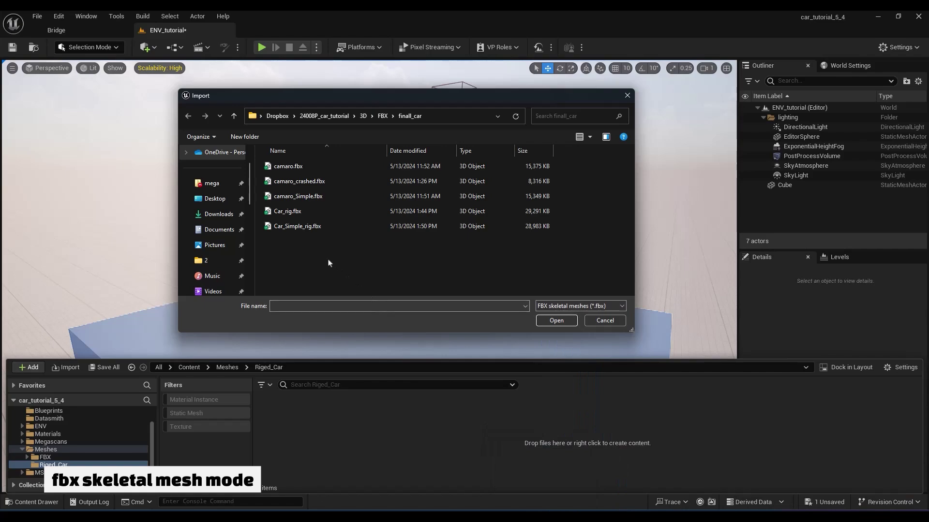
pyautogui.click(306, 228)
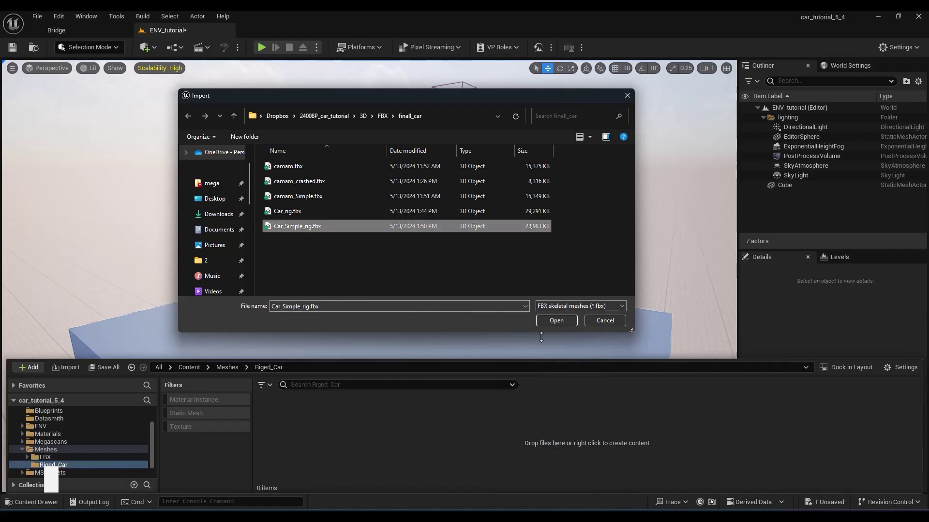
pyautogui.click(556, 321)
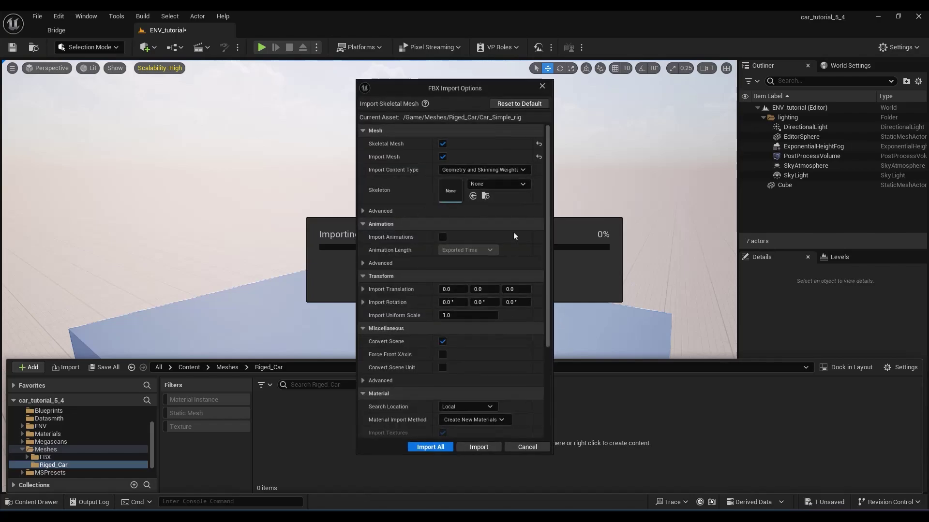
# Enable Import Morph Targets in the advanced mesh import options and import all of the FBX content
pyautogui.click(366, 212)
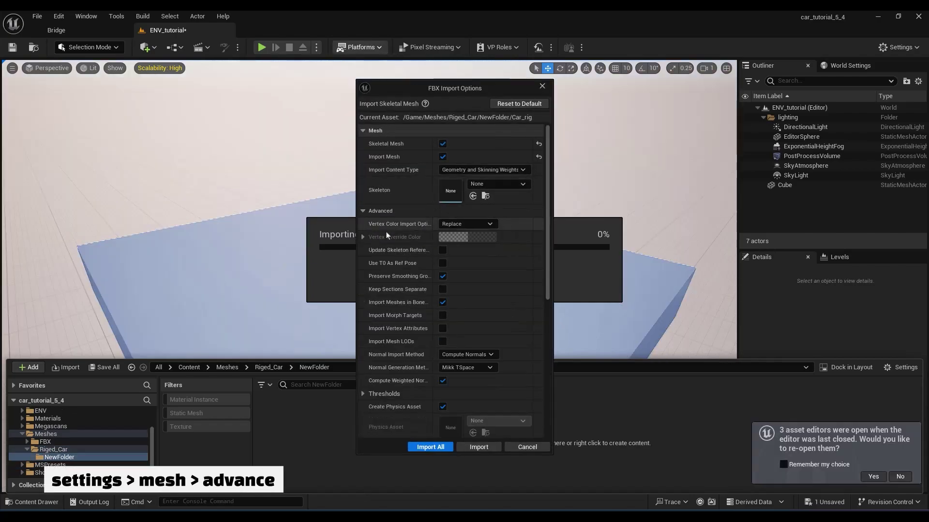
pyautogui.click(443, 316)
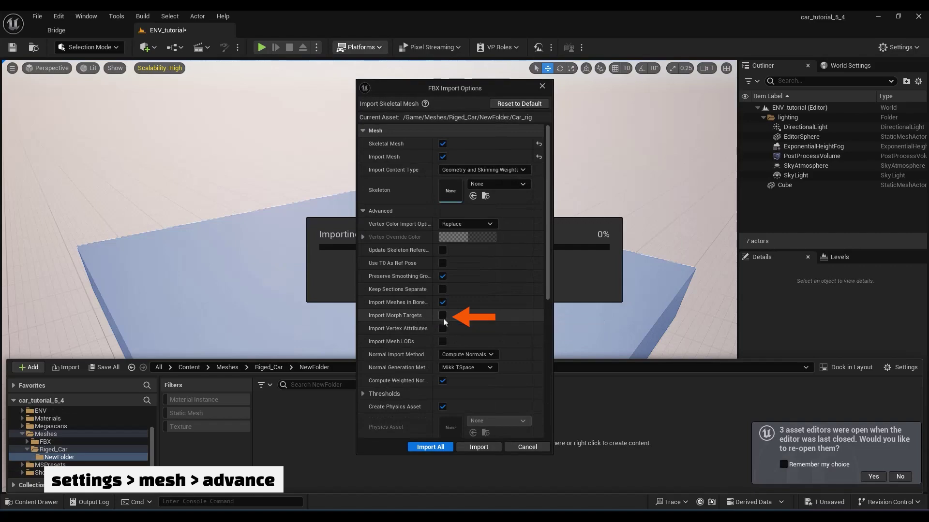
pyautogui.click(430, 447)
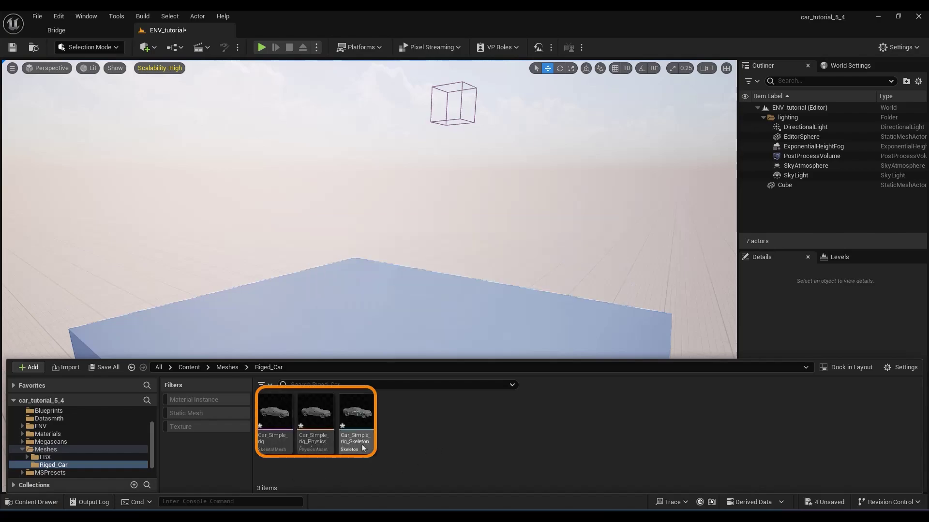
# Open the Car_Simple_rig physics asset and regenerate the Root body with the Multi Convex Hull primitive type
pyautogui.doubleClick(312, 440)
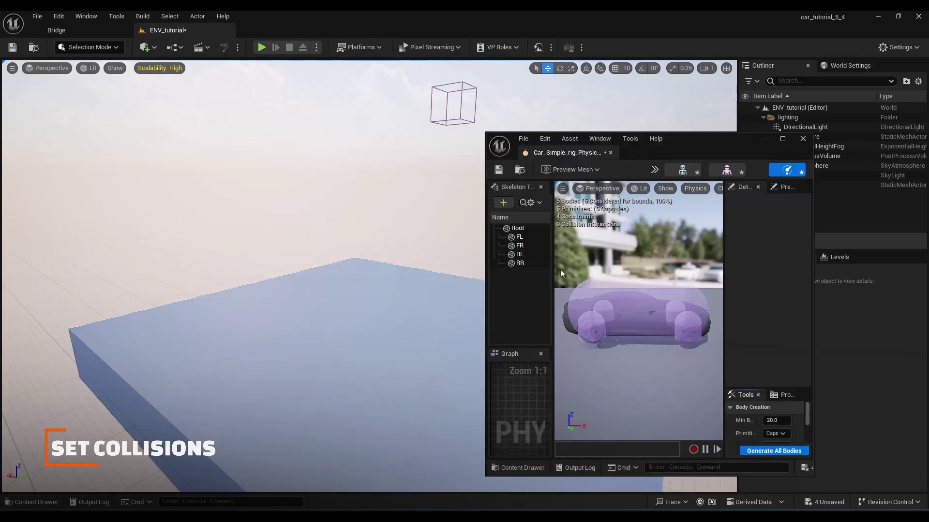
pyautogui.click(781, 143)
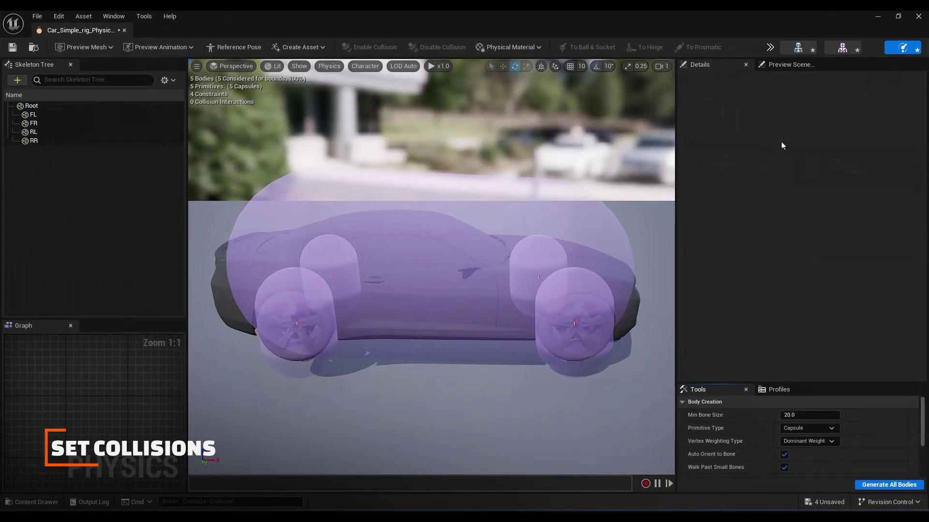
pyautogui.click(44, 108)
pyautogui.click(808, 428)
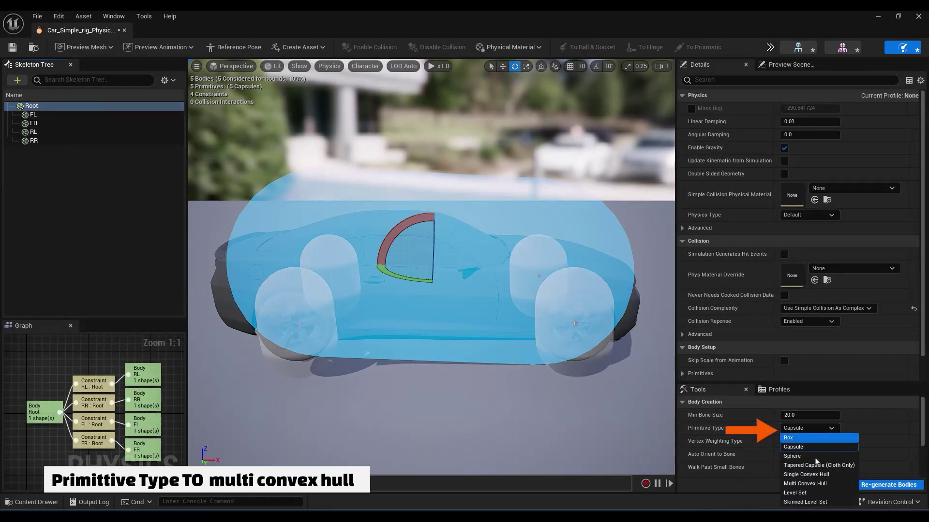
pyautogui.click(805, 484)
pyautogui.click(869, 487)
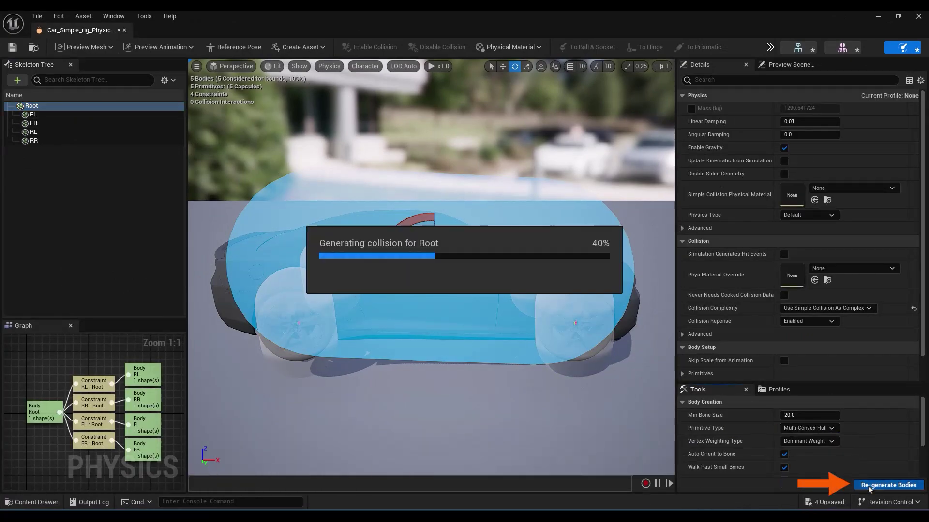
# Regenerate the collision bodies of the FL, FR, RL and RR wheel bones with the Sphere primitive type
pyautogui.click(33, 115)
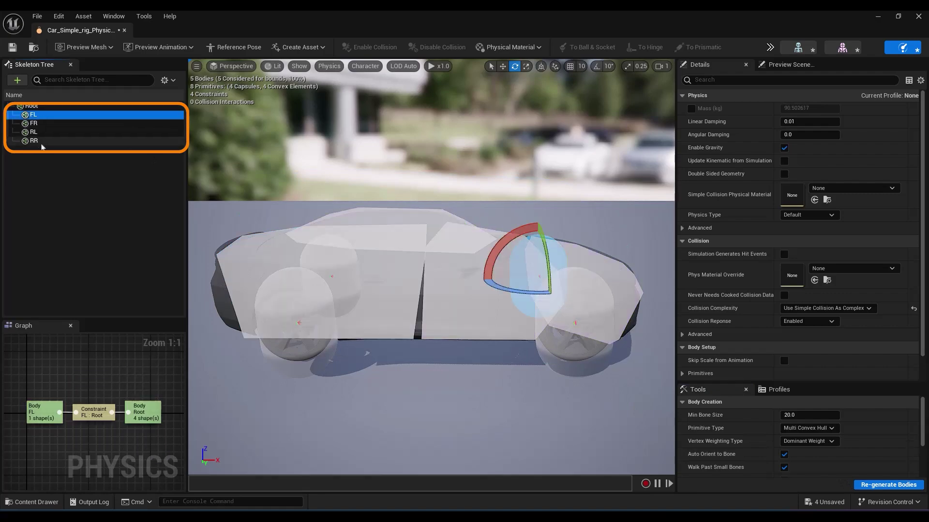
pyautogui.keyDown('shift'); pyautogui.click(35, 141); pyautogui.keyUp('shift')
pyautogui.click(808, 429)
pyautogui.click(800, 457)
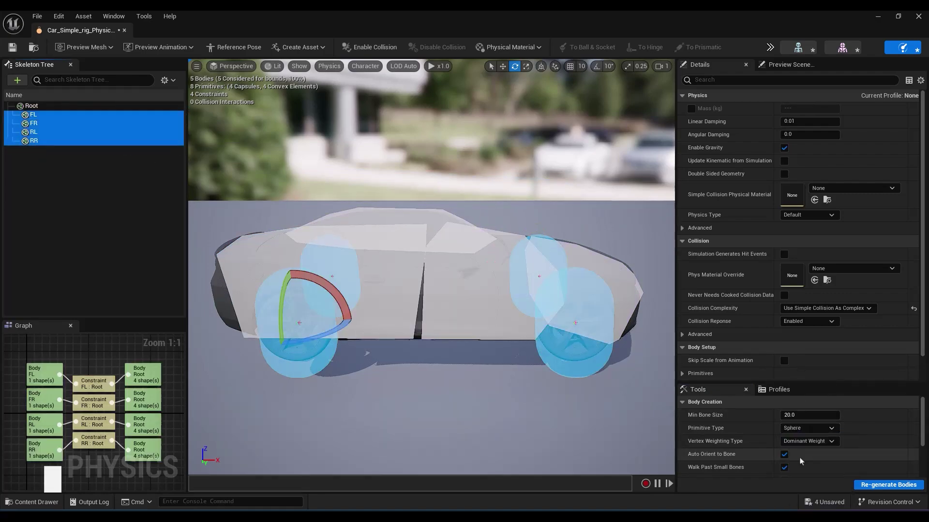
pyautogui.click(888, 485)
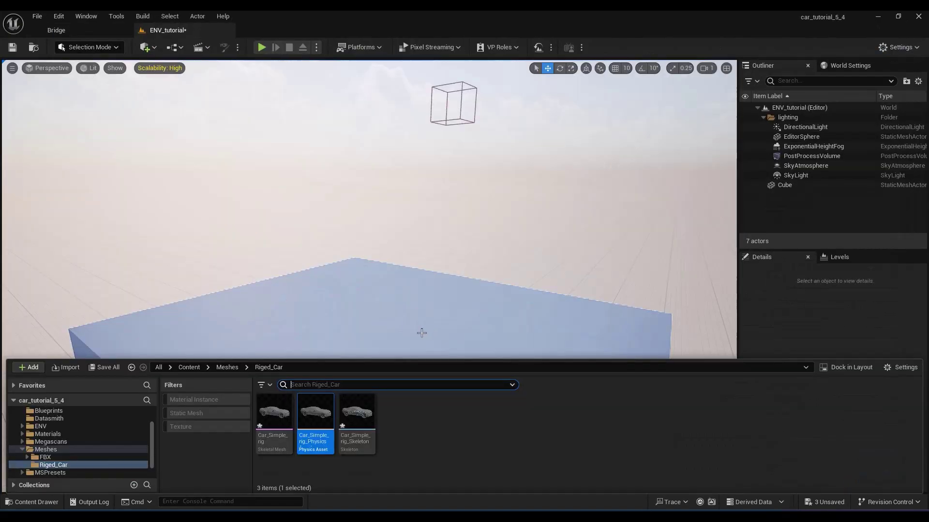
# Create a Control Rig from the Car_Simple_rig skeletal mesh and open it with its rig hierarchy displayed
pyautogui.rightClick(274, 414)
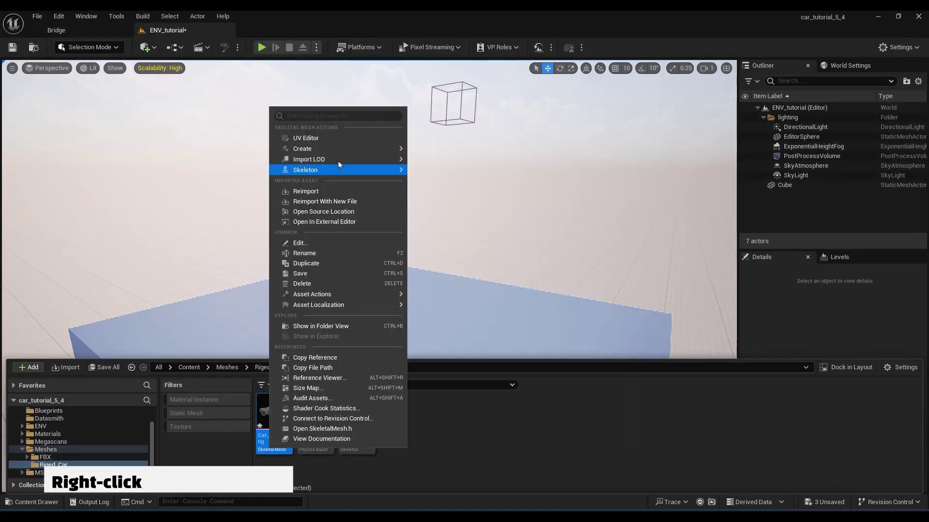
pyautogui.moveTo(339, 150)
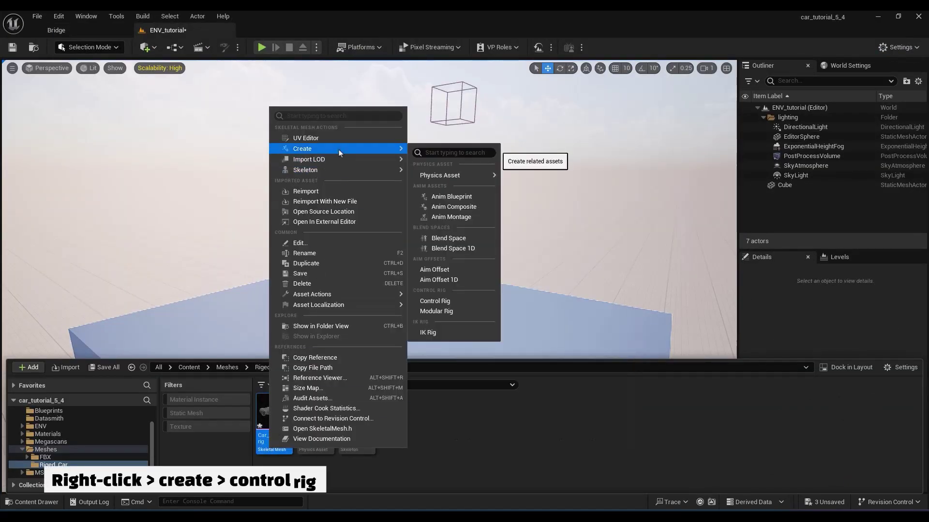
pyautogui.click(432, 302)
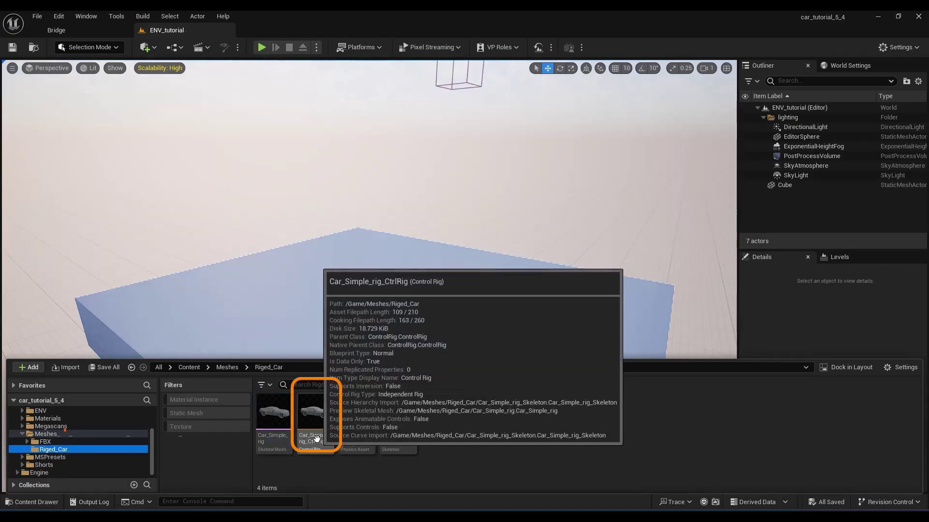
pyautogui.click(330, 449)
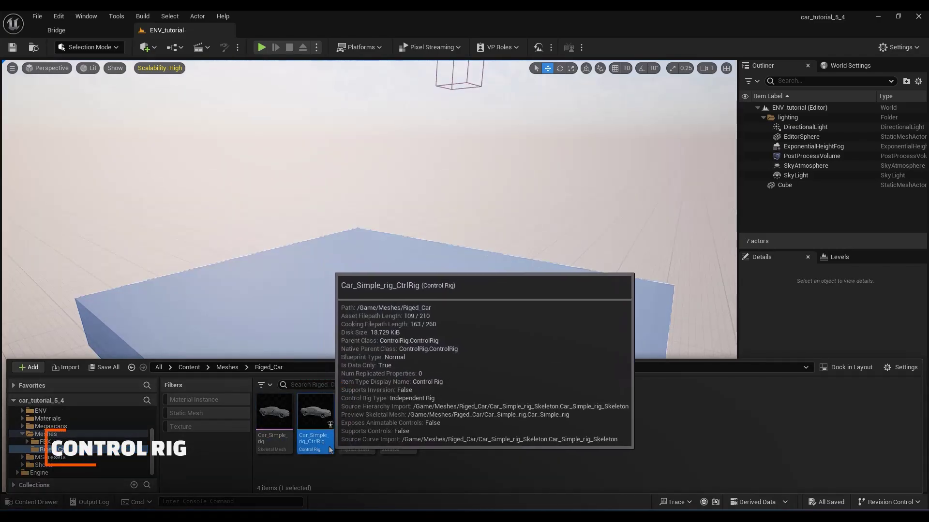
pyautogui.doubleClick(330, 448)
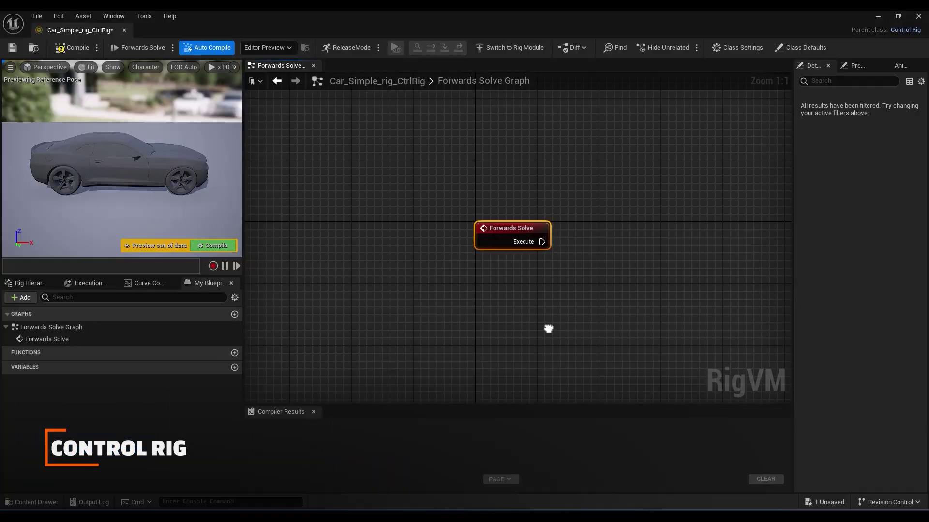
pyautogui.click(27, 284)
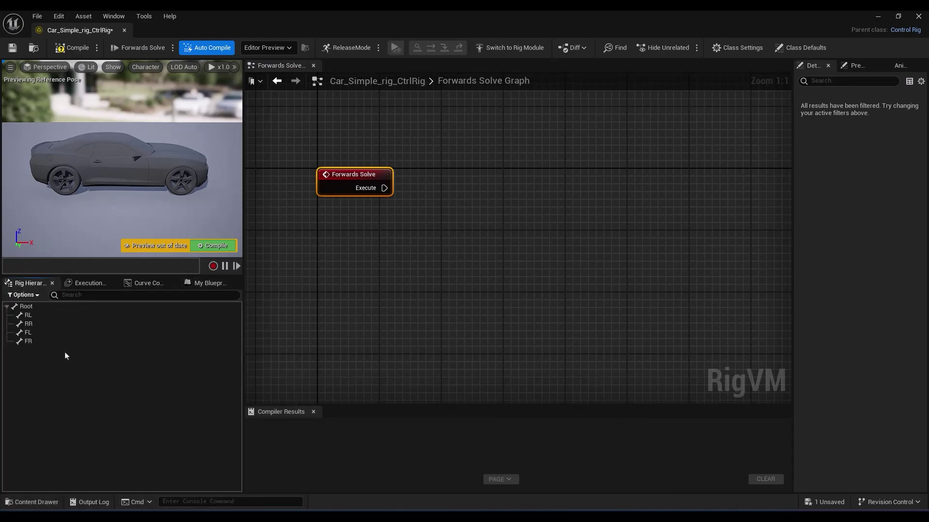
# Add a new control under the Root bone and name it Body
pyautogui.rightClick(27, 307)
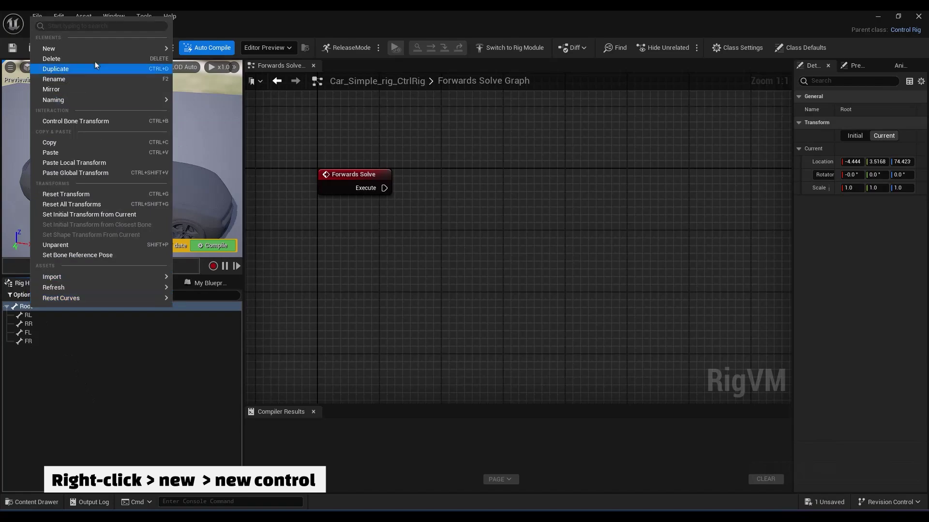
pyautogui.moveTo(96, 49)
pyautogui.click(204, 64)
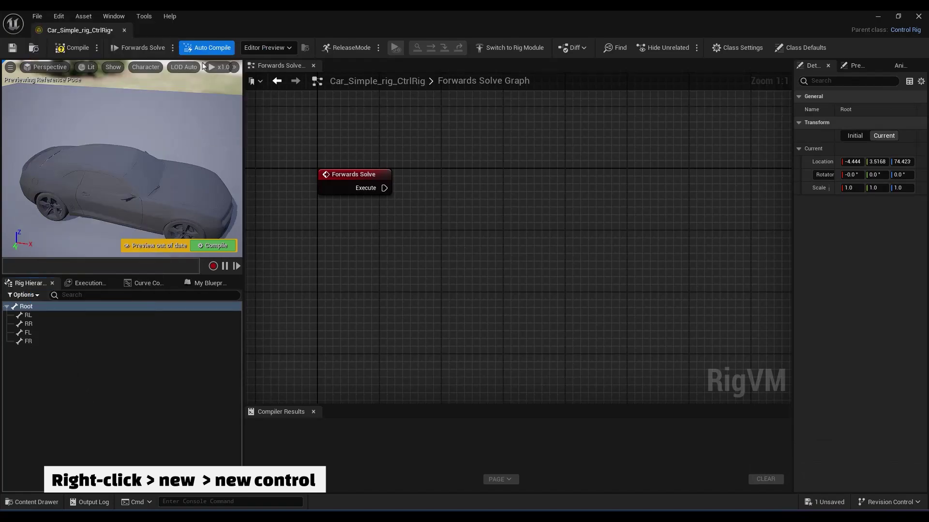
pyautogui.write('Body')
pyautogui.press('Return')
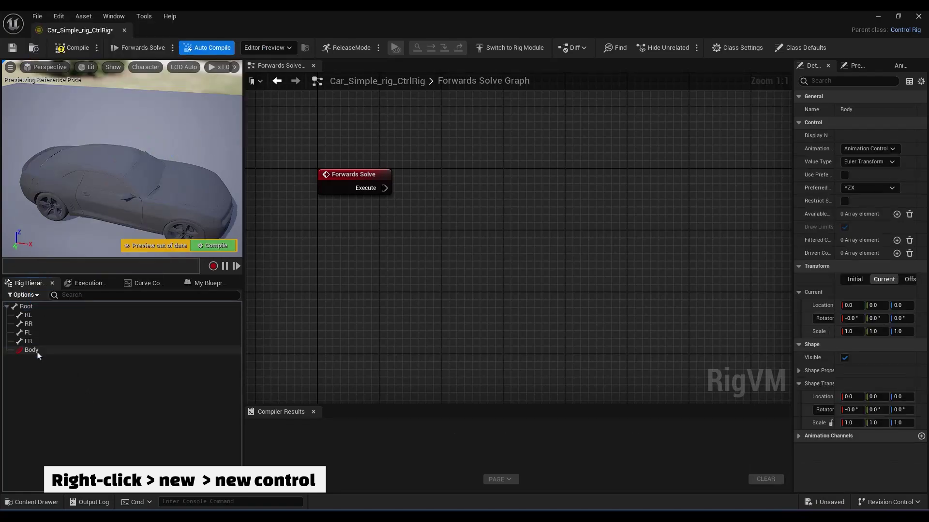
# Add a second control under the Root bone and name it Wheel_Rotation
pyautogui.rightClick(39, 356)
pyautogui.moveTo(96, 49)
pyautogui.click(203, 63)
pyautogui.write('WH')
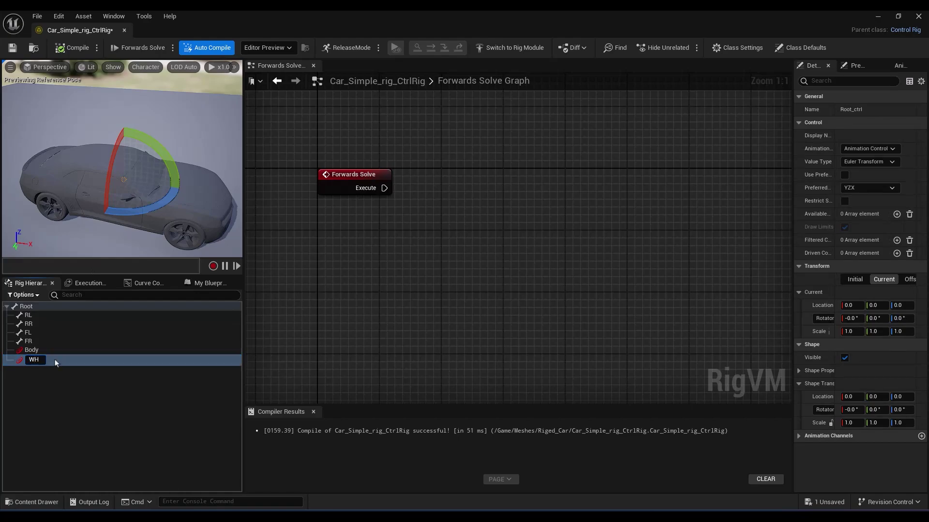
pyautogui.write('eel_Rotation')
pyautogui.press('Return')
# Add a third control under the Root bone and name it Wheel_Steering
pyautogui.rightClick(37, 307)
pyautogui.moveTo(96, 46)
pyautogui.click(203, 62)
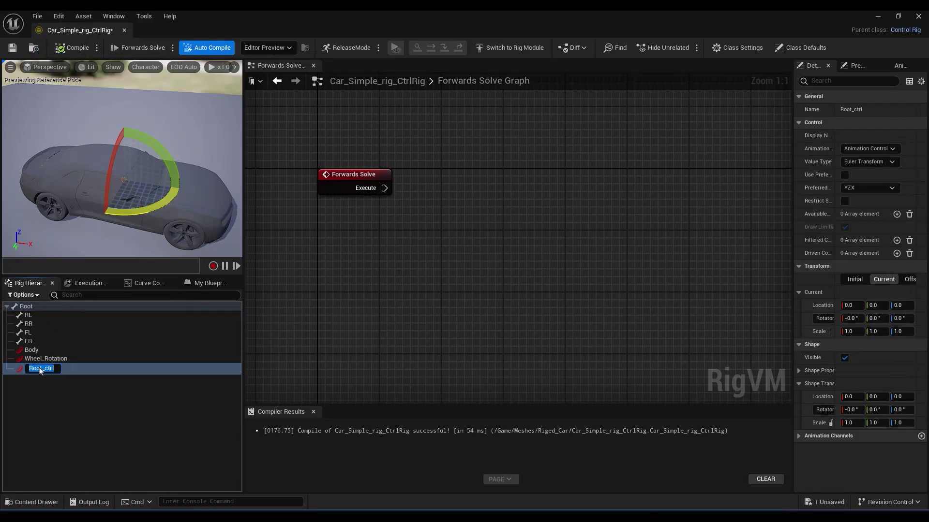
pyautogui.write('Wheel_Steering')
pyautogui.press('Return')
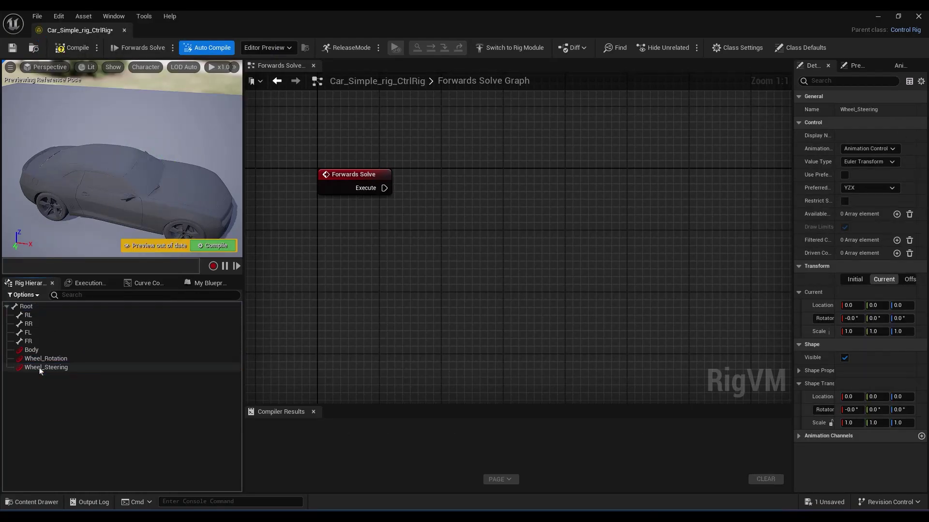
# Set the Body control's shape color to blue
pyautogui.click(32, 352)
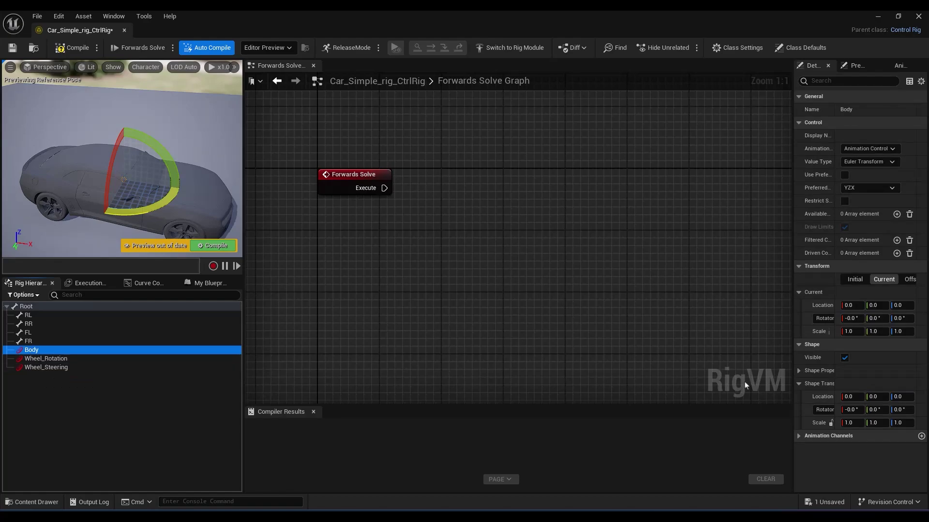
pyautogui.click(799, 371)
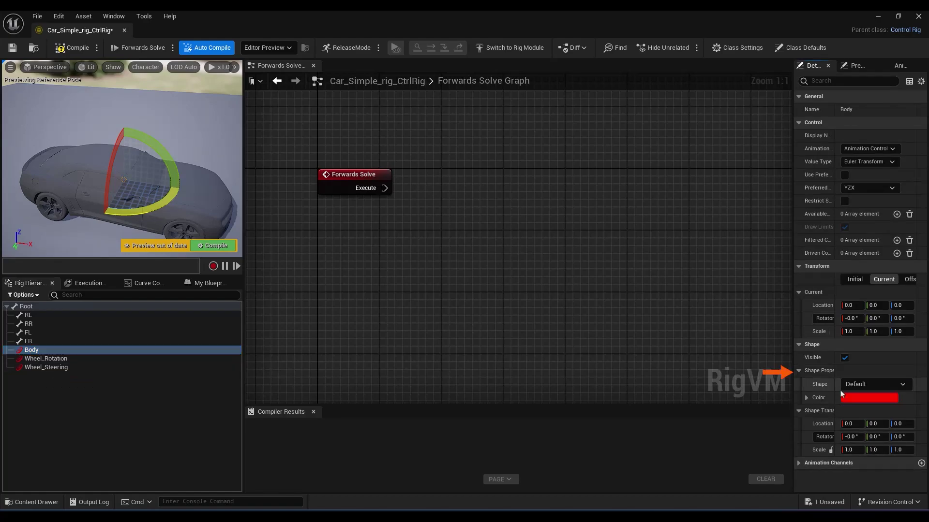
pyautogui.click(857, 400)
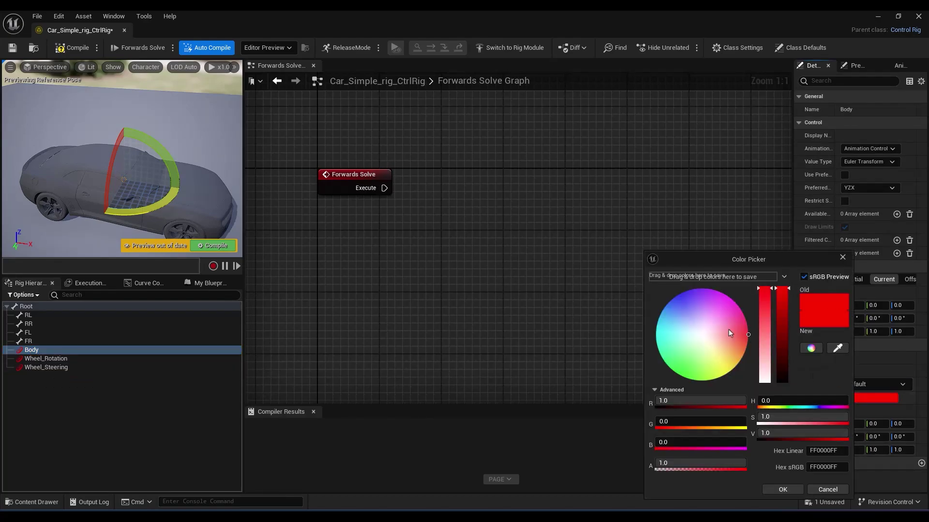
pyautogui.click(668, 302)
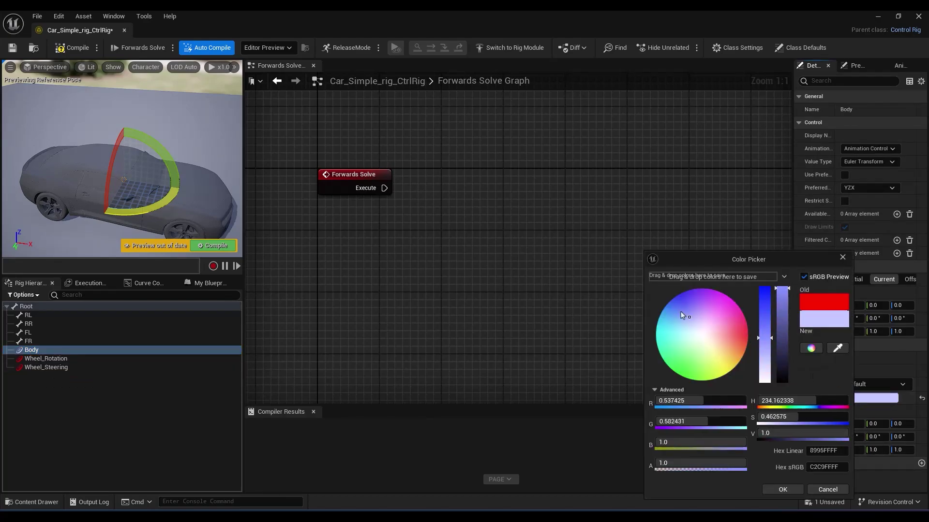
pyautogui.click(780, 491)
# Set the Wheel_Rotation control's shape color to green, about hex sRGB 00FF70FF
pyautogui.click(46, 358)
pyautogui.click(869, 398)
pyautogui.click(656, 370)
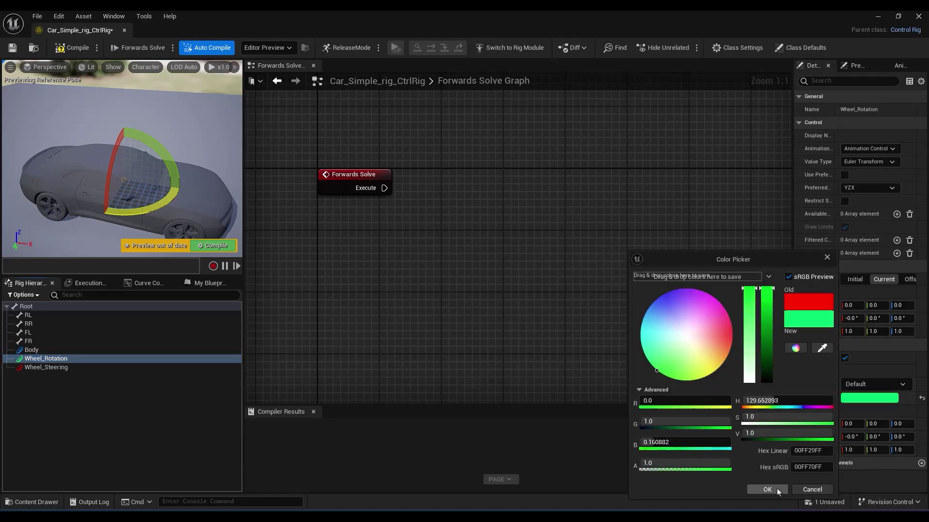
pyautogui.click(767, 489)
# Set the Wheel_Steering control's shape color to yellow
pyautogui.click(46, 367)
pyautogui.click(869, 397)
pyautogui.click(707, 373)
pyautogui.click(767, 490)
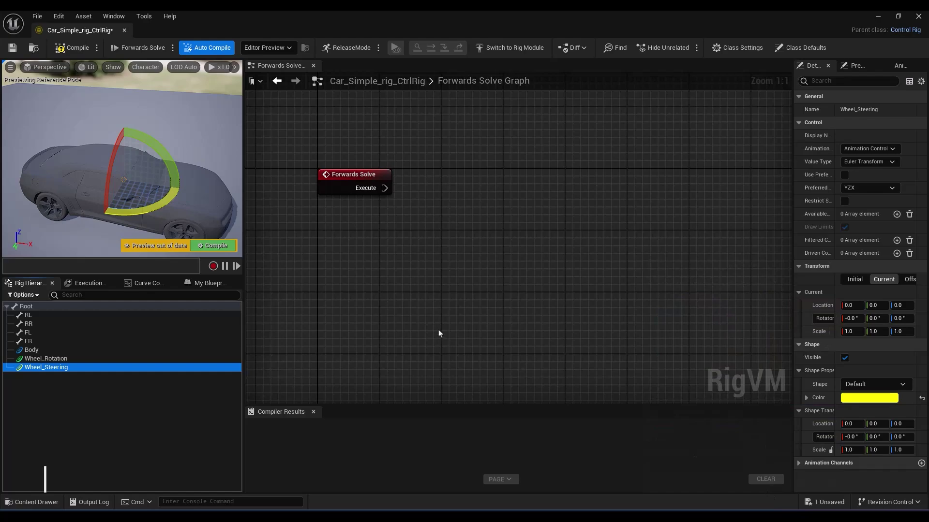
# Add a new null outside the Root bone in the rig hierarchy and name it Controllers
pyautogui.click(106, 421)
pyautogui.rightClick(80, 424)
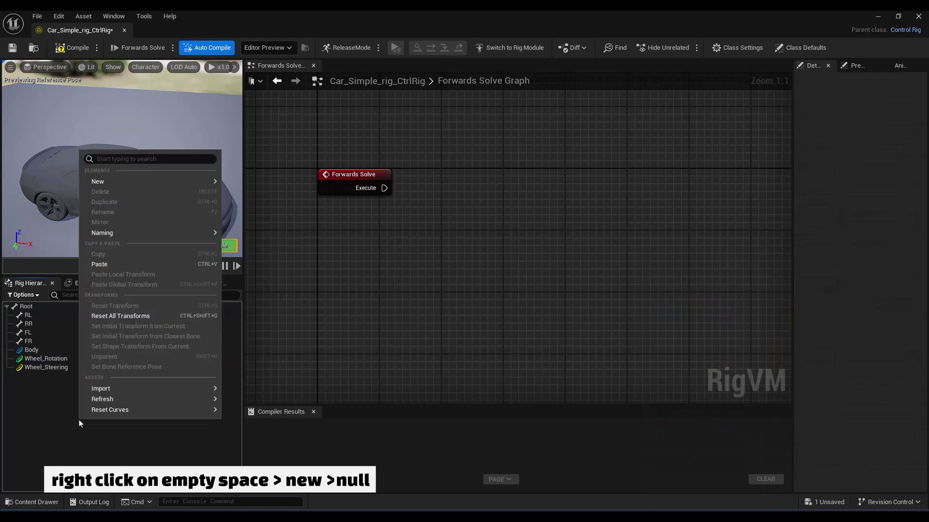
pyautogui.moveTo(159, 179)
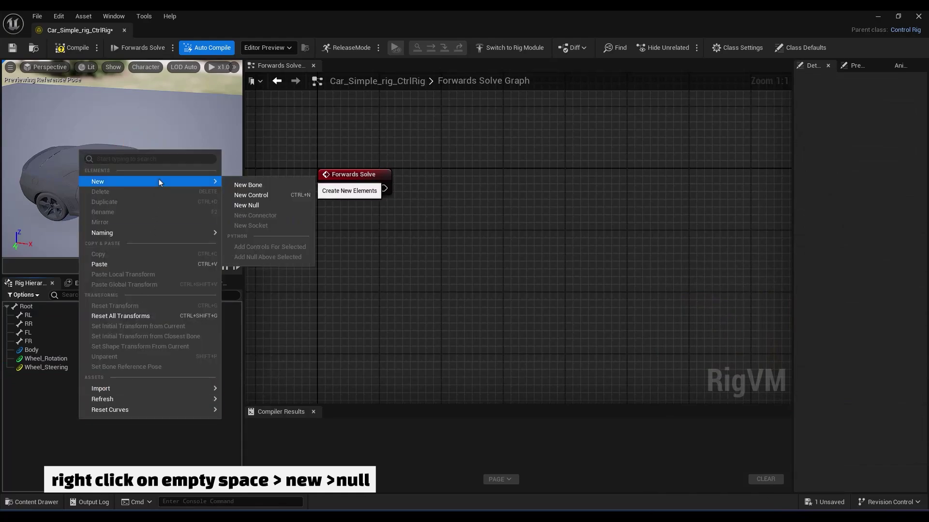
pyautogui.click(252, 205)
pyautogui.doubleClick(41, 378)
pyautogui.write('C')
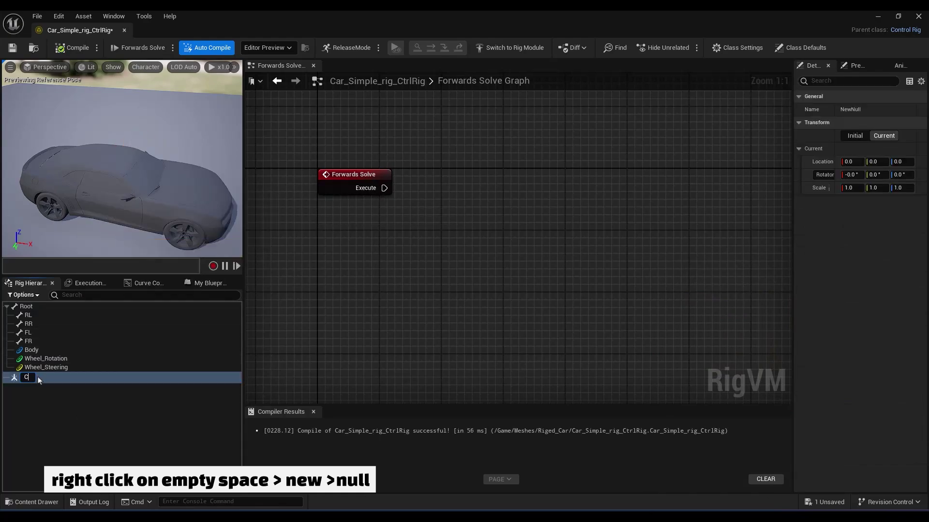
pyautogui.write('ontrollers')
pyautogui.press('Return')
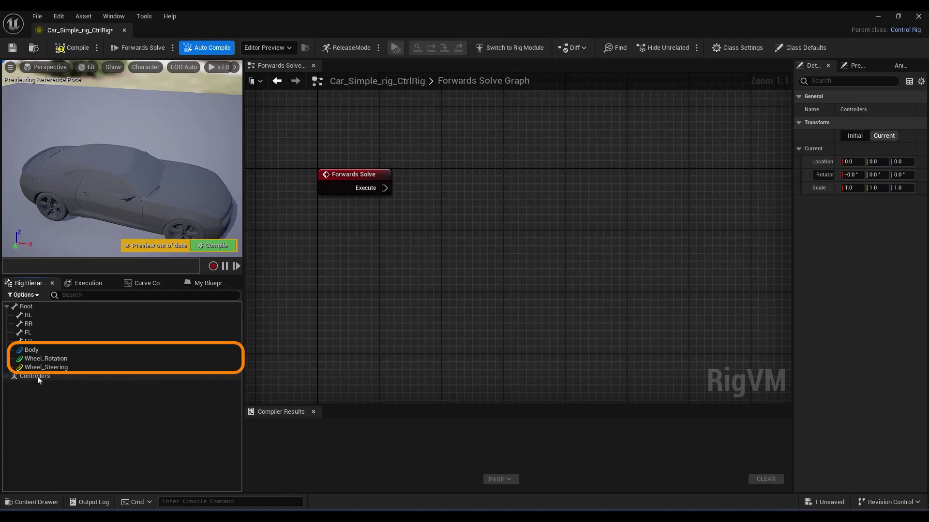
# Parent the Body, Wheel_Rotation and Wheel_Steering controls to the Controllers null
pyautogui.click(29, 349)
pyautogui.keyDown('shift'); pyautogui.click(34, 367); pyautogui.keyUp('shift')
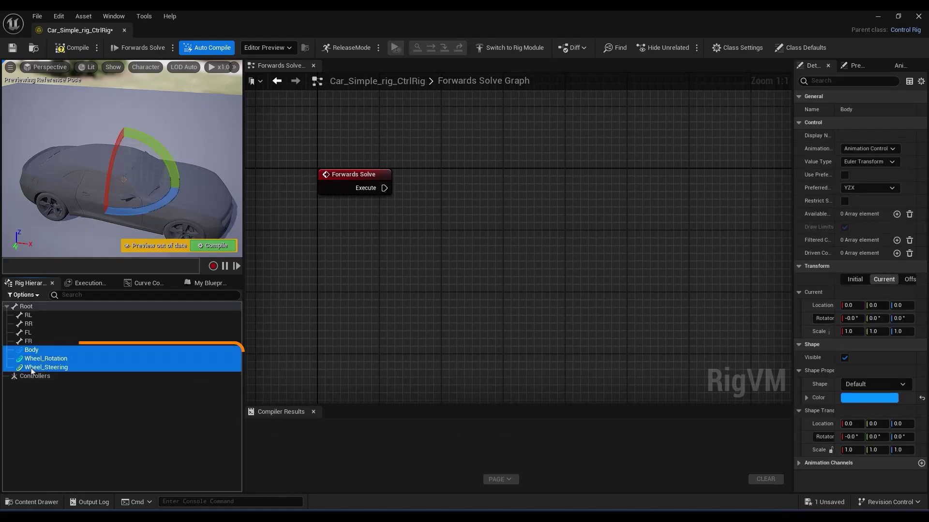
pyautogui.moveTo(35, 378); pyautogui.dragTo(34, 380)
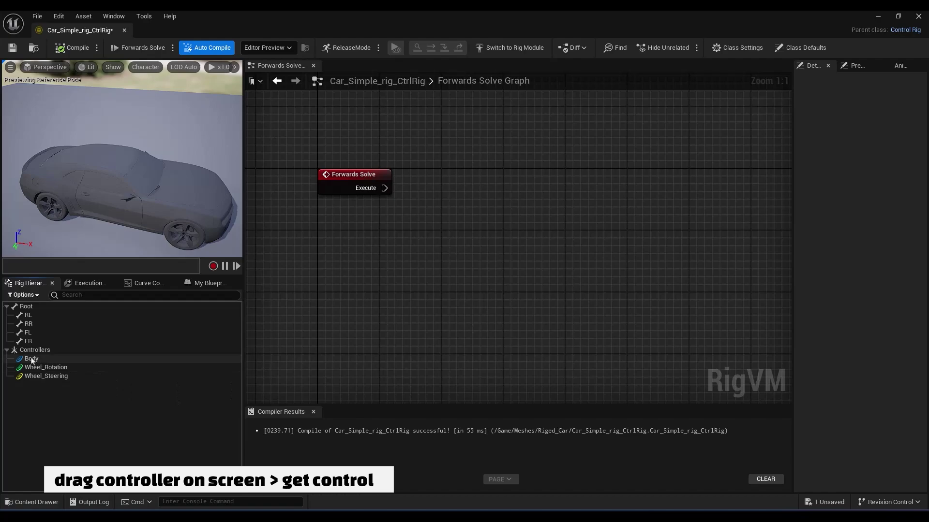
# Add a Get Transform node for the Body control and an Offset Transform node for the Root bone to the Forwards Solve graph
pyautogui.click(49, 359)
pyautogui.moveTo(151, 358); pyautogui.dragTo(467, 217)
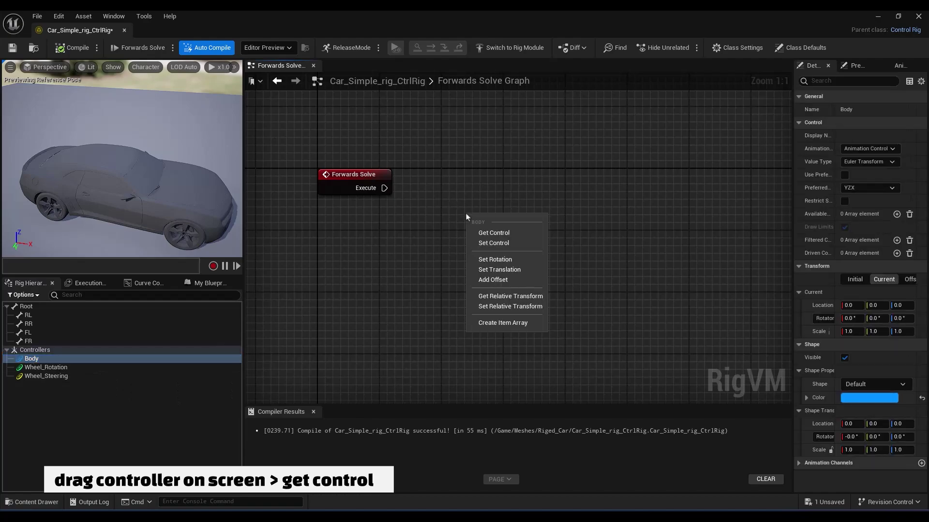
pyautogui.click(496, 233)
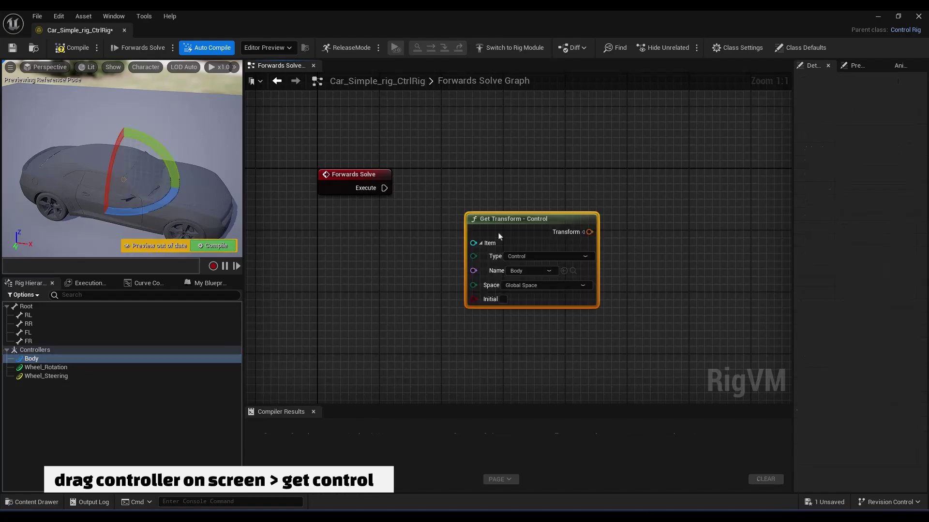
pyautogui.moveTo(498, 236); pyautogui.dragTo(362, 253, button='right')
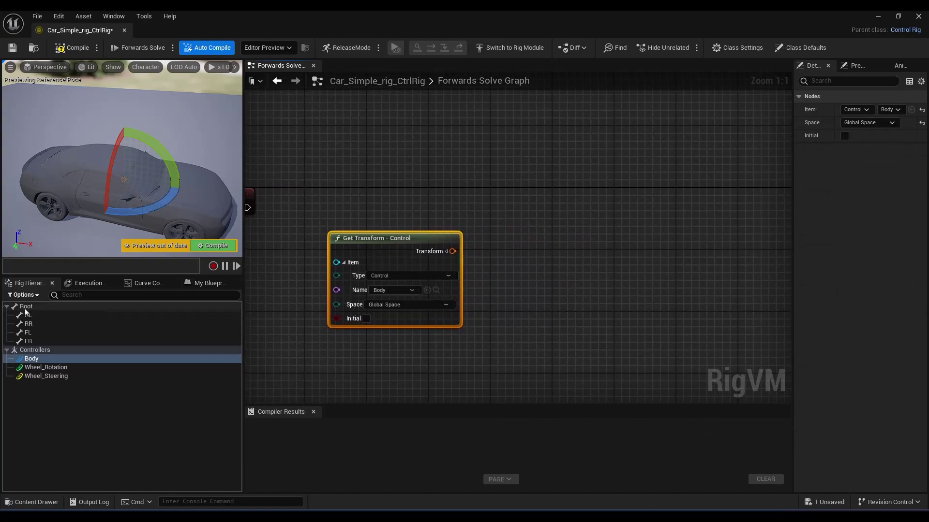
pyautogui.moveTo(26, 307); pyautogui.dragTo(556, 152)
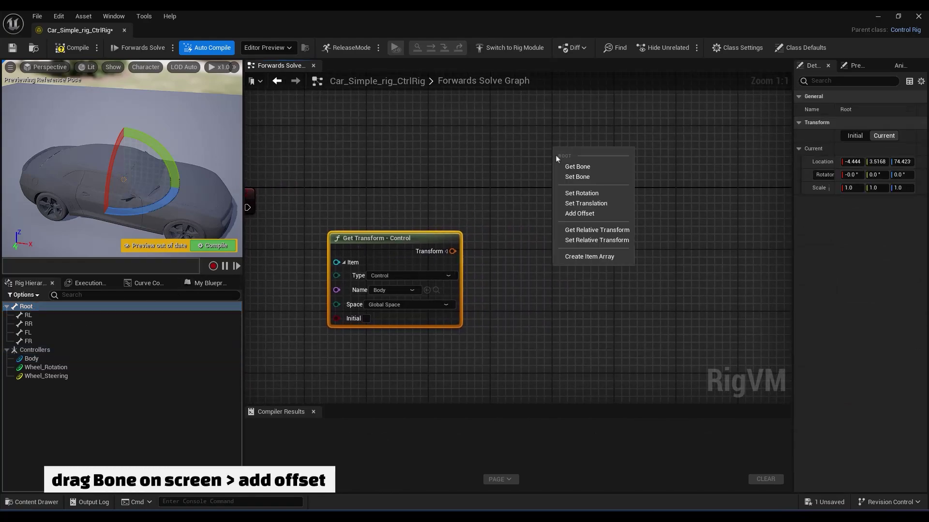
pyautogui.click(585, 215)
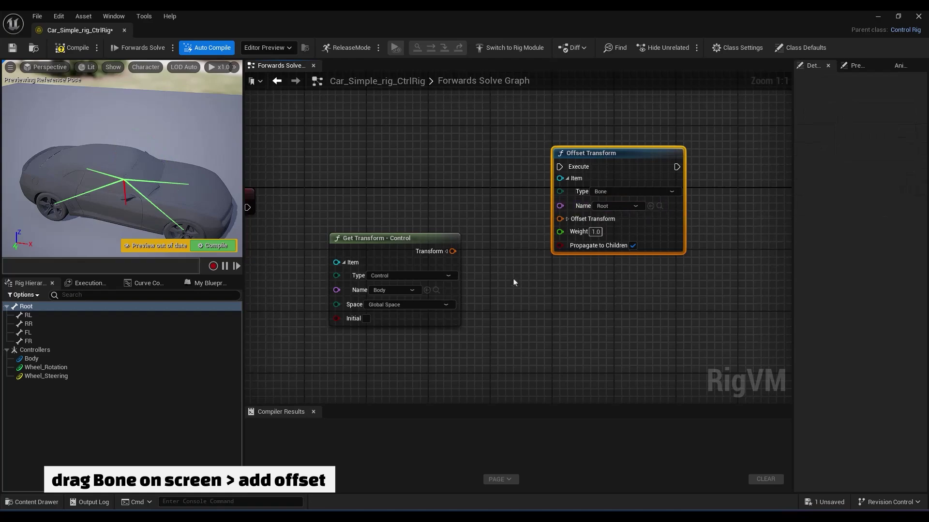
# Connect the Body control's Rotation output to the Offset Transform's Rotation input, and link Forwards Solve to the Offset Transform's Execute
pyautogui.click(446, 252)
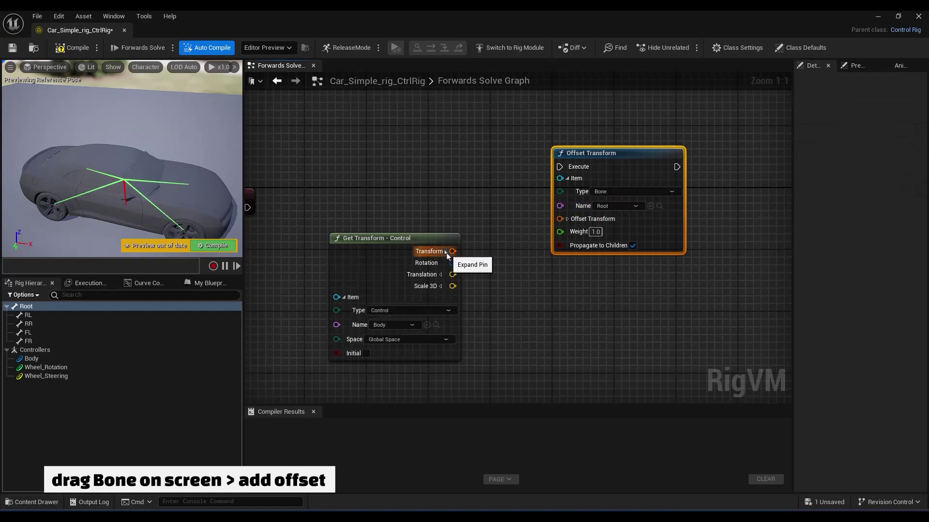
pyautogui.click(568, 220)
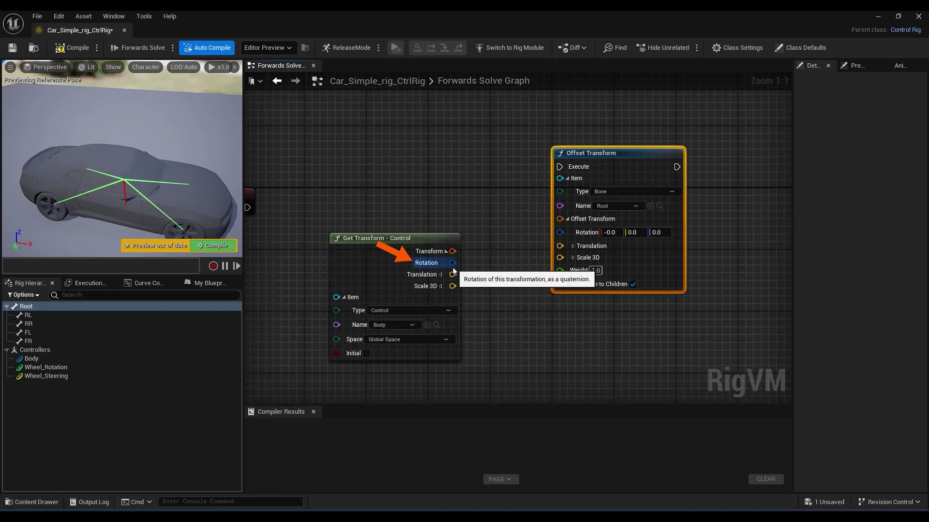
pyautogui.moveTo(452, 262); pyautogui.dragTo(560, 232)
pyautogui.moveTo(474, 212); pyautogui.dragTo(464, 193, button='right')
pyautogui.moveTo(303, 207); pyautogui.dragTo(614, 167)
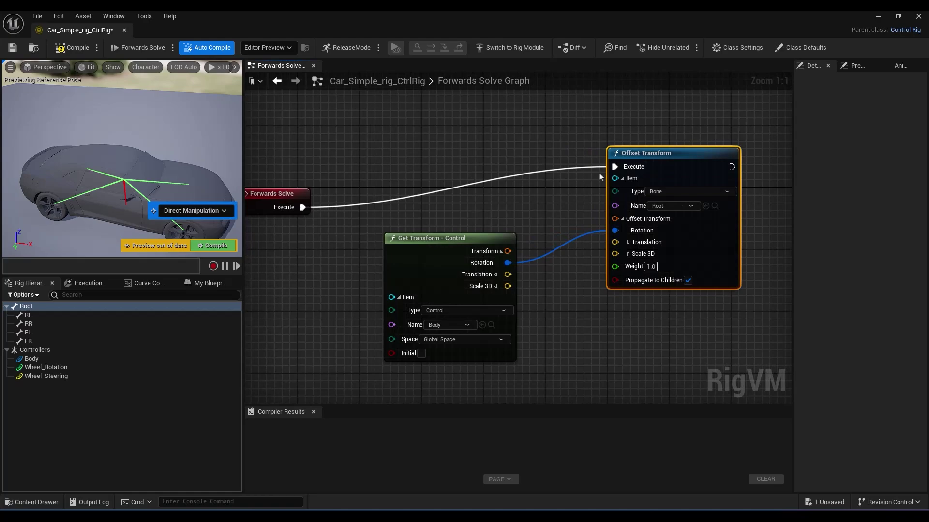
# Test-rotate the Body control in the preview and undo the rotation
pyautogui.click(53, 361)
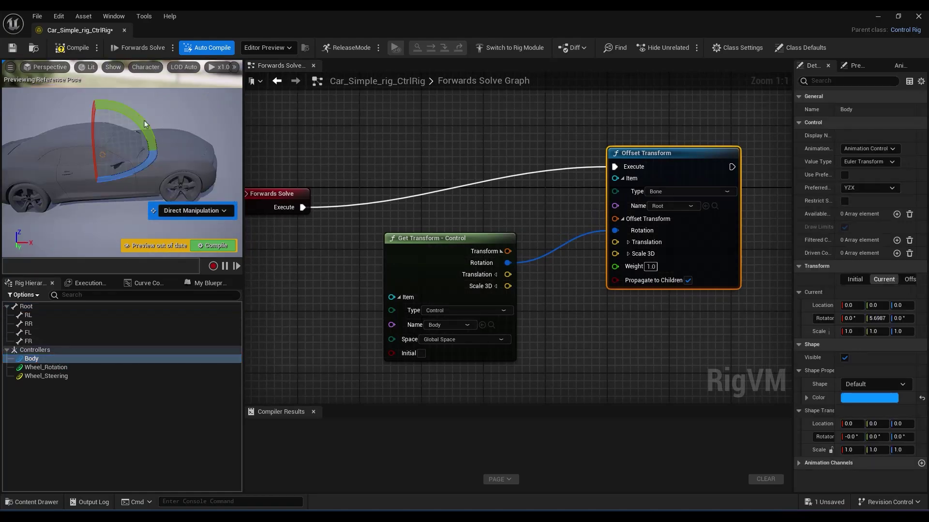
pyautogui.moveTo(147, 125)
pyautogui.mouseDown()
pyautogui.moveTo(154, 138)
pyautogui.moveTo(137, 126)
pyautogui.mouseUp()
pyautogui.hotkey('ctrl', 'z')
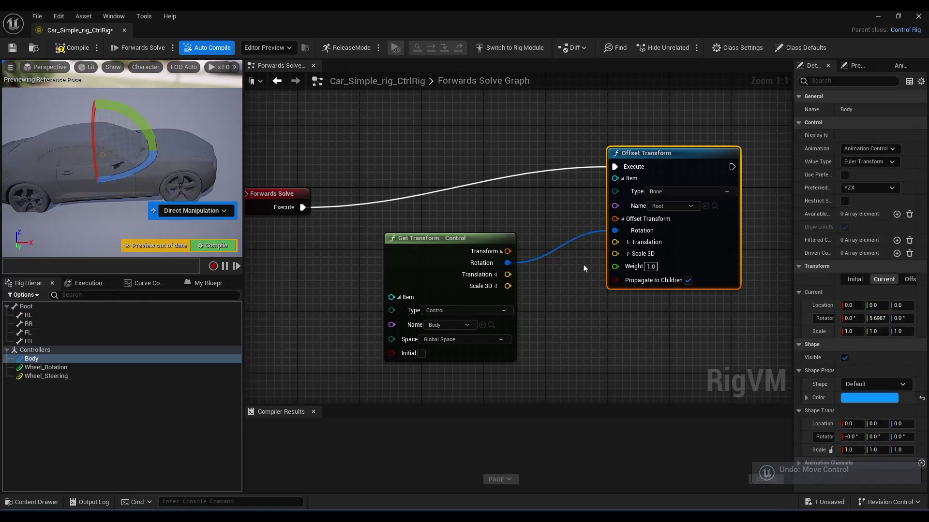
# Turn off Propagate to Children on the Root bone's Offset Transform node and test-rotate the Body control again
pyautogui.click(686, 283)
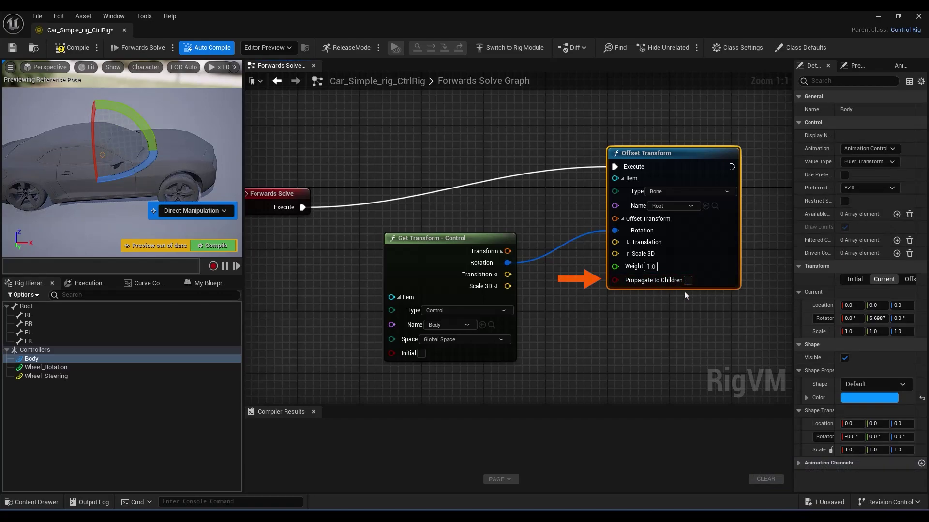
pyautogui.moveTo(137, 116); pyautogui.dragTo(140, 119)
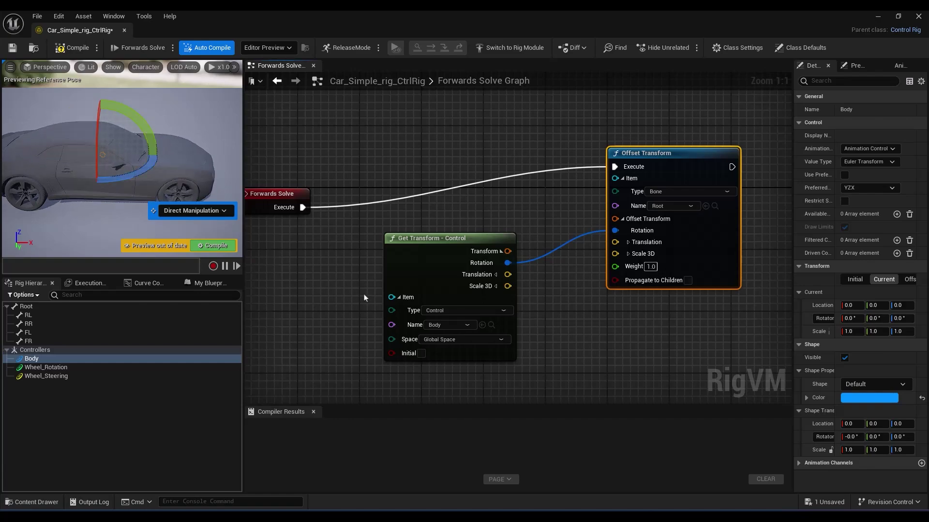
pyautogui.moveTo(364, 295); pyautogui.dragTo(396, 287, button='right')
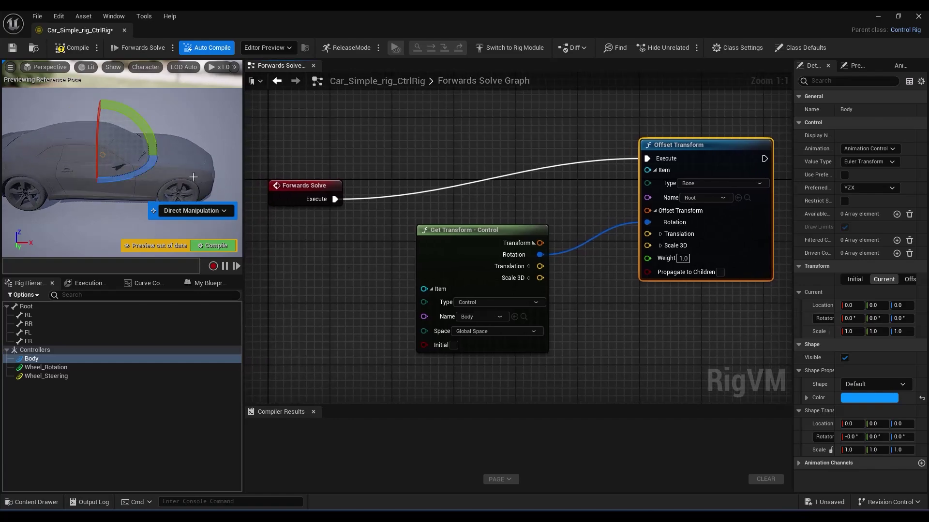
pyautogui.moveTo(193, 171)
pyautogui.keyDown('alt'); pyautogui.mouseDown()
pyautogui.moveTo(190, 157)
pyautogui.moveTo(195, 169)
pyautogui.moveTo(186, 167)
pyautogui.mouseUp(); pyautogui.keyUp('alt')
pyautogui.click(193, 170)
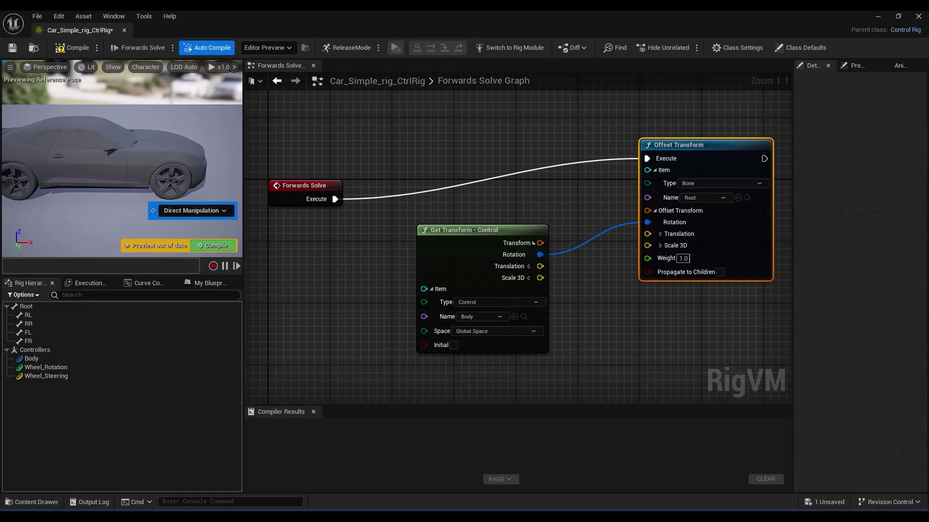
pyautogui.keyDown('alt'); pyautogui.moveTo(186, 167); pyautogui.dragTo(220, 179, button='middle'); pyautogui.keyUp('alt')
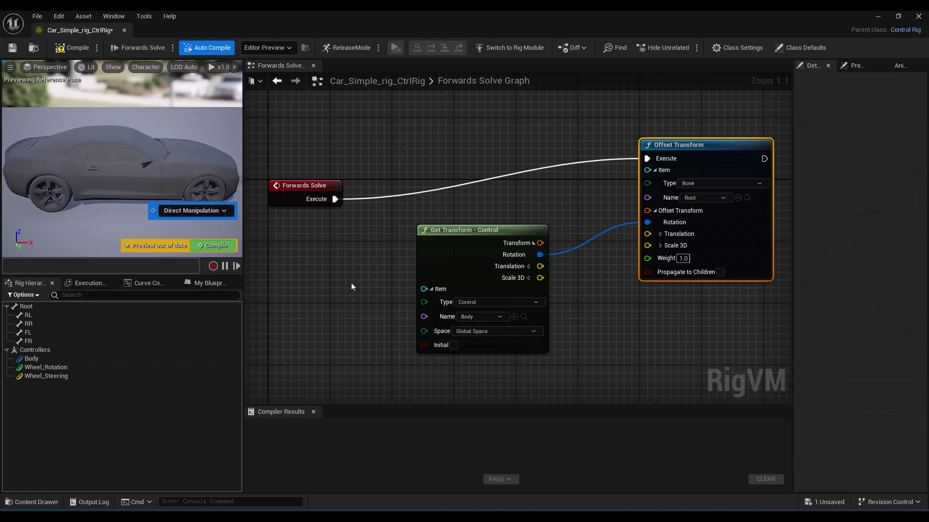
pyautogui.scroll(-1, 352, 286)
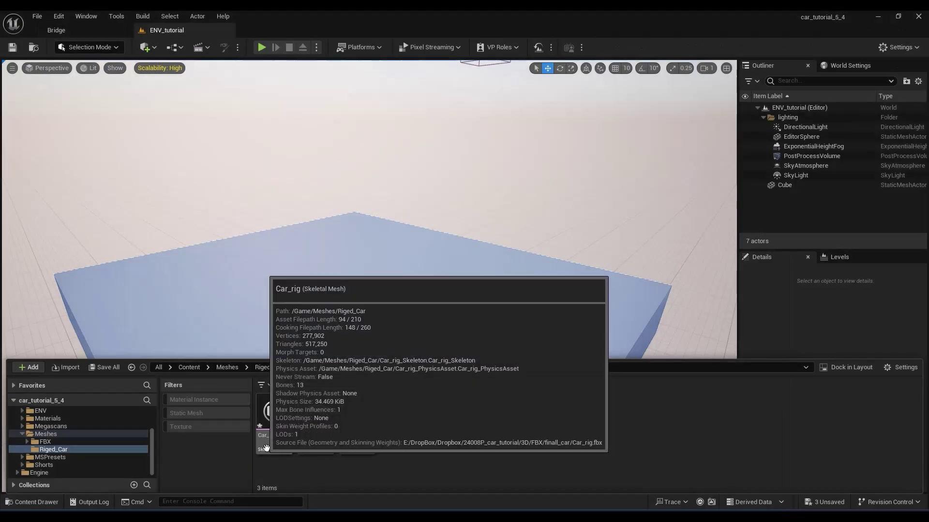
# Open the Car_rig_PhysicsAsset and re-generate the Body_B collision as a Multi Convex Hull
pyautogui.doubleClick(320, 432)
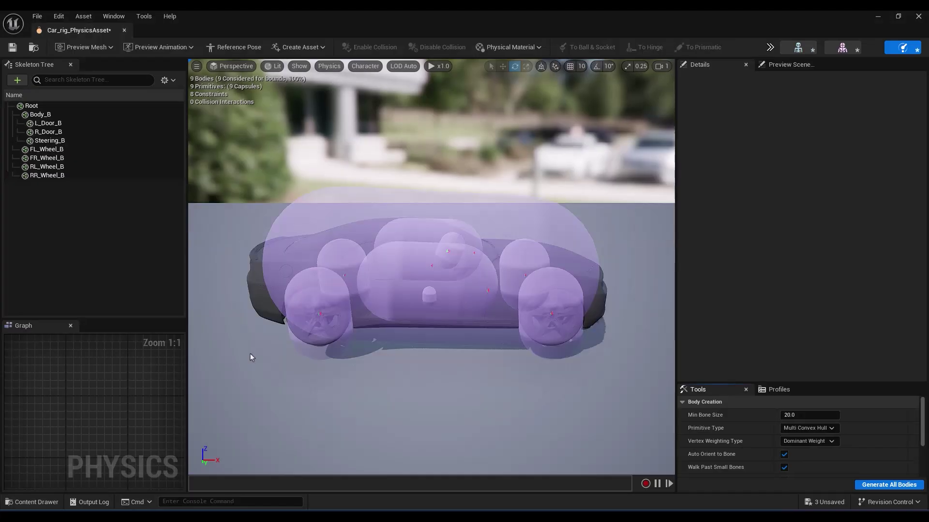
pyautogui.click(46, 118)
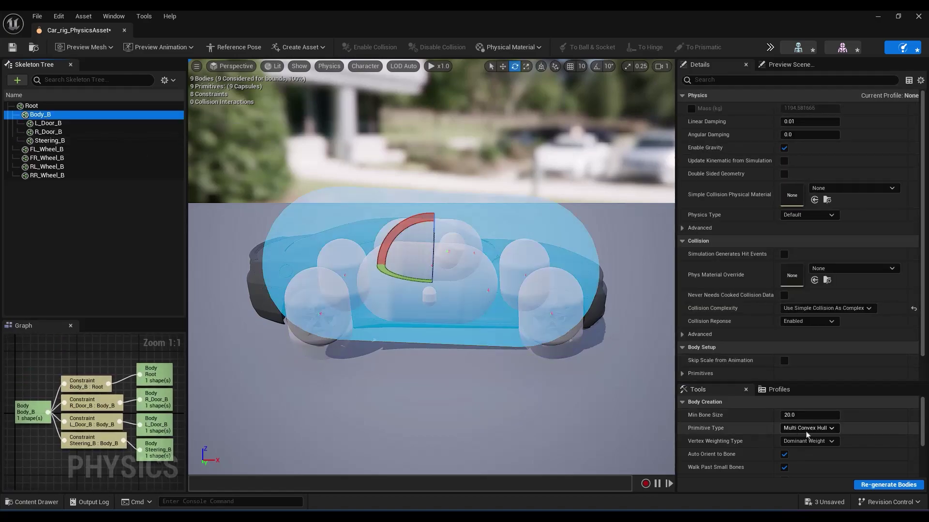
pyautogui.click(875, 488)
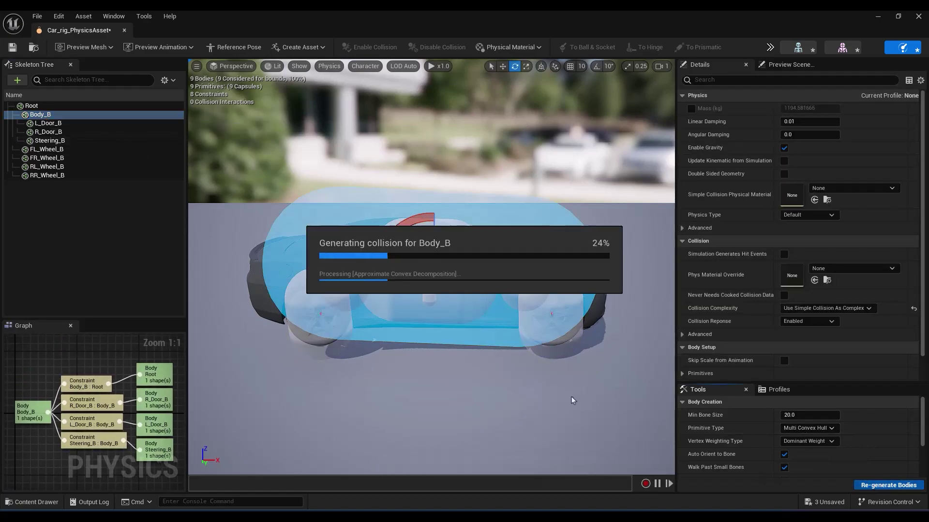
# Re-generate the collision bodies of the four wheel bones, FL_Wheel_B through RR_Wheel_B, with the Sphere primitive type
pyautogui.click(47, 150)
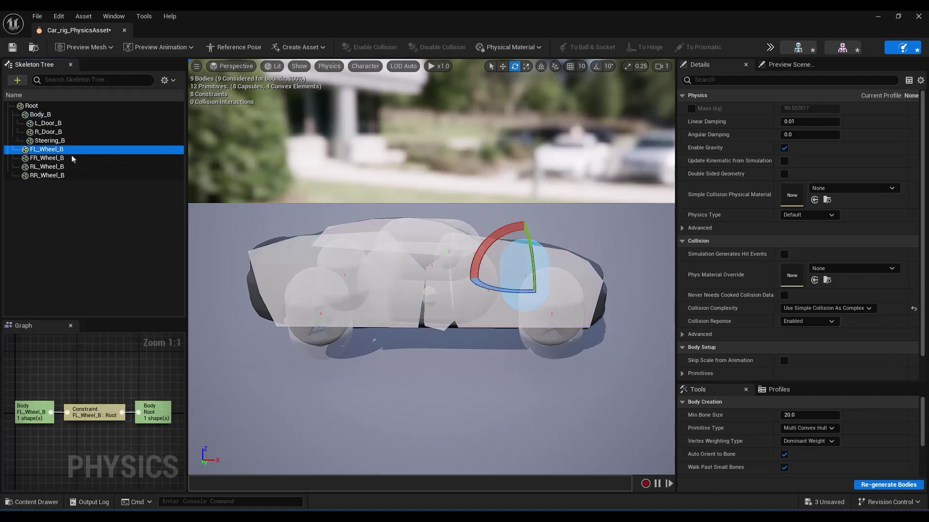
pyautogui.keyDown('shift'); pyautogui.click(47, 175); pyautogui.keyUp('shift')
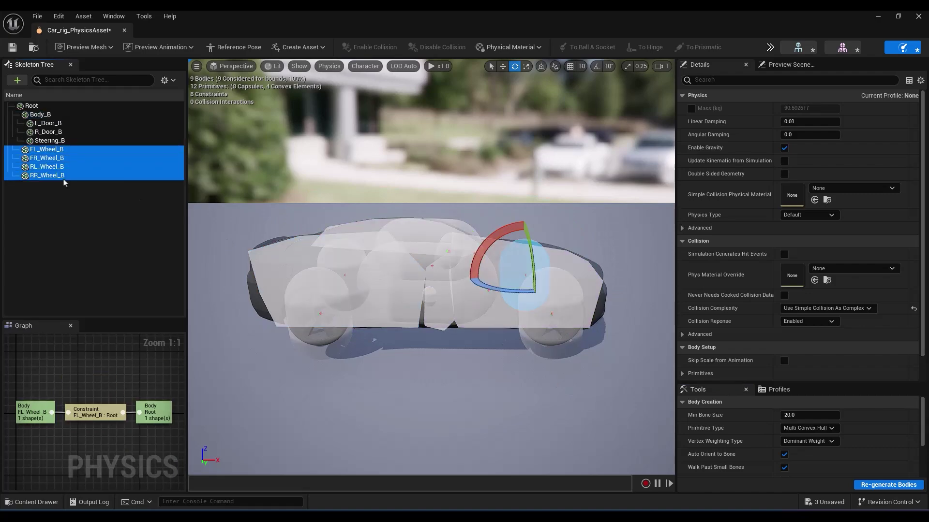
pyautogui.click(830, 428)
pyautogui.click(807, 458)
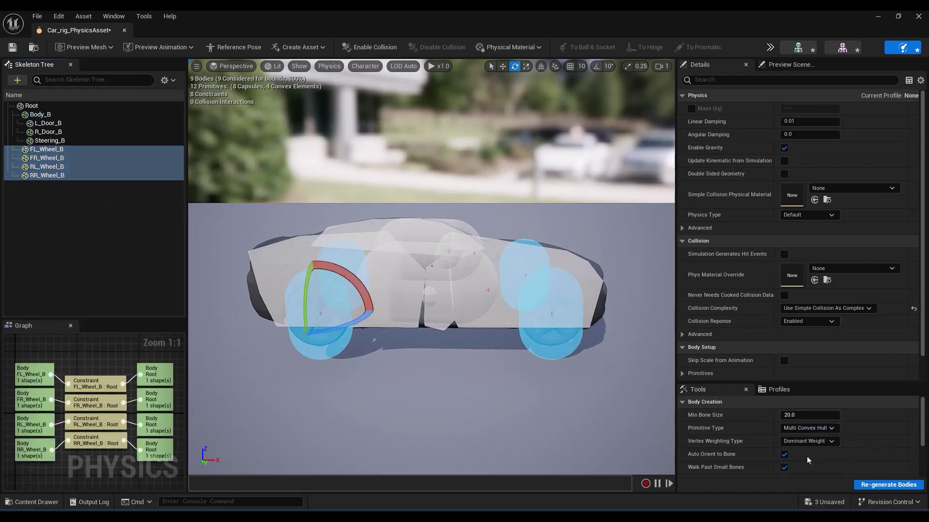
pyautogui.click(872, 488)
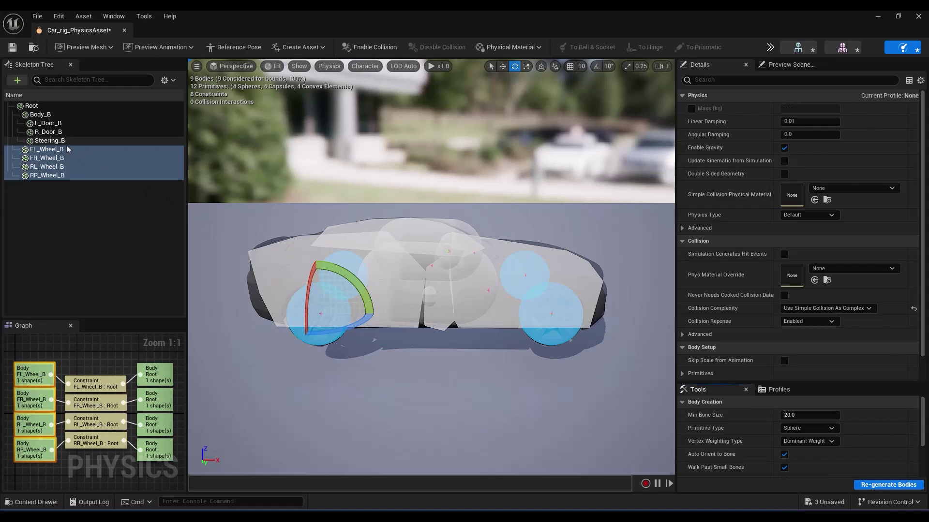
# Re-generate the L_Door_B and R_Door_B collision bodies with the Multi Convex Hull primitive type
pyautogui.click(56, 123)
pyautogui.keyDown('shift'); pyautogui.click(56, 133); pyautogui.keyUp('shift')
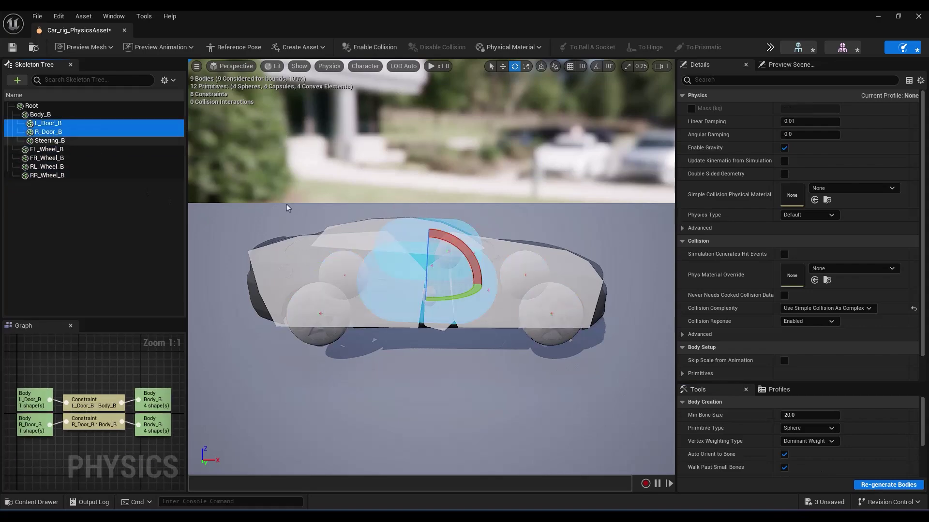
pyautogui.click(825, 428)
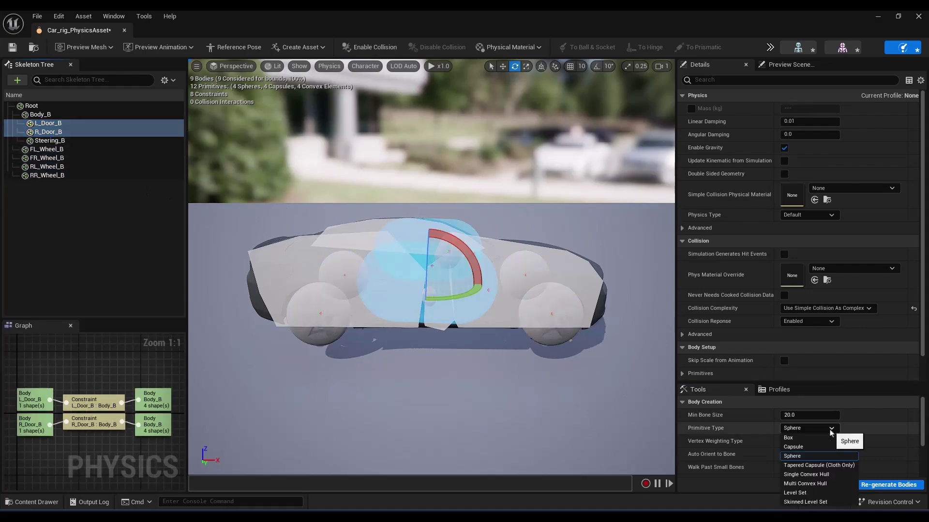
pyautogui.click(819, 484)
pyautogui.click(890, 486)
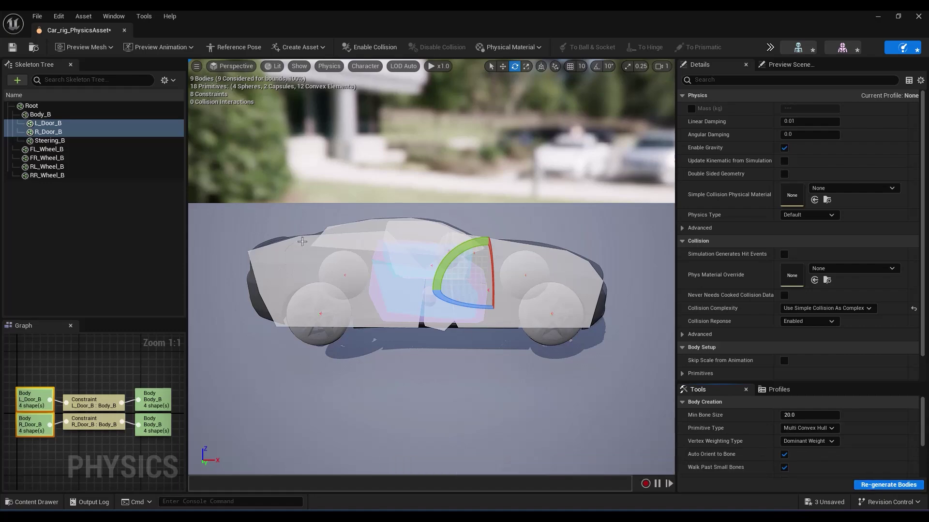
# Re-generate the Steering_B collision body with the Sphere primitive type
pyautogui.click(51, 141)
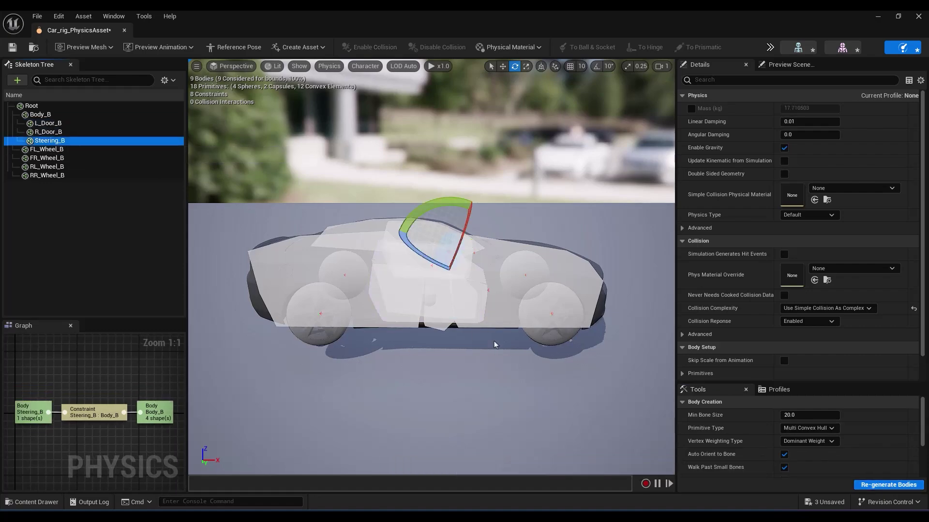
pyautogui.click(810, 429)
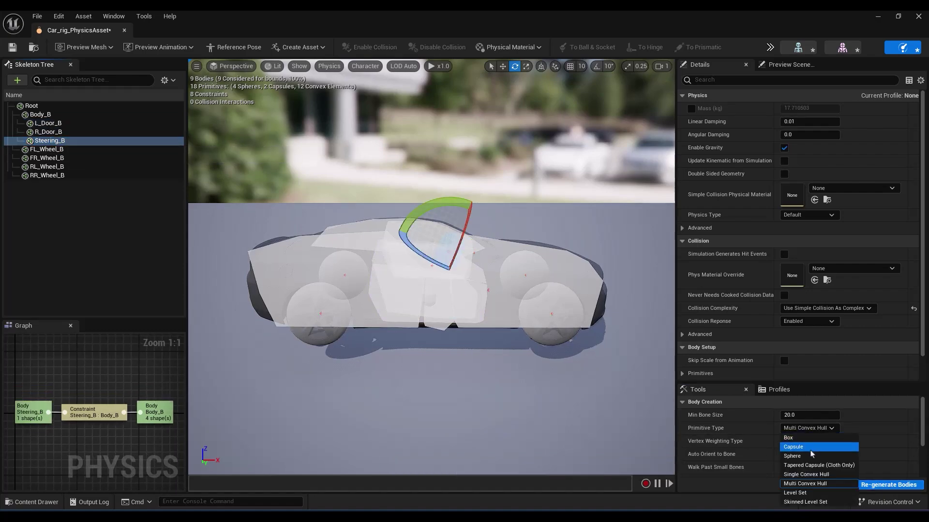
pyautogui.click(811, 456)
pyautogui.click(888, 485)
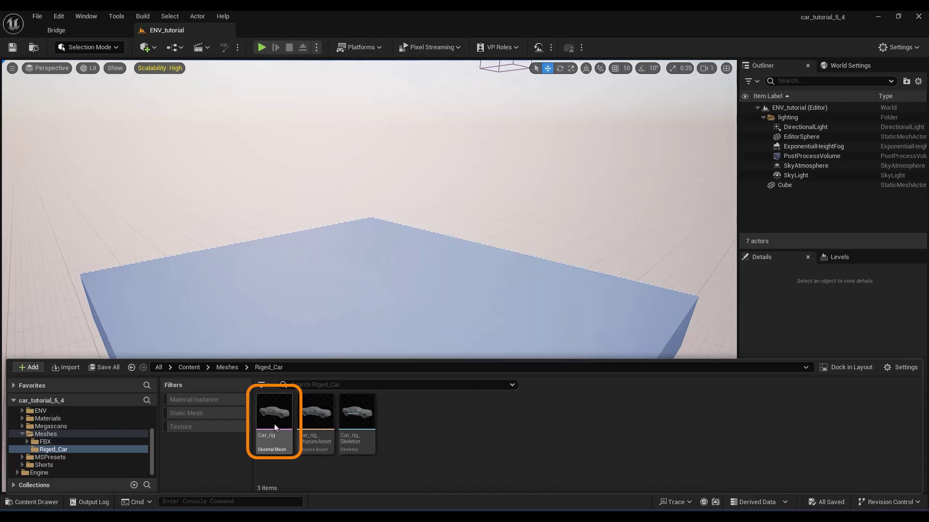
# Open the Car_rig skeletal mesh and assign MI_Plastic_Leather_Coarse to Element 12 and MI_CarPaint_Black to Element 15
pyautogui.doubleClick(273, 423)
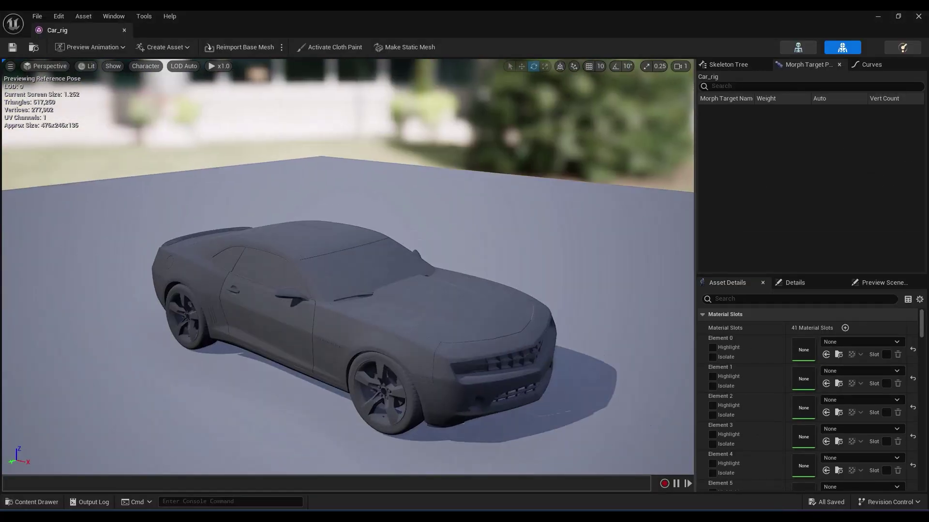
pyautogui.click(713, 412)
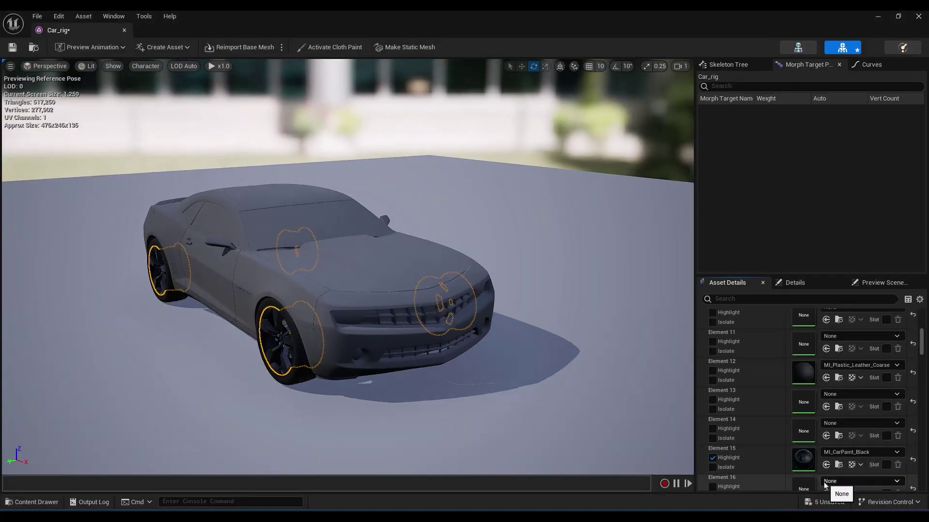
pyautogui.hotkey('ctrl', 'space')
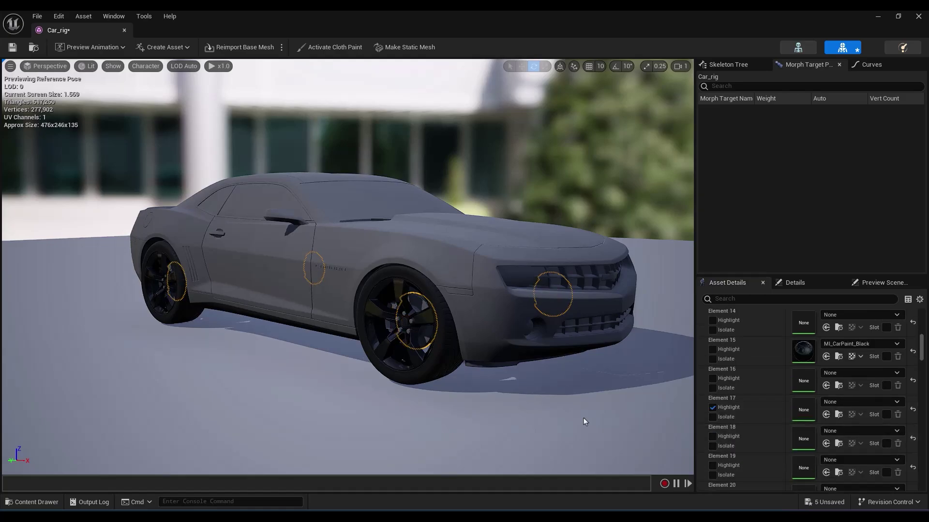
# Assign MI_Plastic_Leather_Coarse to Elements 16 to 18, MI_Plastic_Smooth to Element 20, and MI_CarPaint_Orange to Elements 21 and 22
pyautogui.click(713, 379)
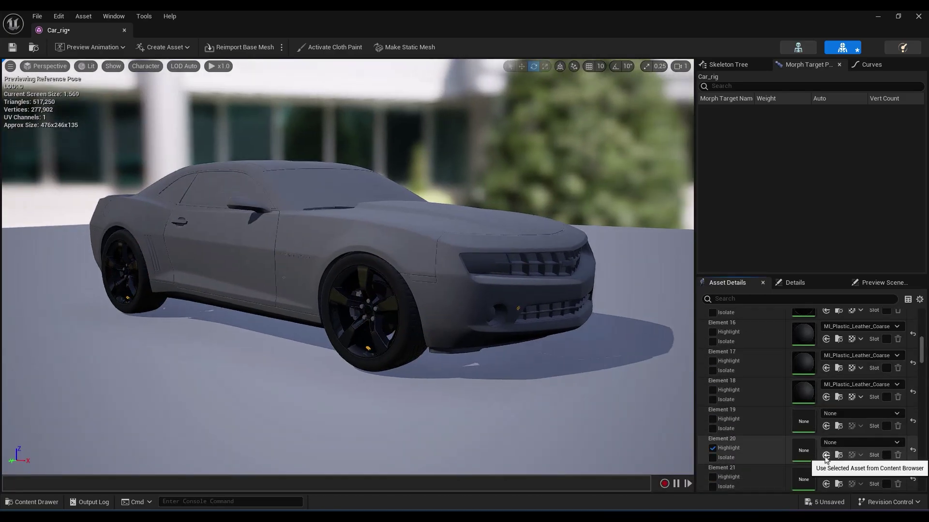
pyautogui.scroll(1, 717, 354)
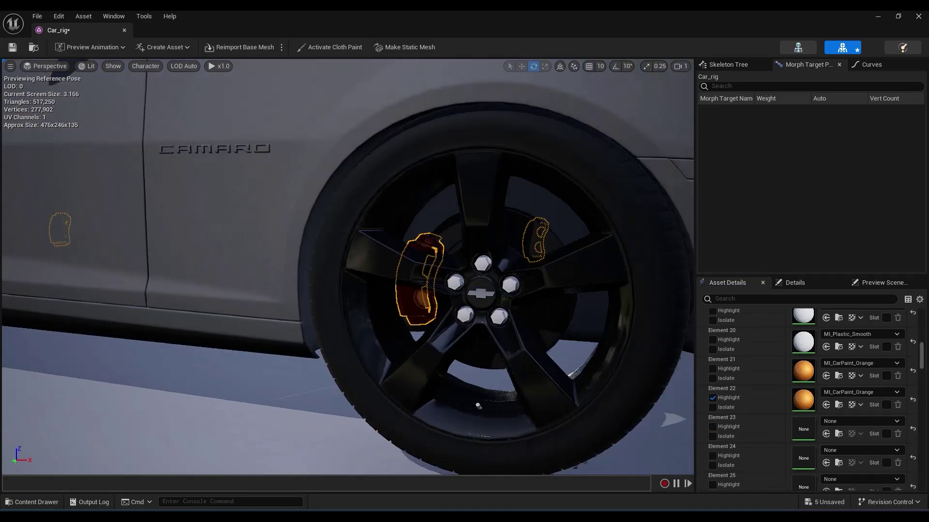
pyautogui.click(825, 405)
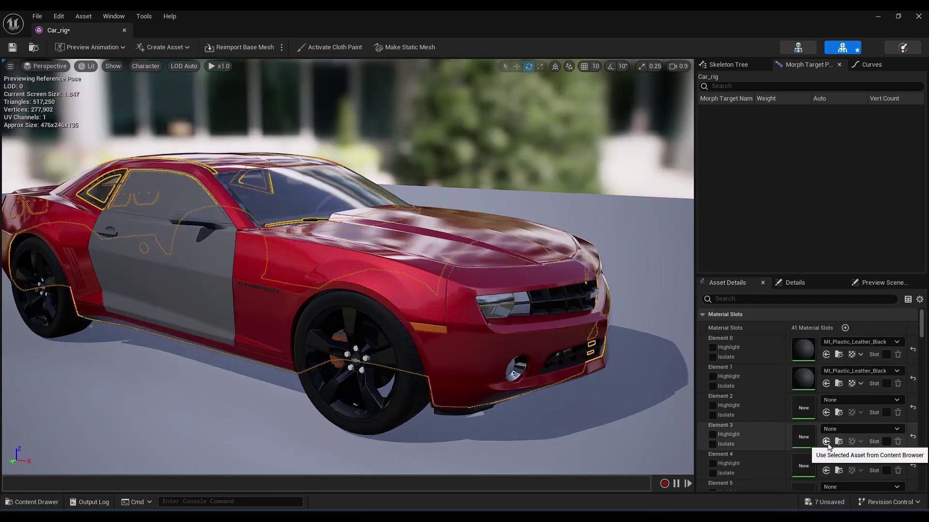
# Assign MI_CarPaint_Red to Elements 3 and 5 of the Car_rig skeletal mesh
pyautogui.click(825, 442)
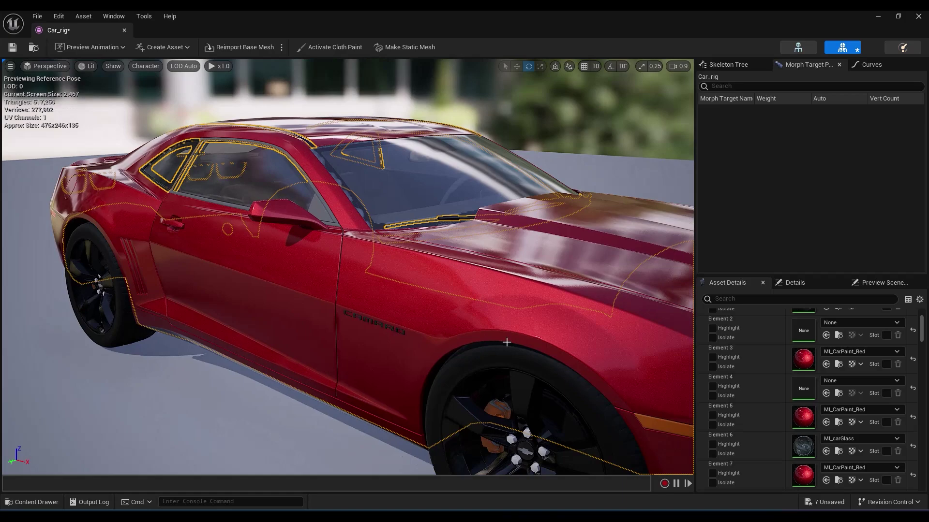
pyautogui.scroll(5, 712, 326)
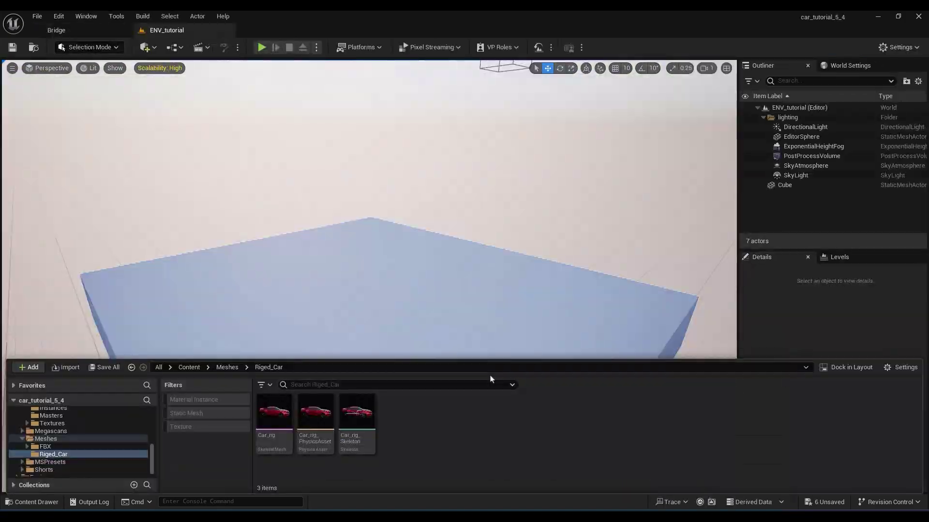
# Create a Control Rig from the Car_rig skeletal mesh in the Riged_Car folder and open it for editing
pyautogui.rightClick(274, 413)
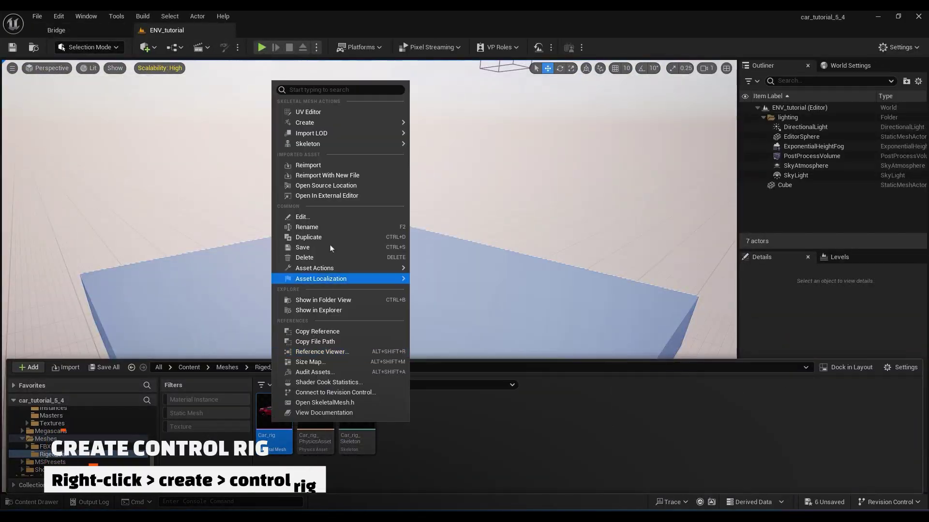
pyautogui.moveTo(346, 128)
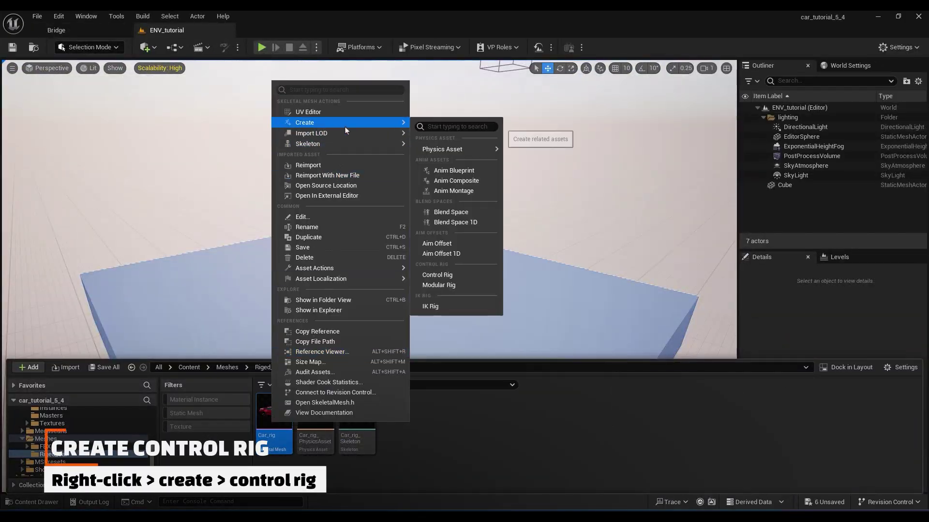
pyautogui.click(472, 274)
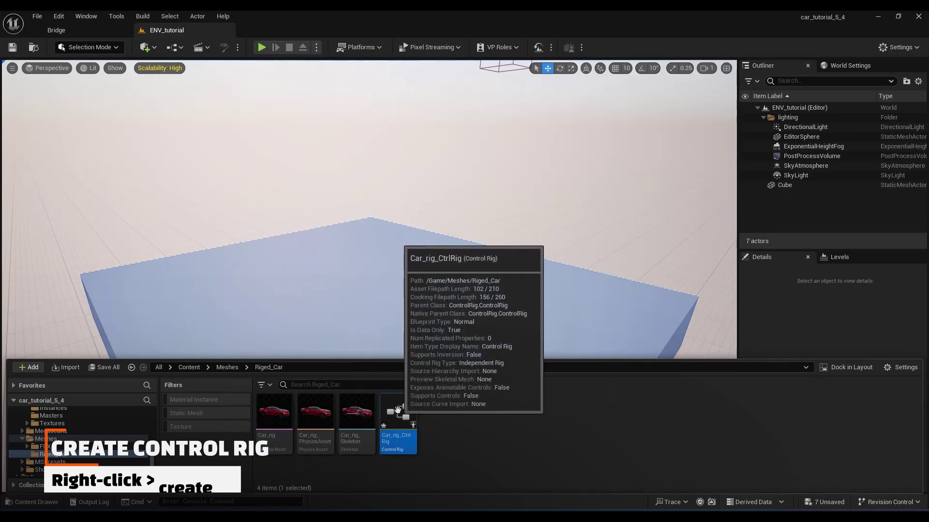
pyautogui.doubleClick(406, 409)
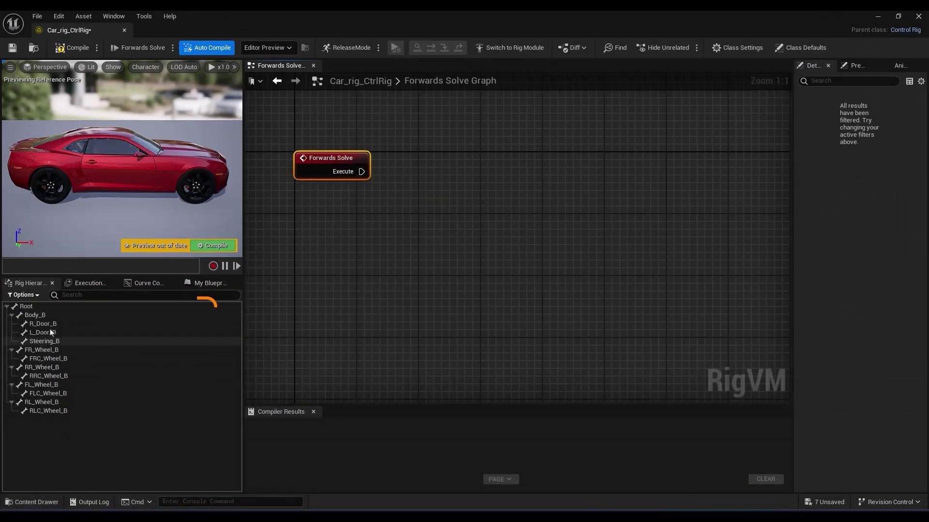
# Collapse the Body_B bone and the four wheel bones in the rig hierarchy
pyautogui.click(11, 315)
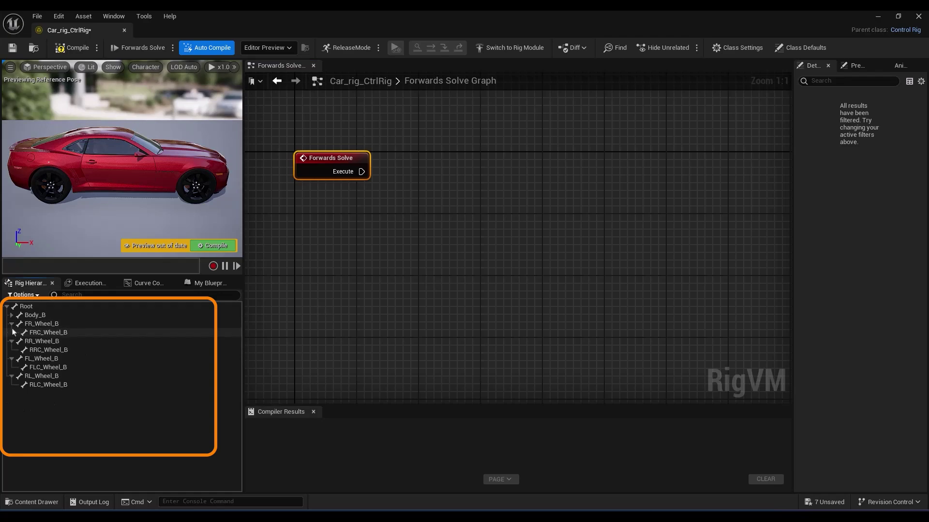
pyautogui.click(11, 323)
pyautogui.click(12, 332)
pyautogui.click(11, 341)
pyautogui.click(11, 350)
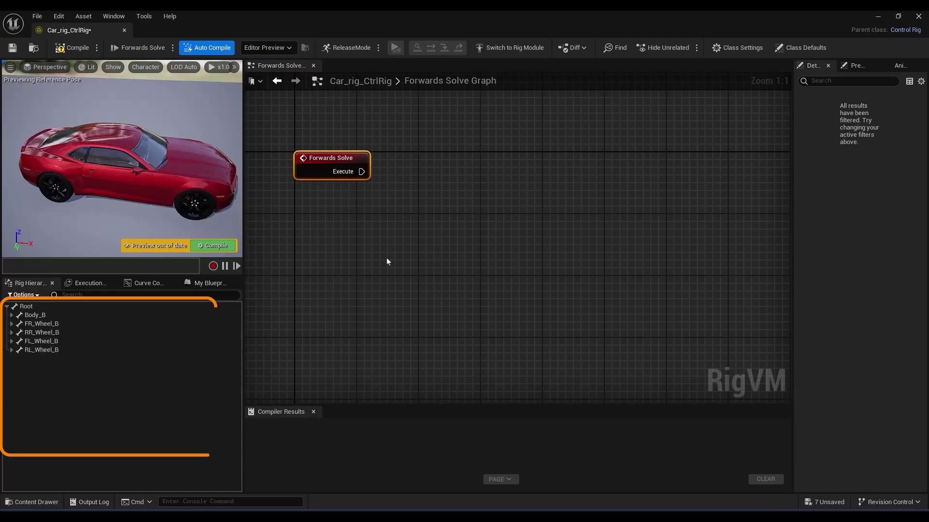
# Add a new control named Body under the Root bone
pyautogui.rightClick(24, 307)
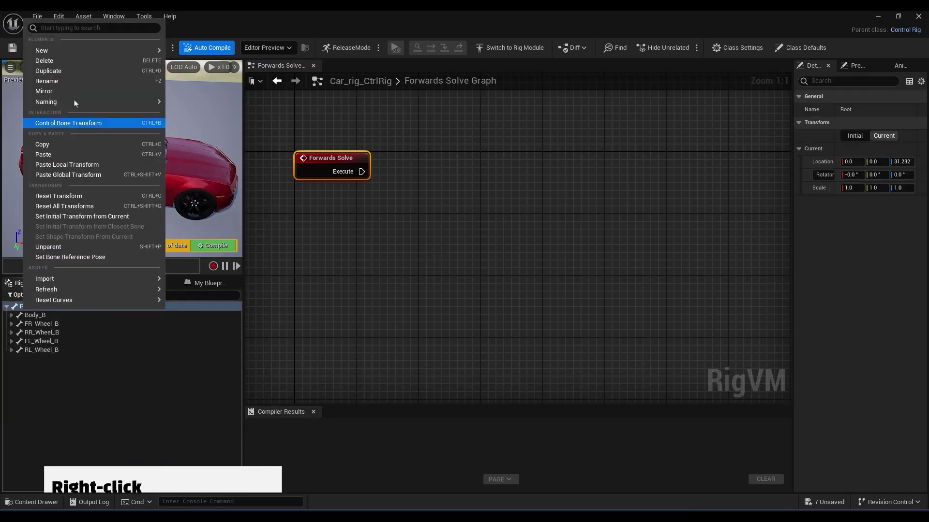
pyautogui.moveTo(79, 51)
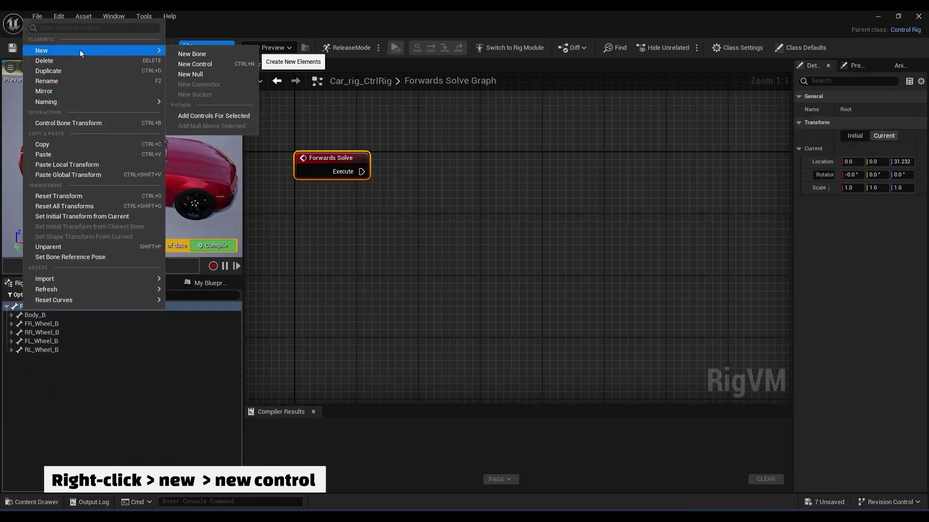
pyautogui.click(223, 65)
pyautogui.write('Body')
pyautogui.press('Return')
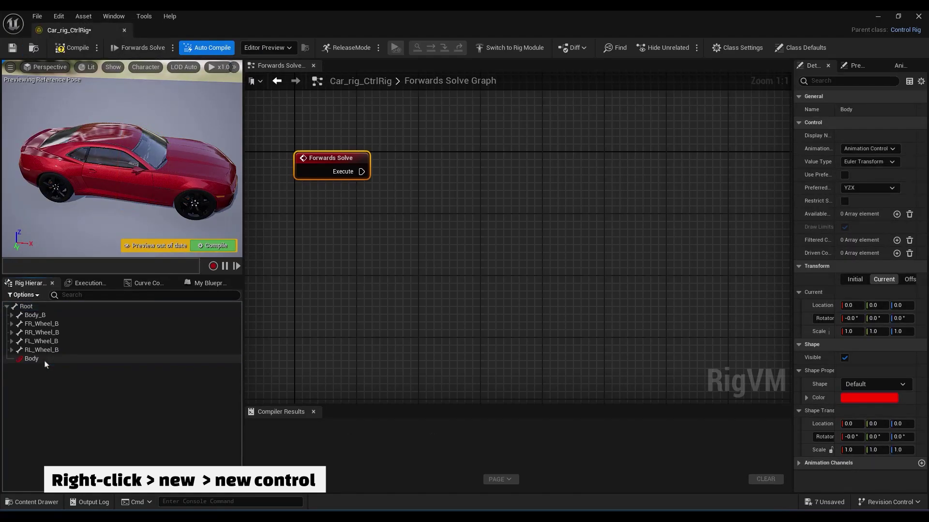
# Add a new control named Wheel_rotation under the Root bone
pyautogui.rightClick(24, 306)
pyautogui.moveTo(58, 45)
pyautogui.click(223, 65)
pyautogui.write('Wheel_rot')
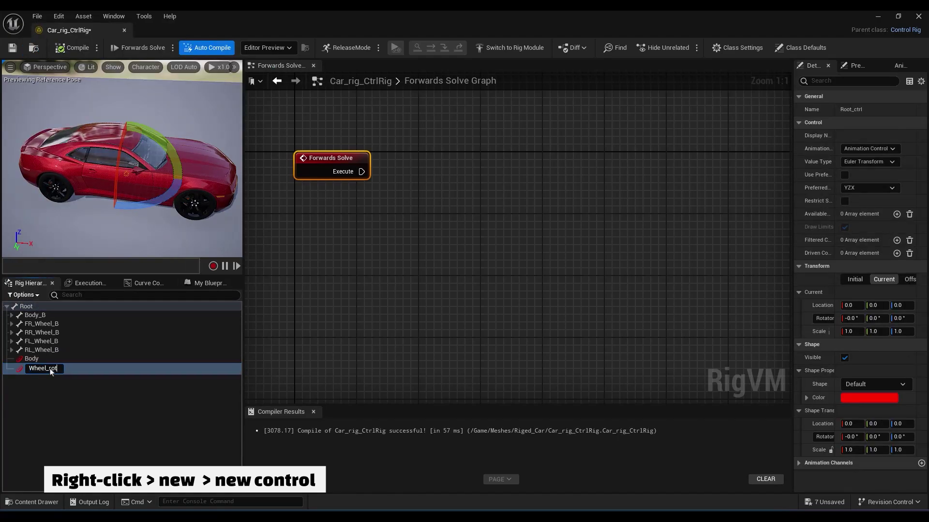
pyautogui.write('ation')
pyautogui.press('Return')
# Add a new control named Wheel_steering under the Root bone
pyautogui.rightClick(24, 307)
pyautogui.moveTo(58, 45)
pyautogui.click(223, 65)
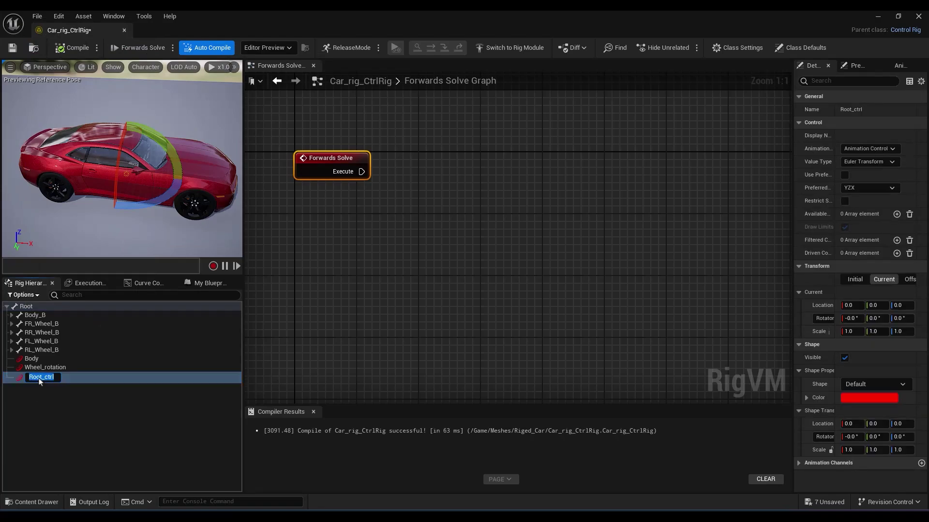
pyautogui.write('Wheel_steering')
pyautogui.press('Return')
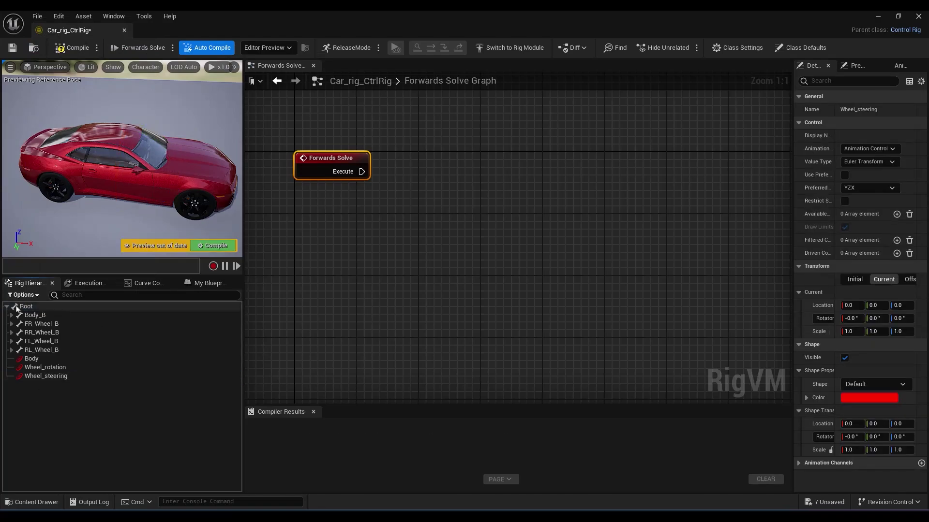
# Add a new control named R_door under the Root bone
pyautogui.rightClick(24, 306)
pyautogui.moveTo(31, 45)
pyautogui.click(198, 45)
pyautogui.write('R_')
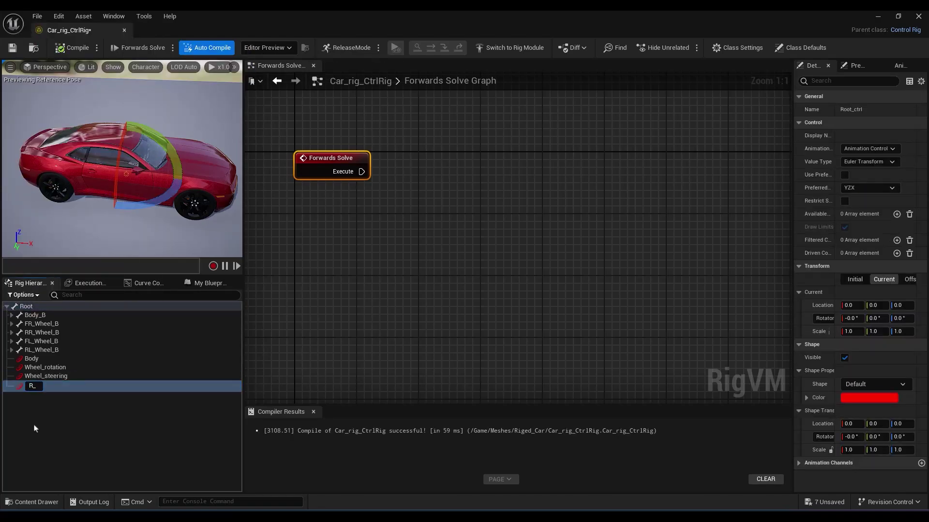
pyautogui.write('door')
pyautogui.press('Return')
# Add a new control named L_Door under the Root bone
pyautogui.rightClick(24, 307)
pyautogui.click(198, 46)
pyautogui.write('L')
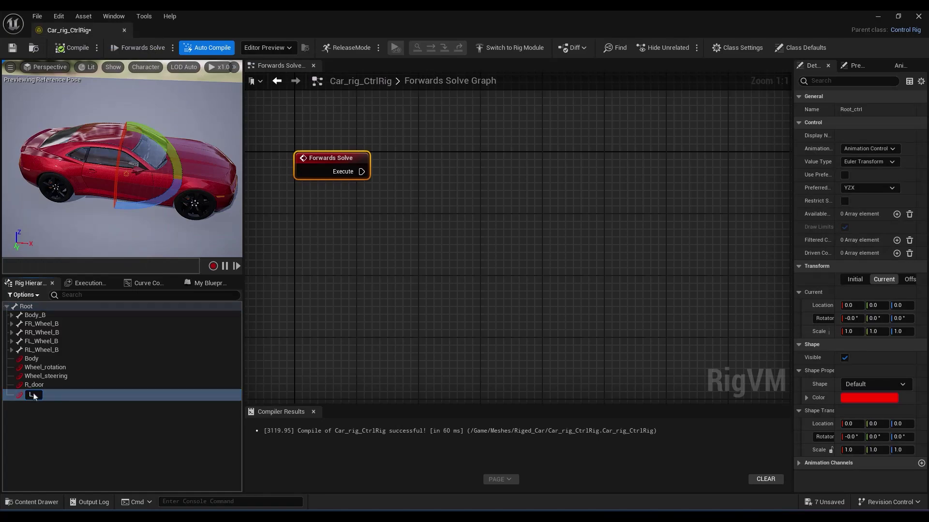
pyautogui.write('_Door')
pyautogui.press('Return')
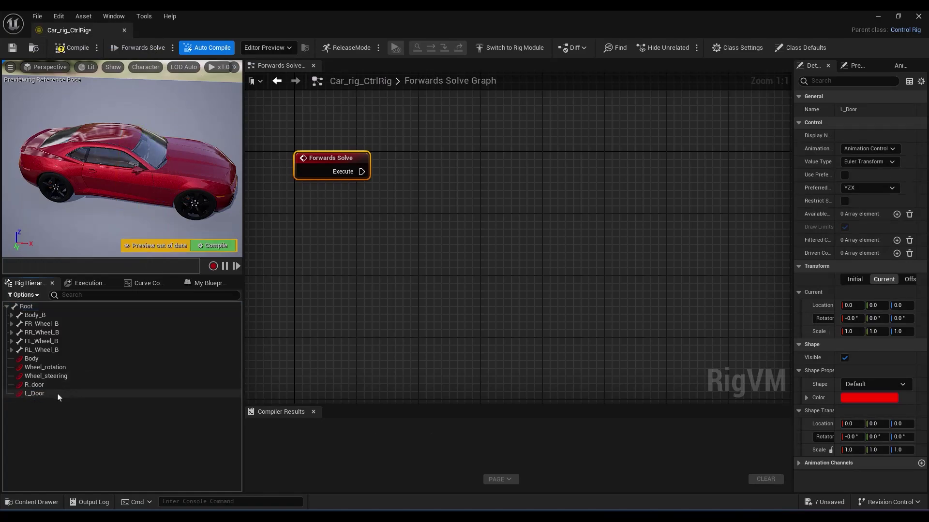
# Set the shape color of the Wheel_rotation control to blue
pyautogui.click(45, 367)
pyautogui.click(870, 397)
pyautogui.click(874, 399)
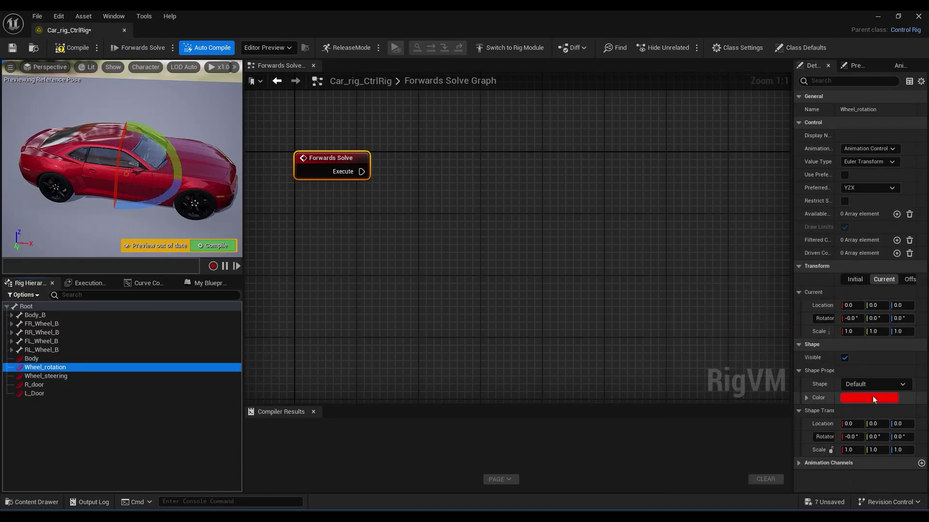
pyautogui.click(690, 292)
pyautogui.click(798, 490)
# Set the shape color of the Wheel_steering control to yellow
pyautogui.click(46, 376)
pyautogui.click(870, 398)
pyautogui.click(737, 373)
pyautogui.click(800, 490)
# Set the shape color of the R_door and L_Door controls to cyan
pyautogui.click(35, 385)
pyautogui.keyDown('shift'); pyautogui.click(34, 394); pyautogui.keyUp('shift')
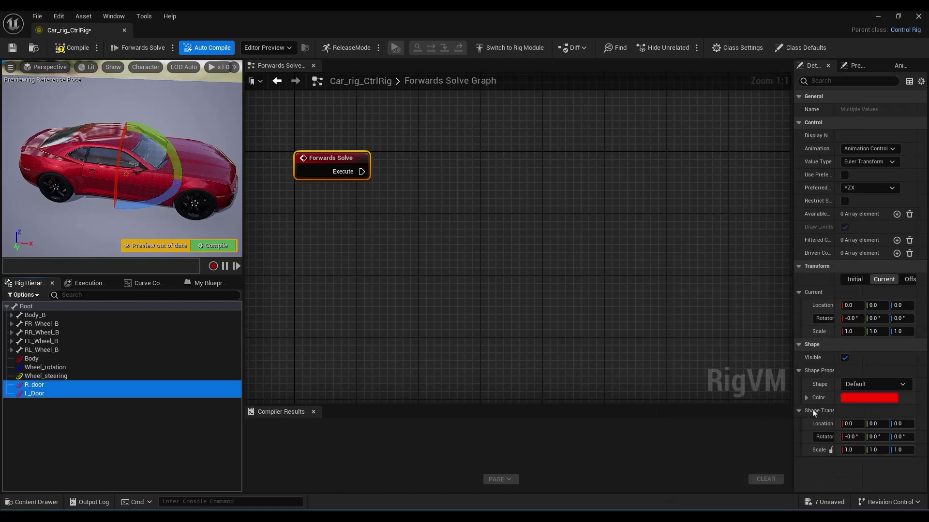
pyautogui.click(869, 398)
pyautogui.click(656, 334)
pyautogui.click(799, 490)
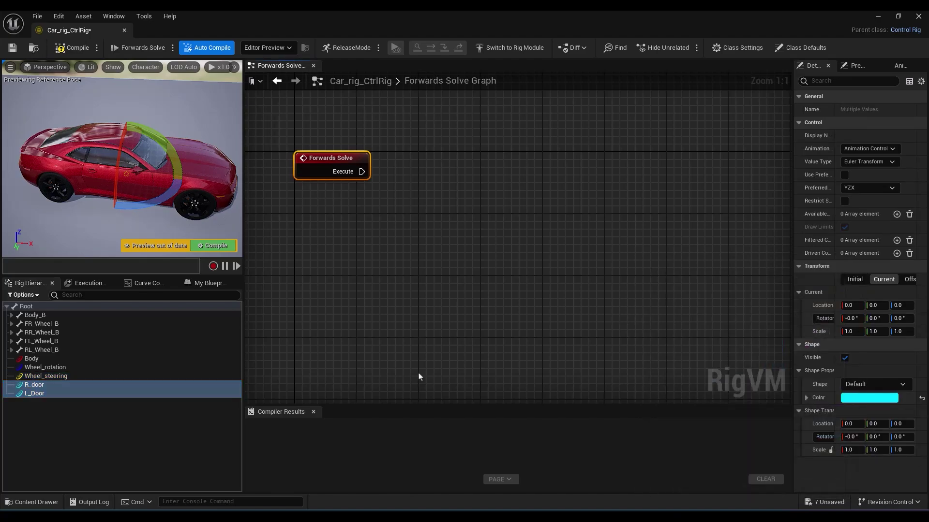
# Create a new null outside the Root hierarchy and name it Controllers
pyautogui.click(34, 415)
pyautogui.rightClick(63, 432)
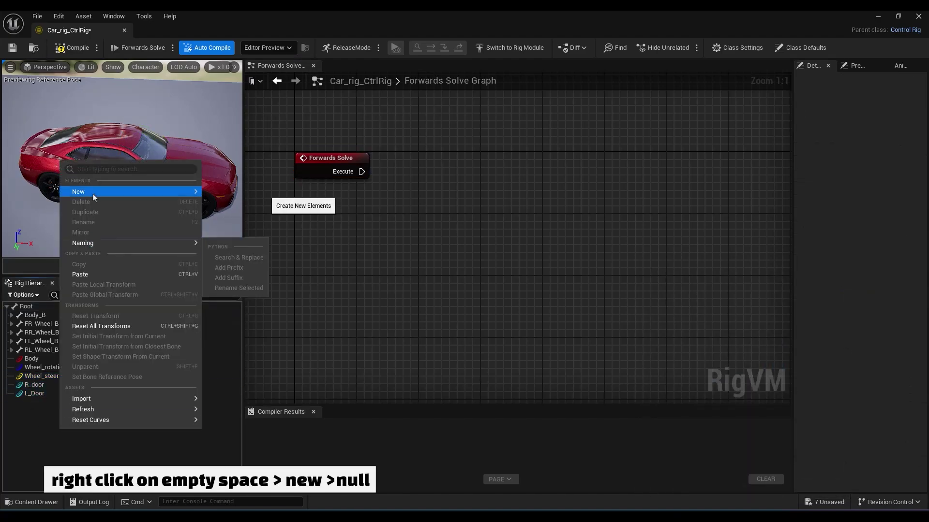
pyautogui.moveTo(92, 194)
pyautogui.click(249, 215)
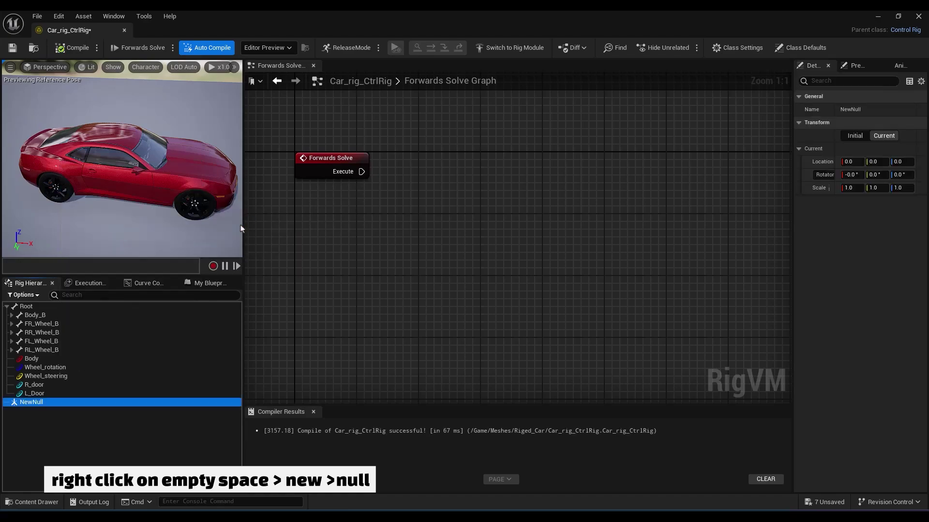
pyautogui.write('Controllers')
pyautogui.press('Return')
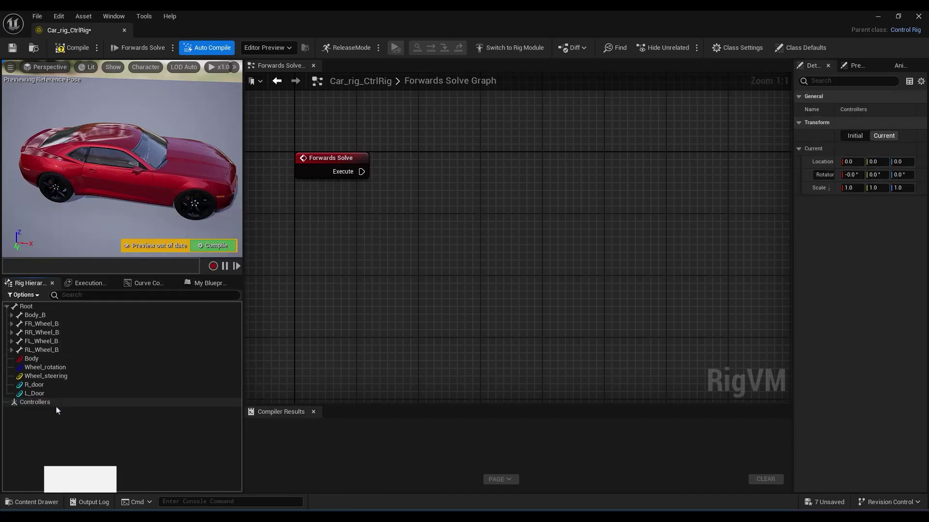
# Parent the five controls, from Body through L_Door, to the Controllers null
pyautogui.click(32, 358)
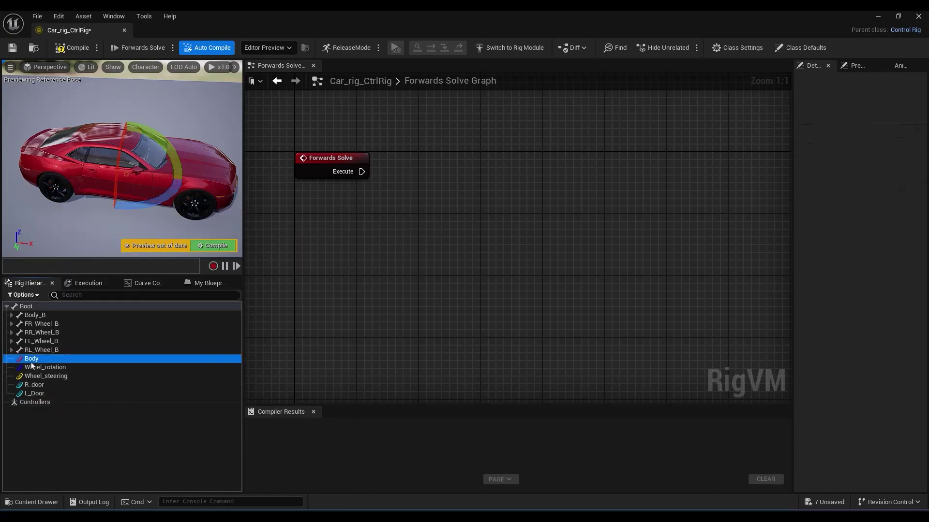
pyautogui.keyDown('shift'); pyautogui.click(34, 393); pyautogui.keyUp('shift')
pyautogui.moveTo(40, 382); pyautogui.dragTo(40, 406)
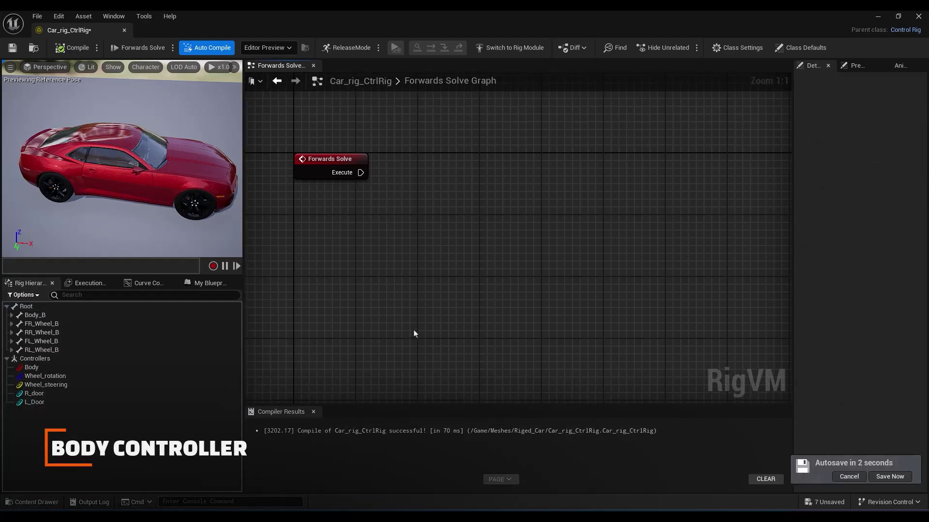
# Add a Get Transform node for the Body control to the Forwards Solve graph and expand its Transform output
pyautogui.moveTo(32, 367); pyautogui.dragTo(389, 250)
pyautogui.moveTo(446, 226); pyautogui.dragTo(447, 226)
pyautogui.click(483, 242)
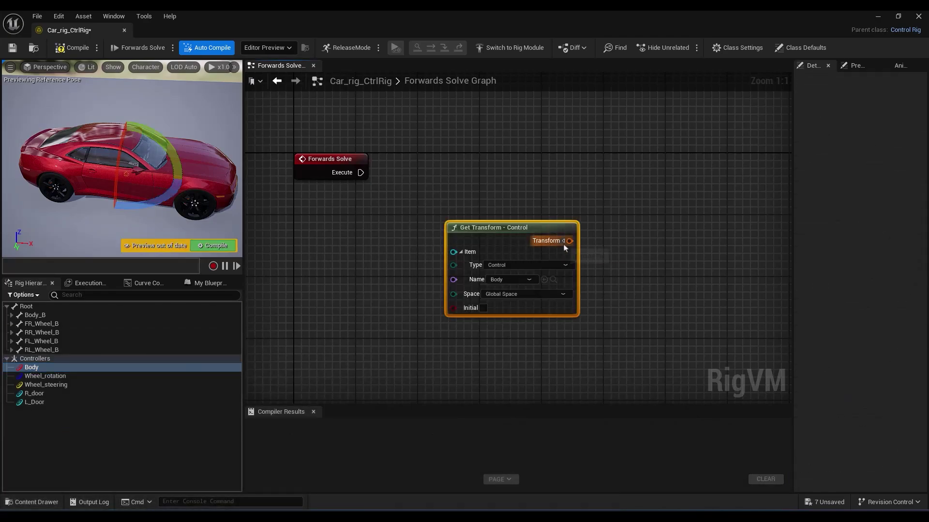
pyautogui.click(563, 241)
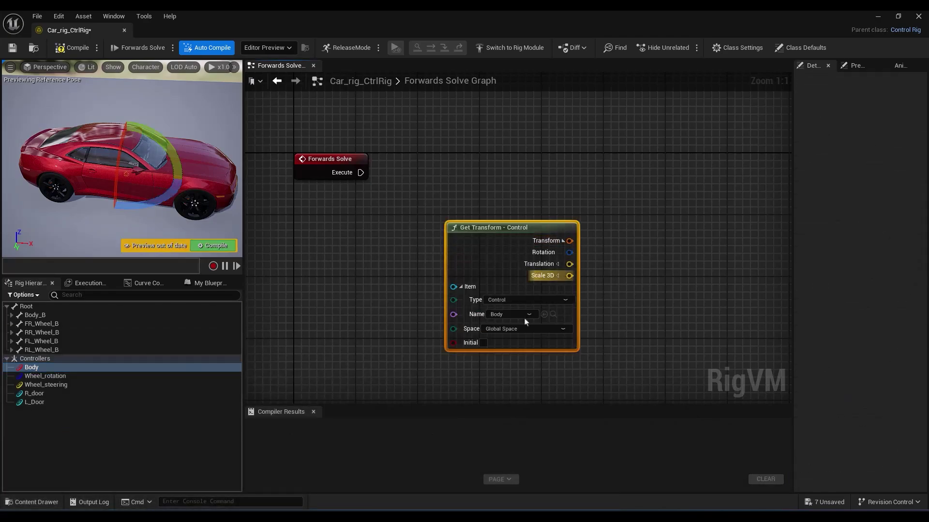
# Add an Offset Transform node for the Body_B bone to the Forwards Solve graph
pyautogui.click(35, 316)
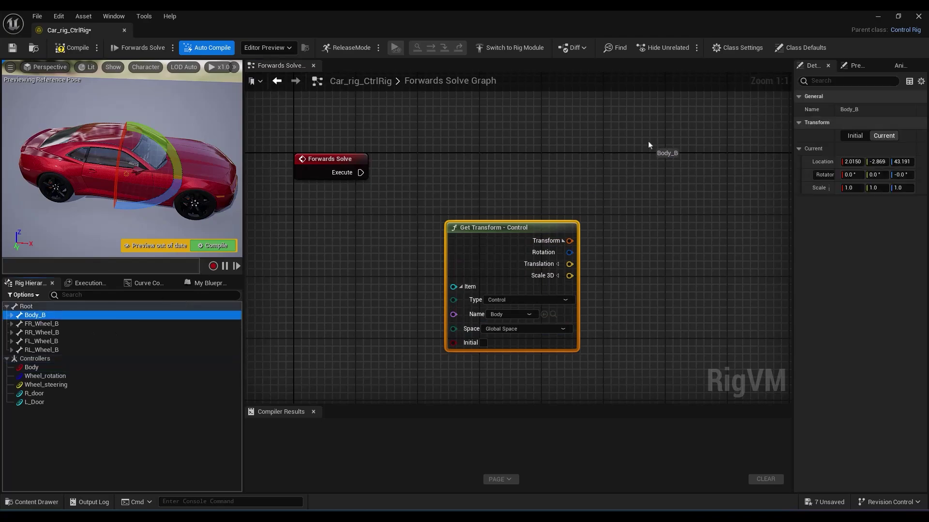
pyautogui.moveTo(649, 145); pyautogui.dragTo(648, 145)
pyautogui.click(690, 211)
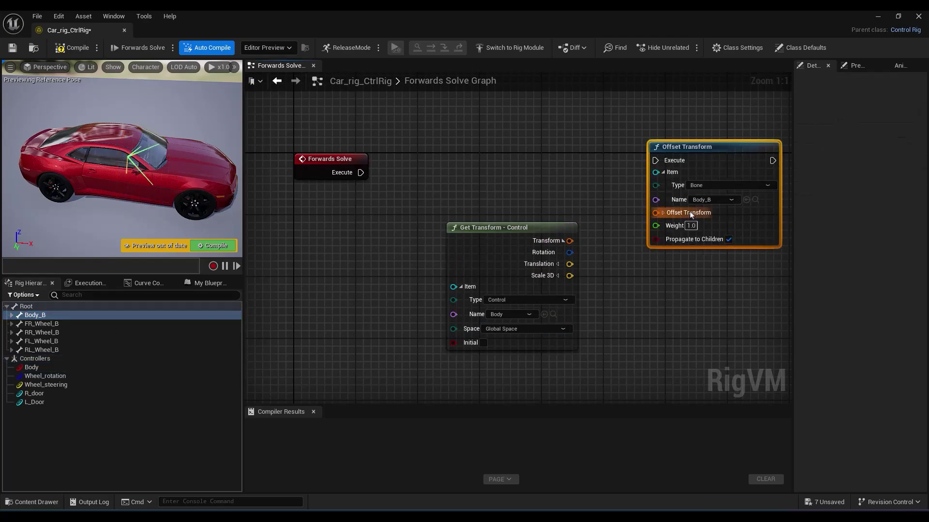
# Connect the Body control's Rotation to the Body_B offset rotation and link Forwards Solve to the Offset Transform's Execute input
pyautogui.click(663, 213)
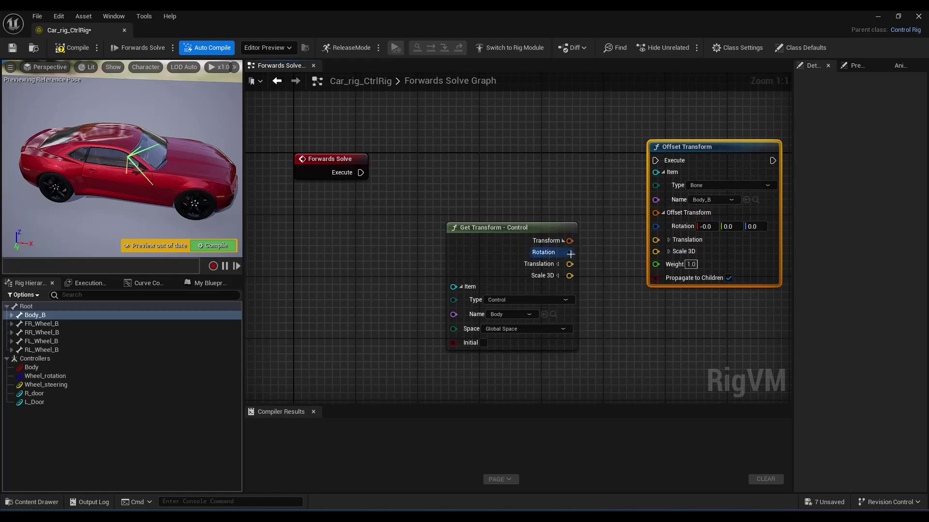
pyautogui.moveTo(655, 228); pyautogui.dragTo(655, 228)
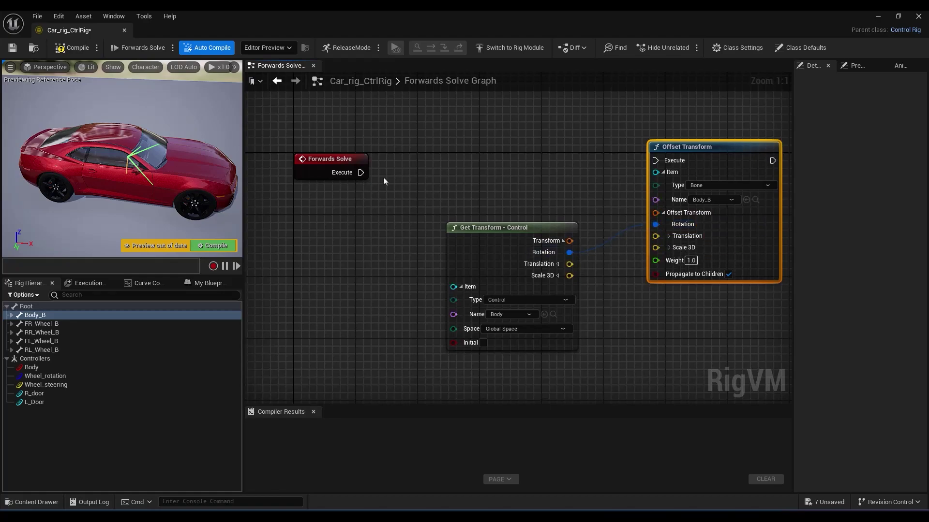
pyautogui.moveTo(361, 173); pyautogui.dragTo(656, 161)
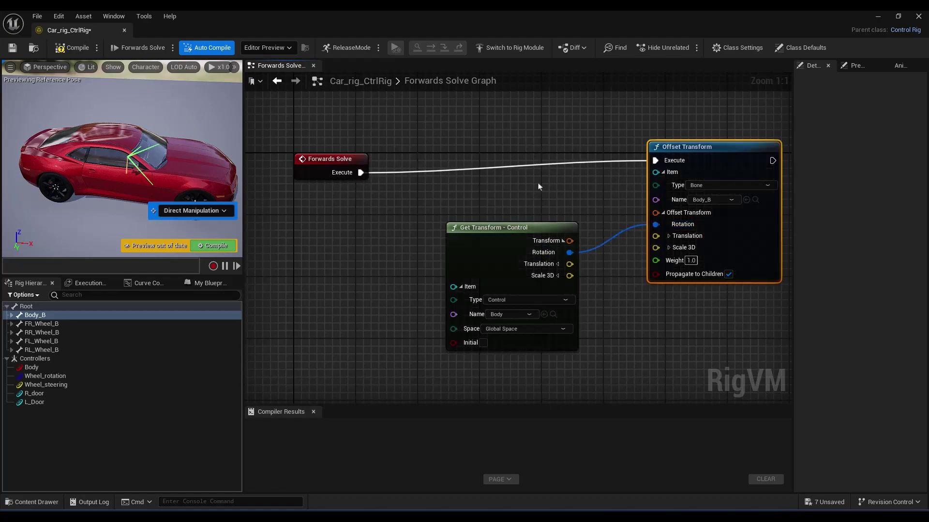
# Test the Body control by rotating it around two axes in the viewport, and undo both rotations
pyautogui.click(30, 368)
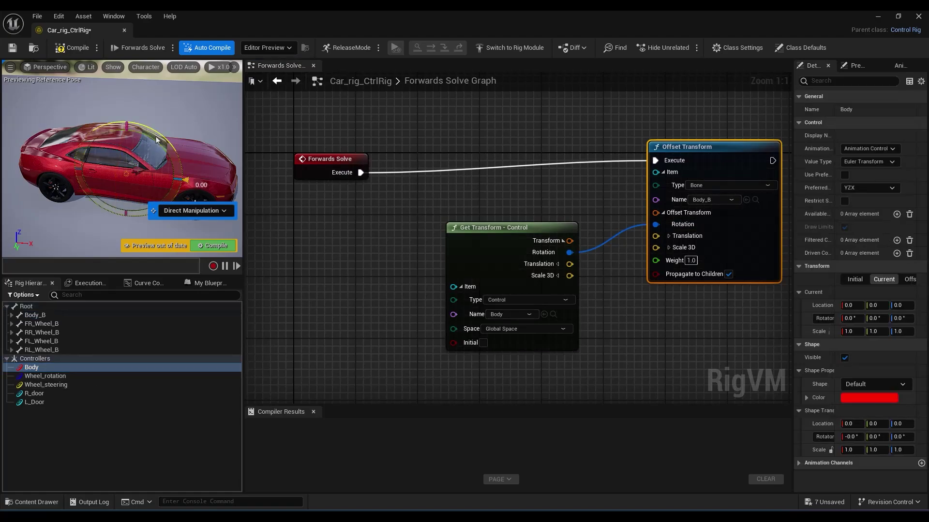
pyautogui.moveTo(167, 142); pyautogui.dragTo(172, 147)
pyautogui.moveTo(185, 181); pyautogui.dragTo(127, 120)
pyautogui.hotkey('ctrl', 'z')
pyautogui.hotkey('ctrl', 'z')
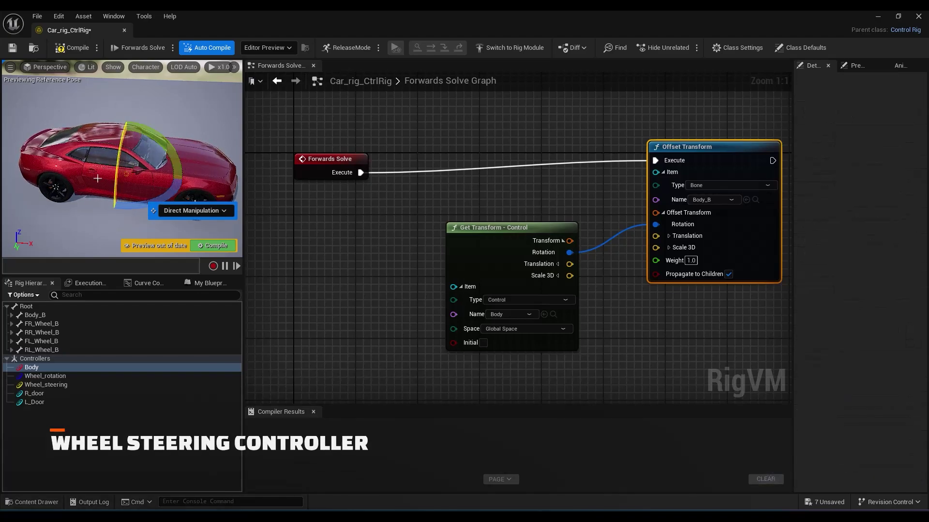
# Add a Get Control node for Wheel_steering to the Forwards Solve graph and expand its Transform and Translation outputs
pyautogui.keyDown('alt'); pyautogui.moveTo(195, 199); pyautogui.dragTo(158, 195); pyautogui.keyUp('alt')
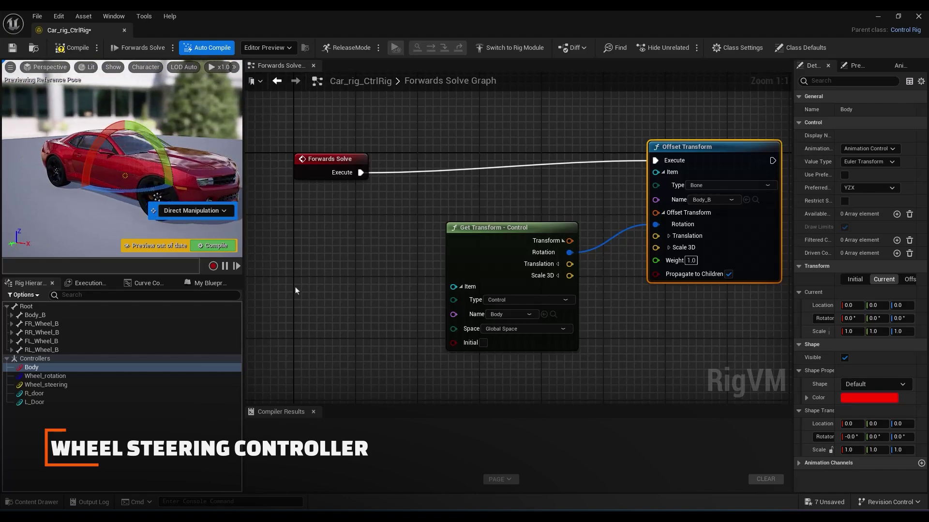
pyautogui.moveTo(296, 291)
pyautogui.mouseDown(button='right')
pyautogui.moveTo(277, 288)
pyautogui.moveTo(301, 275)
pyautogui.mouseUp(button='right')
pyautogui.scroll(-4, 467, 290)
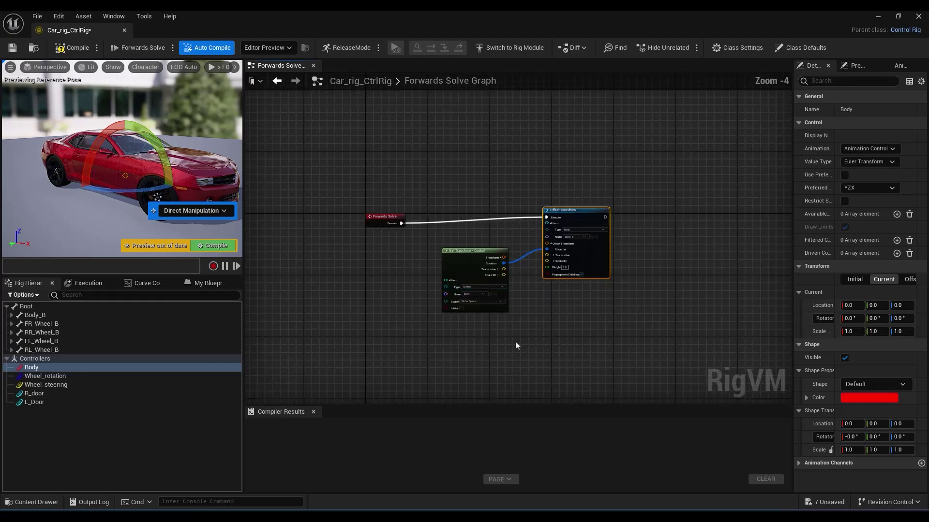
pyautogui.moveTo(518, 352); pyautogui.dragTo(503, 312, button='right')
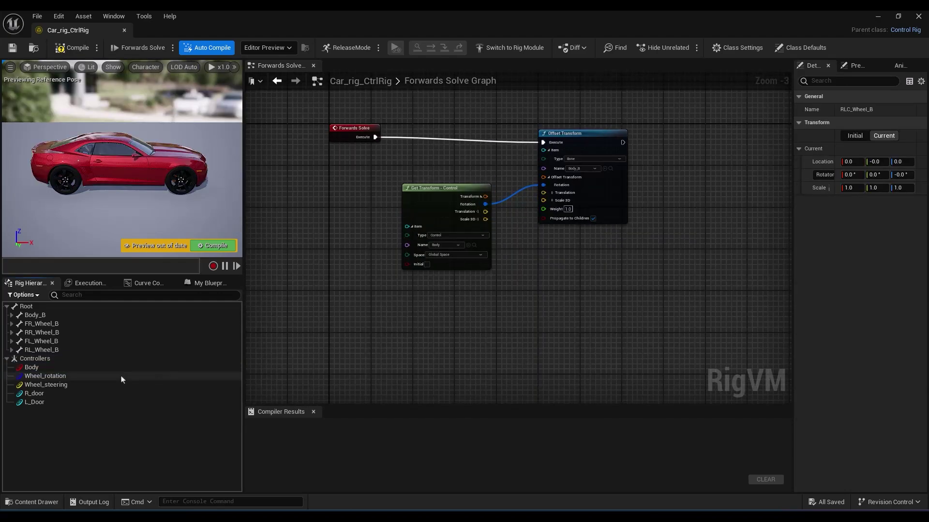
pyautogui.moveTo(58, 387); pyautogui.dragTo(419, 327)
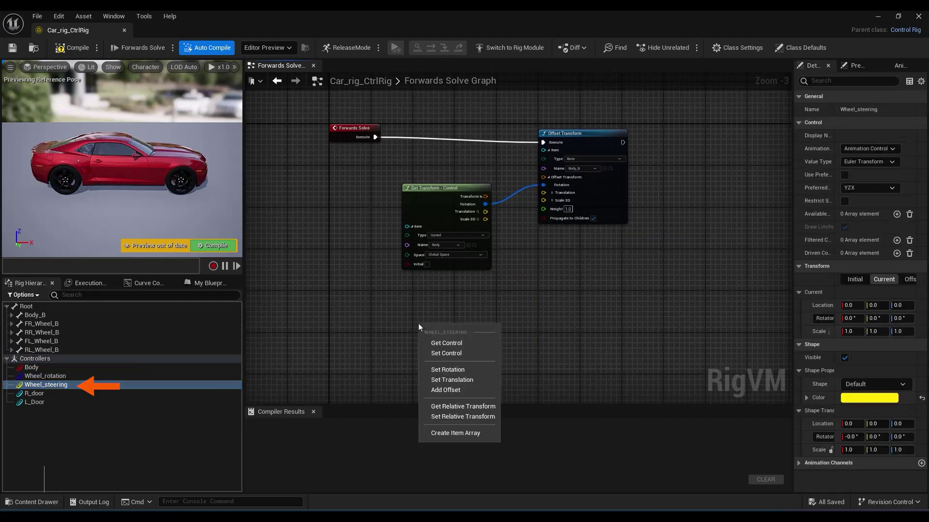
pyautogui.click(462, 344)
pyautogui.scroll(3, 495, 355)
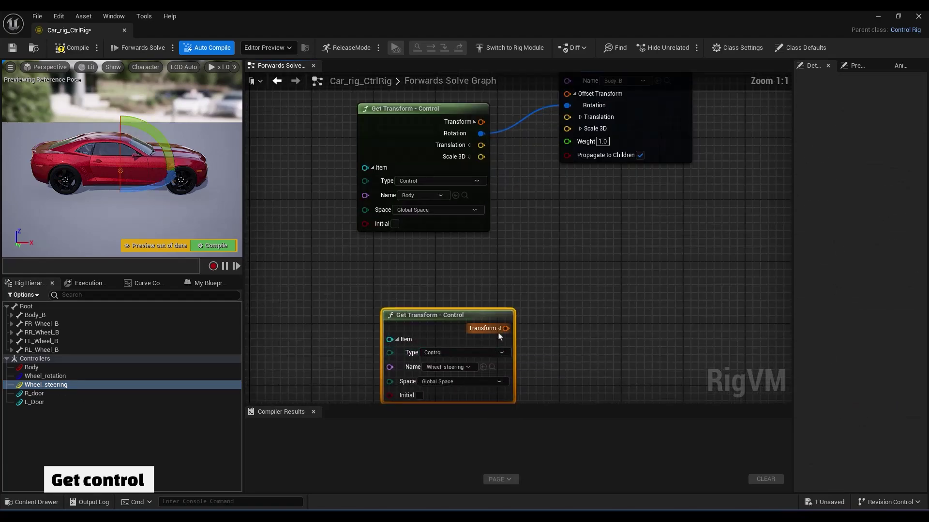
pyautogui.click(499, 329)
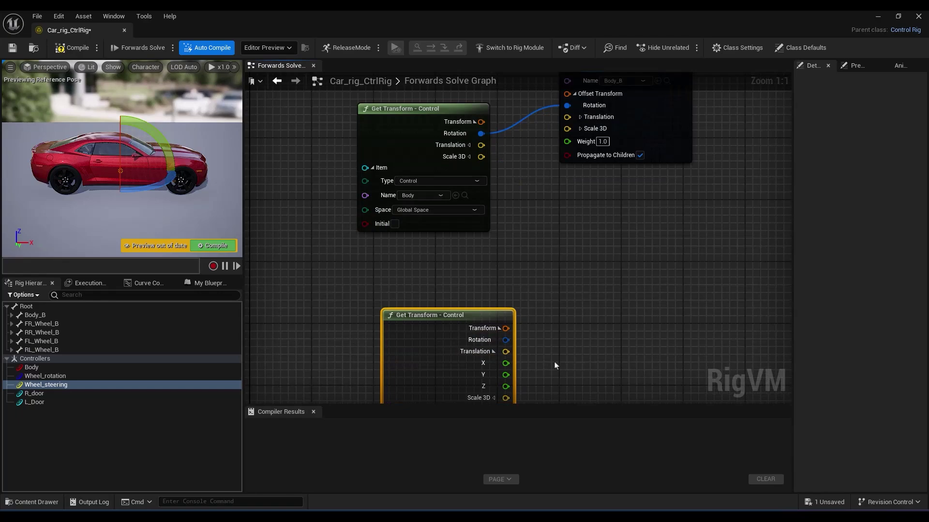
# Multiply the Wheel_steering control's Y translation by 0.35 with a new Multiply node
pyautogui.moveTo(555, 366); pyautogui.dragTo(453, 274, button='right')
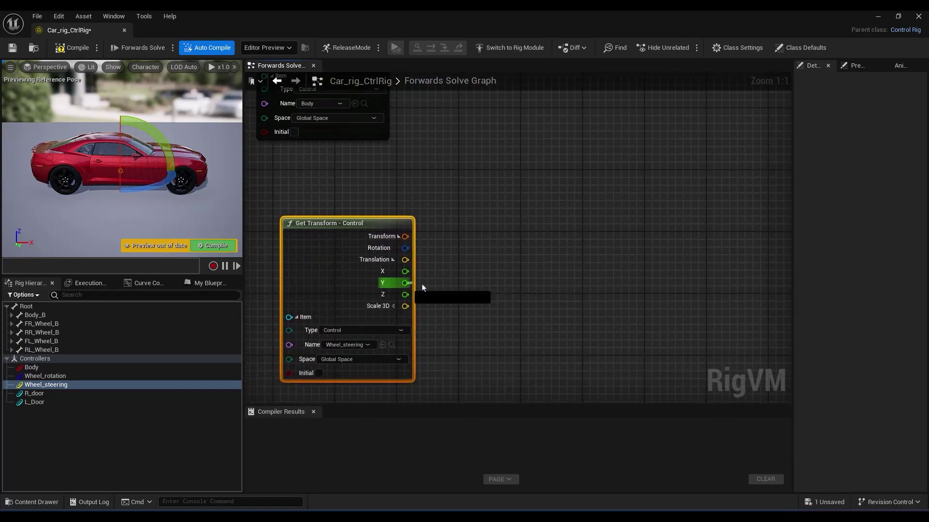
pyautogui.moveTo(422, 288); pyautogui.dragTo(450, 277)
pyautogui.write('mul')
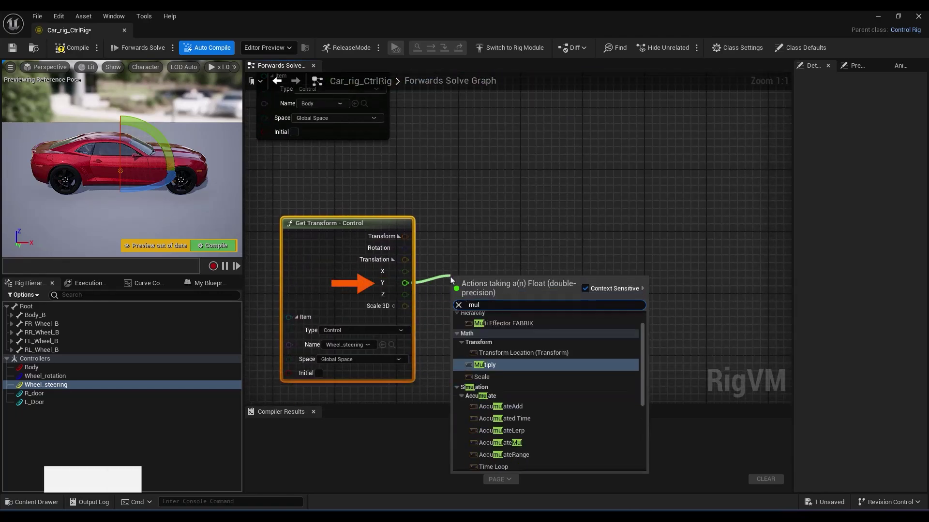
pyautogui.click(488, 367)
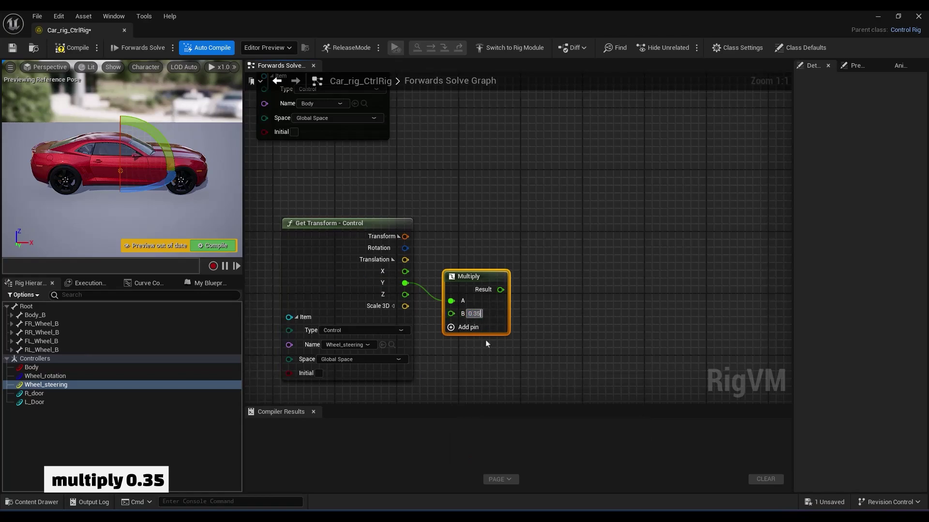
# Add a From Euler node beside the Multiply node and feed the Multiply result into its Euler Z input
pyautogui.rightClick(546, 312)
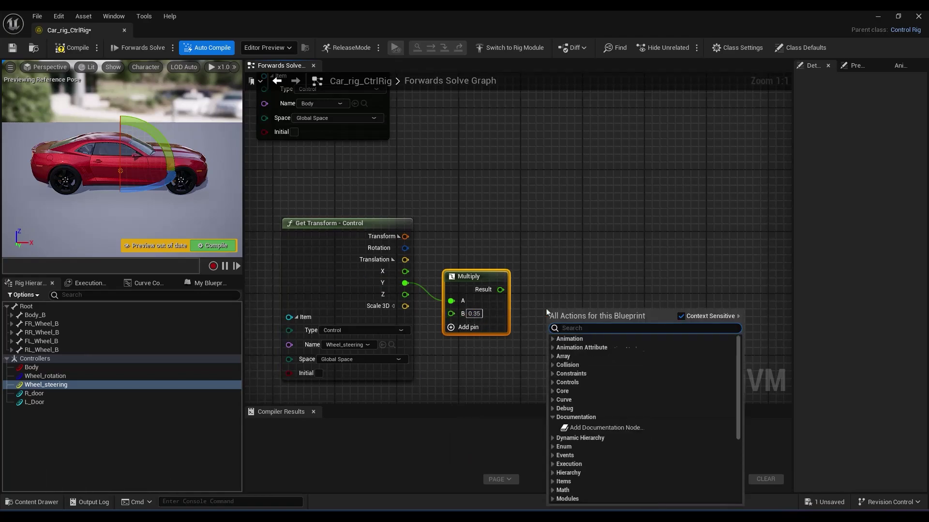
pyautogui.write('fro')
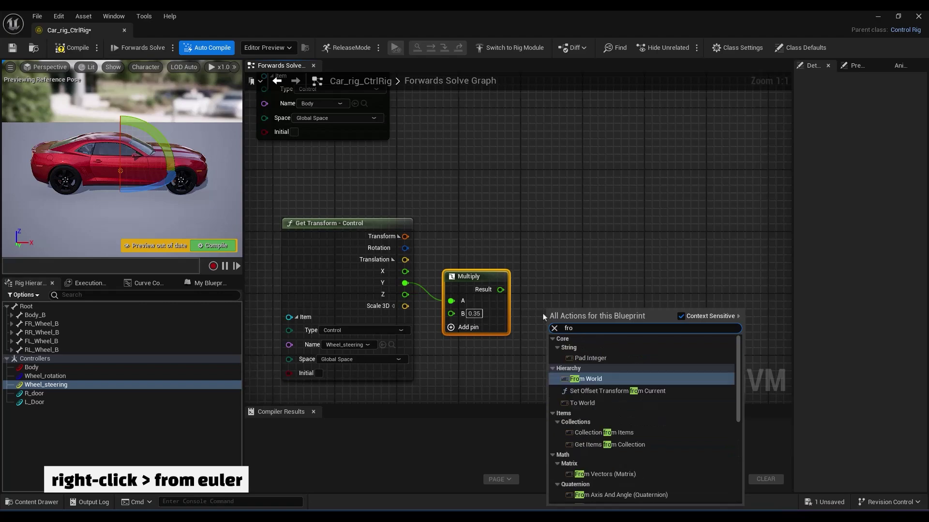
pyautogui.write('m eu')
pyautogui.click(599, 360)
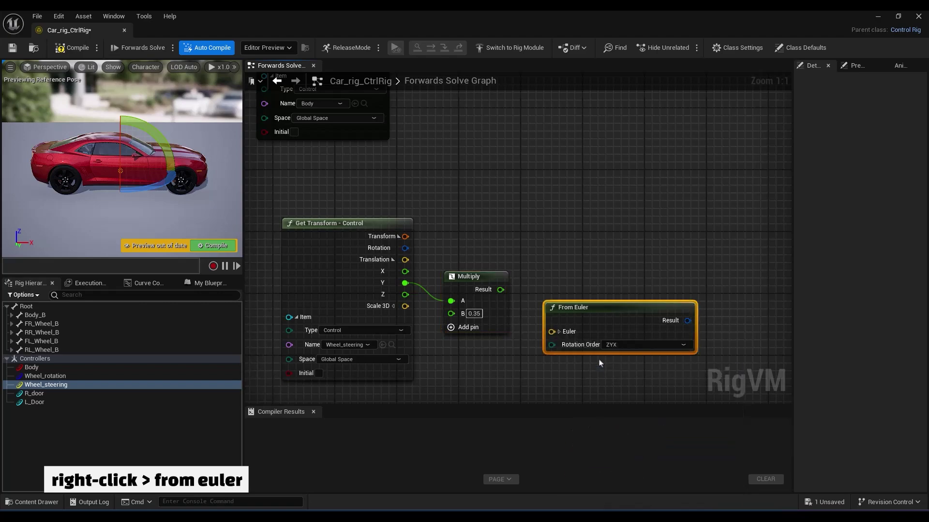
pyautogui.click(559, 332)
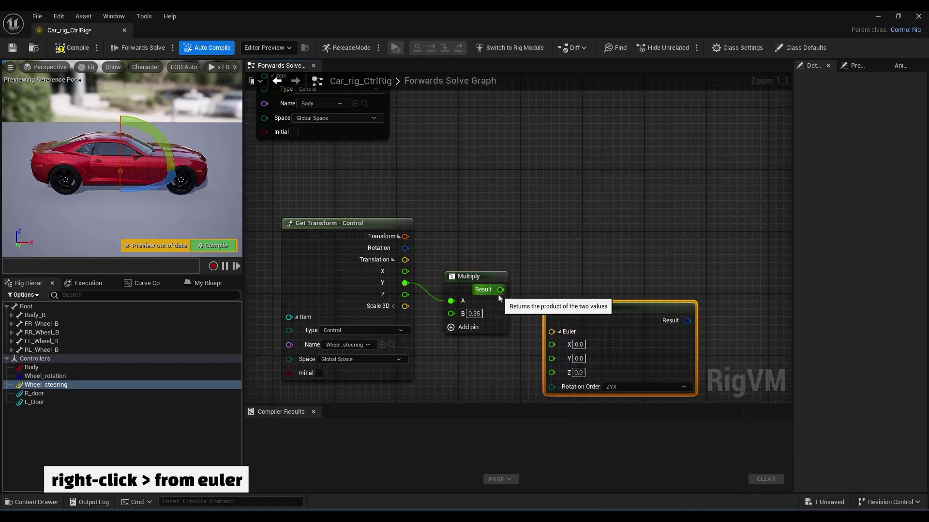
pyautogui.moveTo(501, 290); pyautogui.dragTo(552, 372)
pyautogui.moveTo(562, 303); pyautogui.dragTo(546, 257)
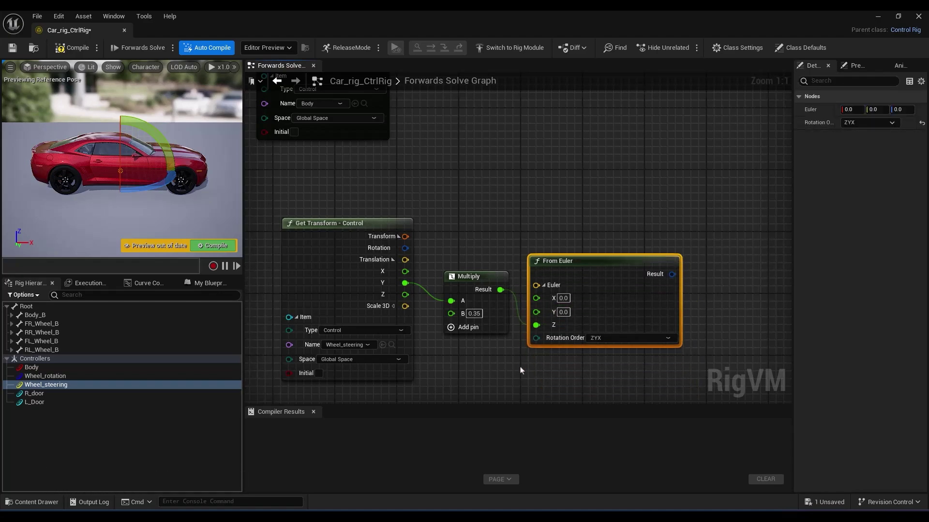
# Add Offset Transform nodes for the FR_Wheel_B and FL_Wheel_B bones and place them beyond the From Euler node
pyautogui.click(41, 323)
pyautogui.keyDown('ctrl'); pyautogui.click(34, 344); pyautogui.keyUp('ctrl')
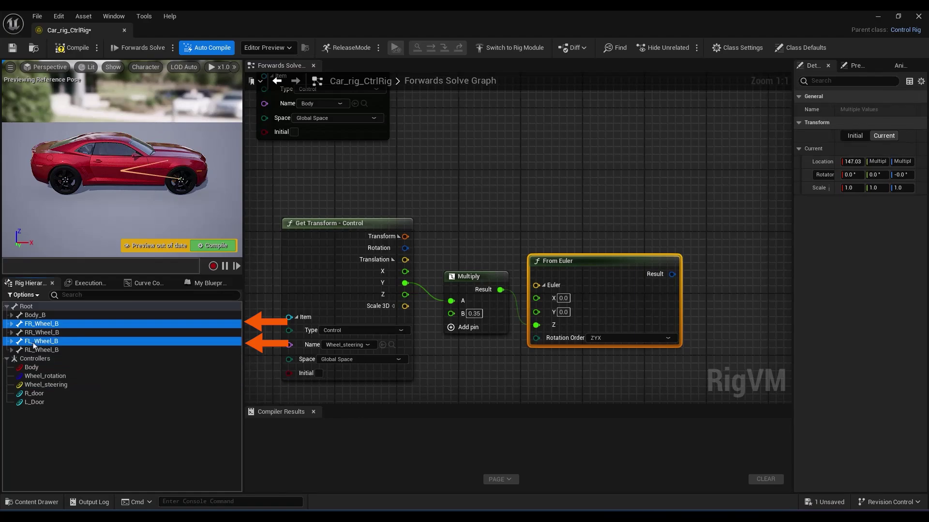
pyautogui.moveTo(676, 211); pyautogui.dragTo(712, 187)
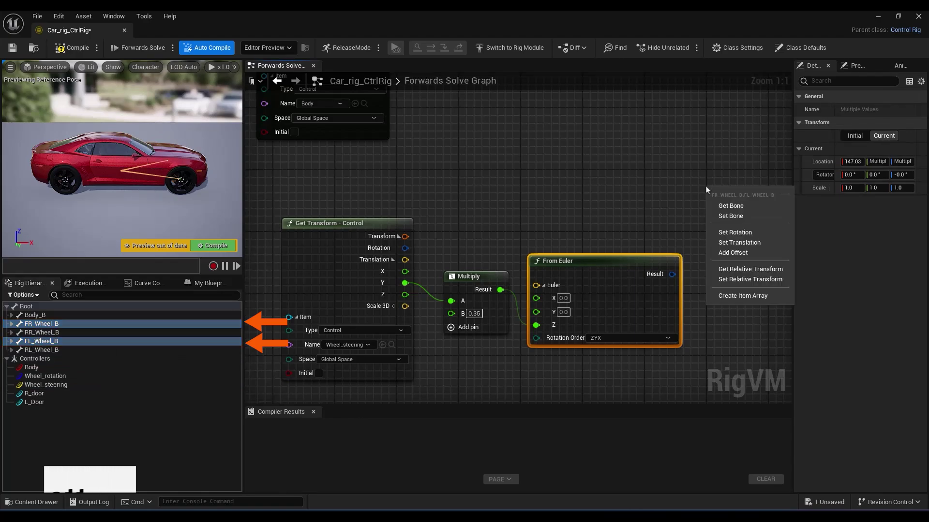
pyautogui.click(733, 251)
pyautogui.moveTo(661, 238); pyautogui.dragTo(352, 250, button='right')
pyautogui.moveTo(452, 207); pyautogui.dragTo(461, 137)
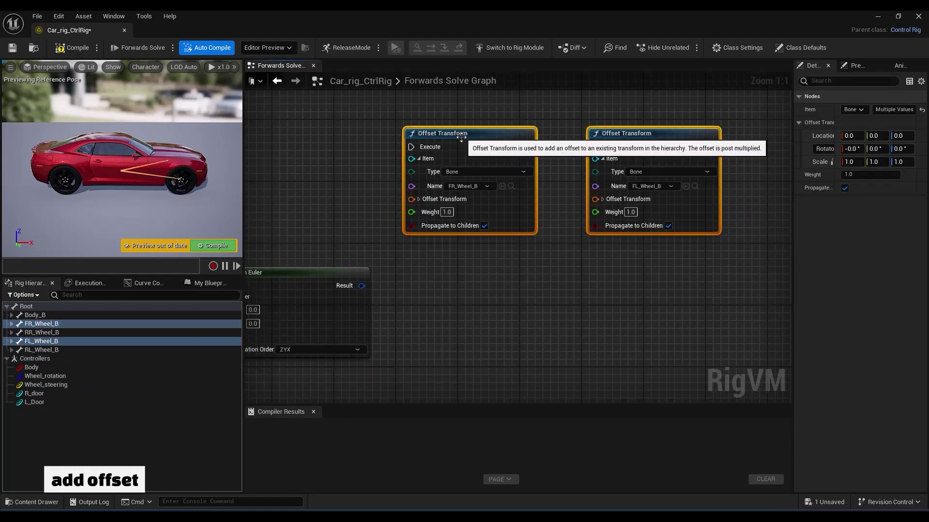
# Connect the From Euler result to the Rotation of both wheel offsets and chain execution from the FR_Wheel_B offset to the FL_Wheel_B offset
pyautogui.click(419, 200)
pyautogui.click(603, 200)
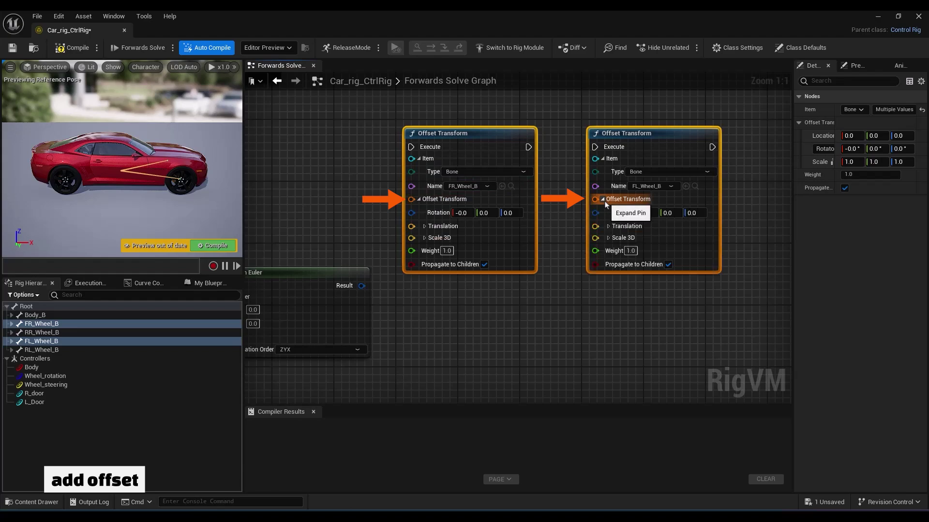
pyautogui.moveTo(363, 287); pyautogui.dragTo(596, 212)
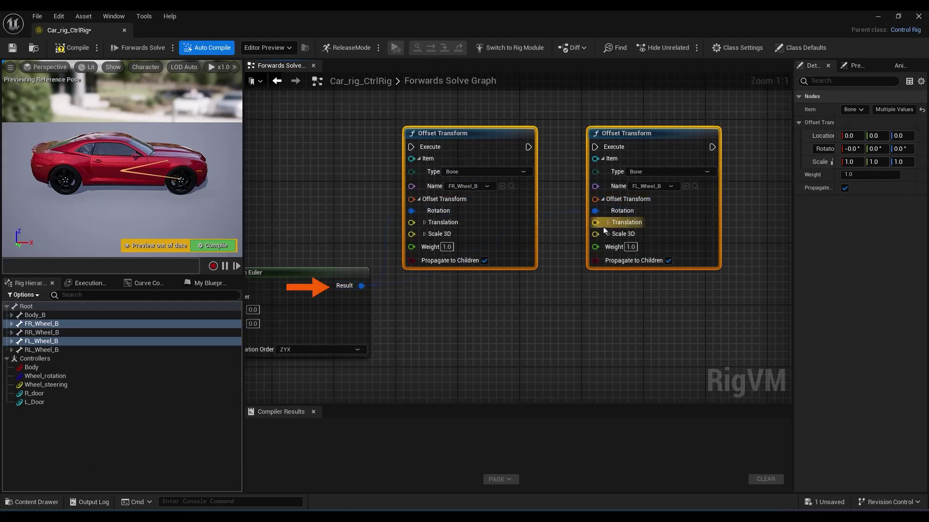
pyautogui.moveTo(528, 147); pyautogui.dragTo(594, 147)
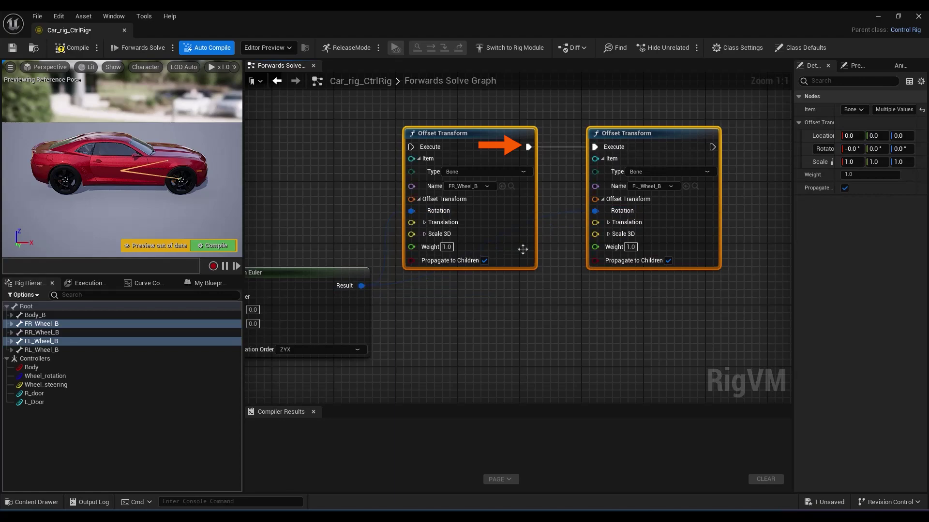
# Try to connect the Body_B offset's execution output to the FR_Wheel_B offset, and undo the connection
pyautogui.moveTo(477, 267); pyautogui.dragTo(518, 410, button='right')
pyautogui.moveTo(362, 187); pyautogui.dragTo(473, 160, button='right')
pyautogui.scroll(-1, 479, 204)
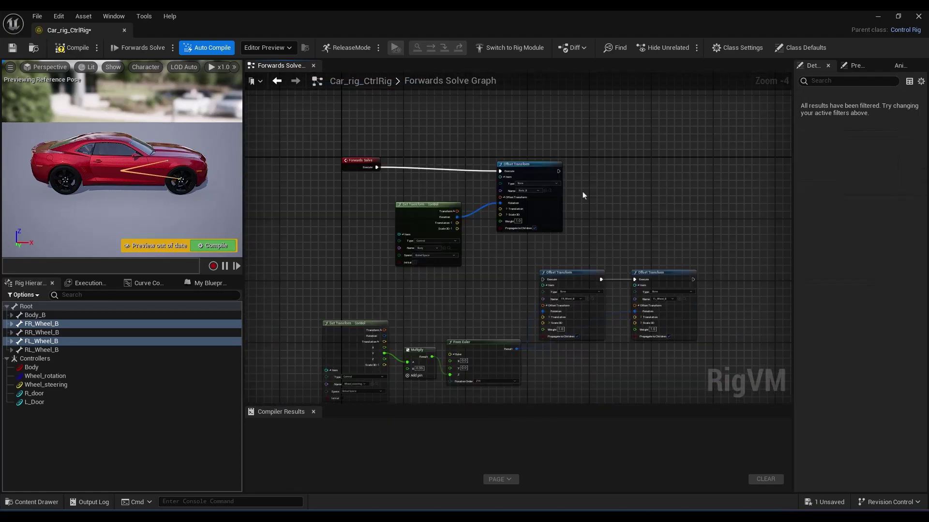
pyautogui.scroll(3, 557, 182)
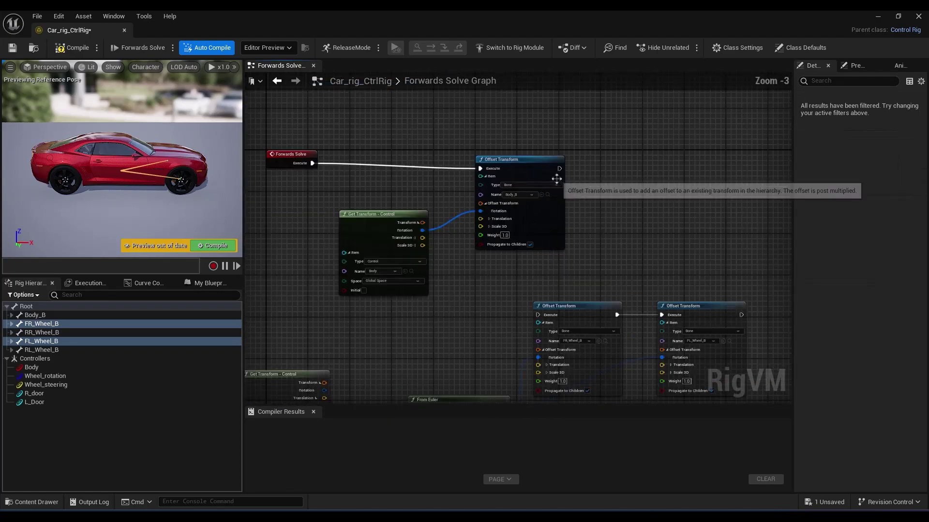
pyautogui.moveTo(561, 166); pyautogui.dragTo(532, 355)
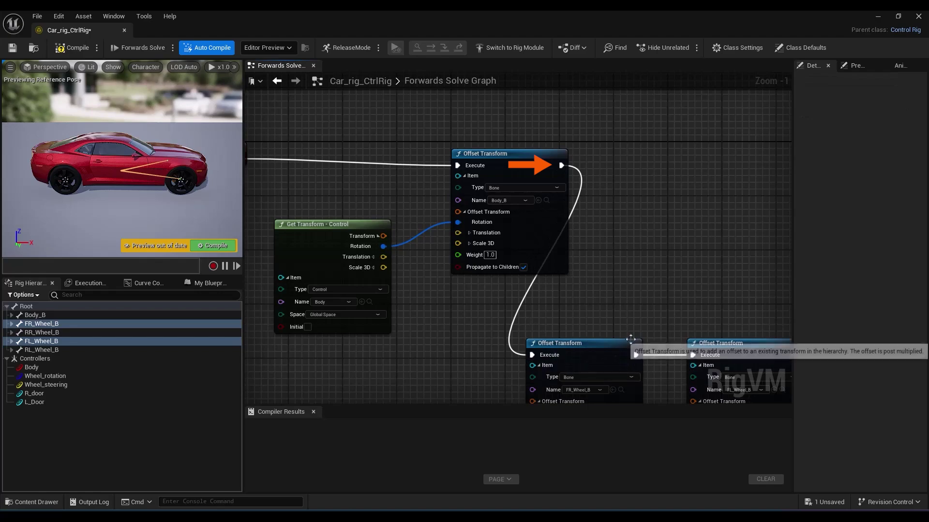
pyautogui.hotkey('ctrl', 'z')
# Add a Sequence node near Forwards Solve and connect the Forwards Solve execution output to it
pyautogui.moveTo(425, 331); pyautogui.dragTo(452, 326, button='right')
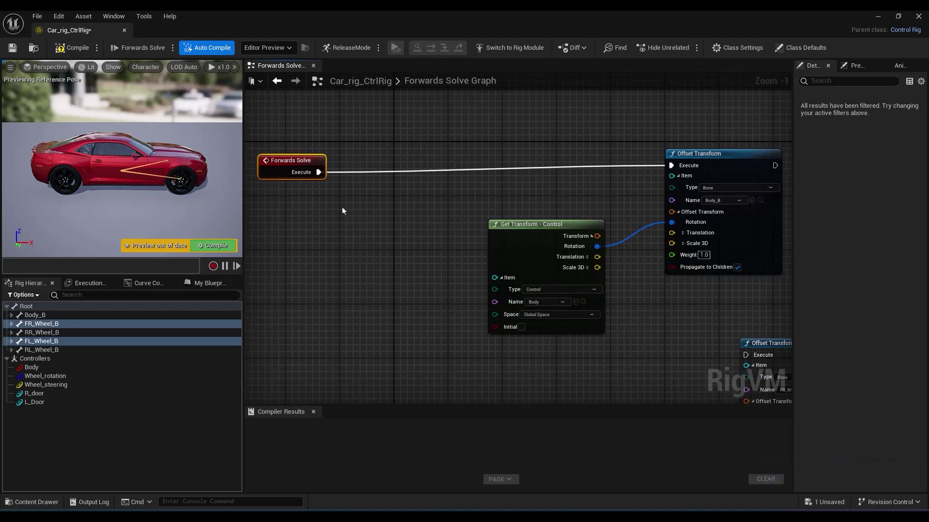
pyautogui.rightClick(342, 209)
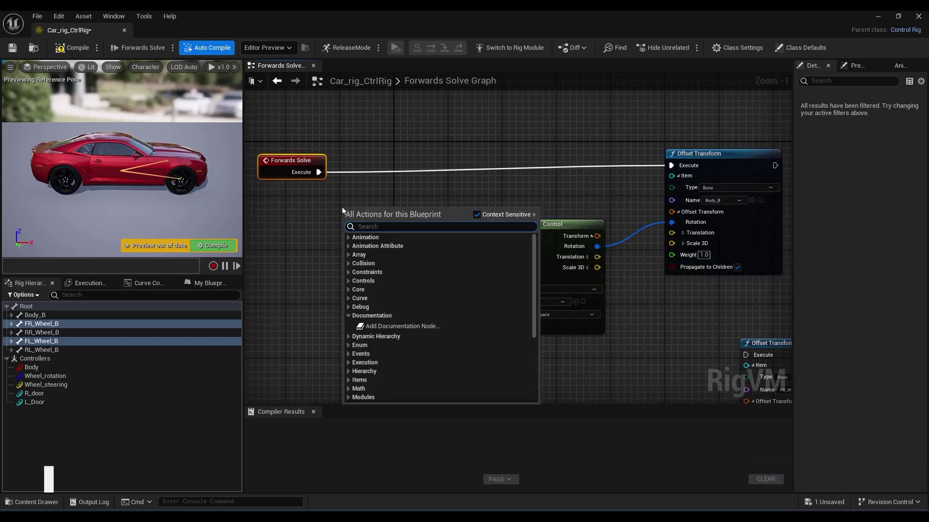
pyautogui.write('seq')
pyautogui.click(376, 281)
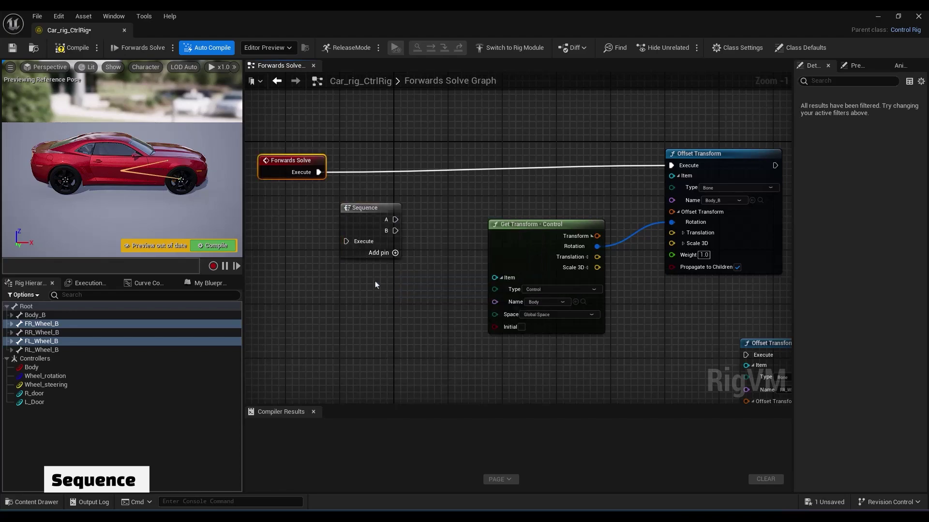
pyautogui.moveTo(319, 173); pyautogui.dragTo(349, 242)
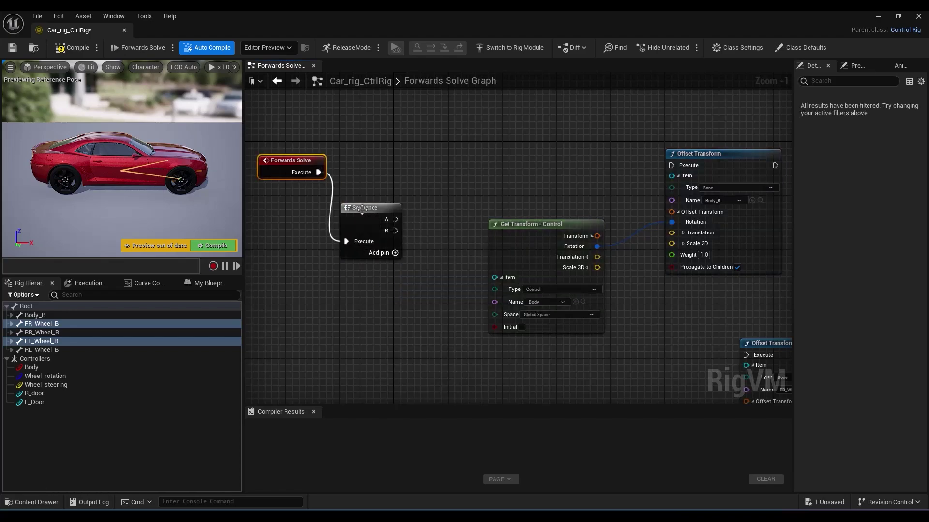
# Connect Sequence output A to the Body_B offset, and output B to the FR_Wheel_B offset through a reroute point below the Body control node
pyautogui.moveTo(364, 212); pyautogui.dragTo(670, 165)
pyautogui.moveTo(634, 188); pyautogui.dragTo(592, 115, button='right')
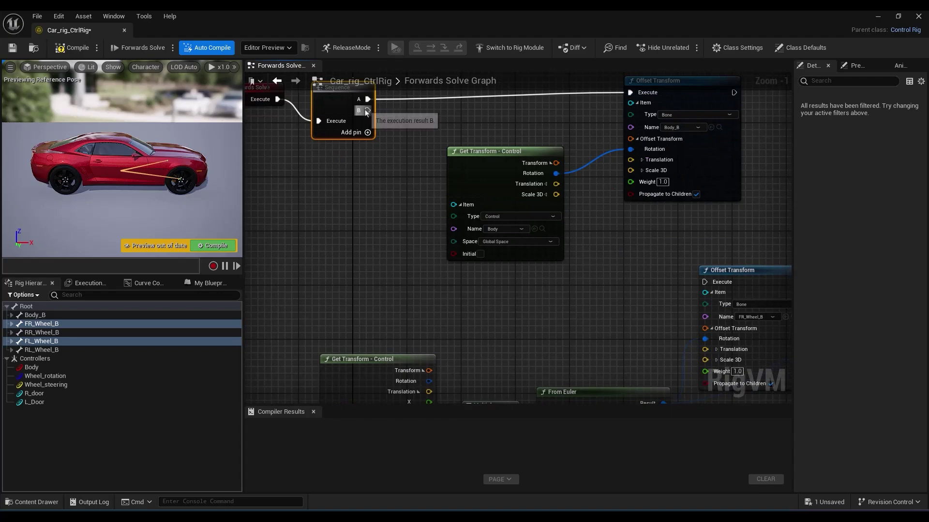
pyautogui.moveTo(368, 110); pyautogui.dragTo(705, 283)
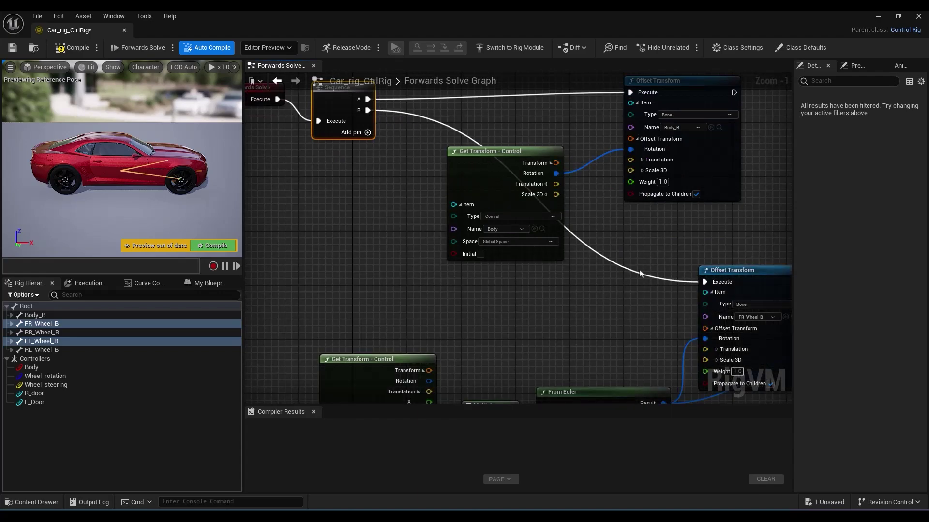
pyautogui.doubleClick(637, 272)
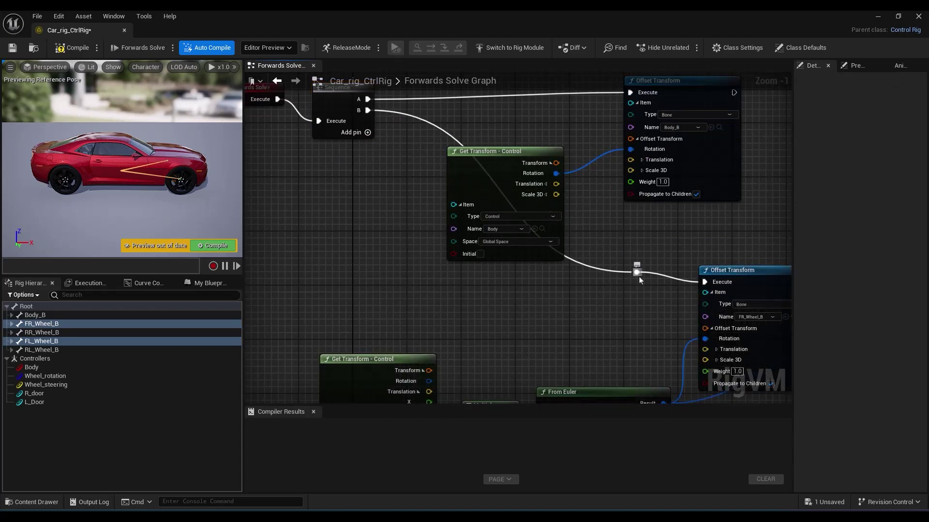
pyautogui.moveTo(637, 275); pyautogui.dragTo(455, 291)
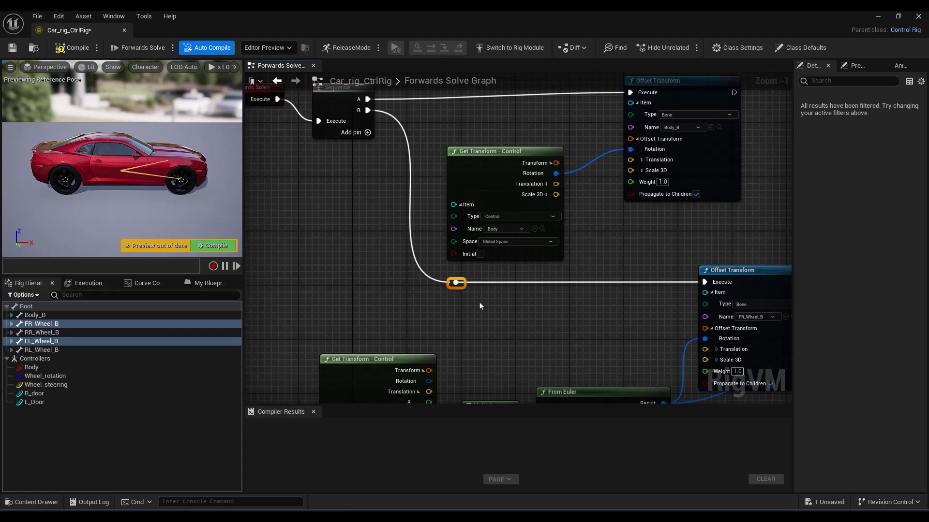
# Test the steering by moving the Wheel_steering control along Y in the preview, and undo the control moves
pyautogui.scroll(-4, 567, 341)
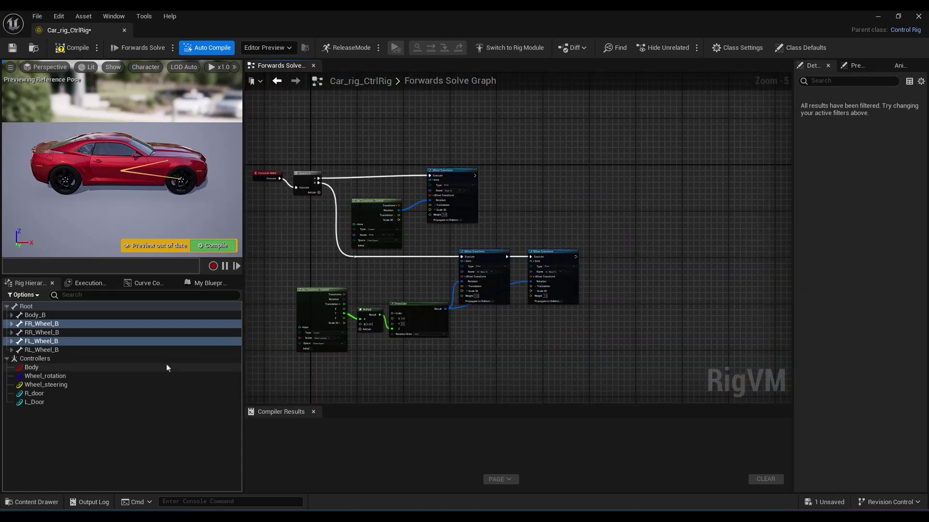
pyautogui.click(82, 385)
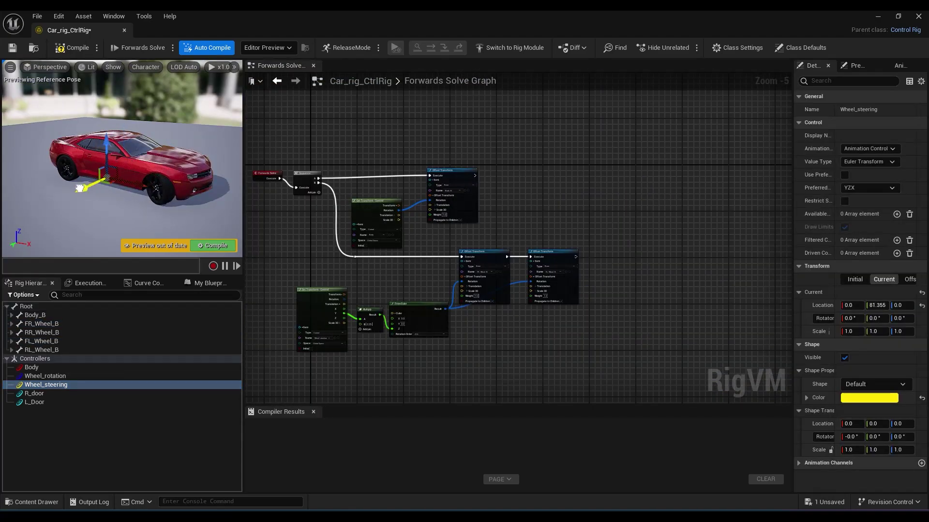
pyautogui.moveTo(116, 178); pyautogui.dragTo(16, 166)
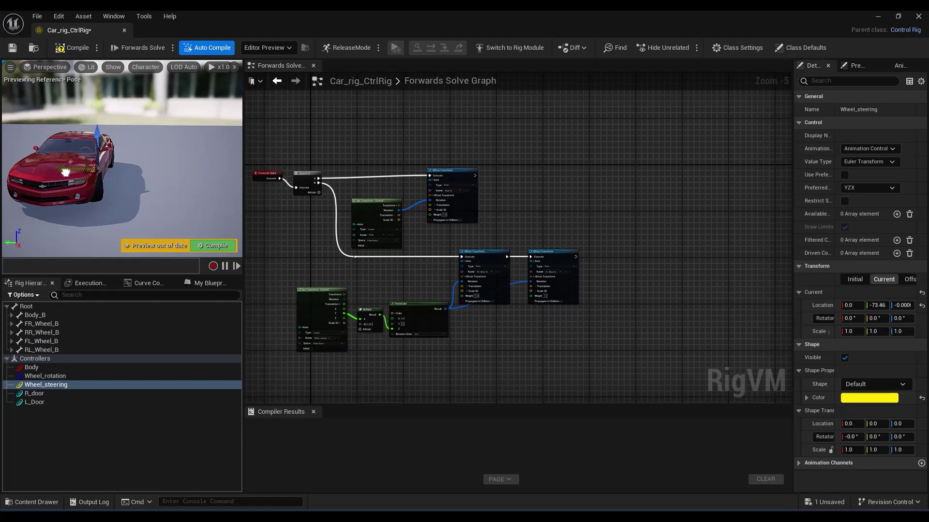
pyautogui.hotkey('ctrl', 'z')
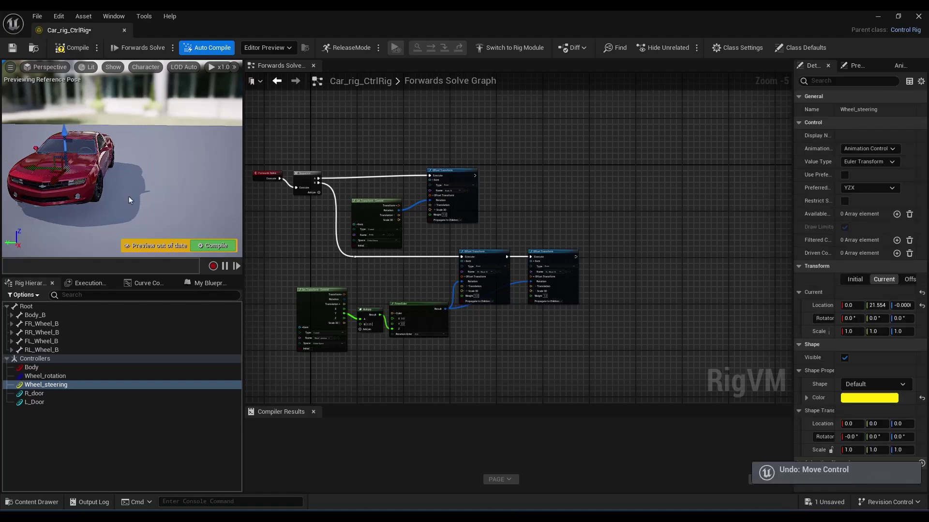
pyautogui.press('a')
pyautogui.moveTo(128, 196); pyautogui.dragTo(208, 199, button='right')
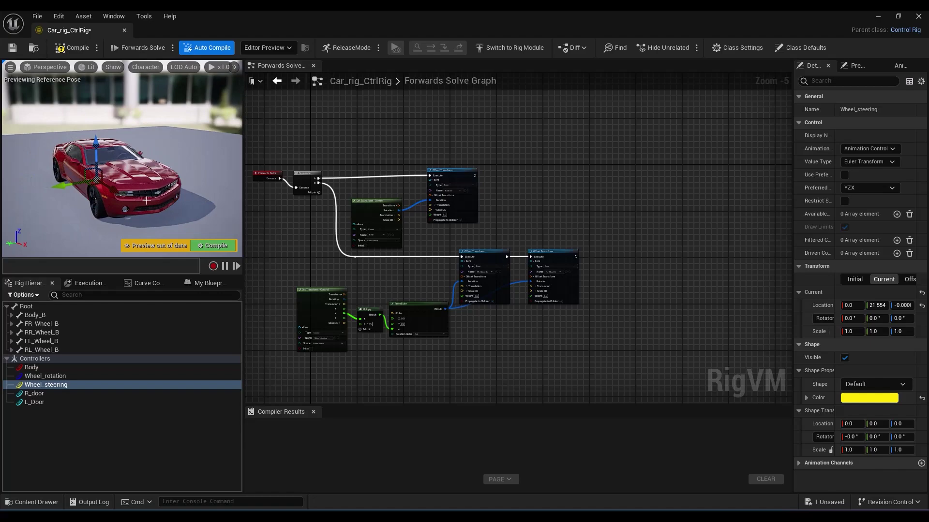
pyautogui.hotkey('ctrl', 'z')
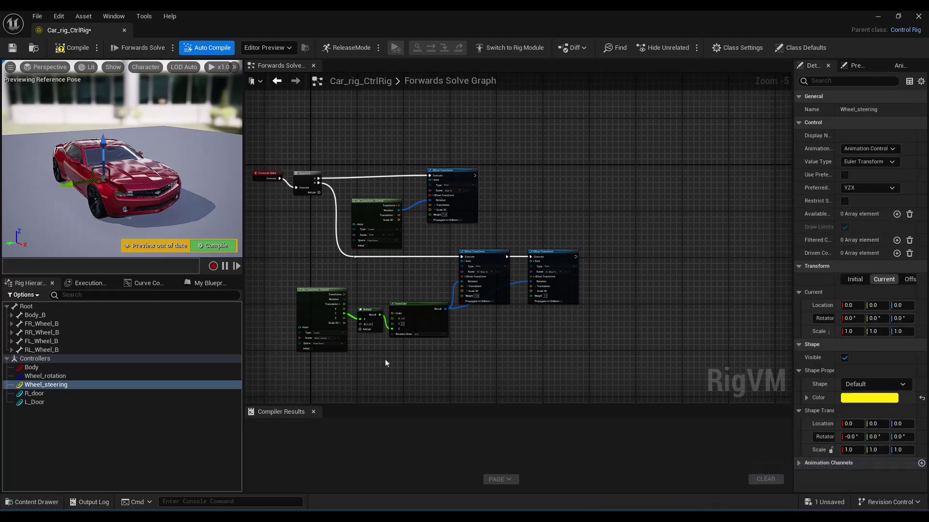
# Duplicate the From Euler node below the original and connect the Multiply result to the copy's Y input
pyautogui.scroll(4, 402, 264)
pyautogui.moveTo(417, 265); pyautogui.dragTo(467, 297, button='right')
pyautogui.click(473, 179)
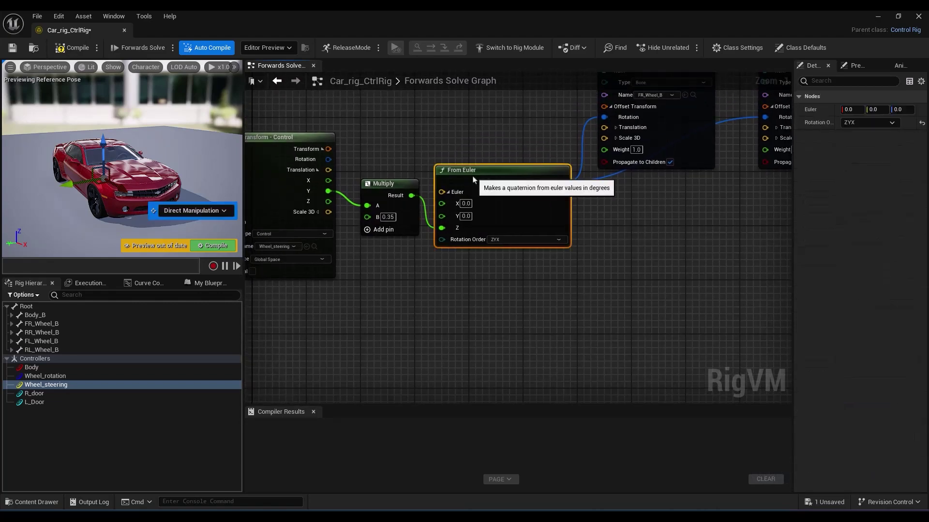
pyautogui.hotkey('ctrl', 'c')
pyautogui.hotkey('ctrl', 'v')
pyautogui.moveTo(462, 305); pyautogui.dragTo(448, 271)
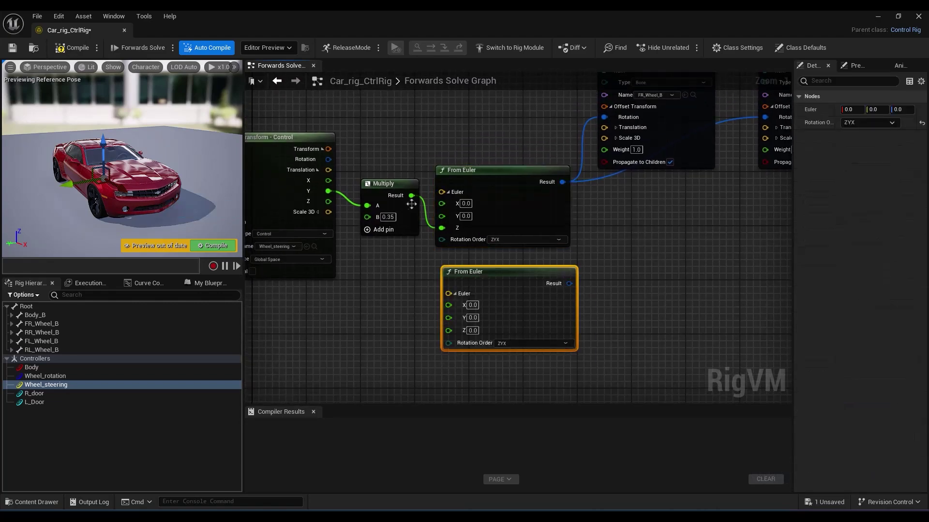
pyautogui.moveTo(411, 198)
pyautogui.mouseDown()
pyautogui.moveTo(422, 265)
pyautogui.moveTo(448, 317)
pyautogui.mouseUp()
# Add an Offset Transform node for the Steering_B bone and connect the second From Euler's Result to its Rotation
pyautogui.click(13, 315)
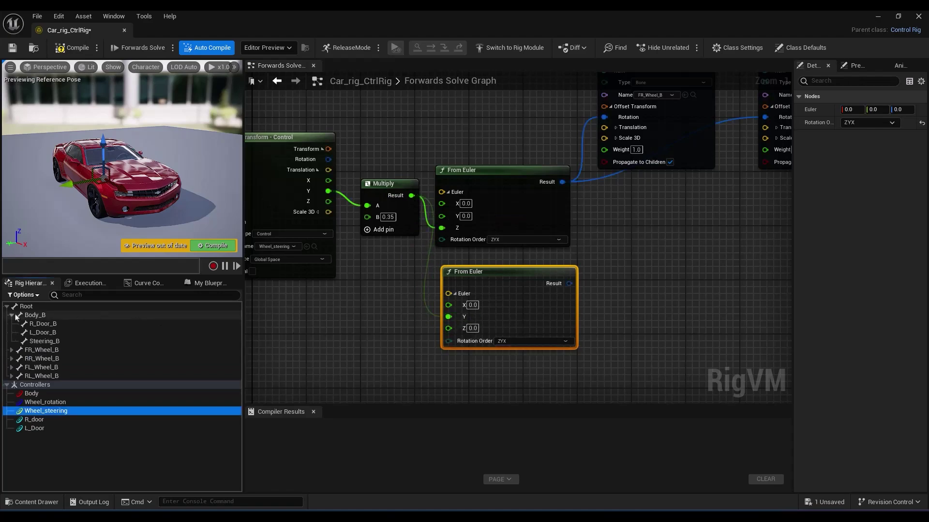
pyautogui.click(96, 342)
pyautogui.moveTo(95, 343); pyautogui.dragTo(628, 247)
pyautogui.click(644, 309)
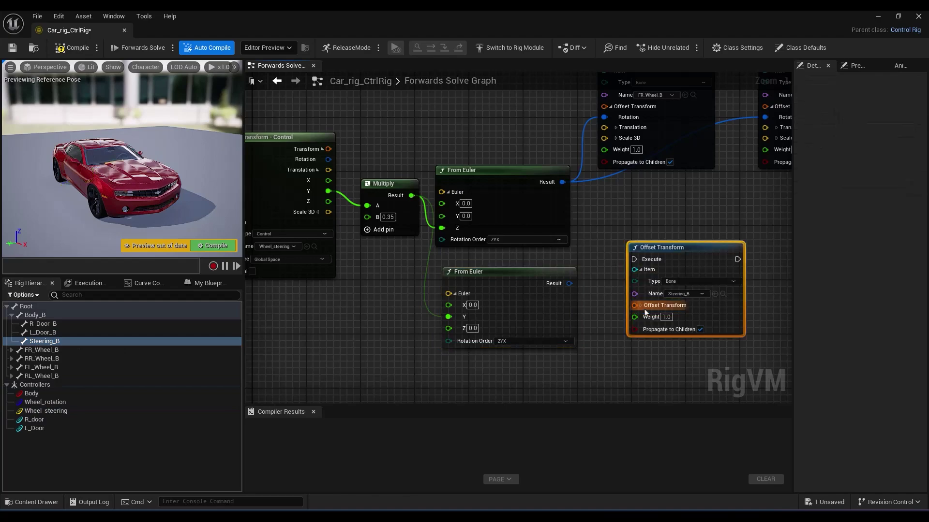
pyautogui.click(641, 306)
pyautogui.moveTo(669, 249); pyautogui.dragTo(689, 222)
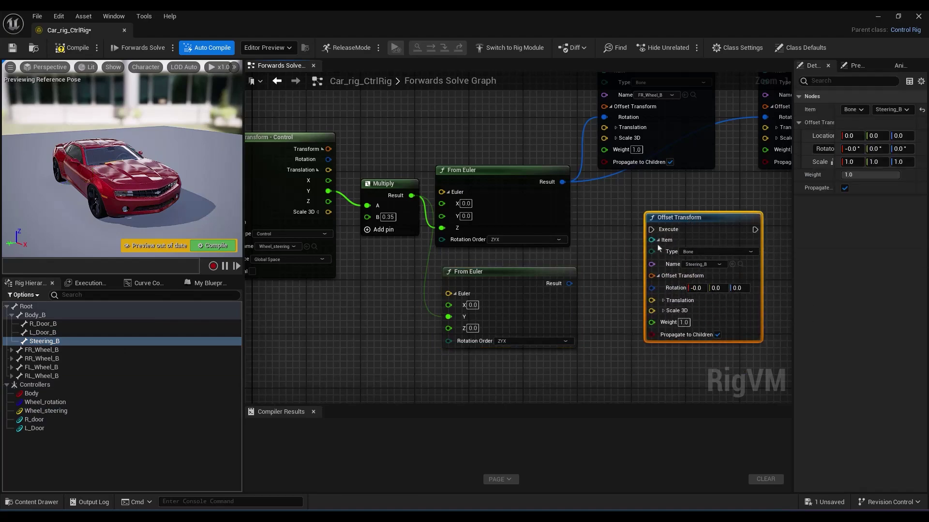
pyautogui.moveTo(569, 283); pyautogui.dragTo(652, 287)
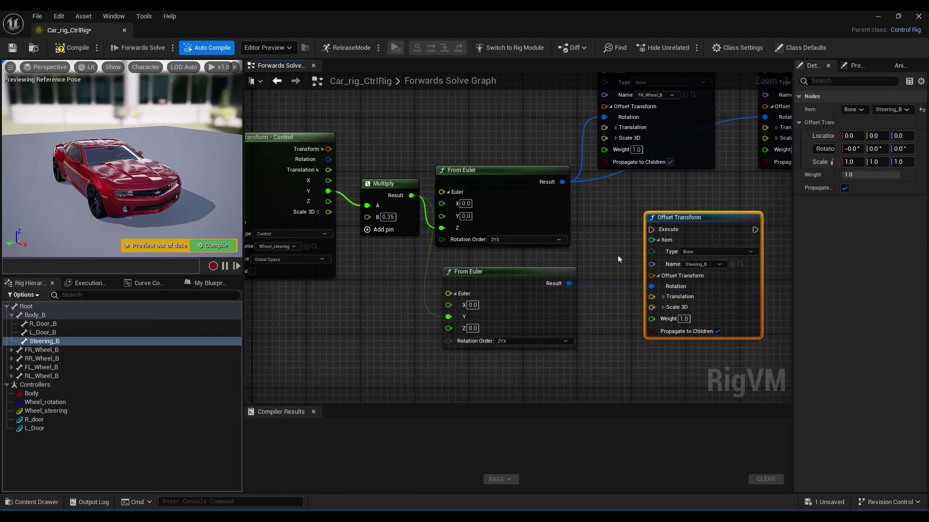
# Chain execution from the FL_Wheel_B offset to the Steering_B offset and line the Steering_B node up beside it
pyautogui.moveTo(618, 259); pyautogui.dragTo(334, 311, button='right')
pyautogui.moveTo(408, 270); pyautogui.dragTo(692, 154)
pyautogui.moveTo(586, 116); pyautogui.dragTo(679, 106)
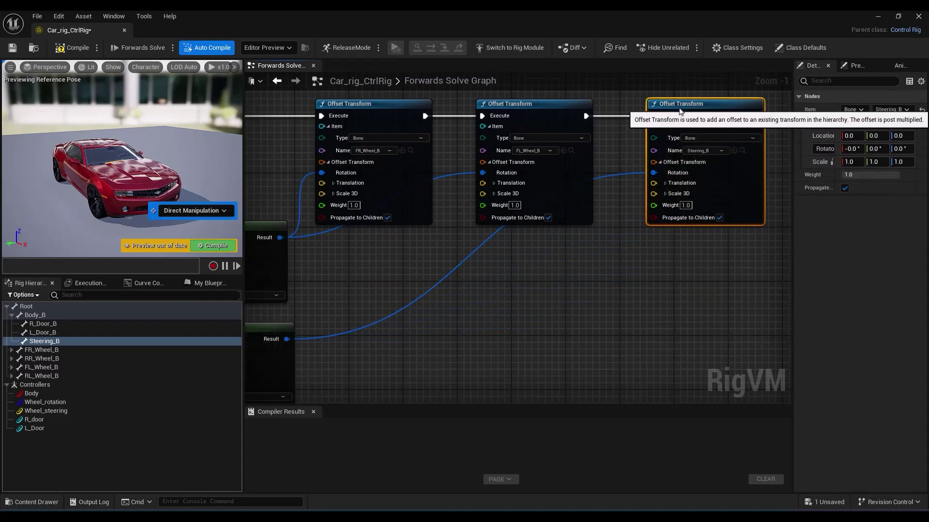
# Focus the preview on the steering wheel and change the Wheel_steering control's Y location to test its rotation
pyautogui.press('f')
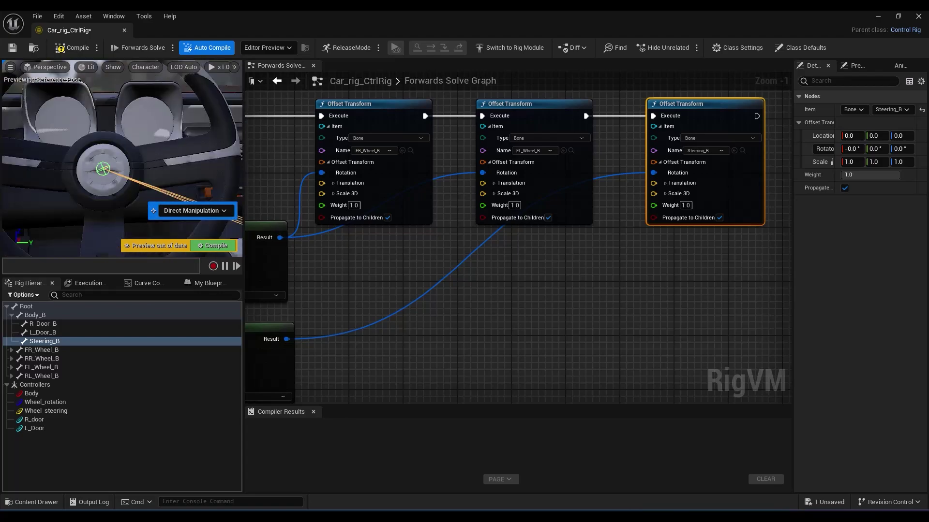
pyautogui.click(59, 411)
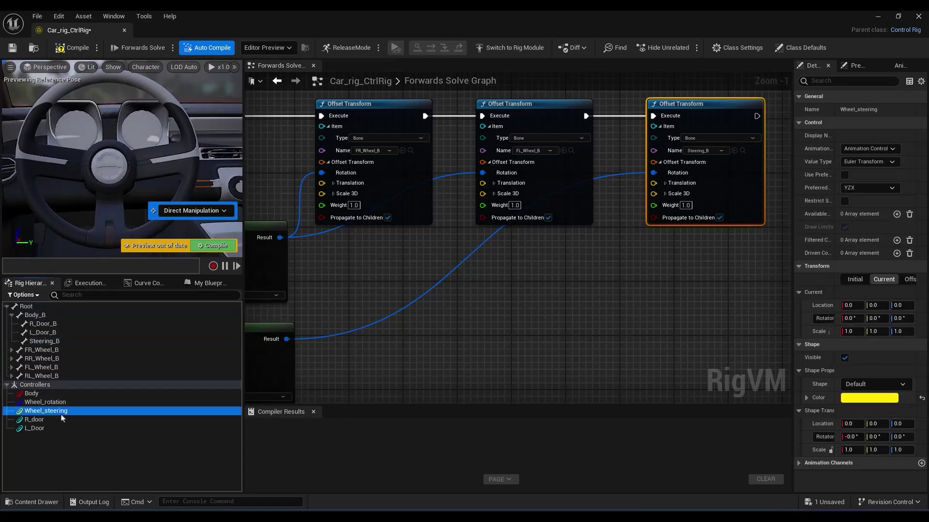
pyautogui.moveTo(876, 308); pyautogui.dragTo(904, 306)
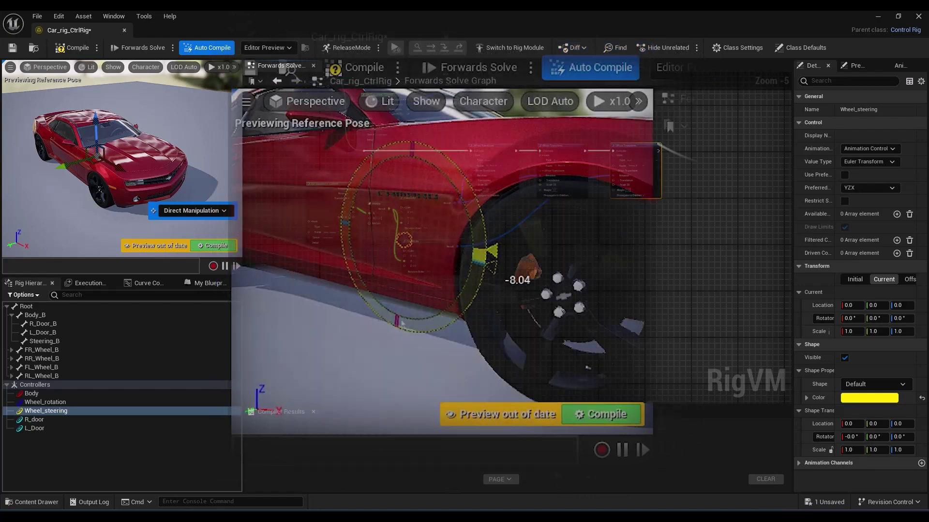
# Add a Get Control Float node below the steering nodes and set its Control to Wheel_rotation
pyautogui.rightClick(401, 324)
pyautogui.write('get cont')
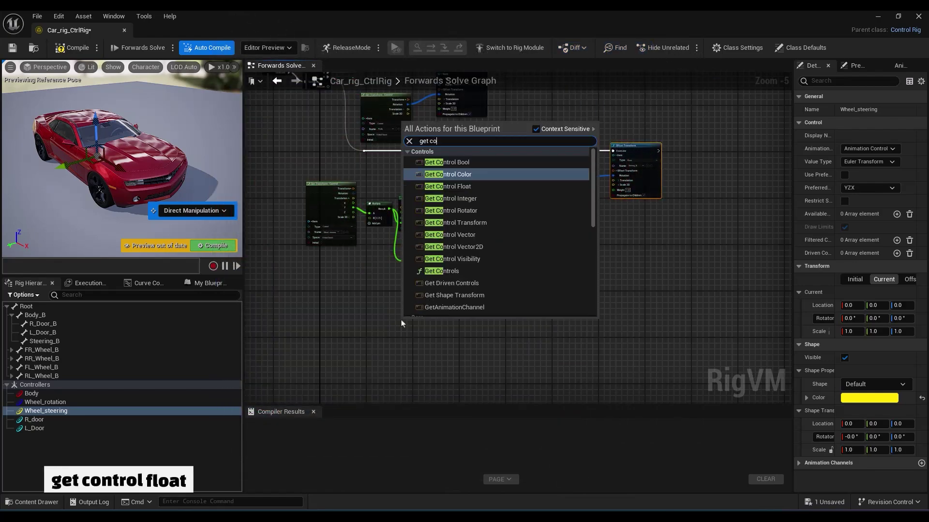
pyautogui.click(445, 186)
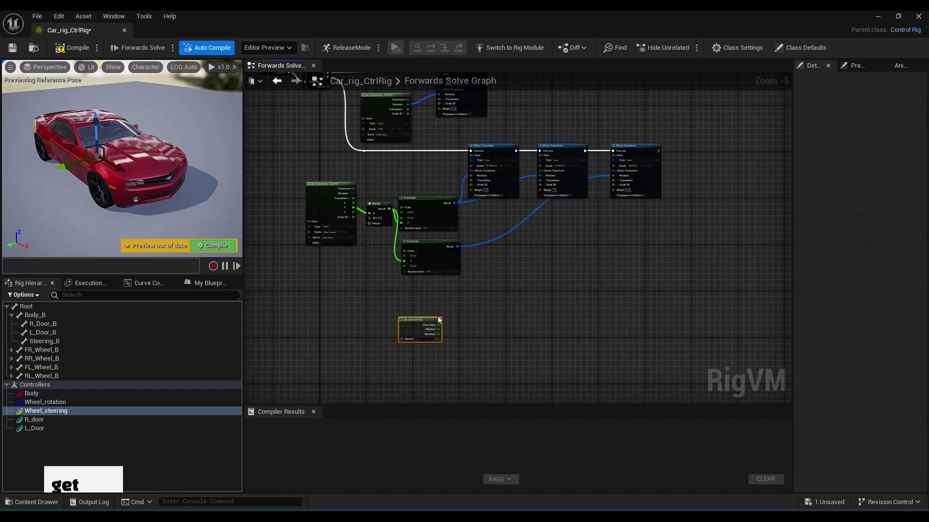
pyautogui.scroll(5, 441, 334)
pyautogui.click(435, 317)
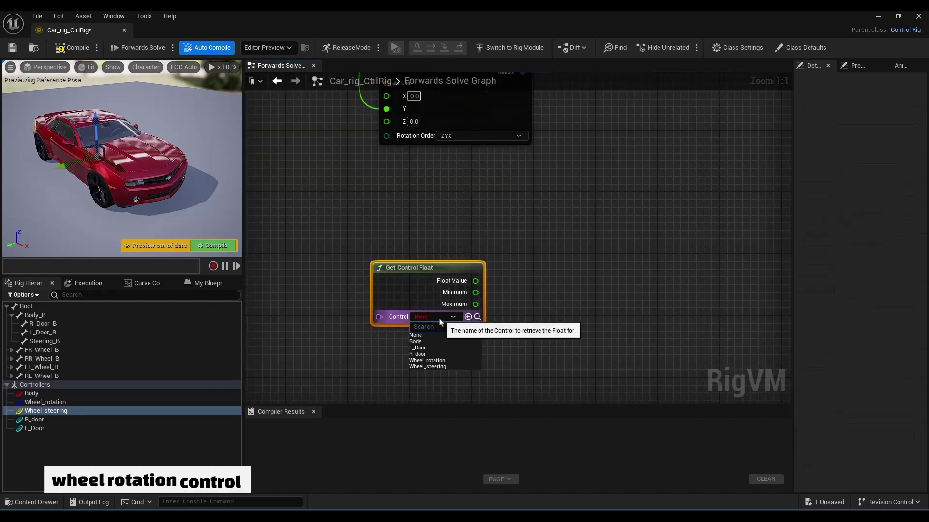
pyautogui.click(441, 361)
pyautogui.moveTo(531, 323); pyautogui.dragTo(478, 336, button='right')
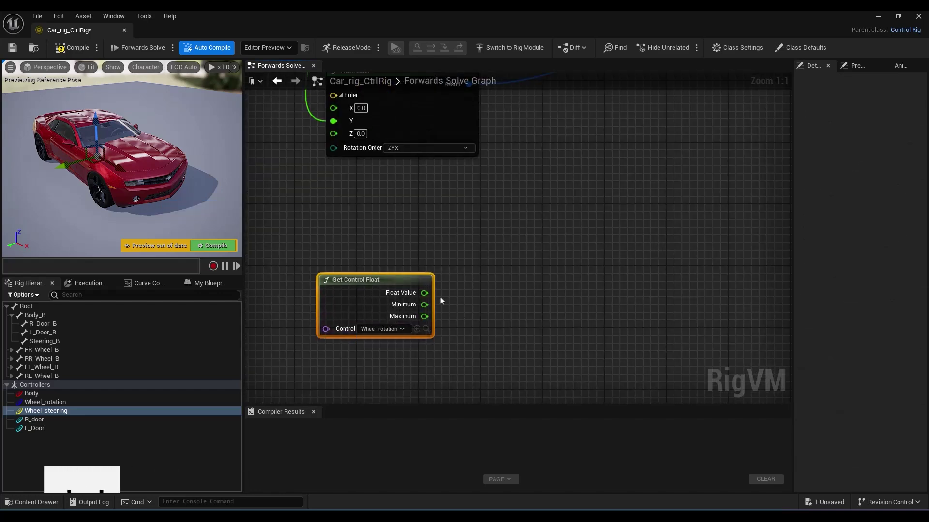
# Add a Multiply node fed by the Wheel_rotation Float Value and set its B input to 50
pyautogui.moveTo(424, 293); pyautogui.dragTo(481, 305)
pyautogui.write('mu')
pyautogui.click(518, 417)
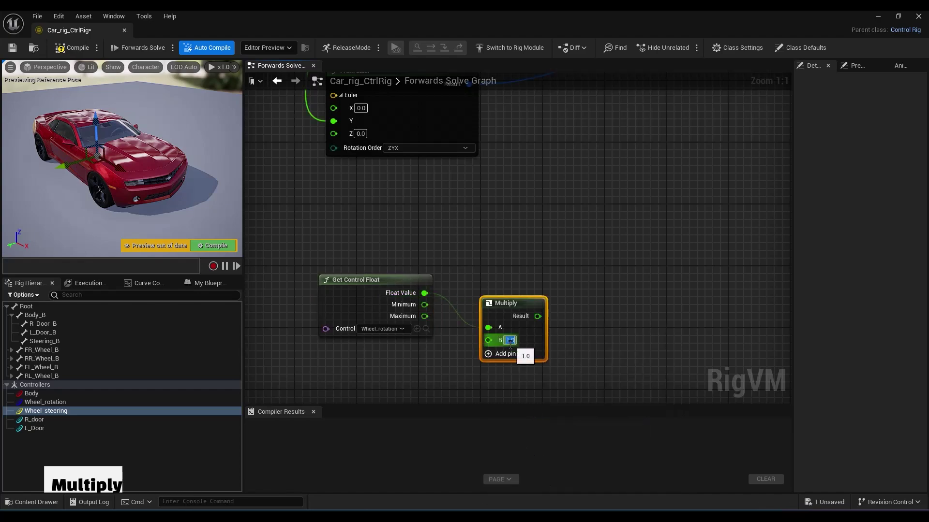
pyautogui.write('50')
pyautogui.moveTo(540, 348); pyautogui.dragTo(533, 253, button='right')
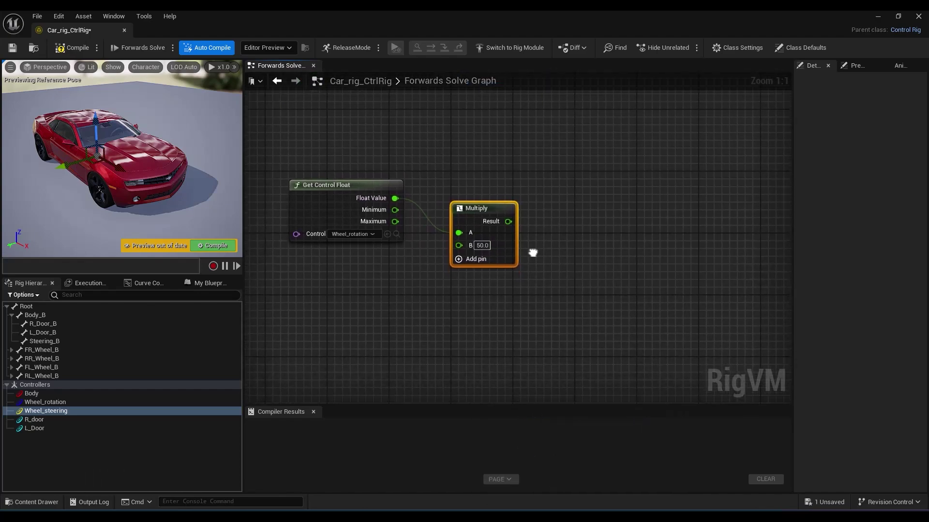
# Chain a second Multiply node after the first and connect a new Half Pi node to its B input
pyautogui.moveTo(508, 213); pyautogui.dragTo(549, 279)
pyautogui.write('mul')
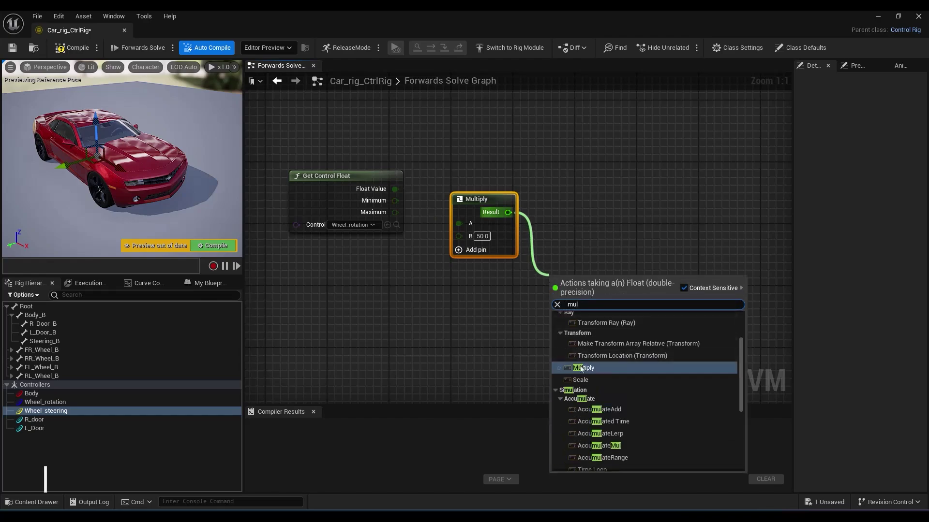
pyautogui.press('Return')
pyautogui.rightClick(415, 347)
pyautogui.scroll(-10, 445, 271)
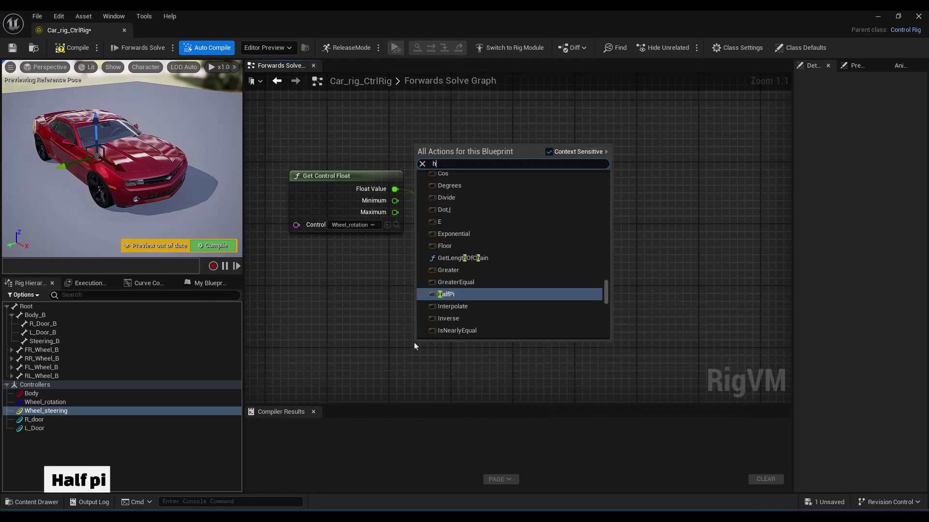
pyautogui.write('half')
pyautogui.click(457, 186)
pyautogui.moveTo(468, 360); pyautogui.dragTo(552, 314)
# Add an Accumulated Time node with its Speed driven by the second Multiply's Result
pyautogui.moveTo(552, 314); pyautogui.dragTo(450, 280, button='right')
pyautogui.moveTo(499, 256); pyautogui.dragTo(559, 258)
pyautogui.write('acc')
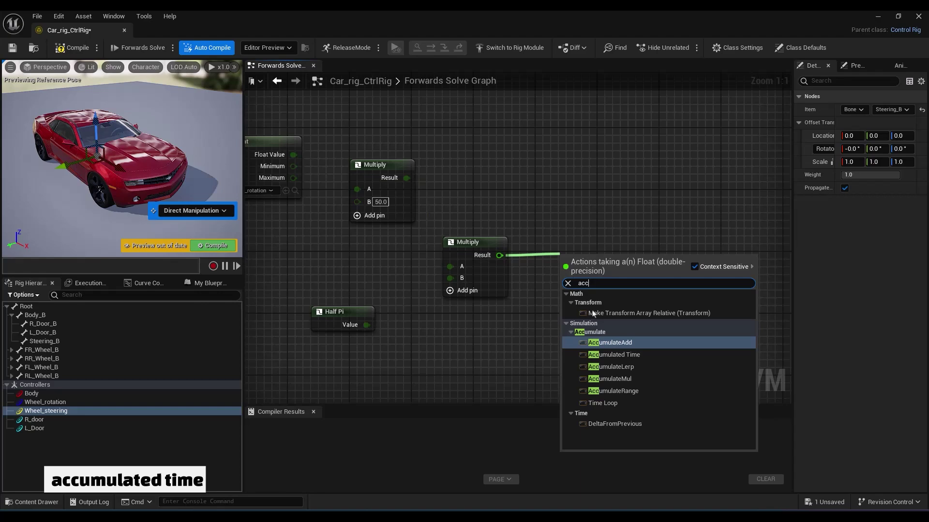
pyautogui.click(613, 355)
pyautogui.moveTo(600, 333); pyautogui.dragTo(437, 315, button='right')
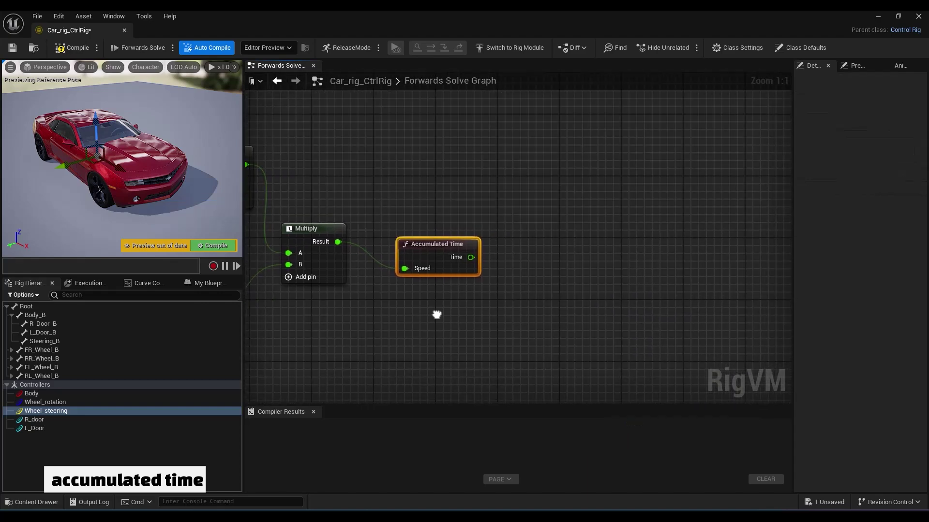
# Add a From Euler node, expand its Euler input, and connect the Accumulated Time output to Y
pyautogui.rightClick(529, 243)
pyautogui.write('from eu')
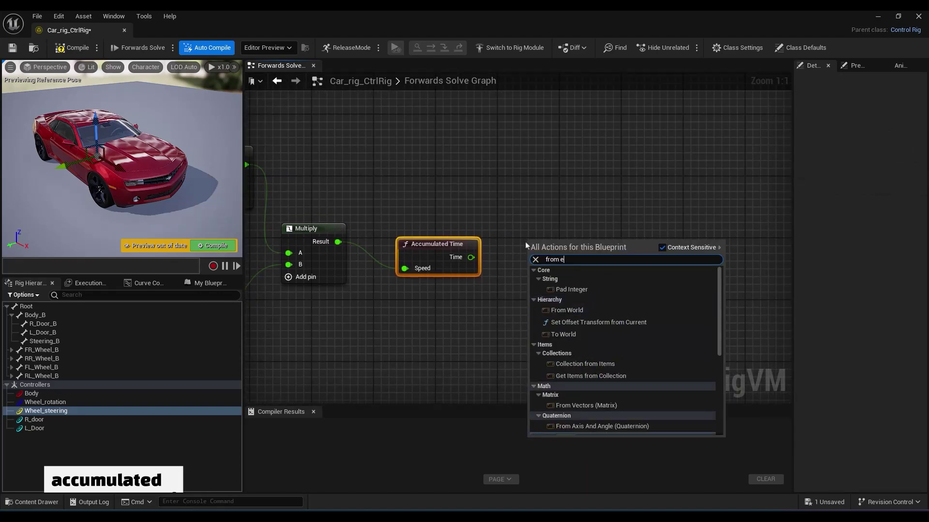
pyautogui.click(568, 290)
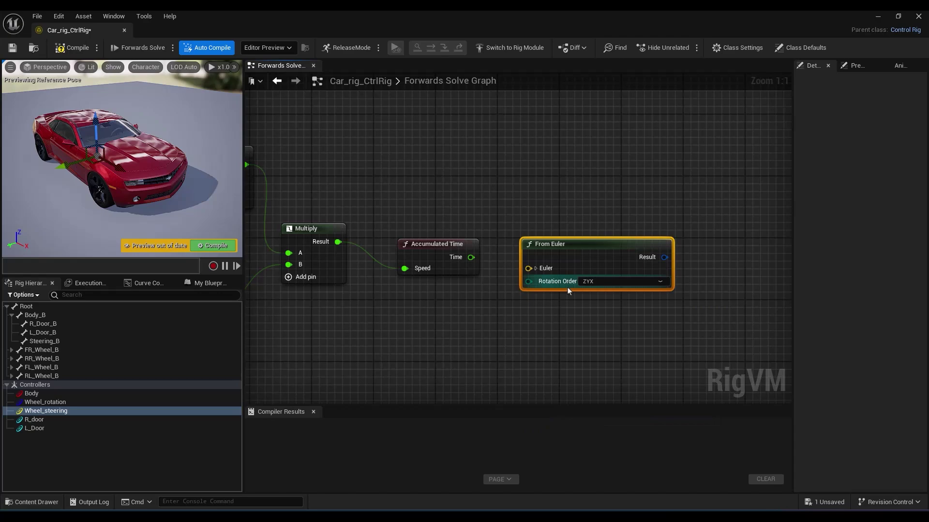
pyautogui.click(535, 269)
pyautogui.moveTo(470, 257); pyautogui.dragTo(529, 295)
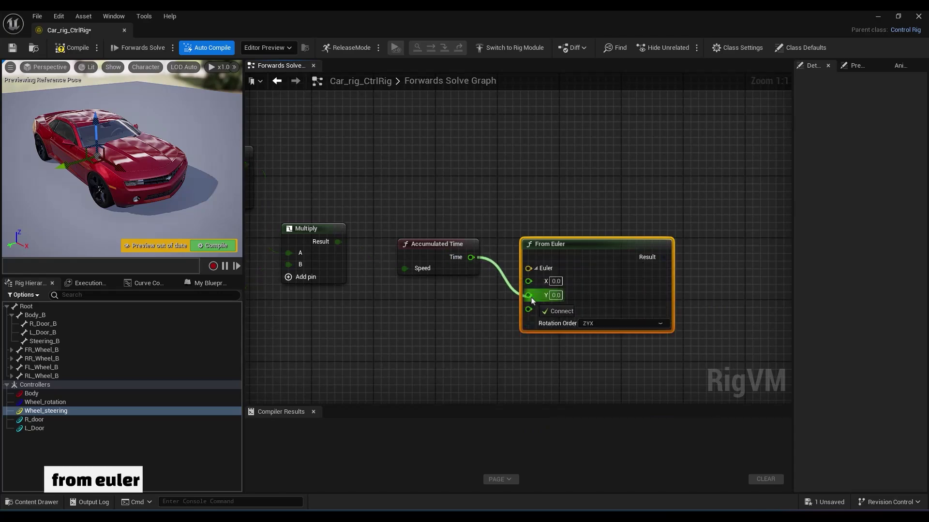
# Arrange the wheel rotation nodes closer together in a compact row
pyautogui.scroll(-1, 529, 295)
pyautogui.moveTo(485, 324); pyautogui.dragTo(611, 353, button='right')
pyautogui.moveTo(673, 245); pyautogui.dragTo(645, 245)
pyautogui.moveTo(466, 265); pyautogui.dragTo(500, 279)
pyautogui.moveTo(383, 198); pyautogui.dragTo(424, 225)
pyautogui.moveTo(340, 326); pyautogui.dragTo(415, 299)
pyautogui.moveTo(297, 180); pyautogui.dragTo(371, 234)
# Add Offset Transform nodes for the four wheel bones and arrange them in a two-by-two grid beside the From Euler node
pyautogui.scroll(-3, 392, 335)
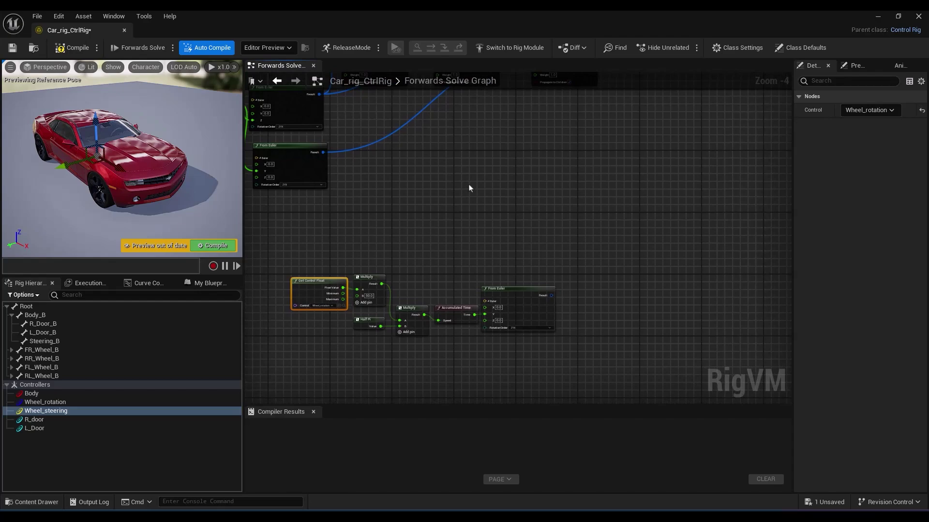
pyautogui.click(123, 350)
pyautogui.keyDown('shift'); pyautogui.click(49, 376); pyautogui.keyUp('shift')
pyautogui.moveTo(64, 360); pyautogui.dragTo(589, 182)
pyautogui.click(620, 246)
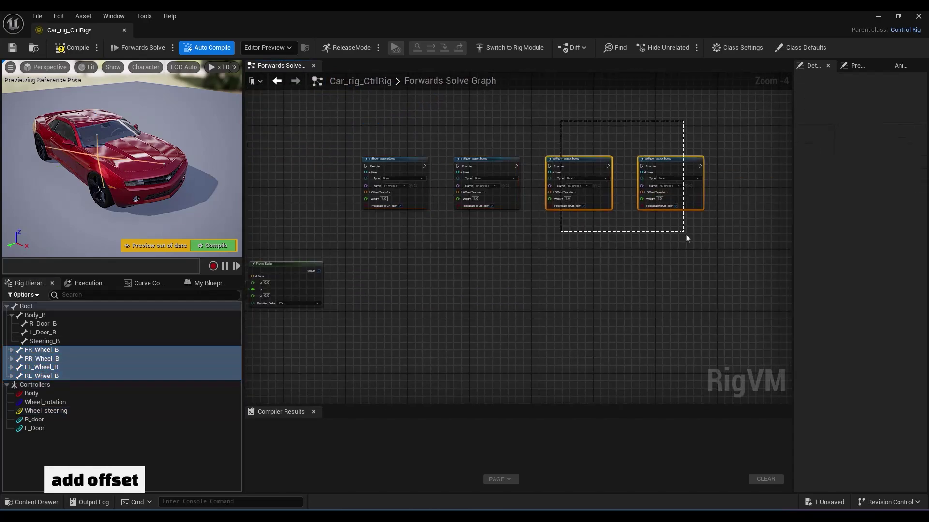
pyautogui.moveTo(680, 167); pyautogui.dragTo(498, 249)
# Expand the Offset Transform input on all four wheel nodes and connect the From Euler Result to each Rotation
pyautogui.scroll(4, 363, 220)
pyautogui.click(378, 165)
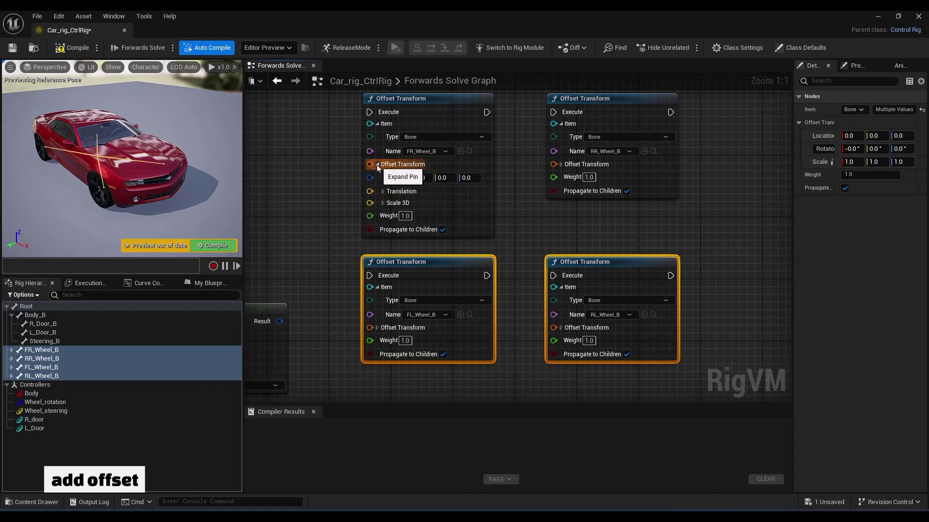
pyautogui.click(561, 165)
pyautogui.click(377, 328)
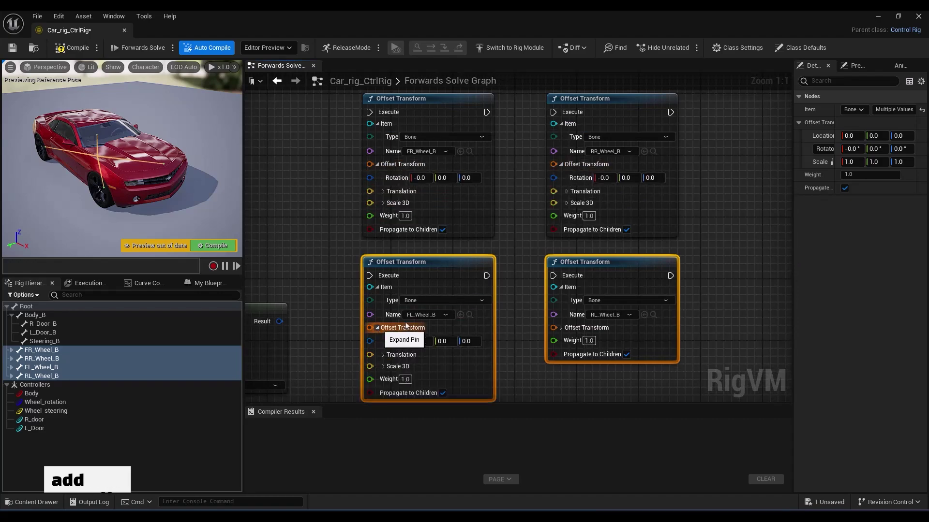
pyautogui.click(561, 327)
pyautogui.moveTo(279, 321); pyautogui.dragTo(554, 341)
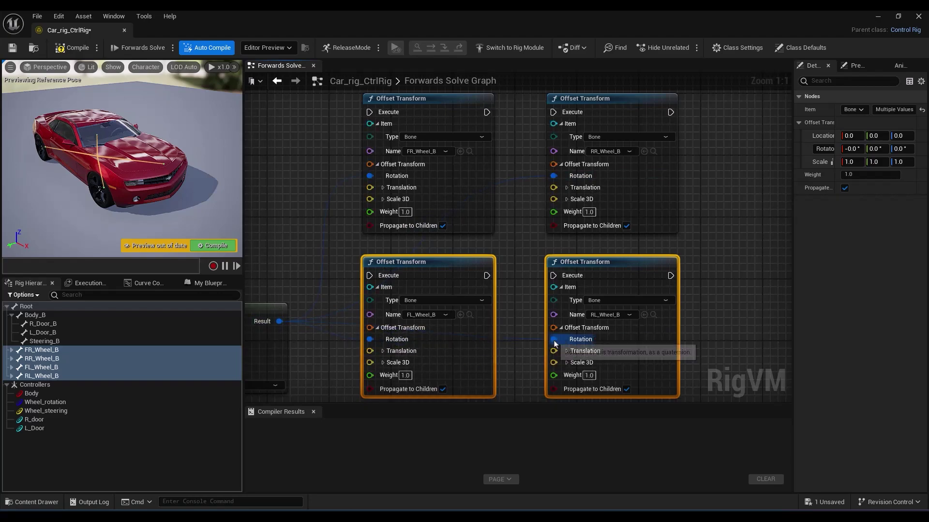
# Chain execution through the wheel rotation offsets in the order FR_Wheel_B, RR_Wheel_B, FL_Wheel_B, RL_Wheel_B
pyautogui.moveTo(317, 220)
pyautogui.mouseDown(button='right')
pyautogui.moveTo(383, 210)
pyautogui.moveTo(317, 232)
pyautogui.mouseUp(button='right')
pyautogui.moveTo(487, 125); pyautogui.dragTo(554, 124)
pyautogui.moveTo(671, 124); pyautogui.dragTo(370, 287)
pyautogui.moveTo(487, 287); pyautogui.dragTo(558, 292)
pyautogui.moveTo(358, 294); pyautogui.dragTo(483, 315, button='right')
pyautogui.scroll(-4, 482, 315)
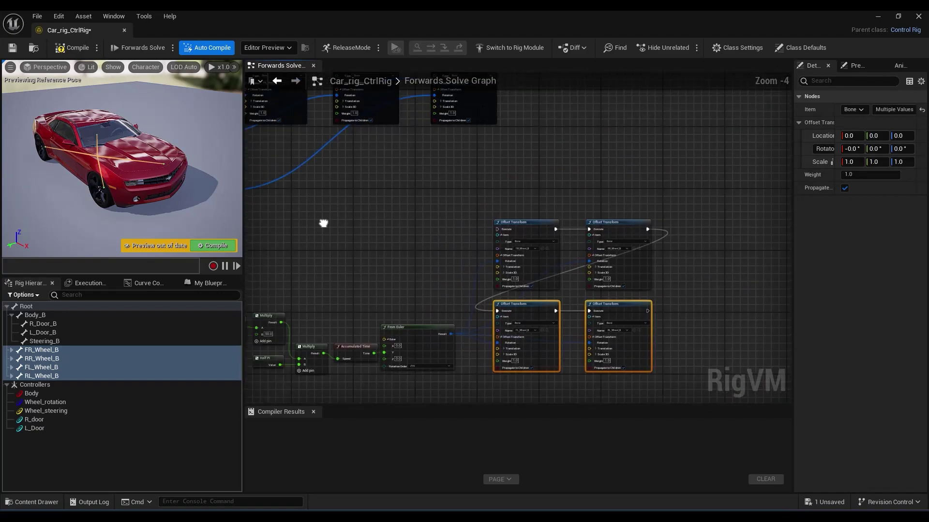
# Add a C output to the Sequence node and connect it to the FR_Wheel_B Offset Transform's Execute input
pyautogui.moveTo(324, 222); pyautogui.dragTo(644, 392, button='right')
pyautogui.scroll(4, 470, 186)
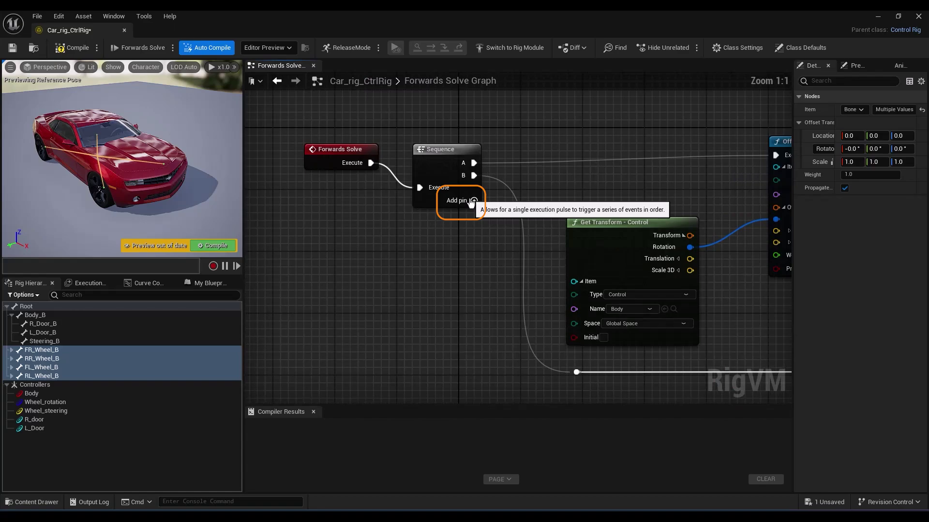
pyautogui.click(471, 203)
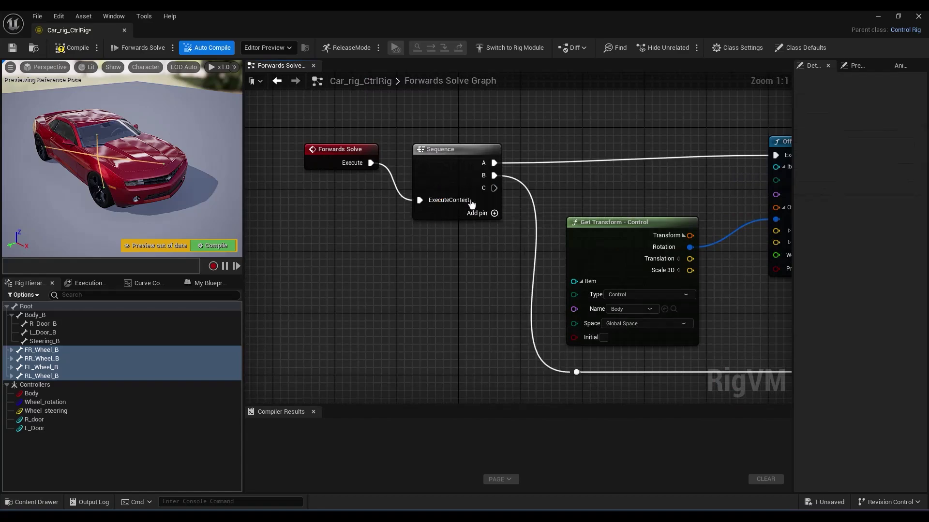
pyautogui.scroll(-3, 472, 203)
pyautogui.moveTo(472, 203); pyautogui.dragTo(357, 123, button='right')
pyautogui.moveTo(363, 115); pyautogui.dragTo(597, 218)
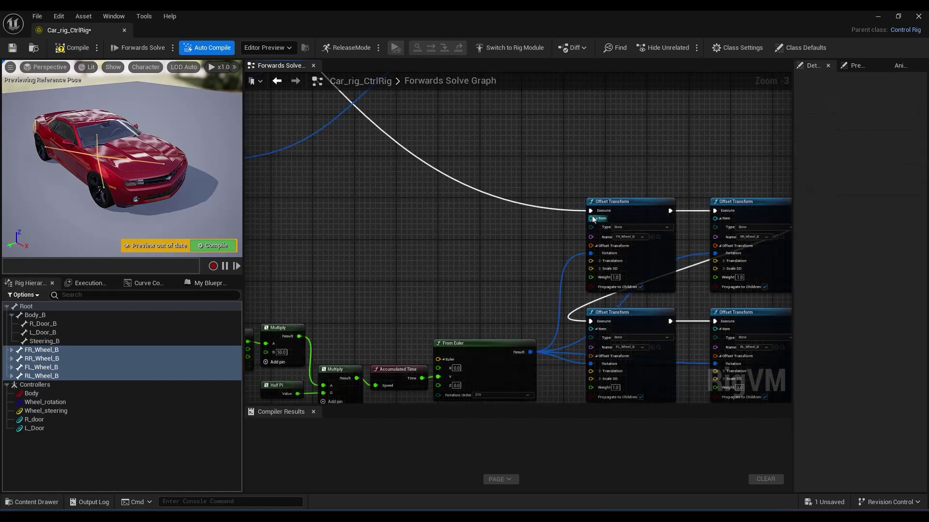
# Rotate the Wheel_rotation control about its Y axis in the preview to inspect the wheels and calipers, and undo the rotation
pyautogui.scroll(-1, 639, 396)
pyautogui.moveTo(640, 396); pyautogui.dragTo(449, 296, button='right')
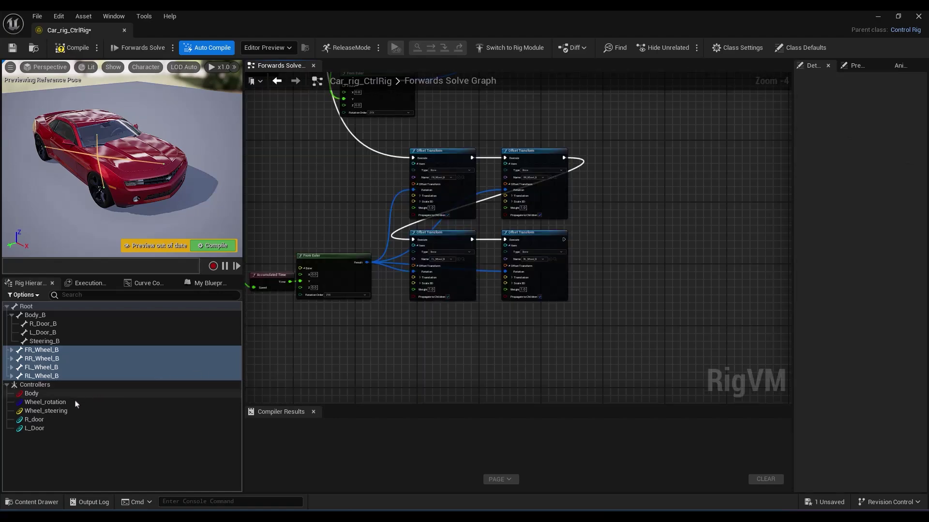
pyautogui.click(58, 402)
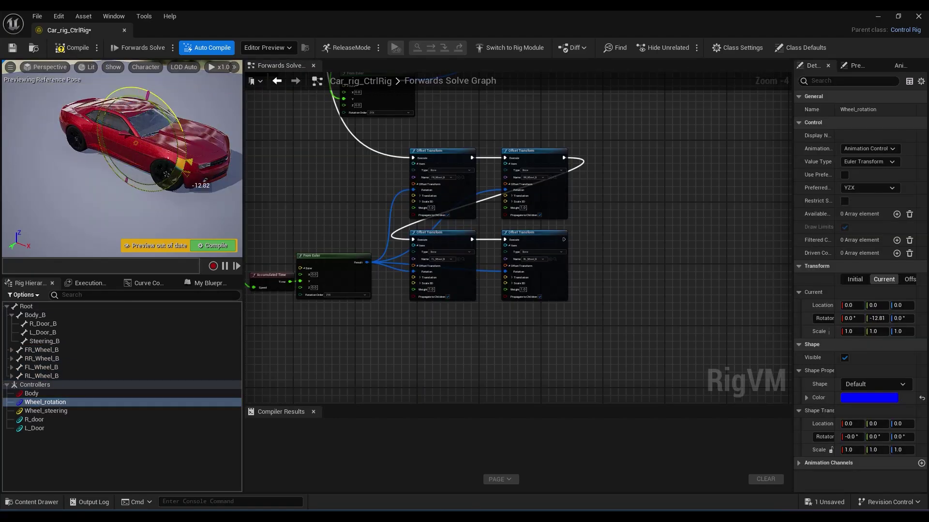
pyautogui.moveTo(182, 154); pyautogui.dragTo(183, 151)
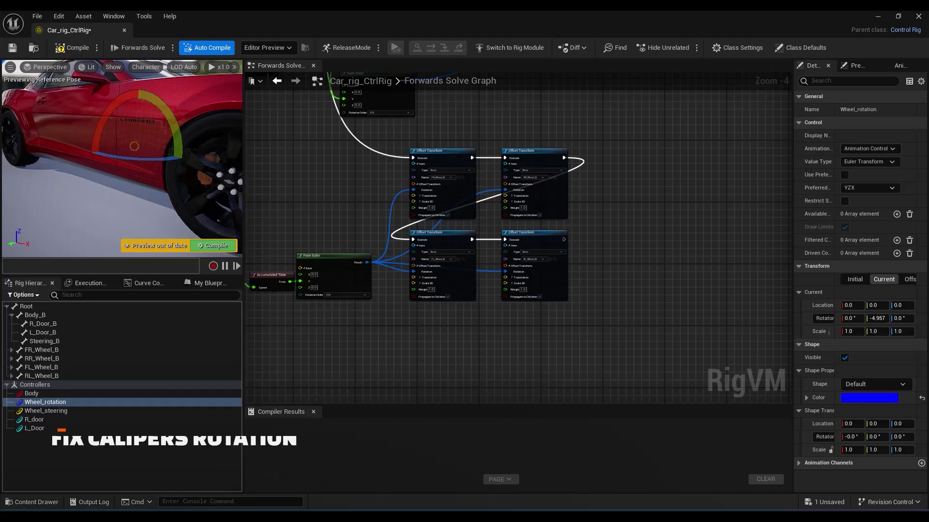
pyautogui.moveTo(126, 188); pyautogui.dragTo(140, 188, button='right')
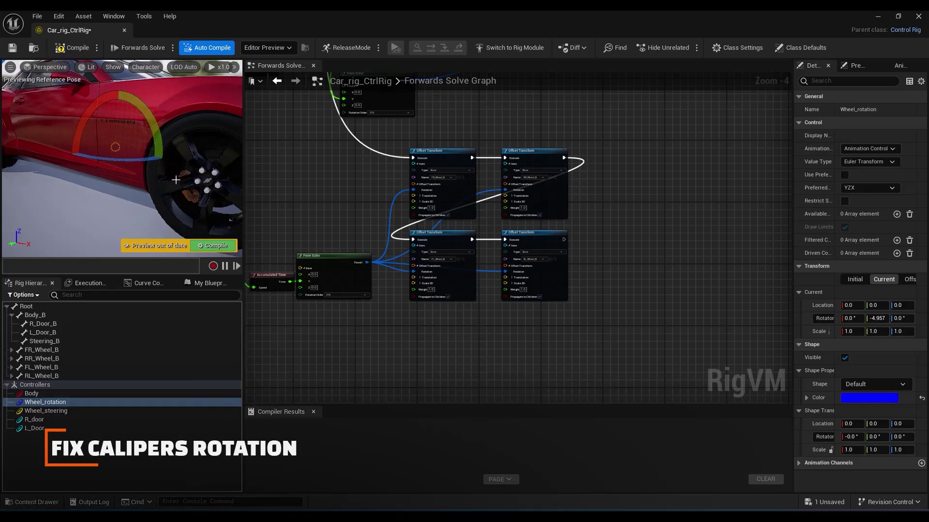
pyautogui.hotkey('ctrl', 'z')
pyautogui.moveTo(156, 201); pyautogui.dragTo(169, 202, button='right')
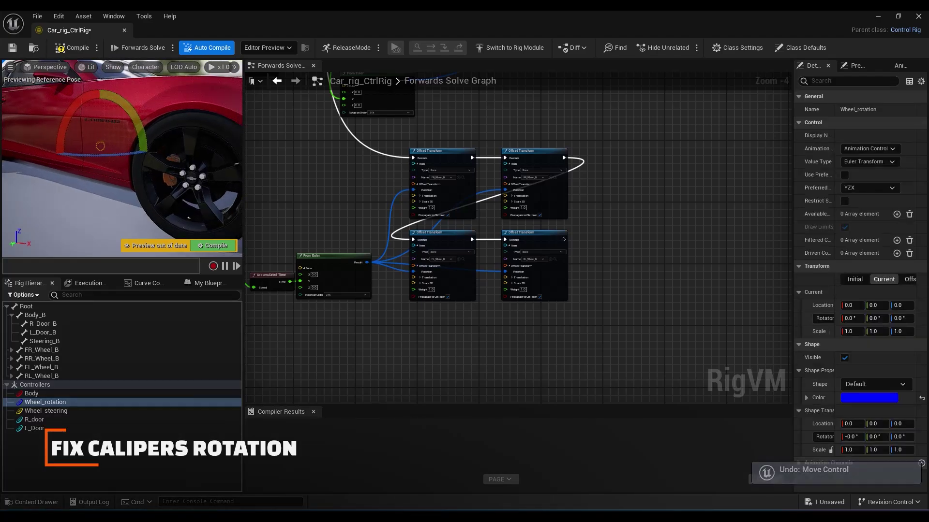
# Disable Propagate to Children on all four wheel Offset Transform nodes and test the Wheel_rotation control in the preview
pyautogui.scroll(3, 454, 290)
pyautogui.moveTo(466, 231); pyautogui.dragTo(408, 276, button='right')
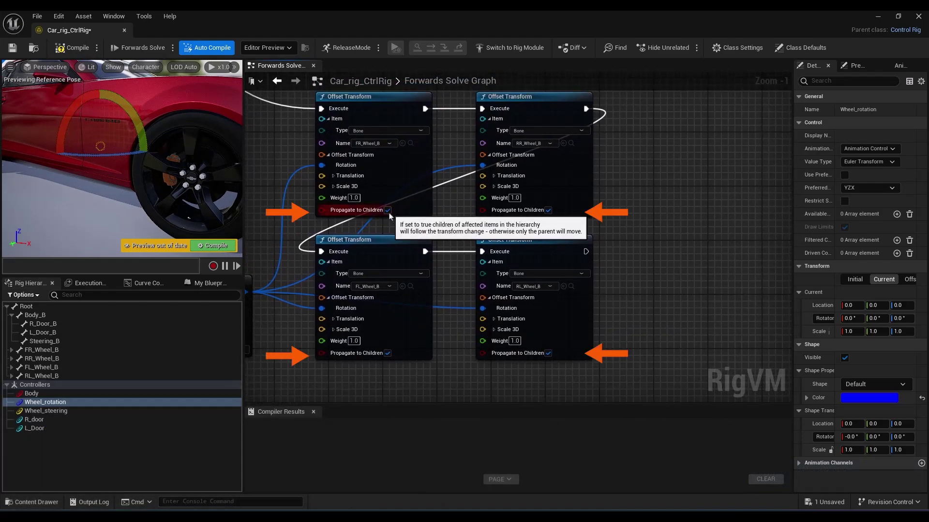
pyautogui.click(389, 213)
pyautogui.click(548, 212)
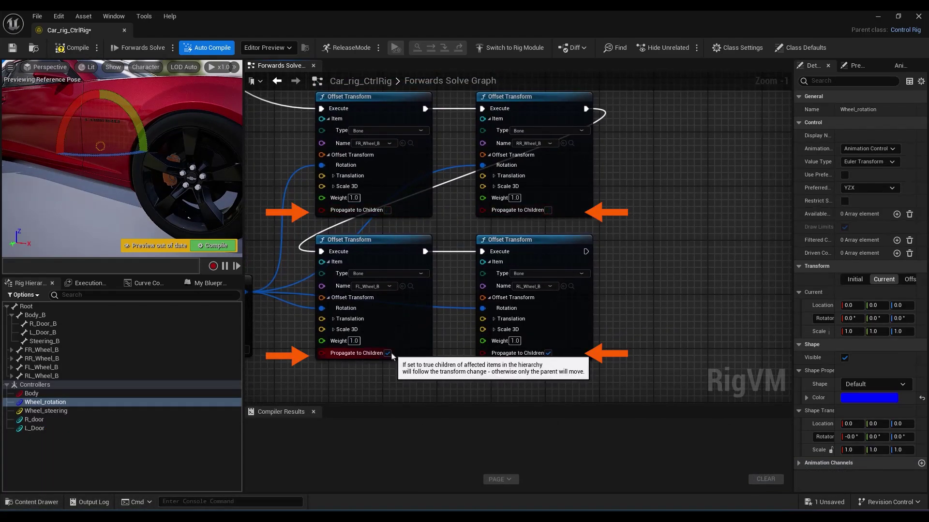
pyautogui.click(387, 354)
pyautogui.click(548, 353)
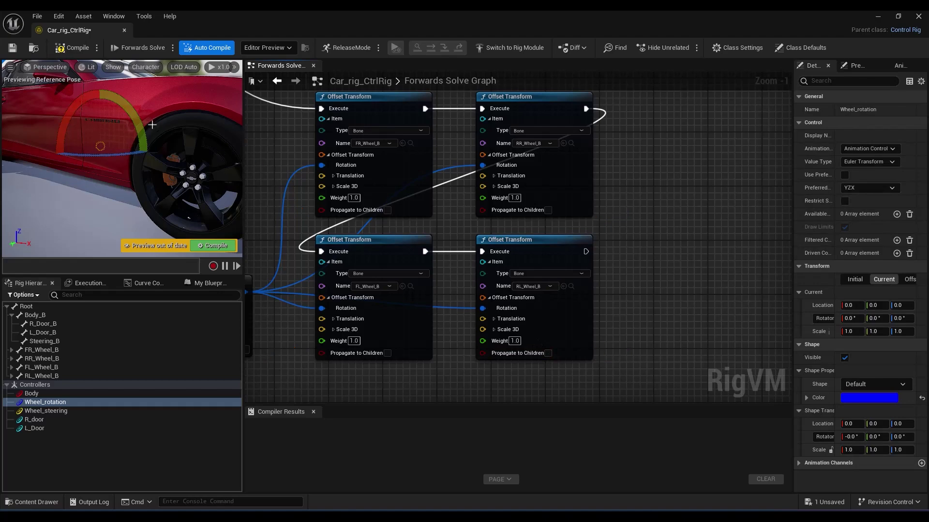
pyautogui.moveTo(132, 112); pyautogui.dragTo(138, 122)
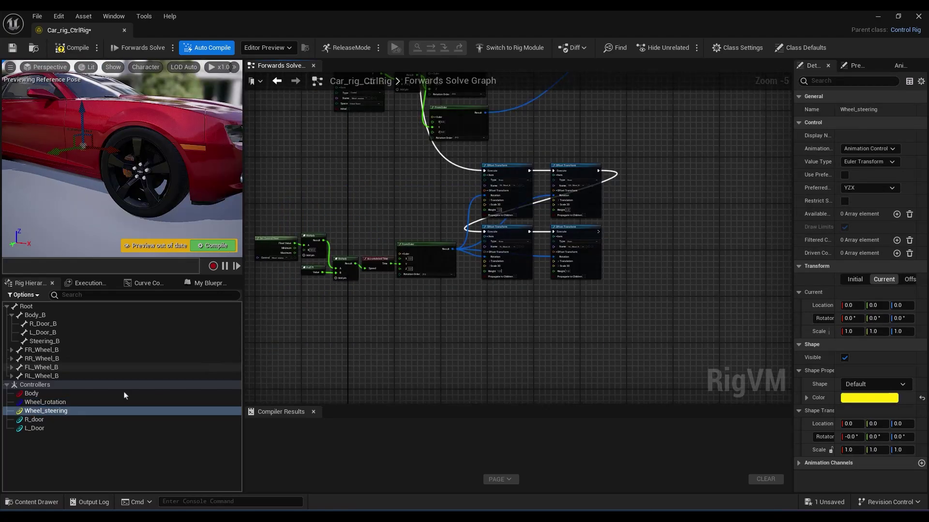
# Add Get Transform - Control nodes for the R_door and L_Door controls below the wheel rotation nodes
pyautogui.click(34, 419)
pyautogui.keyDown('shift'); pyautogui.click(36, 428); pyautogui.keyUp('shift')
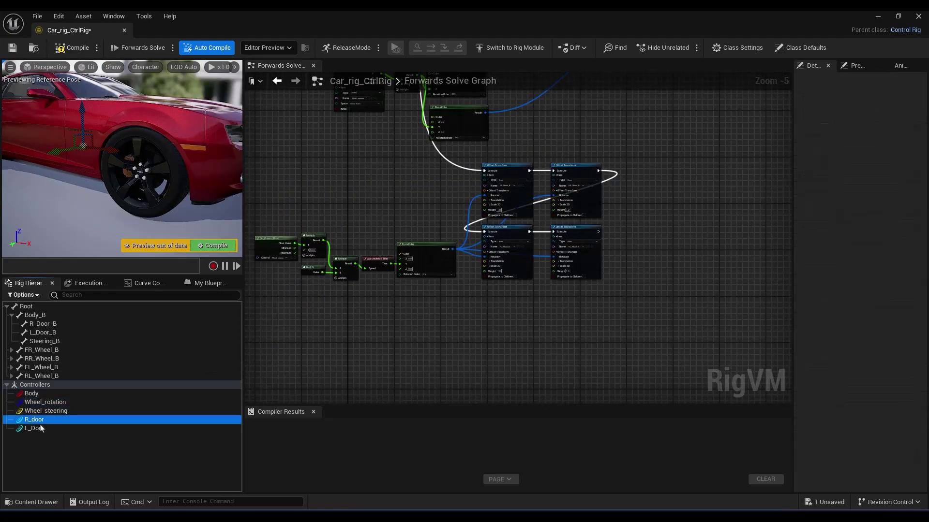
pyautogui.moveTo(386, 366); pyautogui.dragTo(388, 343)
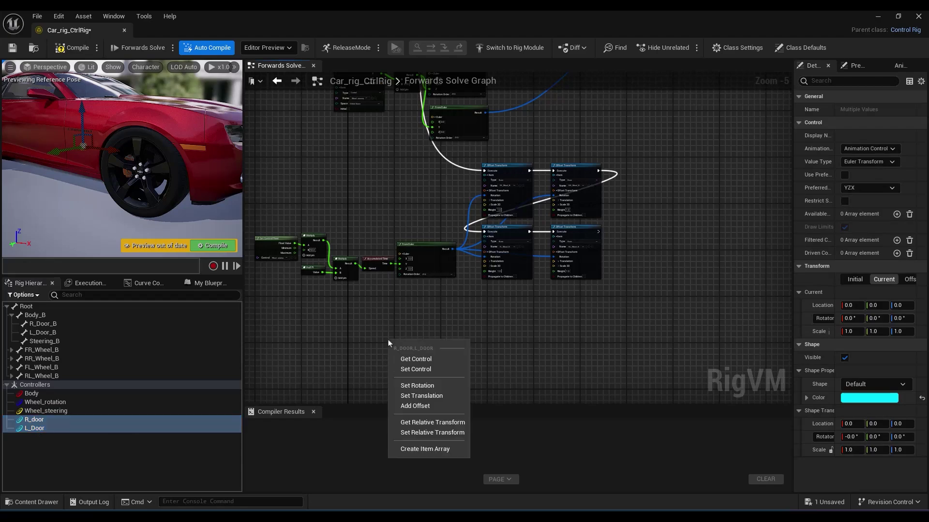
pyautogui.click(432, 358)
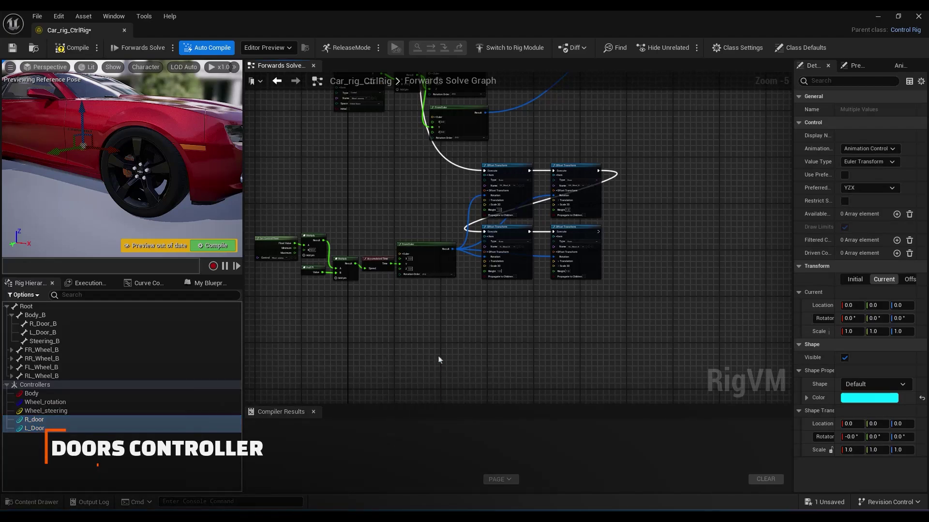
pyautogui.scroll(4, 461, 356)
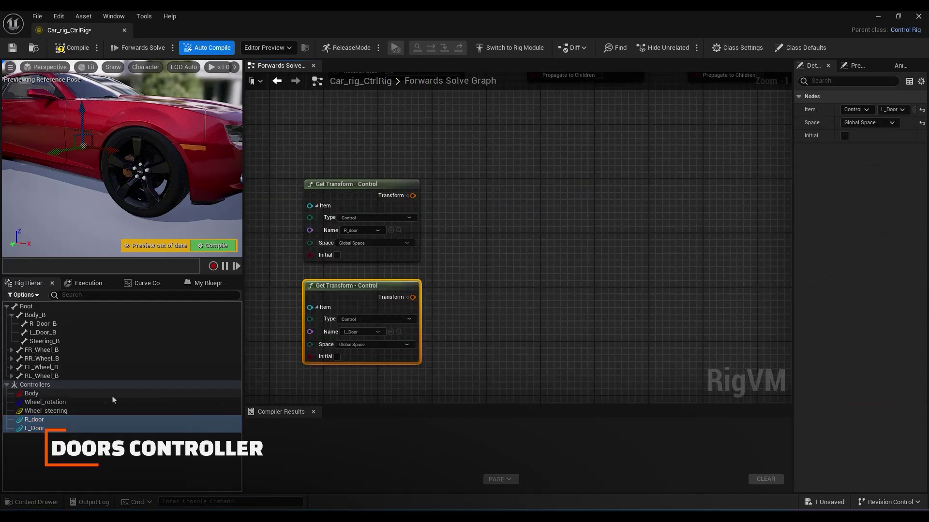
# Add Offset Transform nodes for the R_Door_B and L_Door_B bones, stack them beside the door control nodes, and expand their Offset Transform inputs
pyautogui.click(48, 325)
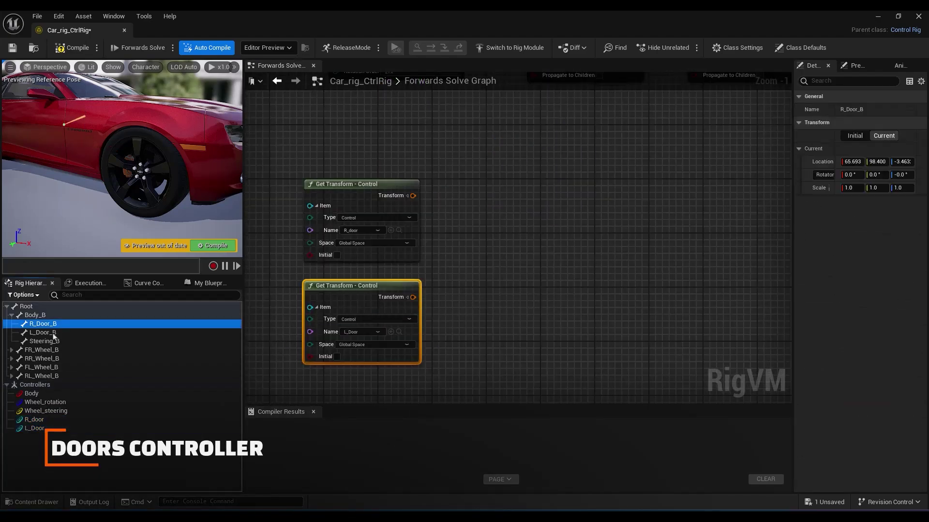
pyautogui.keyDown('shift'); pyautogui.click(48, 333); pyautogui.keyUp('shift')
pyautogui.moveTo(552, 188); pyautogui.dragTo(552, 188)
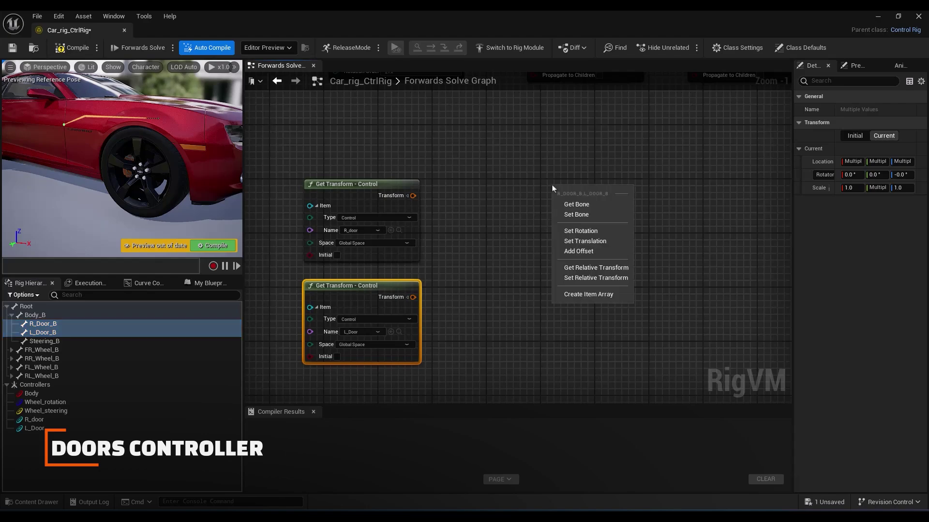
pyautogui.click(600, 251)
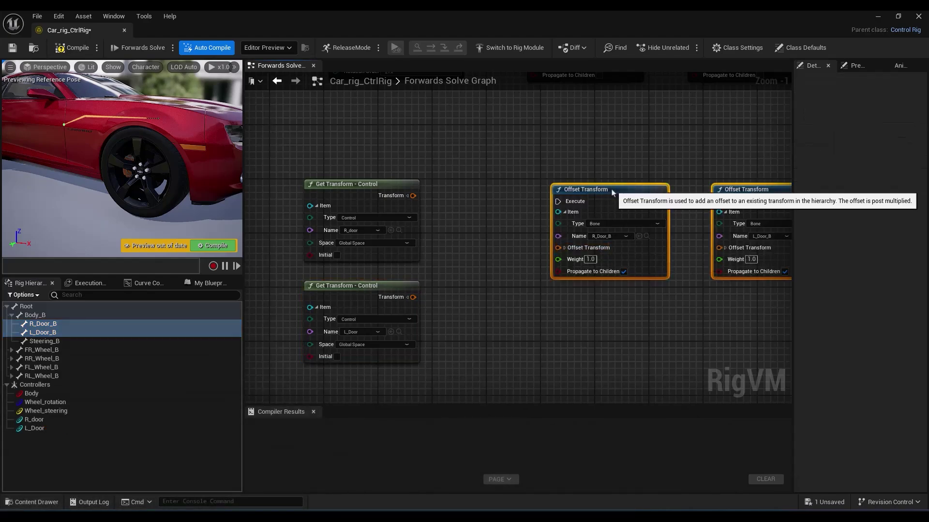
pyautogui.moveTo(611, 190); pyautogui.dragTo(593, 137)
pyautogui.moveTo(744, 138); pyautogui.dragTo(560, 276)
pyautogui.click(546, 195)
pyautogui.click(552, 337)
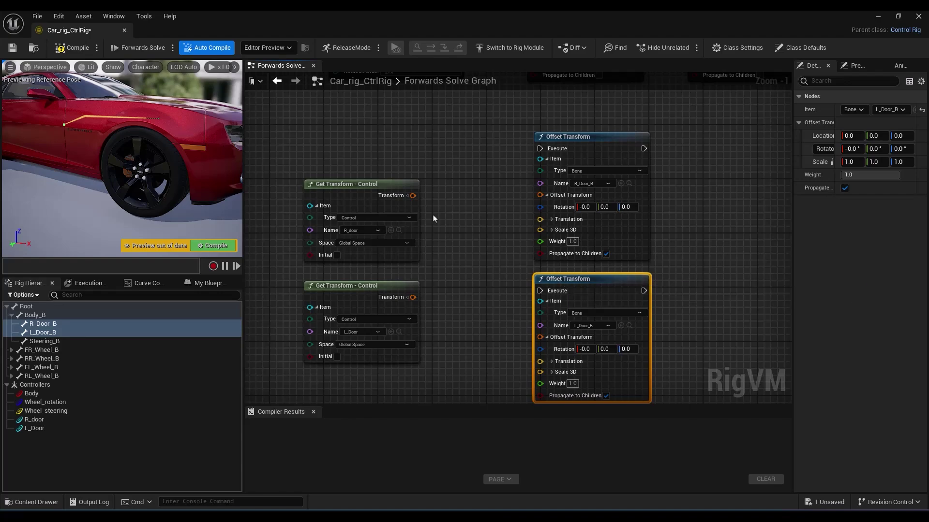
# Connect each door control's Rotation to its matching door bone offset, and chain execution from R_Door_B to L_Door_B
pyautogui.click(407, 196)
pyautogui.moveTo(415, 207); pyautogui.dragTo(541, 207)
pyautogui.moveTo(407, 297); pyautogui.dragTo(540, 349)
pyautogui.moveTo(642, 148); pyautogui.dragTo(540, 291)
# Add a D output to the Sequence node and connect it to the R_Door_B Offset Transform's Execute input
pyautogui.moveTo(451, 206); pyautogui.dragTo(522, 299, button='right')
pyautogui.scroll(-5, 522, 298)
pyautogui.moveTo(425, 113); pyautogui.dragTo(531, 208, button='right')
pyautogui.scroll(6, 532, 198)
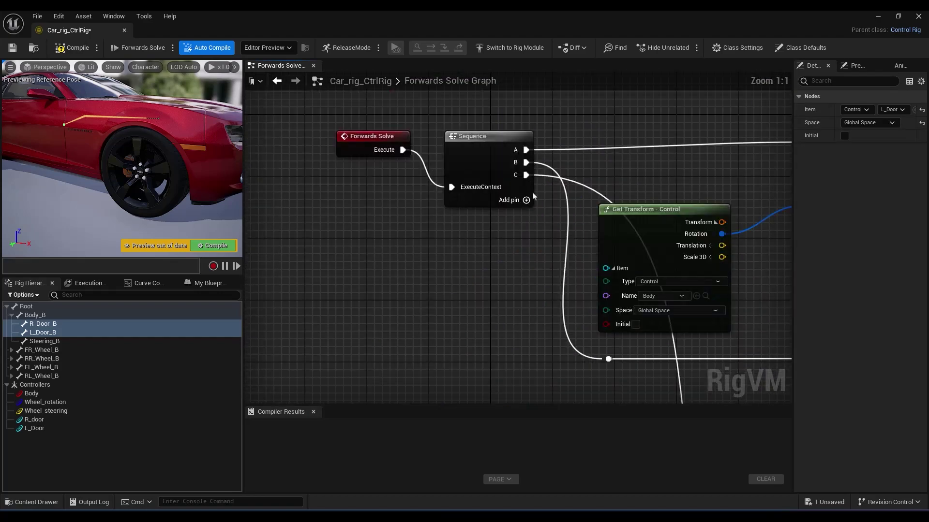
pyautogui.click(527, 201)
pyautogui.moveTo(525, 188); pyautogui.dragTo(739, 173)
# Rotate the R_door and L_Door controls about the vertical axis in the preview to check the door movement
pyautogui.moveTo(699, 211); pyautogui.dragTo(531, 218, button='right')
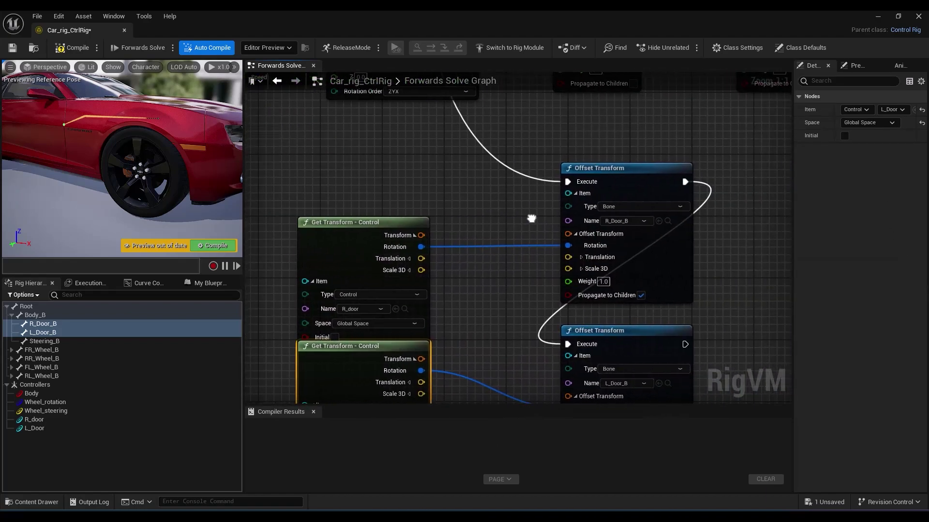
pyautogui.scroll(-3, 531, 219)
pyautogui.click(41, 420)
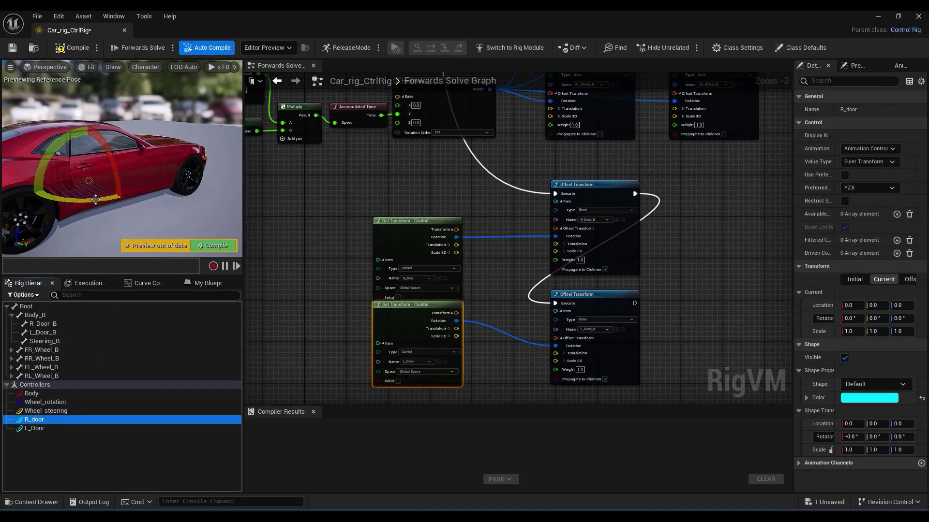
pyautogui.moveTo(95, 199); pyautogui.dragTo(187, 222)
pyautogui.moveTo(187, 222); pyautogui.dragTo(192, 224)
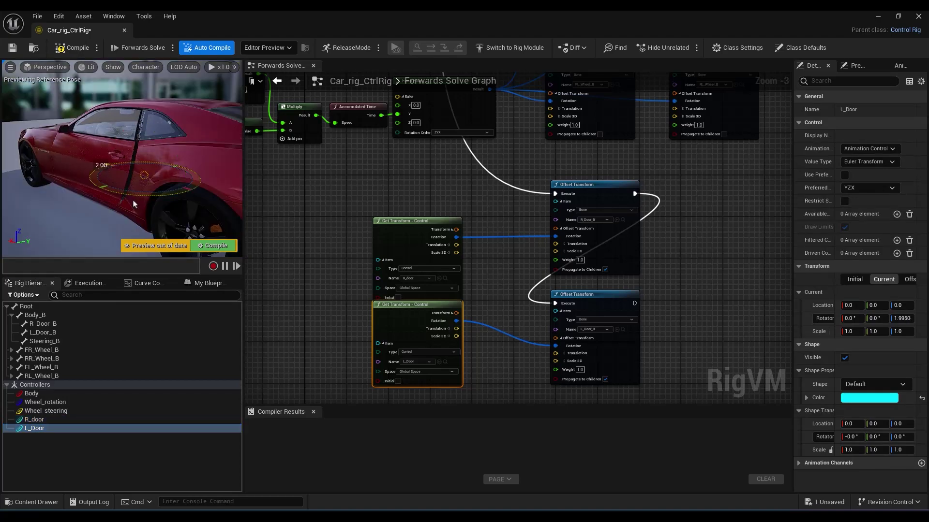
pyautogui.moveTo(135, 200); pyautogui.dragTo(24, 209)
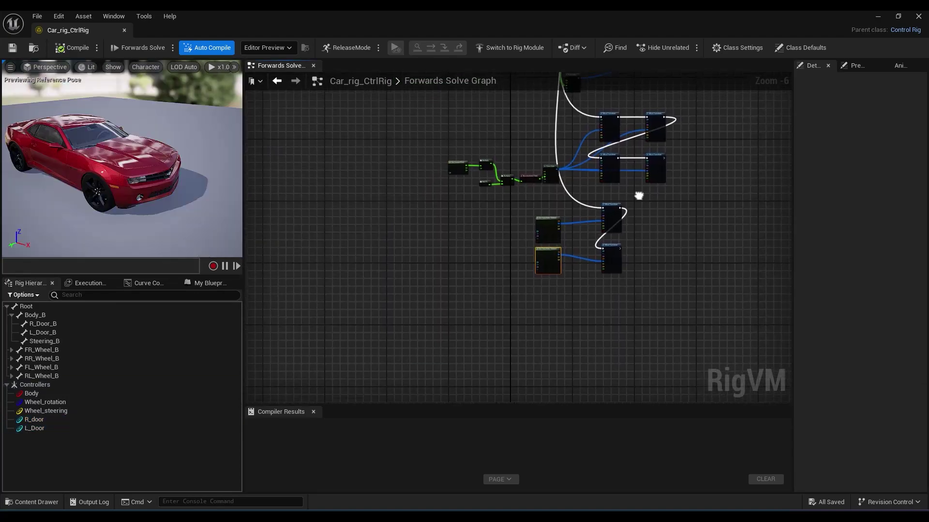
# Move the Body control nodes away from the Sequence node and enclose them in a comment titled "body", resized to fit both nodes
pyautogui.scroll(2, 574, 315)
pyautogui.moveTo(574, 315); pyautogui.dragTo(543, 383, button='right')
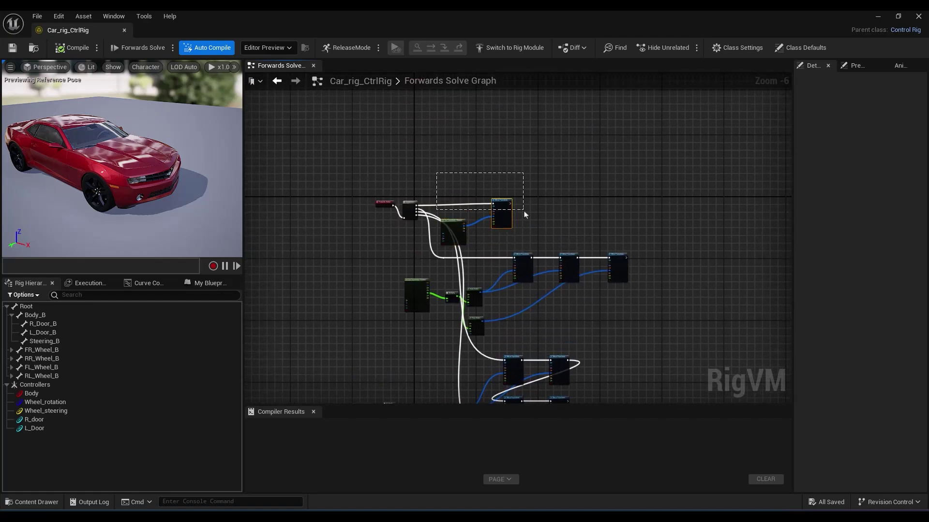
pyautogui.moveTo(531, 236); pyautogui.dragTo(530, 236)
pyautogui.moveTo(508, 200); pyautogui.dragTo(608, 182)
pyautogui.press('c')
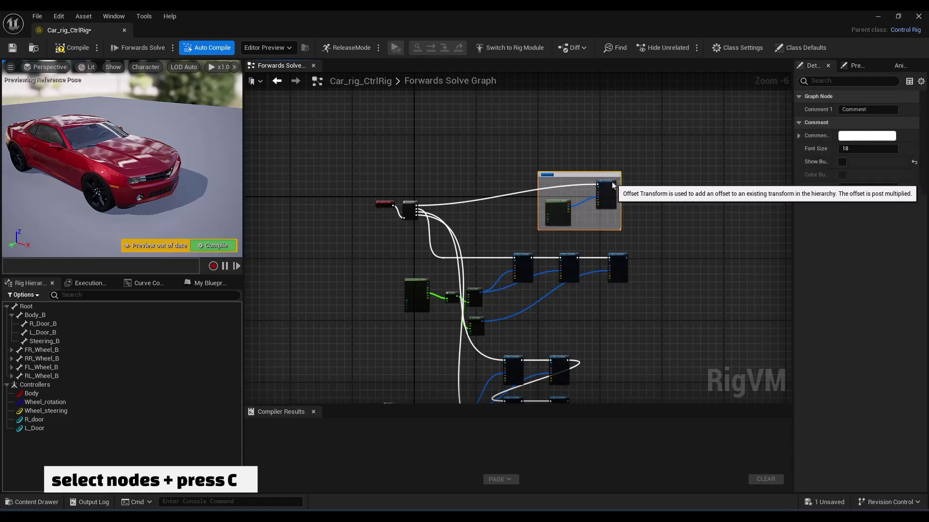
pyautogui.scroll(3, 590, 173)
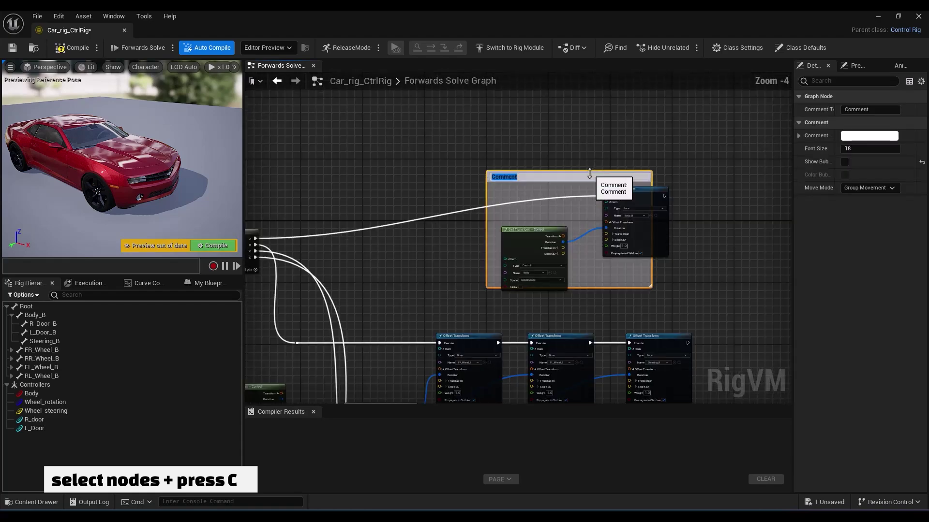
pyautogui.write('bod')
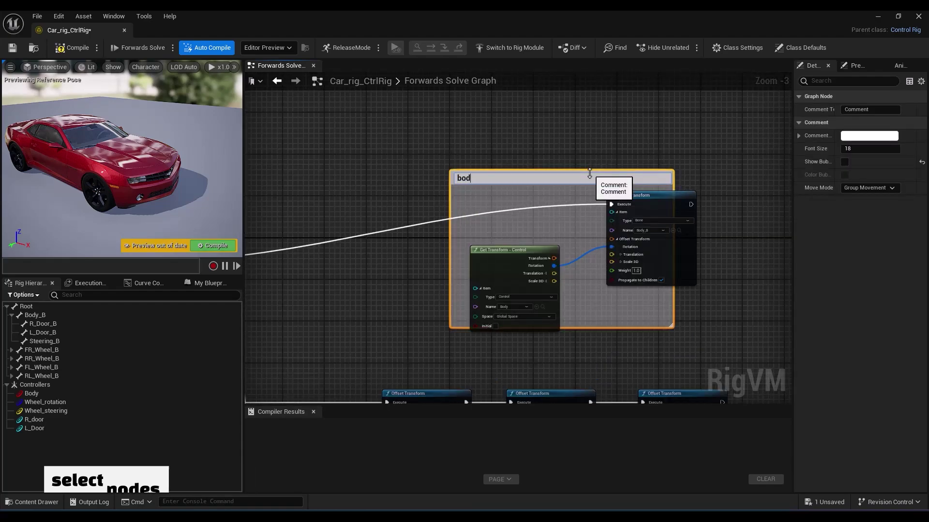
pyautogui.write('y')
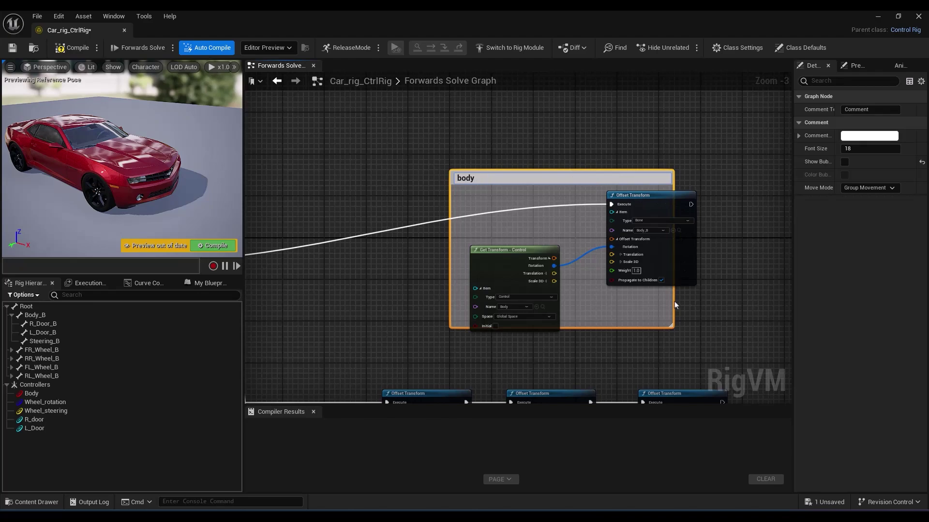
pyautogui.moveTo(676, 304); pyautogui.dragTo(711, 302)
pyautogui.moveTo(619, 328); pyautogui.dragTo(618, 345)
# Group the wheel steering nodes in a titled comment and place it directly below the body comment
pyautogui.moveTo(532, 366); pyautogui.dragTo(516, 187, button='right')
pyautogui.scroll(-1, 516, 187)
pyautogui.scroll(-1, 706, 160)
pyautogui.moveTo(704, 175); pyautogui.dragTo(314, 314)
pyautogui.write('c')
pyautogui.moveTo(502, 192); pyautogui.dragTo(666, 187)
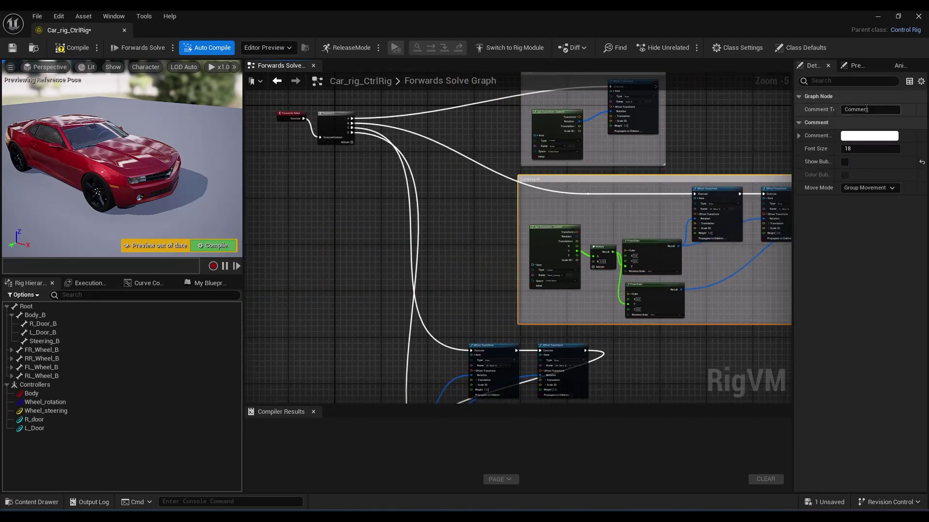
pyautogui.write('ing')
# Move the wheel rotation nodes below the steering comment and add a reroute point on their incoming execution wire
pyautogui.moveTo(544, 395); pyautogui.dragTo(538, 237, button='right')
pyautogui.scroll(-1, 538, 237)
pyautogui.moveTo(570, 191); pyautogui.dragTo(332, 286)
pyautogui.moveTo(534, 211); pyautogui.dragTo(736, 208)
pyautogui.moveTo(632, 200); pyautogui.dragTo(626, 270, button='right')
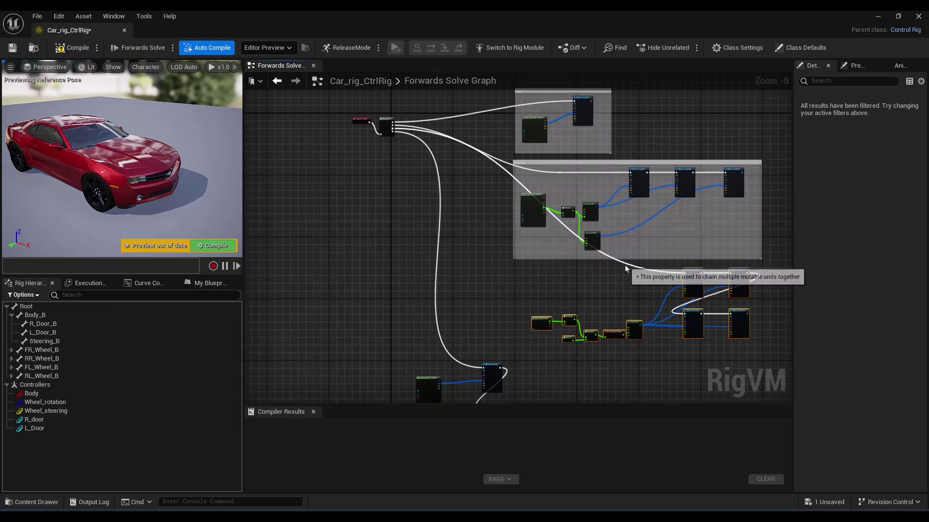
pyautogui.doubleClick(626, 269)
# Place the reroute point beside the wheel rotation nodes and group them in a comment titled "wheel rotation"
pyautogui.moveTo(626, 270); pyautogui.dragTo(772, 359)
pyautogui.write('c')
pyautogui.write('wheel ro')
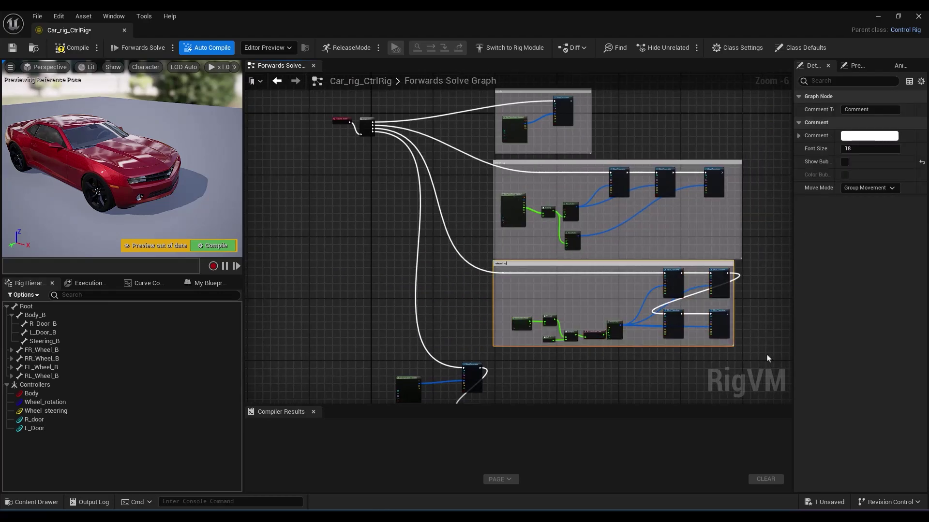
pyautogui.write('tation')
# Move the door nodes below the wheel rotation comment and route their incoming execution wire through a reroute point beside them
pyautogui.moveTo(697, 333); pyautogui.dragTo(654, 216, button='right')
pyautogui.scroll(-1, 655, 216)
pyautogui.moveTo(484, 224); pyautogui.dragTo(390, 286)
pyautogui.moveTo(452, 236); pyautogui.dragTo(566, 235)
pyautogui.doubleClick(510, 228)
pyautogui.moveTo(510, 228); pyautogui.dragTo(469, 227)
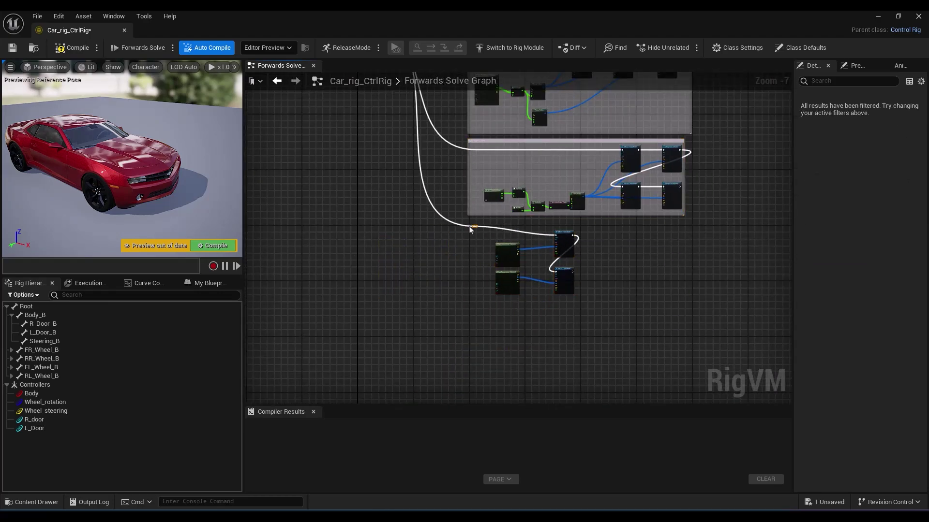
# Group the door control and offset nodes in a comment titled "Doors"
pyautogui.scroll(-1, 471, 230)
pyautogui.moveTo(574, 293); pyautogui.dragTo(457, 220)
pyautogui.write('cDoors')
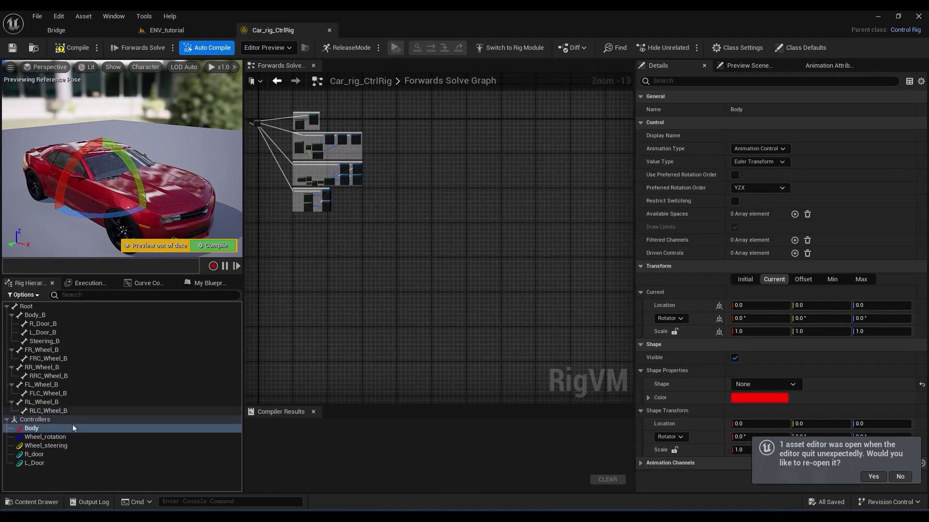
# Set the Body control's shape to Arrow4_Solid
pyautogui.click(34, 430)
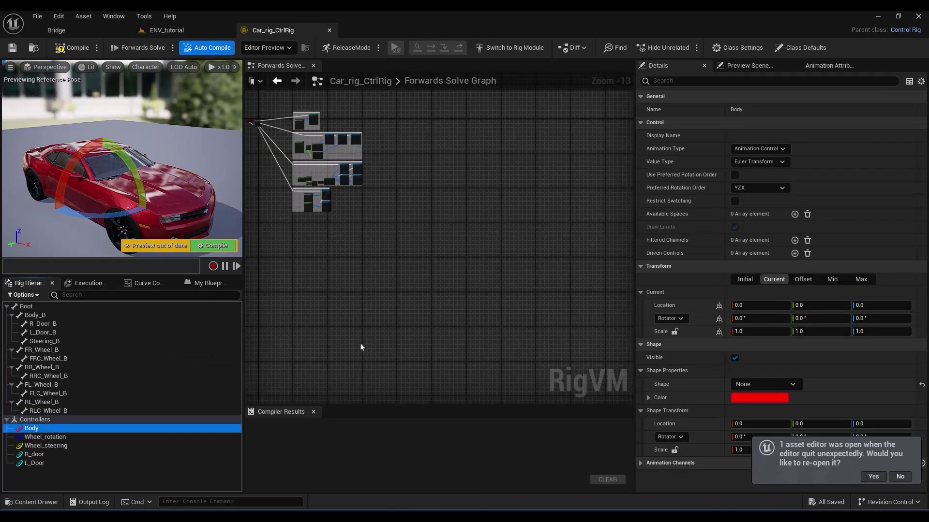
pyautogui.click(764, 384)
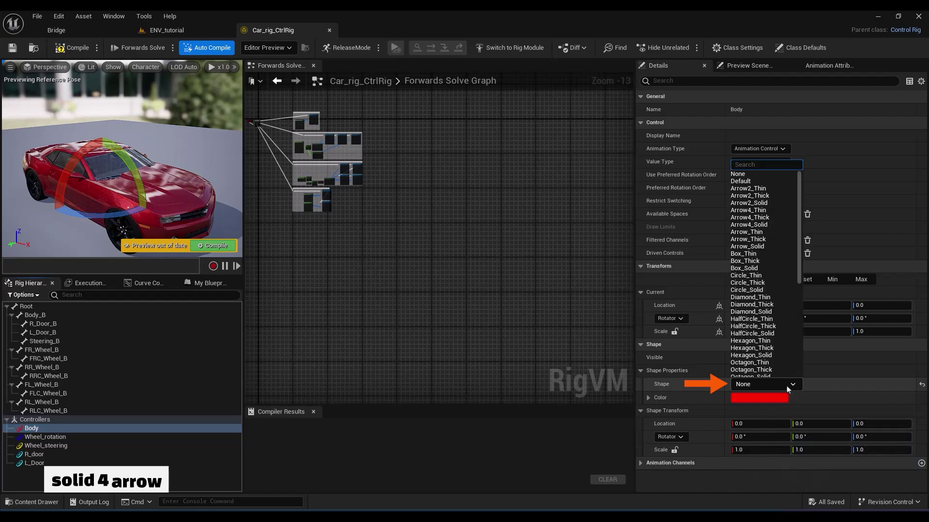
pyautogui.click(759, 225)
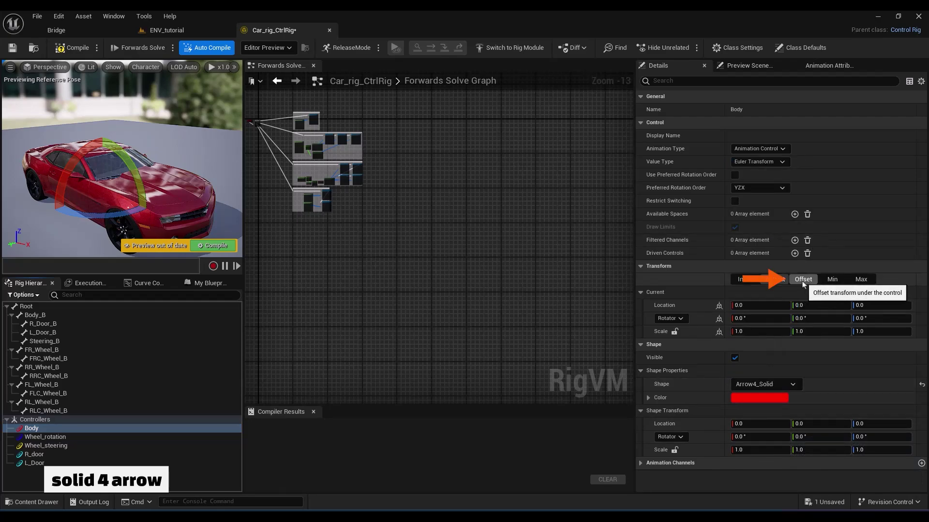
# Raise the Body control's offset to about 141 on Z and set its uniform offset scale to 15
pyautogui.moveTo(866, 305); pyautogui.dragTo(928, 306)
pyautogui.click(674, 332)
pyautogui.click(754, 332)
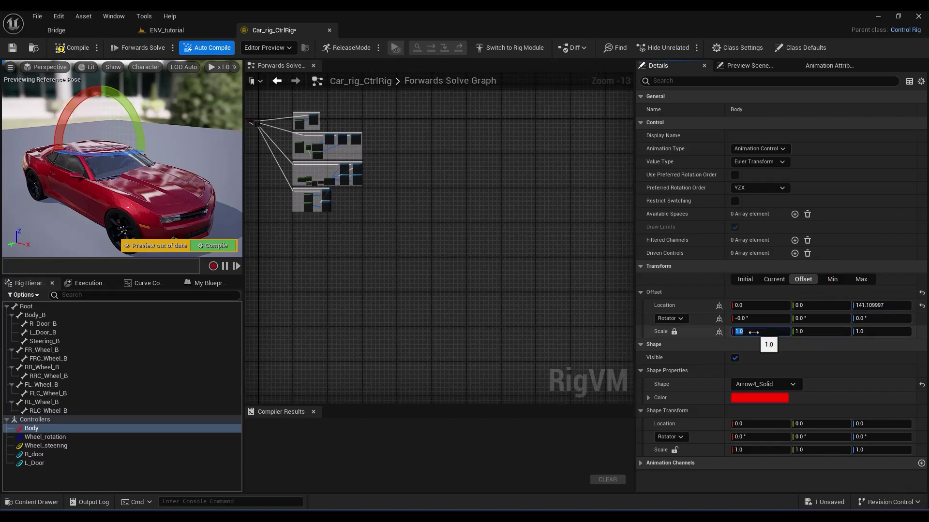
pyautogui.write('15')
pyautogui.press('Return')
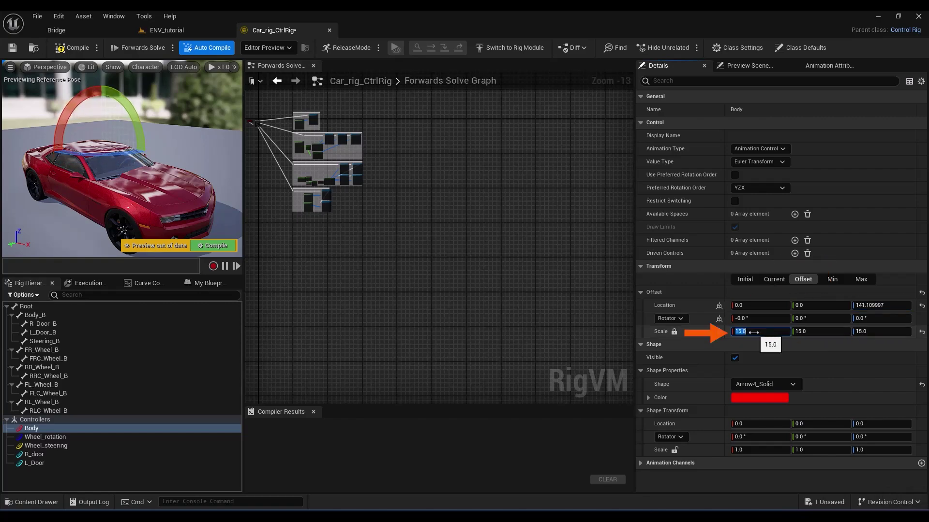
pyautogui.moveTo(159, 169); pyautogui.dragTo(221, 168, button='right')
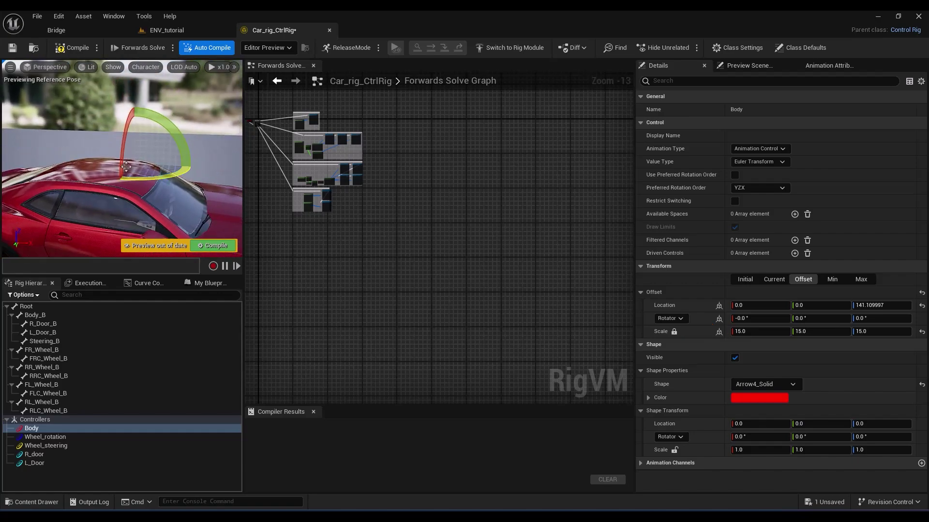
# In the ENV_tutorial level, switch to Animation mode, disable Hide Control Shapes, and return to the car's Control Rig
pyautogui.click(159, 31)
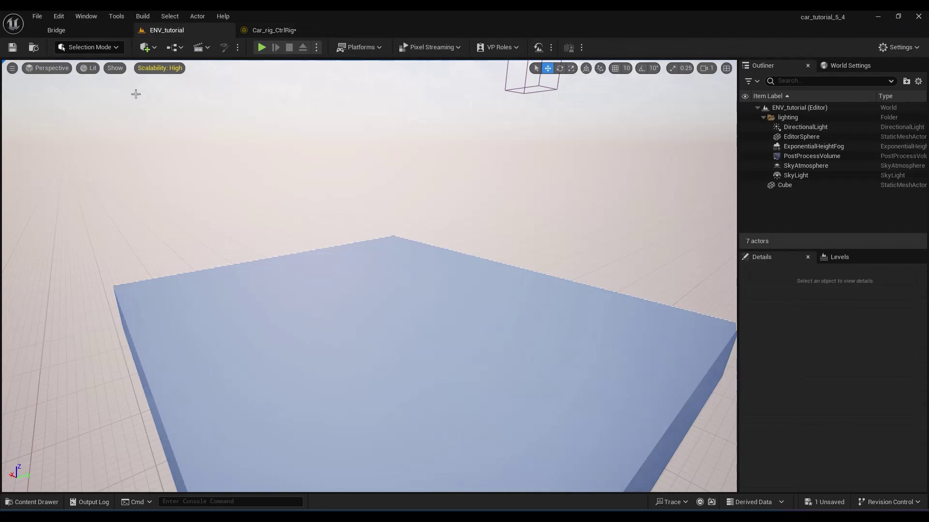
pyautogui.click(115, 47)
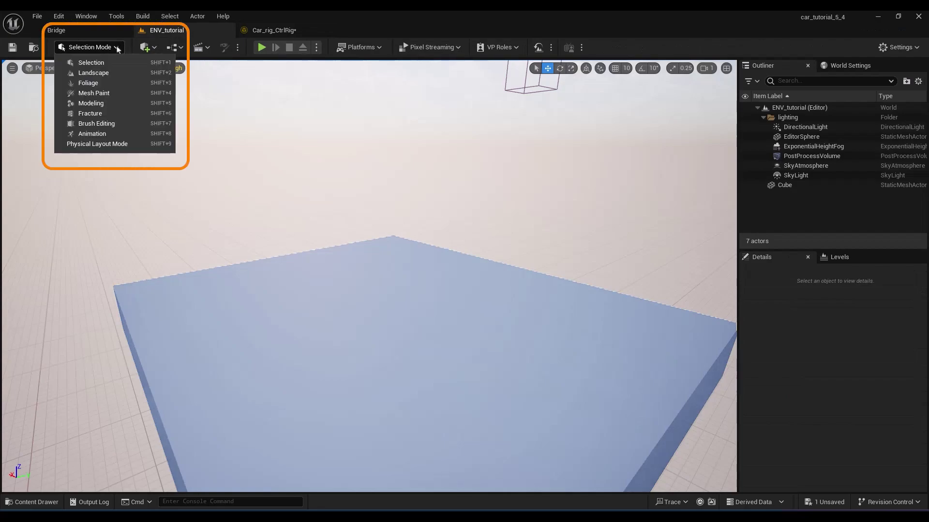
pyautogui.click(106, 140)
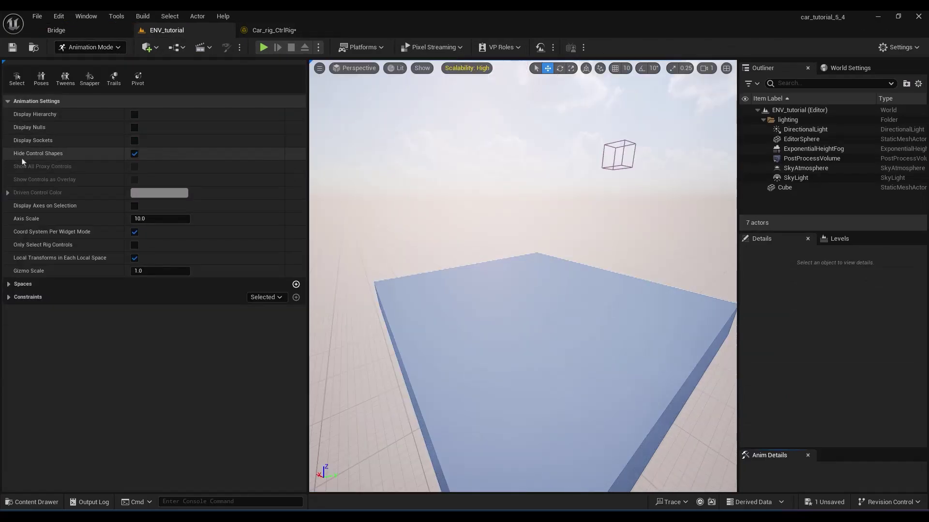
pyautogui.click(134, 155)
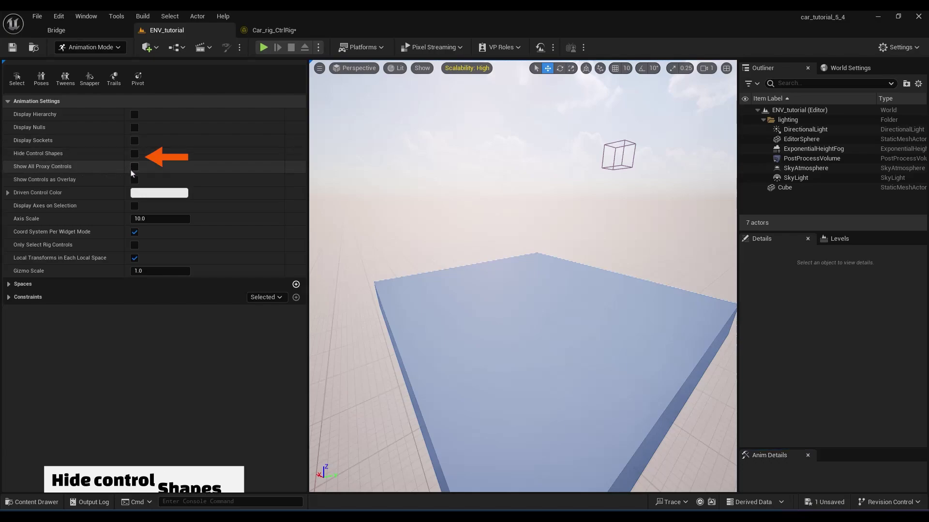
pyautogui.click(273, 33)
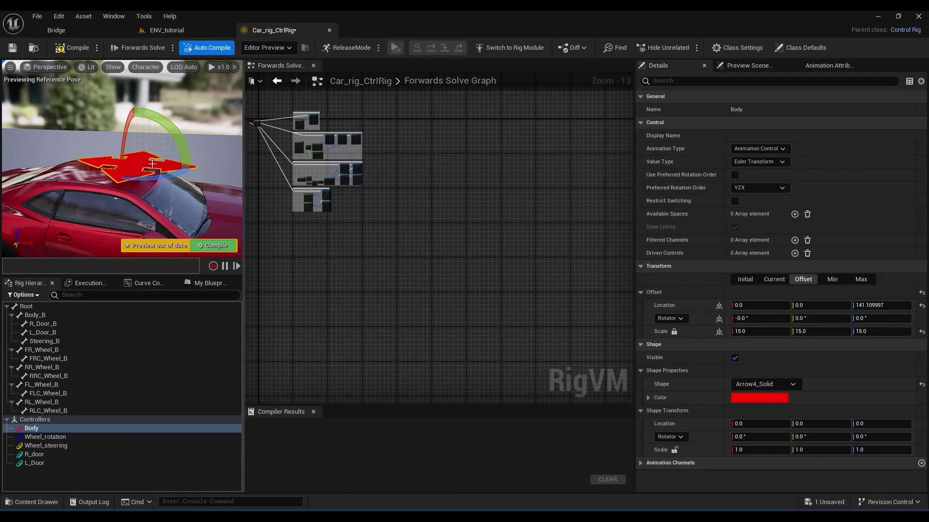
# Raise the Body control's offset to about 155 on Z and set its value type to Rotator
pyautogui.scroll(-5, 181, 192)
pyautogui.keyDown('alt'); pyautogui.moveTo(181, 193); pyautogui.dragTo(130, 206); pyautogui.keyUp('alt')
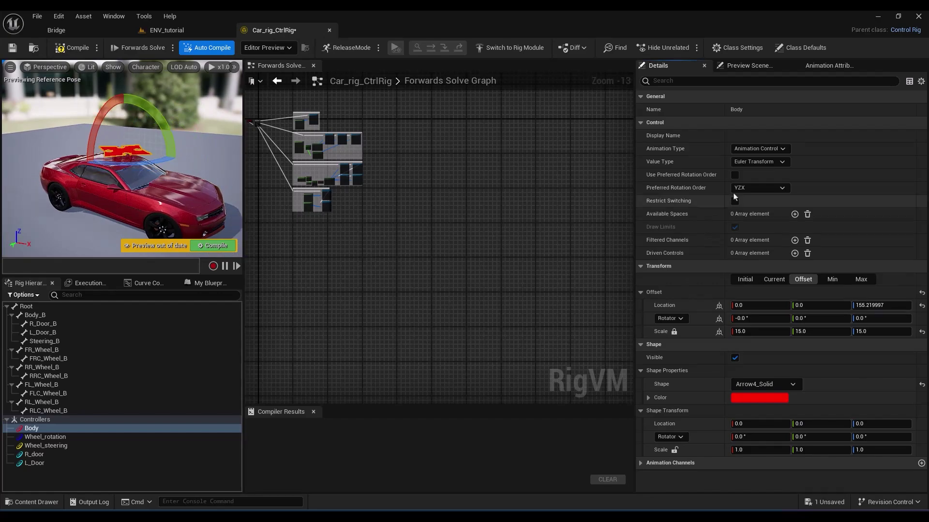
pyautogui.click(757, 164)
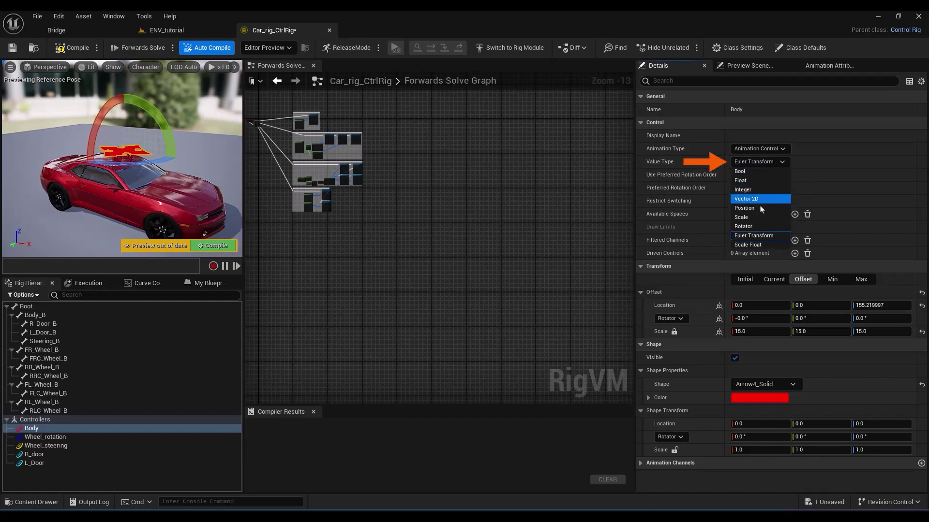
pyautogui.click(763, 227)
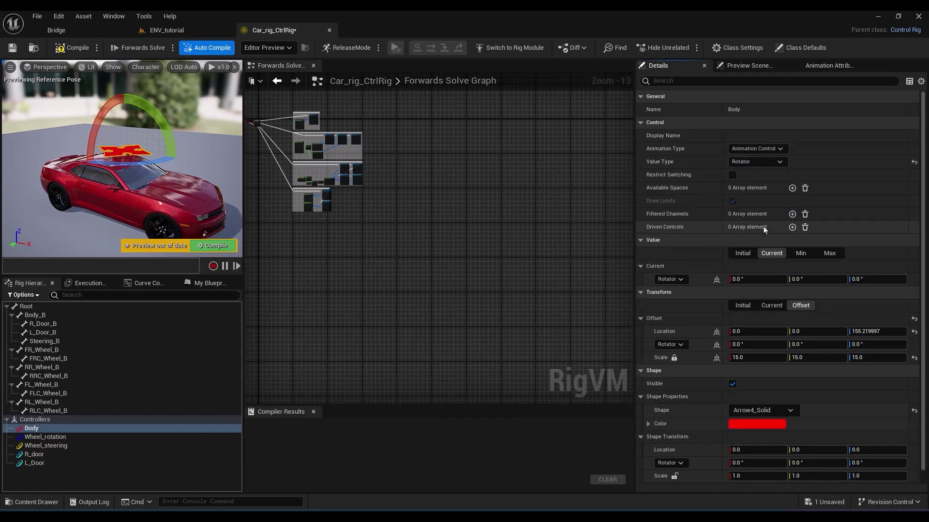
# Enable the Body control's rotation limits on all three axes, with a minimum of -3° and a maximum of 3°
pyautogui.click(800, 254)
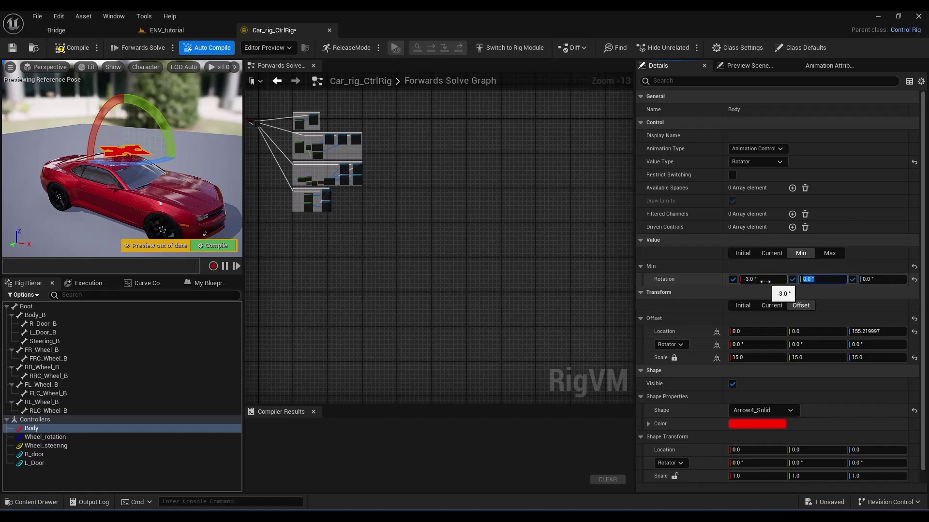
pyautogui.click(829, 253)
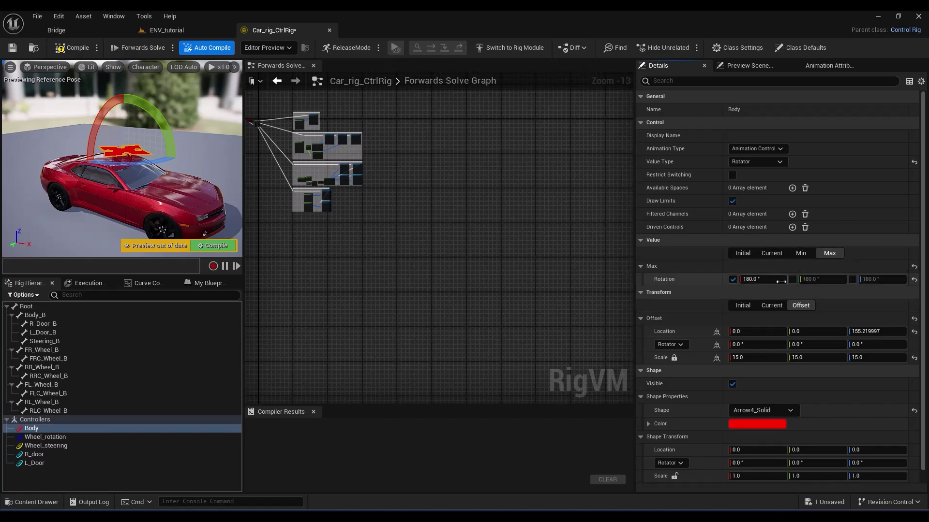
pyautogui.click(757, 280)
pyautogui.write('3')
pyautogui.write('3')
# Rotate the Body control to test its limits and reset its current rotation to 0 on all axes
pyautogui.click(771, 254)
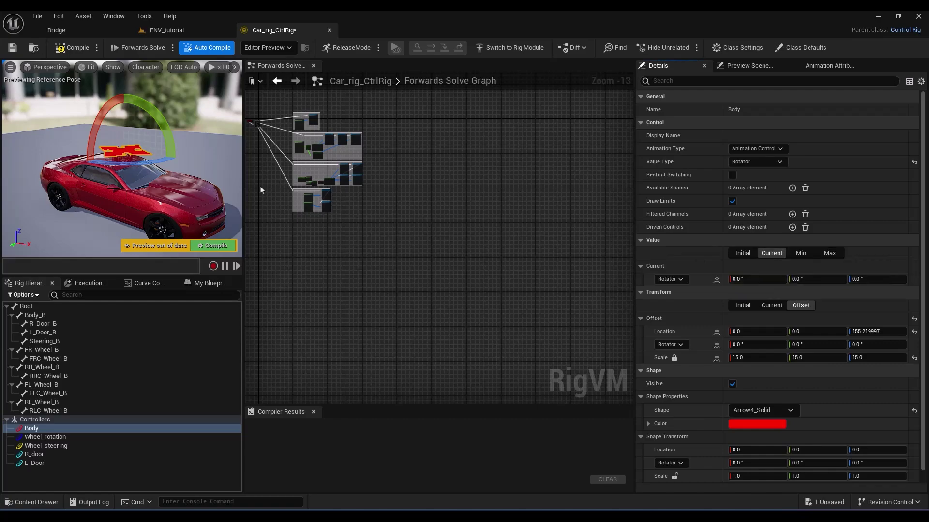
pyautogui.moveTo(158, 116); pyautogui.dragTo(150, 228)
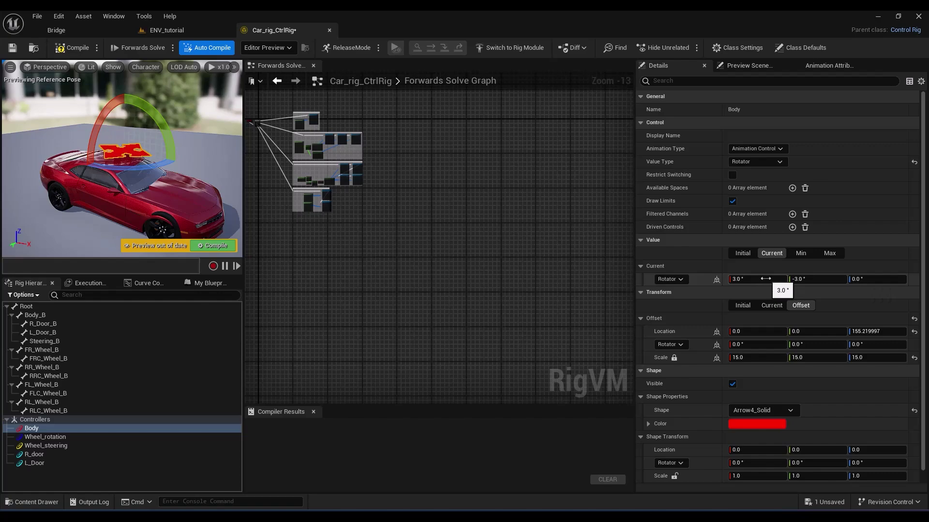
pyautogui.write('0')
pyautogui.press('Return')
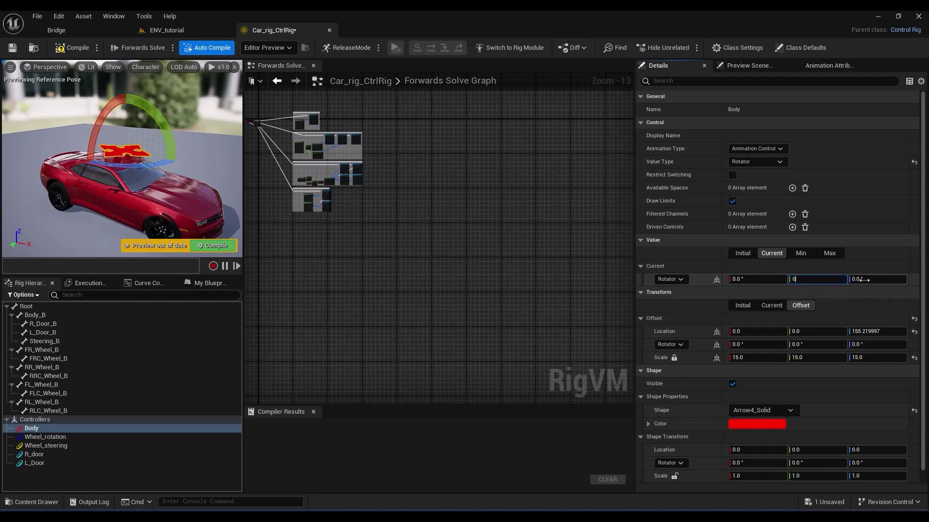
pyautogui.click(865, 281)
pyautogui.write('0')
# Tighten the Body control's rotation limits: reduce the X minimum, set the Y minimum to -0.5° and the X maximum to 1.5°
pyautogui.click(801, 258)
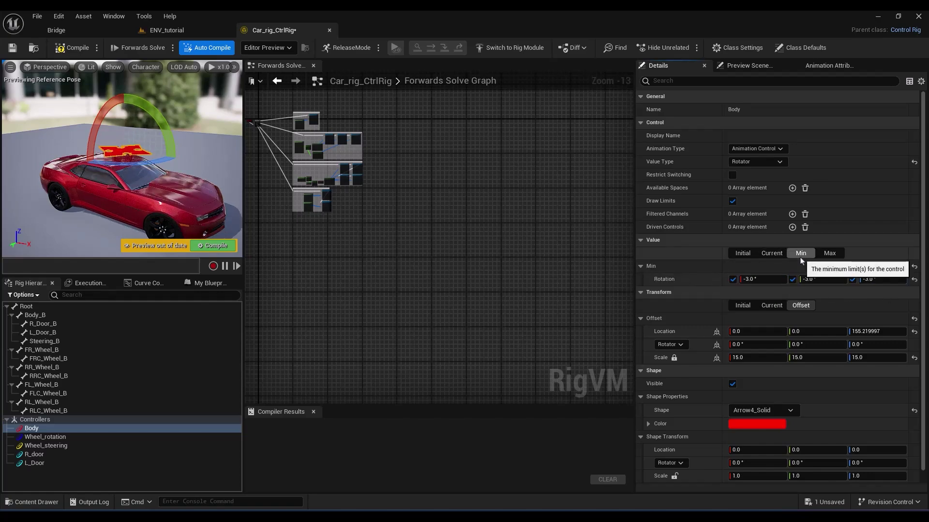
pyautogui.click(824, 279)
pyautogui.write('-0.')
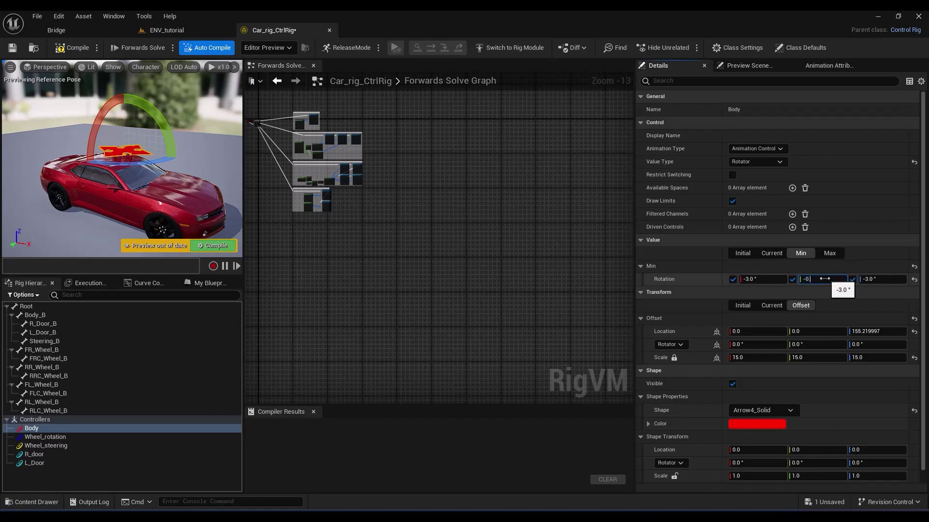
pyautogui.write('5')
pyautogui.click(769, 279)
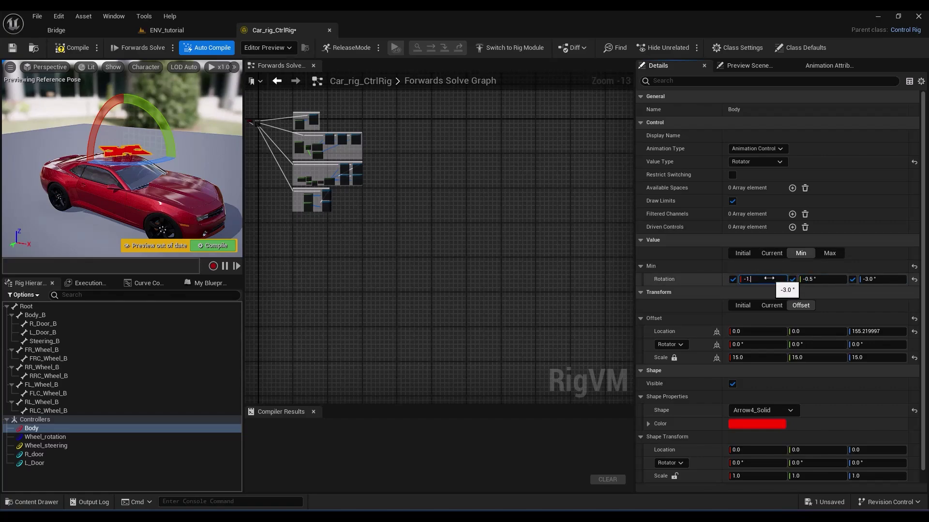
pyautogui.click(829, 253)
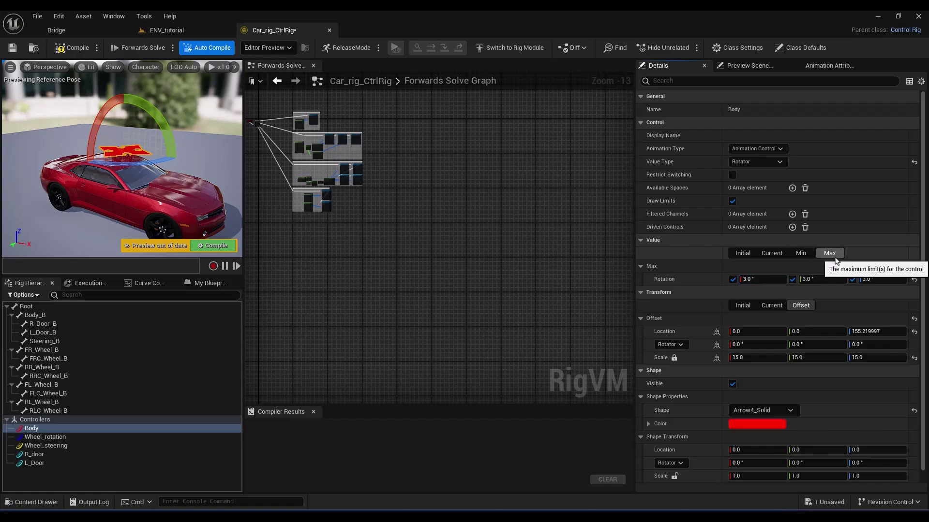
pyautogui.click(774, 279)
pyautogui.write('1.5')
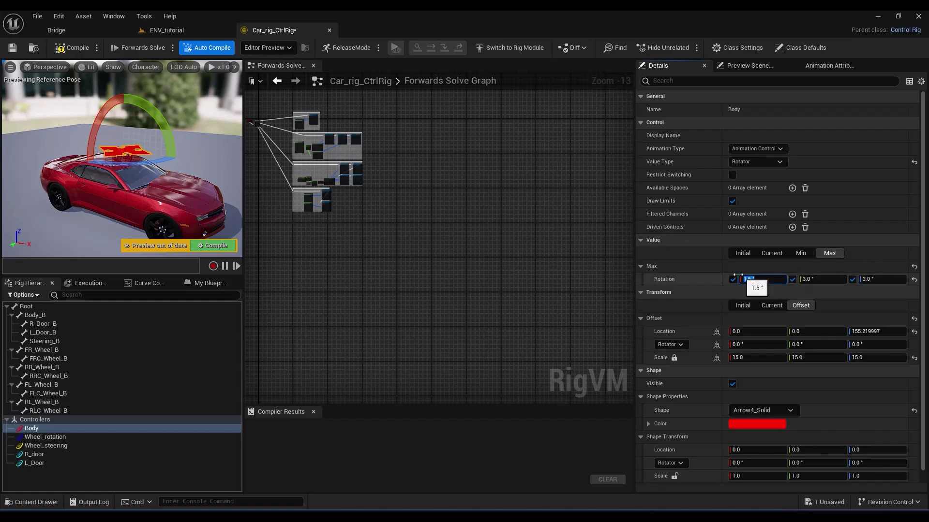
# Test the tightened limits by rotating the Body control in the preview, and undo the rotation
pyautogui.click(771, 252)
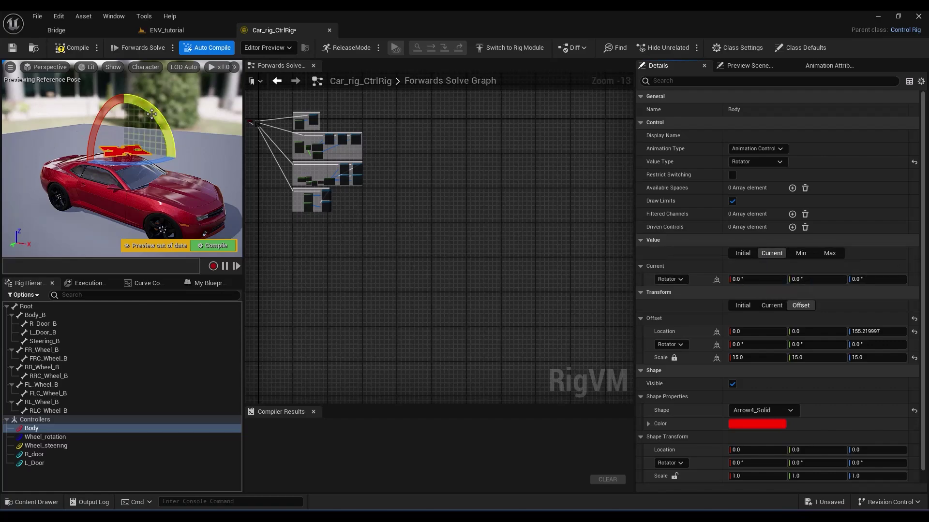
pyautogui.moveTo(152, 114); pyautogui.dragTo(337, 331)
pyautogui.hotkey('ctrl', 'z')
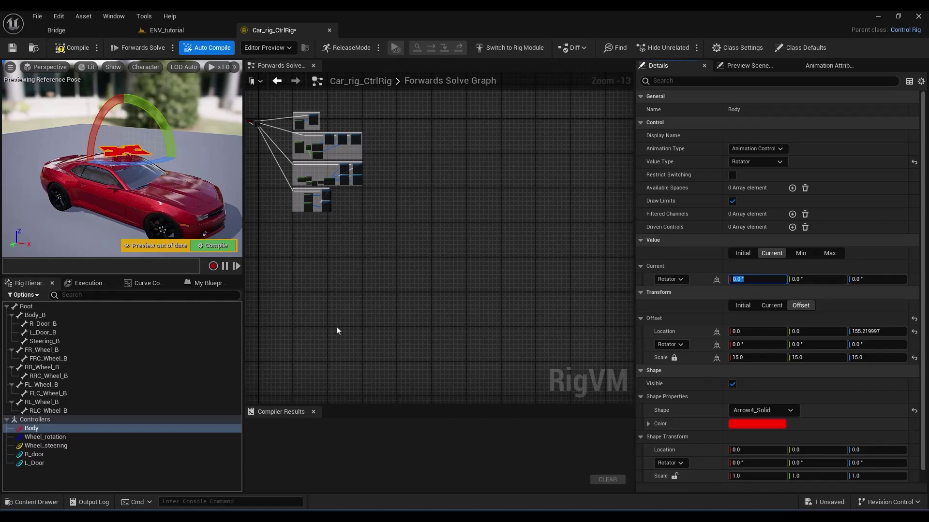
# Set the Wheel_rotation control's shape to Arrow2_Solid
pyautogui.click(62, 438)
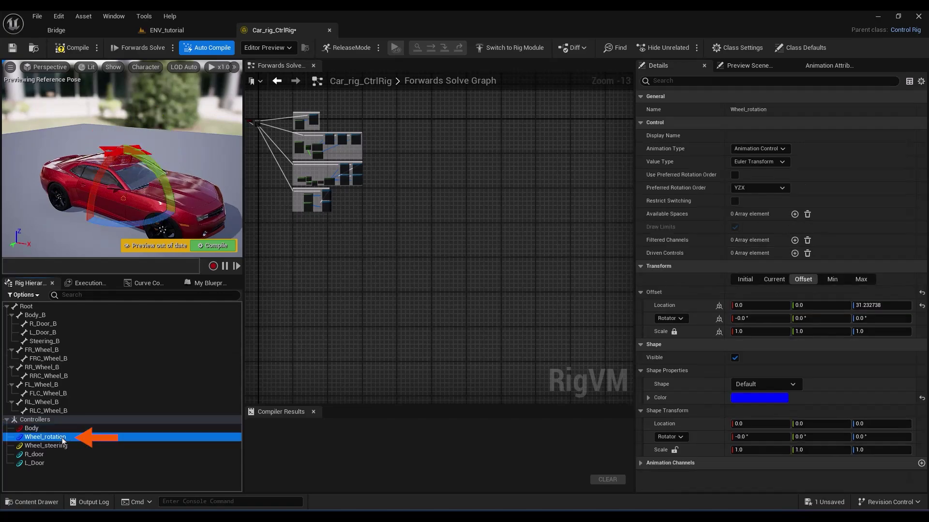
pyautogui.click(763, 384)
pyautogui.click(770, 205)
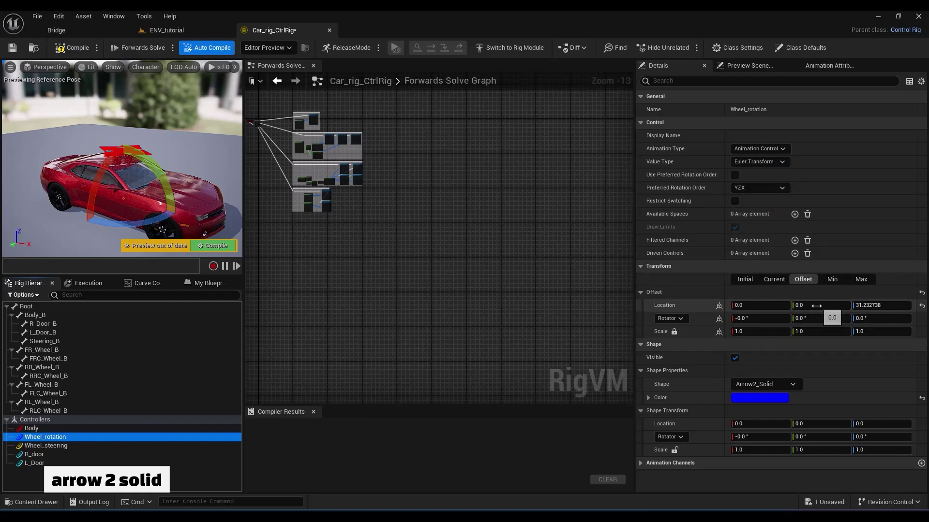
# Offset the Wheel_rotation control about 102.6 on Y at scale 10, and rotate its shape so the arrow points along the car's side
pyautogui.moveTo(816, 306); pyautogui.dragTo(841, 305)
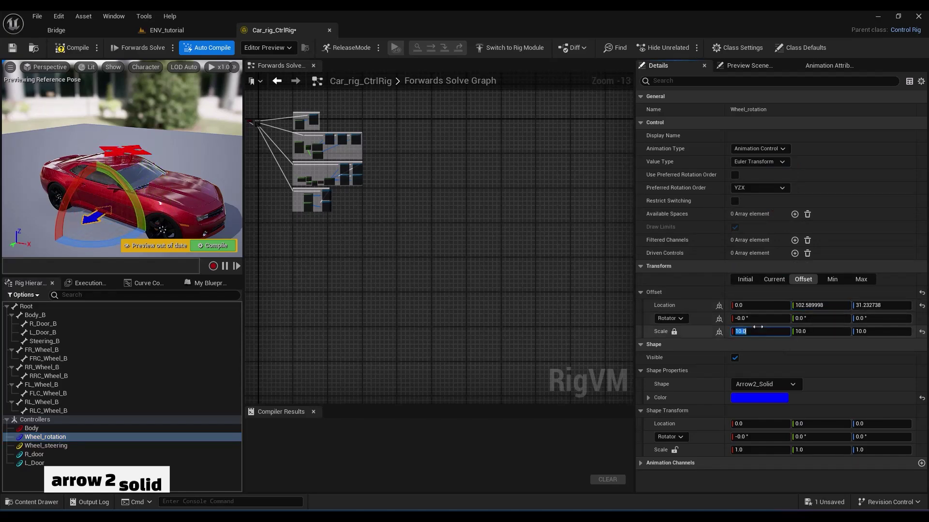
pyautogui.click(752, 440)
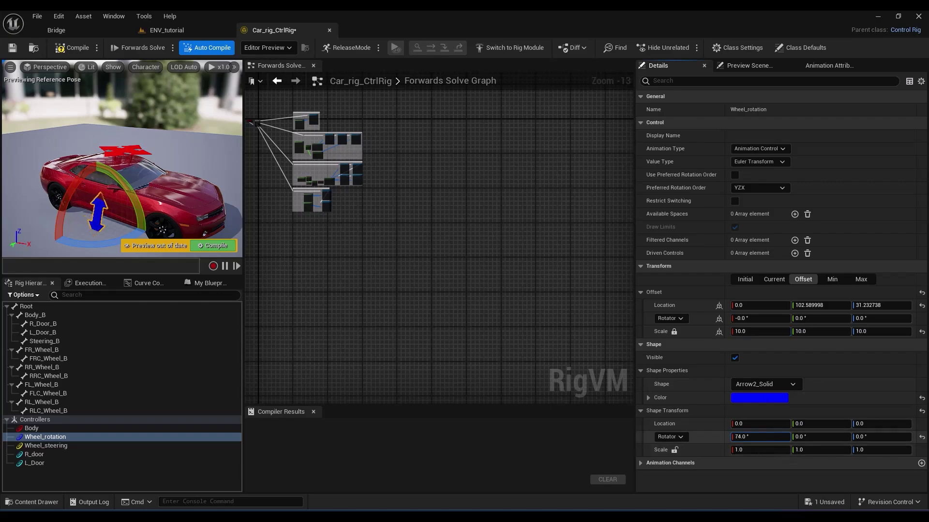
pyautogui.press('Return')
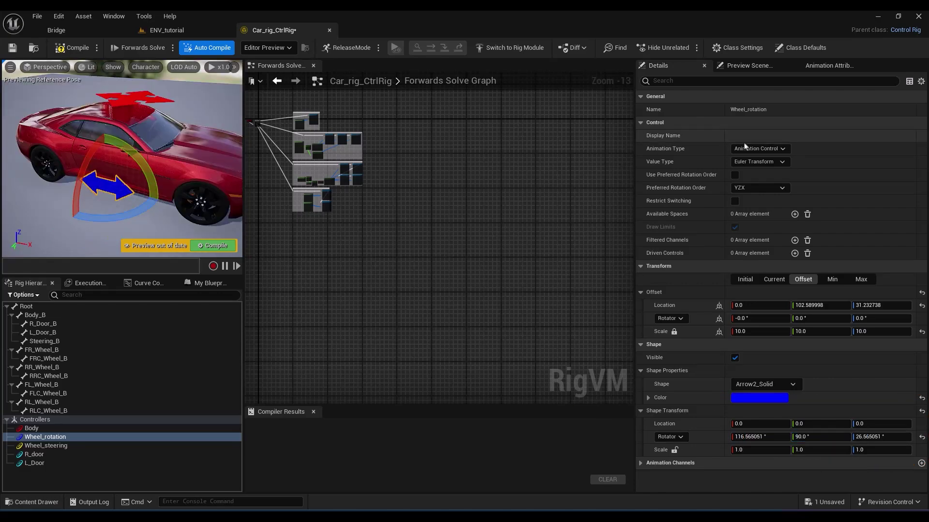
# Set the Wheel_rotation control's value type to Position, test moving it along X, and undo the move
pyautogui.click(772, 162)
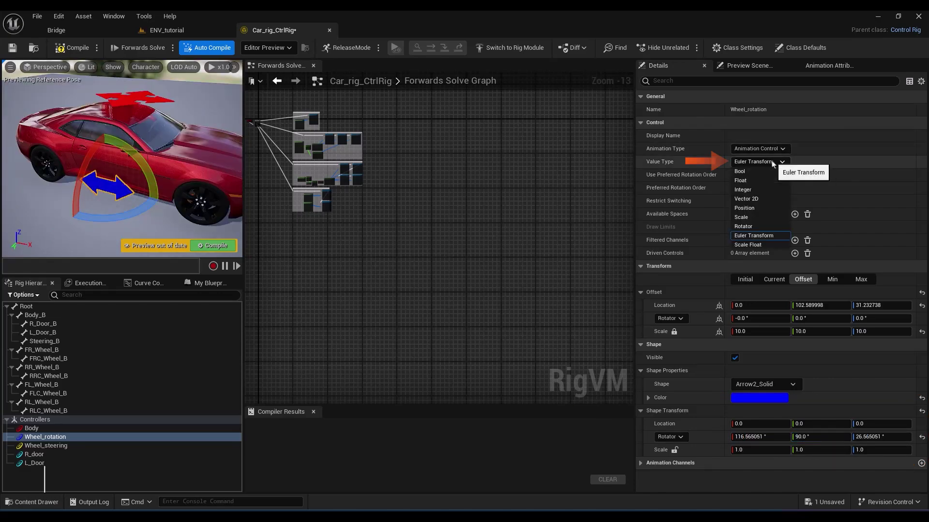
pyautogui.click(744, 208)
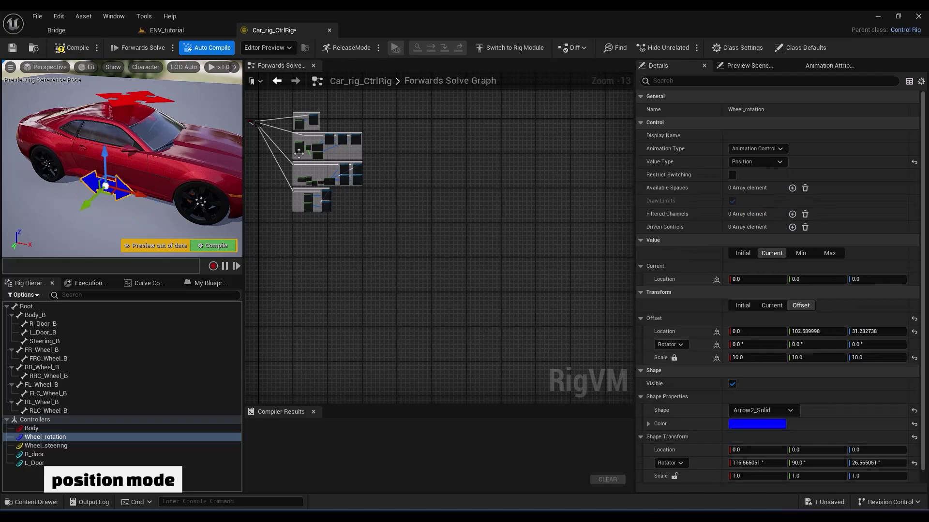
pyautogui.moveTo(137, 198)
pyautogui.mouseDown()
pyautogui.moveTo(150, 204)
pyautogui.moveTo(105, 195)
pyautogui.moveTo(128, 206)
pyautogui.mouseUp()
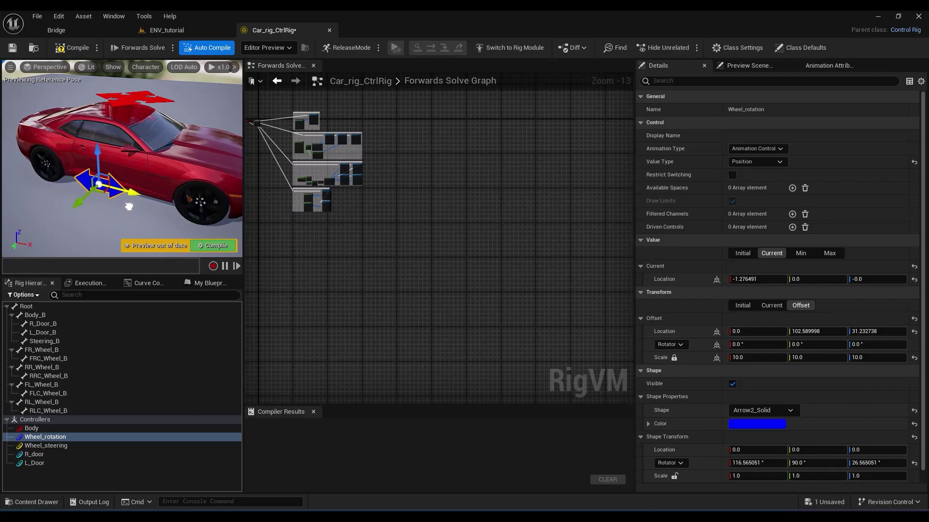
pyautogui.hotkey('ctrl', 'z')
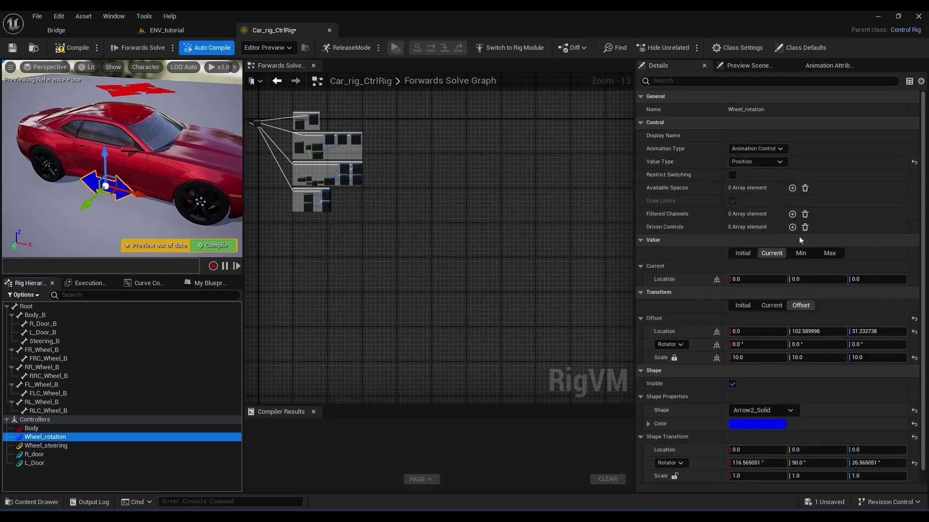
# Enable the Wheel_rotation control's location limits on all axes, with minimum -15, 0, 0 and maximum 15, 0, 0
pyautogui.click(800, 254)
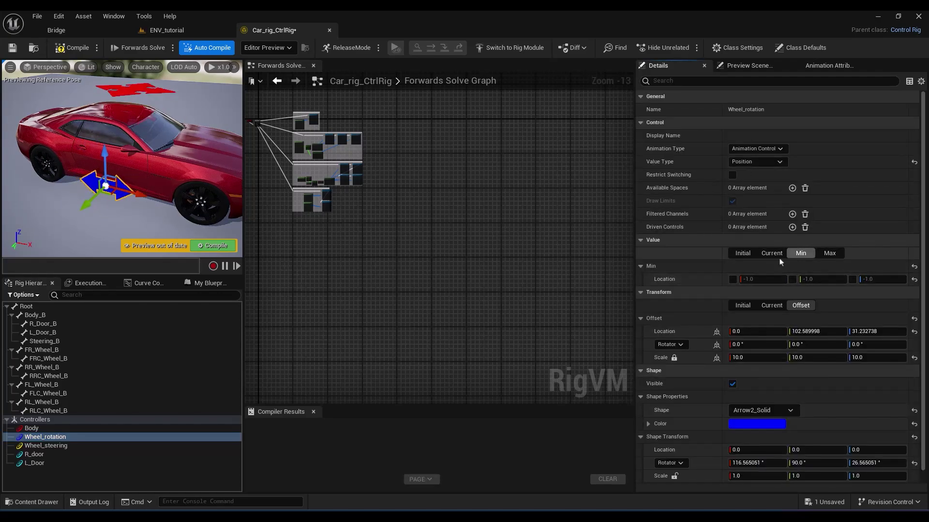
pyautogui.click(733, 280)
pyautogui.click(792, 280)
pyautogui.click(852, 279)
pyautogui.click(763, 280)
pyautogui.write('-')
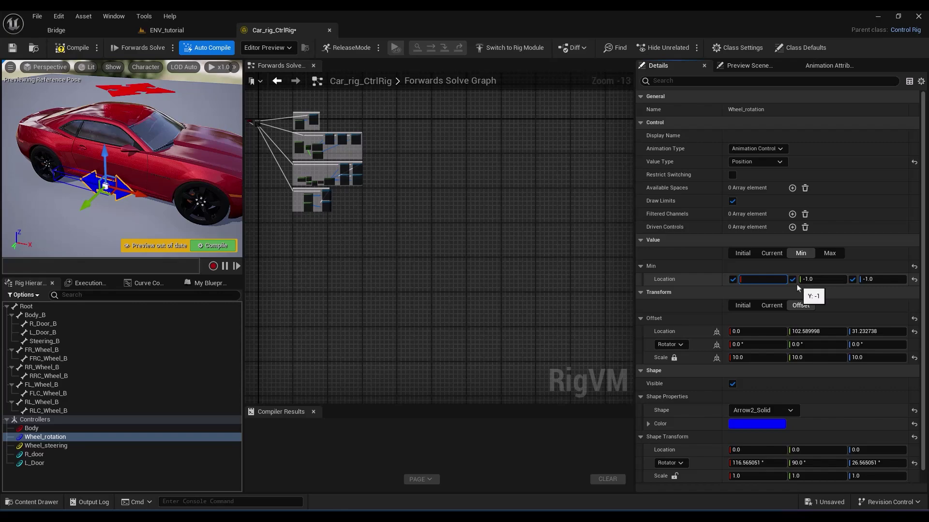
pyautogui.write('-15')
pyautogui.press('Return')
pyautogui.click(818, 280)
pyautogui.write('0')
pyautogui.click(870, 280)
pyautogui.write('0')
pyautogui.click(833, 254)
pyautogui.click(755, 280)
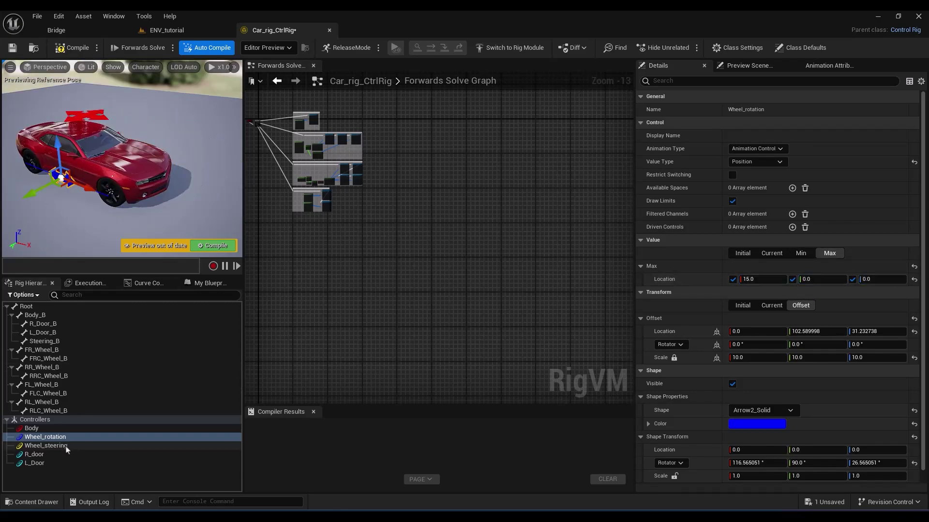
# Offset the Wheel_steering control about 264.2 on X, in front of the car, and set its shape to Arrow2_Solid
pyautogui.click(46, 445)
pyautogui.moveTo(759, 305)
pyautogui.mouseDown()
pyautogui.moveTo(812, 304)
pyautogui.moveTo(768, 305)
pyautogui.mouseUp()
pyautogui.click(765, 384)
pyautogui.click(773, 203)
# Set the Wheel_steering control's offset scale to 10, test moving it in the preview, and undo the move
pyautogui.click(754, 331)
pyautogui.write('10')
pyautogui.press('Return')
pyautogui.moveTo(111, 188)
pyautogui.mouseDown(button='right')
pyautogui.moveTo(126, 196)
pyautogui.moveTo(111, 201)
pyautogui.mouseUp(button='right')
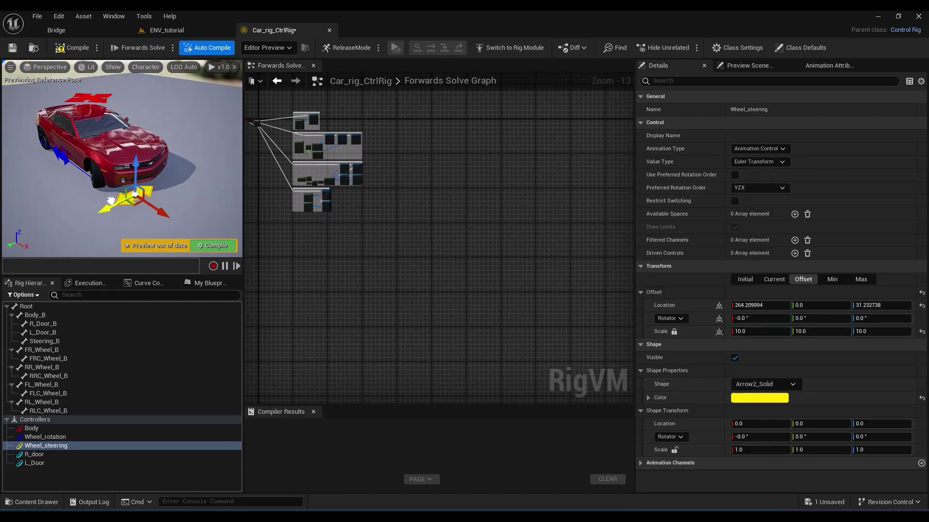
pyautogui.hotkey('ctrl', 'z')
# Set the Wheel_steering control's value type to Position and enable its minimum location limits on all axes, with X at 0
pyautogui.click(782, 163)
pyautogui.click(773, 208)
pyautogui.click(801, 253)
pyautogui.click(733, 279)
pyautogui.click(792, 279)
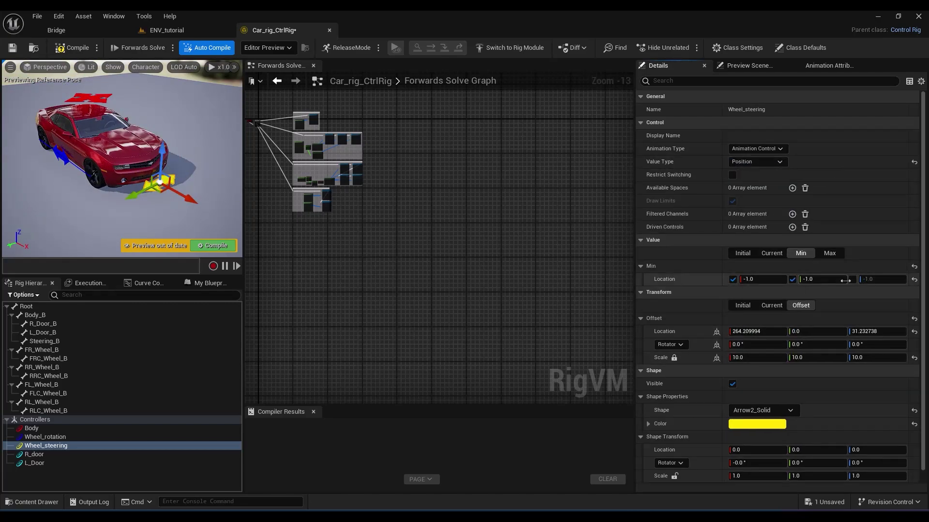
pyautogui.click(852, 280)
pyautogui.click(763, 280)
pyautogui.write('0')
# Test moving the Wheel_steering control sideways in front of the car, and undo the move
pyautogui.moveTo(121, 204); pyautogui.dragTo(104, 191, button='right')
pyautogui.moveTo(108, 190); pyautogui.dragTo(171, 173)
pyautogui.hotkey('ctrl', 'z')
# Enable the Wheel_steering control's maximum location limits at 0, 10, 0, and test moving it in the preview
pyautogui.click(829, 253)
pyautogui.click(733, 280)
pyautogui.click(792, 279)
pyautogui.click(852, 279)
pyautogui.click(763, 280)
pyautogui.write('0')
pyautogui.click(818, 280)
pyautogui.write('10')
pyautogui.click(881, 280)
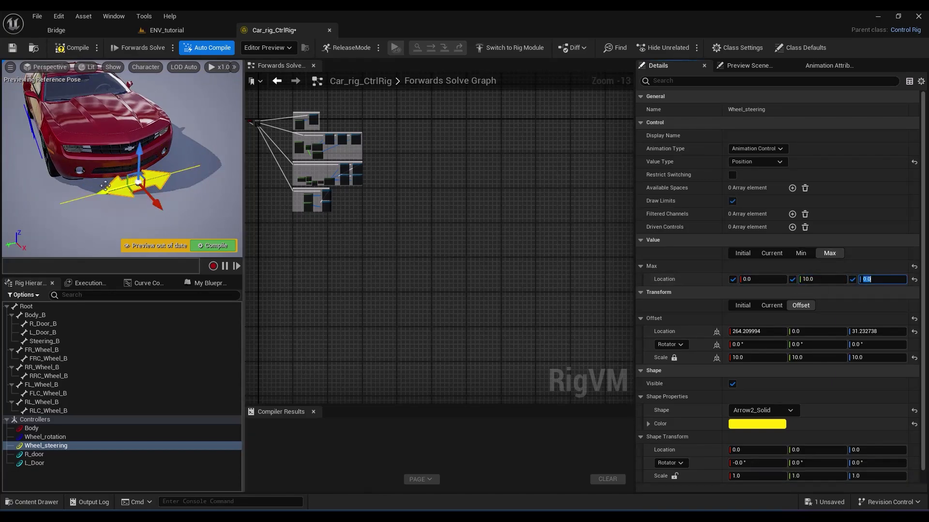
pyautogui.moveTo(112, 189); pyautogui.dragTo(142, 195)
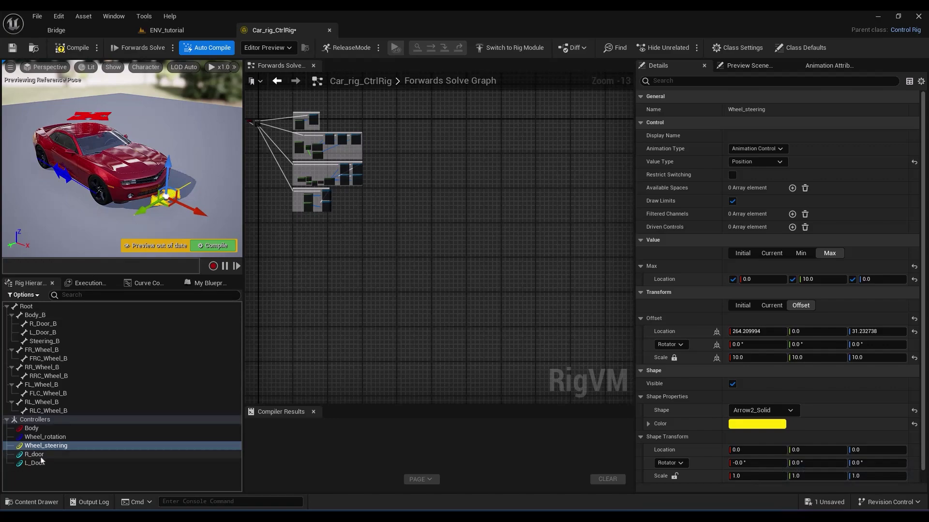
# Set the R_door control's shape to QuarterCircle_Solid
pyautogui.click(40, 457)
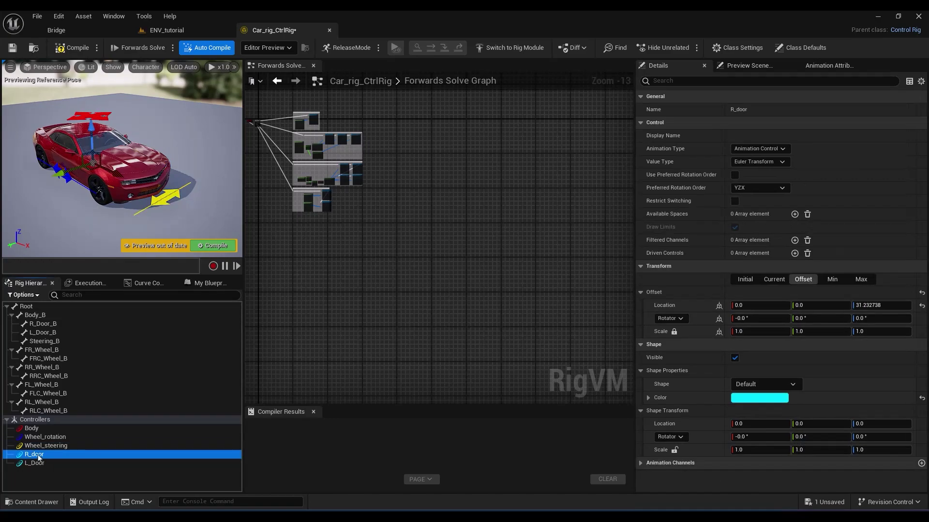
pyautogui.click(762, 384)
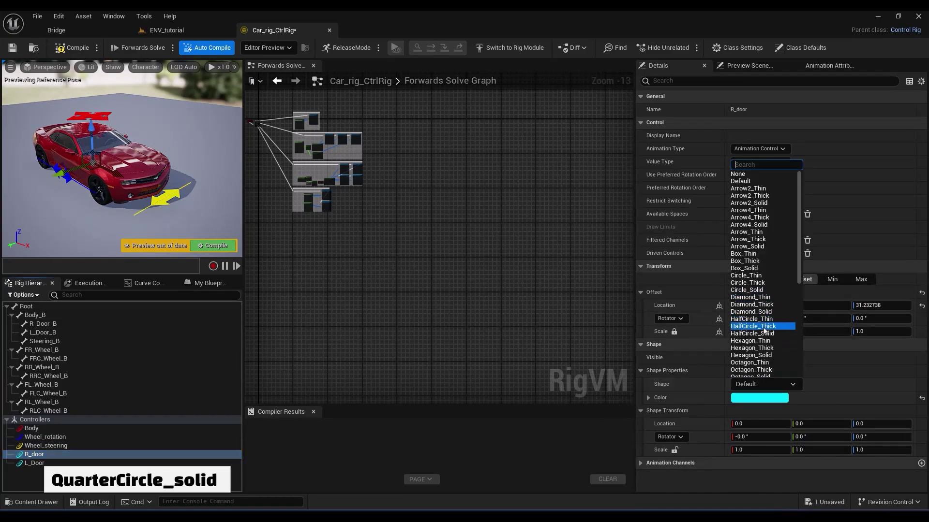
pyautogui.scroll(-2, 765, 354)
pyautogui.scroll(-1, 770, 348)
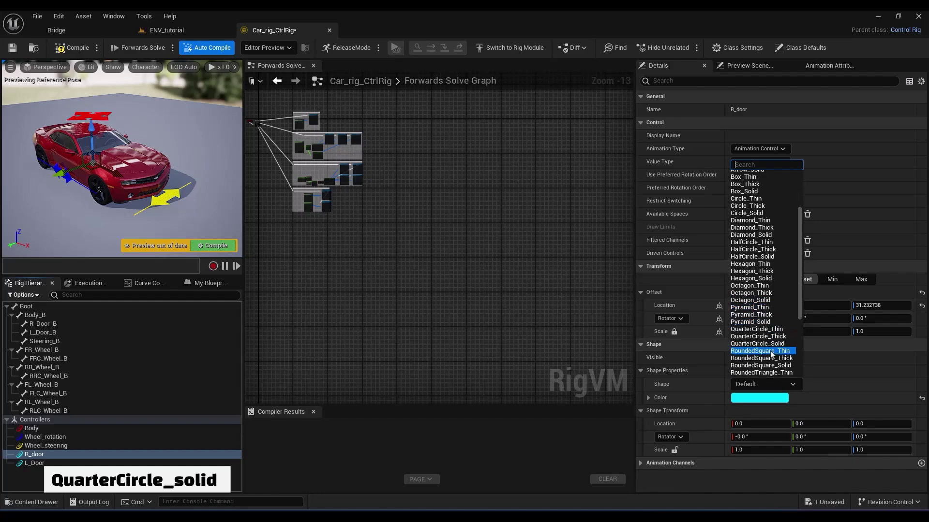
pyautogui.click(757, 344)
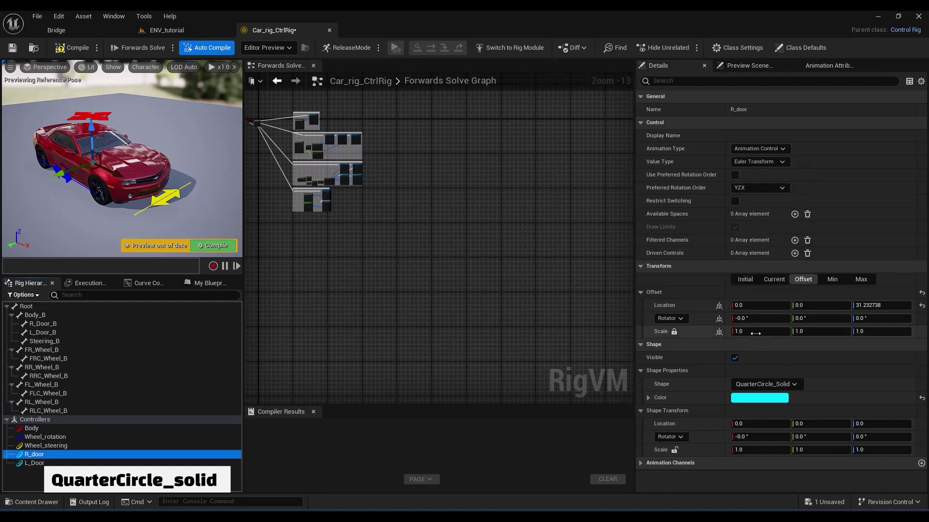
# Offset the R_door control about 122.5 on Y and 92.7 on Z, and set its offset scale to 7
pyautogui.click(756, 333)
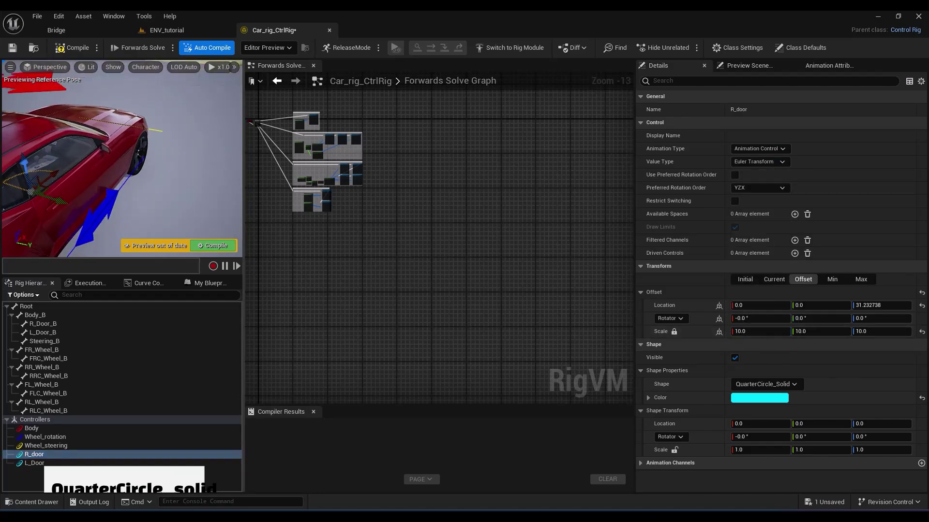
pyautogui.moveTo(818, 306); pyautogui.dragTo(890, 305)
pyautogui.moveTo(820, 306); pyautogui.dragTo(817, 306)
pyautogui.click(750, 332)
pyautogui.write('7')
pyautogui.press('Return')
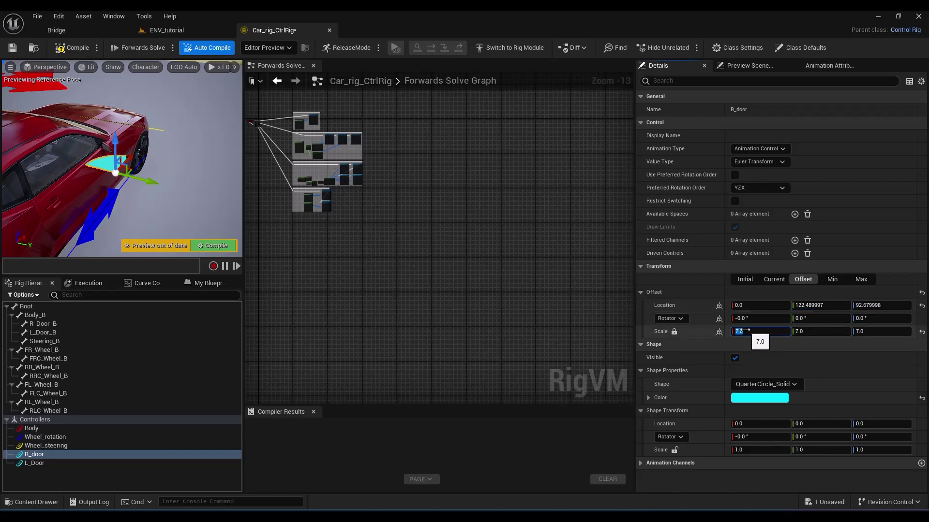
pyautogui.hotkey('ctrl', 'z')
# Rotate the R_door control's shape transform 90° on Z
pyautogui.click(34, 454)
pyautogui.click(875, 437)
pyautogui.write('90')
pyautogui.press('Return')
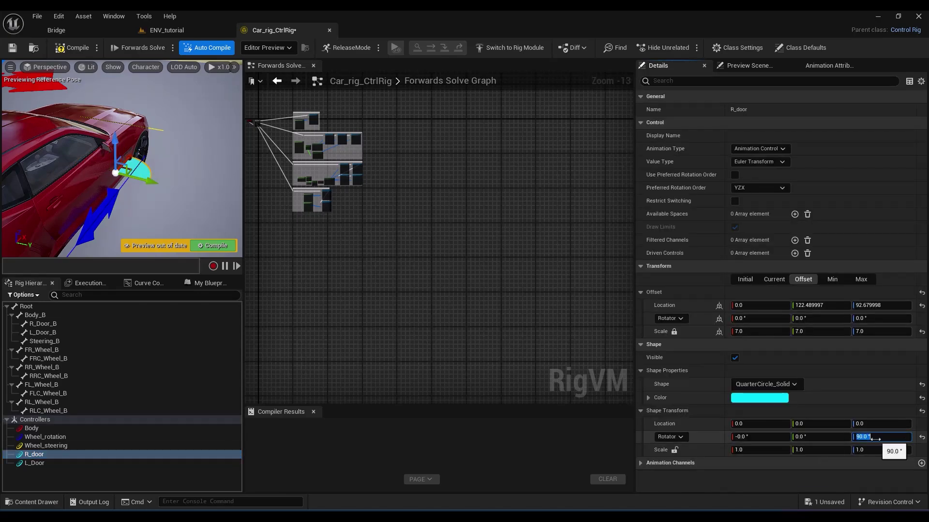
# Move the R_door control's offset to about X 50, Y 101.6, Z 94.4, beside the front of the door
pyautogui.keyDown('alt'); pyautogui.moveTo(159, 136); pyautogui.dragTo(172, 189); pyautogui.keyUp('alt')
pyautogui.moveTo(821, 305); pyautogui.dragTo(809, 306)
pyautogui.moveTo(760, 306); pyautogui.dragTo(769, 306)
pyautogui.keyDown('alt'); pyautogui.moveTo(145, 184); pyautogui.dragTo(164, 136); pyautogui.keyUp('alt')
pyautogui.moveTo(881, 306); pyautogui.dragTo(883, 306)
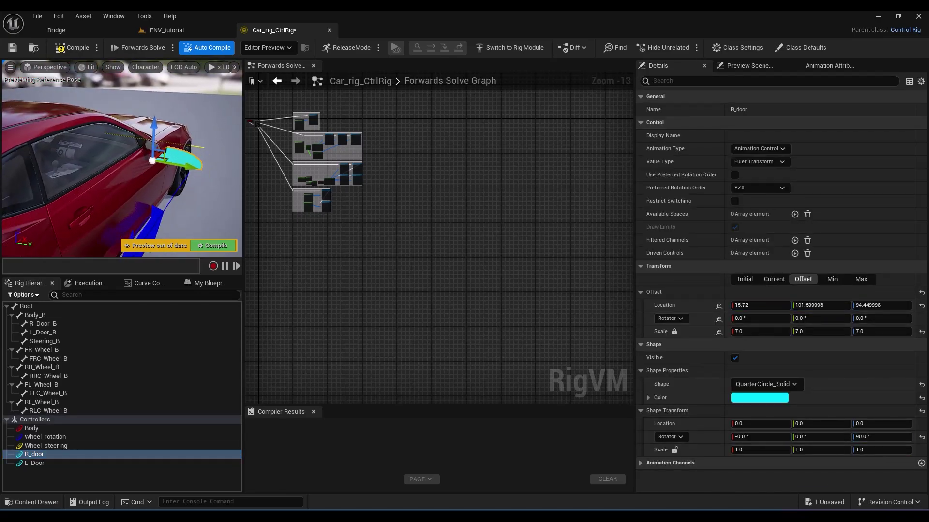
pyautogui.keyDown('alt'); pyautogui.moveTo(165, 135); pyautogui.dragTo(120, 131); pyautogui.keyUp('alt')
pyautogui.moveTo(760, 306); pyautogui.dragTo(775, 306)
# Set the R_door control's value type to Rotator and enable its minimum rotation limits at 0° on all three axes
pyautogui.keyDown('alt'); pyautogui.moveTo(145, 145); pyautogui.dragTo(96, 157); pyautogui.keyUp('alt')
pyautogui.click(757, 165)
pyautogui.click(743, 226)
pyautogui.click(771, 253)
pyautogui.hotkey('ctrl', 'z')
pyautogui.click(800, 253)
pyautogui.click(733, 280)
pyautogui.click(792, 280)
pyautogui.click(853, 280)
pyautogui.click(825, 279)
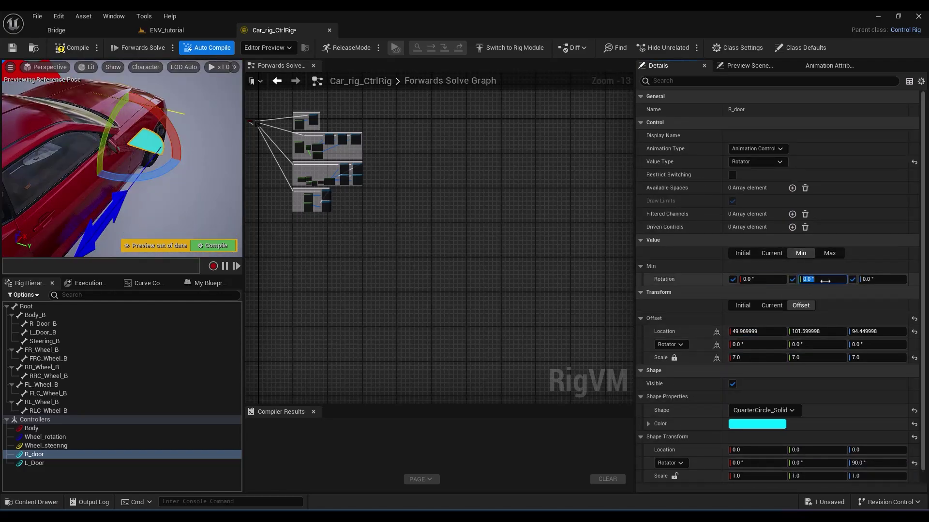
# Enable the R_door control's maximum rotation limits at 0°, 0° and -90°, test opening the door, and undo the rotation
pyautogui.click(830, 253)
pyautogui.click(733, 279)
pyautogui.click(793, 279)
pyautogui.click(852, 279)
pyautogui.click(822, 279)
pyautogui.write('0')
pyautogui.moveTo(154, 178); pyautogui.dragTo(99, 157)
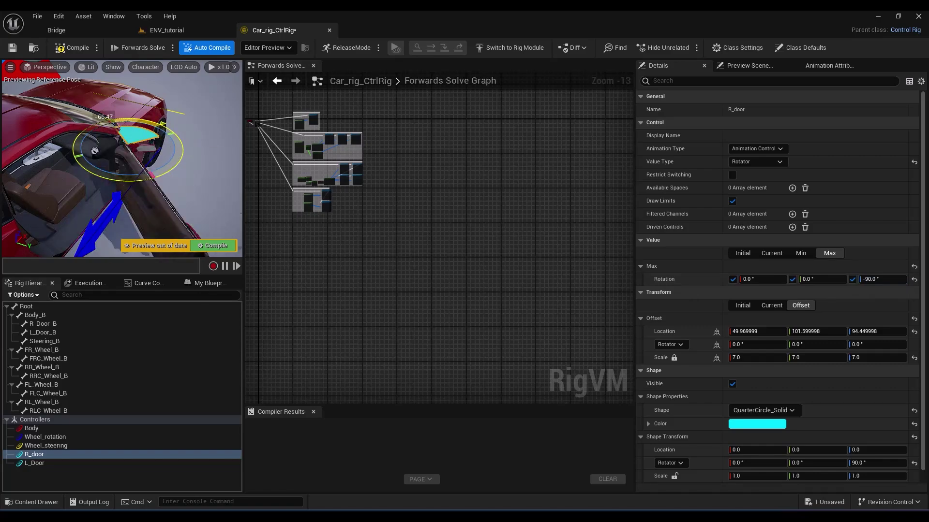
pyautogui.hotkey('ctrl', 'z')
# Set the L_Door control's shape to QuarterCircle_Solid and its offset scale to 7
pyautogui.click(35, 463)
pyautogui.moveTo(146, 174); pyautogui.dragTo(174, 170, button='right')
pyautogui.click(766, 384)
pyautogui.scroll(-5, 780, 290)
pyautogui.click(781, 300)
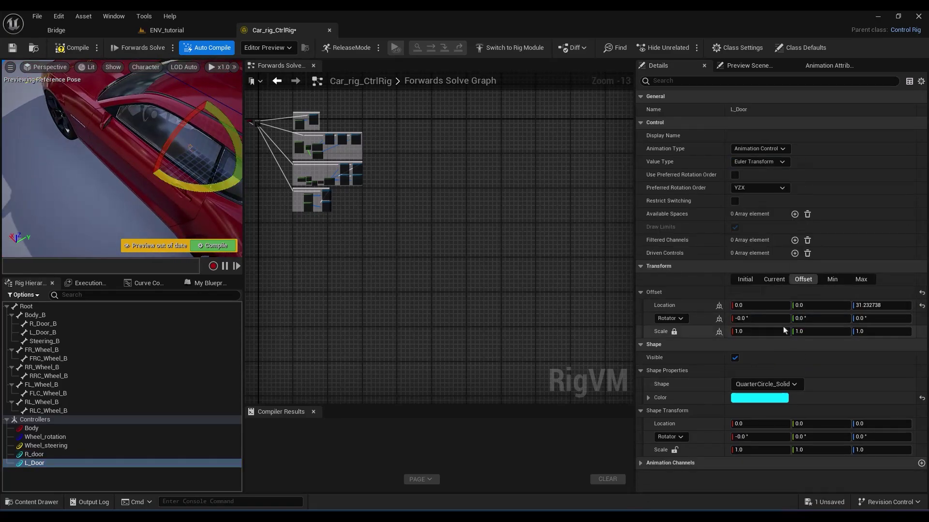
pyautogui.click(759, 332)
pyautogui.write('7')
pyautogui.press('Return')
# Copy the R_door control's Z offset of 94.449998 to the L_Door control
pyautogui.click(37, 455)
pyautogui.click(878, 333)
pyautogui.hotkey('ctrl', 'c')
pyautogui.click(37, 464)
pyautogui.click(878, 305)
pyautogui.hotkey('ctrl', 'v')
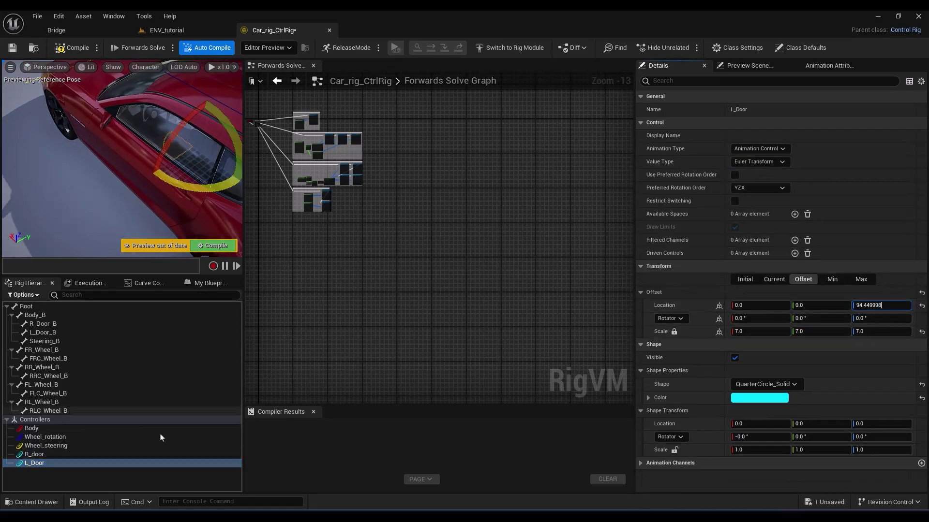
# Copy the R_door control's X offset of 49.969999 to L_Door, and offset L_Door about -69.1 on Y
pyautogui.click(37, 455)
pyautogui.click(764, 333)
pyautogui.hotkey('ctrl', 'c')
pyautogui.click(37, 463)
pyautogui.click(759, 305)
pyautogui.hotkey('ctrl', 'v')
pyautogui.press('Return')
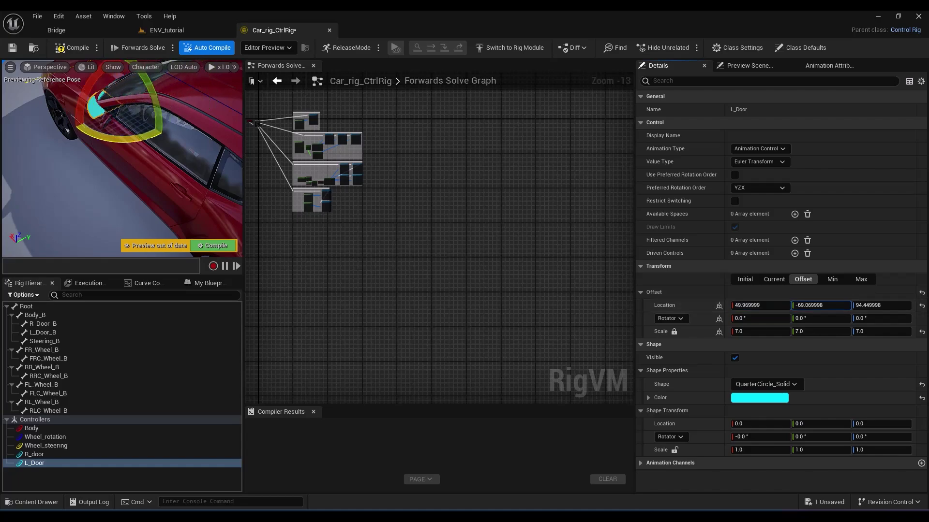
# Test rotating the L_Door control in the preview, and undo the rotation
pyautogui.moveTo(129, 193); pyautogui.dragTo(123, 162, button='right')
pyautogui.moveTo(130, 195); pyautogui.dragTo(118, 195)
pyautogui.hotkey('ctrl', 'z')
# Set the L_Door control's value type to Rotator with its rotation limits enabled, then test its rotation and undo it
pyautogui.click(759, 162)
pyautogui.click(754, 242)
pyautogui.click(800, 253)
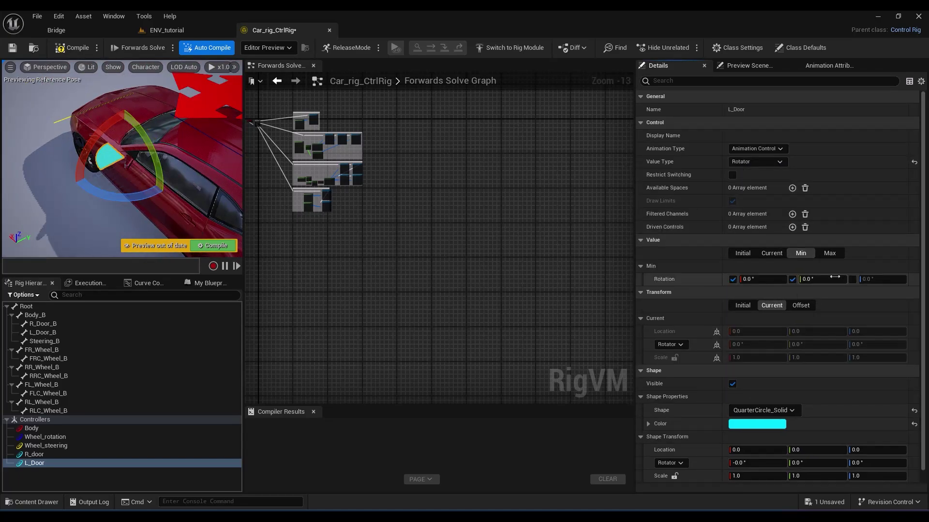
pyautogui.moveTo(127, 197); pyautogui.dragTo(99, 192)
pyautogui.hotkey('ctrl', 'z')
# Compile and save the Car_rig_CtrlRig asset
pyautogui.moveTo(121, 159); pyautogui.dragTo(182, 183, button='right')
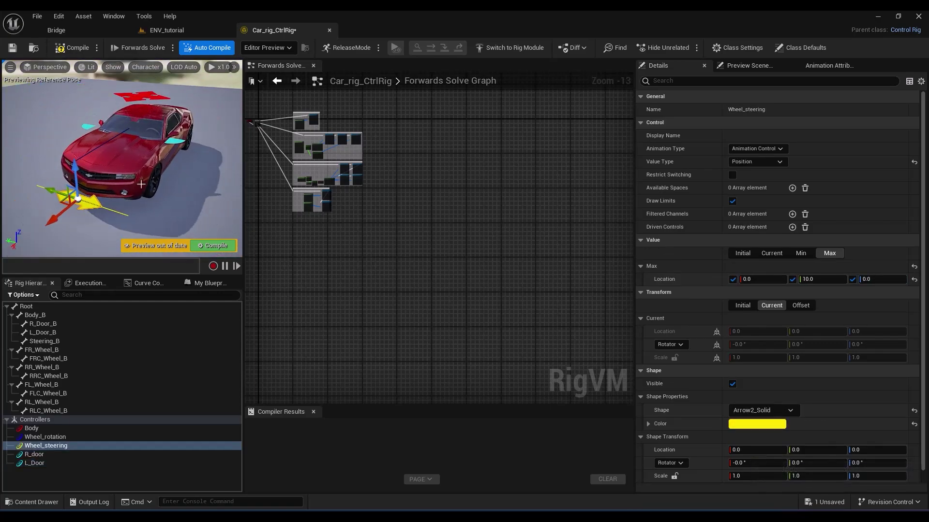
pyautogui.click(74, 50)
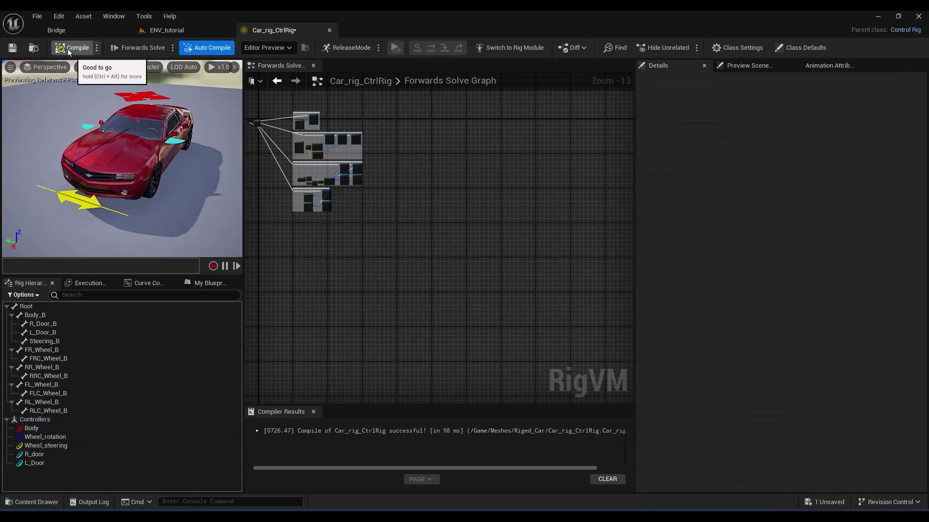
pyautogui.click(13, 52)
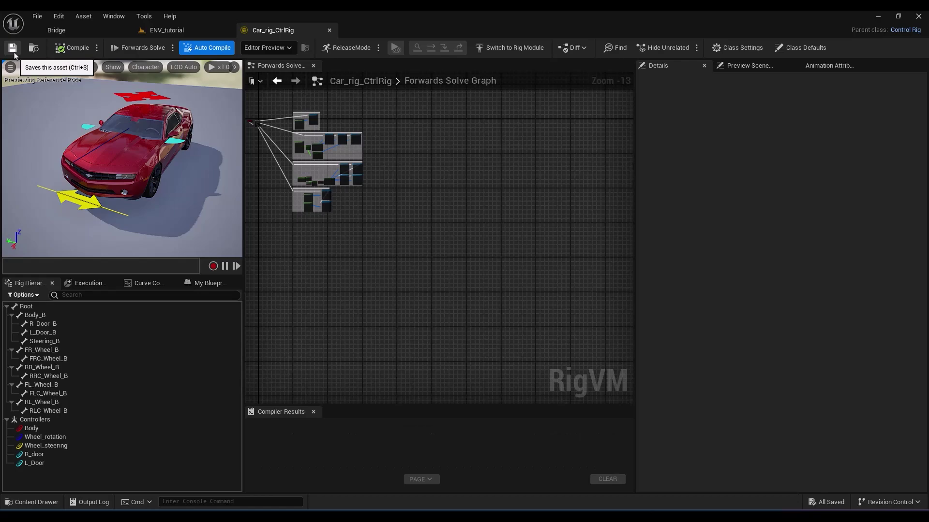
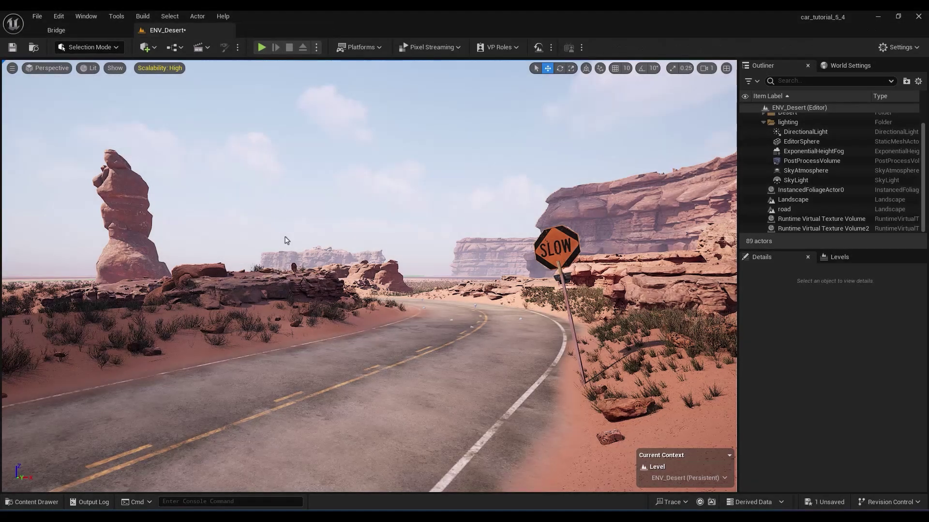
# Place a cinematic Camera Rig Rail actor on the road in the ENV_Desert level and frame it
pyautogui.moveTo(423, 338)
pyautogui.mouseDown(button='right')
pyautogui.moveTo(150, 338)
pyautogui.moveTo(543, 339)
pyautogui.moveTo(426, 336)
pyautogui.mouseUp(button='right')
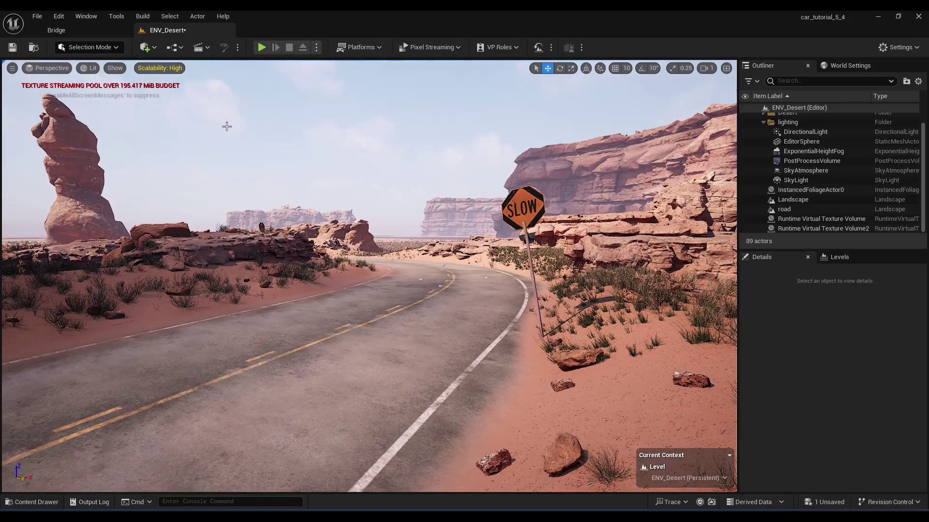
pyautogui.click(145, 46)
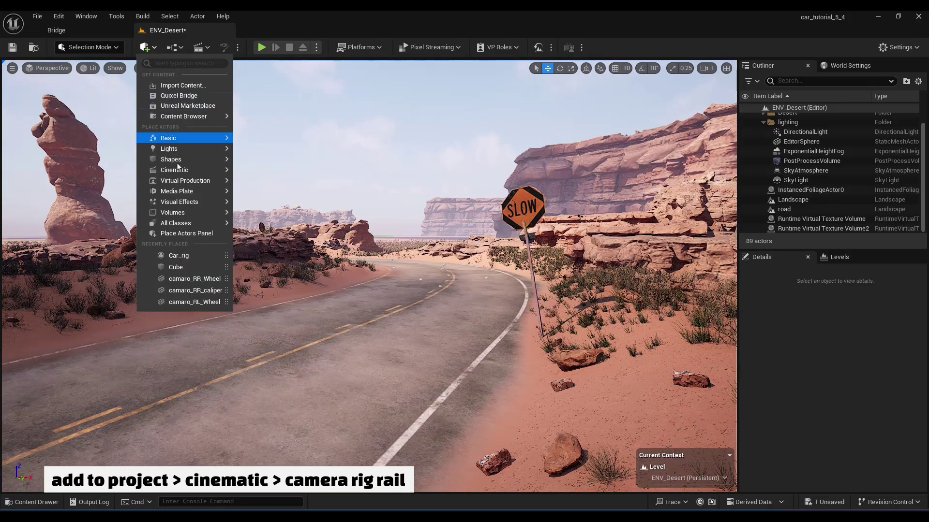
pyautogui.moveTo(185, 173)
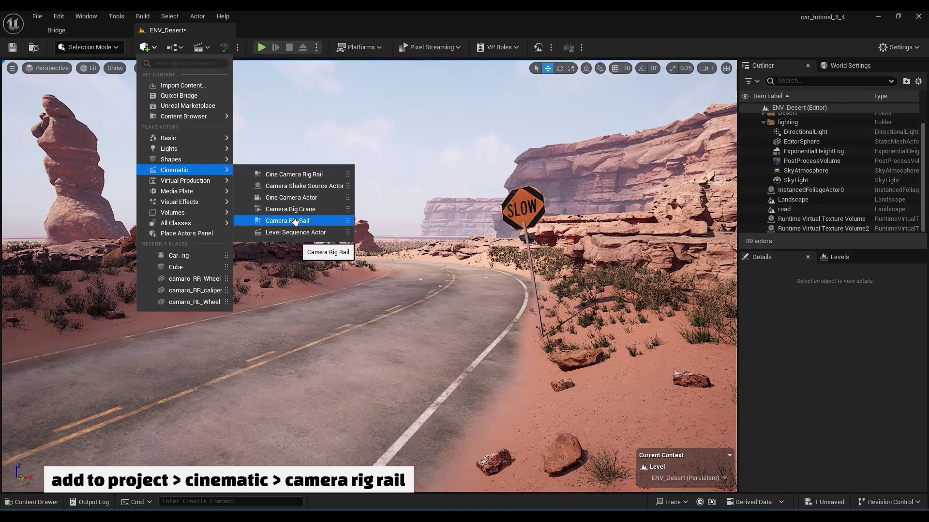
pyautogui.moveTo(295, 221); pyautogui.dragTo(209, 438)
pyautogui.press('f')
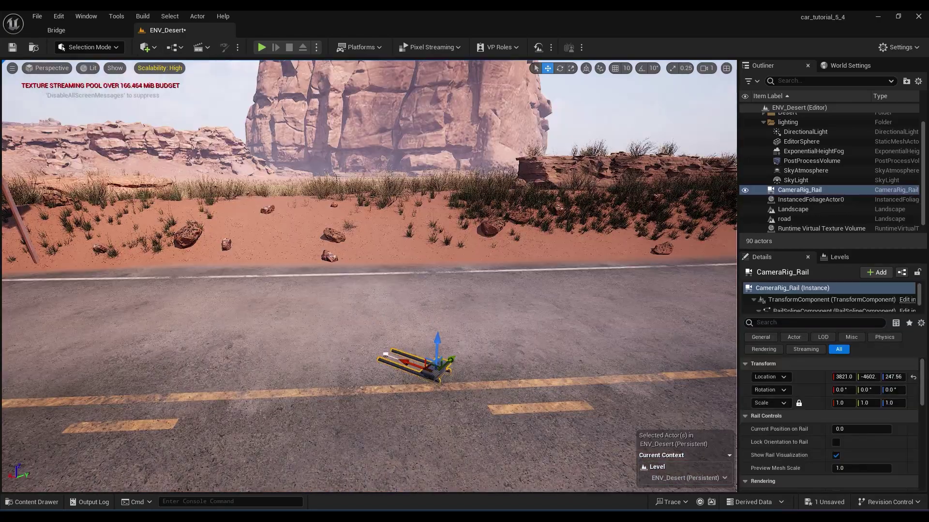
# Stretch the rail's end spline point along the road to about X 297, Y -219, and snap the start point to the ground
pyautogui.click(386, 355)
pyautogui.moveTo(372, 350); pyautogui.dragTo(211, 368)
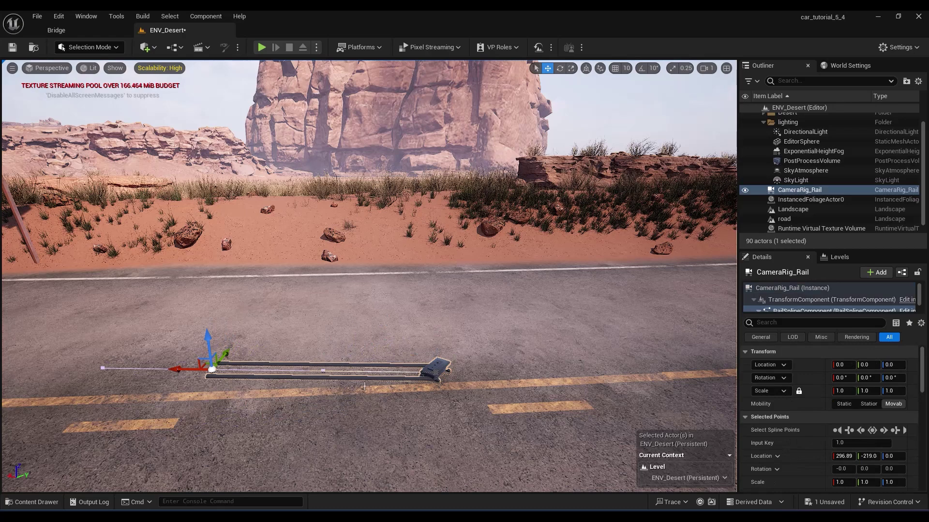
pyautogui.moveTo(436, 344); pyautogui.dragTo(427, 294)
pyautogui.press('End')
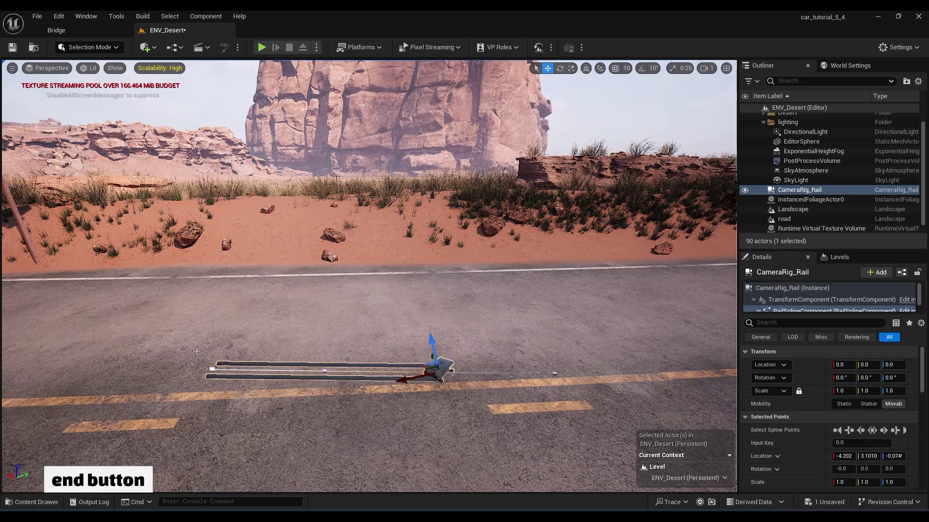
# Extend the rail from its end with a third spline point farther along the road, at about X 615, Y -594
pyautogui.click(211, 370)
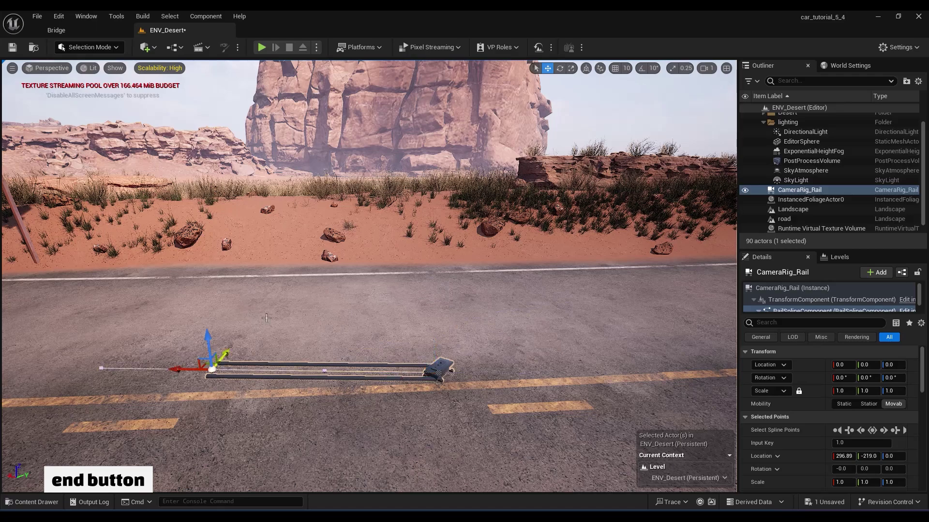
pyautogui.moveTo(267, 317); pyautogui.dragTo(224, 322, button='right')
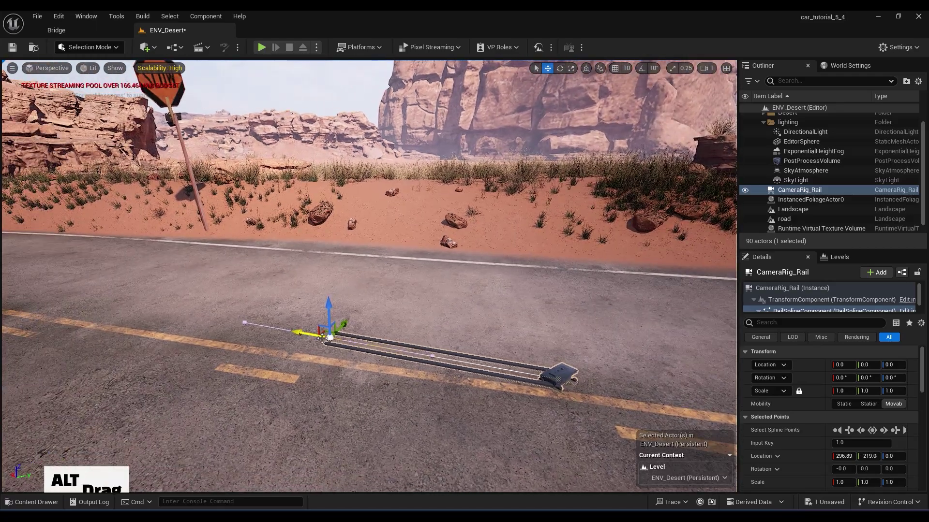
pyautogui.keyDown('alt'); pyautogui.moveTo(328, 334); pyautogui.dragTo(190, 299); pyautogui.keyUp('alt')
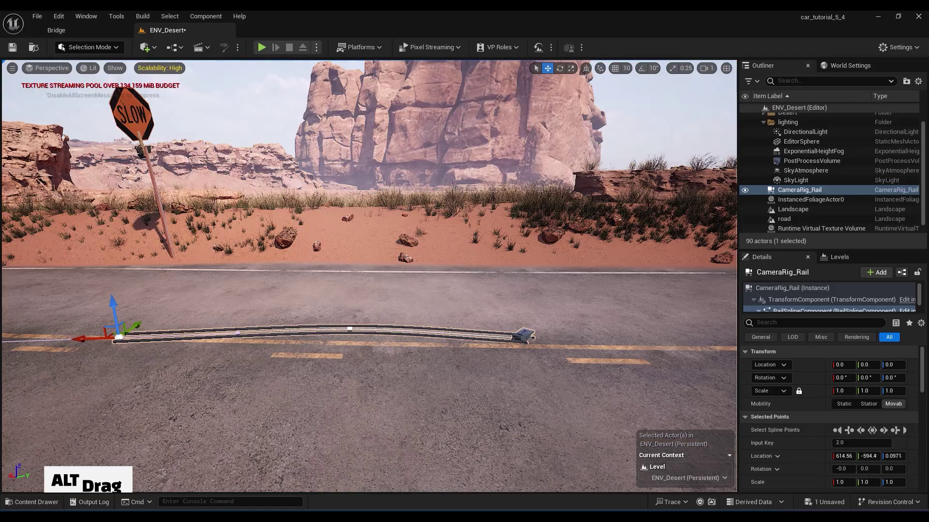
# Place the Car_rig skeletal mesh from Meshes/Riged_Car on the road and parent it to CameraRig_Rail
pyautogui.hotkey('ctrl', 'space')
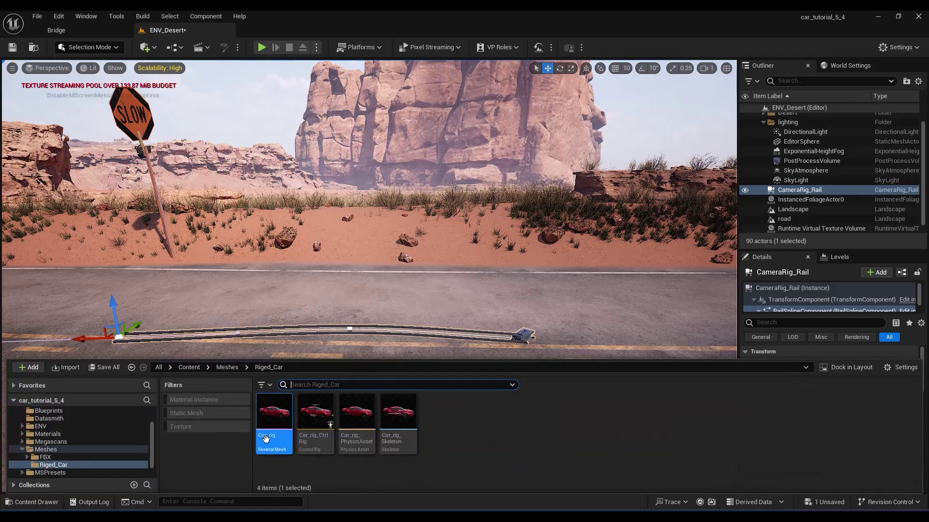
pyautogui.moveTo(265, 439); pyautogui.dragTo(525, 370)
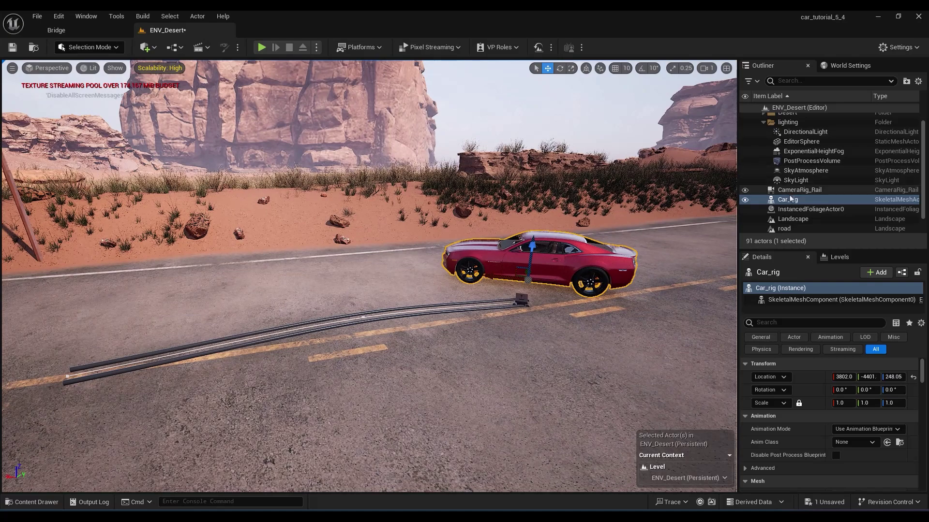
pyautogui.click(791, 199)
pyautogui.moveTo(791, 192); pyautogui.dragTo(790, 192)
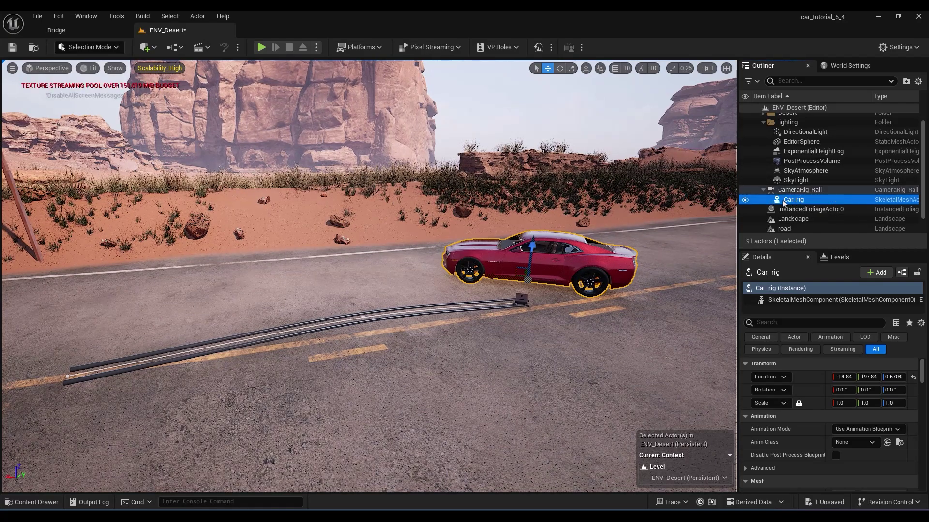
# Reset the parented car's location to zero and enable Lock Orientation to Rail on CameraRig_Rail
pyautogui.click(914, 376)
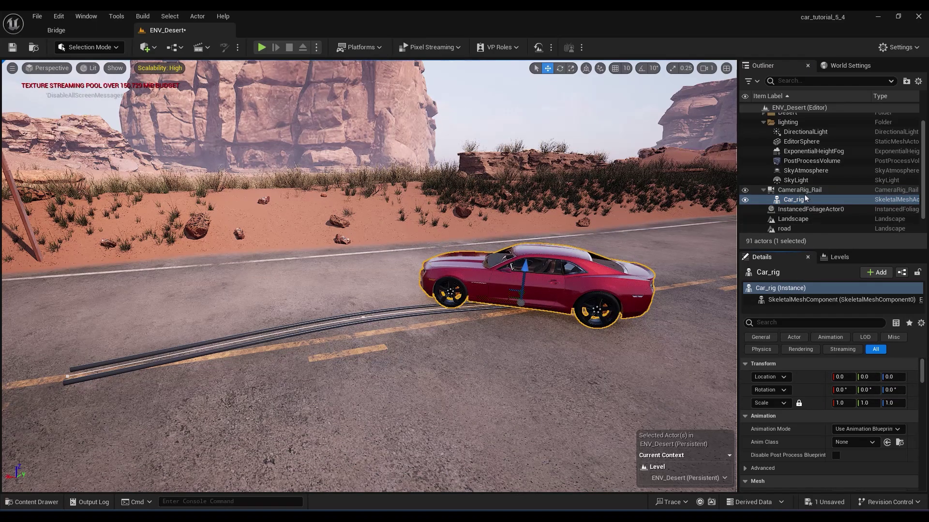
pyautogui.click(803, 191)
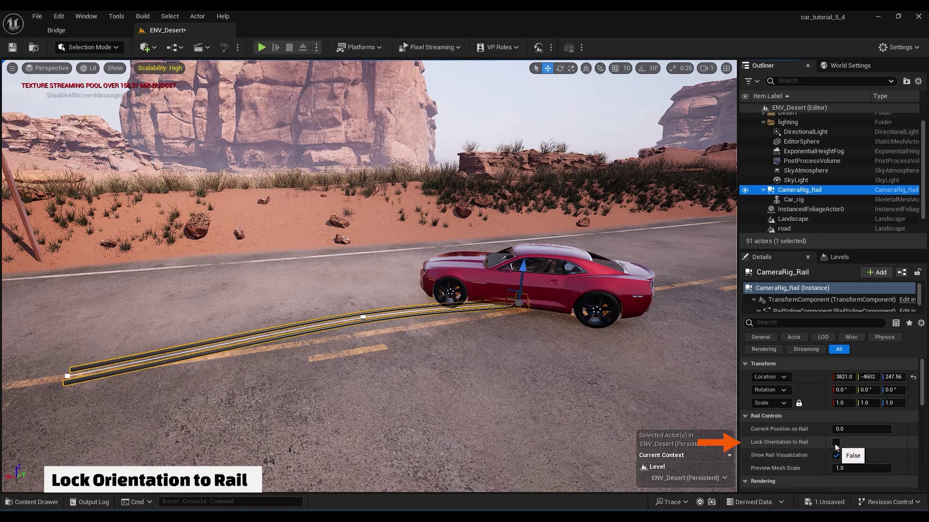
pyautogui.click(835, 442)
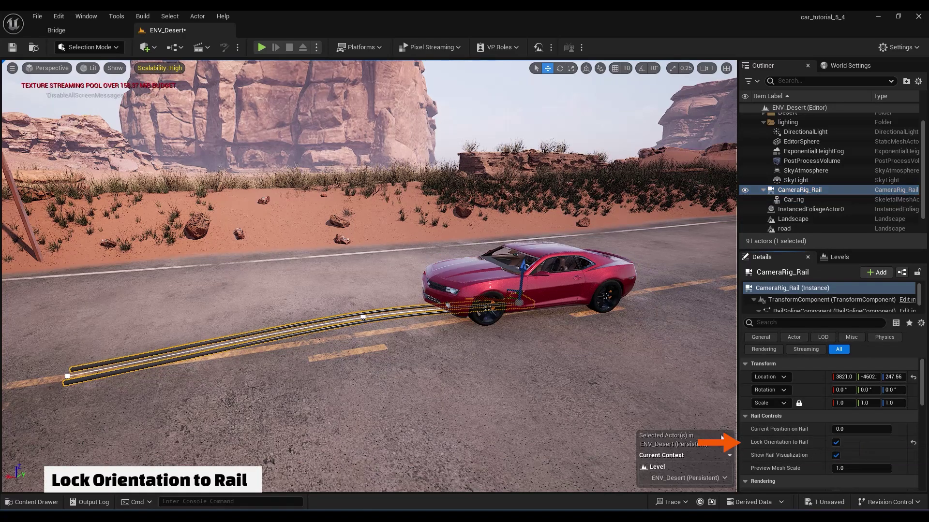
# Try rotating Car_rig about Z to 56° and reset its rotation to zero
pyautogui.click(793, 199)
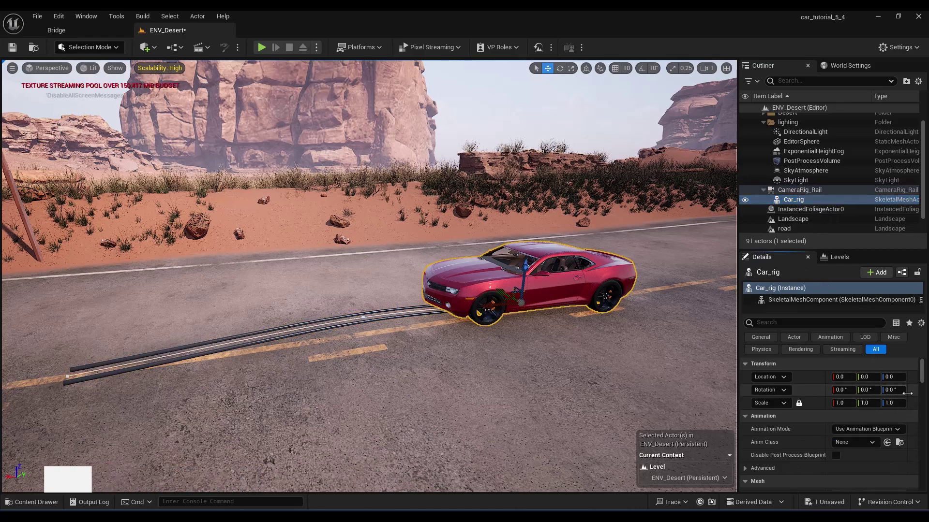
pyautogui.moveTo(891, 391); pyautogui.dragTo(914, 391)
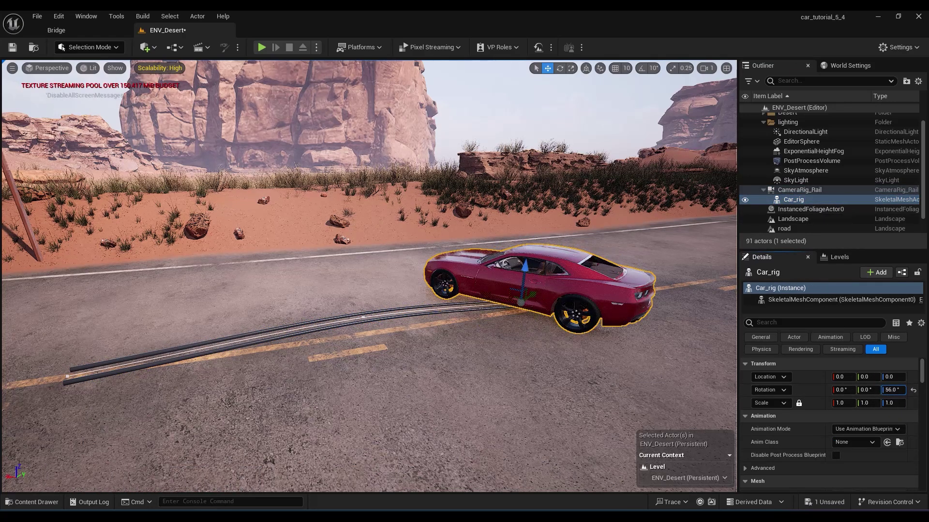
pyautogui.click(913, 392)
pyautogui.moveTo(565, 356); pyautogui.dragTo(559, 362, button='right')
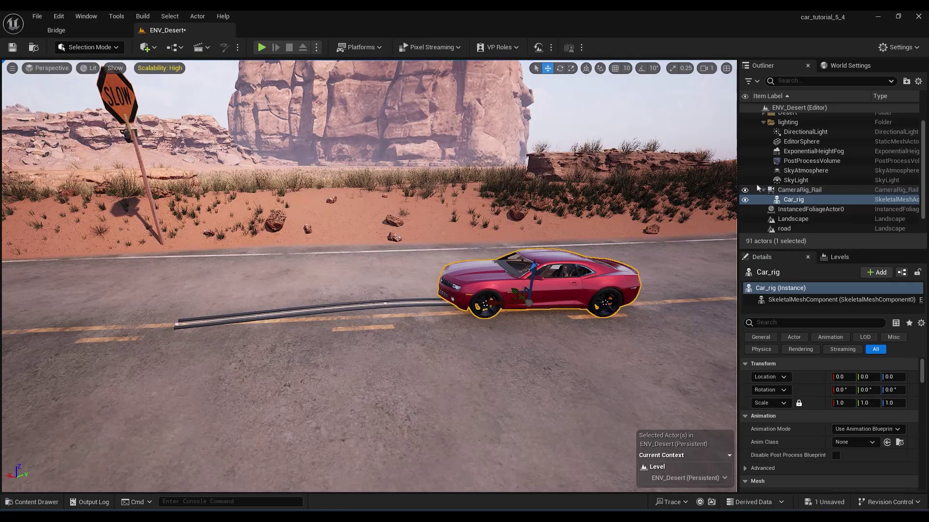
# Test moving the car along the track by raising CameraRig_Rail's Current Position on Rail
pyautogui.click(793, 190)
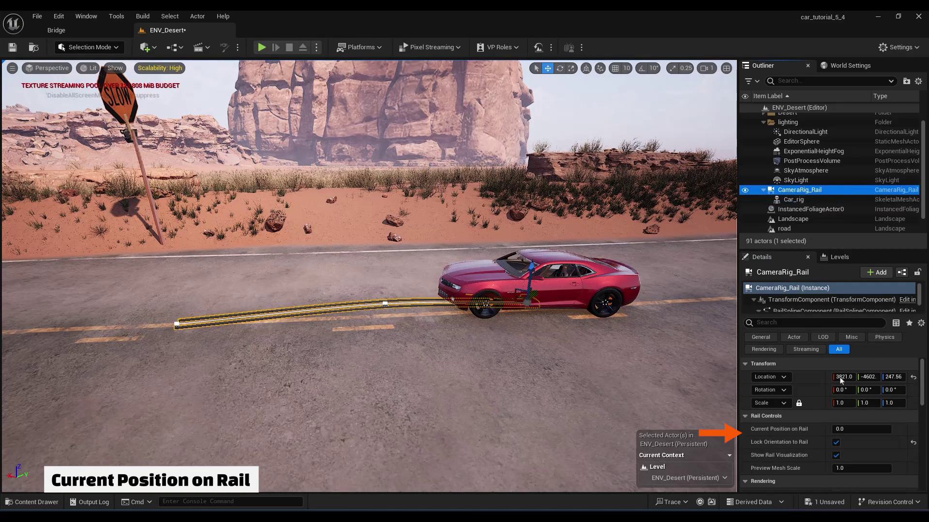
pyautogui.moveTo(842, 428); pyautogui.dragTo(866, 429)
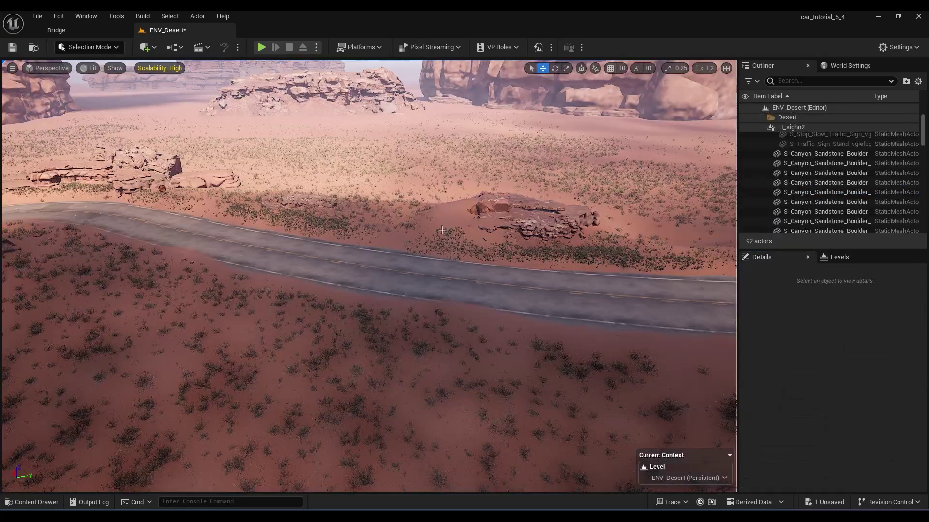
# Place a new cinematic Camera Rig Rail on another stretch of the desert road, at about X -1820, Y 2412, Z 320
pyautogui.click(149, 49)
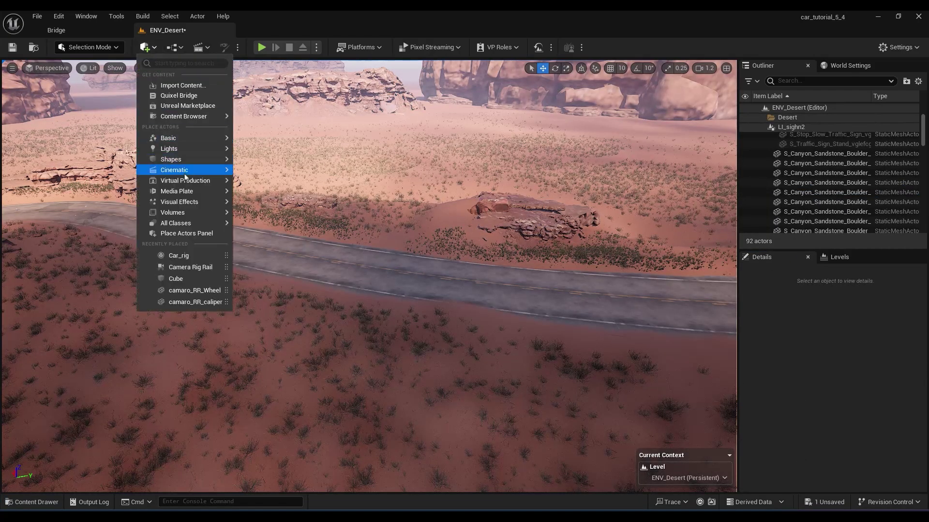
pyautogui.moveTo(203, 170)
pyautogui.moveTo(311, 219); pyautogui.dragTo(458, 279)
pyautogui.moveTo(425, 286); pyautogui.dragTo(440, 232, button='right')
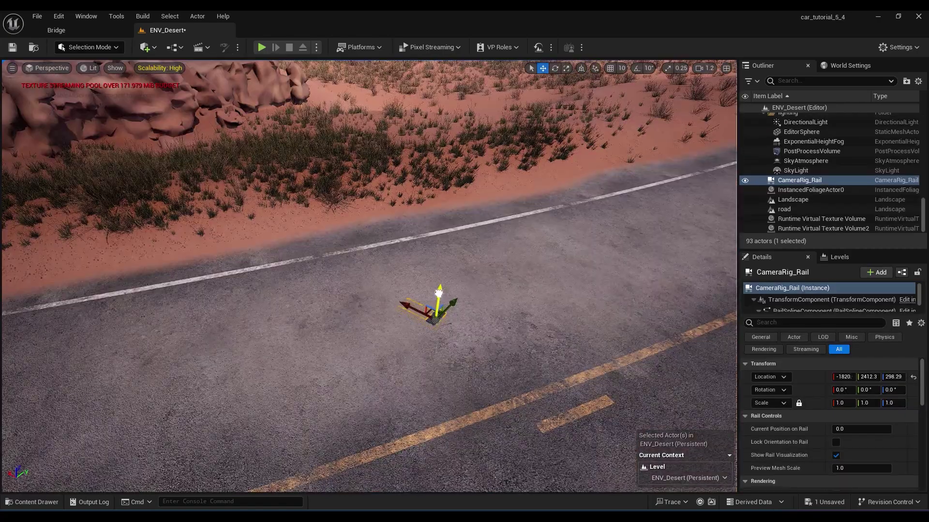
pyautogui.click(434, 289)
# Extend the new rail with further spline points that follow the road around the bend, reaching about X 2536
pyautogui.keyDown('alt'); pyautogui.moveTo(408, 304); pyautogui.dragTo(201, 363); pyautogui.keyUp('alt')
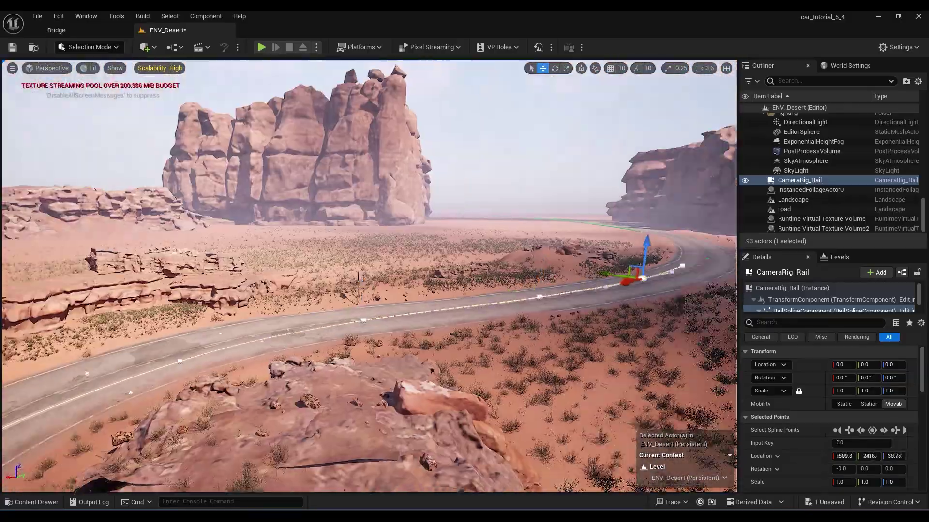
pyautogui.moveTo(369, 276); pyautogui.dragTo(334, 329, button='right')
pyautogui.keyDown('alt'); pyautogui.moveTo(296, 263); pyautogui.dragTo(119, 216); pyautogui.keyUp('alt')
pyautogui.moveTo(119, 216); pyautogui.dragTo(145, 265, button='right')
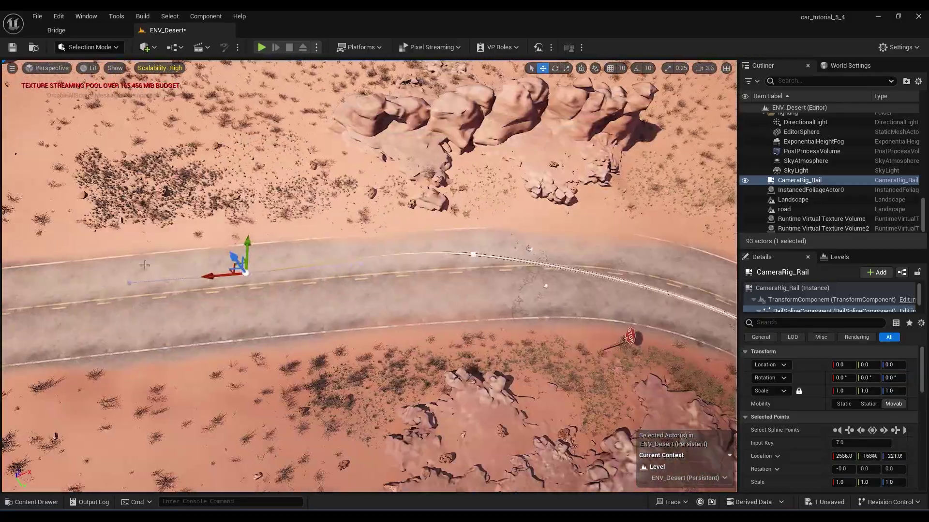
# Extend the rail with a last spline point along the far straight of the road, at about X -2881, Y -19221
pyautogui.moveTo(210, 276); pyautogui.dragTo(43, 289)
pyautogui.moveTo(136, 194); pyautogui.dragTo(111, 193, button='right')
pyautogui.moveTo(182, 256); pyautogui.dragTo(82, 213)
pyautogui.moveTo(83, 213); pyautogui.dragTo(67, 213, button='right')
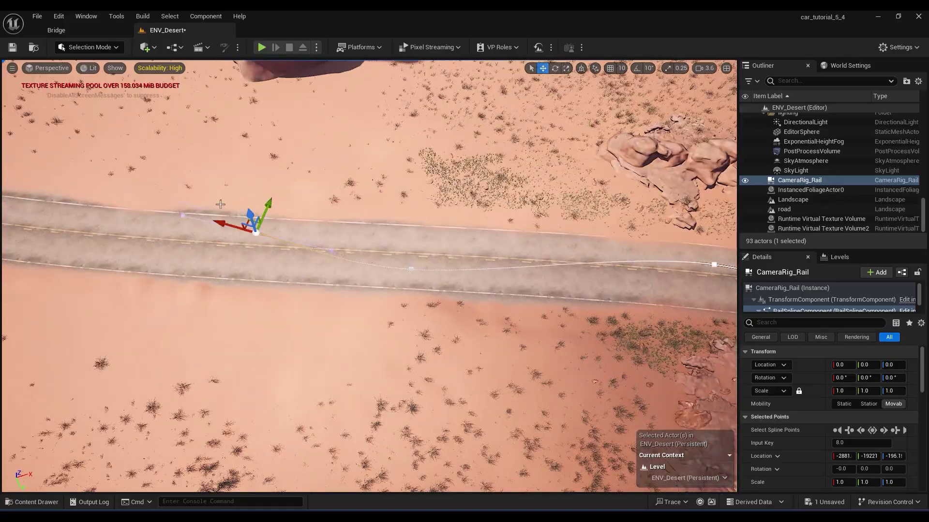
pyautogui.hotkey('ctrl', 'z')
pyautogui.keyDown('alt'); pyautogui.moveTo(407, 265); pyautogui.dragTo(249, 231); pyautogui.keyUp('alt')
pyautogui.moveTo(201, 214); pyautogui.dragTo(273, 227, button='right')
# Nudge the rail's spline points back along the bend onto the lane, placing point 4 at about X 8176, Y -9881
pyautogui.click(366, 246)
pyautogui.click(470, 229)
pyautogui.moveTo(445, 238); pyautogui.dragTo(474, 236)
pyautogui.moveTo(474, 236); pyautogui.dragTo(513, 232, button='right')
pyautogui.click(450, 292)
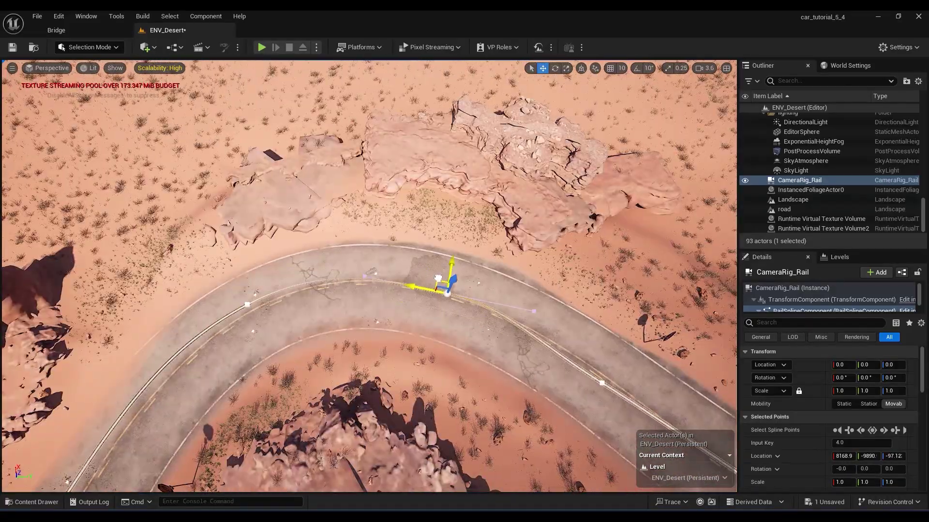
pyautogui.moveTo(439, 284); pyautogui.dragTo(442, 283)
pyautogui.moveTo(442, 282); pyautogui.dragTo(465, 283, button='right')
# Fine-tune the neighbouring bend points to follow the lane and shift spline point 4 to about Y -9883
pyautogui.click(417, 323)
pyautogui.moveTo(407, 315); pyautogui.dragTo(412, 315)
pyautogui.click(247, 301)
pyautogui.click(173, 315)
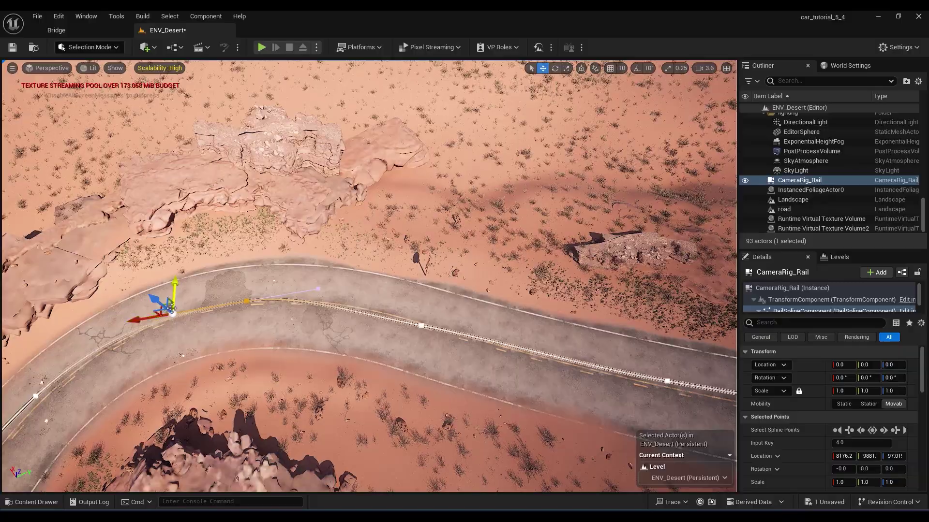
pyautogui.moveTo(175, 284); pyautogui.dragTo(175, 289)
pyautogui.moveTo(174, 289); pyautogui.dragTo(116, 286, button='right')
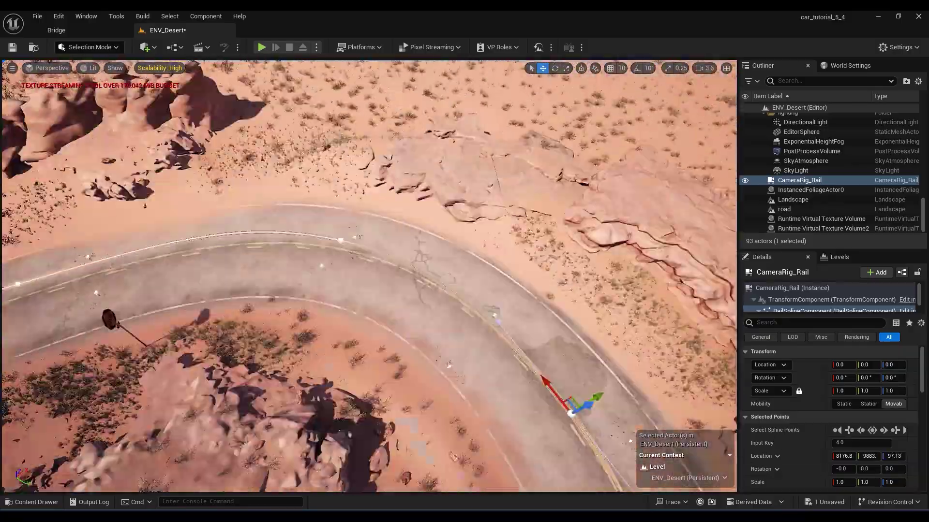
pyautogui.moveTo(357, 320); pyautogui.dragTo(532, 291, button='right')
# Create a Level Sequence named LS_CarAnimation in the Shorts/HD folder and open it
pyautogui.hotkey('ctrl', 'space')
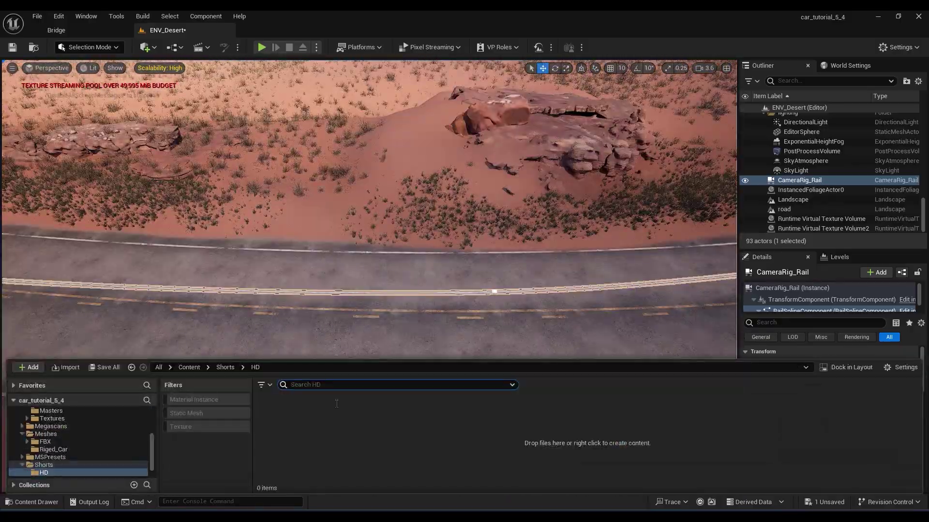
pyautogui.rightClick(296, 445)
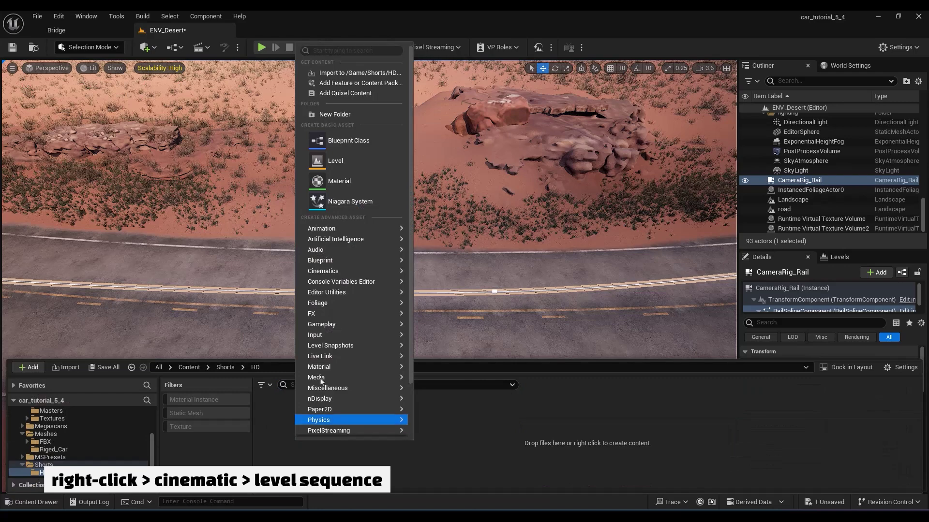
pyautogui.moveTo(342, 271)
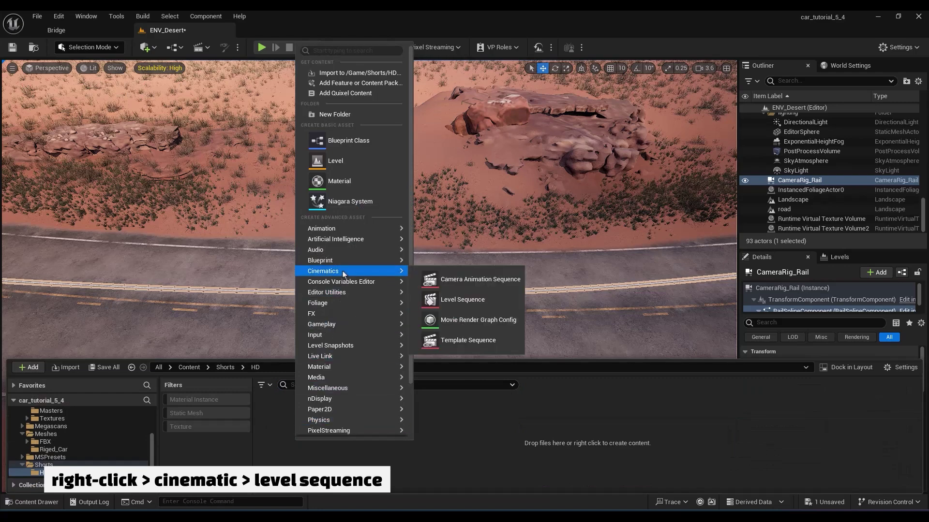
pyautogui.click(477, 298)
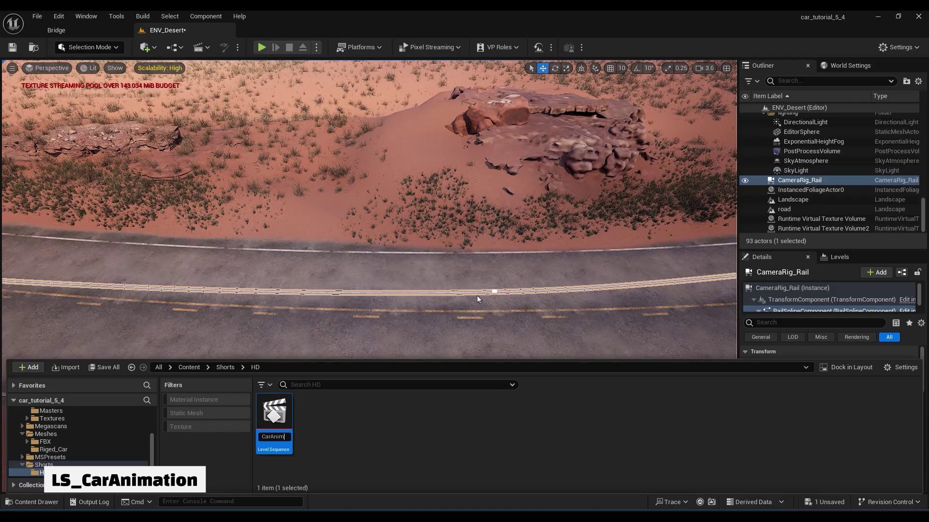
pyautogui.doubleClick(286, 428)
# Place the Car_rig skeletal mesh on the road and add CameraRig_Rail and Car_rig as tracks to LS_CarAnimation
pyautogui.click(32, 502)
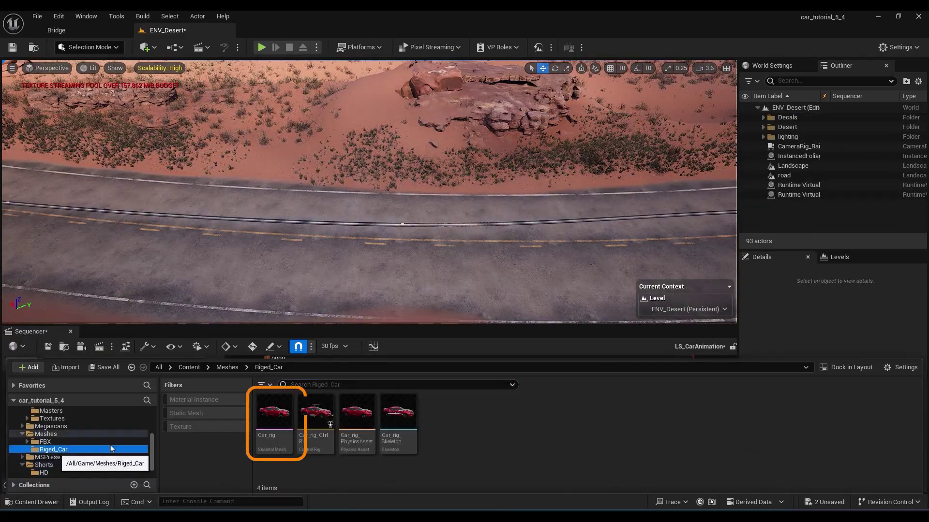
pyautogui.moveTo(274, 414); pyautogui.dragTo(505, 294)
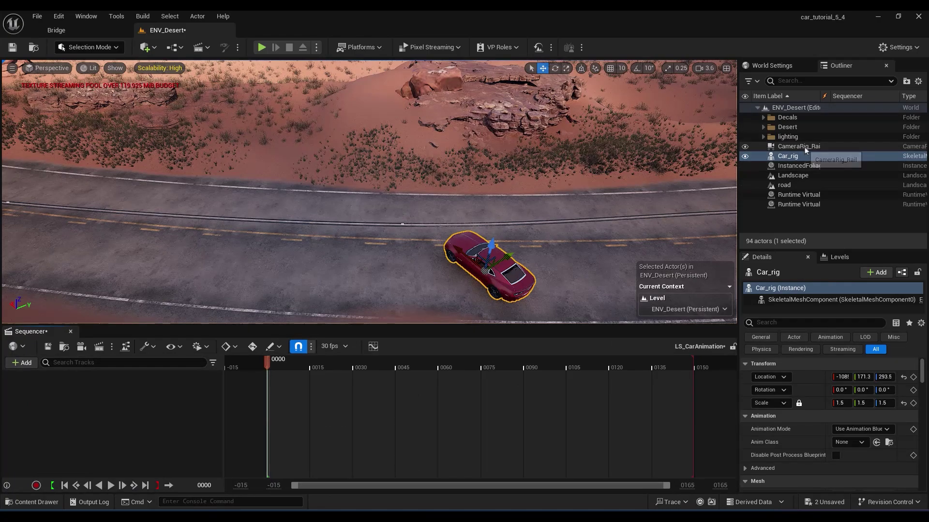
pyautogui.moveTo(805, 147); pyautogui.dragTo(231, 368)
pyautogui.moveTo(161, 403); pyautogui.dragTo(161, 404)
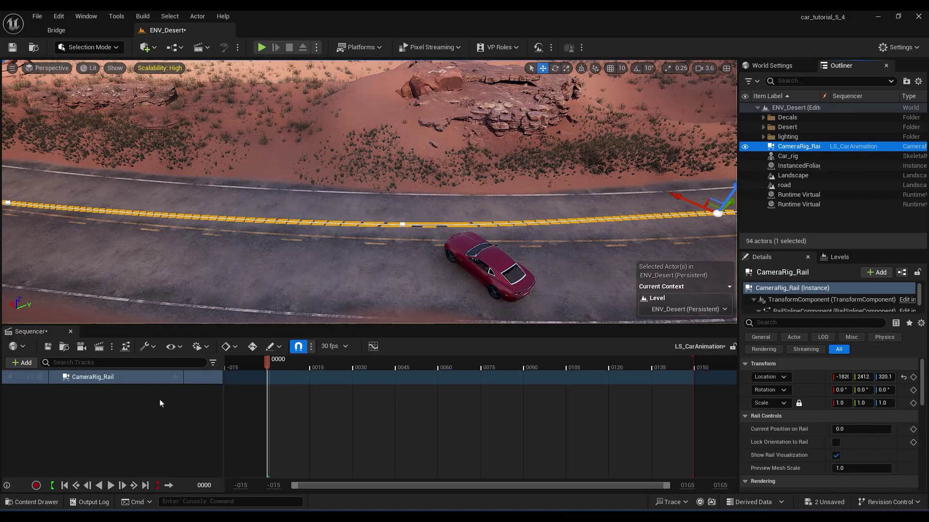
pyautogui.moveTo(798, 157); pyautogui.dragTo(574, 250)
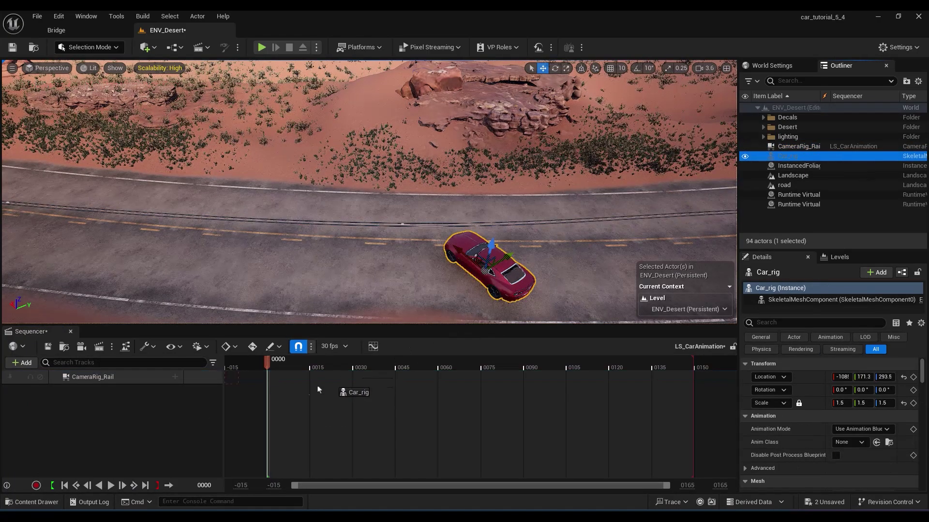
pyautogui.moveTo(163, 432); pyautogui.dragTo(163, 432)
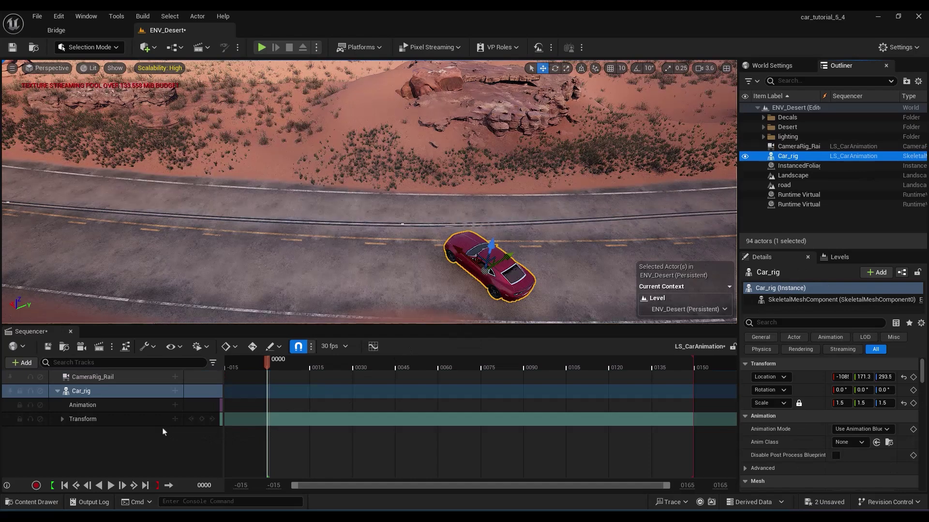
# Give the Car_rig track an Attach track bound to CameraRig_Rail and reset the car's location to zero
pyautogui.click(174, 391)
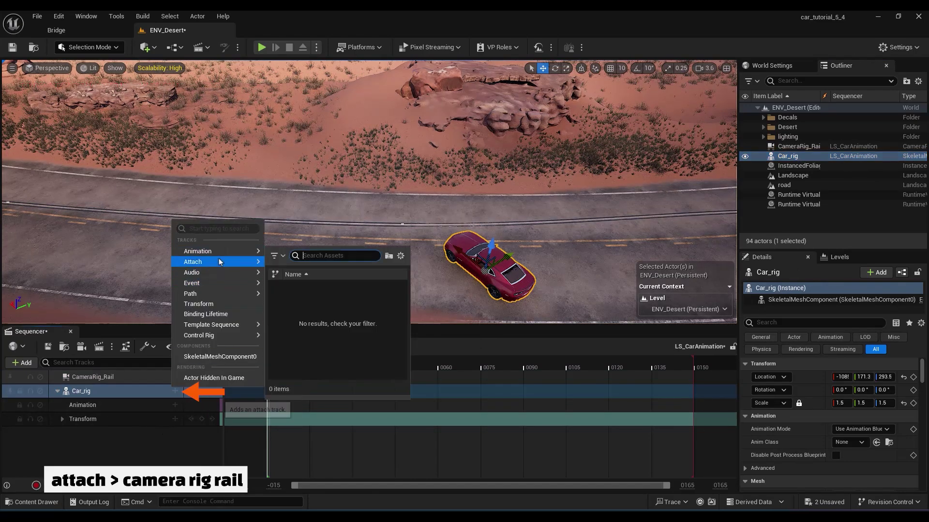
pyautogui.moveTo(219, 262)
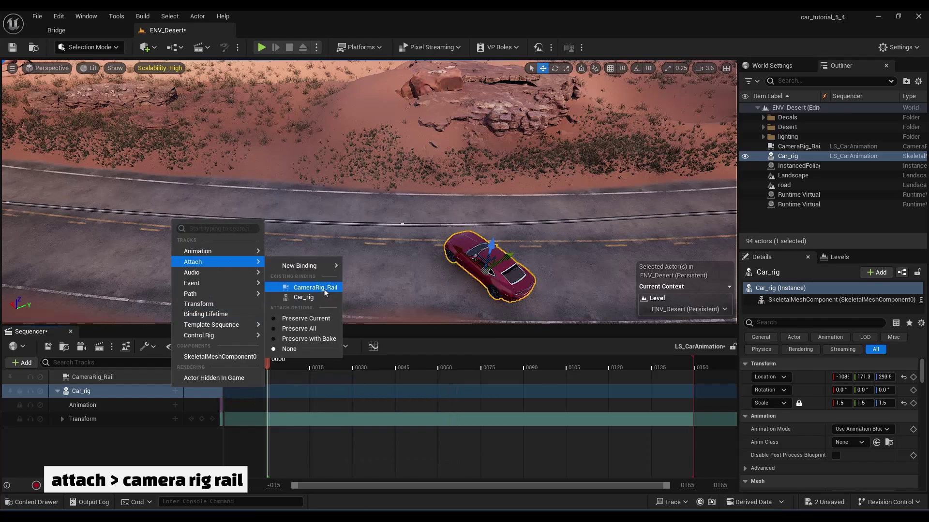
pyautogui.click(324, 290)
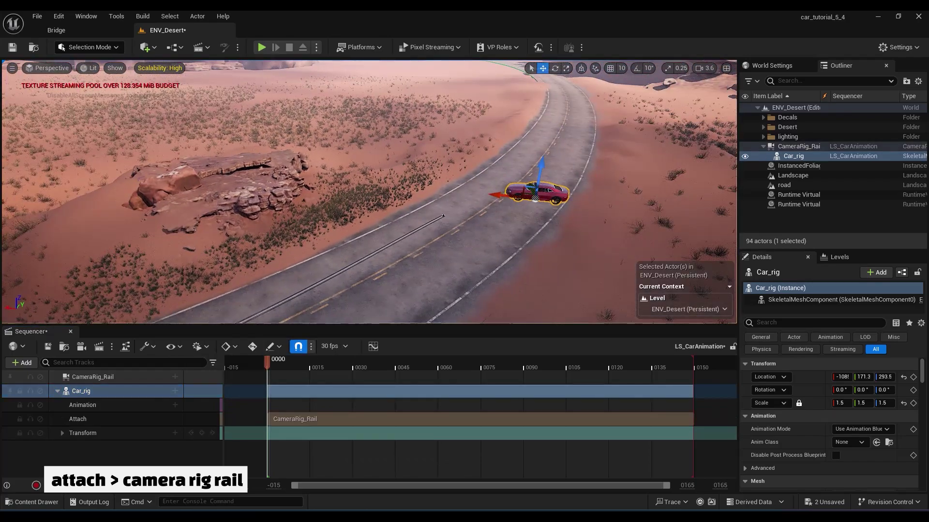
pyautogui.moveTo(368, 194)
pyautogui.mouseDown(button='right')
pyautogui.moveTo(365, 208)
pyautogui.moveTo(232, 201)
pyautogui.moveTo(367, 203)
pyautogui.mouseUp(button='right')
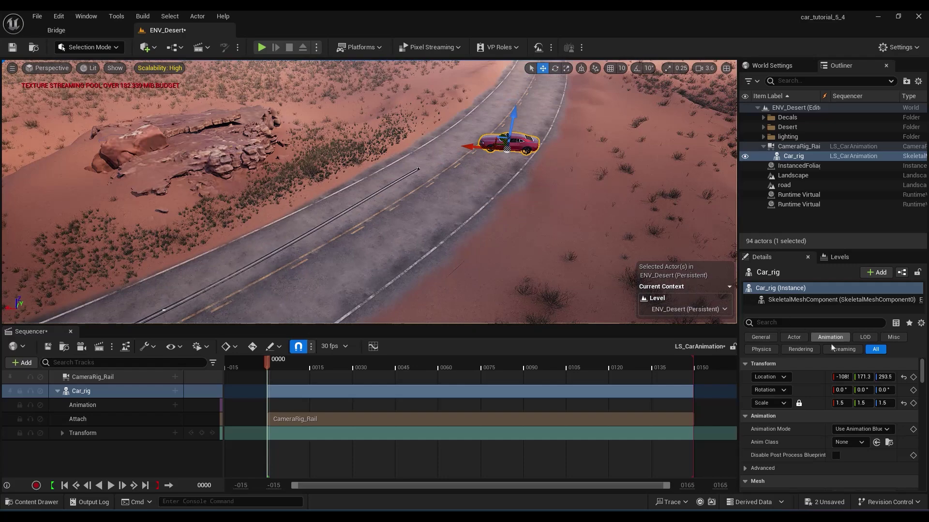
pyautogui.click(903, 378)
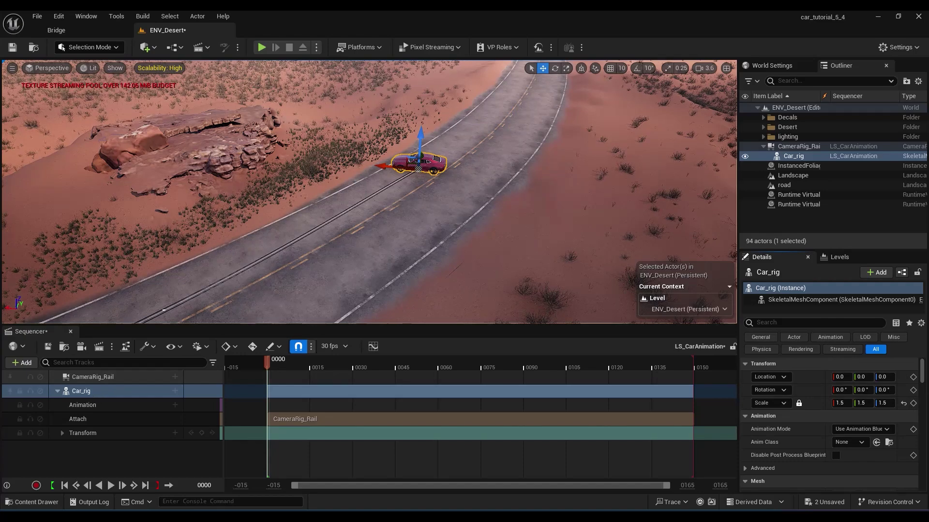
# Enable Lock Orientation to Rail on the CameraRig_Rail so the attached car follows the rail's direction
pyautogui.click(103, 392)
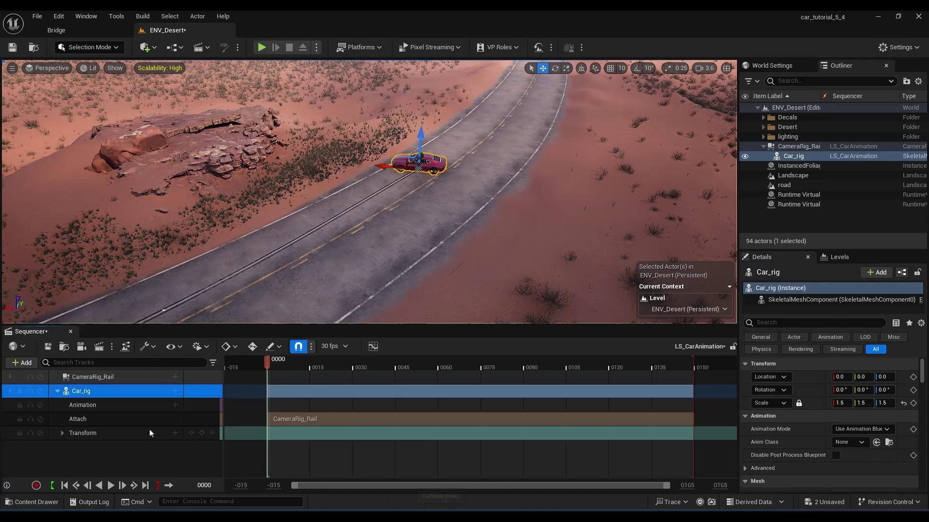
pyautogui.click(117, 378)
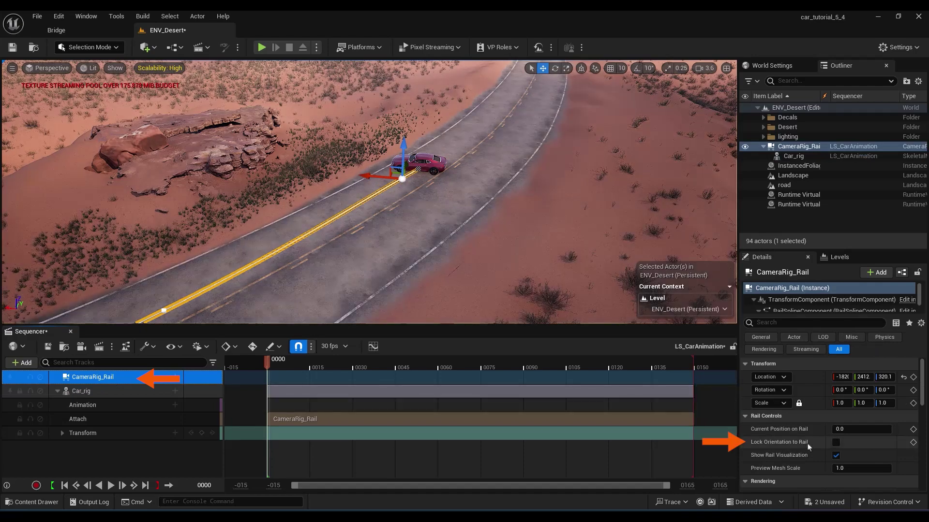
pyautogui.click(835, 443)
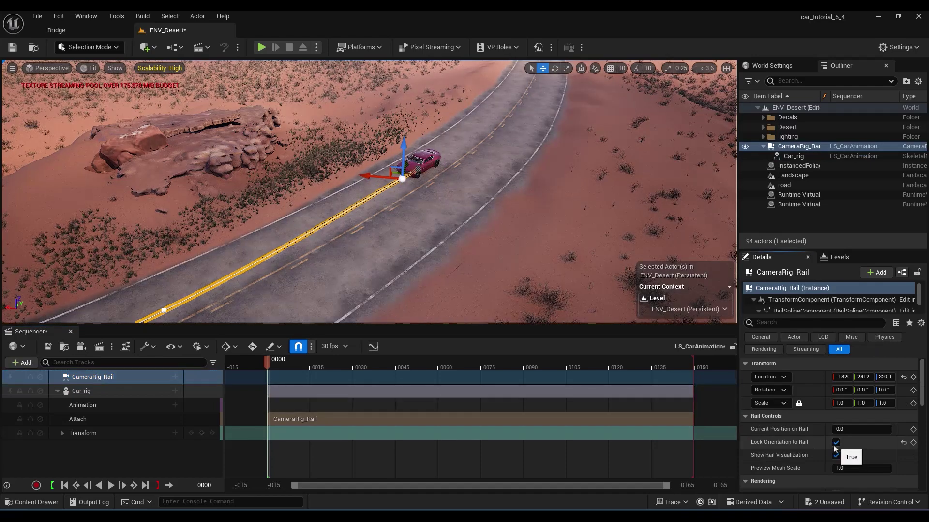
# Give CameraRig_Rail a Current Position on Rail track with a key of 0 at frame 0 and an end key at frame 149
pyautogui.click(175, 377)
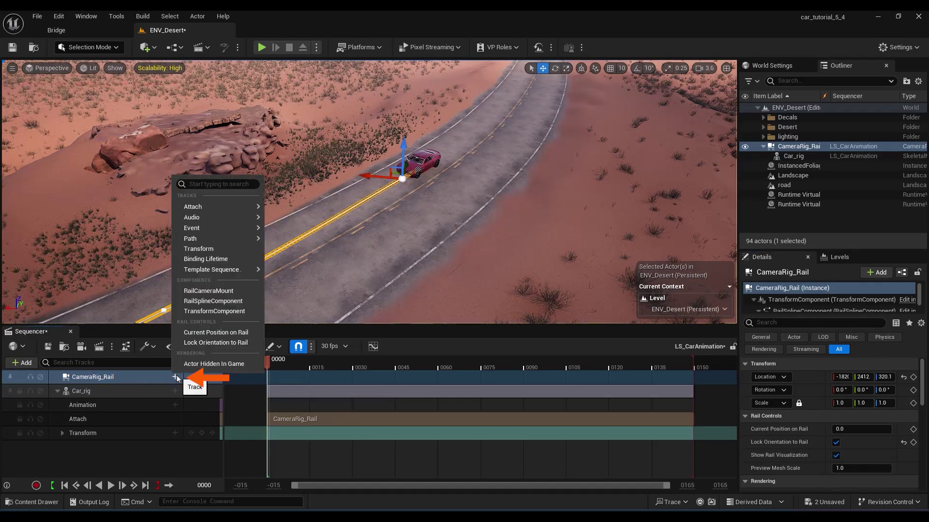
pyautogui.click(216, 333)
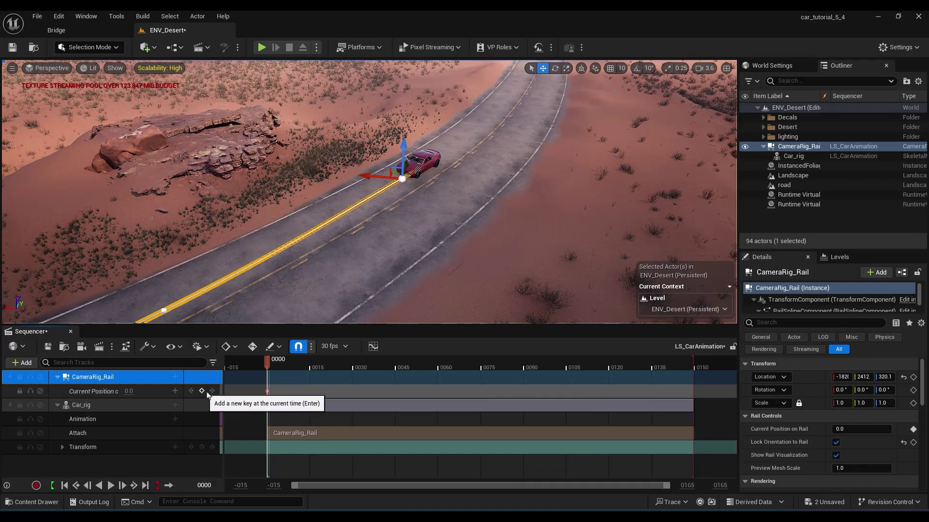
pyautogui.moveTo(275, 366); pyautogui.dragTo(399, 377)
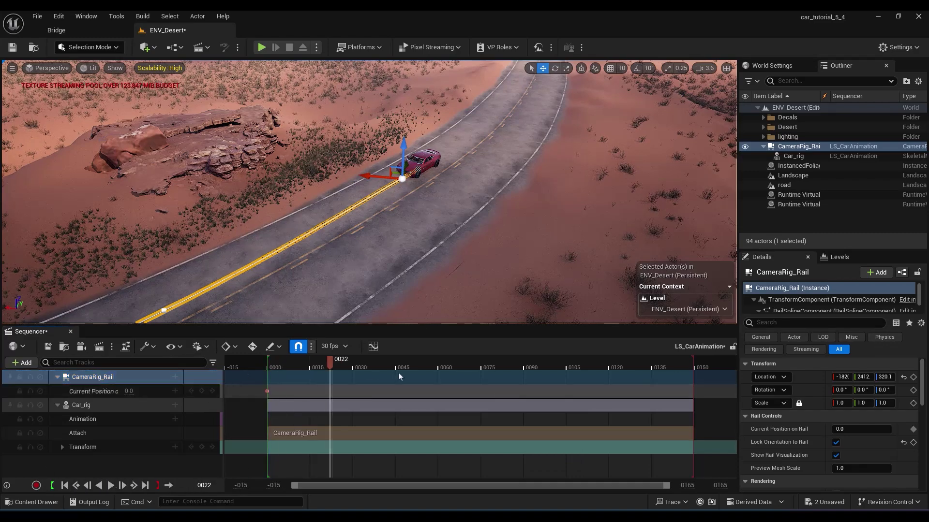
pyautogui.click(694, 403)
pyautogui.click(324, 396)
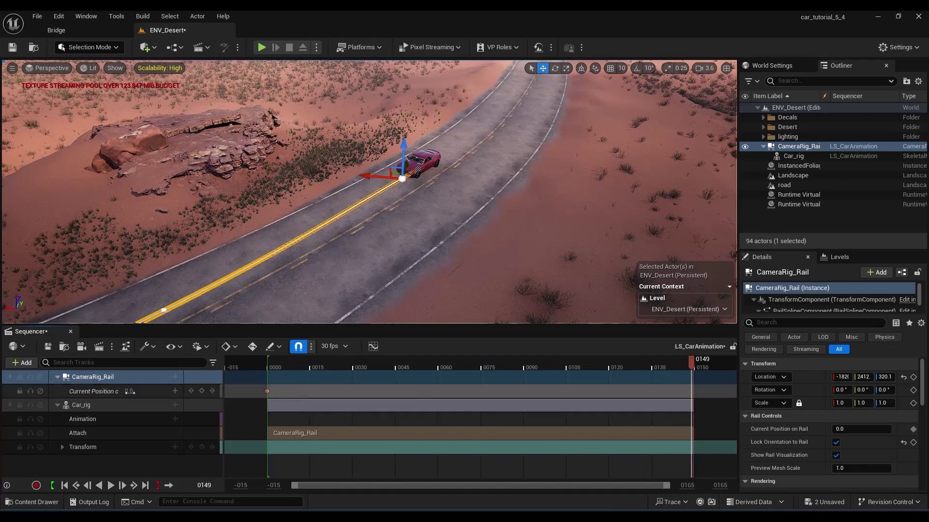
pyautogui.press('Return')
# Play the sequence from its start to review the car's drive along the rail
pyautogui.click(273, 367)
pyautogui.press('space')
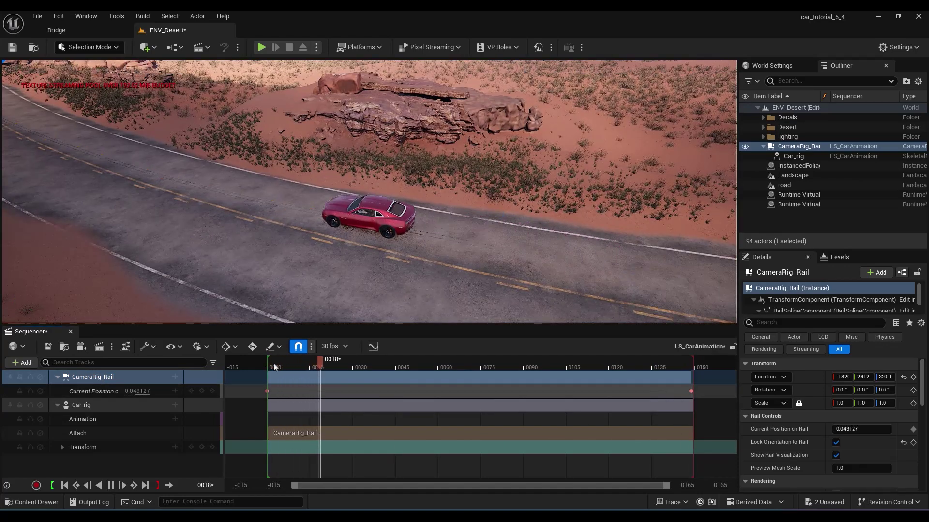
pyautogui.click(274, 367)
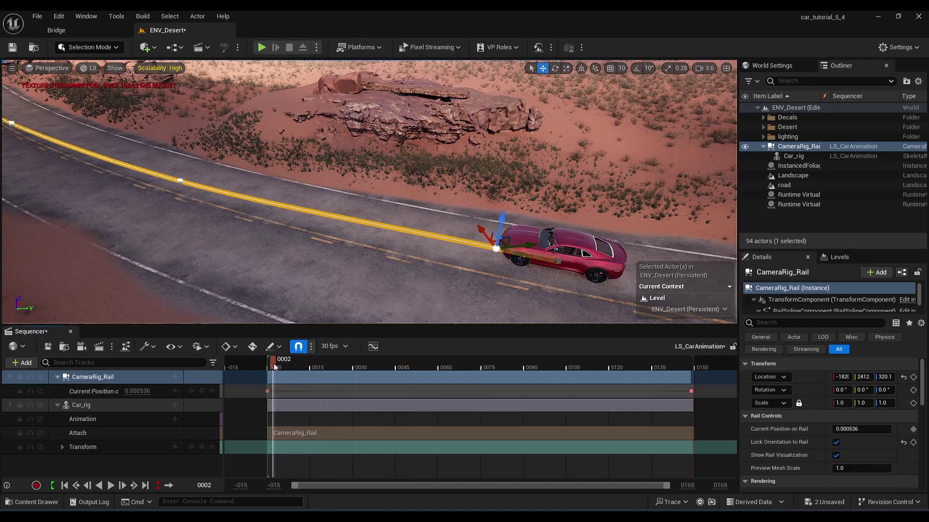
pyautogui.press('space')
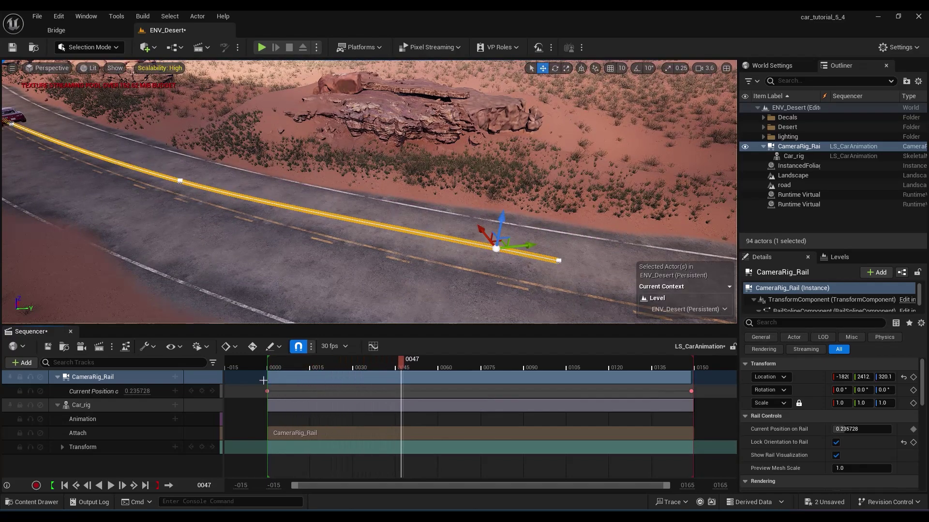
# Set the interpolation of both Current Position on Rail keys to Linear
pyautogui.moveTo(253, 388); pyautogui.dragTo(707, 400)
pyautogui.rightClick(690, 392)
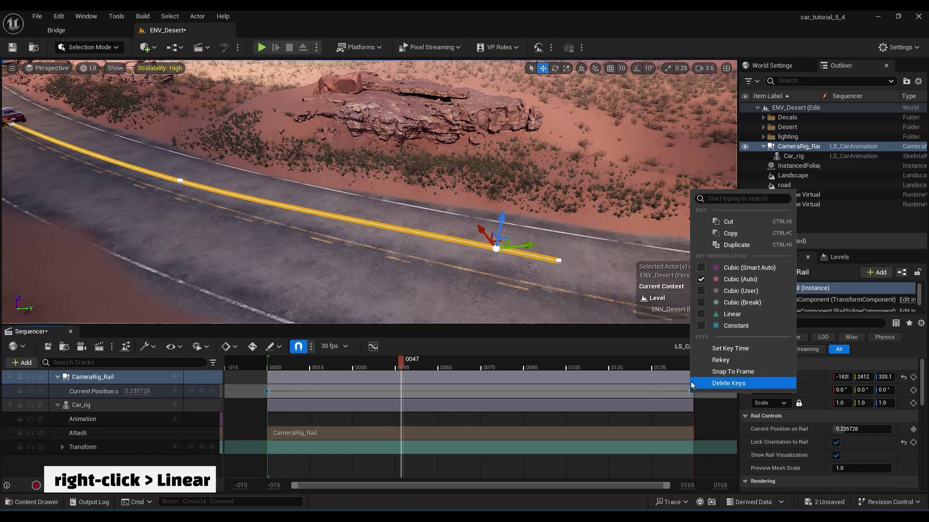
pyautogui.click(712, 314)
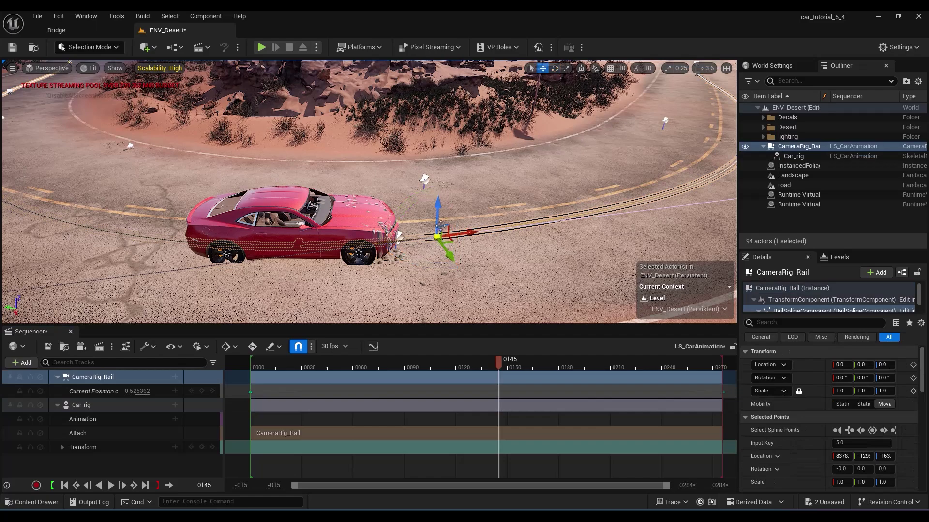
# Try raising spline point 5 of the rail to about Z 231 and scrub the sequence around it
pyautogui.moveTo(439, 208); pyautogui.dragTo(448, 110)
pyautogui.moveTo(472, 361); pyautogui.dragTo(568, 344)
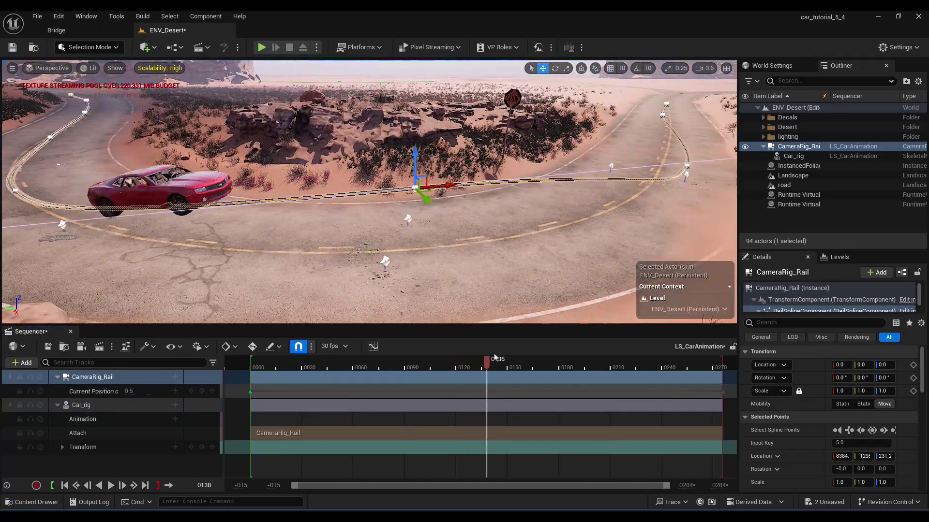
pyautogui.hotkey('ctrl', 'z')
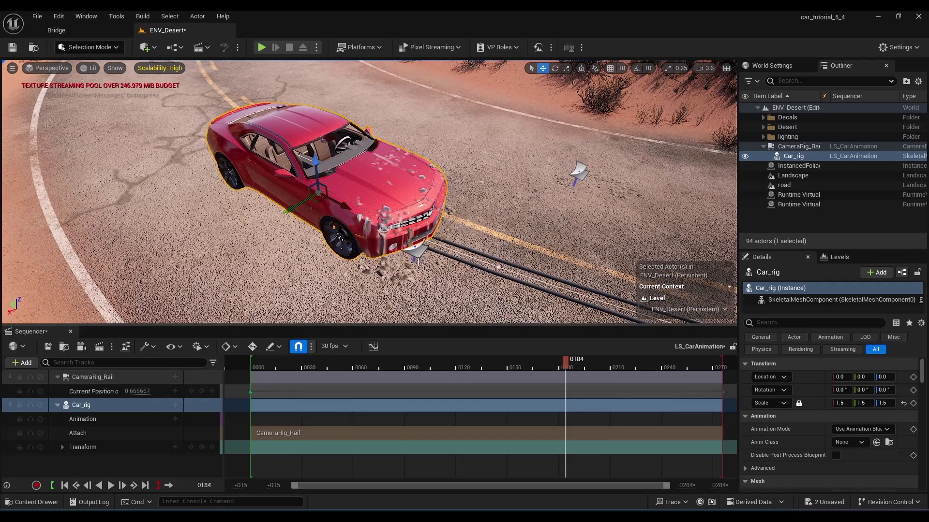
# Turn off Receives Decals on the Car_rig actor, finding the property with the search term deca
pyautogui.click(768, 323)
pyautogui.write('deca')
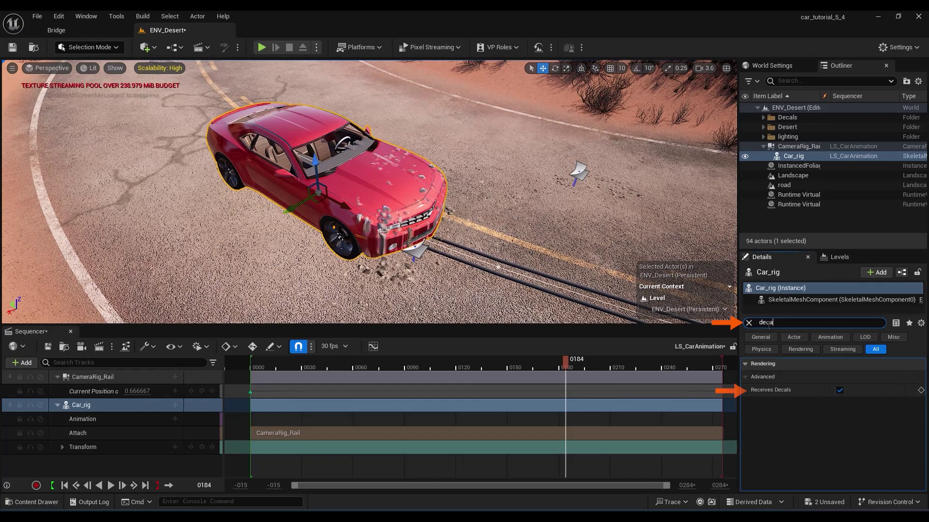
pyautogui.click(840, 390)
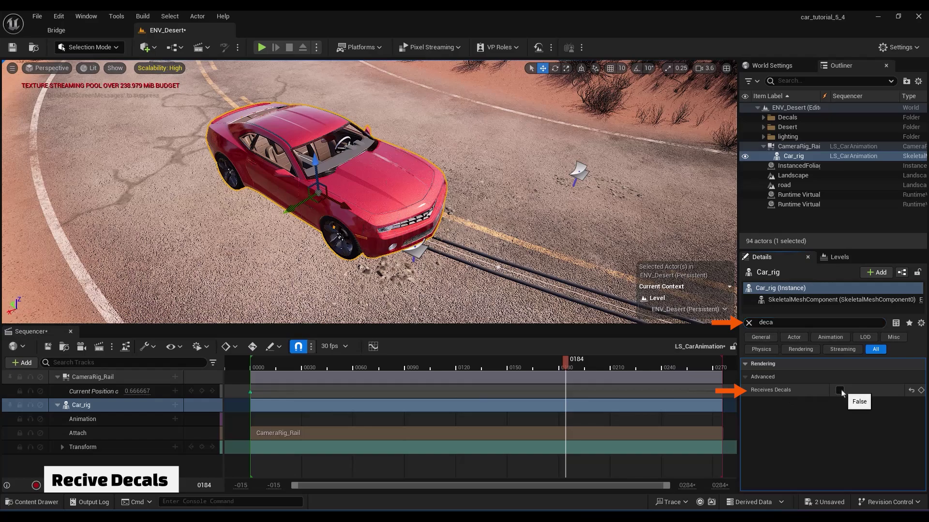
# Give the Car_rig track a Control Rig track using the Car_rig_CtrlRig class
pyautogui.moveTo(464, 203); pyautogui.dragTo(586, 191, button='right')
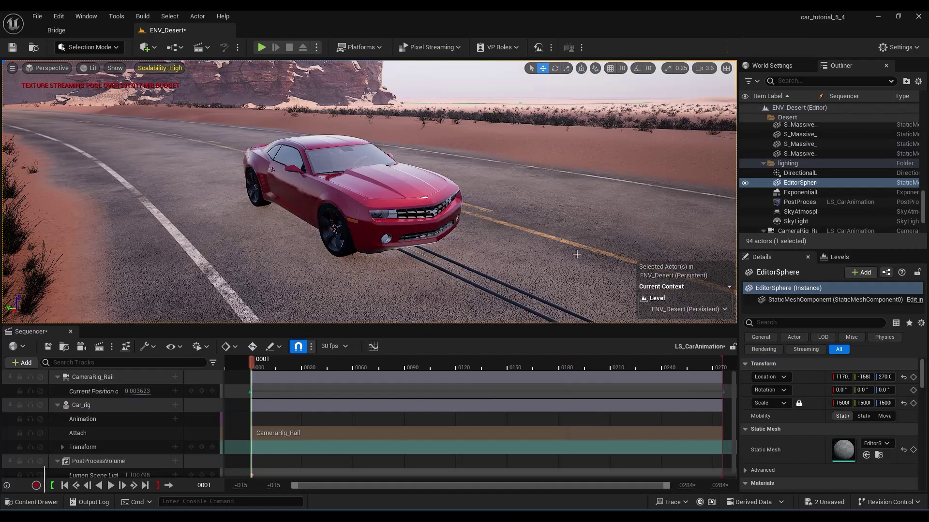
pyautogui.click(99, 411)
pyautogui.click(176, 406)
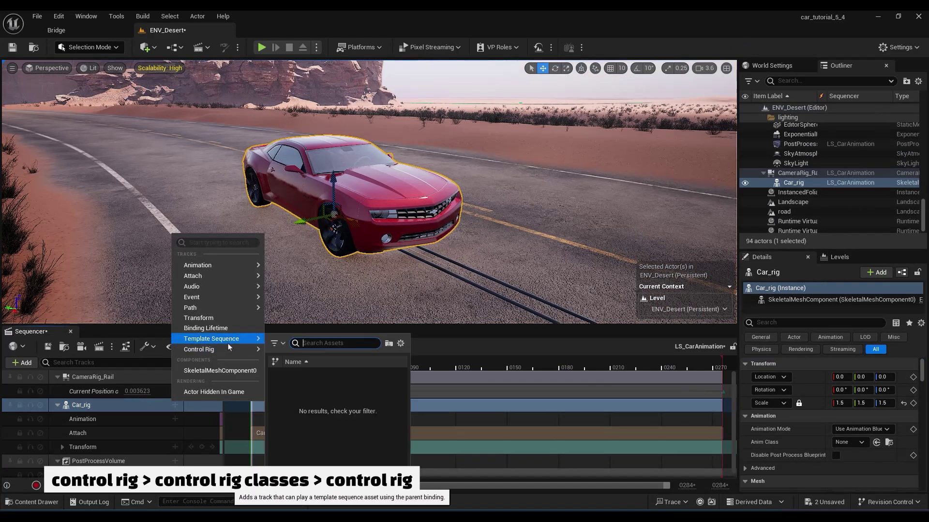
pyautogui.moveTo(223, 349)
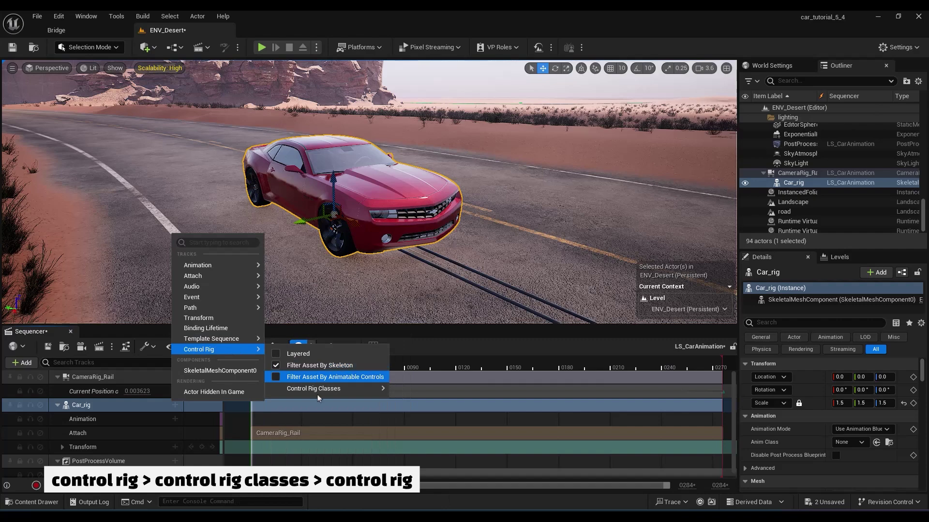
pyautogui.moveTo(318, 395)
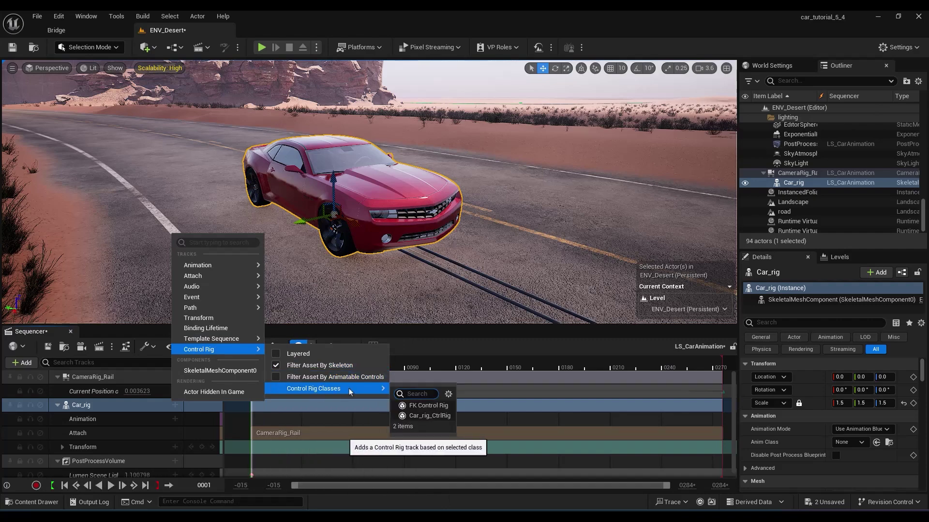
pyautogui.click(422, 417)
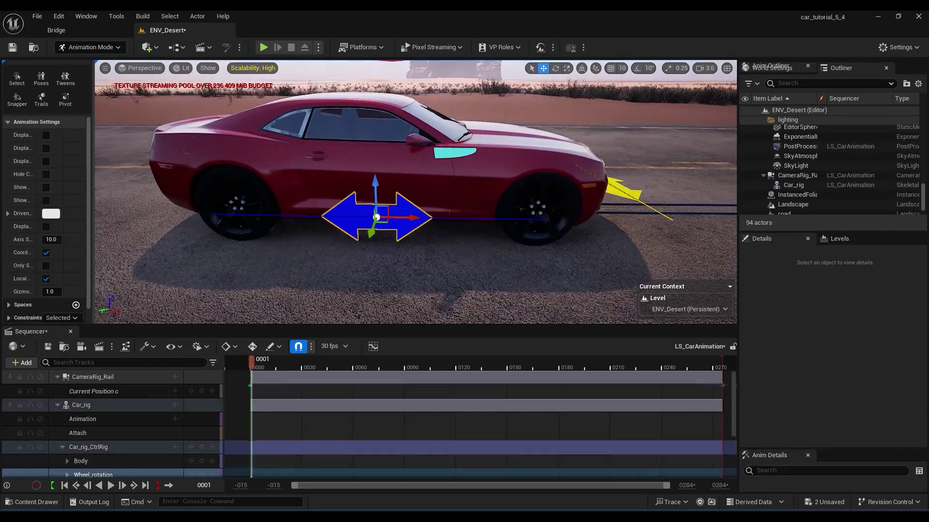
# Try moving the Wheel_rotation and Wheel_steering controls and rotating the Body control, undoing each change
pyautogui.moveTo(373, 218); pyautogui.dragTo(307, 217)
pyautogui.hotkey('ctrl', 'z')
pyautogui.click(422, 173)
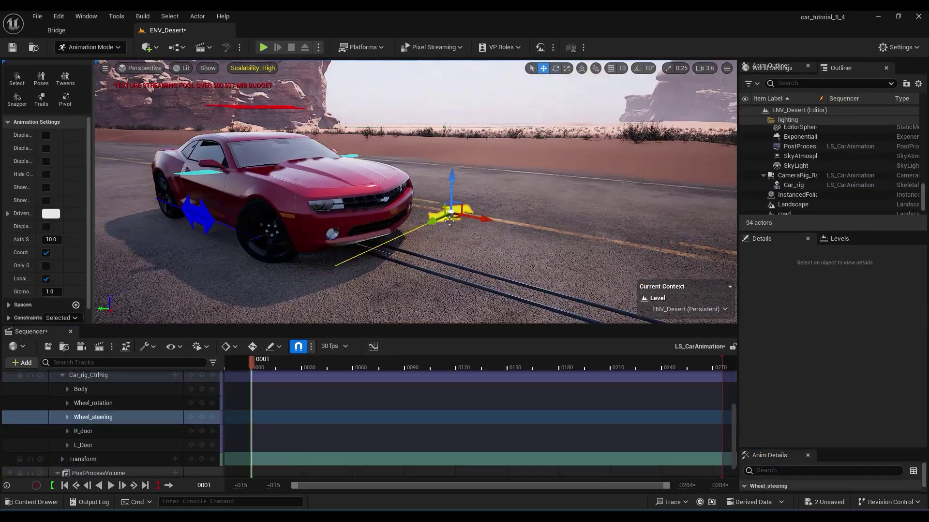
pyautogui.hotkey('ctrl', 'z')
pyautogui.click(254, 107)
pyautogui.press('e')
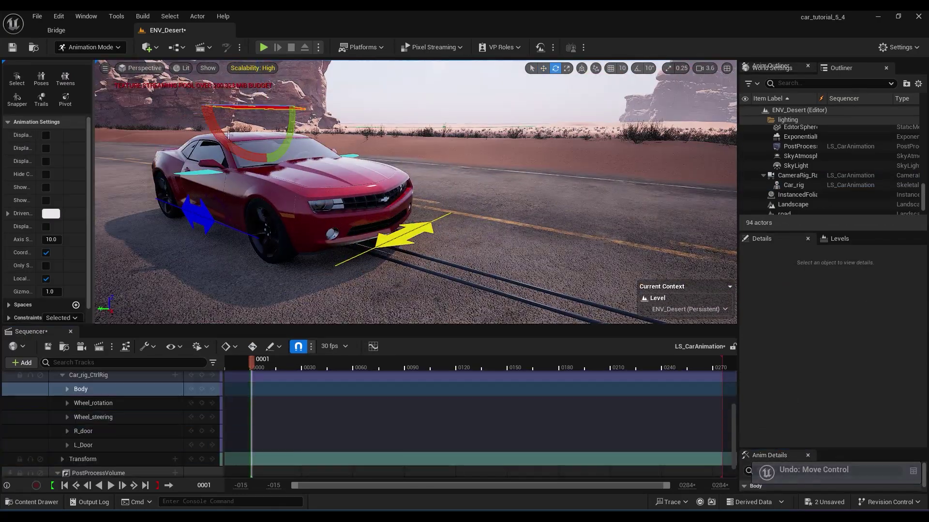
pyautogui.moveTo(289, 141); pyautogui.dragTo(271, 159)
pyautogui.hotkey('ctrl', 'z')
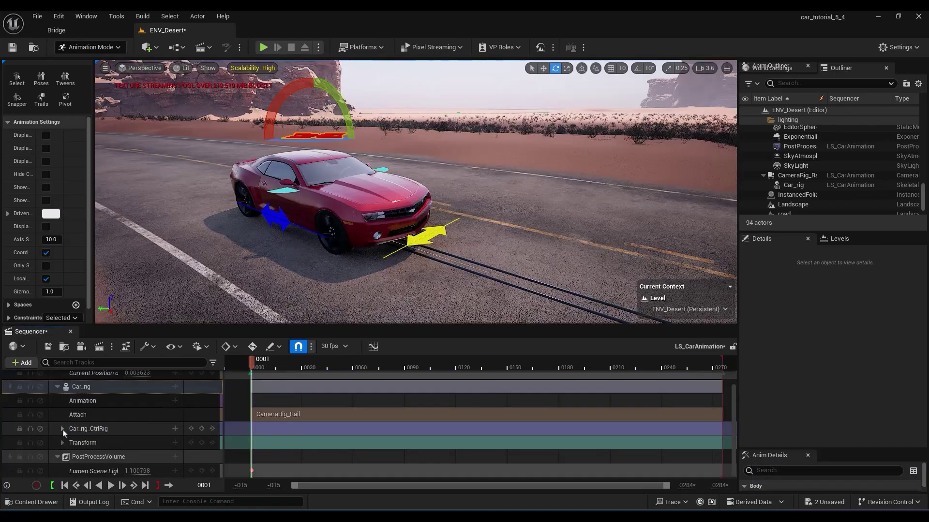
# Keyframe the Wheel_steering control through the road's bends between about frames 31 and 171, setting Y to 0 at frame 118
pyautogui.click(62, 429)
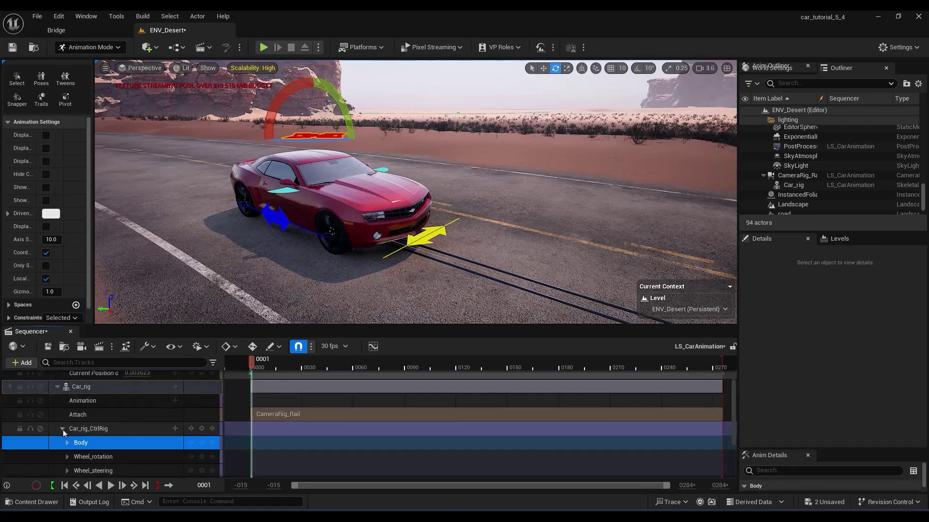
pyautogui.scroll(-2, 95, 438)
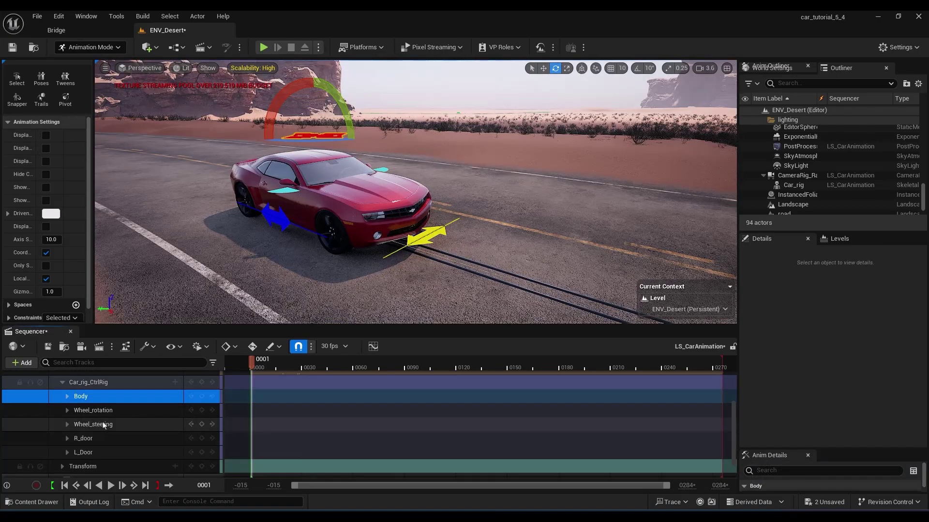
pyautogui.click(67, 425)
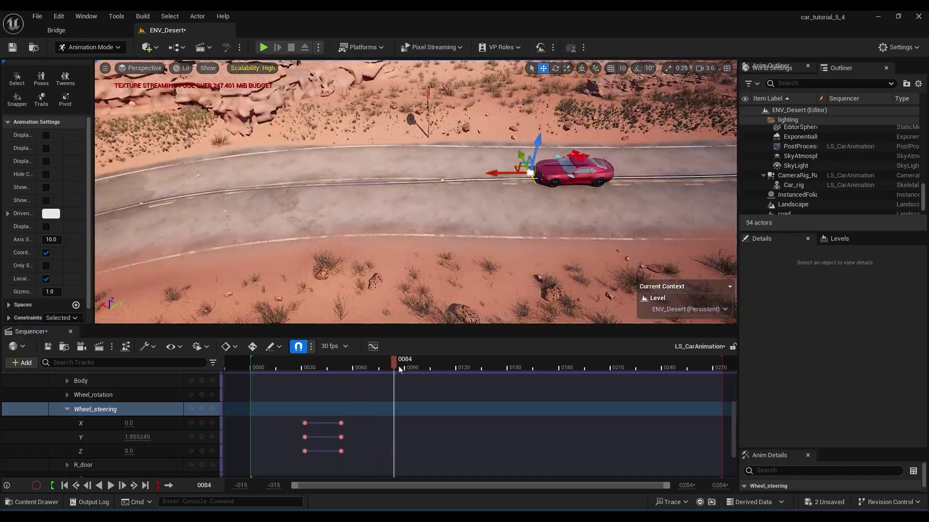
pyautogui.moveTo(401, 367); pyautogui.dragTo(407, 368)
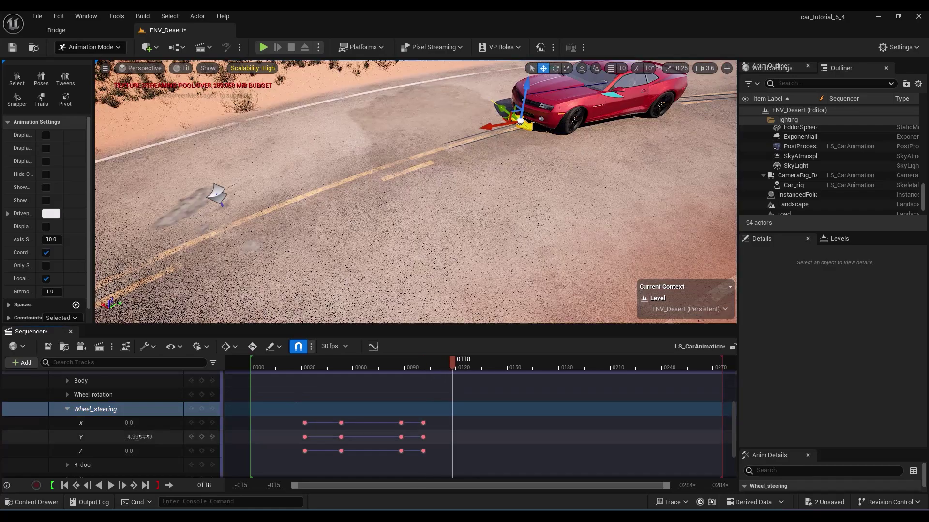
pyautogui.click(202, 409)
pyautogui.moveTo(445, 368); pyautogui.dragTo(491, 368)
pyautogui.click(202, 409)
pyautogui.click(132, 437)
pyautogui.write('0')
pyautogui.press('Return')
pyautogui.click(202, 409)
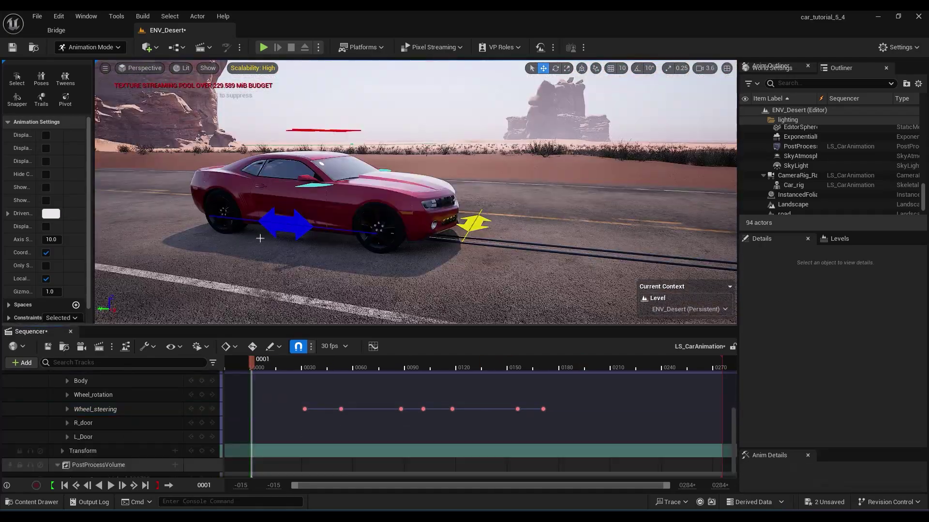
# Slide the Wheel_rotation control to X about 8.54, key it at frame 1 and scrub forward through the sequence
pyautogui.click(93, 395)
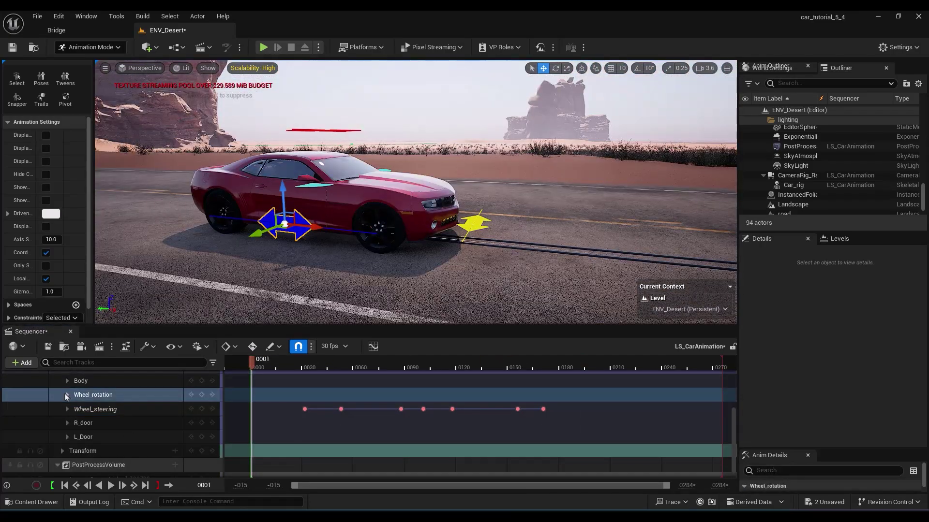
pyautogui.click(67, 394)
pyautogui.moveTo(312, 227); pyautogui.dragTo(324, 235)
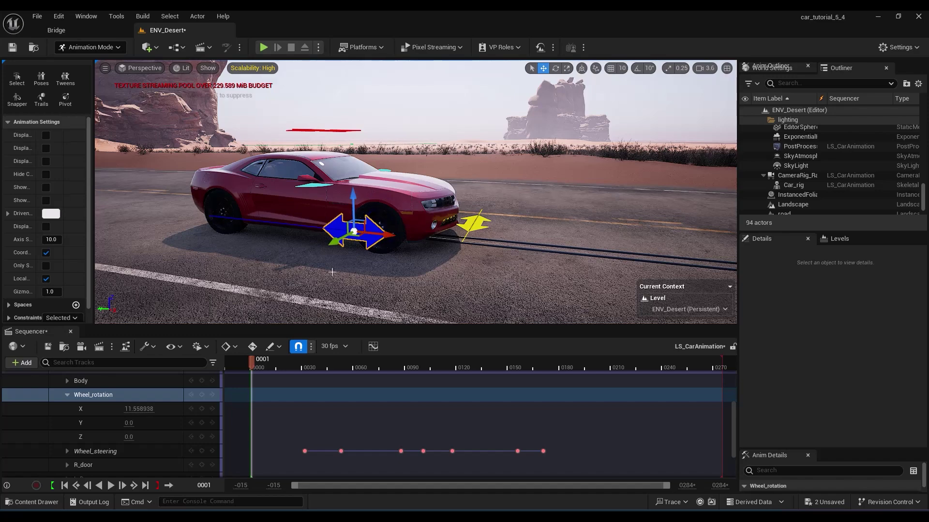
pyautogui.scroll(3, 331, 273)
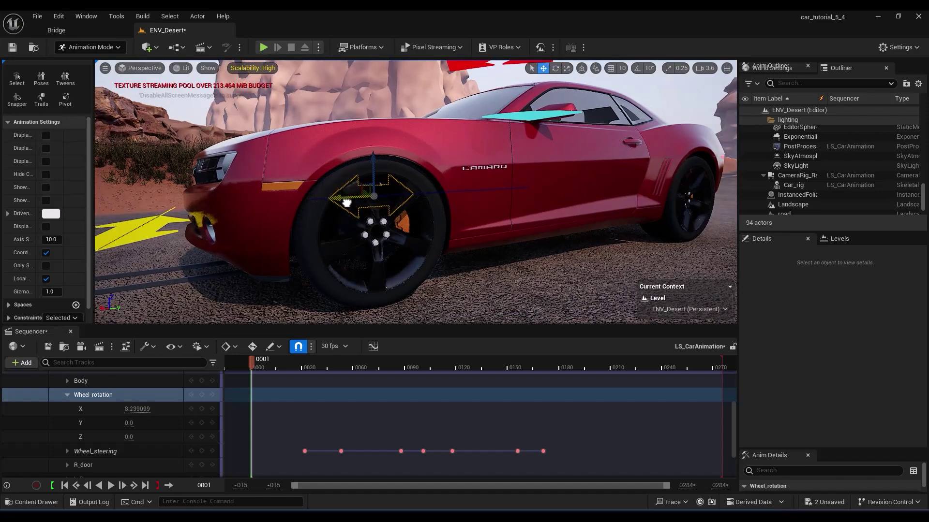
pyautogui.click(202, 409)
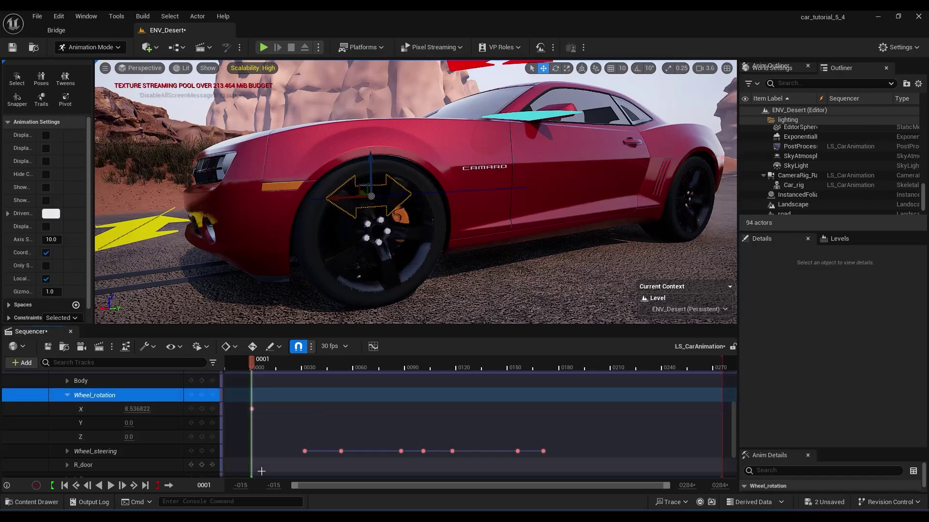
pyautogui.moveTo(372, 263); pyautogui.dragTo(404, 270, button='right')
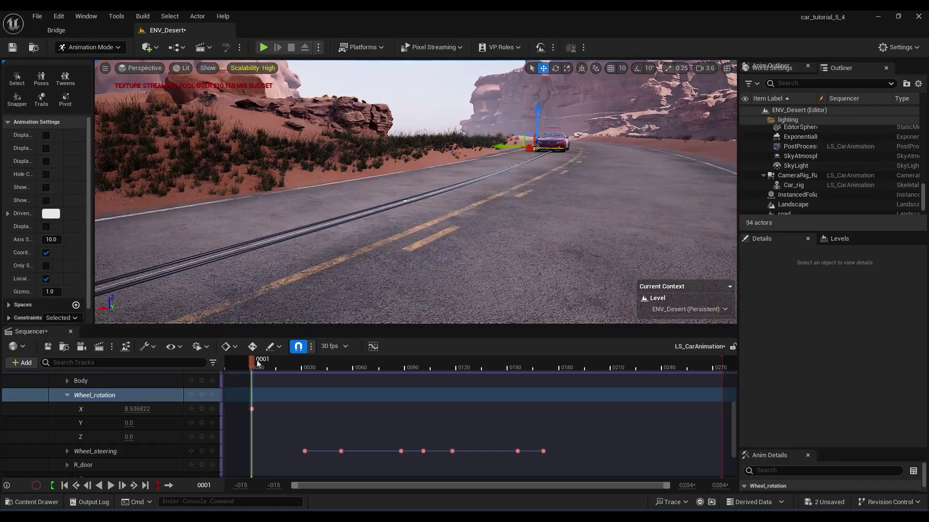
pyautogui.moveTo(257, 363); pyautogui.dragTo(310, 363)
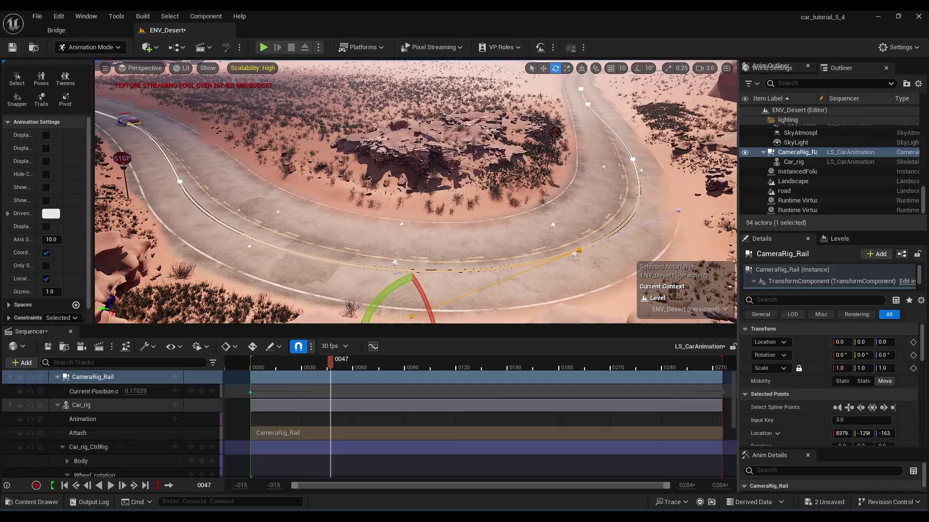
# Add a Transform track to Car_rig in the LS_CarAnimation sequence
pyautogui.click(330, 363)
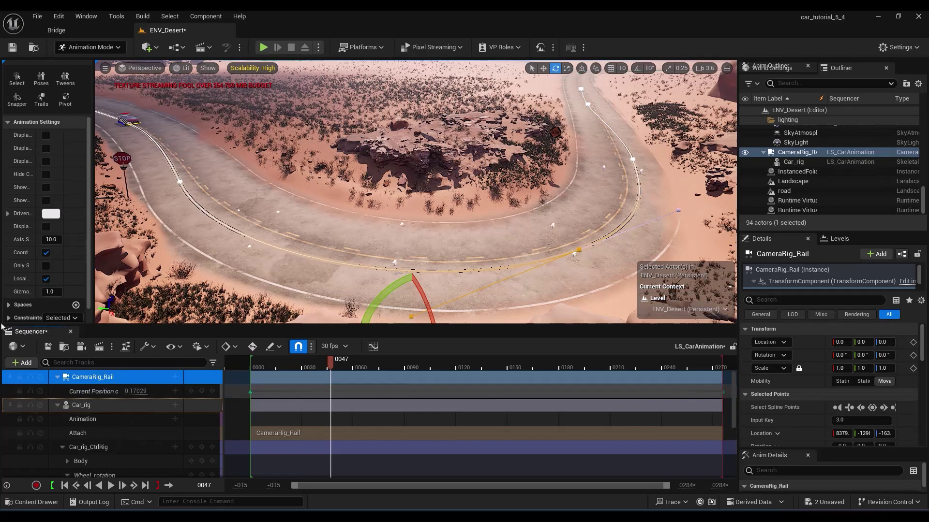
pyautogui.click(81, 405)
pyautogui.click(62, 447)
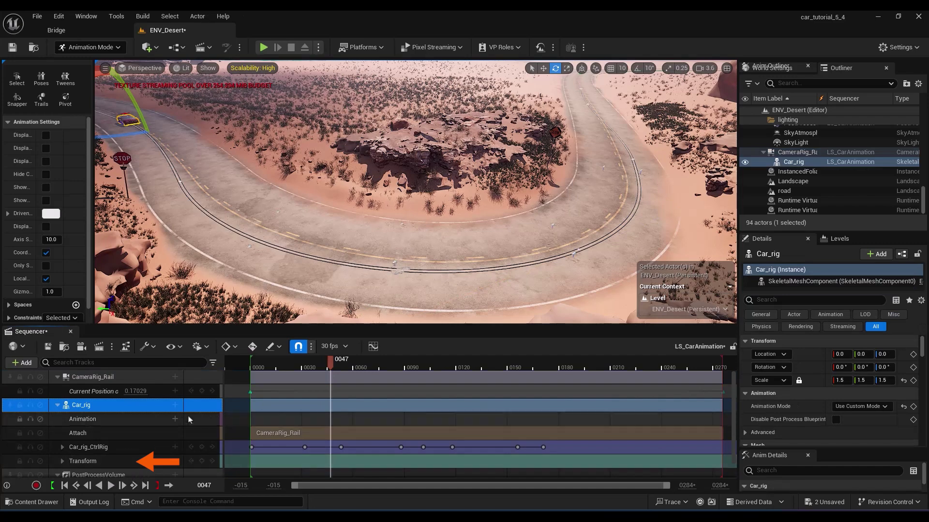
pyautogui.click(175, 405)
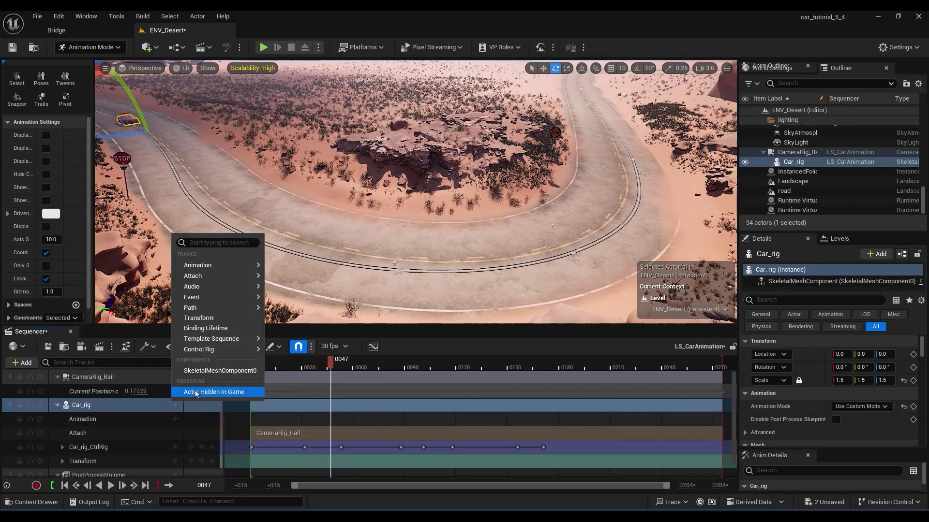
pyautogui.click(212, 319)
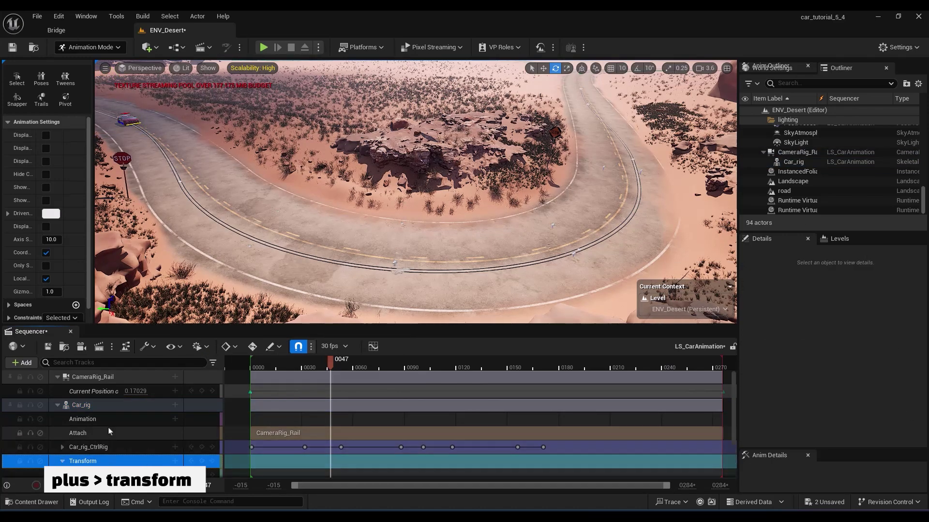
# Key all Location and Rotation channels of Car_rig's Transform track at frame 114
pyautogui.scroll(-4, 110, 431)
pyautogui.click(62, 400)
pyautogui.click(67, 415)
pyautogui.scroll(-1, 69, 429)
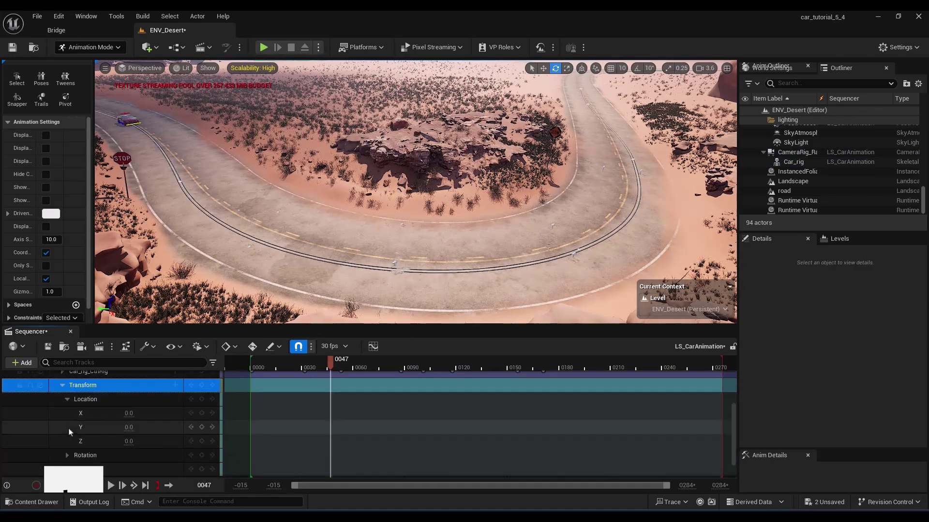
pyautogui.click(67, 456)
pyautogui.moveTo(447, 364); pyautogui.dragTo(446, 396)
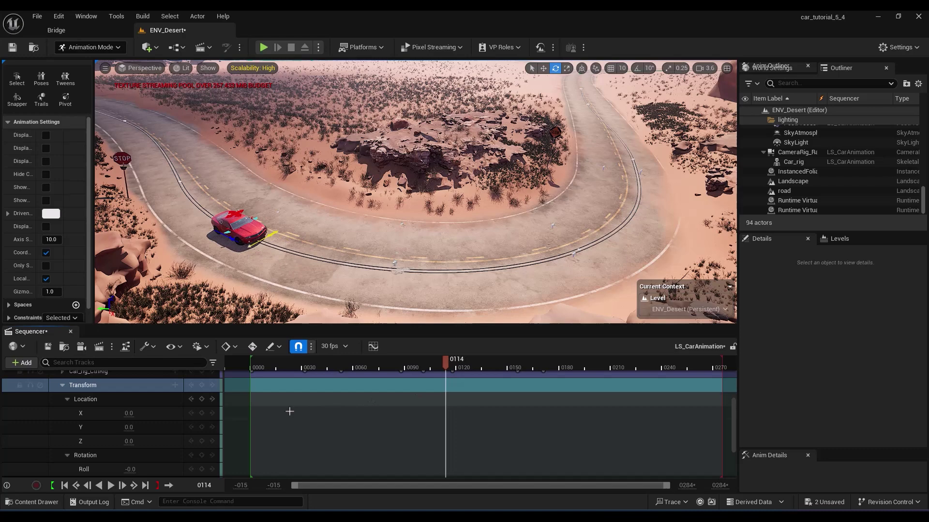
pyautogui.click(202, 400)
pyautogui.scroll(-1, 202, 426)
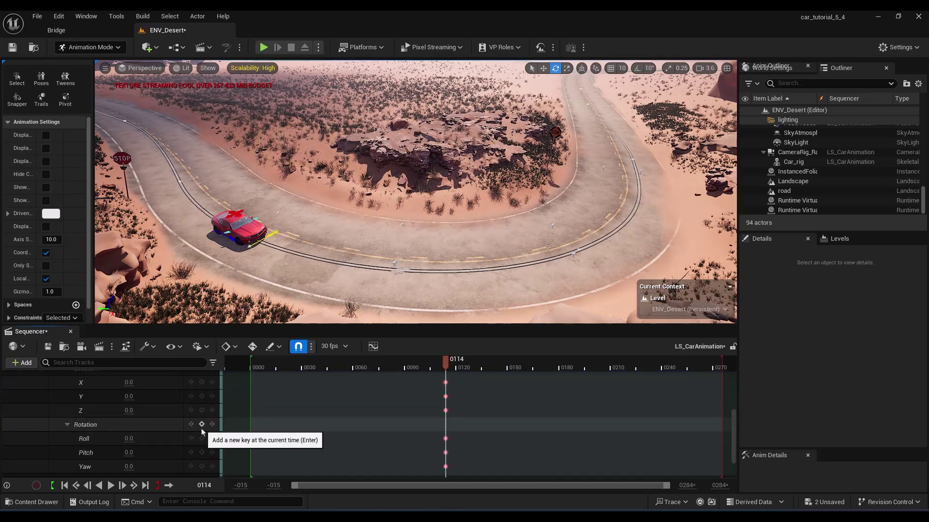
# At frame 122, set Car_rig's Location Y to 188 and its Yaw to -50 to swing the car into a drift
pyautogui.moveTo(453, 368); pyautogui.dragTo(461, 370)
pyautogui.scroll(1, 125, 401)
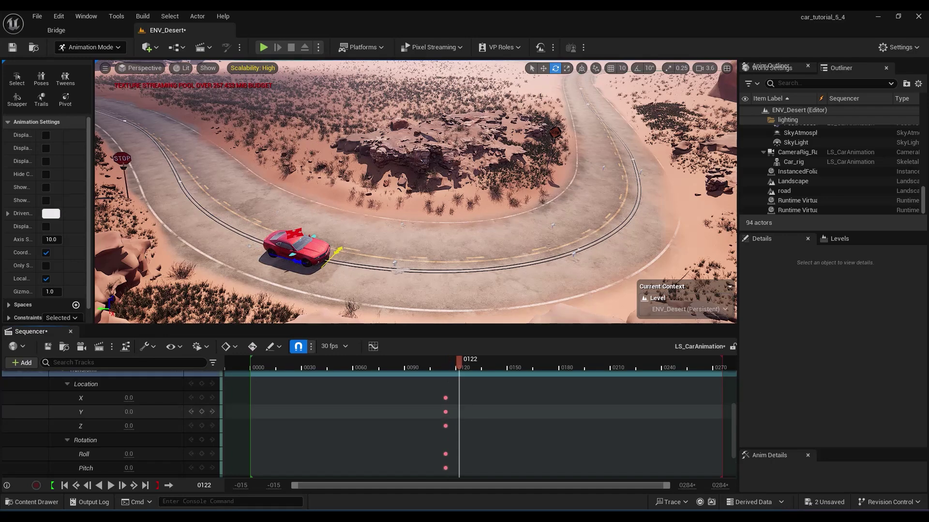
pyautogui.moveTo(131, 412); pyautogui.dragTo(175, 412)
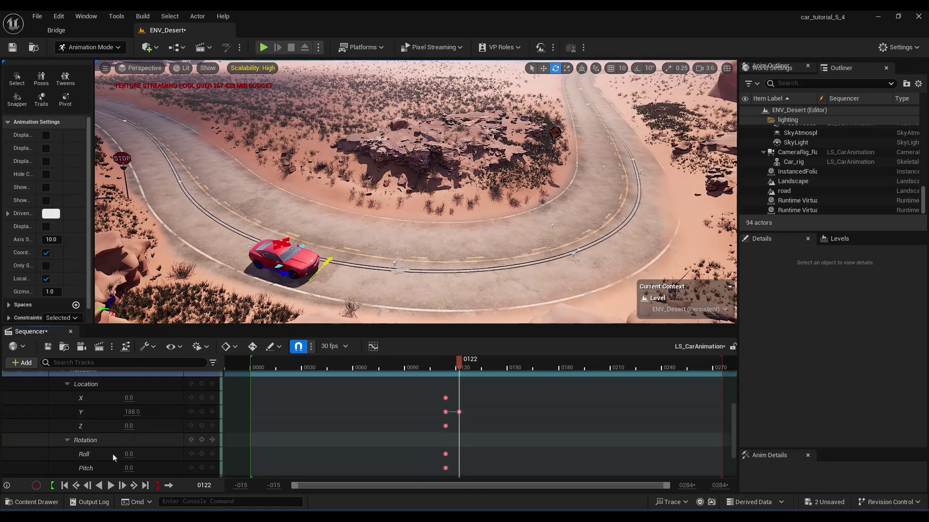
pyautogui.scroll(-1, 126, 436)
pyautogui.moveTo(129, 466); pyautogui.dragTo(145, 467)
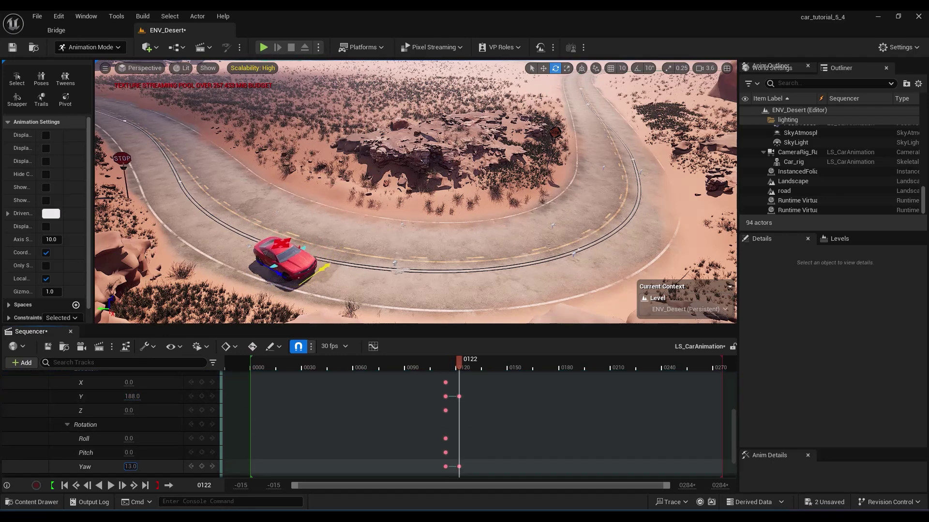
pyautogui.press('Left')
pyautogui.press('Left')
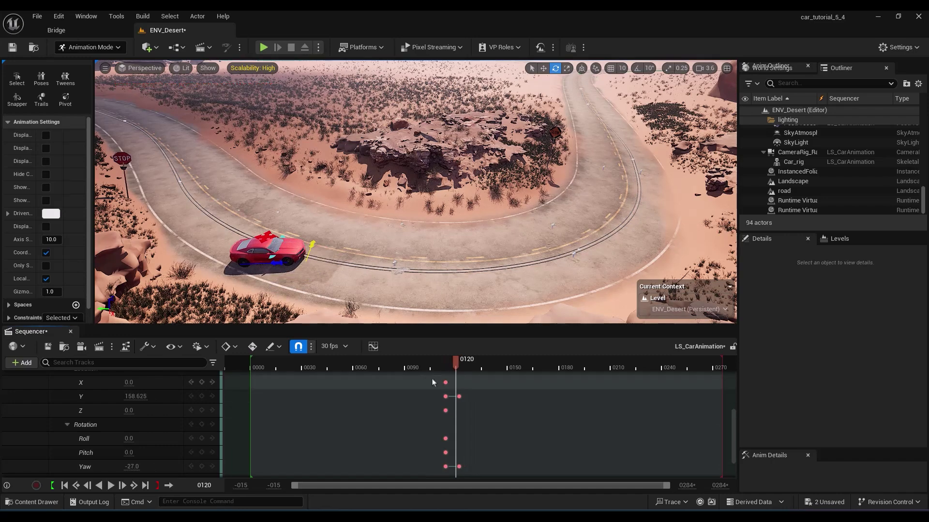
# Spread the drift keys to about frames 101 and 127, and play back the slide through the bend
pyautogui.moveTo(432, 380); pyautogui.dragTo(444, 470)
pyautogui.moveTo(445, 469); pyautogui.dragTo(423, 469)
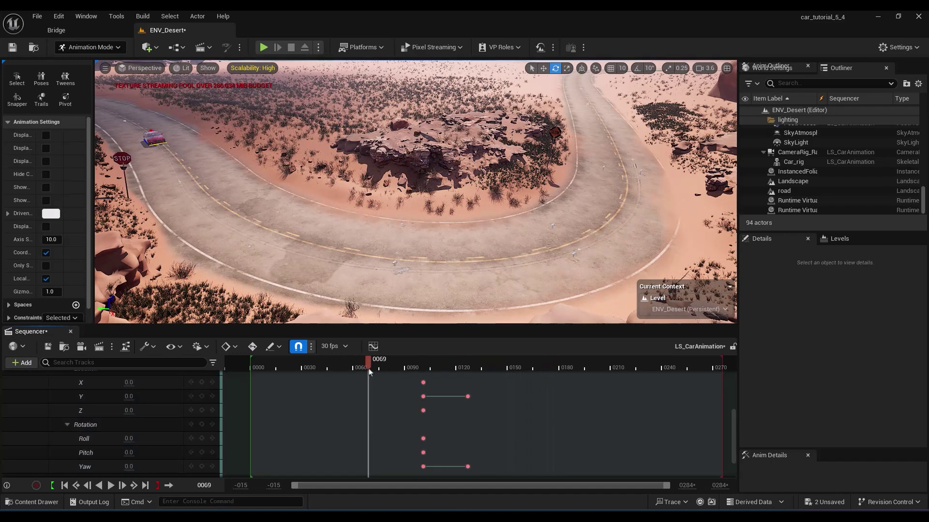
pyautogui.press('space')
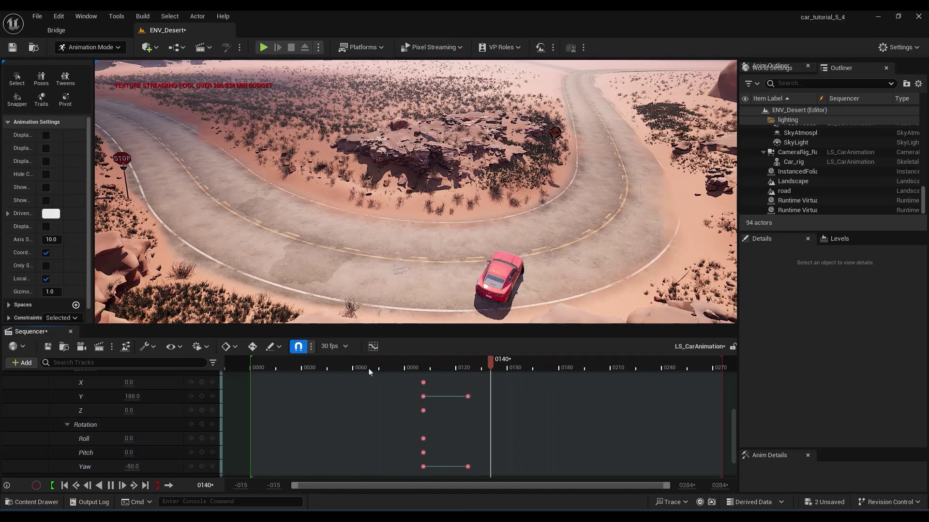
pyautogui.press('space')
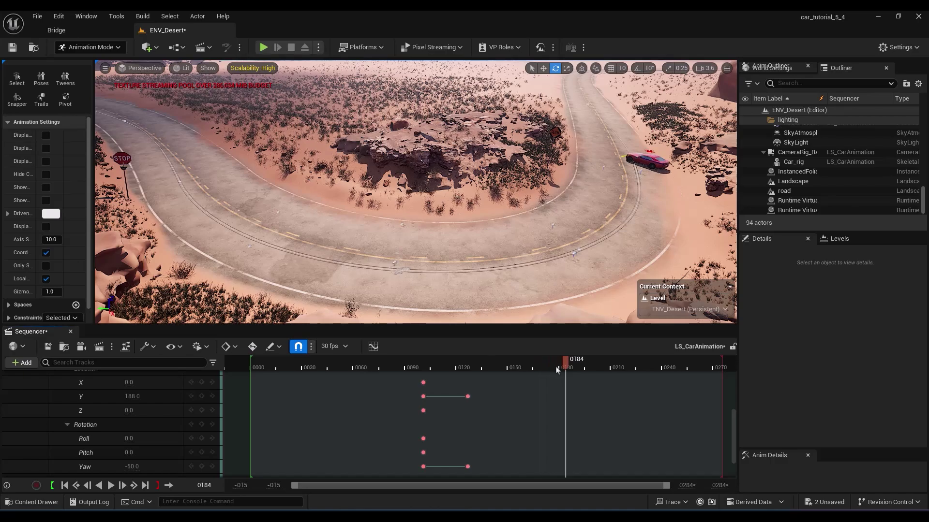
# Hold the drift by keying all Location and Rotation channels of Car_rig's Transform track at frame 197
pyautogui.moveTo(358, 486); pyautogui.dragTo(474, 488)
pyautogui.moveTo(484, 270); pyautogui.dragTo(523, 300, button='right')
pyautogui.moveTo(484, 368); pyautogui.dragTo(517, 370)
pyautogui.click(201, 424)
pyautogui.scroll(1, 201, 425)
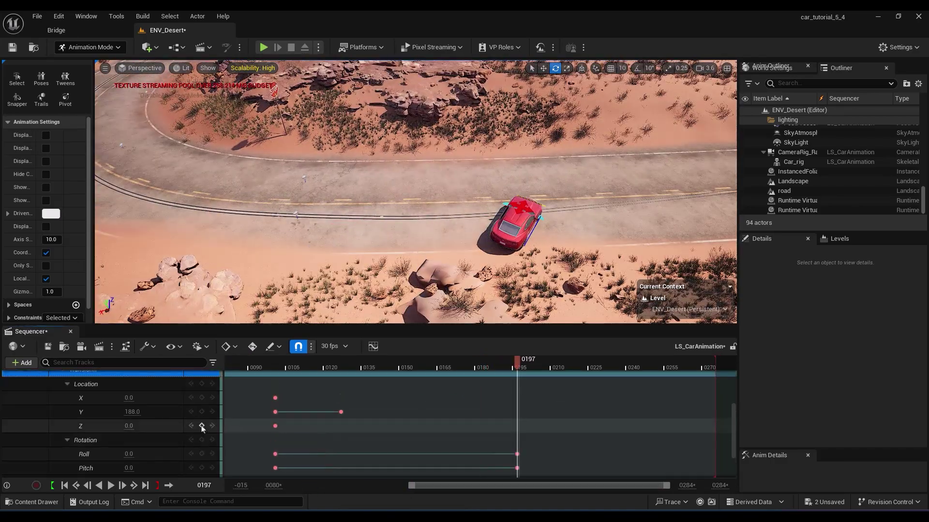
pyautogui.click(202, 388)
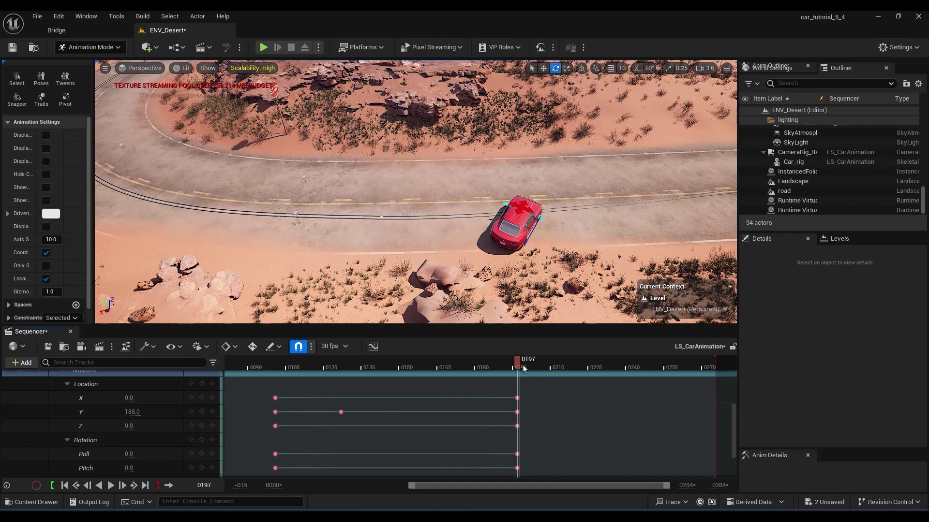
# Key Car_rig's Location Y and Yaw at 0 on frame 219, and move both keys to about frame 240
pyautogui.moveTo(518, 368); pyautogui.dragTo(573, 372)
pyautogui.click(133, 411)
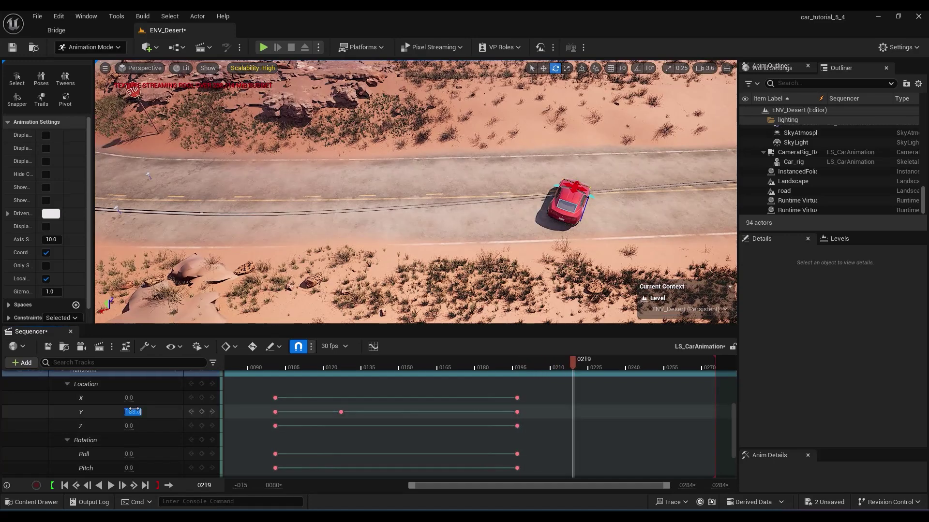
pyautogui.scroll(-1, 135, 416)
pyautogui.click(134, 451)
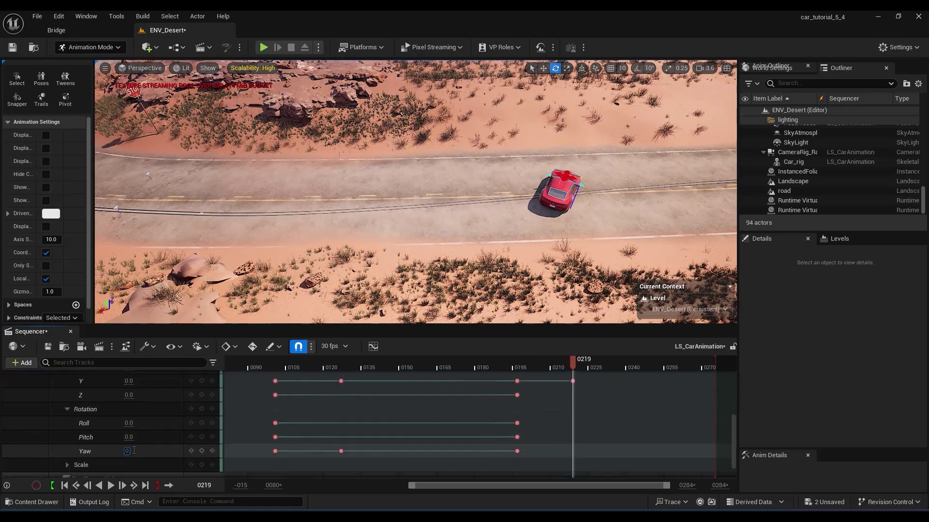
pyautogui.moveTo(511, 366); pyautogui.dragTo(500, 368)
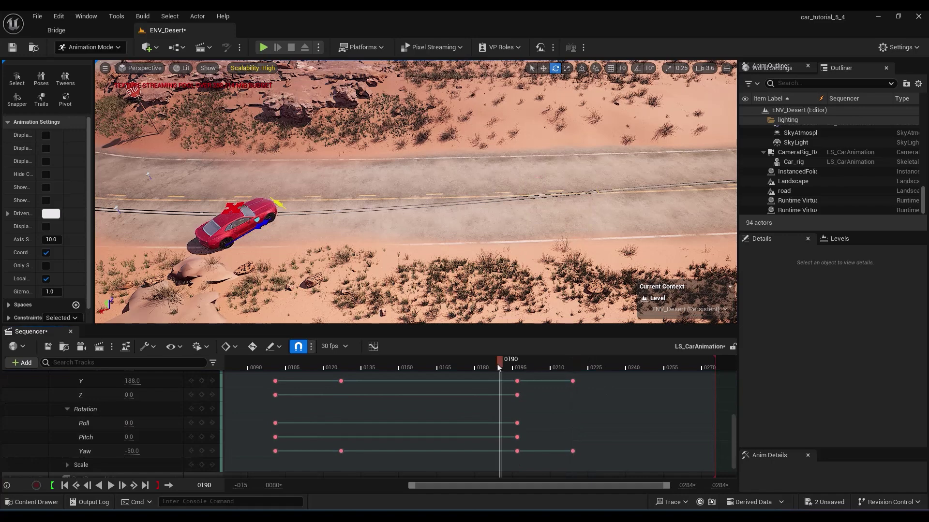
pyautogui.moveTo(574, 454); pyautogui.dragTo(626, 454)
# Set Car_rig's Yaw to about -42 at frame 226 and play back the drift
pyautogui.moveTo(564, 367); pyautogui.dragTo(592, 368)
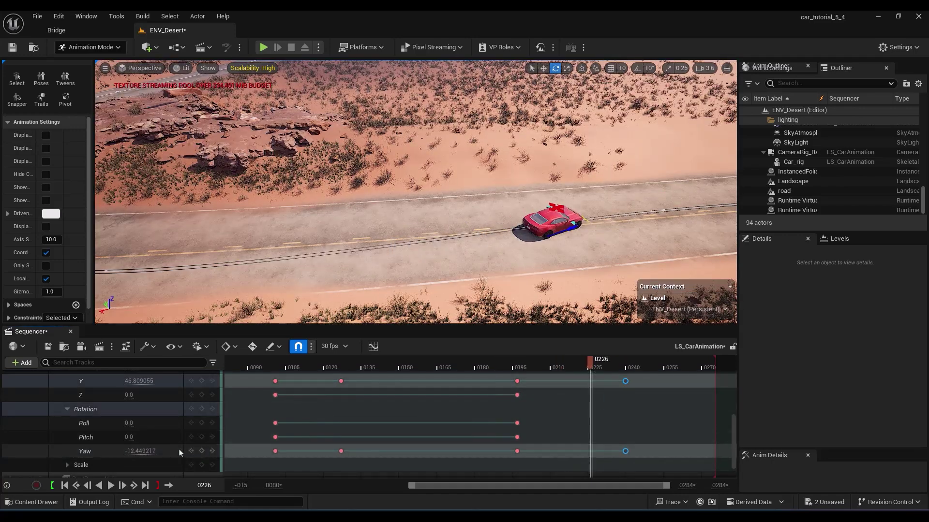
pyautogui.click(149, 465)
pyautogui.moveTo(146, 451); pyautogui.dragTo(131, 450)
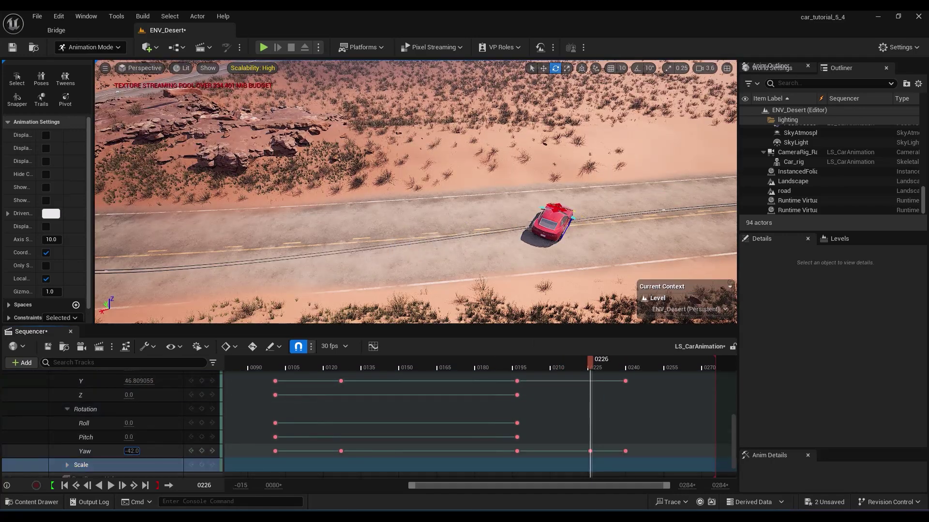
pyautogui.click(508, 367)
pyautogui.press('space')
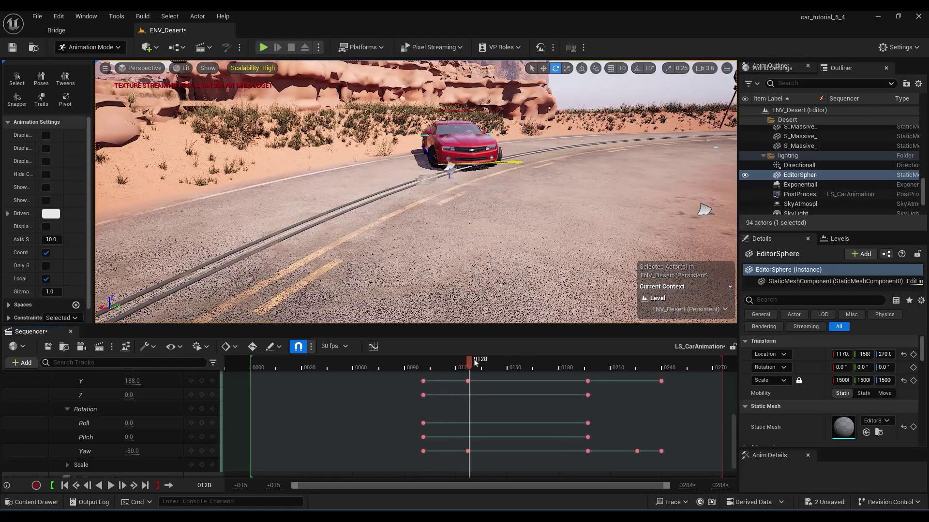
pyautogui.press('space')
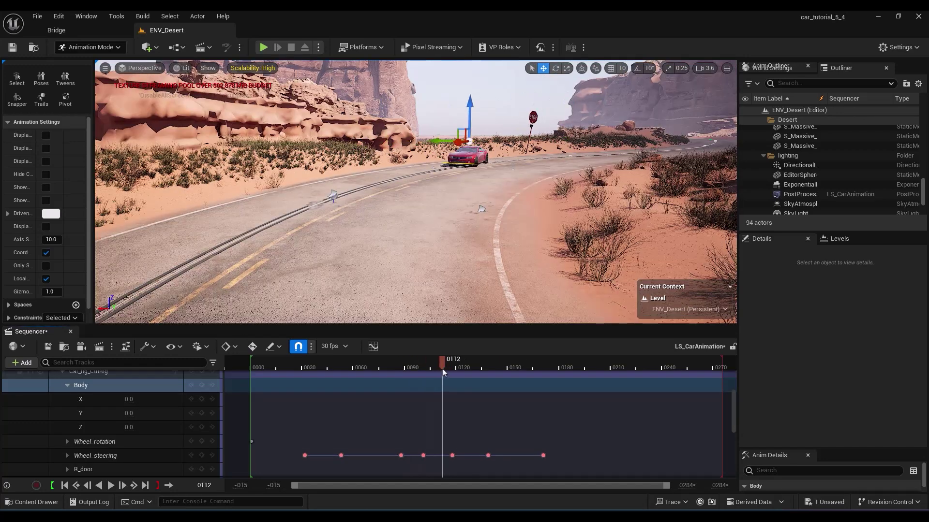
# Key the Body control at frame 112, and set its X to about 85.04 and Y to about -4.09 at frame 123
pyautogui.click(202, 386)
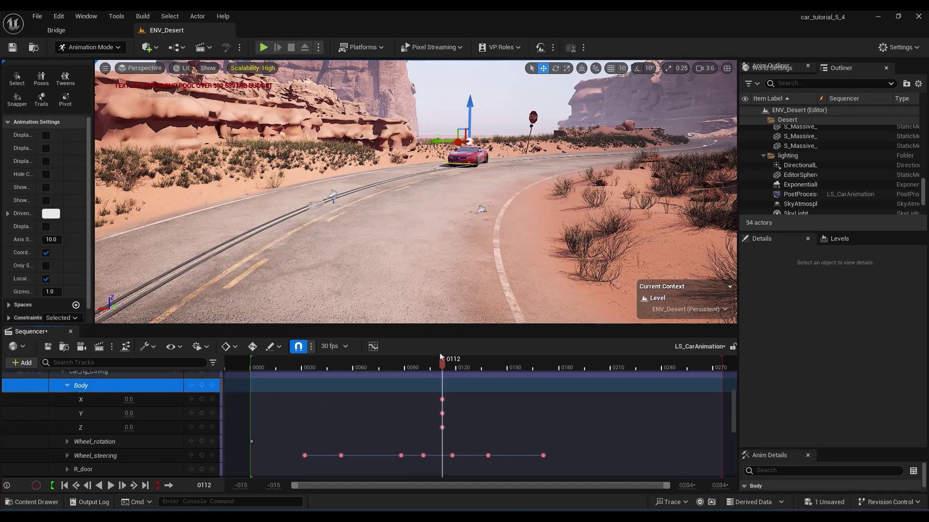
pyautogui.moveTo(442, 362); pyautogui.dragTo(460, 370)
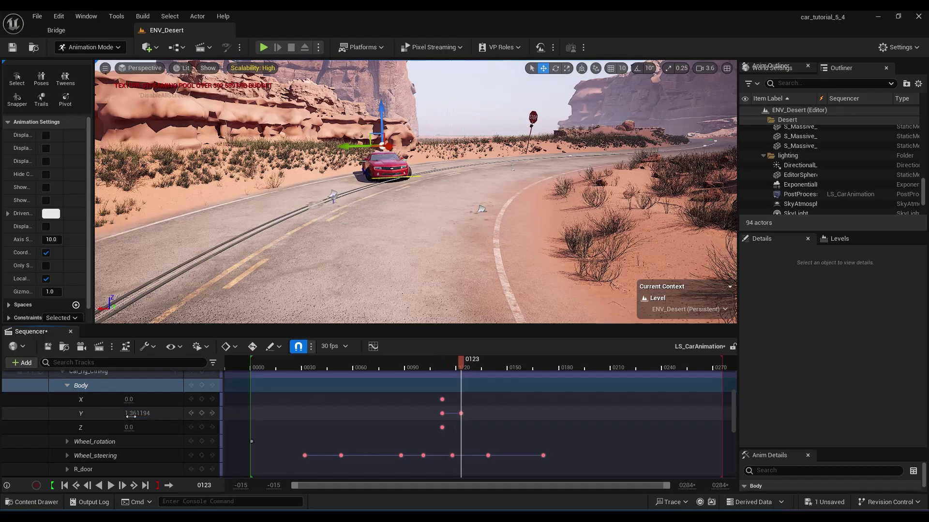
pyautogui.hotkey('ctrl', 'z')
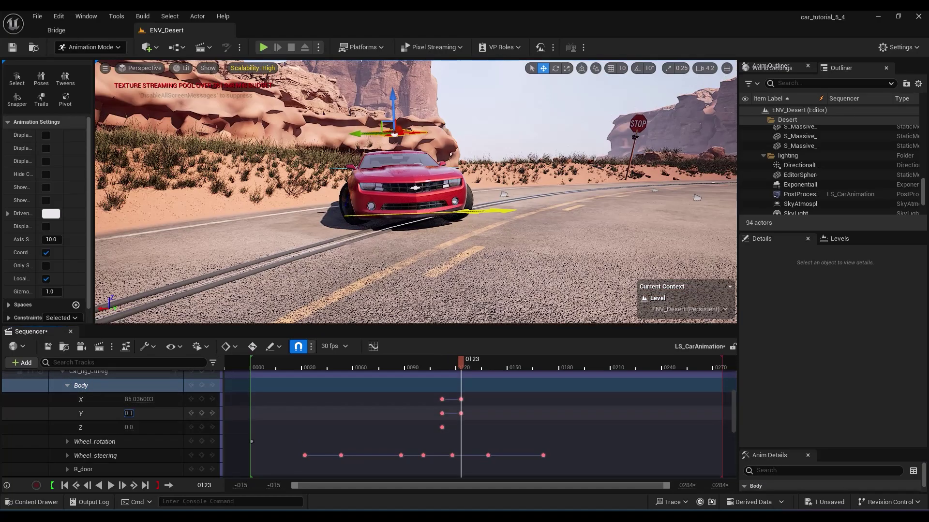
pyautogui.moveTo(431, 367); pyautogui.dragTo(467, 367)
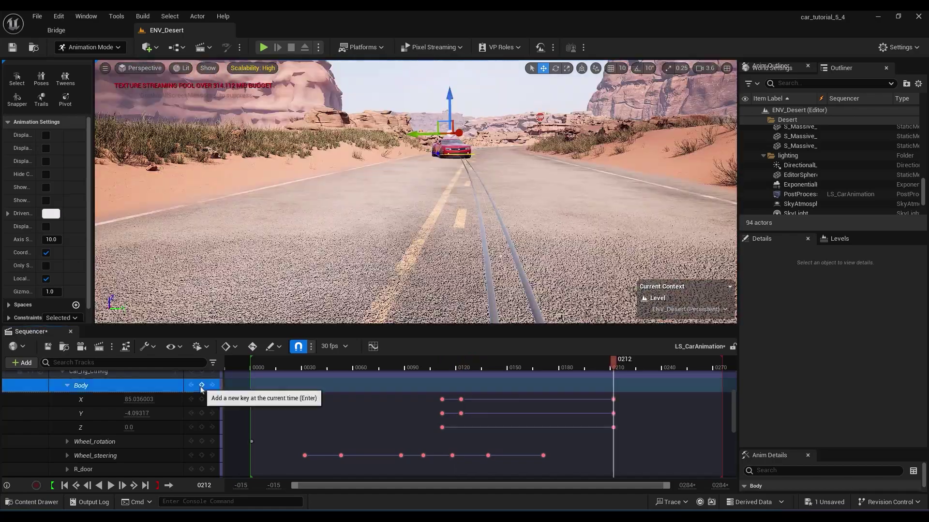
# Key the Body control at frame 212, and key its X at about frame 226 and Y at about frame 241
pyautogui.click(202, 399)
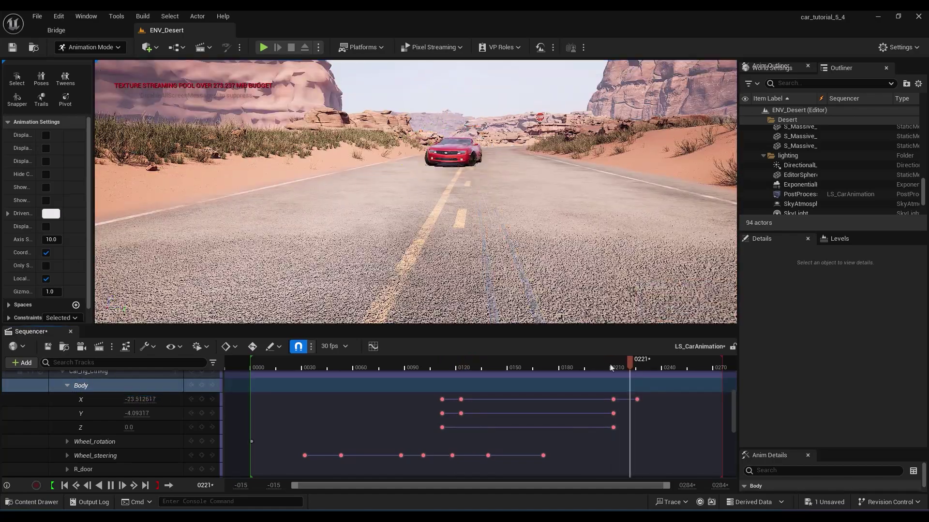
pyautogui.moveTo(632, 359)
pyautogui.mouseDown()
pyautogui.moveTo(667, 359)
pyautogui.moveTo(642, 359)
pyautogui.mouseUp()
pyautogui.moveTo(545, 375); pyautogui.dragTo(548, 376)
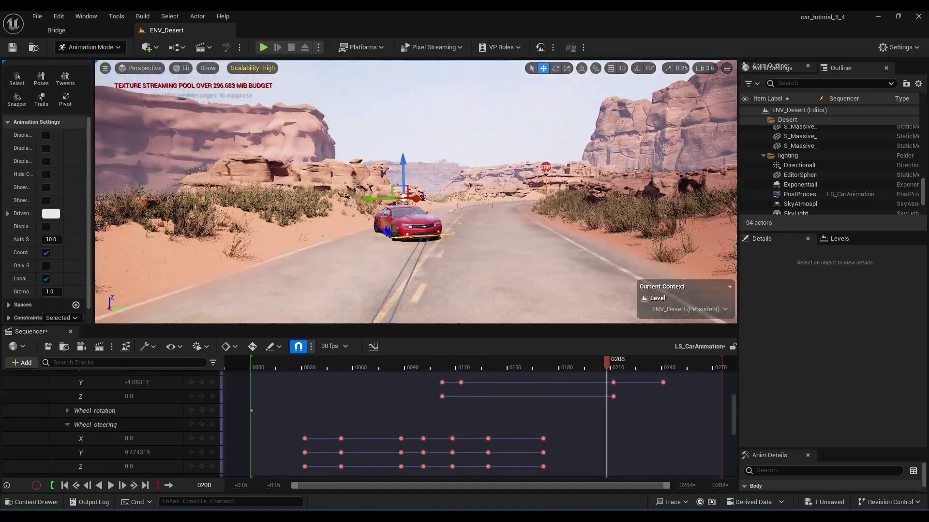
# Key the Wheel_steering control at about frame 202 and frame 212, and scrub through the drift's exit
pyautogui.moveTo(607, 369); pyautogui.dragTo(602, 369)
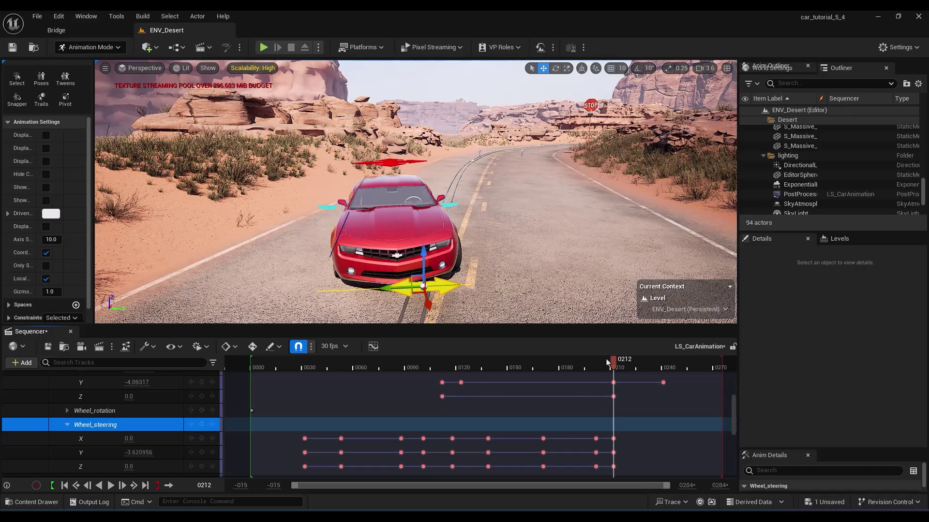
pyautogui.moveTo(608, 363); pyautogui.dragTo(659, 363)
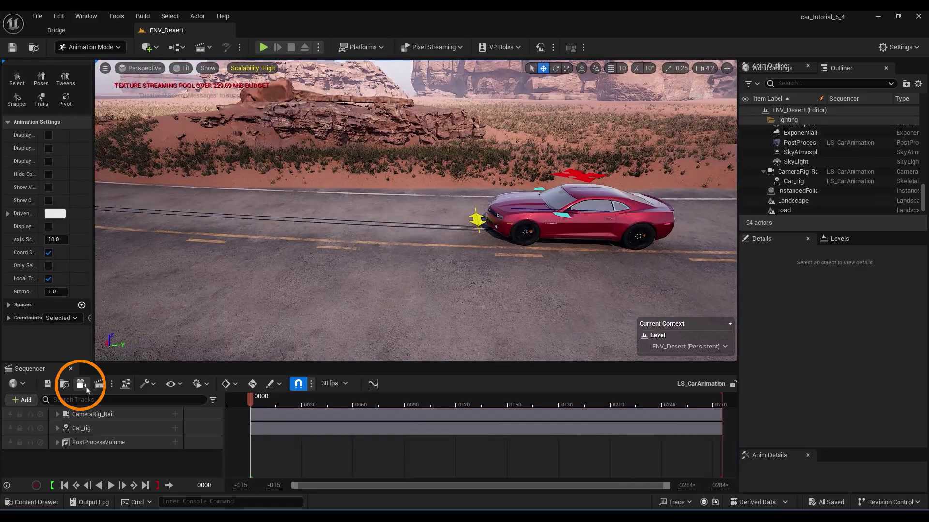
# Create a Cine Camera Actor with a camera cut in LS_CarAnimation and set its filmback to 16:9 DSLR
pyautogui.click(83, 385)
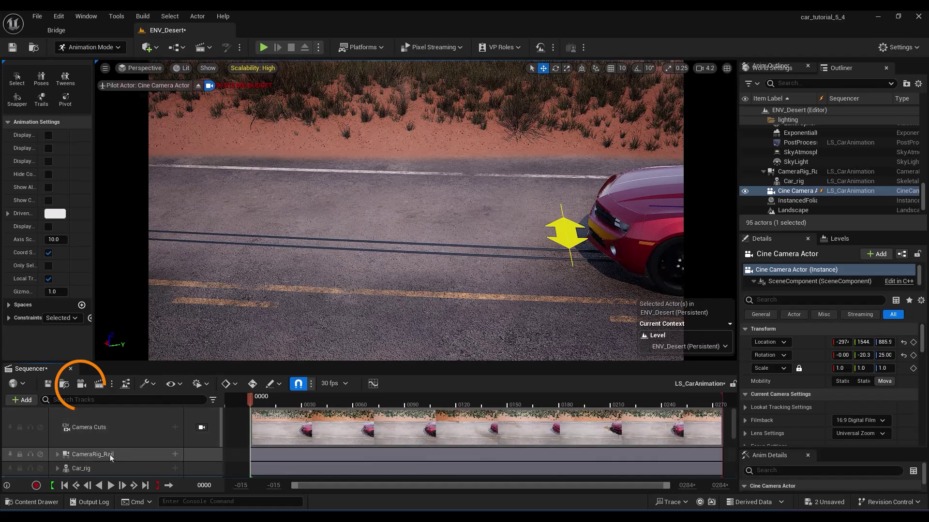
pyautogui.scroll(-2, 116, 459)
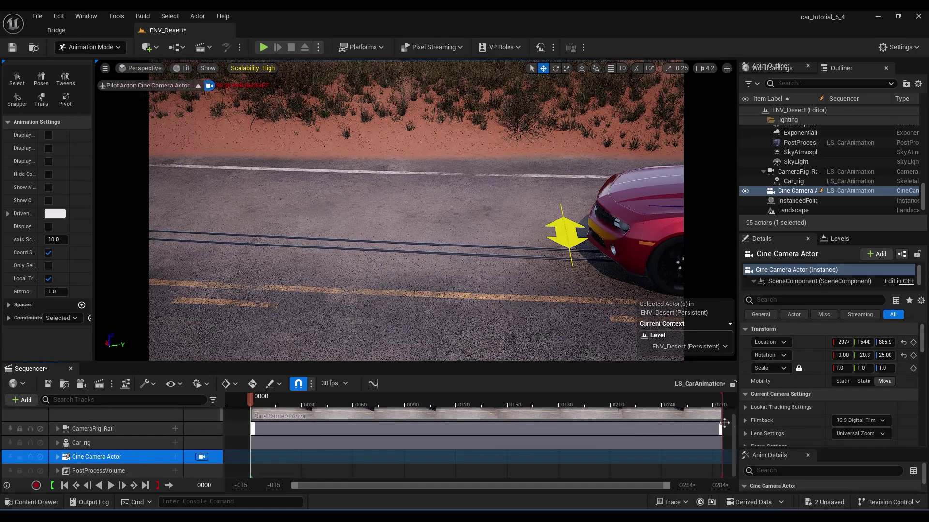
pyautogui.click(859, 420)
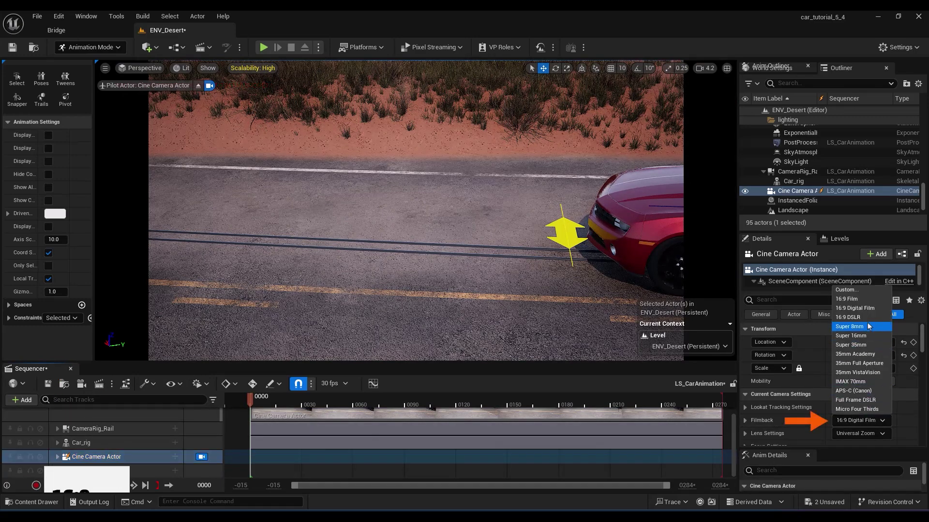
pyautogui.click(847, 317)
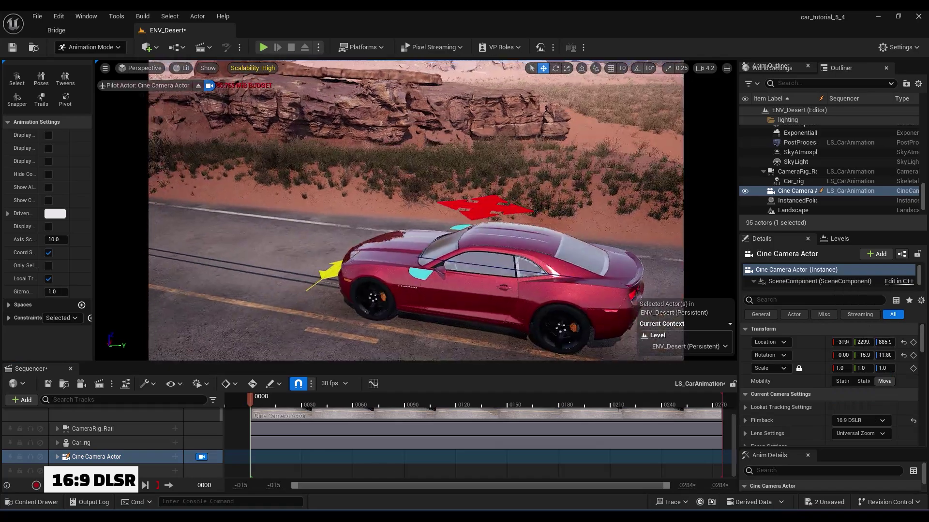
# Place the piloted Cine Camera Actor low beside the car's front fender, looking along the road ahead
pyautogui.moveTo(416, 210); pyautogui.dragTo(309, 180, button='right')
pyautogui.click(314, 200)
pyautogui.scroll(-5, 309, 178)
pyautogui.click(314, 109)
pyautogui.moveTo(314, 109); pyautogui.dragTo(290, 108, button='right')
# Attach the Cine Camera Actor to the root bone of Car_rig in the sequence and play it back
pyautogui.click(114, 456)
pyautogui.click(175, 457)
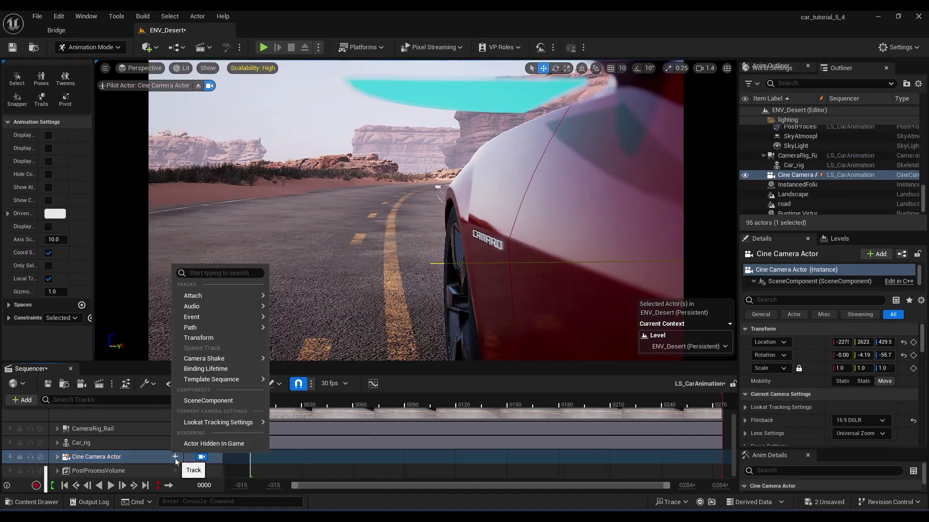
pyautogui.moveTo(222, 295)
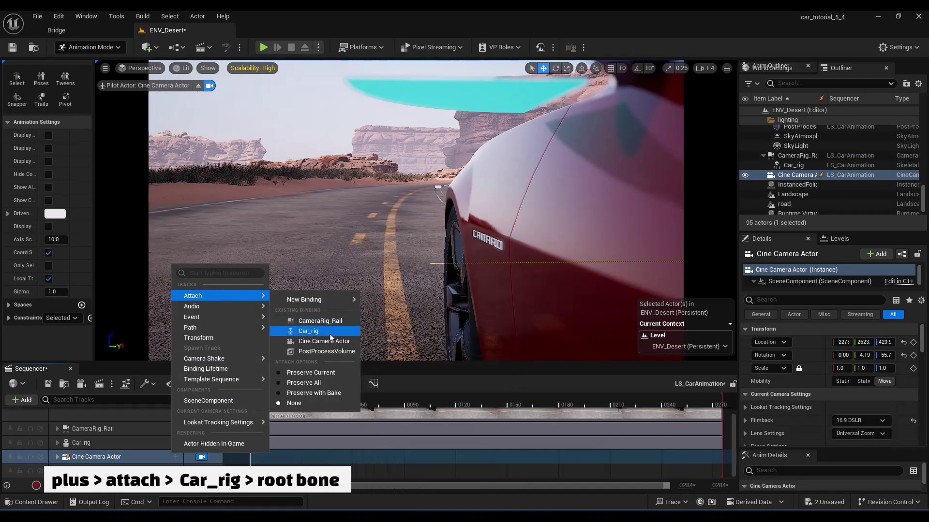
pyautogui.click(309, 333)
pyautogui.click(353, 370)
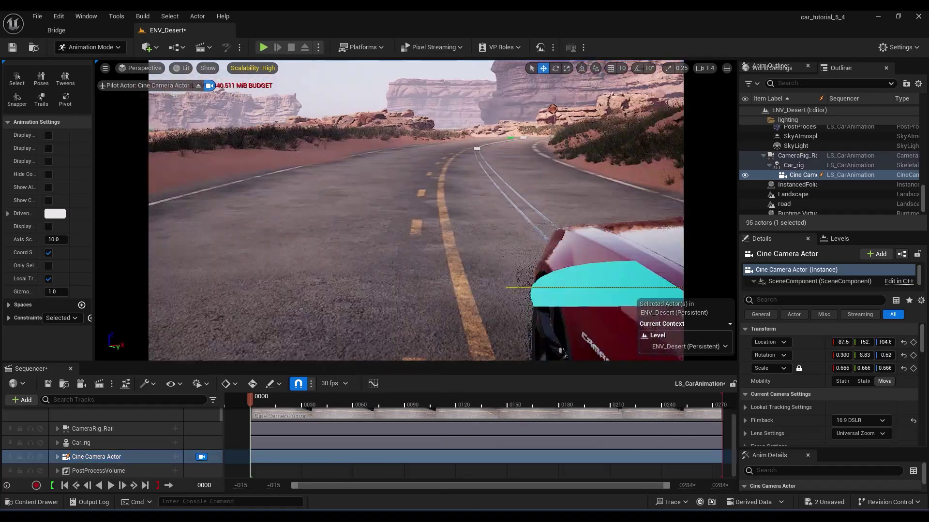
pyautogui.press('space')
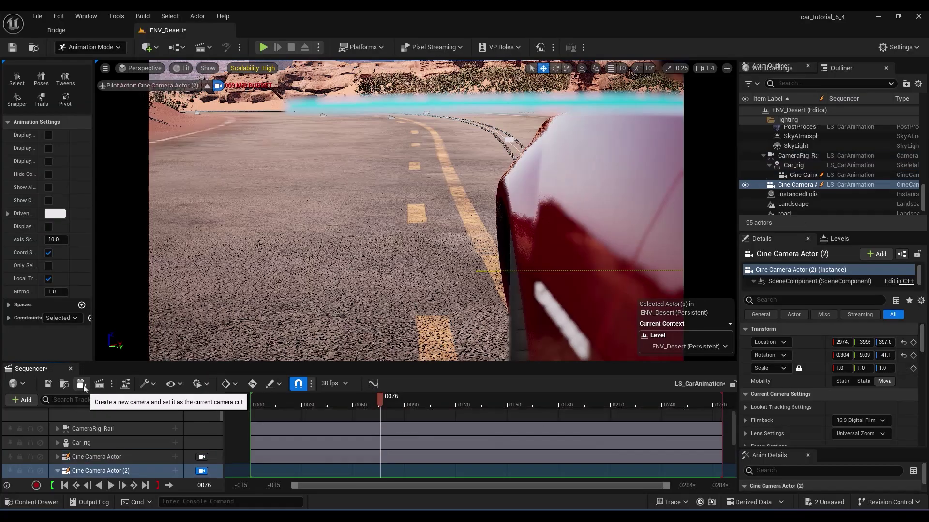
# Create a second cine camera low at the roadside facing the curve, and key its Transform at frame 175
pyautogui.click(81, 383)
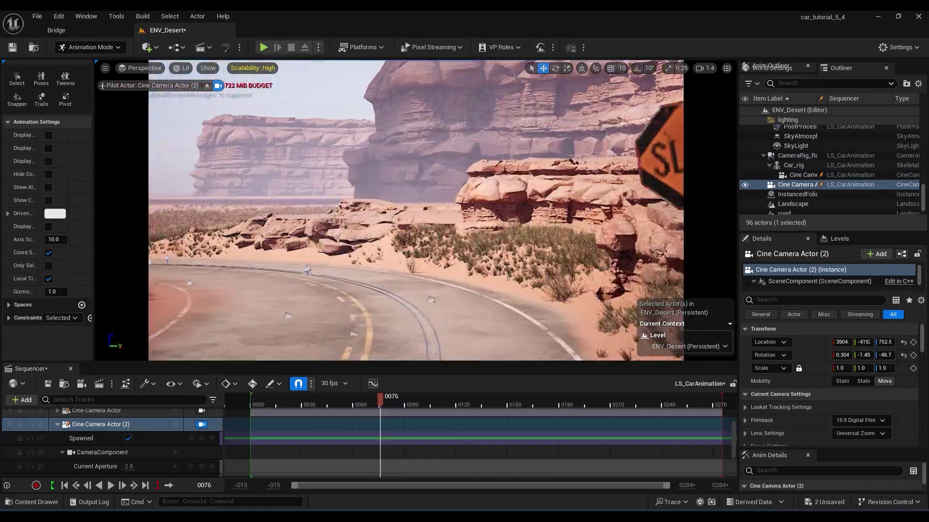
pyautogui.moveTo(416, 210)
pyautogui.mouseDown(button='right')
pyautogui.moveTo(464, 222)
pyautogui.moveTo(445, 203)
pyautogui.moveTo(426, 203)
pyautogui.mouseUp(button='right')
pyautogui.press('w')
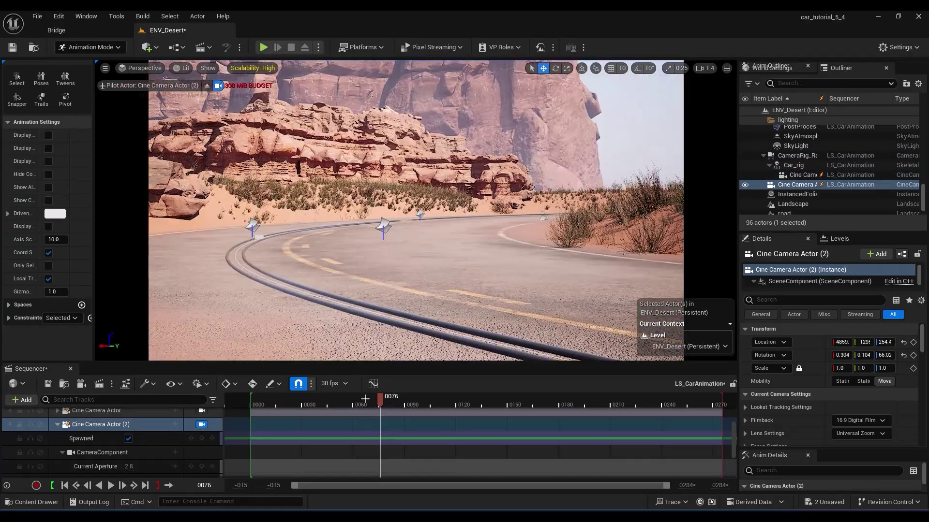
pyautogui.press('space')
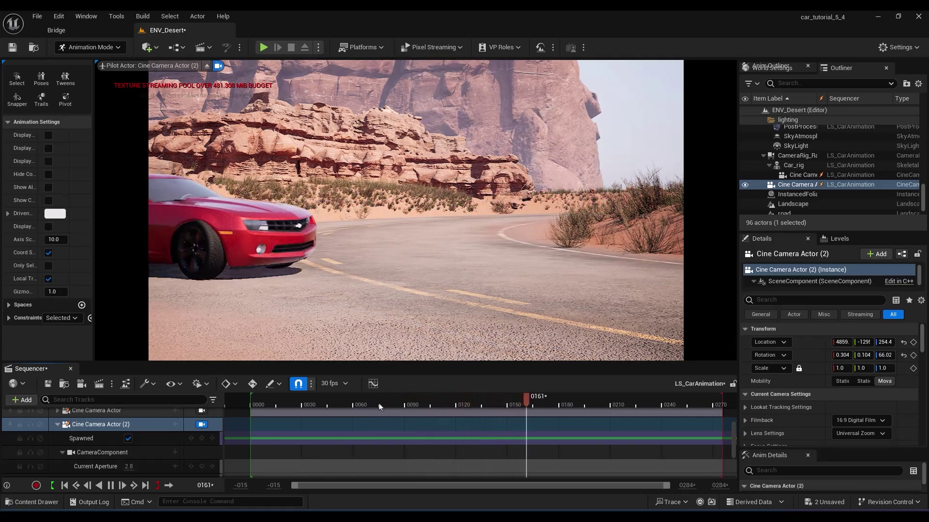
pyautogui.press('space')
pyautogui.click(62, 453)
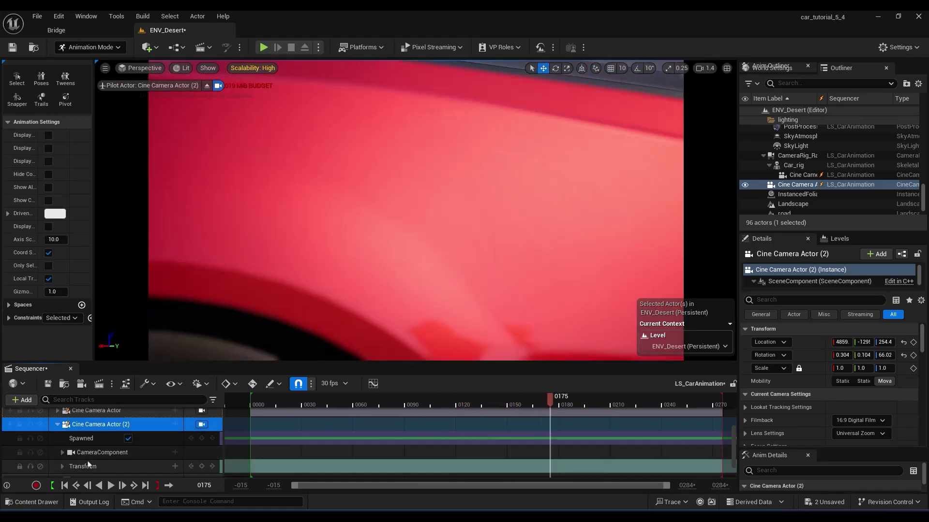
pyautogui.click(201, 466)
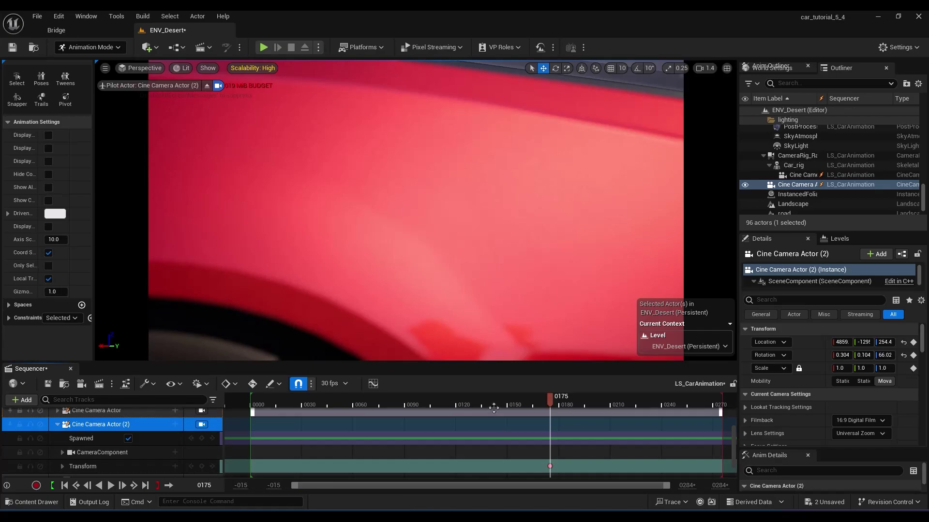
# Create a third cine camera framing the straight road as the car drives away, and key its Transform at frame 245
pyautogui.click(82, 383)
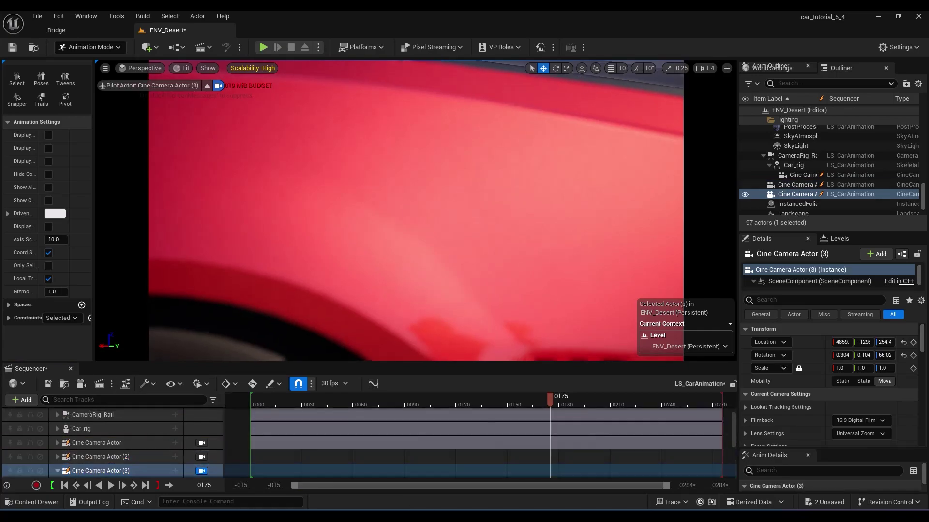
pyautogui.press('space')
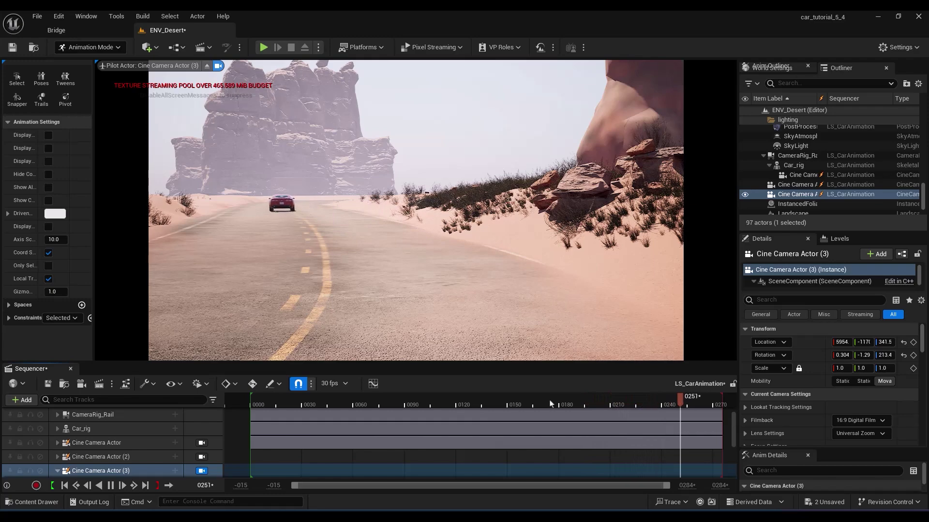
pyautogui.press('space')
pyautogui.scroll(-2, 95, 450)
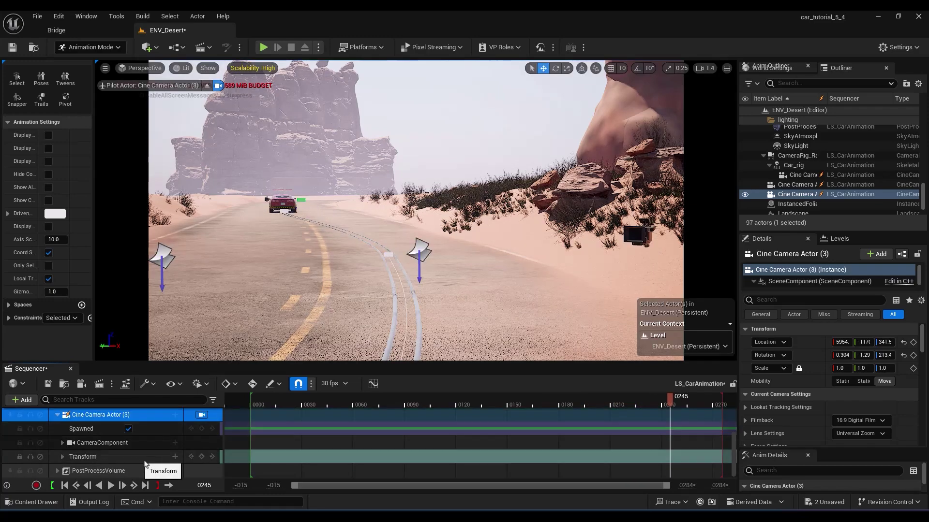
pyautogui.click(203, 457)
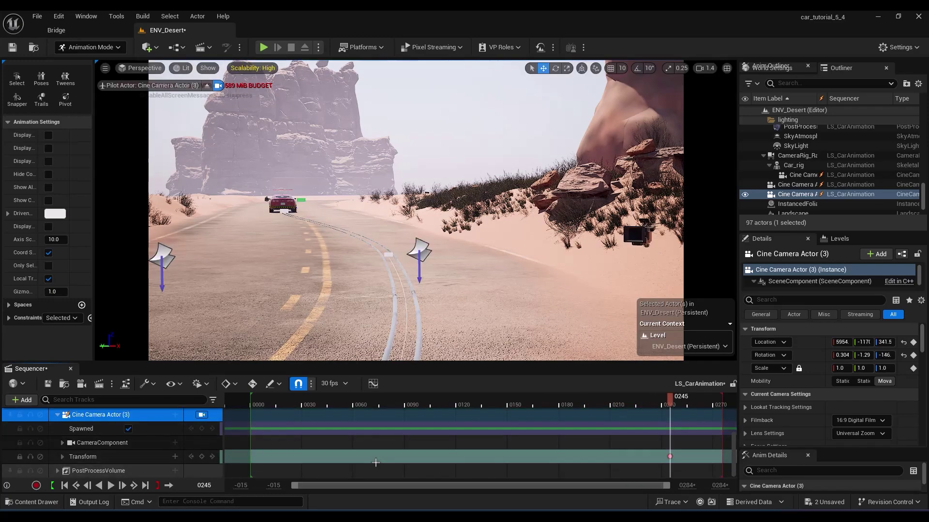
# Lock the viewport to Camera Cuts and add a cut to Cine Camera Actor (2) at frame 94
pyautogui.scroll(4, 375, 463)
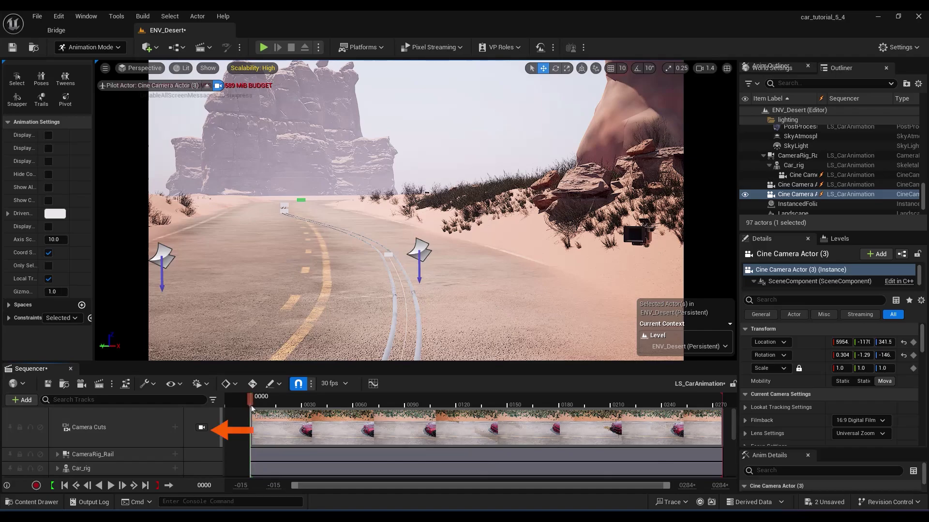
pyautogui.click(202, 429)
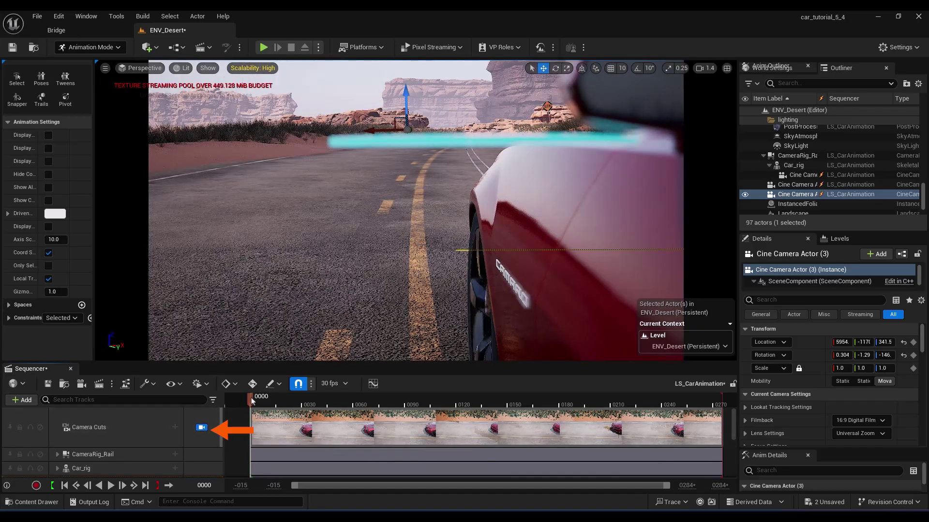
pyautogui.moveTo(252, 401); pyautogui.dragTo(411, 401)
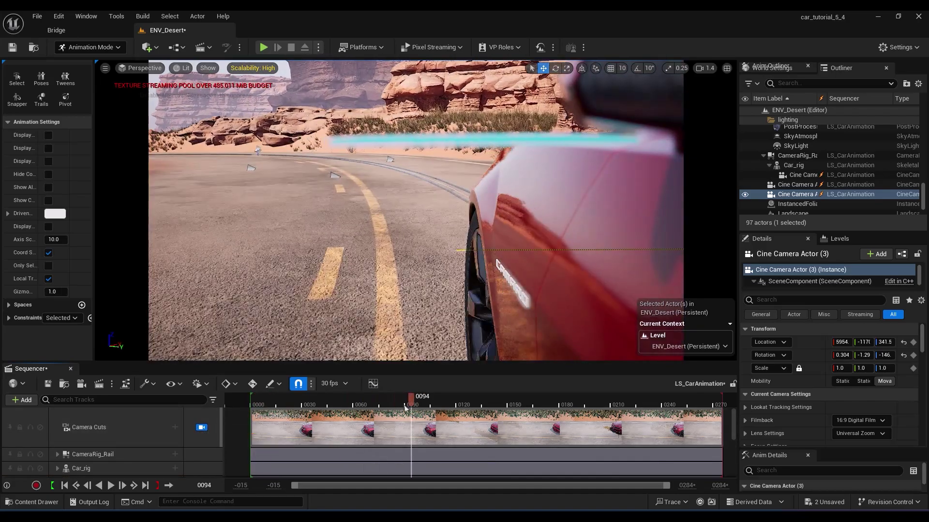
pyautogui.click(175, 427)
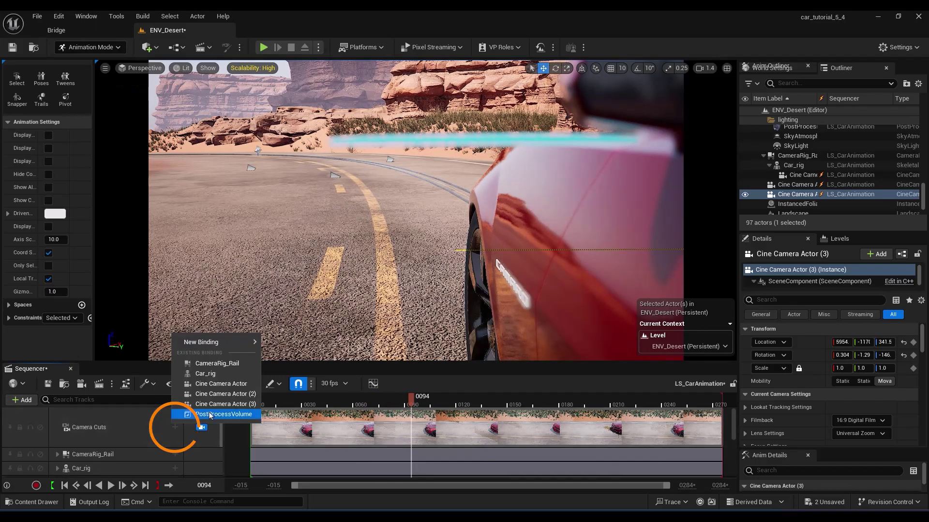
pyautogui.click(235, 397)
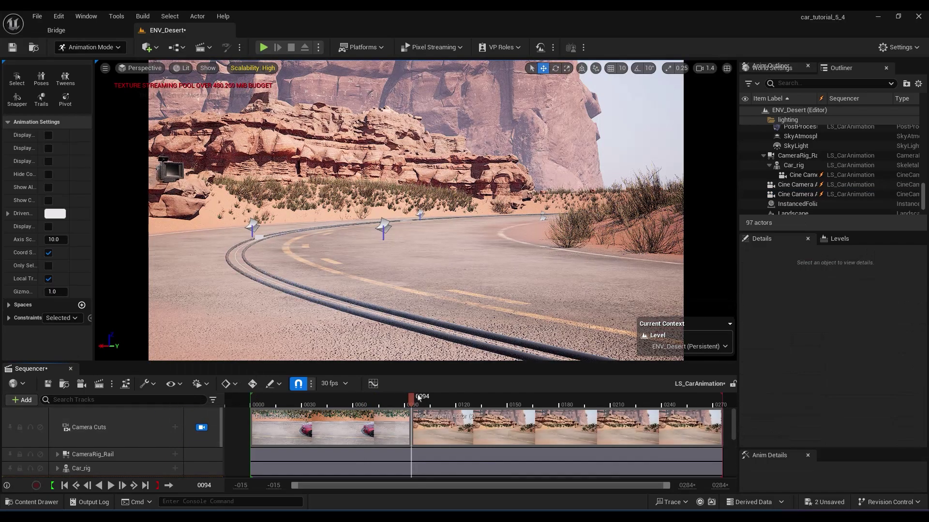
# Add a camera cut to Cine Camera Actor (3) at frame 176, play across the cut, and return to frame 2
pyautogui.moveTo(419, 398); pyautogui.dragTo(555, 407)
pyautogui.click(175, 428)
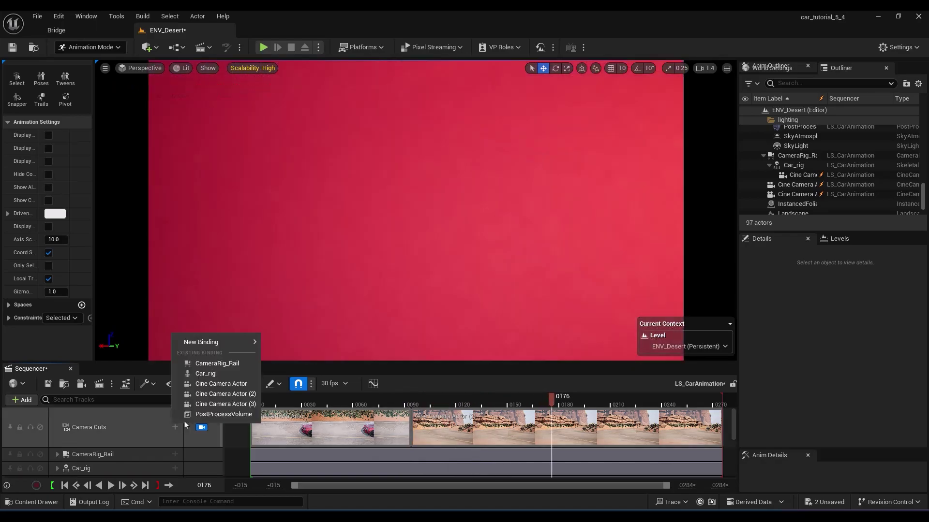
pyautogui.click(221, 403)
pyautogui.click(532, 402)
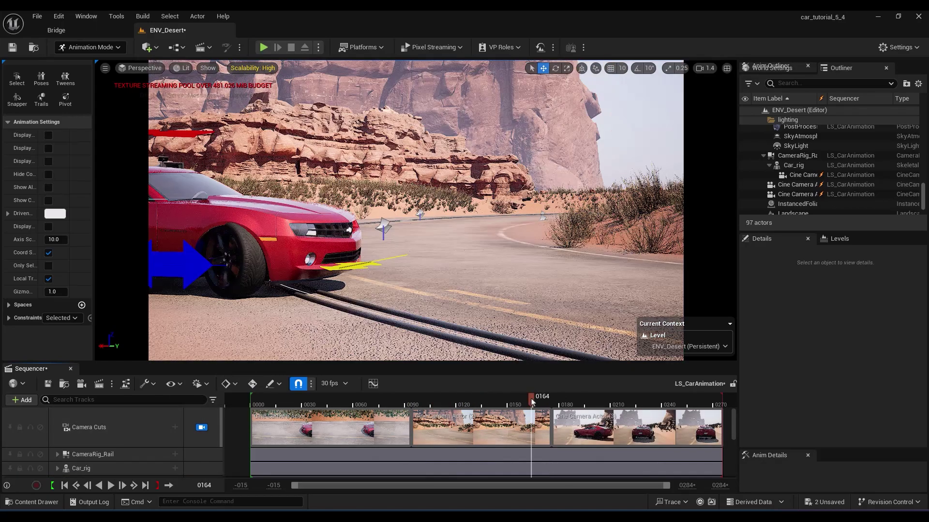
pyautogui.press('space')
pyautogui.press('Up')
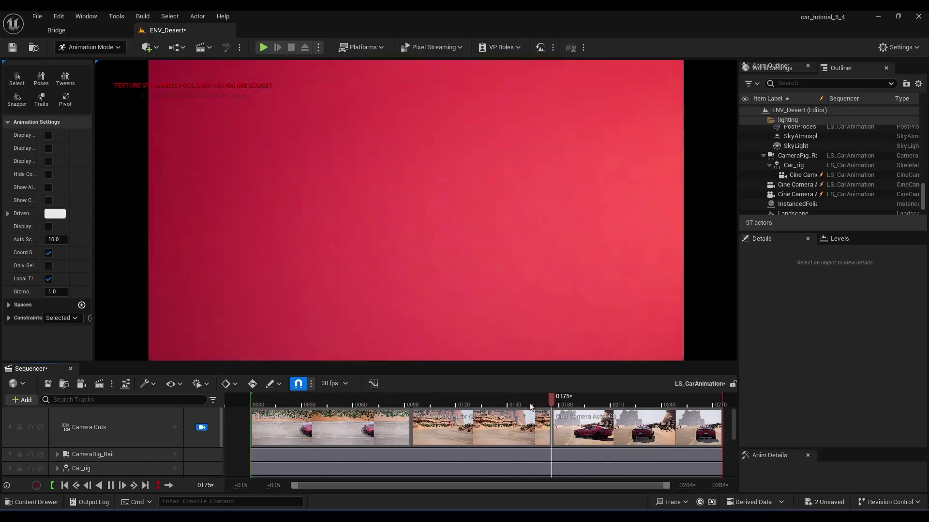
pyautogui.press('space')
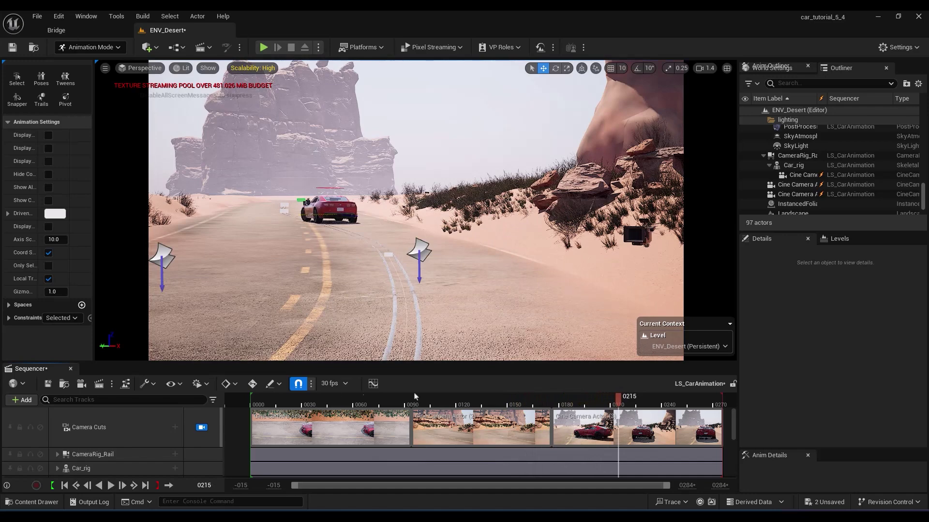
pyautogui.click(256, 406)
# Create a Blueprint Class in the Shorts/HD folder with CameraShakeBase as its parent class
pyautogui.hotkey('ctrl', 'space')
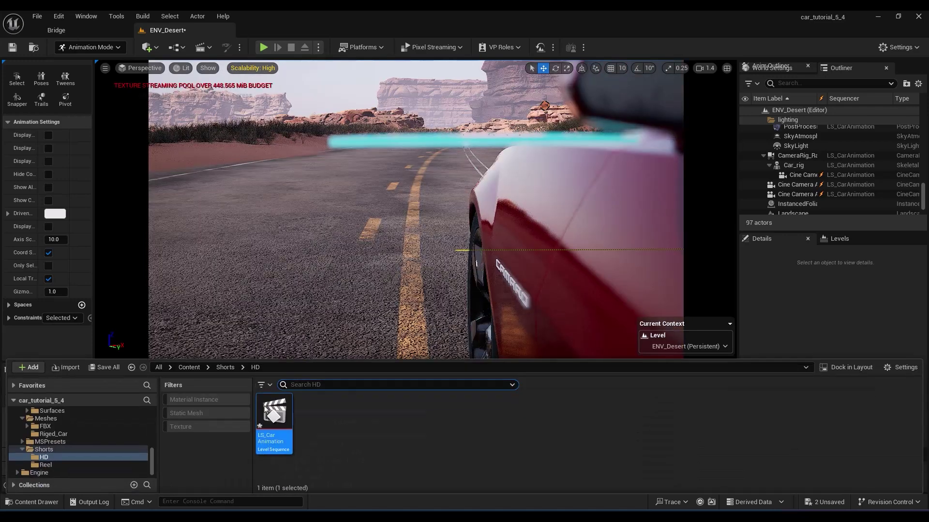
pyautogui.rightClick(325, 422)
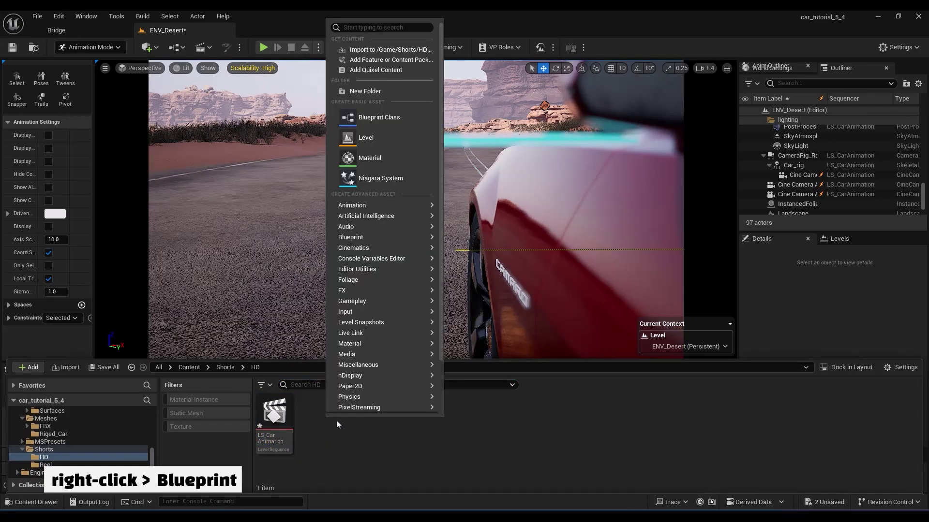
pyautogui.click(386, 124)
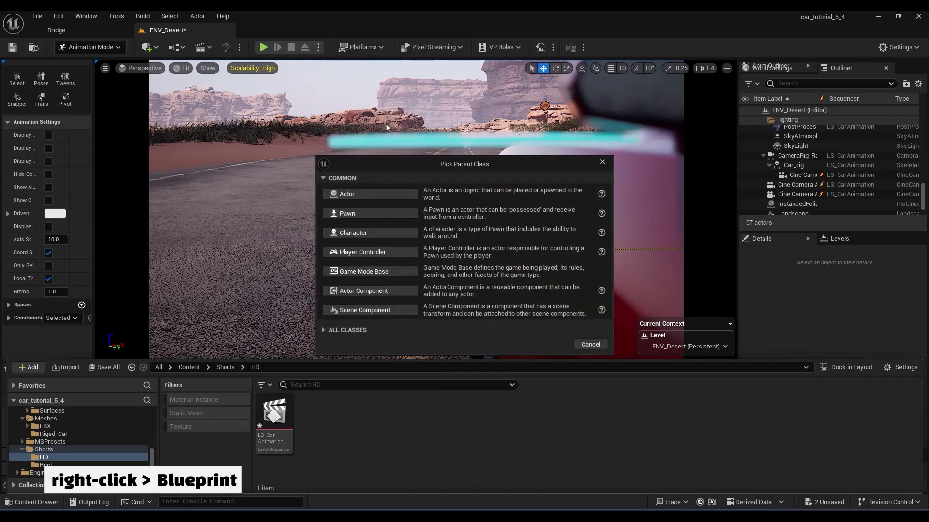
pyautogui.click(346, 332)
pyautogui.write('camera sha')
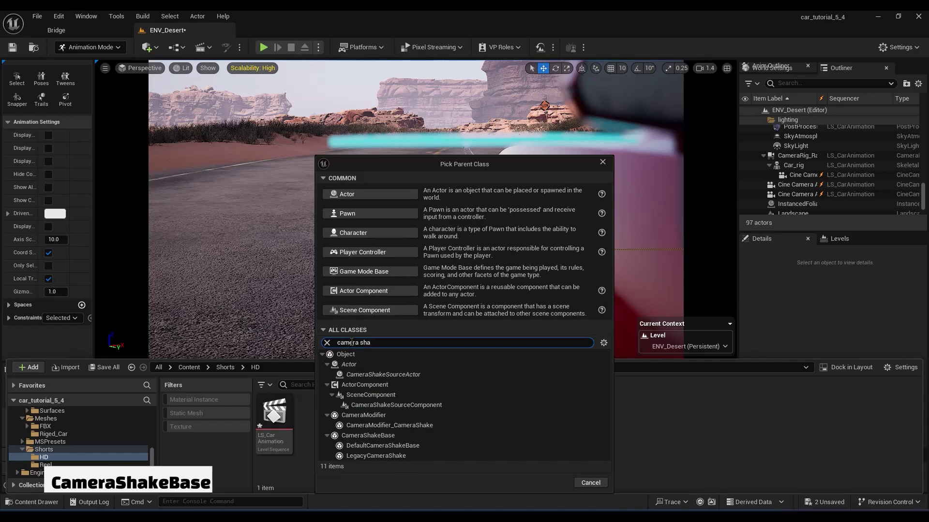
pyautogui.click(391, 437)
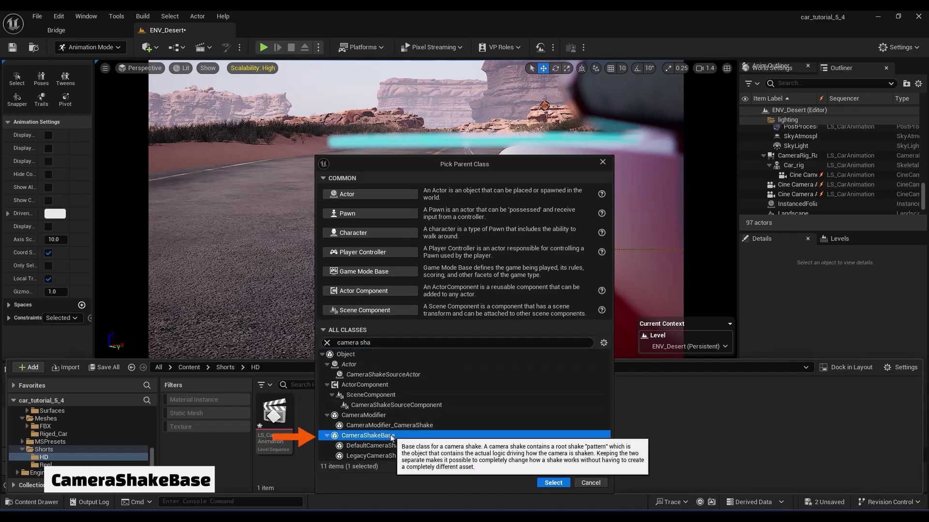
pyautogui.click(555, 483)
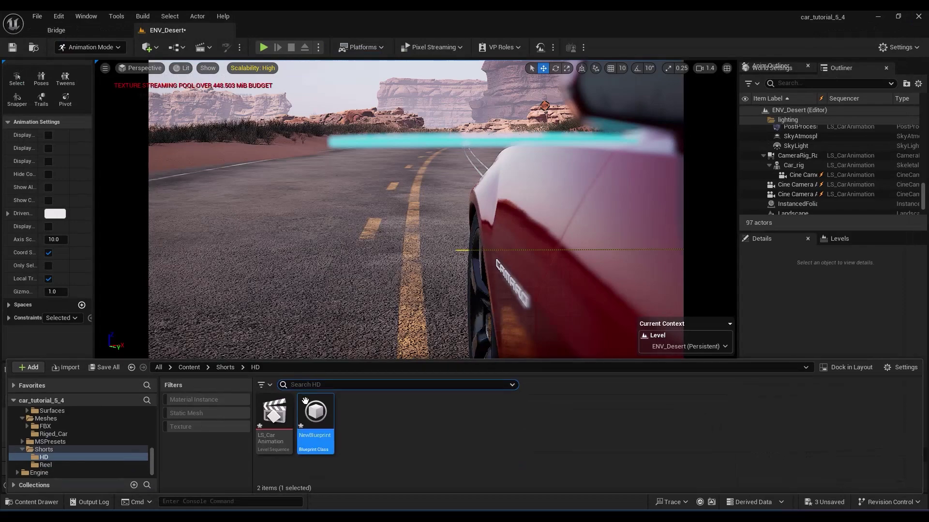
# Open NewBlueprint, set its Root Shake Pattern to Perlin Noise Camera Shake Pattern, then compile and save it
pyautogui.doubleClick(312, 433)
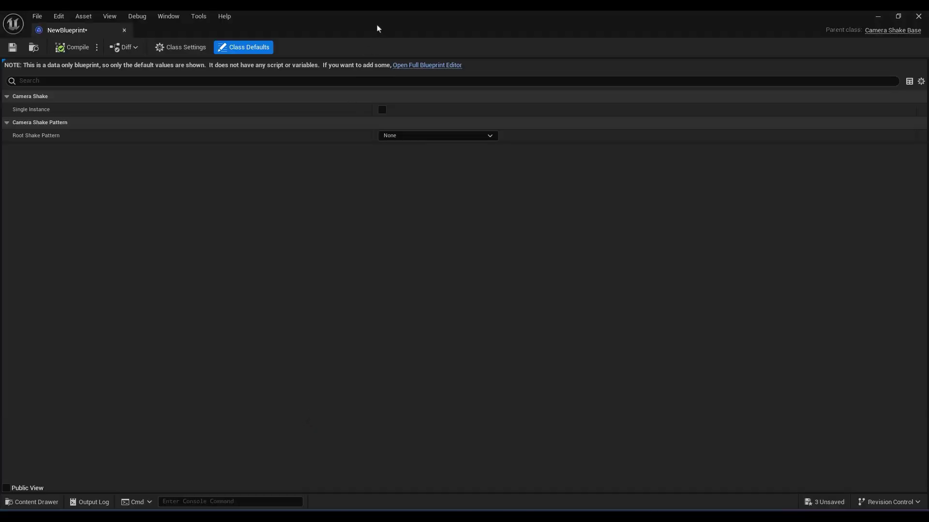
pyautogui.moveTo(378, 28); pyautogui.dragTo(438, 106)
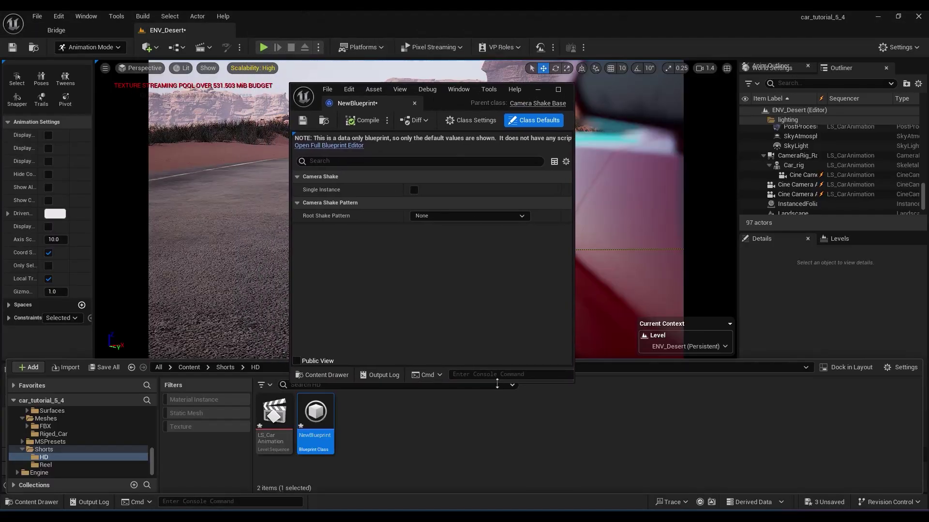
pyautogui.moveTo(496, 384); pyautogui.dragTo(497, 479)
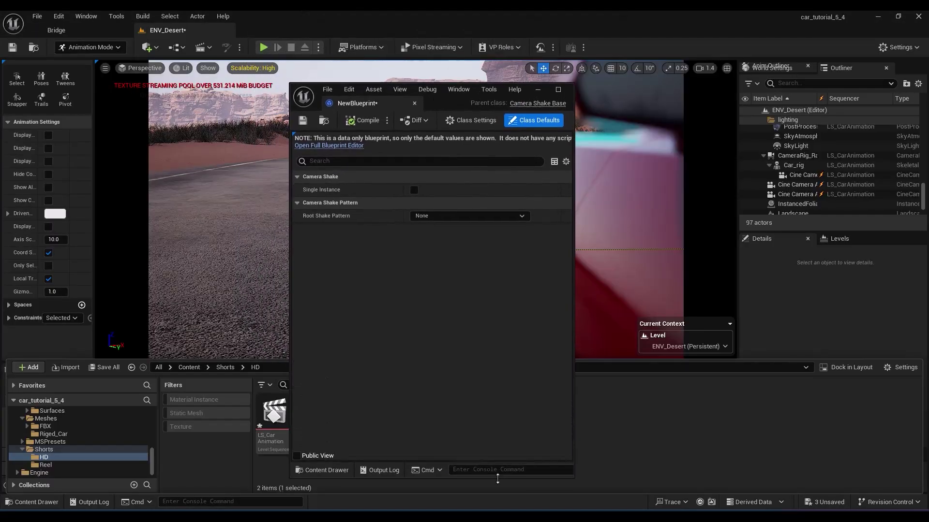
pyautogui.click(426, 216)
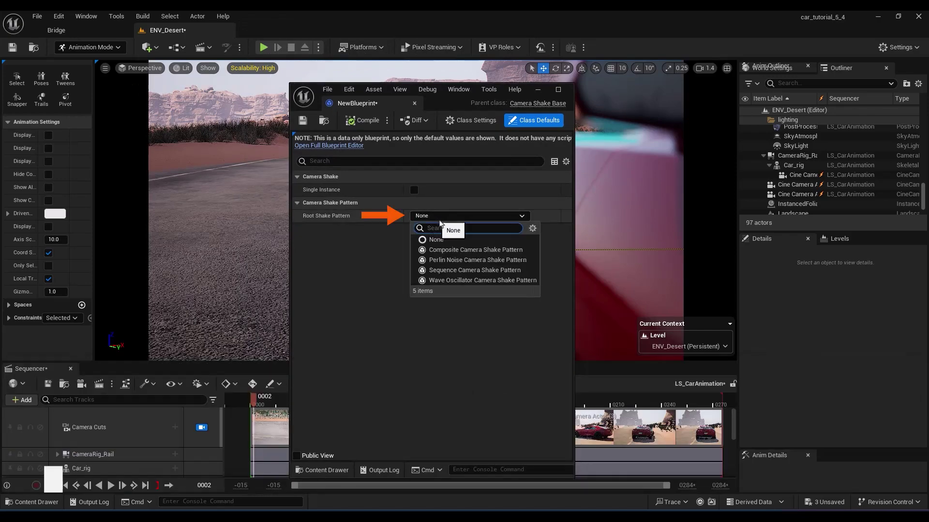
pyautogui.click(477, 259)
pyautogui.click(364, 121)
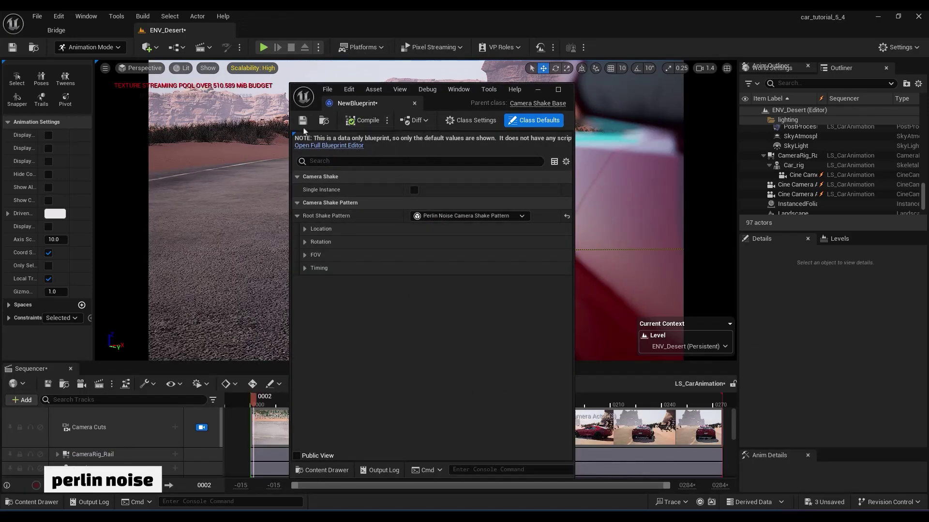
# Dock the NewBlueprint editor in the main window and return to the camera tracks in ENV_Desert
pyautogui.moveTo(394, 107); pyautogui.dragTo(303, 33)
pyautogui.click(211, 33)
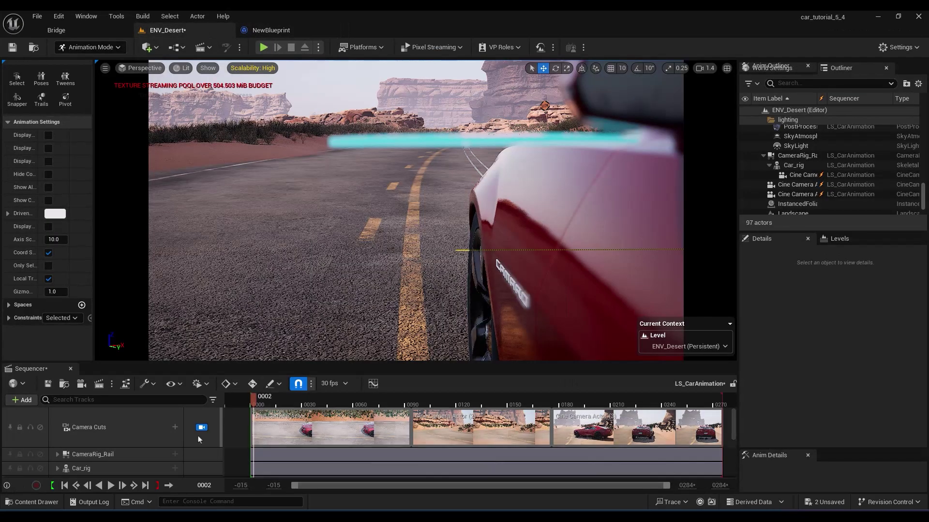
pyautogui.scroll(-2, 144, 445)
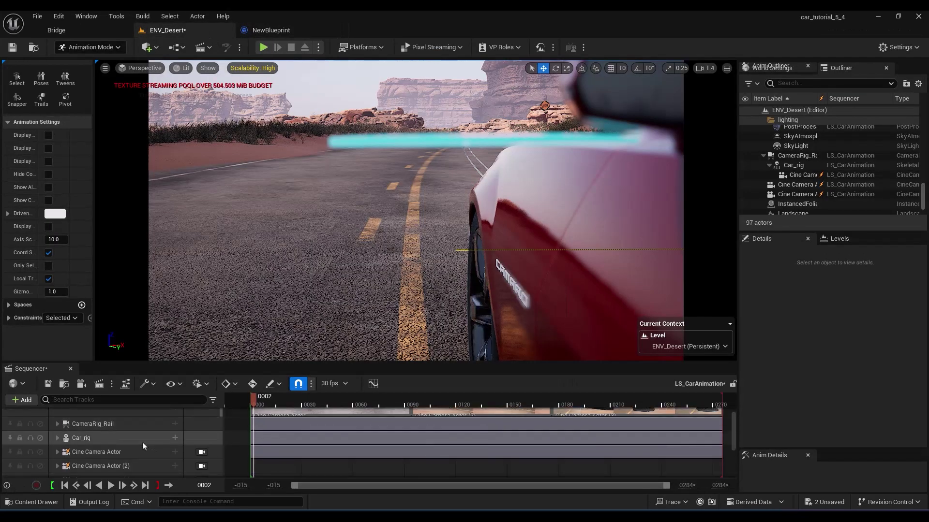
# Add a Camera Shake track using the BP_CameraShake blueprint to Cine Camera Actor and reveal its section
pyautogui.click(175, 452)
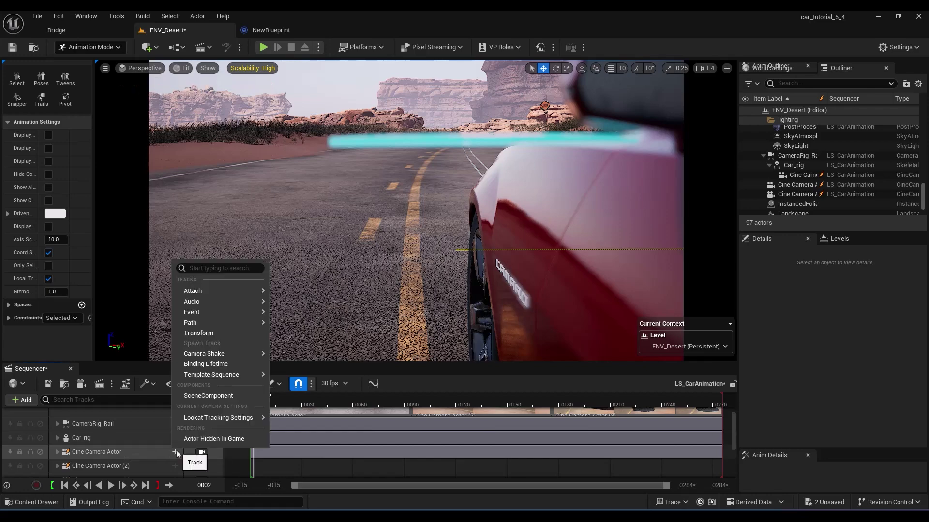
pyautogui.moveTo(229, 358)
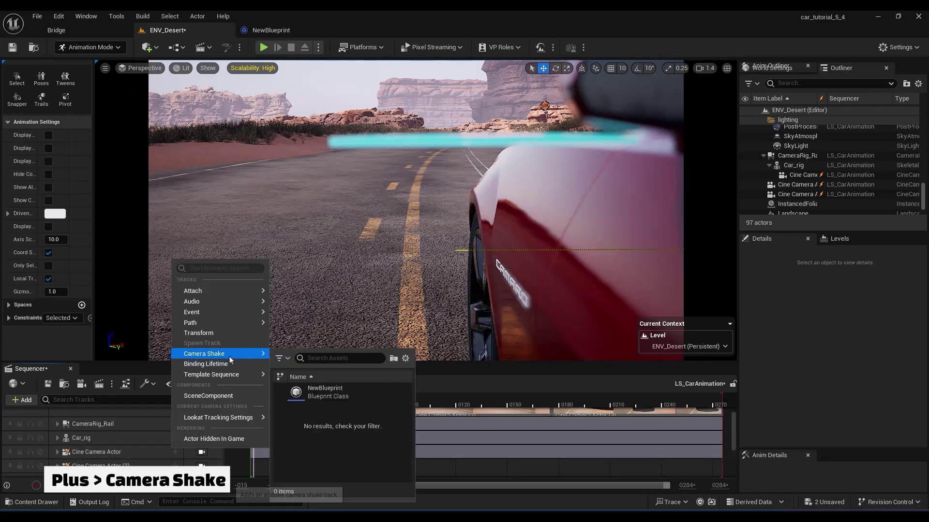
pyautogui.click(356, 393)
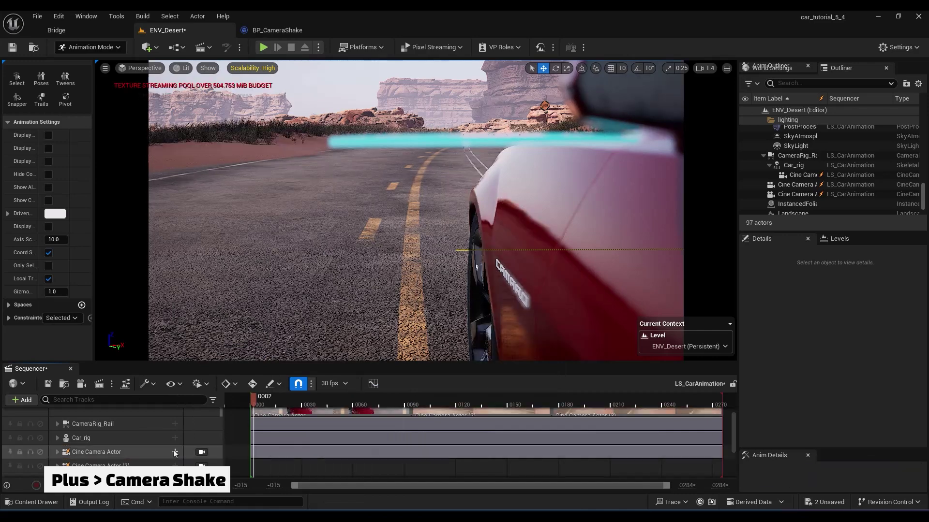
pyautogui.click(57, 451)
pyautogui.scroll(-1, 270, 450)
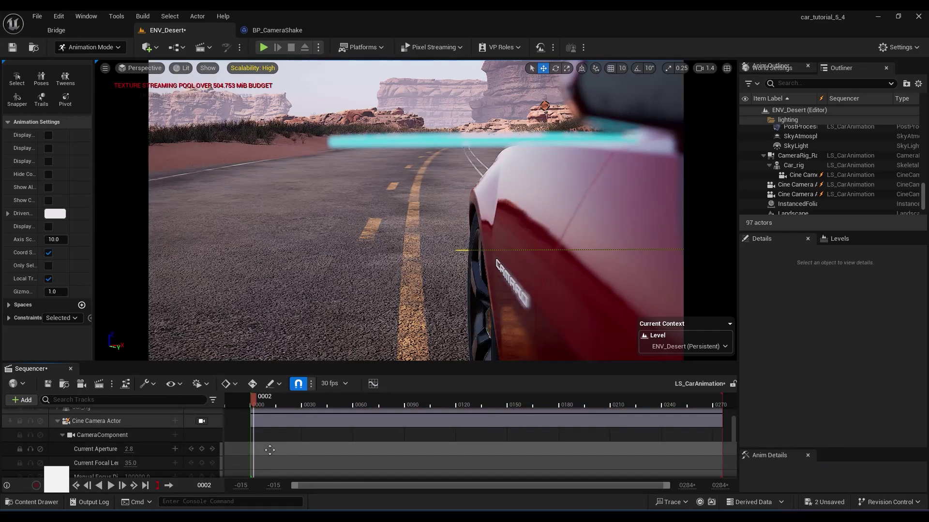
pyautogui.click(63, 435)
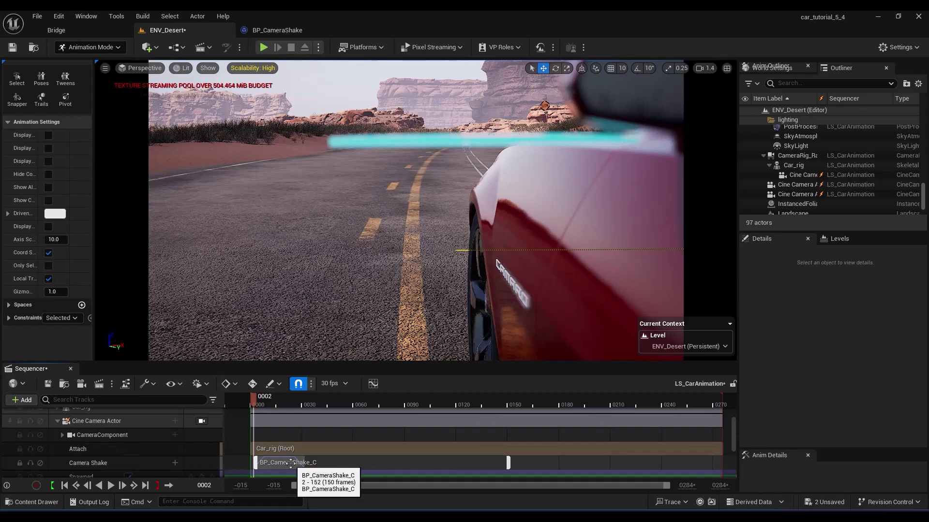
# Set the Timing Duration of BP_CameraShake to 0.0, then compile and save the blueprint
pyautogui.click(290, 30)
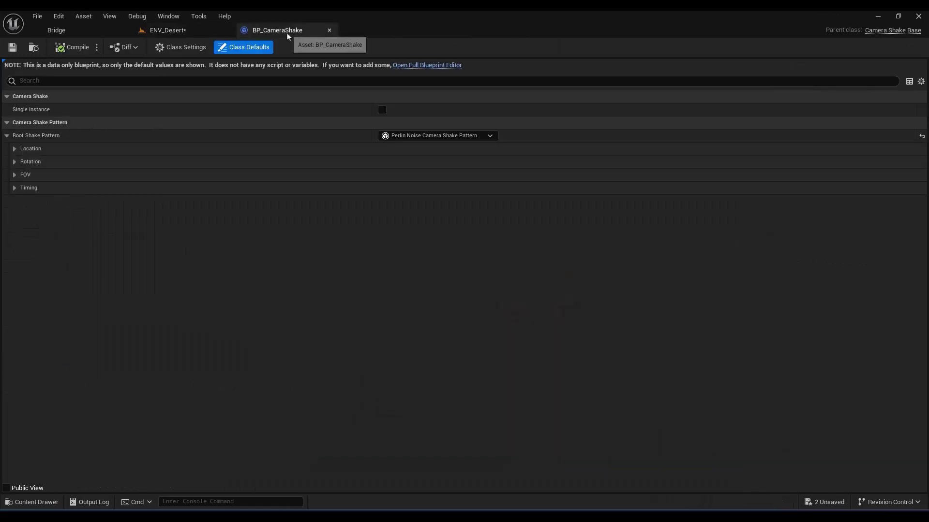
pyautogui.click(16, 188)
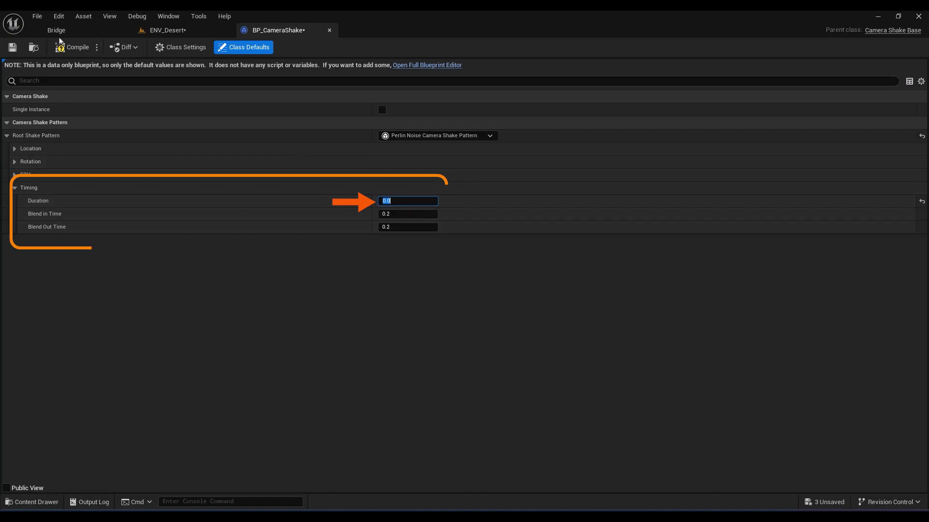
pyautogui.click(73, 47)
pyautogui.click(12, 47)
# Extend the BP_CameraShake section to the end of LS_CarAnimation and preview the shake from frame 2
pyautogui.click(148, 30)
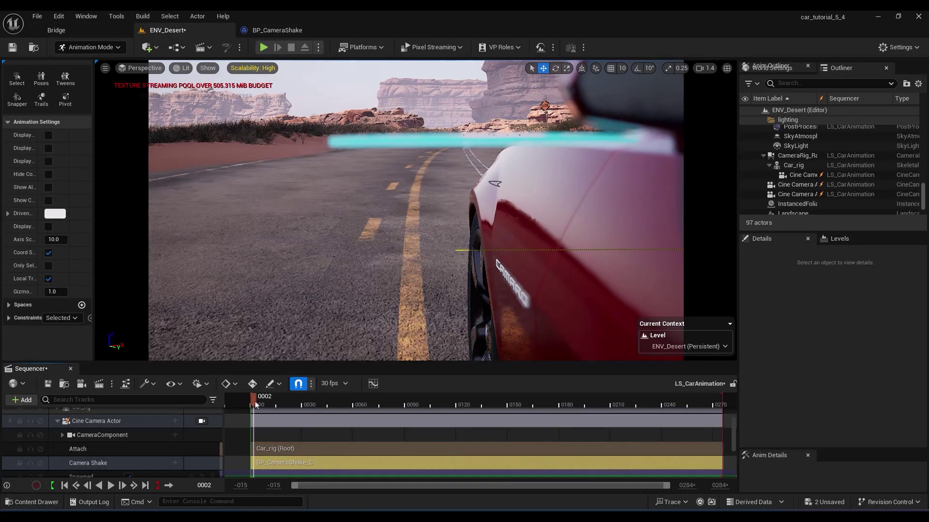
pyautogui.press('space')
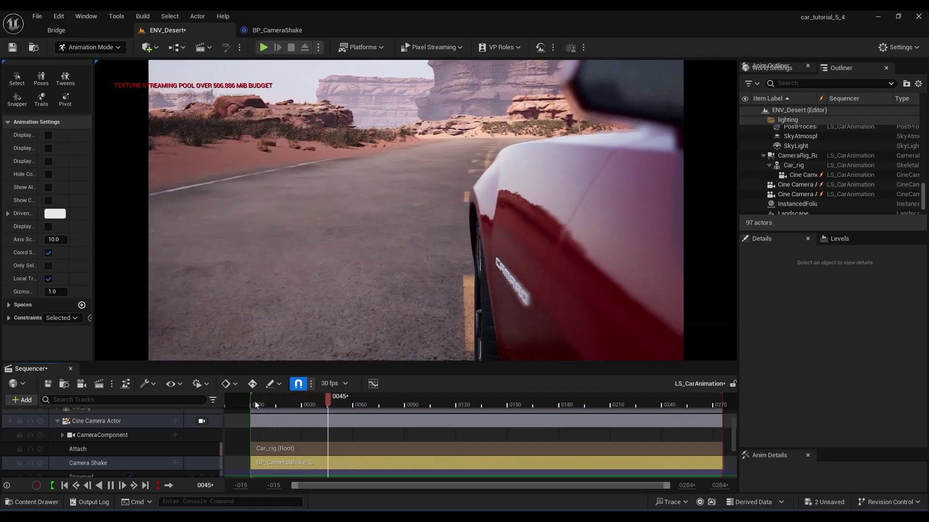
pyautogui.press('space')
# Set BP_CameraShake's Location Amplitude Multiplier to 0.2 and Location Frequency Multiplier to 4, compile, save, and preview it in ENV_Desert
pyautogui.click(310, 33)
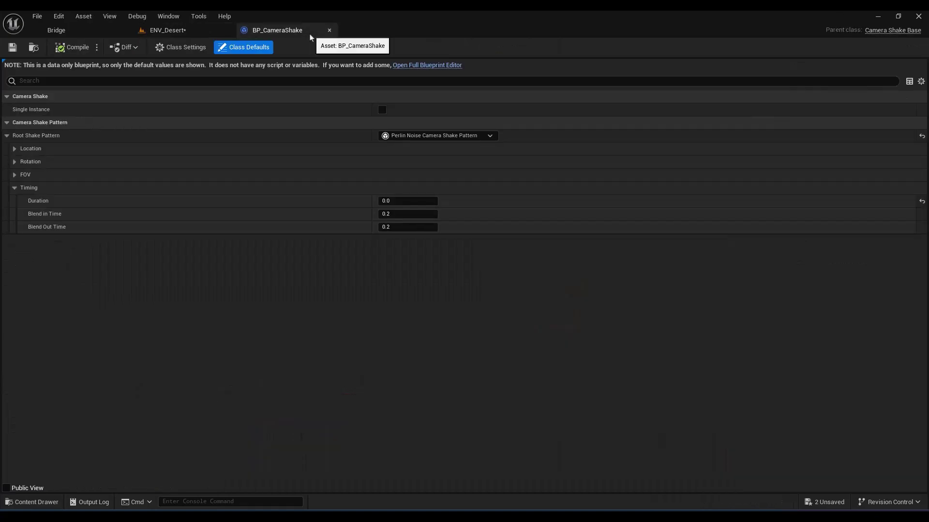
pyautogui.click(14, 149)
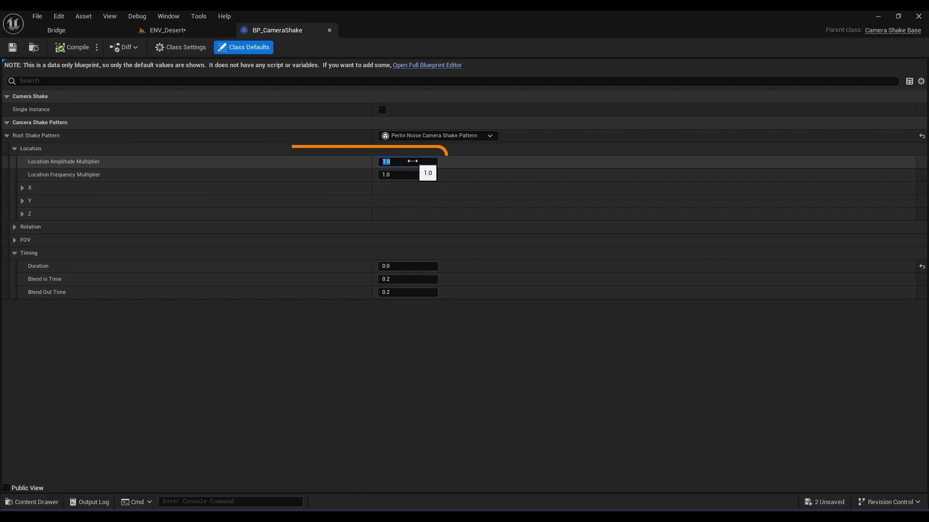
pyautogui.write('0.2')
pyautogui.press('Return')
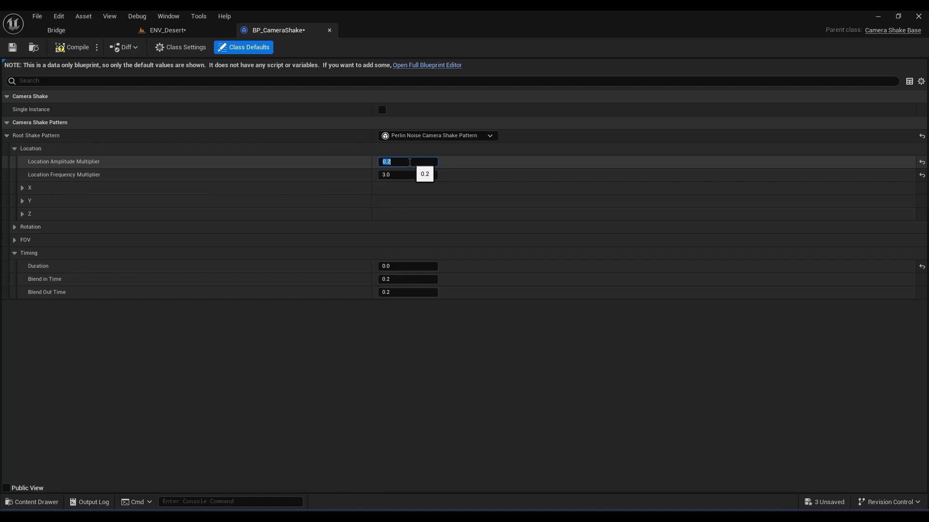
pyautogui.click(405, 180)
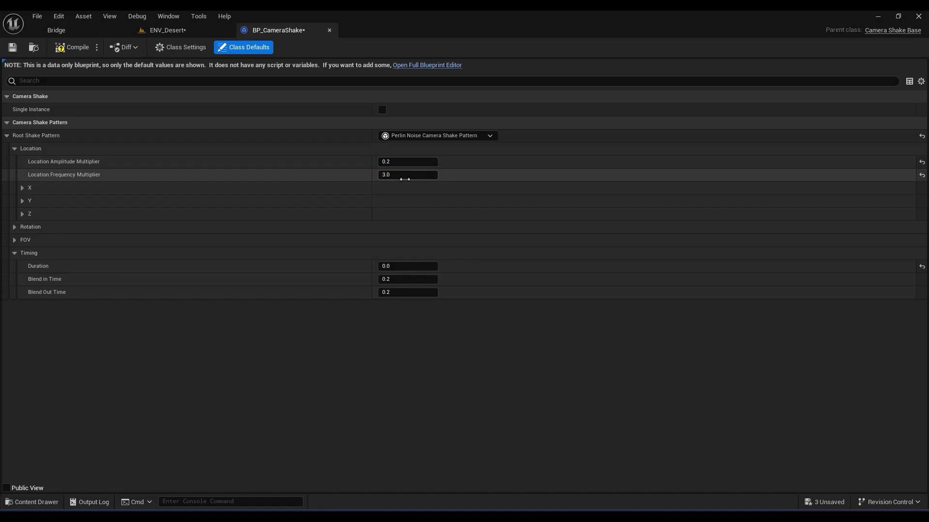
pyautogui.click(405, 180)
pyautogui.write('4')
pyautogui.press('Return')
pyautogui.click(75, 47)
pyautogui.click(12, 48)
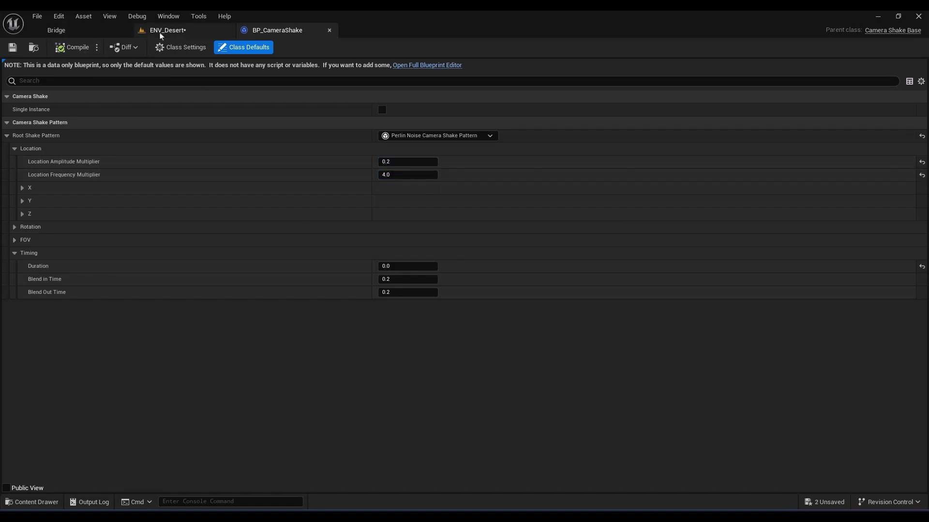
pyautogui.click(161, 33)
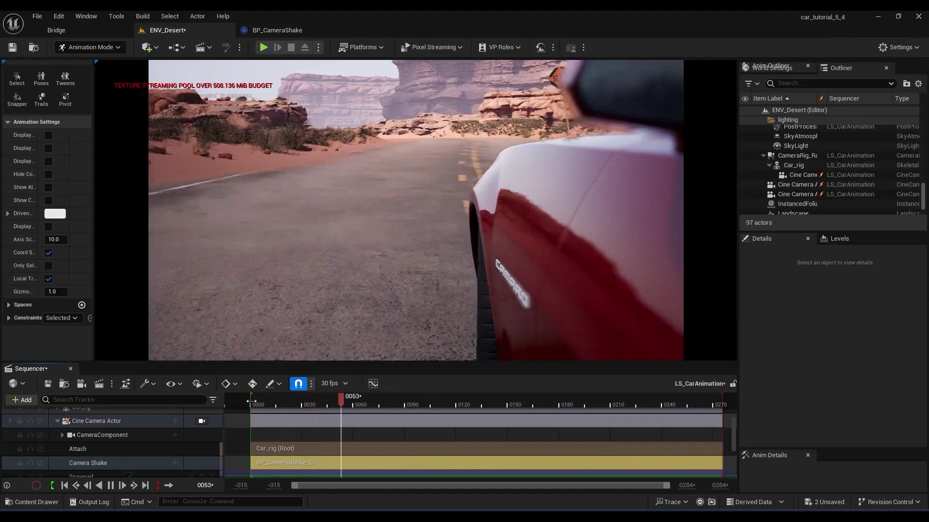
pyautogui.press('space')
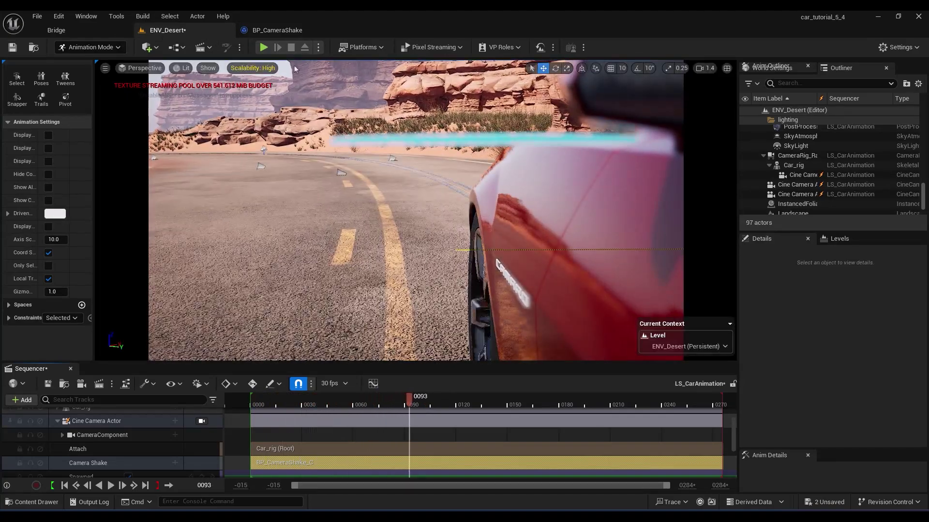
# Set the X, Y and Z location Amplitude of BP_CameraShake to 2, save it, and preview the shake in ENV_Desert
pyautogui.click(284, 31)
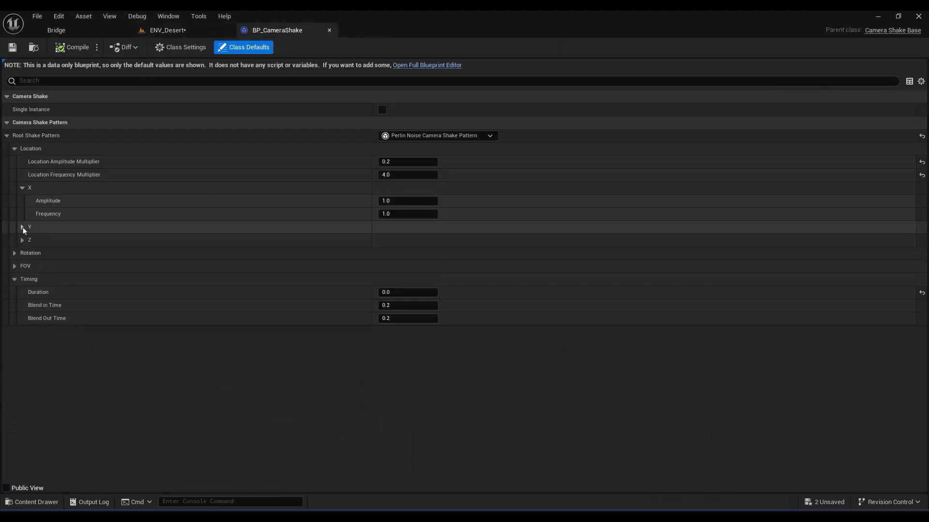
pyautogui.click(390, 203)
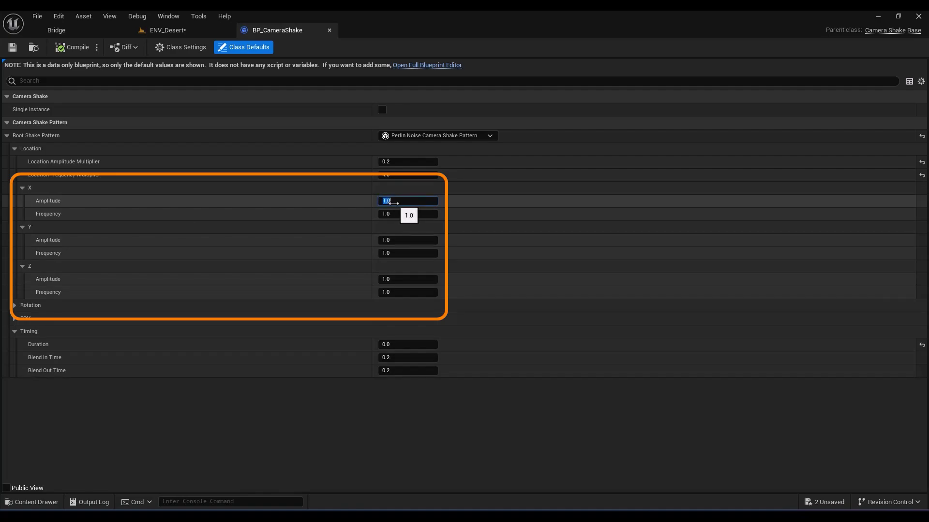
pyautogui.write('2')
pyautogui.click(408, 240)
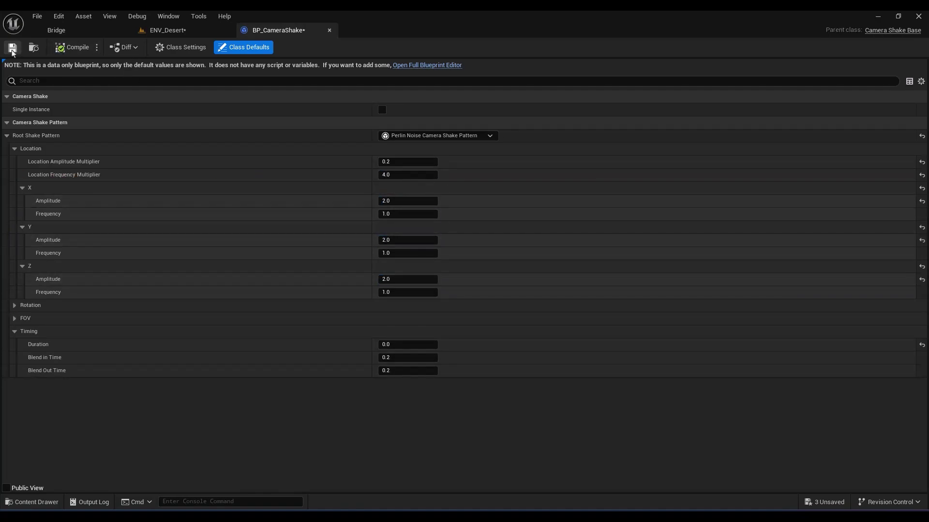
pyautogui.click(13, 48)
pyautogui.click(166, 33)
pyautogui.press('space')
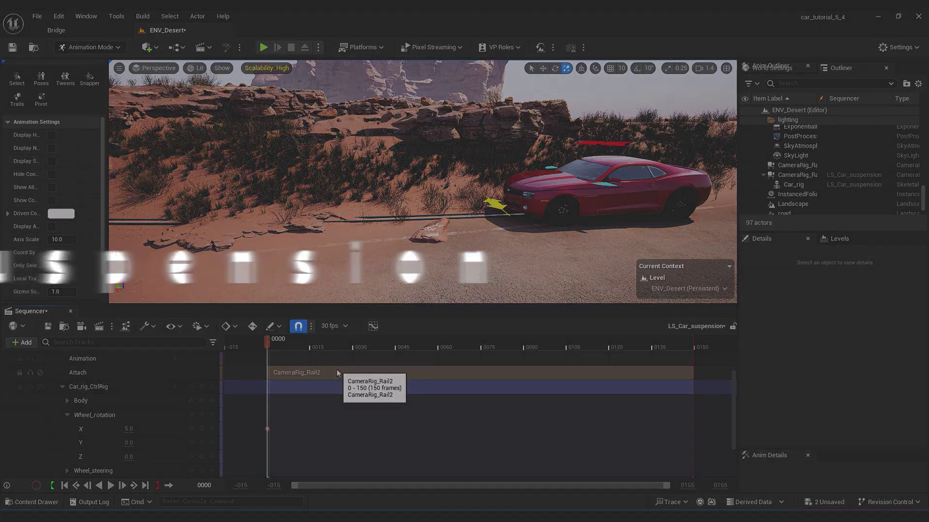
# Play the LS_Car_suspension sequence, then open the Car_rig_CtrlRig asset
pyautogui.press('space')
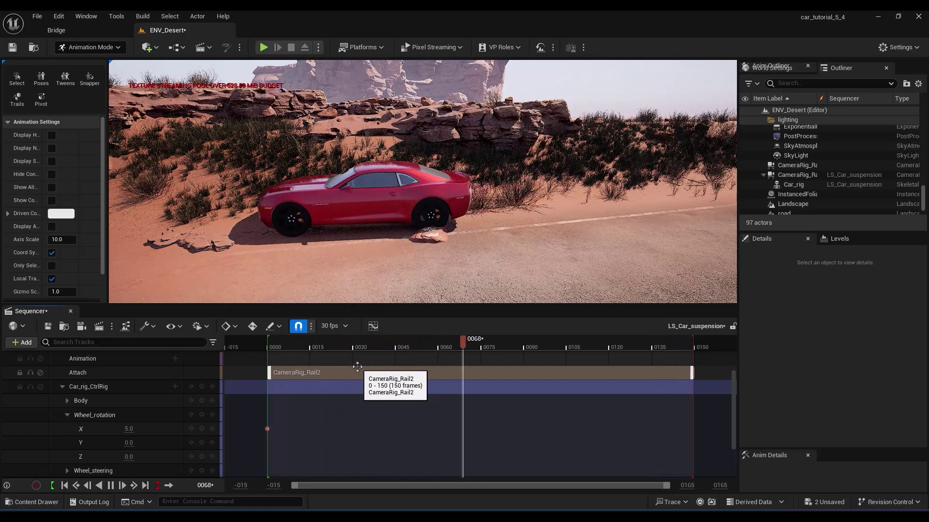
pyautogui.hotkey('ctrl', 'space')
pyautogui.doubleClick(314, 426)
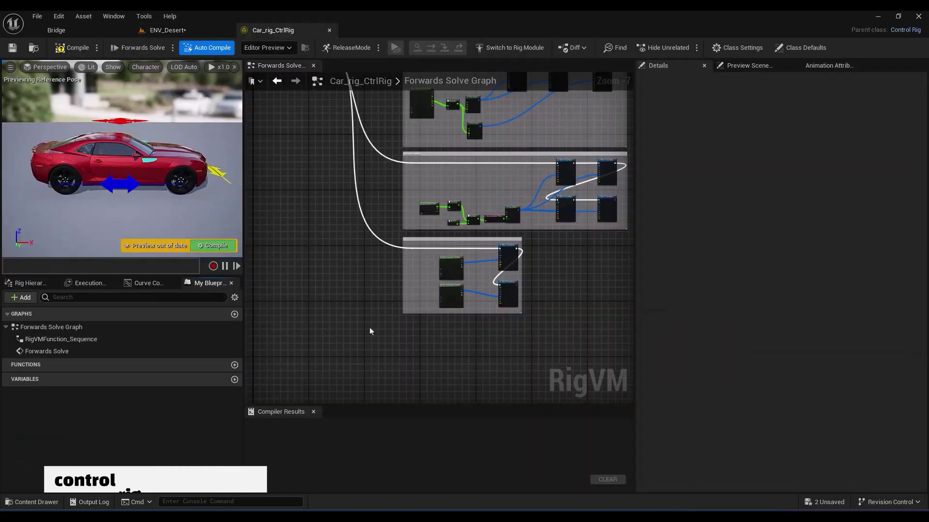
# Add a Float variable named Z_Offset_Target_FR to Car_rig_CtrlRig
pyautogui.moveTo(501, 349); pyautogui.dragTo(413, 252, button='right')
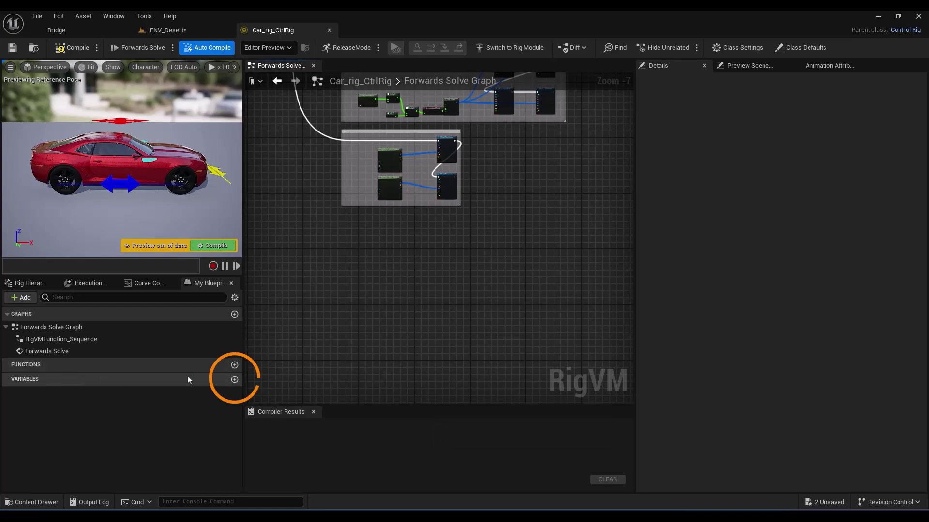
pyautogui.click(234, 380)
pyautogui.click(208, 392)
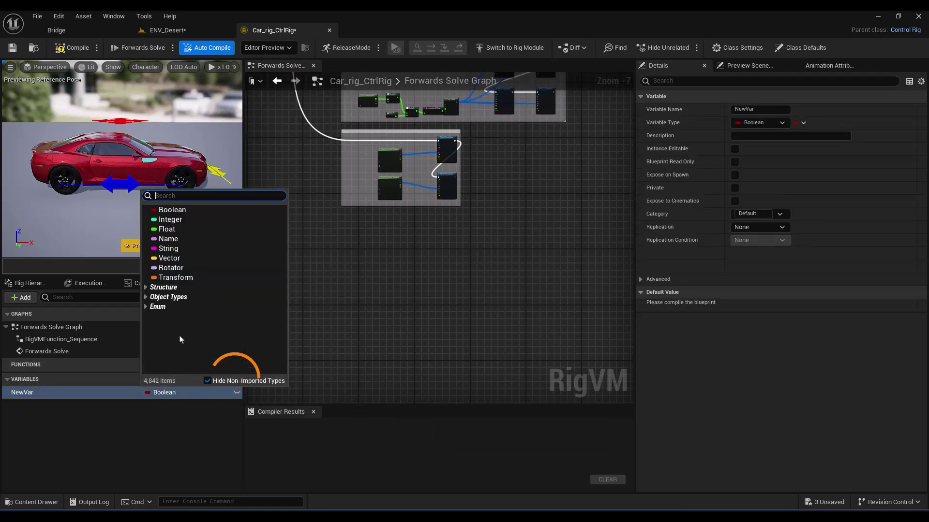
pyautogui.click(174, 231)
pyautogui.doubleClick(28, 394)
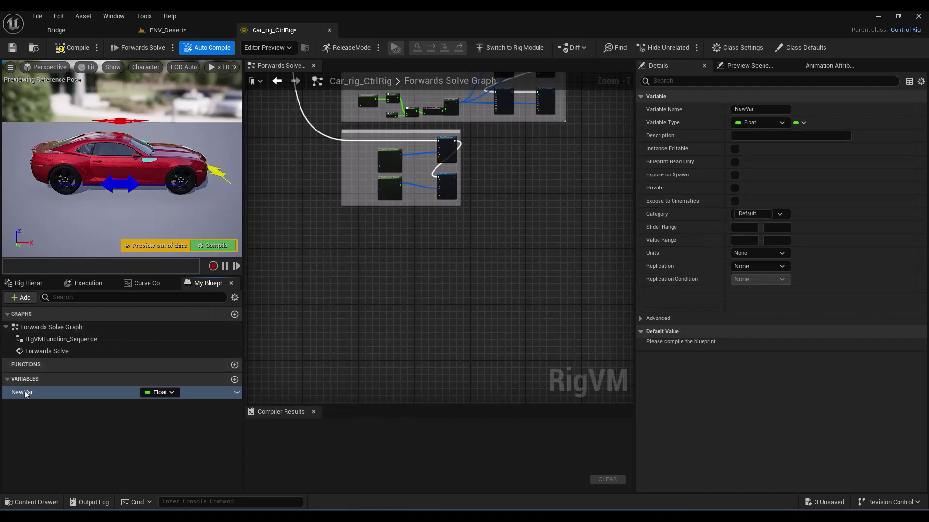
pyautogui.write('Z_Offset_Target_FR')
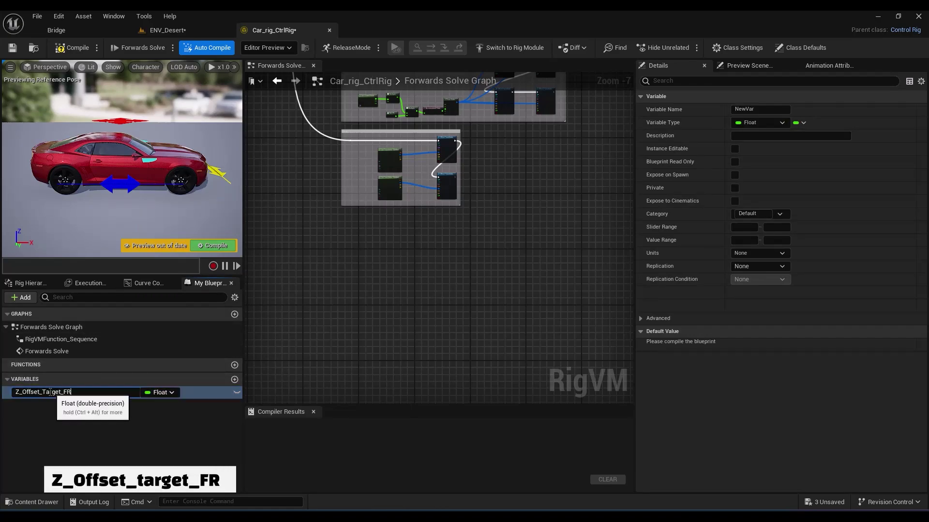
pyautogui.press('Return')
# Duplicate Z_Offset_Target_FR three times and rename the copies Z_Offset_Target_RR, Z_Offset_Target_FL and Z_Offset_Target_RL
pyautogui.hotkey('ctrl', 'd')
pyautogui.hotkey('ctrl', 'd')
pyautogui.hotkey('ctrl', 'd')
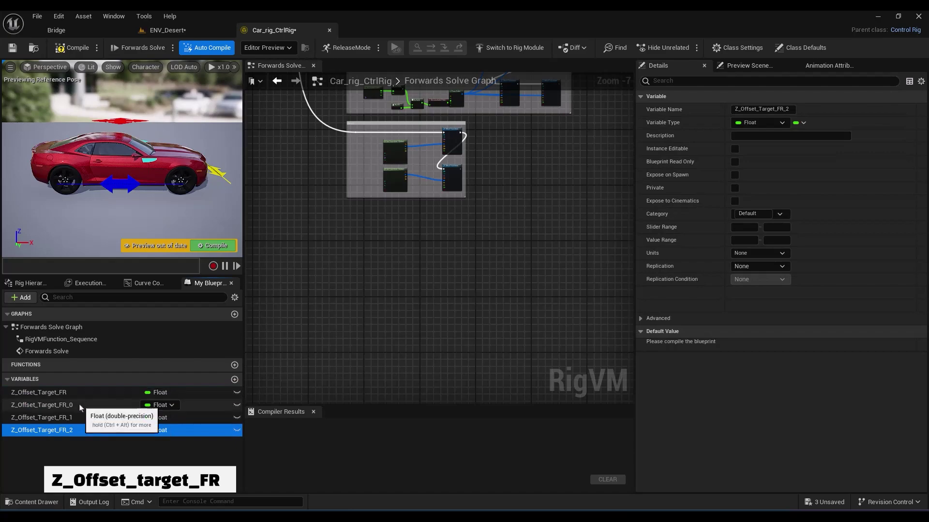
pyautogui.doubleClick(79, 406)
pyautogui.moveTo(79, 406); pyautogui.dragTo(64, 430)
pyautogui.write('RR')
pyautogui.press('Return')
pyautogui.doubleClick(70, 421)
pyautogui.write('FL')
pyautogui.press('Return')
pyautogui.click(73, 432)
pyautogui.doubleClick(72, 431)
pyautogui.write('RL')
pyautogui.press('Return')
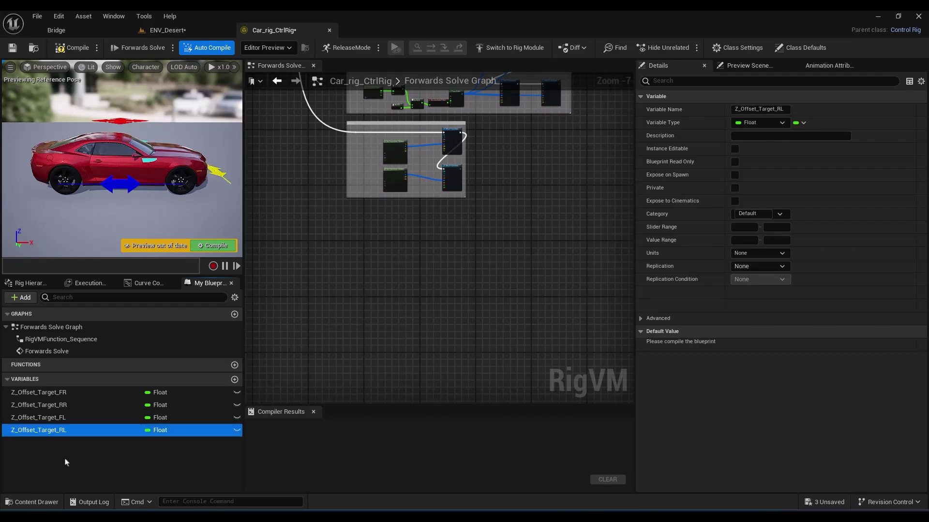
# Add another Float variable to the control rig and name it Z_Offset_FR
pyautogui.click(235, 379)
pyautogui.press('Return')
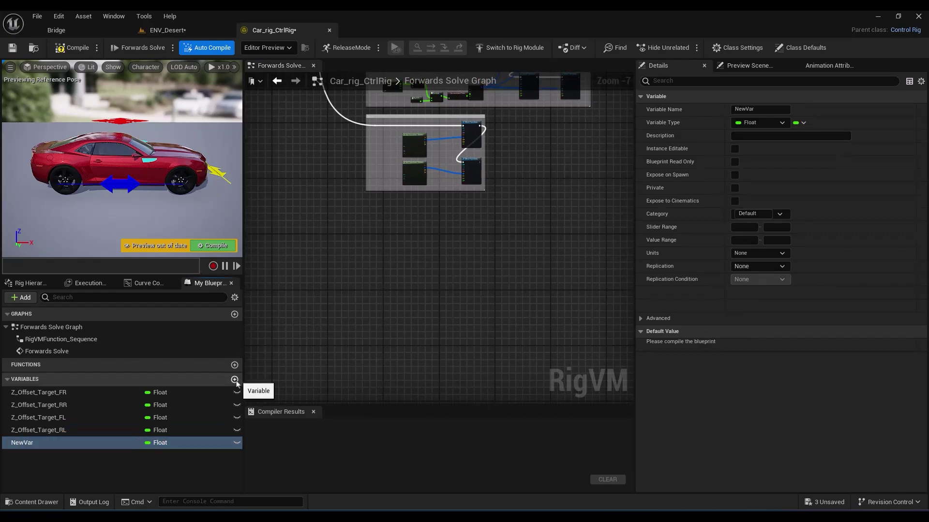
pyautogui.doubleClick(29, 443)
pyautogui.write('Z_Offset')
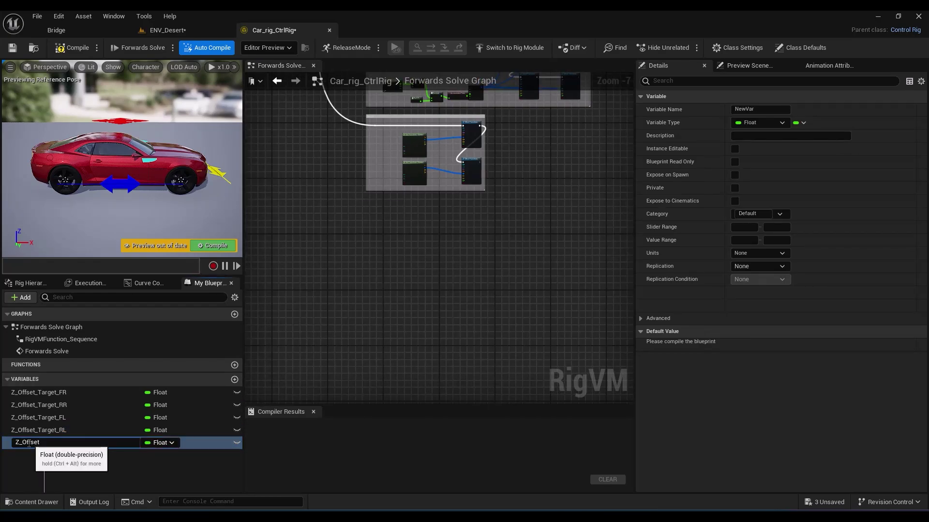
pyautogui.write('_FR')
pyautogui.press('Return')
# Duplicate Z_Offset_FR three times, rename the first two copies Z_Offset_RR and Z_Offset_FL, and start renaming the third
pyautogui.hotkey('ctrl', 'd')
pyautogui.hotkey('ctrl', 'd')
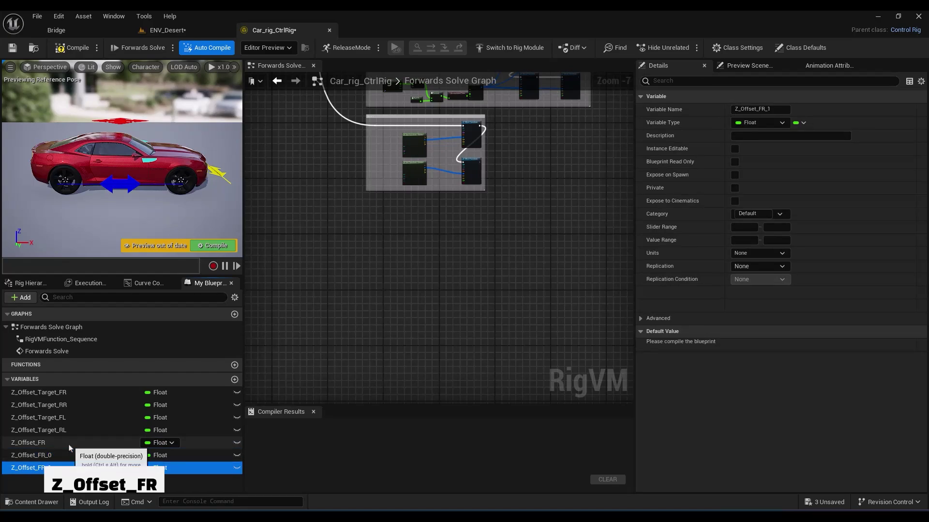
pyautogui.hotkey('ctrl', 'd')
pyautogui.doubleClick(56, 458)
pyautogui.write('RR')
pyautogui.doubleClick(54, 468)
pyautogui.moveTo(56, 468); pyautogui.dragTo(43, 483)
pyautogui.write('FL')
pyautogui.doubleClick(54, 481)
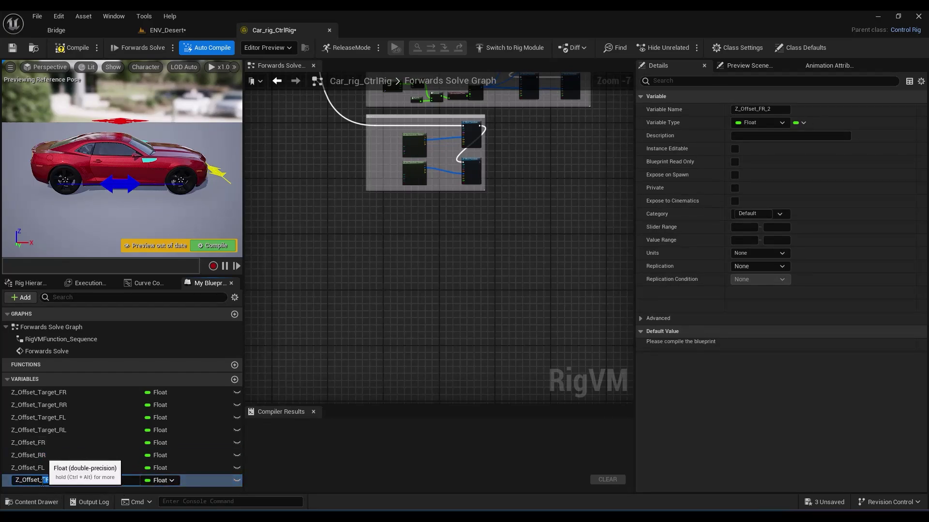
# Rename the duplicated float variable Z_Offset_FR_2 as Z_Offset_RL
pyautogui.write('RL')
pyautogui.press('Return')
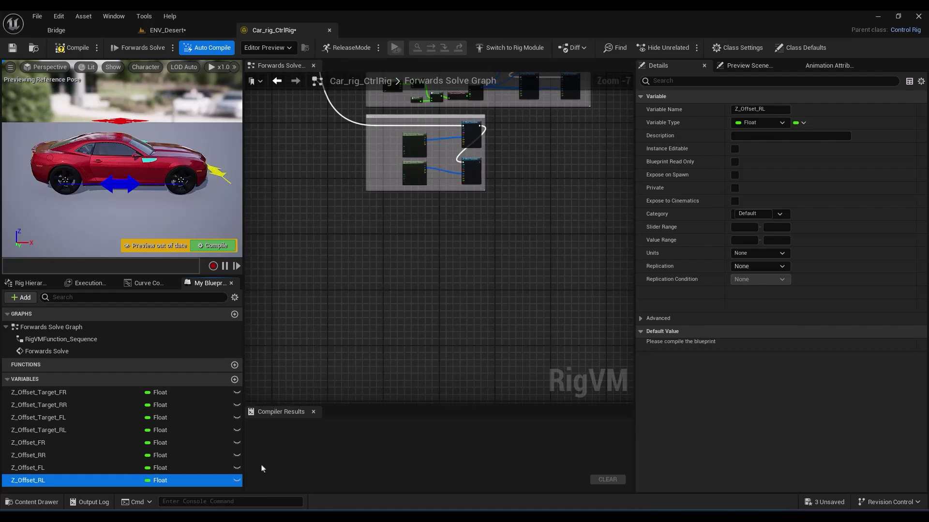
pyautogui.moveTo(276, 363); pyautogui.dragTo(288, 362, button='right')
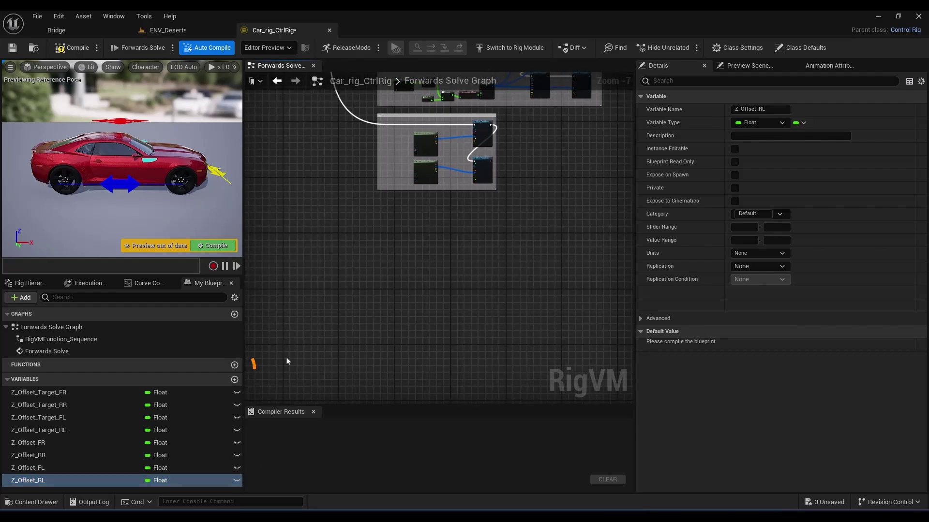
# Create a new function named Wheel_Trace_Function in the control rig
pyautogui.click(234, 365)
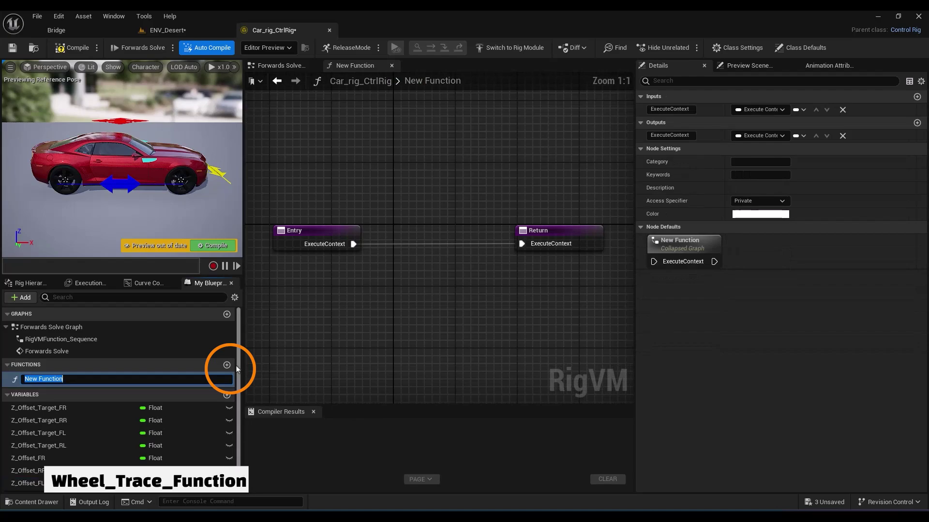
pyautogui.write('Wheel_Trace_Function')
pyautogui.press('Return')
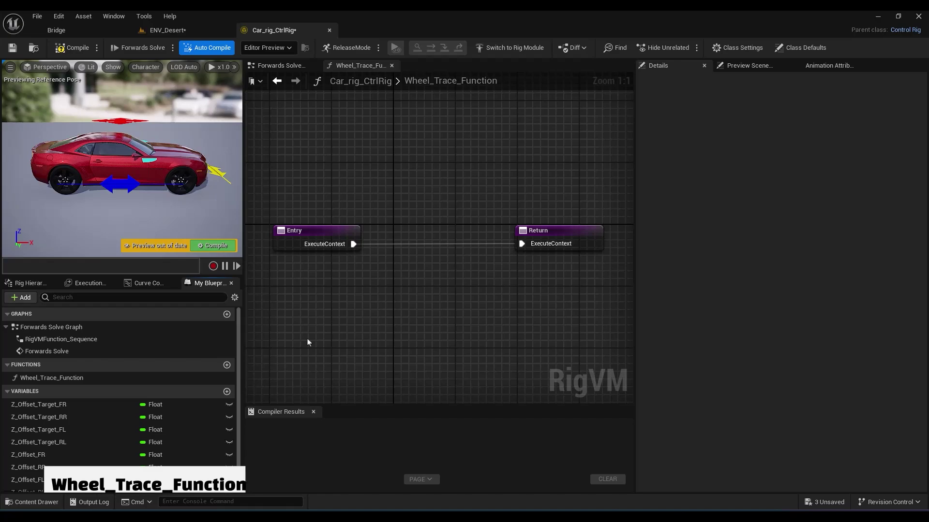
# Add an input named Wheel of type Rig Element Key to Wheel_Trace_Function
pyautogui.click(319, 235)
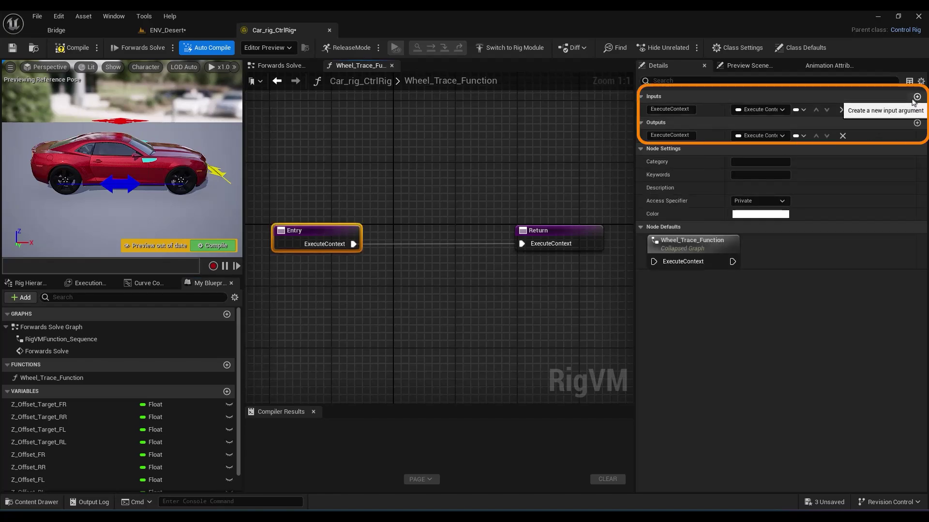
pyautogui.click(917, 97)
pyautogui.click(668, 127)
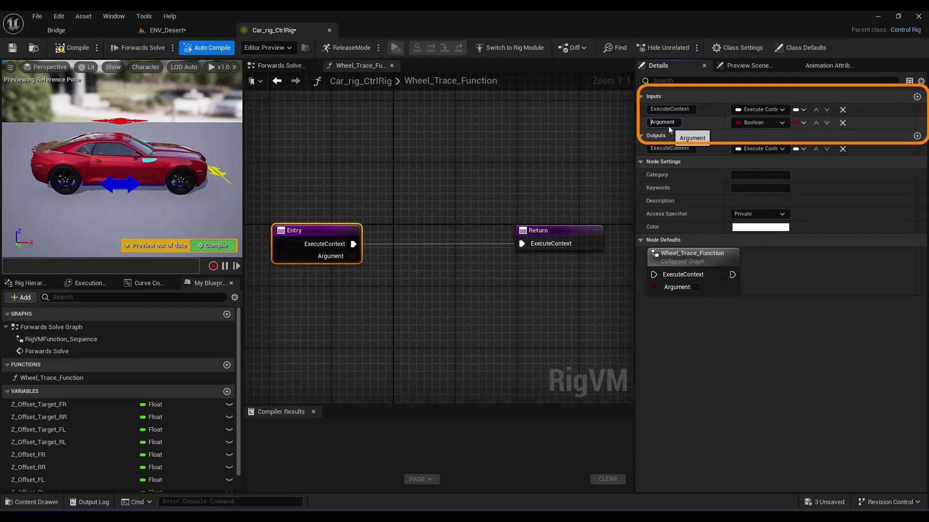
pyautogui.write('Wheel')
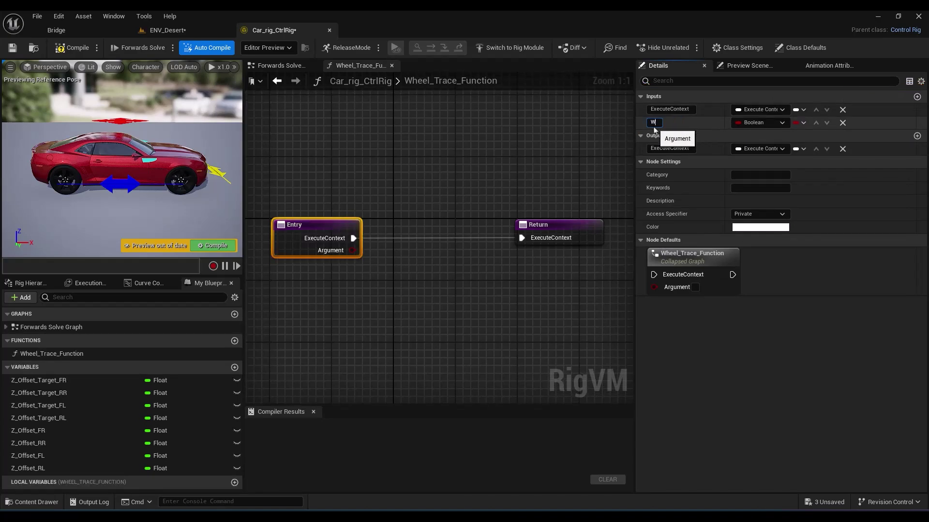
pyautogui.press('Return')
pyautogui.click(756, 123)
pyautogui.write('rig element')
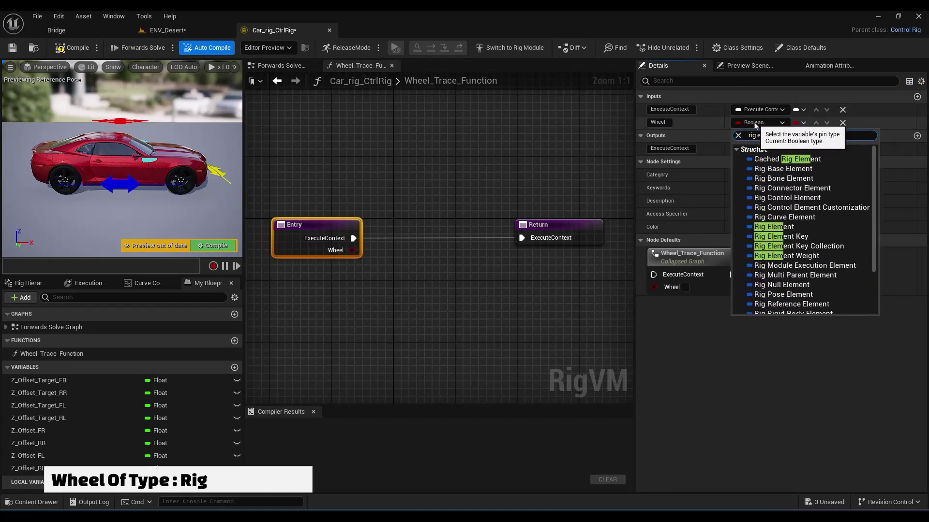
pyautogui.click(788, 239)
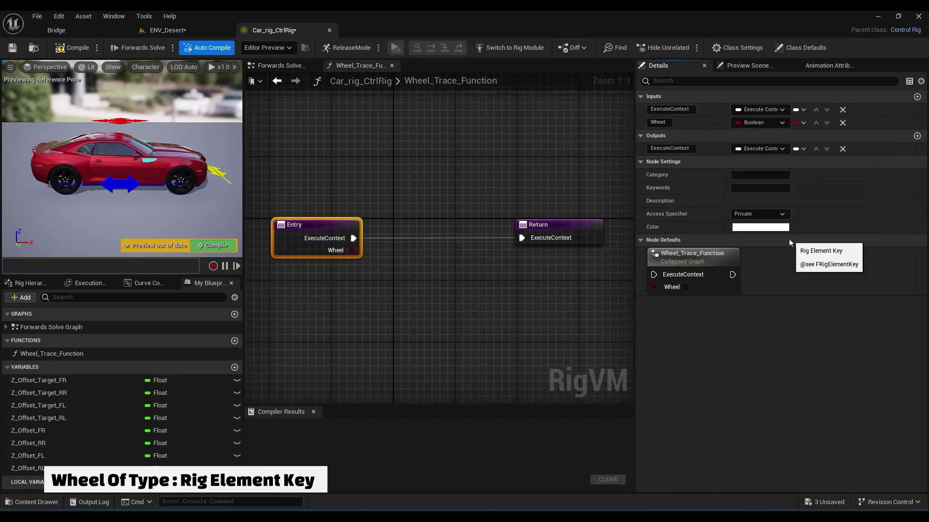
# Add an output argument of type Float to Wheel_Trace_Function
pyautogui.click(917, 136)
pyautogui.click(663, 162)
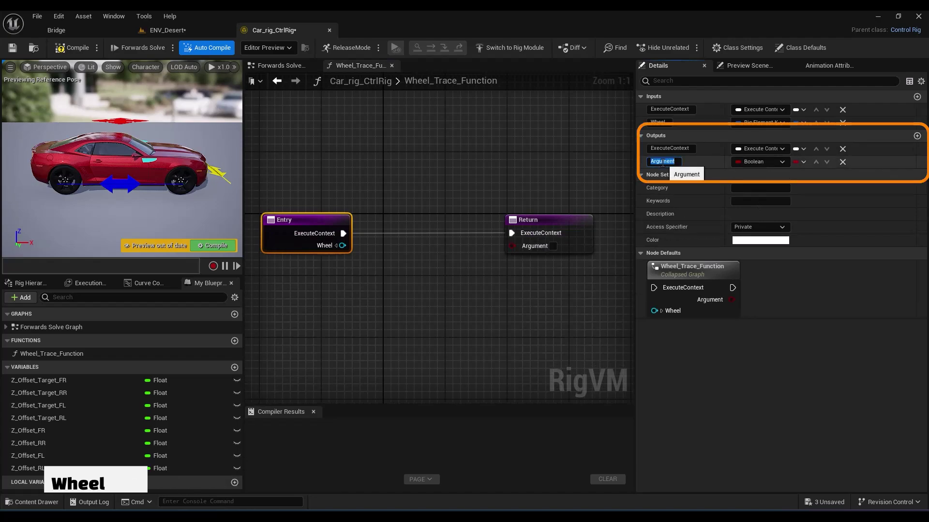
pyautogui.write('Z_Target')
pyautogui.click(760, 162)
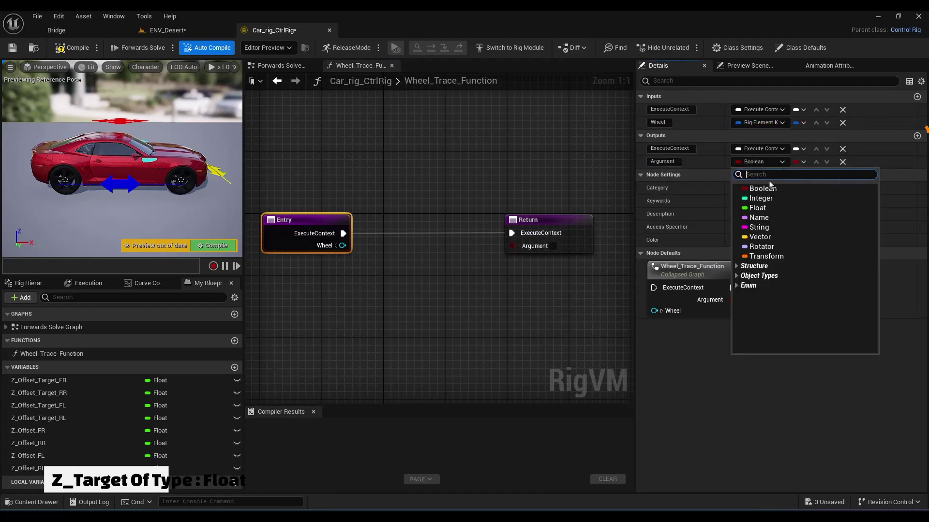
pyautogui.click(754, 209)
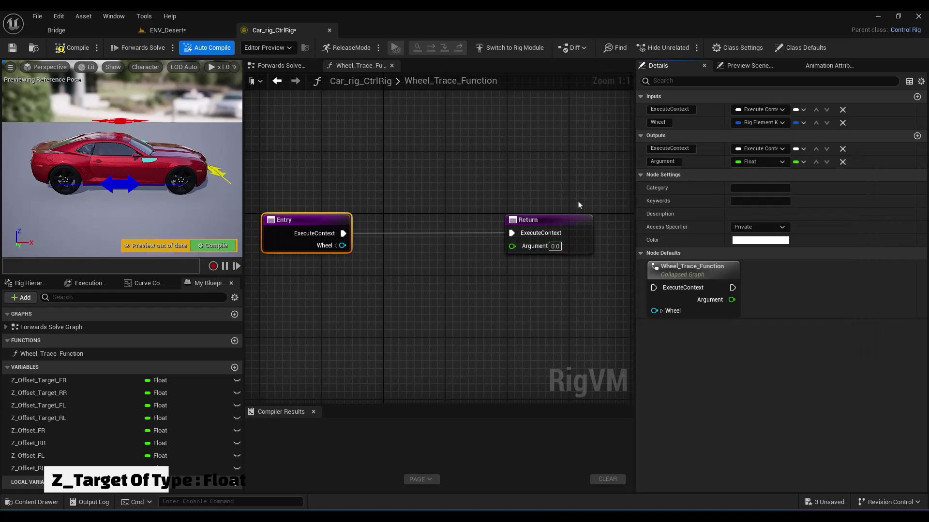
# Add a Sphere Trace By Object Types node below the Return node in the function graph
pyautogui.moveTo(579, 201); pyautogui.dragTo(576, 189, button='right')
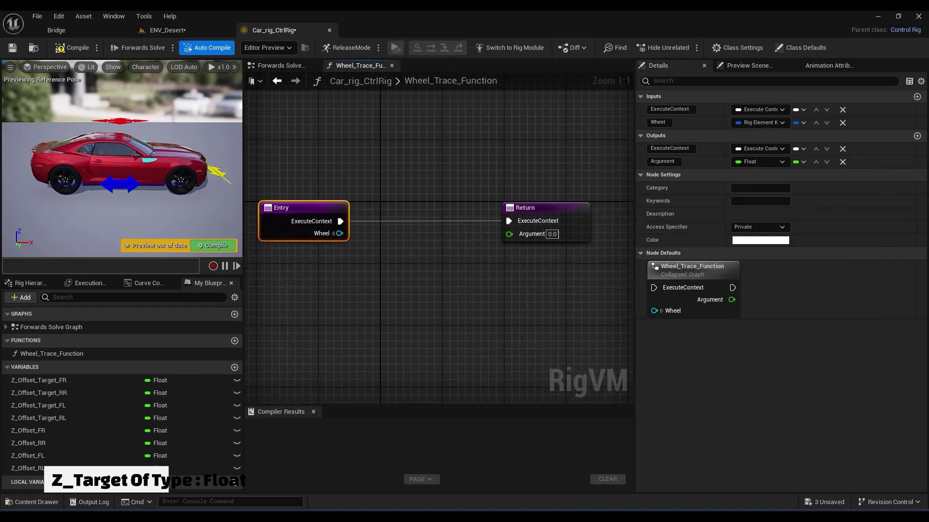
pyautogui.rightClick(503, 301)
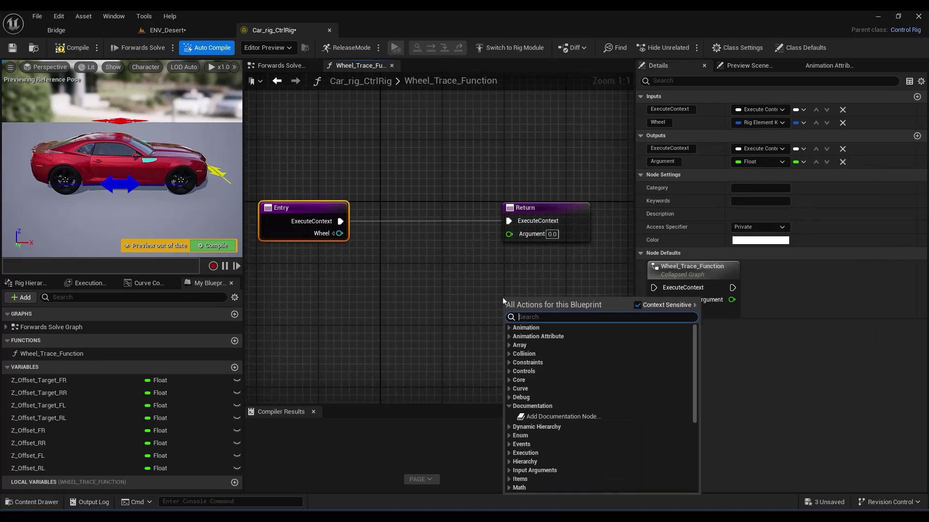
pyautogui.write('trace')
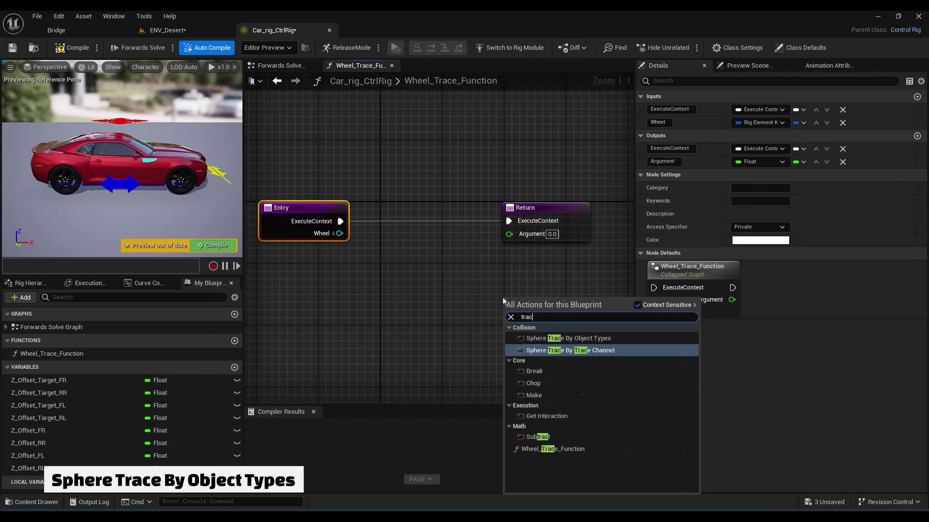
pyautogui.click(578, 338)
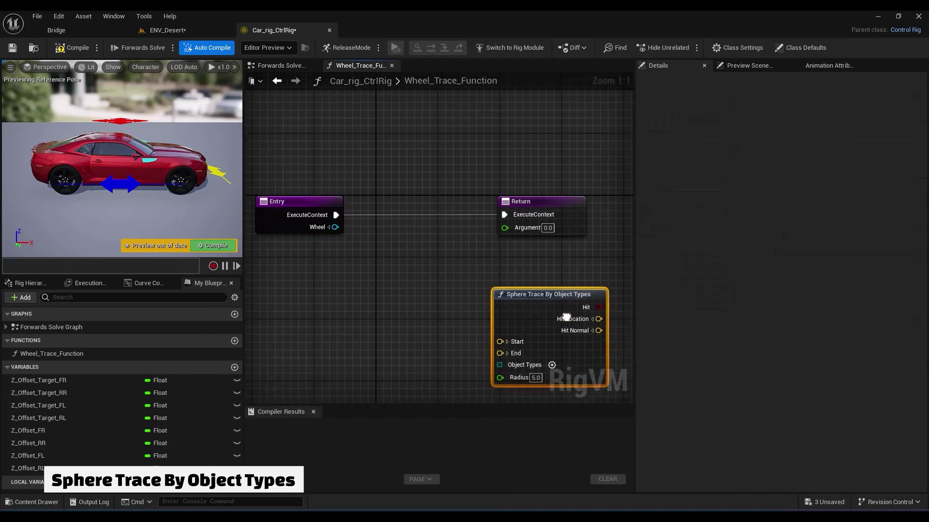
# Give the Sphere Trace node two object types, WorldStatic and WorldDynamic
pyautogui.moveTo(571, 325); pyautogui.dragTo(514, 217, button='right')
pyautogui.scroll(-1, 467, 285)
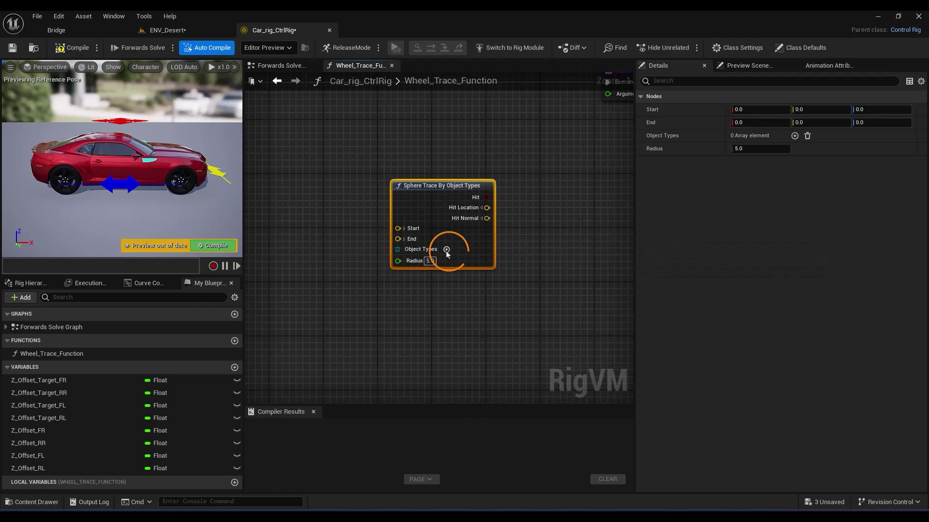
pyautogui.click(447, 249)
pyautogui.click(448, 249)
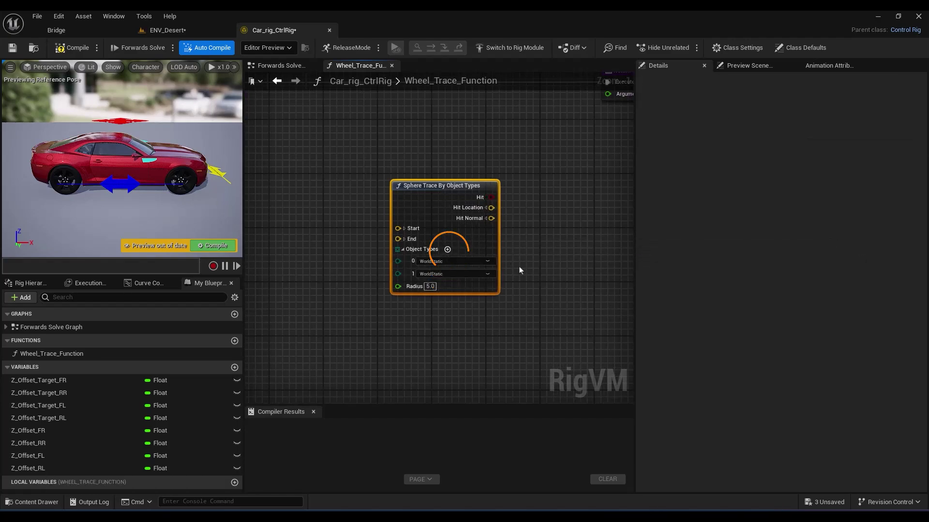
pyautogui.click(488, 274)
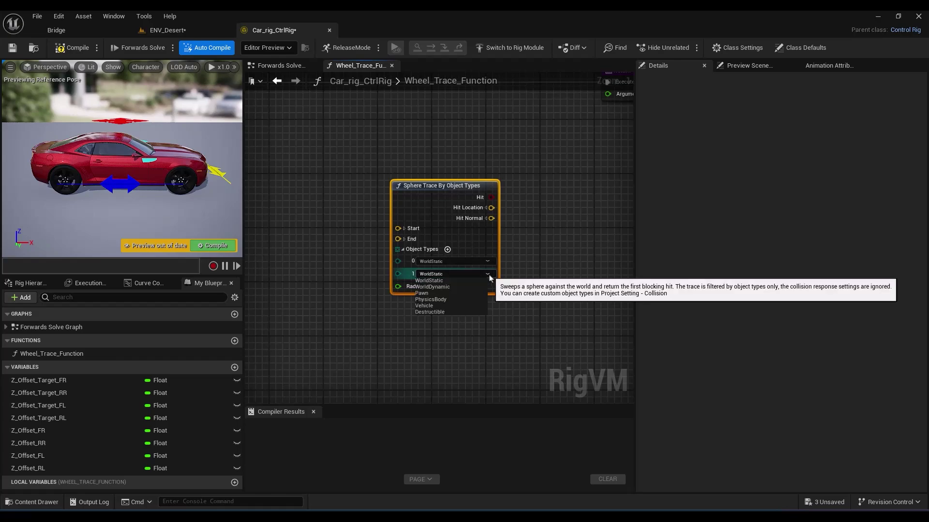
pyautogui.click(435, 288)
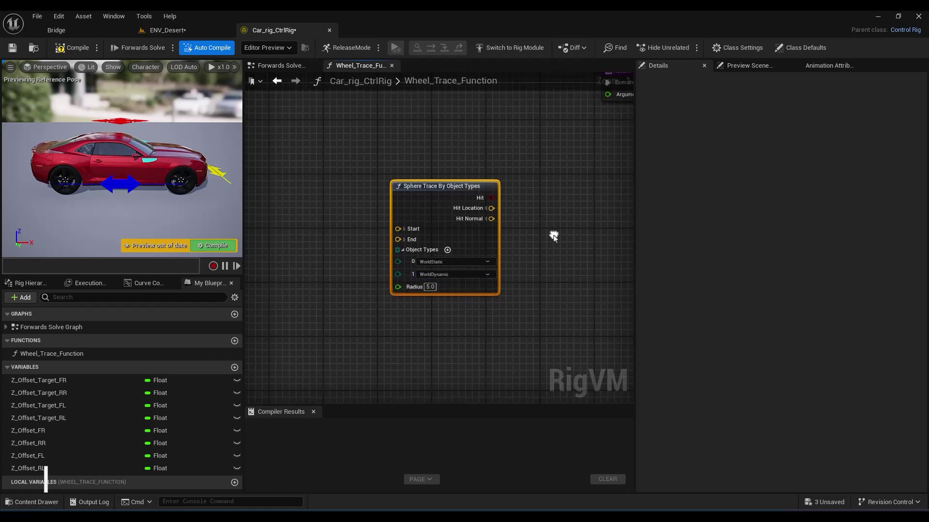
pyautogui.moveTo(553, 234); pyautogui.dragTo(567, 269, button='right')
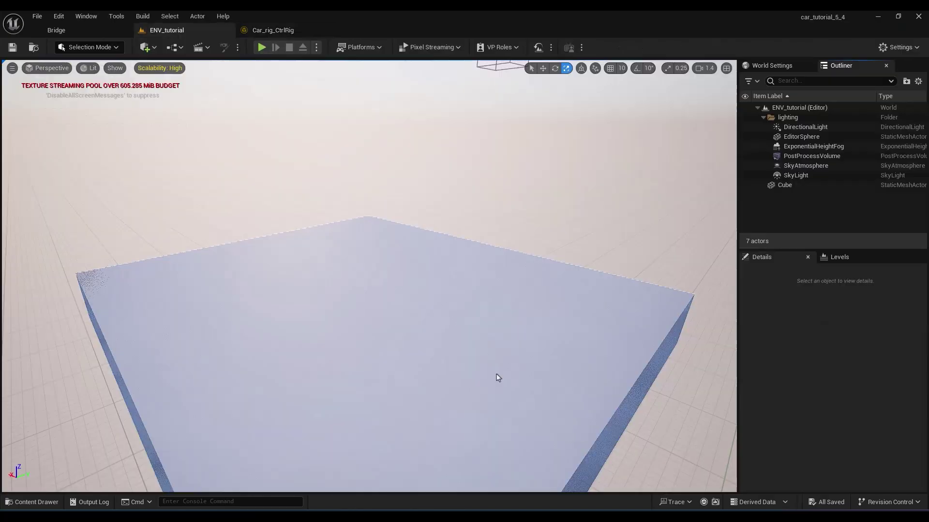
# Place the Car_rig skeletal mesh from the Riged_Car folder on the cube in the ENV_tutorial level
pyautogui.hotkey('ctrl', 'space')
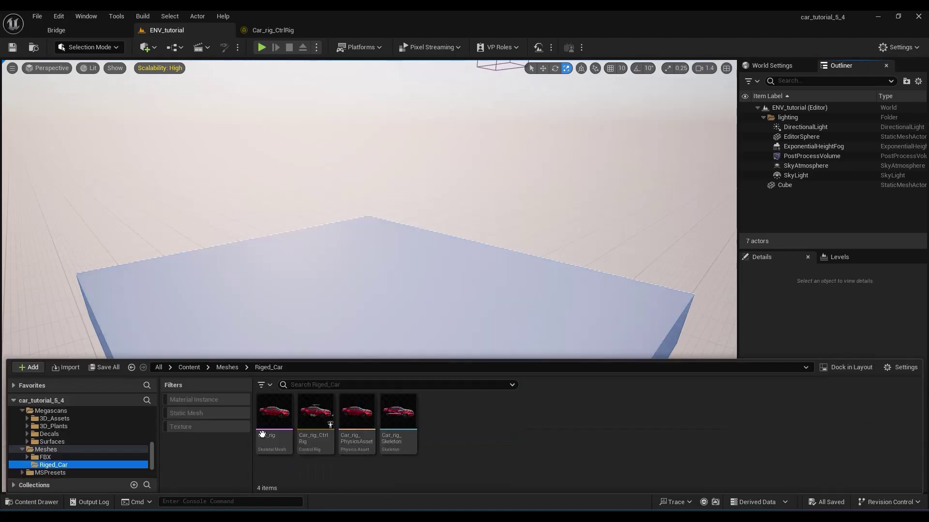
pyautogui.moveTo(294, 338); pyautogui.dragTo(373, 280)
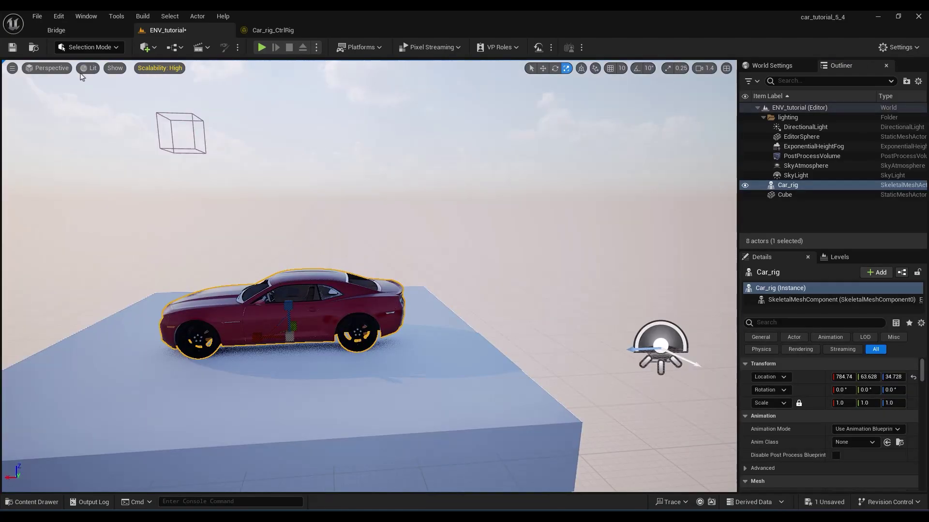
# Switch the level viewport to an orthographic view and measure the car's wheel
pyautogui.click(48, 67)
pyautogui.click(60, 134)
pyautogui.scroll(6, 435, 290)
pyautogui.moveTo(476, 289); pyautogui.dragTo(446, 293, button='middle')
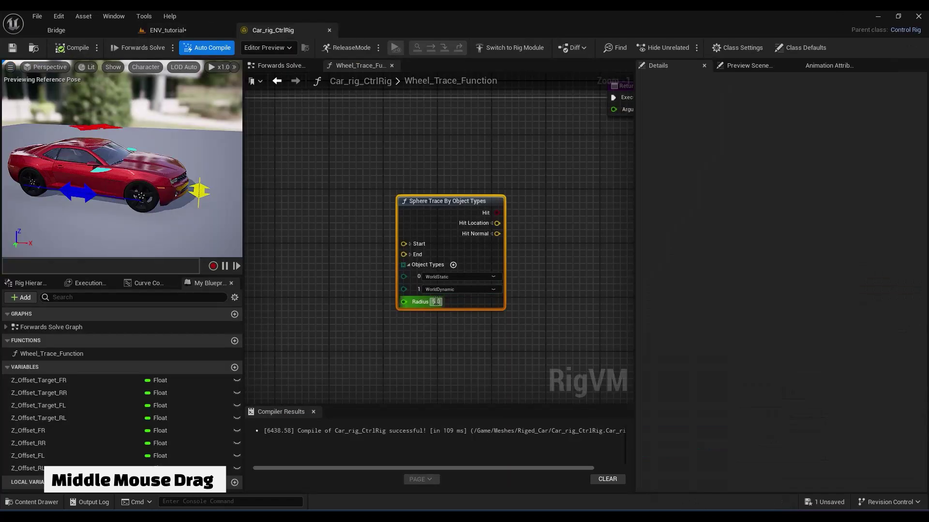
# Set the radius of the Sphere Trace By Object Types node to 76
pyautogui.click(436, 302)
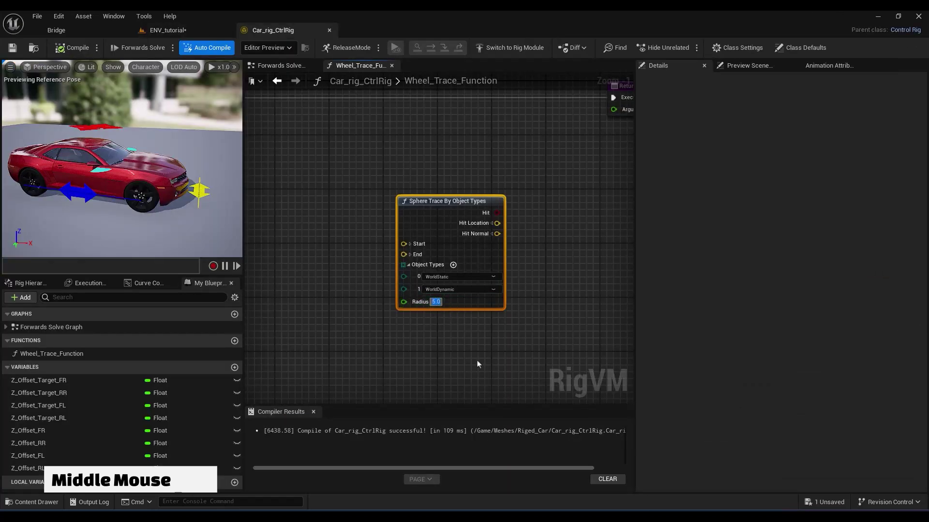
pyautogui.write('76')
pyautogui.press('Return')
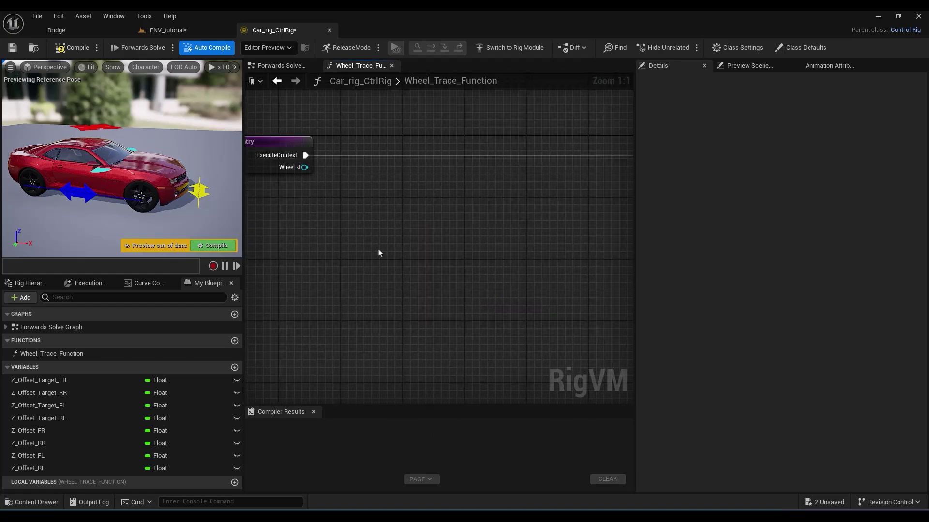
# Add a Get Transform node and connect the function's Wheel input to its Item
pyautogui.rightClick(373, 218)
pyautogui.write('get trans')
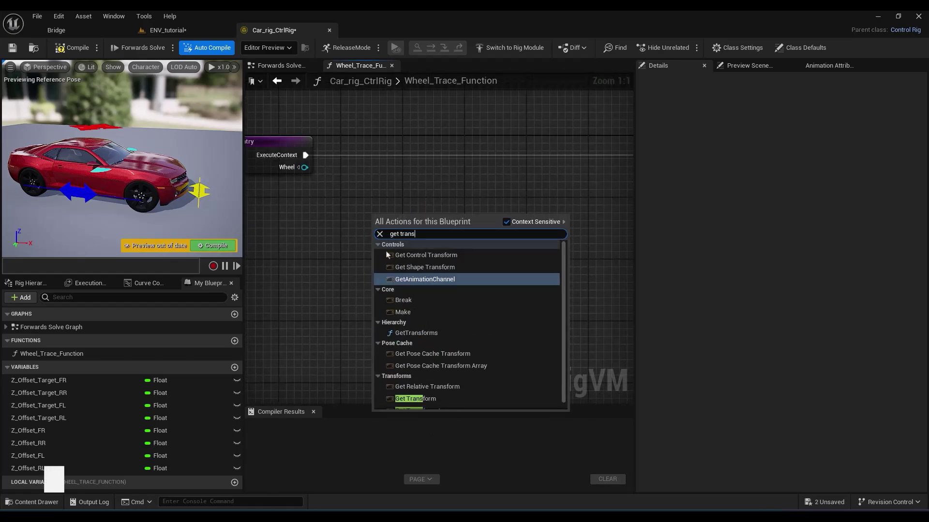
pyautogui.click(411, 400)
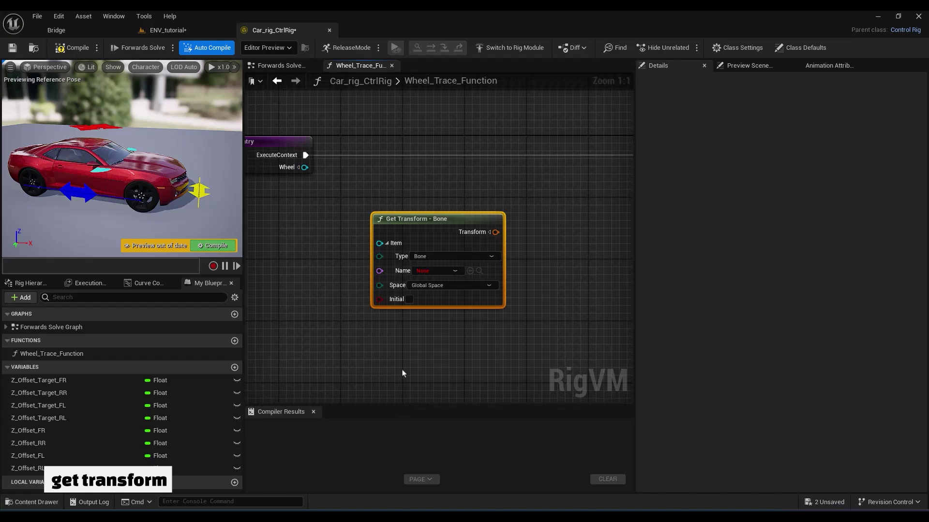
pyautogui.moveTo(305, 167); pyautogui.dragTo(379, 244)
# Add a Get Bone node for the Root bone below the wheel's Get Transform node
pyautogui.moveTo(369, 343); pyautogui.dragTo(352, 270, button='right')
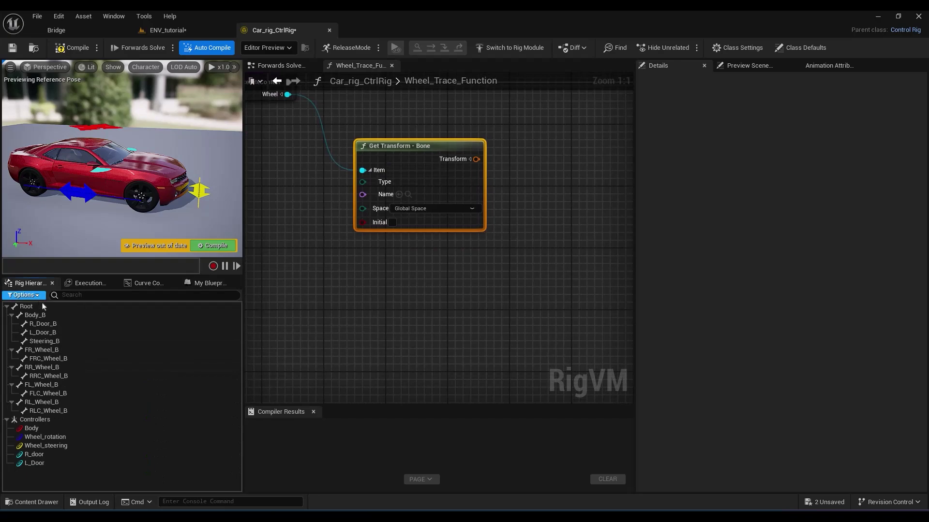
pyautogui.moveTo(44, 306); pyautogui.dragTo(386, 297)
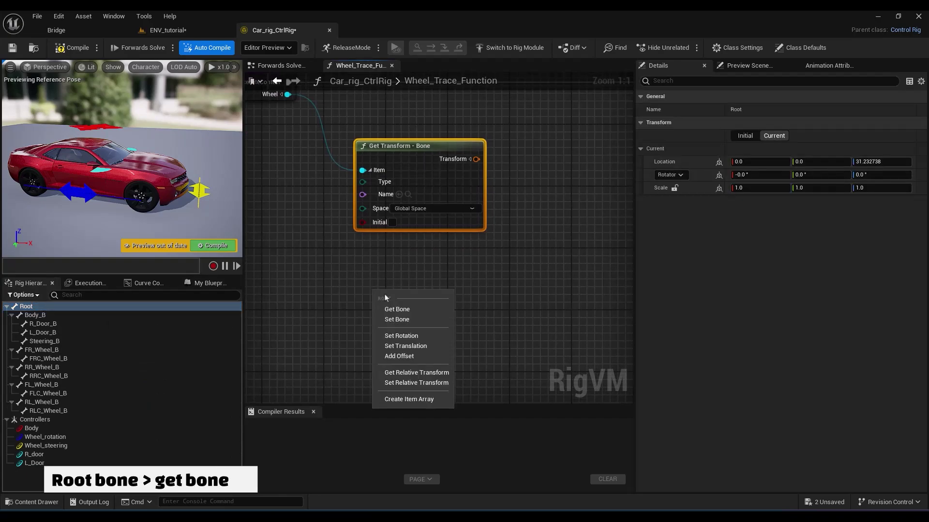
pyautogui.click(408, 309)
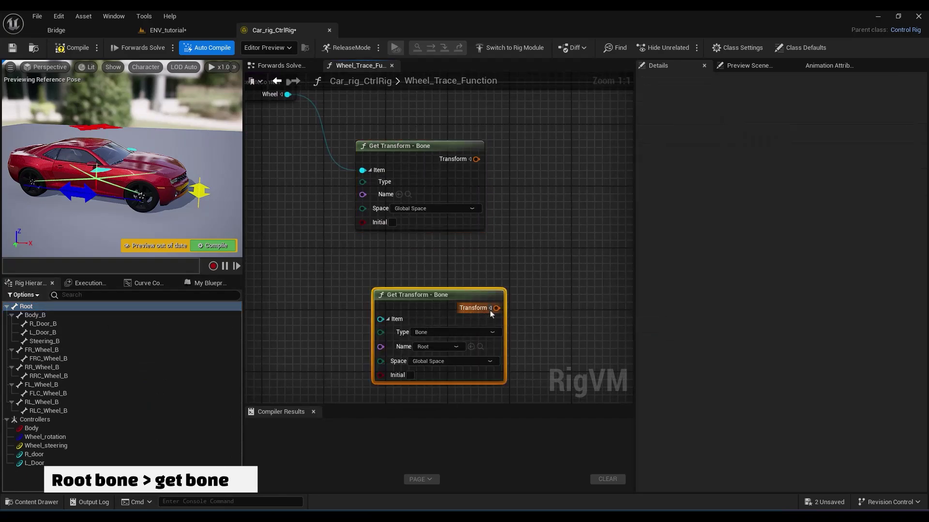
# Expand the wheel's Transform output and feed its Translation into a new math Add node
pyautogui.click(469, 159)
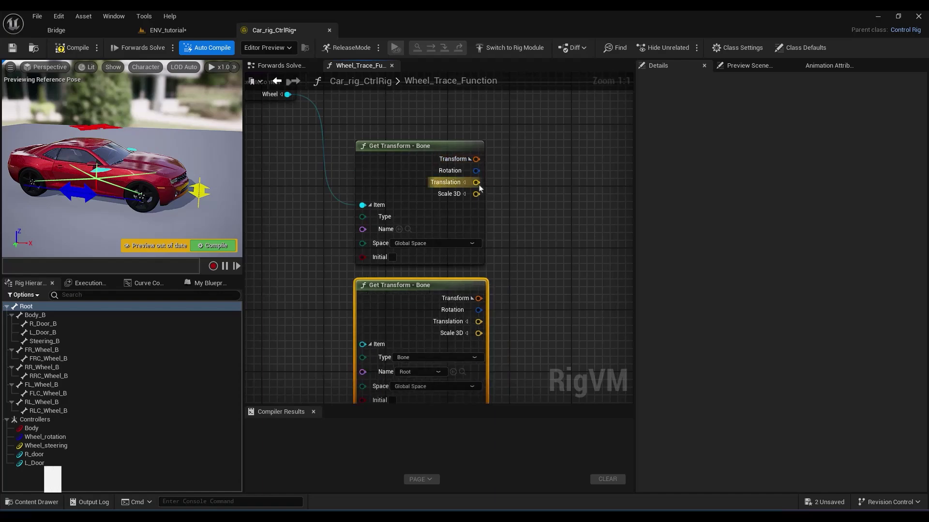
pyautogui.moveTo(476, 182); pyautogui.dragTo(561, 203)
pyautogui.write('add')
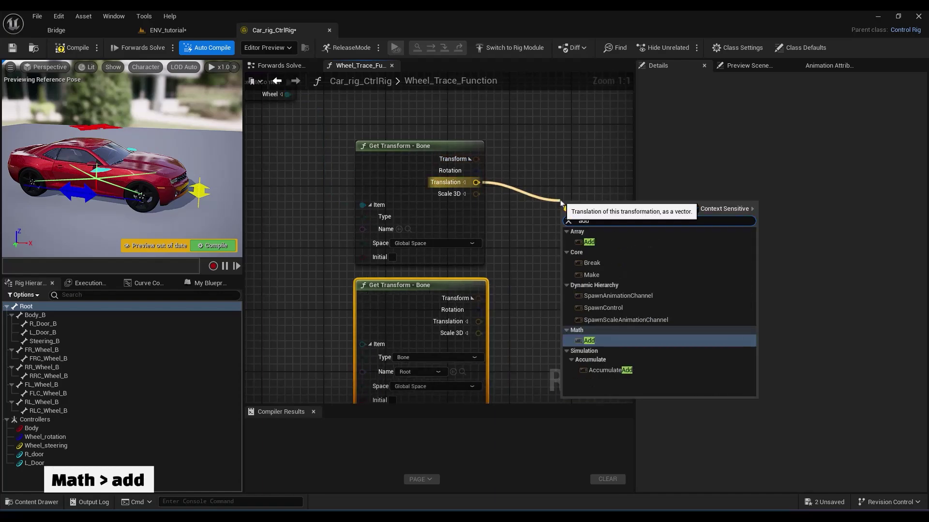
pyautogui.click(588, 341)
# Feed the Root bone's Translation into a new Subtract node
pyautogui.moveTo(434, 272); pyautogui.dragTo(496, 279)
pyautogui.write('subtrac')
pyautogui.click(529, 320)
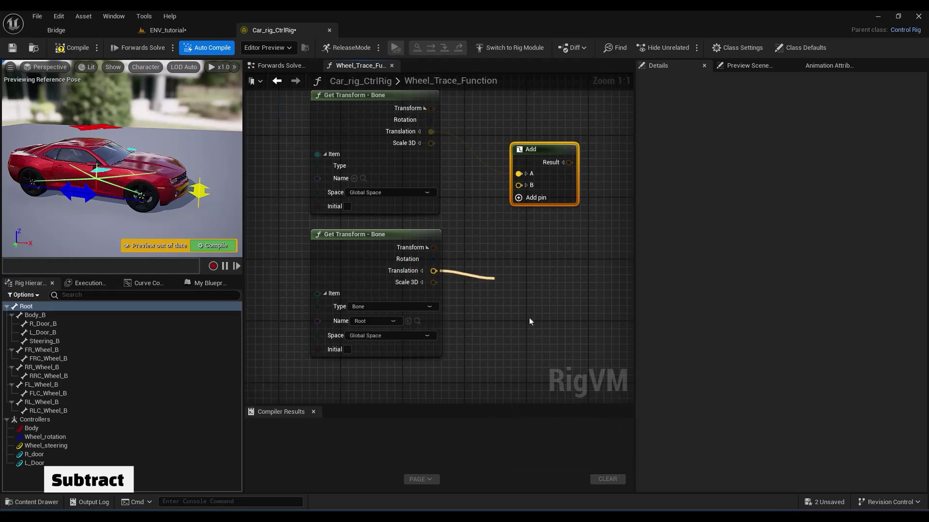
# Expand the Add node's A and B vectors into X, Y and Z and move the node higher, level with the wheel's Get Transform
pyautogui.click(526, 174)
pyautogui.click(527, 220)
pyautogui.moveTo(539, 171); pyautogui.dragTo(538, 123)
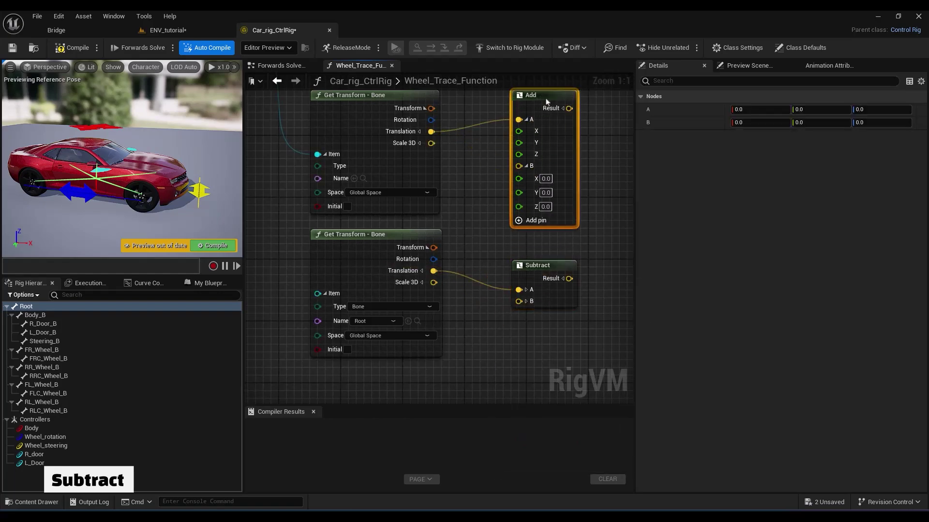
# Expand the Subtract node's A and B vectors and both Get Transform nodes' Translations, moving the Root bone's node lower to make room
pyautogui.click(527, 289)
pyautogui.click(526, 336)
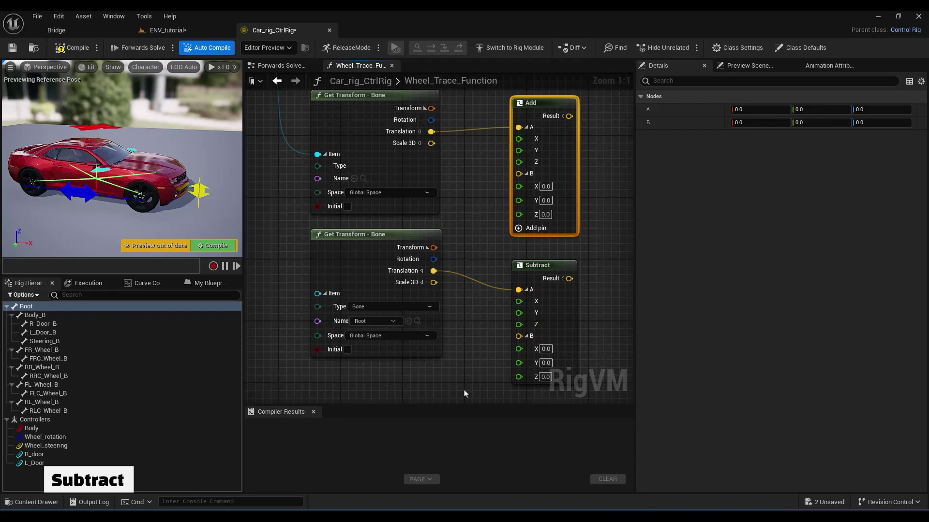
pyautogui.click(419, 132)
pyautogui.moveTo(420, 236); pyautogui.dragTo(414, 271)
pyautogui.click(421, 302)
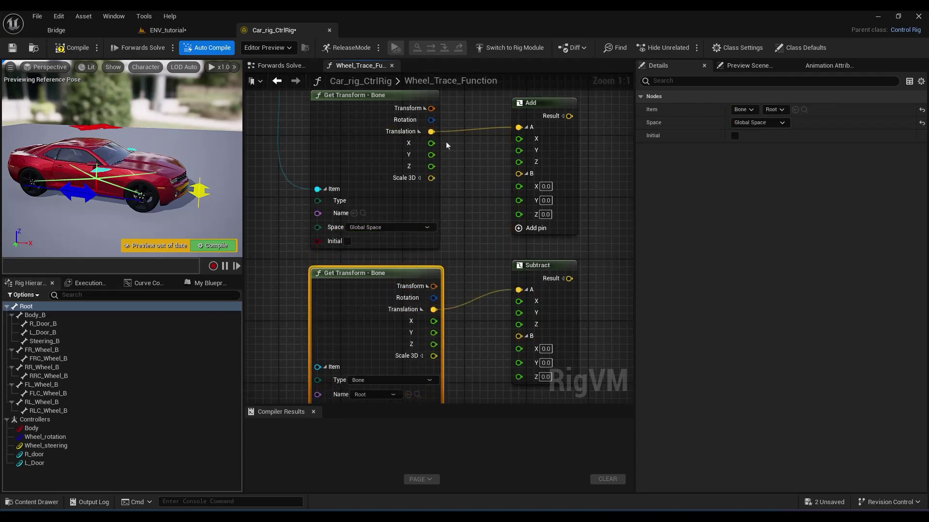
# Wire the wheel's Translation X and Y and the Root's Translation Z into Add's and Subtract's A vectors, with B Z set to 30.0 on both
pyautogui.moveTo(431, 144); pyautogui.dragTo(518, 139)
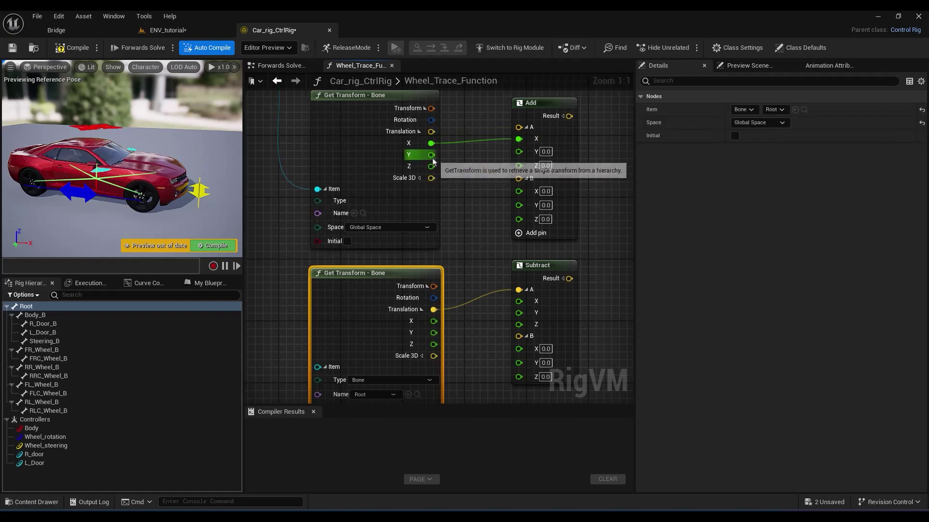
pyautogui.moveTo(431, 155); pyautogui.dragTo(520, 156)
pyautogui.moveTo(464, 162); pyautogui.dragTo(454, 135, button='right')
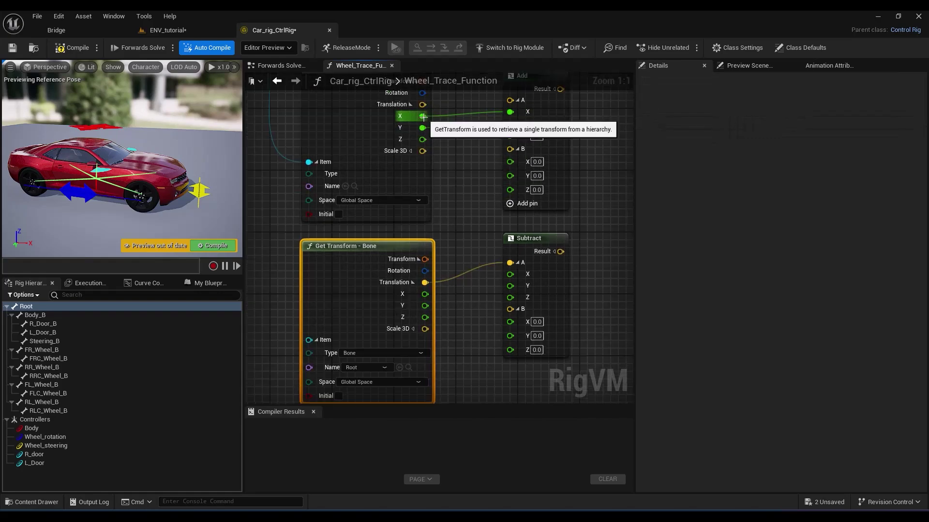
pyautogui.moveTo(422, 116); pyautogui.dragTo(510, 277)
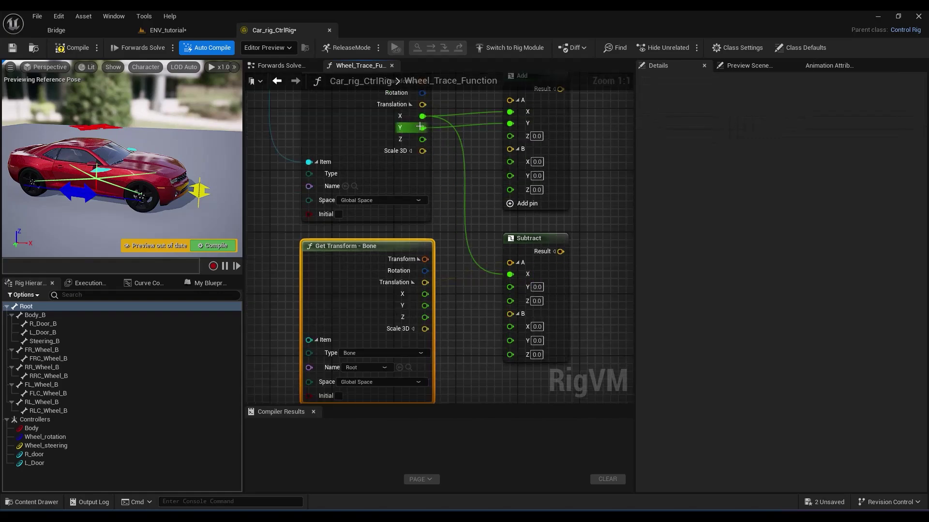
pyautogui.moveTo(420, 128); pyautogui.dragTo(511, 288)
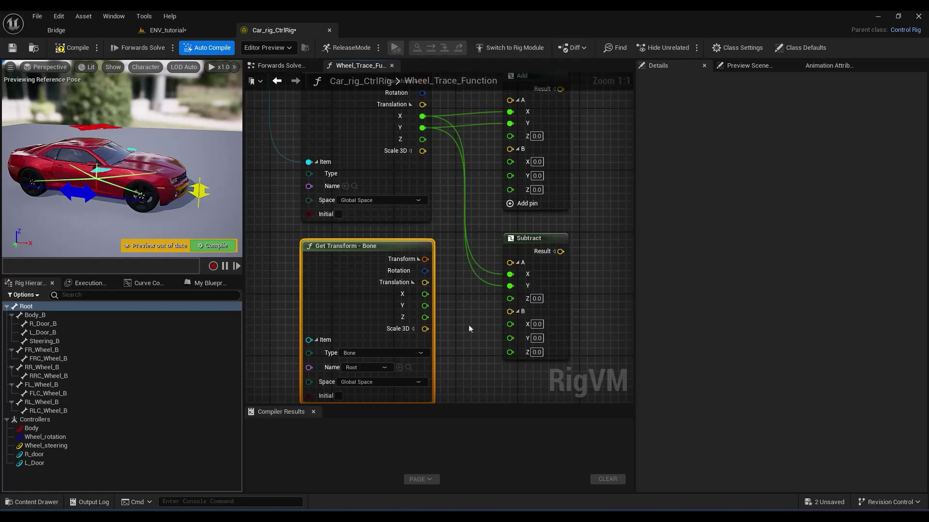
pyautogui.moveTo(426, 318); pyautogui.dragTo(510, 136)
pyautogui.moveTo(428, 320); pyautogui.dragTo(510, 299)
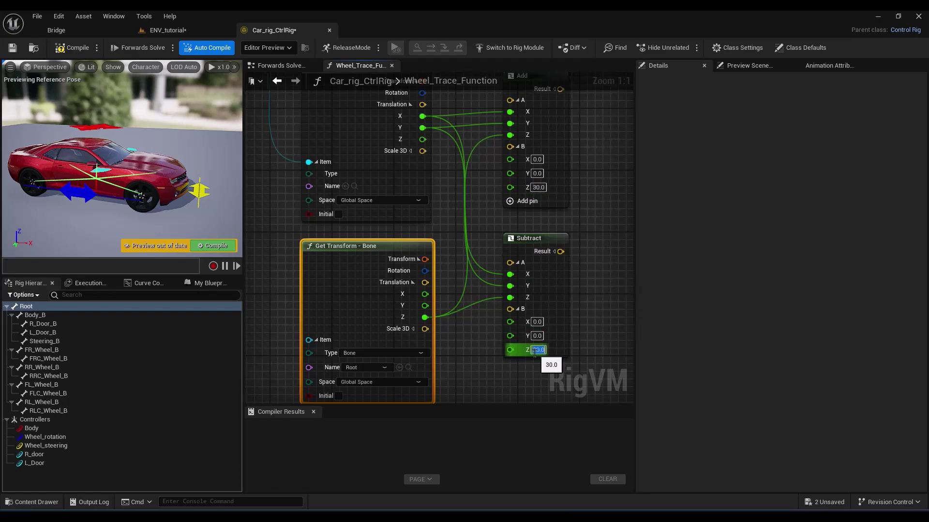
# Move the Sphere Trace By Object Types node closer and feed it the Add result as Start and the Subtract result as End
pyautogui.moveTo(565, 344)
pyautogui.mouseDown(button='right')
pyautogui.moveTo(535, 358)
pyautogui.moveTo(532, 339)
pyautogui.moveTo(553, 327)
pyautogui.moveTo(373, 331)
pyautogui.mouseUp(button='right')
pyautogui.scroll(-1, 373, 332)
pyautogui.scroll(-1, 373, 332)
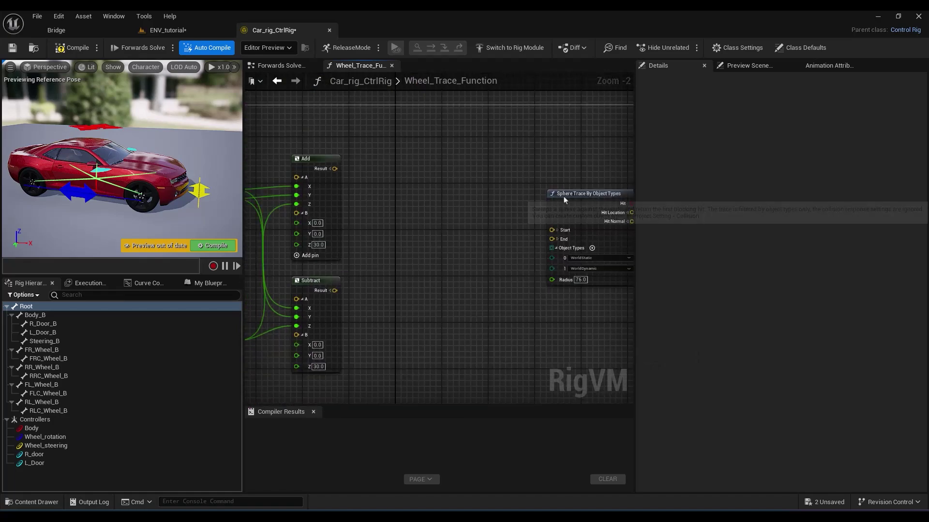
pyautogui.moveTo(567, 199); pyautogui.dragTo(497, 198)
pyautogui.moveTo(341, 172); pyautogui.dragTo(482, 230)
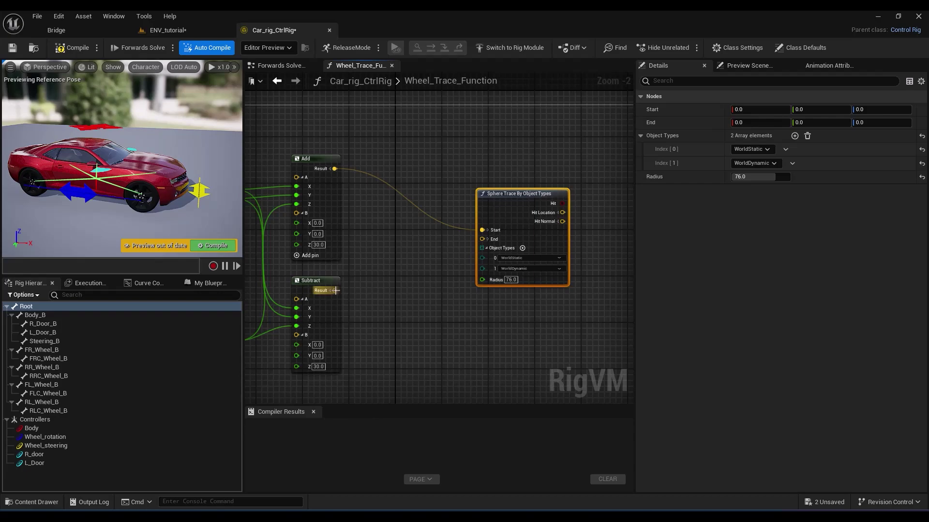
pyautogui.moveTo(335, 290)
pyautogui.mouseDown()
pyautogui.moveTo(467, 259)
pyautogui.moveTo(482, 239)
pyautogui.mouseUp()
# Expand the sphere trace's Hit Location and connect its Z to Z_Target on the Return node
pyautogui.moveTo(585, 279); pyautogui.dragTo(361, 295, button='right')
pyautogui.click(333, 231)
pyautogui.moveTo(338, 257); pyautogui.dragTo(484, 132)
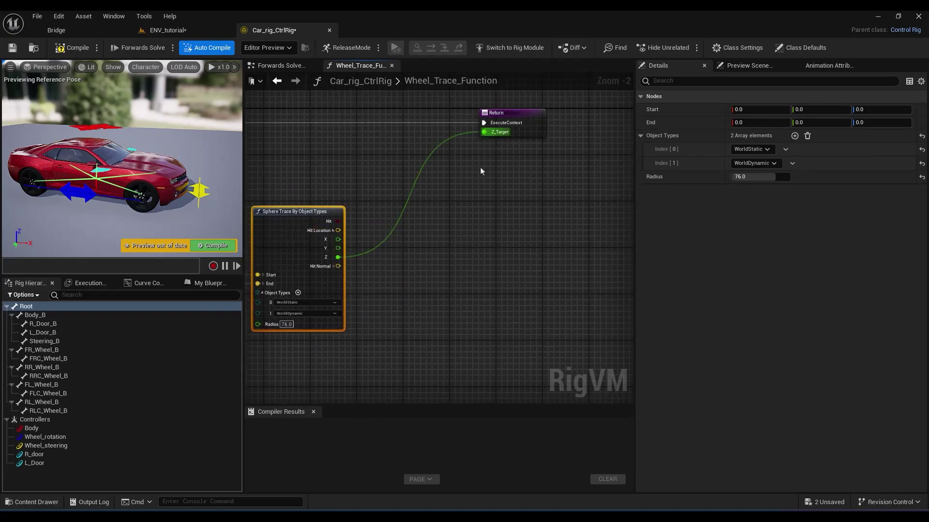
# Return to the Forwards Solve Graph and place a Wheel_Trace_Function node in the empty area below the existing node groups
pyautogui.click(281, 66)
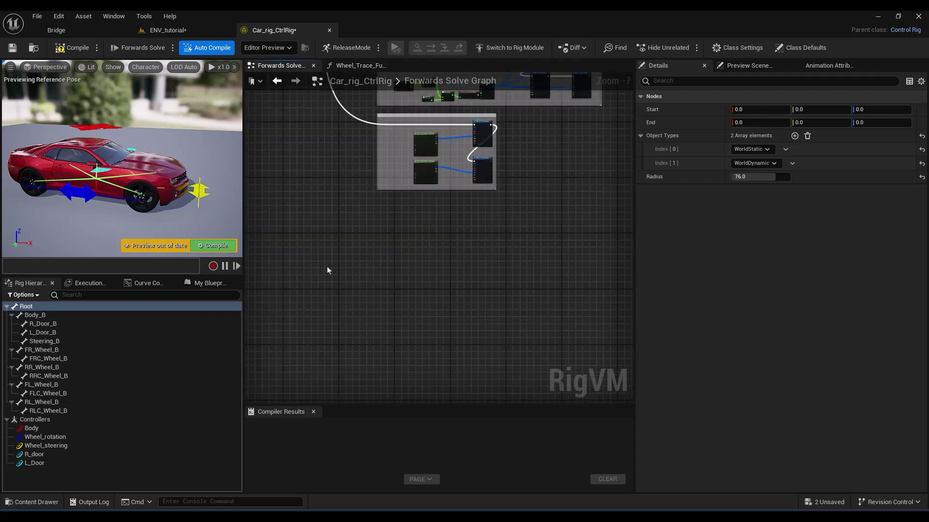
pyautogui.click(218, 286)
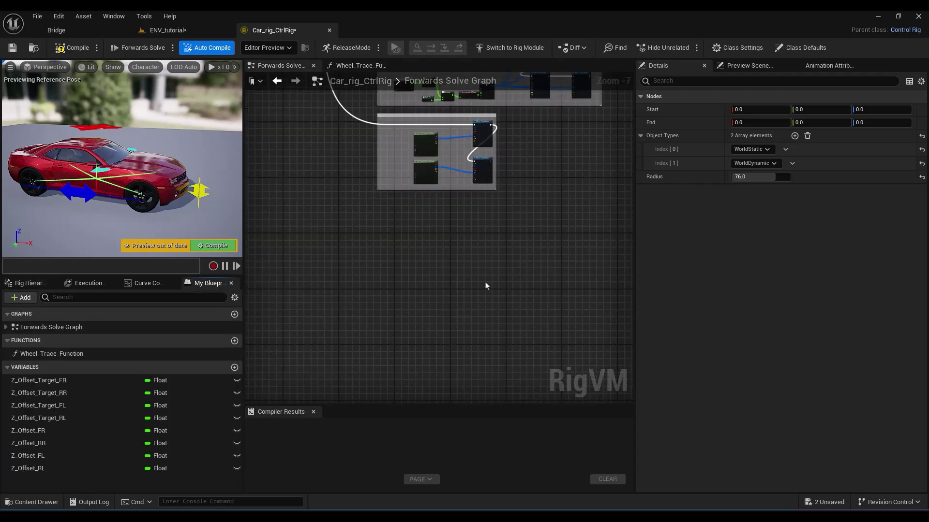
pyautogui.moveTo(485, 283); pyautogui.dragTo(430, 289, button='right')
pyautogui.scroll(2, 401, 284)
pyautogui.moveTo(81, 358); pyautogui.dragTo(344, 261)
pyautogui.scroll(1, 348, 289)
pyautogui.scroll(4, 349, 291)
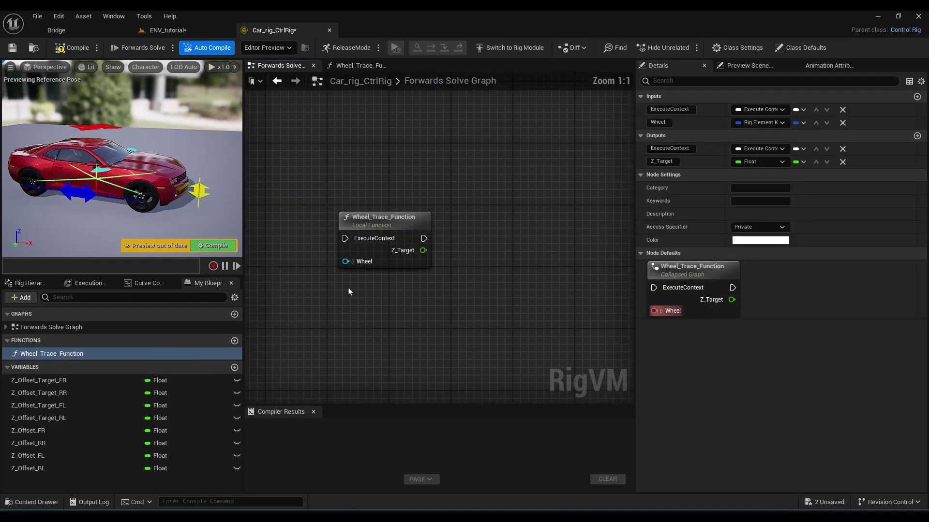
# Set the Wheel_Trace_Function node's Wheel input to type Bone and name FR_Wheel_B
pyautogui.click(354, 262)
pyautogui.click(397, 276)
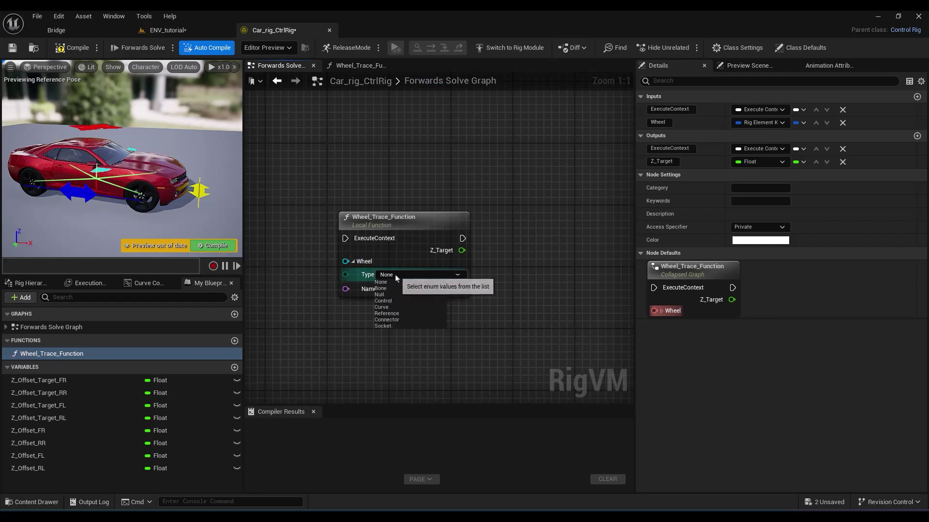
pyautogui.click(392, 290)
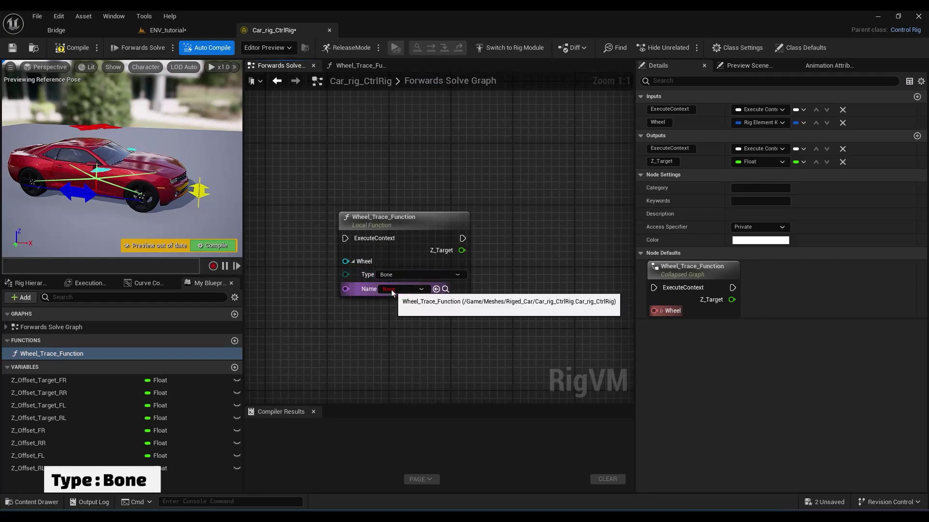
pyautogui.click(393, 290)
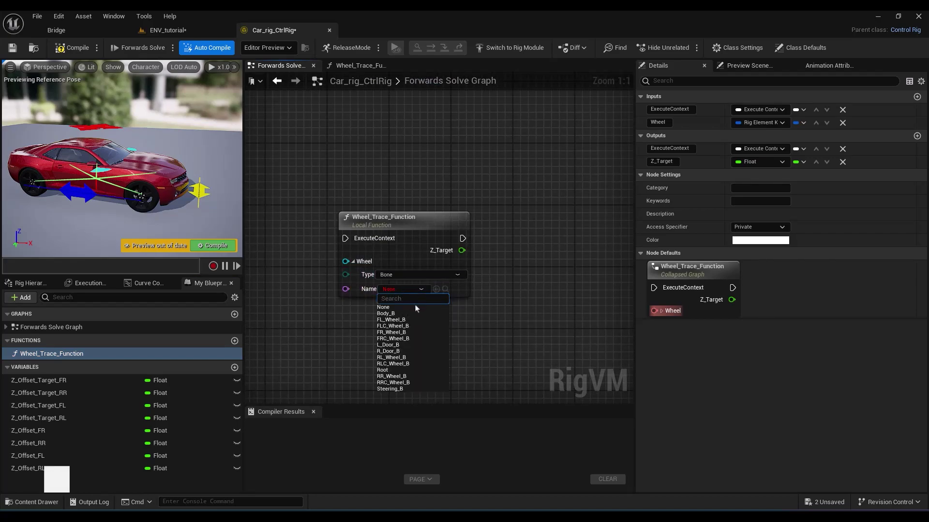
pyautogui.click(409, 333)
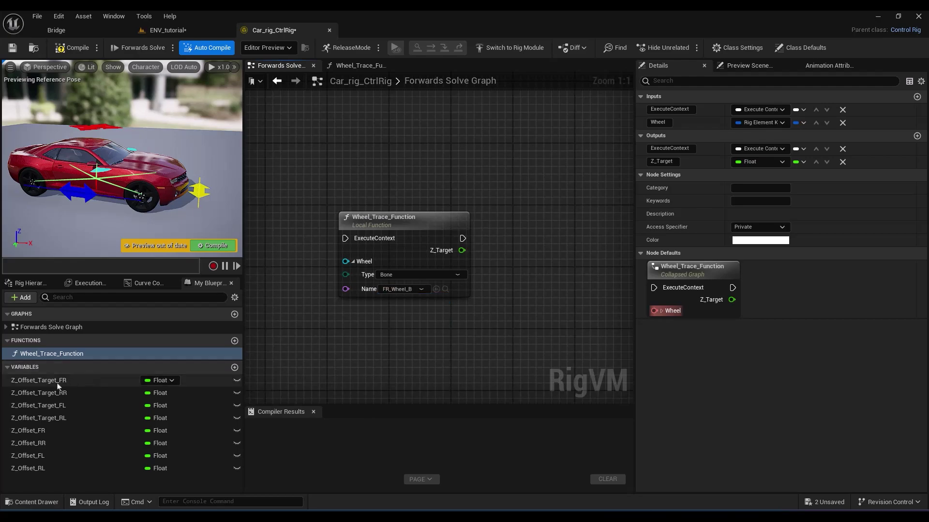
# Add a Set Z_Offset_Target_FR node beside the trace function, connect Z_Target and execution to it, and align the two nodes
pyautogui.moveTo(58, 382); pyautogui.dragTo(515, 217)
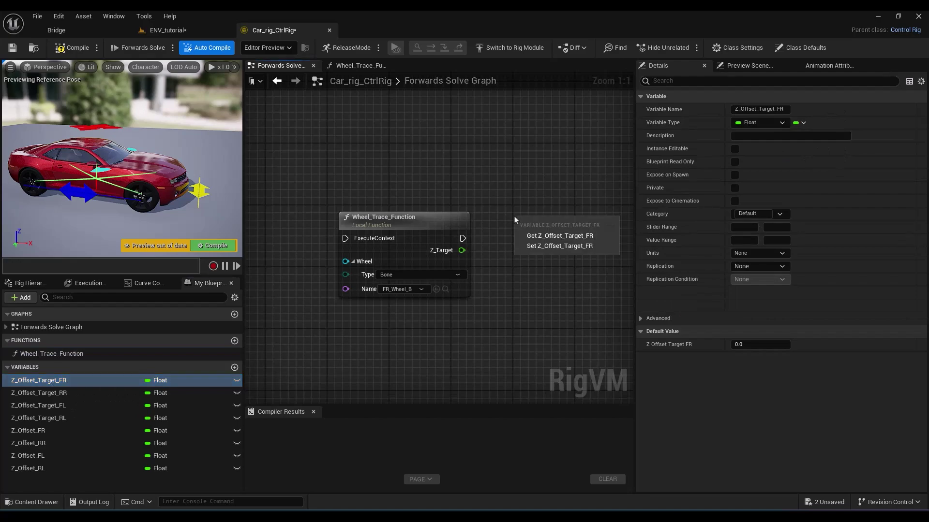
pyautogui.click(536, 247)
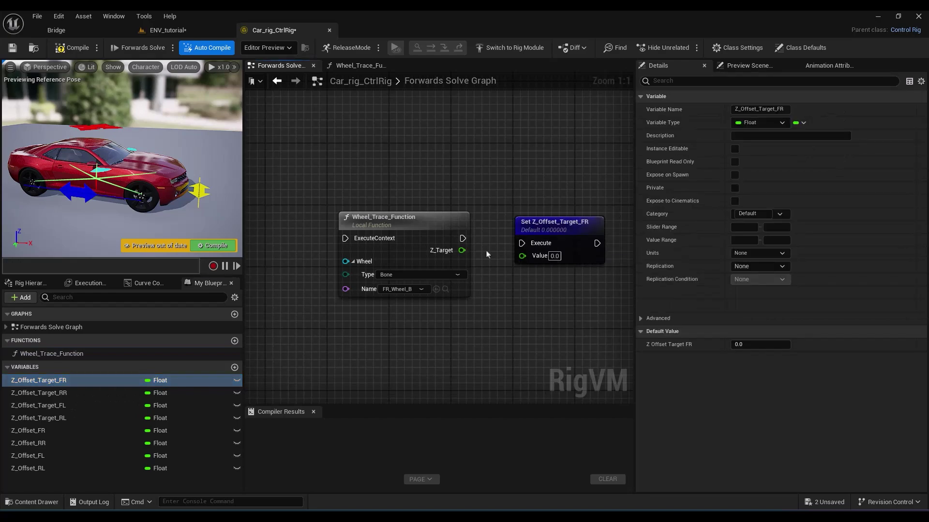
pyautogui.moveTo(463, 250); pyautogui.dragTo(523, 261)
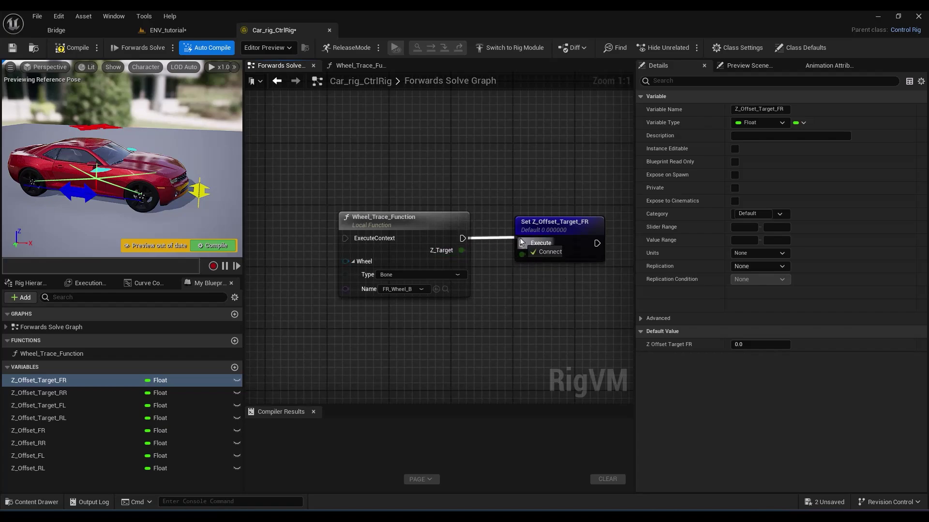
pyautogui.click(538, 227)
pyautogui.moveTo(538, 227); pyautogui.dragTo(534, 224)
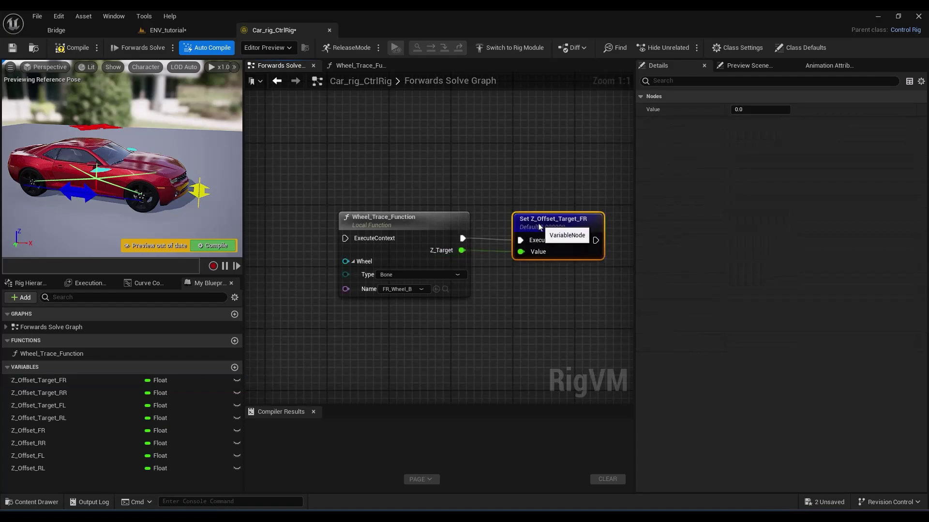
# Copy the Wheel_Trace_Function node and paste three duplicates for the remaining wheels
pyautogui.moveTo(505, 331); pyautogui.dragTo(435, 313, button='right')
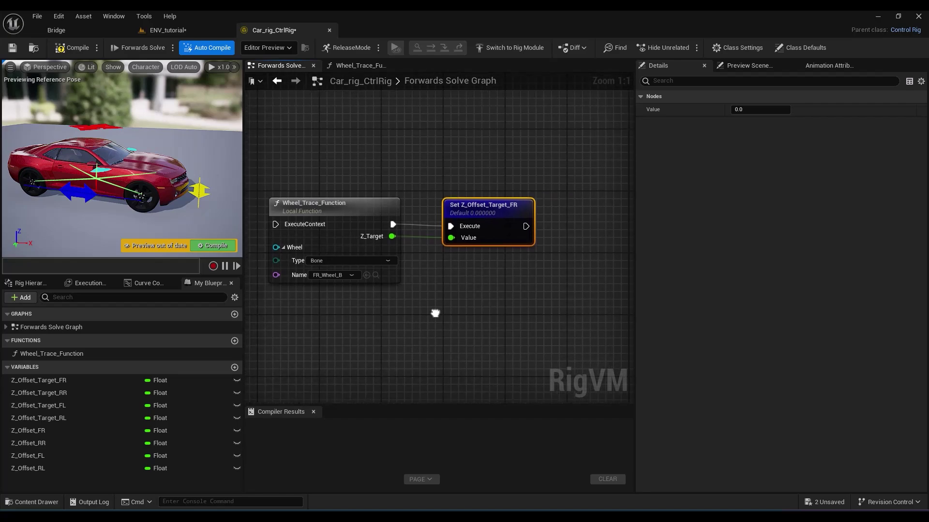
pyautogui.click(354, 223)
pyautogui.scroll(-5, 469, 312)
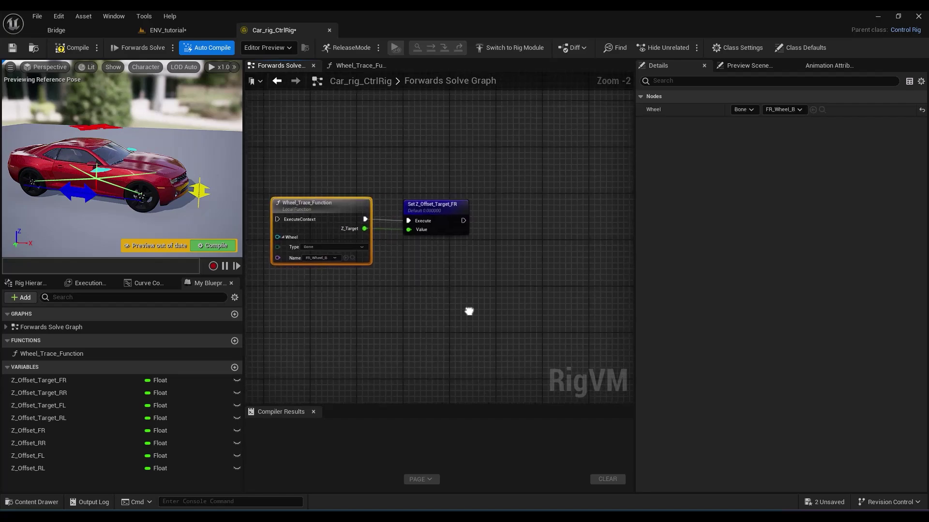
pyautogui.hotkey('ctrl', 'v')
pyautogui.hotkey('ctrl', 'v')
pyautogui.hotkey('ctrl', 'v')
# Set the wheel bones of the three duplicated trace functions to RR_Wheel_B, FL_Wheel_B and RL_Wheel_B
pyautogui.scroll(4, 574, 249)
pyautogui.moveTo(575, 249); pyautogui.dragTo(493, 251, button='right')
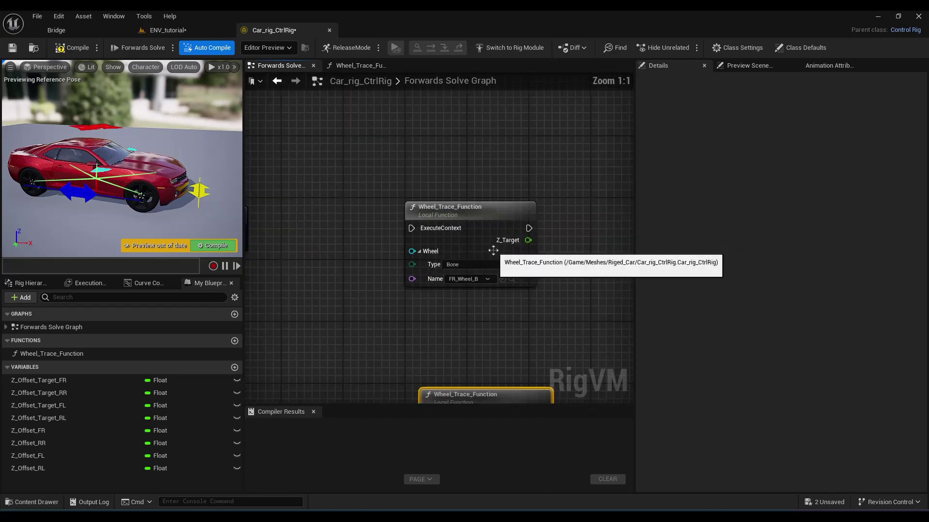
pyautogui.click(475, 279)
pyautogui.click(466, 350)
pyautogui.moveTo(337, 355); pyautogui.dragTo(199, 215, button='right')
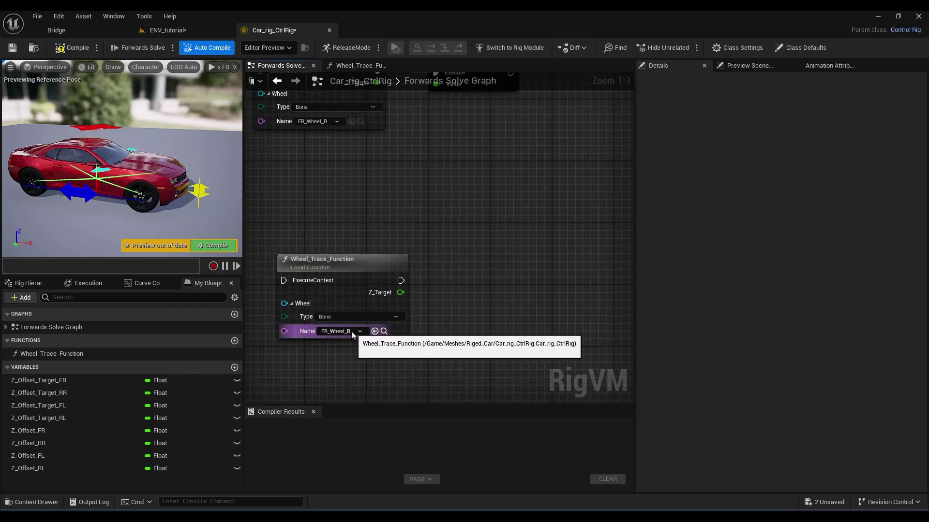
pyautogui.moveTo(358, 328); pyautogui.dragTo(493, 302, button='right')
pyautogui.click(472, 301)
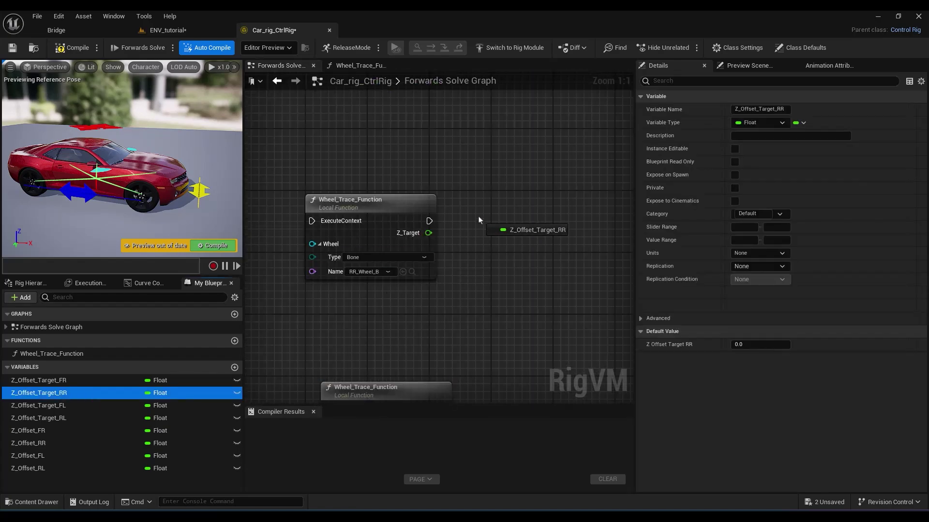
# Add a Set Z_Offset_Target_RR node and connect the RR_Wheel_B trace function's Z_Target and execution to it
pyautogui.moveTo(478, 221); pyautogui.dragTo(478, 216)
pyautogui.click(492, 246)
pyautogui.moveTo(428, 233); pyautogui.dragTo(485, 255)
pyautogui.moveTo(429, 221); pyautogui.dragTo(487, 244)
pyautogui.moveTo(504, 225); pyautogui.dragTo(510, 201)
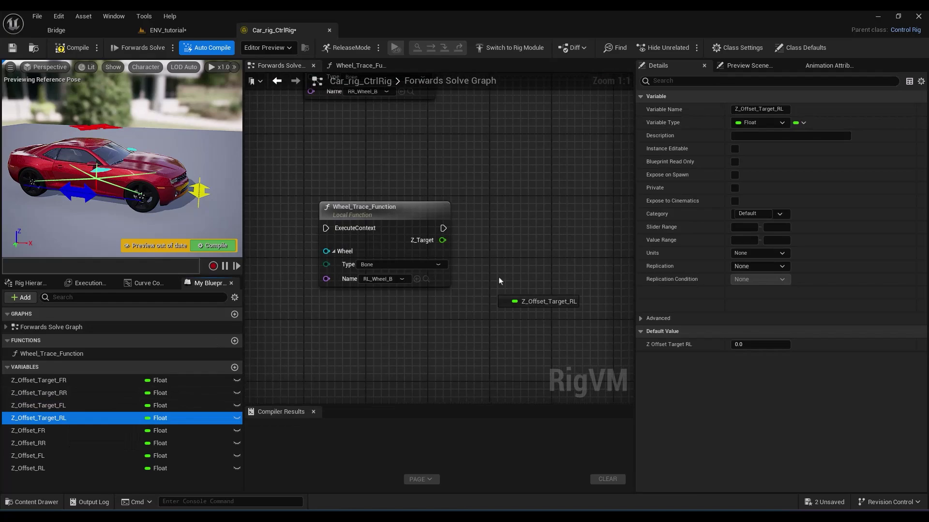
# Add Set nodes for Z_Offset_Target_FL and Z_Offset_Target_RL, connecting each left wheel's trace Z_Target and execution to its own node
pyautogui.moveTo(442, 240); pyautogui.dragTo(503, 277)
pyautogui.moveTo(443, 229); pyautogui.dragTo(503, 263)
pyautogui.moveTo(535, 244); pyautogui.dragTo(544, 213)
# Chain the execution of the four wheel traces and their Set nodes in the order FR, RR, FL, RL
pyautogui.scroll(-2, 436, 194)
pyautogui.moveTo(411, 167); pyautogui.dragTo(546, 300, button='right')
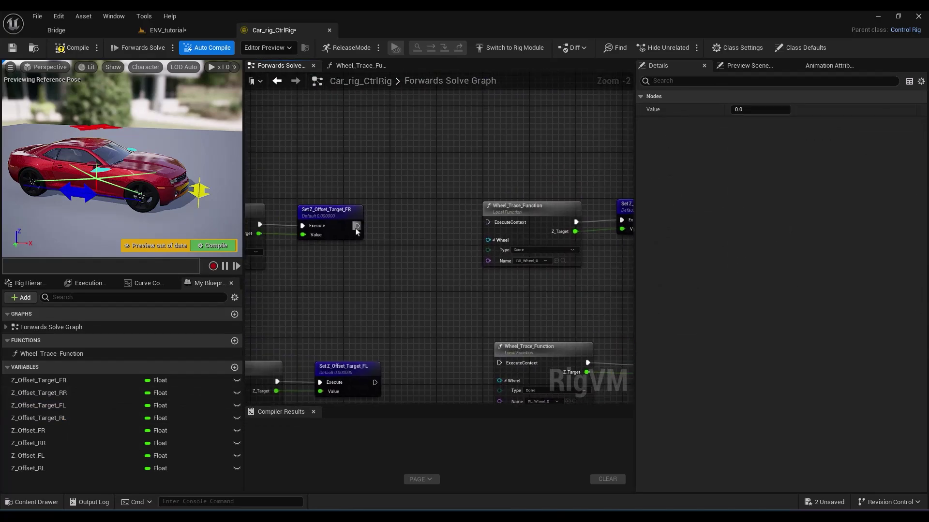
pyautogui.moveTo(489, 223); pyautogui.dragTo(489, 223)
pyautogui.moveTo(508, 296); pyautogui.dragTo(390, 280, button='right')
pyautogui.moveTo(556, 203); pyautogui.dragTo(287, 357)
pyautogui.moveTo(567, 331); pyautogui.dragTo(438, 284, button='right')
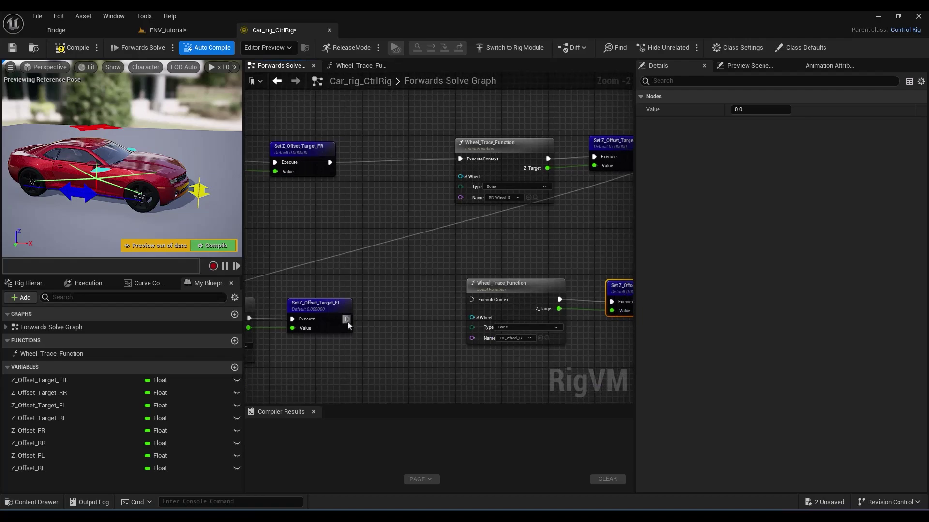
pyautogui.moveTo(347, 319); pyautogui.dragTo(467, 301)
# Add another output pin to the Sequence node and connect it to the FR wheel's Wheel_Trace_Function
pyautogui.moveTo(449, 334); pyautogui.dragTo(438, 334, button='right')
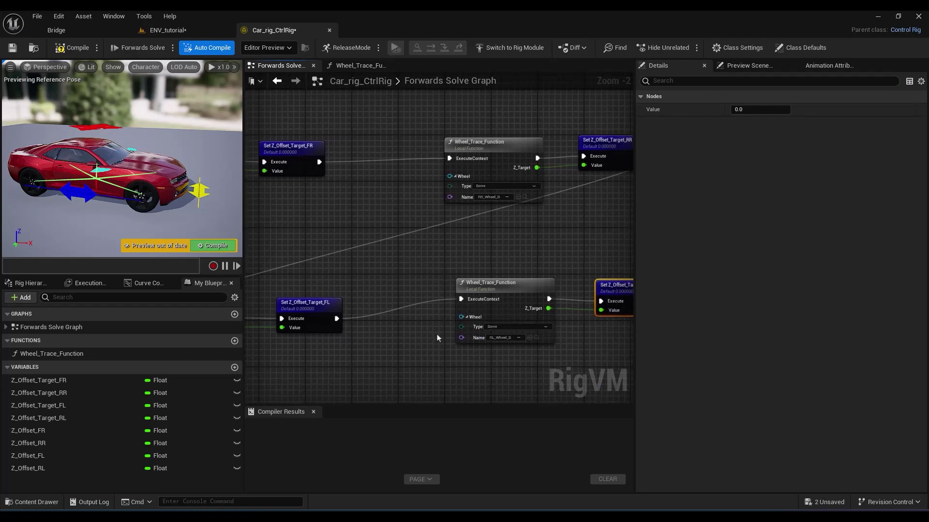
pyautogui.scroll(-5, 398, 273)
pyautogui.moveTo(398, 273); pyautogui.dragTo(539, 399, button='right')
pyautogui.scroll(7, 305, 175)
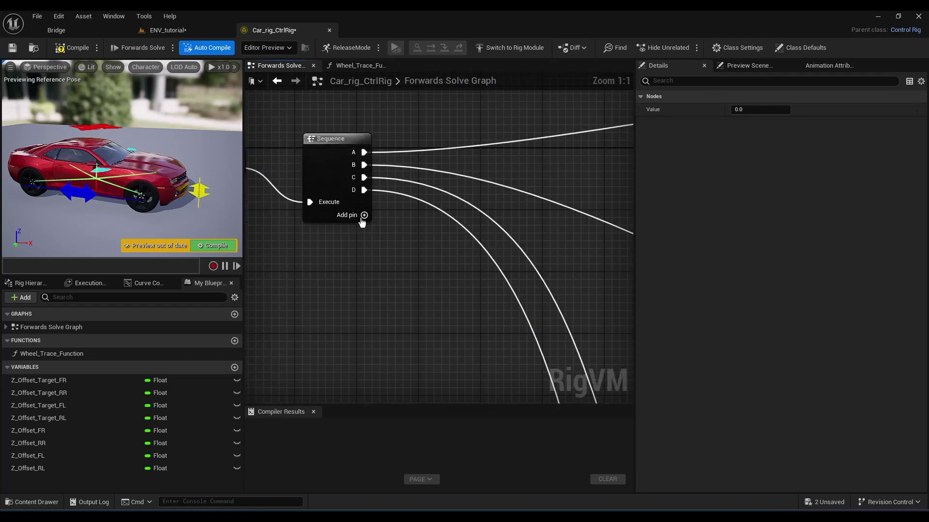
pyautogui.click(363, 217)
pyautogui.scroll(-3, 470, 349)
pyautogui.moveTo(367, 203); pyautogui.dragTo(413, 316)
pyautogui.scroll(-2, 421, 314)
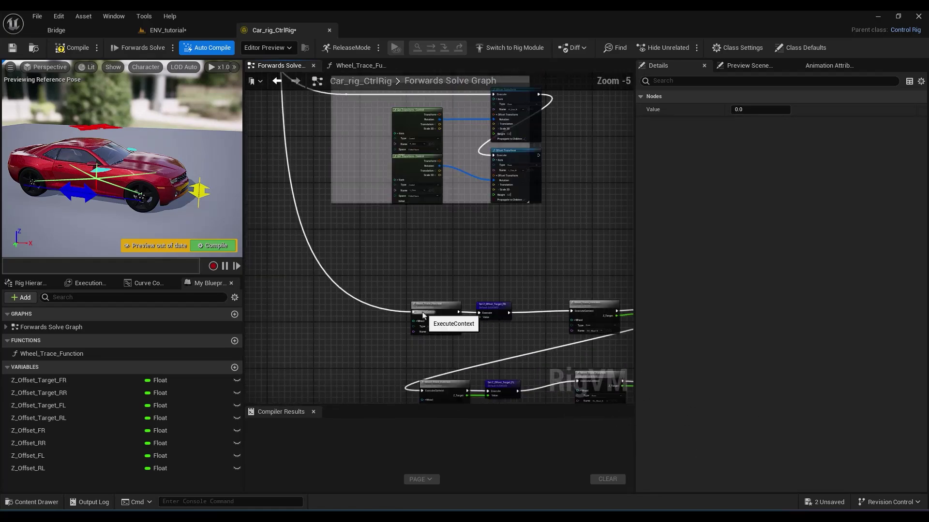
# Add a Get Z_Offset_Target_FR node in the empty space beyond the wheel trace chain
pyautogui.moveTo(514, 359); pyautogui.dragTo(383, 254, button='right')
pyautogui.moveTo(493, 259); pyautogui.dragTo(222, 272, button='right')
pyautogui.scroll(2, 382, 254)
pyautogui.scroll(-1, 383, 254)
pyautogui.moveTo(381, 253); pyautogui.dragTo(436, 245, button='right')
pyautogui.moveTo(53, 380); pyautogui.dragTo(404, 201)
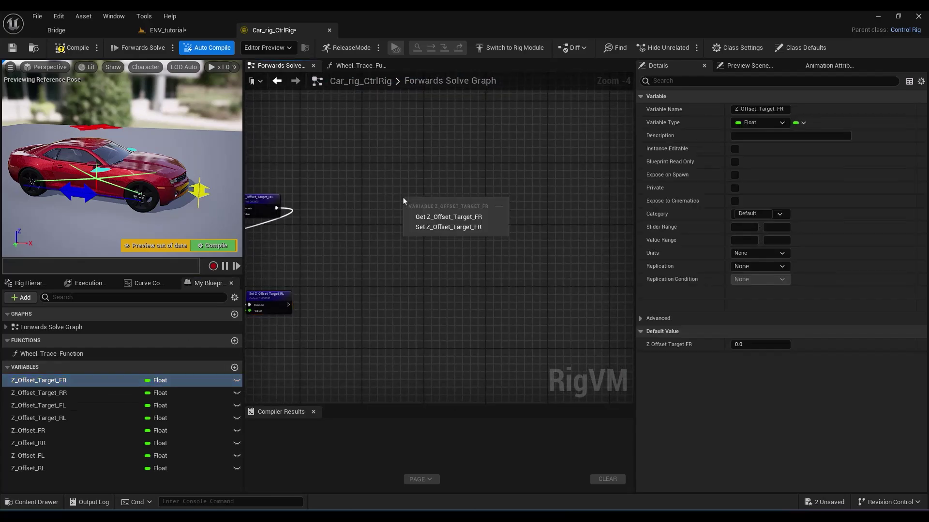
pyautogui.click(429, 217)
# Add an AlphaInterp node next to the Get Z_Offset_Target_FR node
pyautogui.scroll(4, 425, 225)
pyautogui.rightClick(433, 218)
pyautogui.write('alpha')
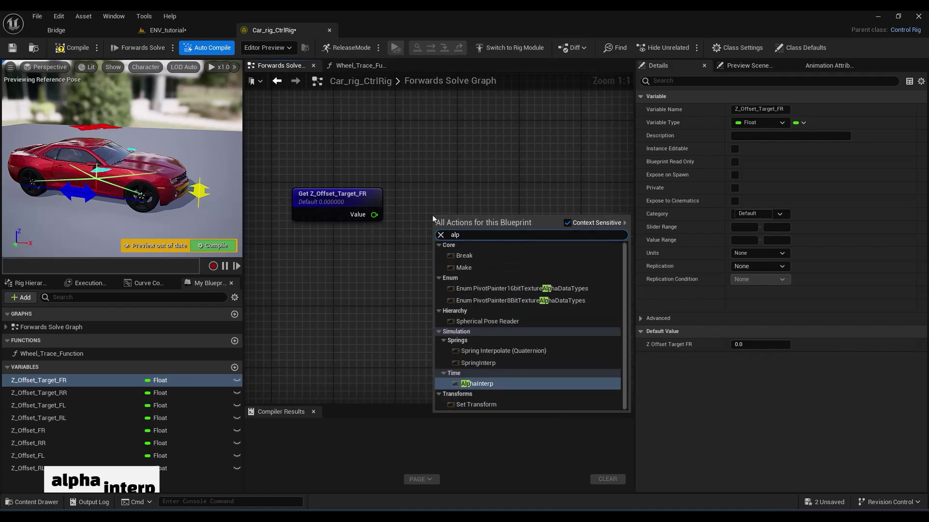
pyautogui.click(475, 331)
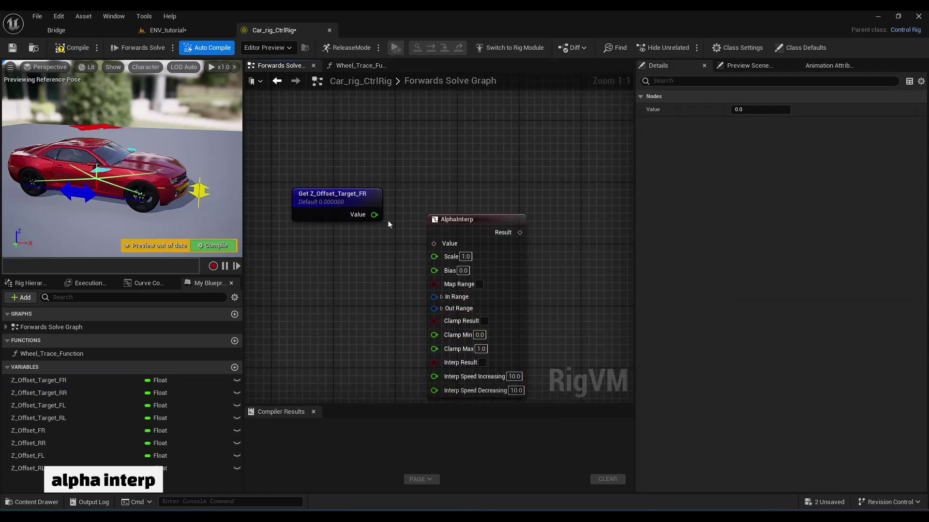
# Feed Z_Offset_Target_FR into the Alpha Interpolate value and store its result in a new Set Z_Offset_FR node
pyautogui.moveTo(435, 247); pyautogui.dragTo(435, 244)
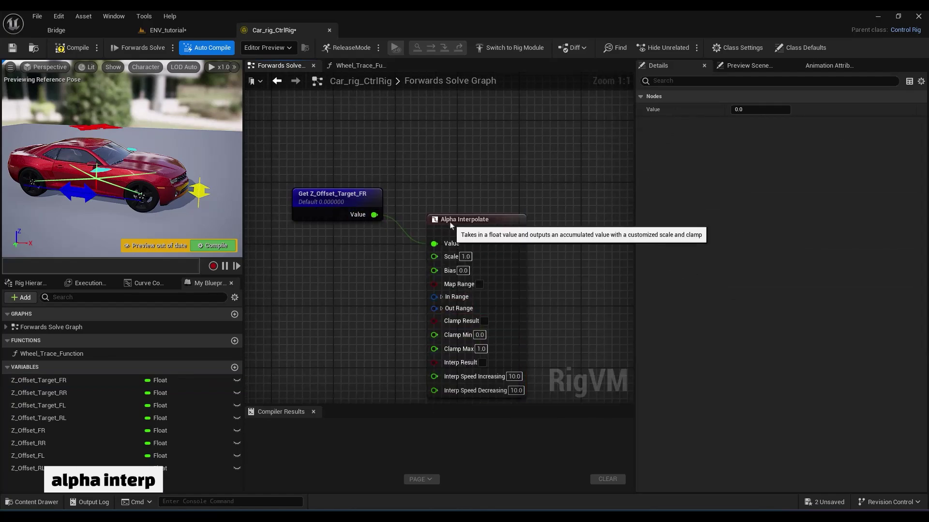
pyautogui.moveTo(29, 430); pyautogui.dragTo(289, 375)
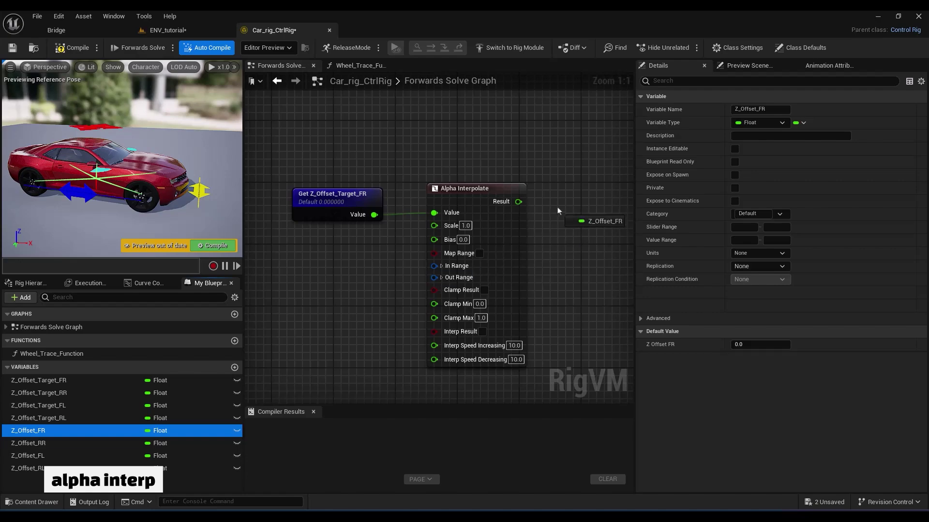
pyautogui.moveTo(558, 211); pyautogui.dragTo(559, 213)
pyautogui.click(579, 234)
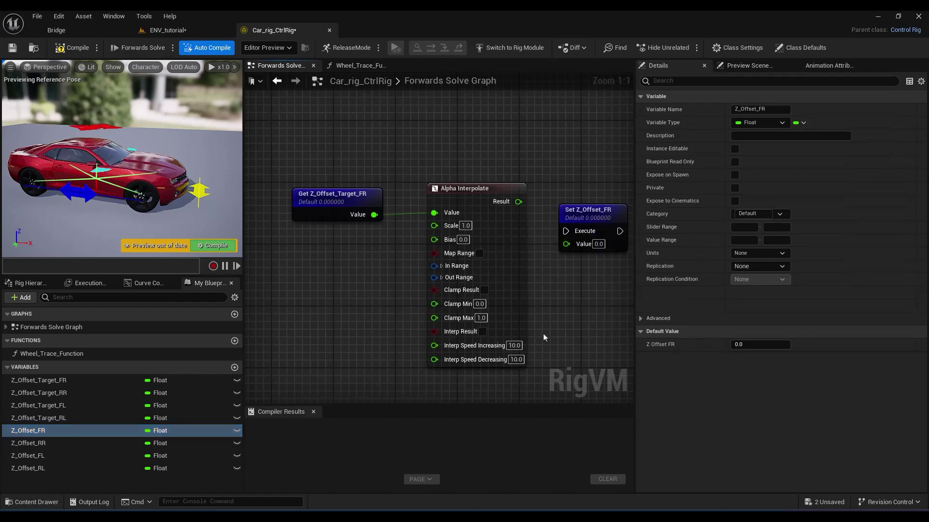
pyautogui.moveTo(539, 327); pyautogui.dragTo(437, 338, button='right')
pyautogui.moveTo(484, 224); pyautogui.dragTo(491, 187)
pyautogui.moveTo(415, 213); pyautogui.dragTo(474, 217)
# Set the Alpha Interpolate node's increasing and decreasing interp speeds to 20 and enable Interp Result
pyautogui.write('20')
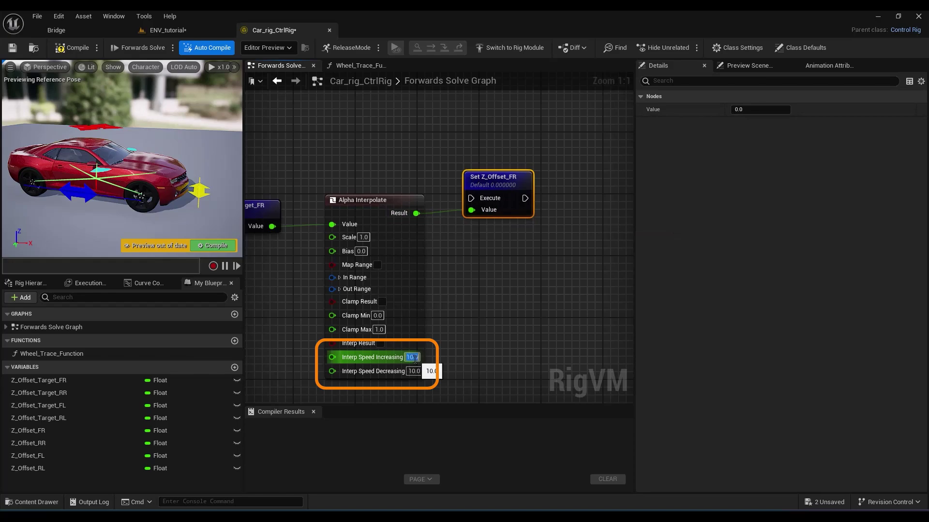
pyautogui.click(411, 371)
pyautogui.write('20')
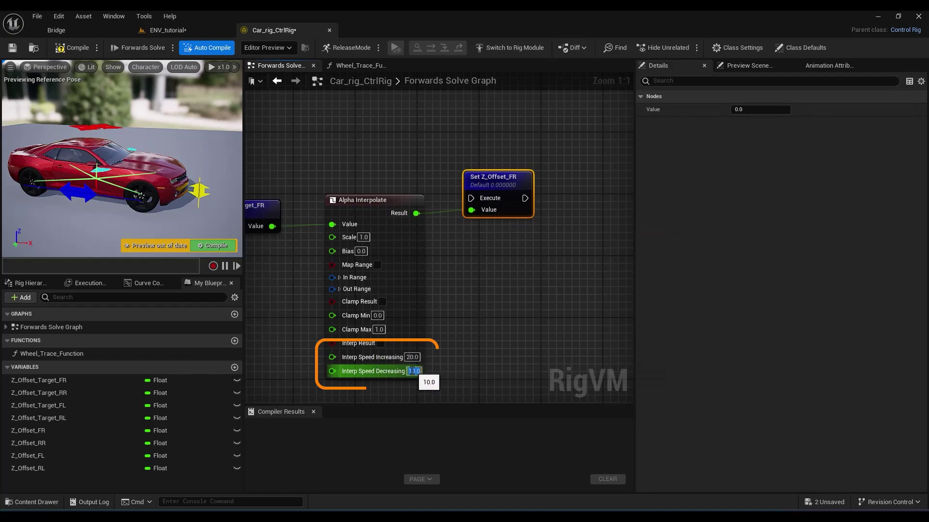
pyautogui.press('Return')
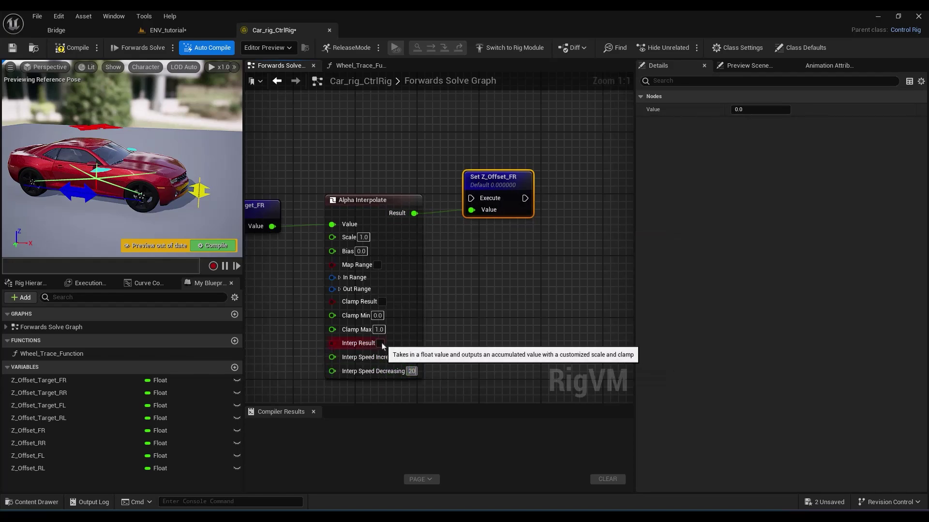
pyautogui.click(380, 343)
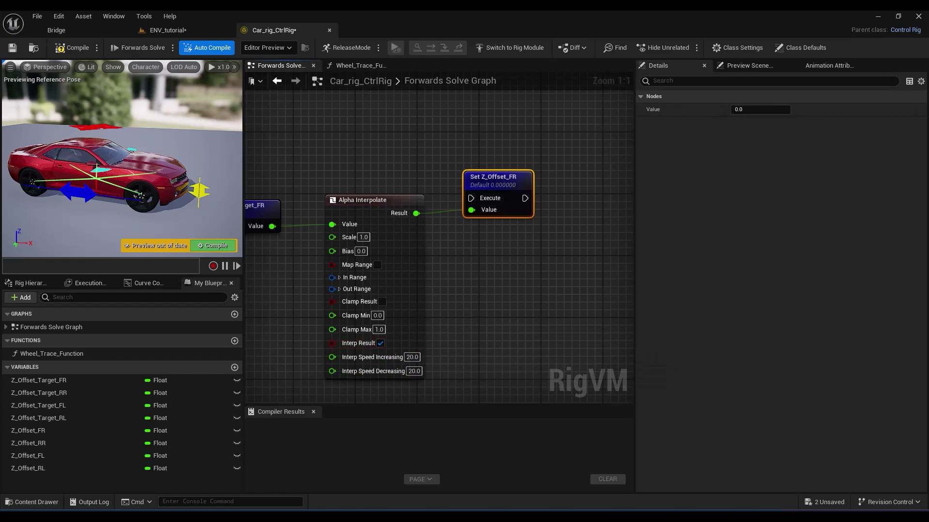
# Duplicate the interpolation for RR, FL and RL, each feeding its Z_Offset_Target getter through Alpha Interpolate into its Set Z_Offset node
pyautogui.moveTo(467, 314); pyautogui.dragTo(444, 275, button='right')
pyautogui.scroll(-2, 501, 289)
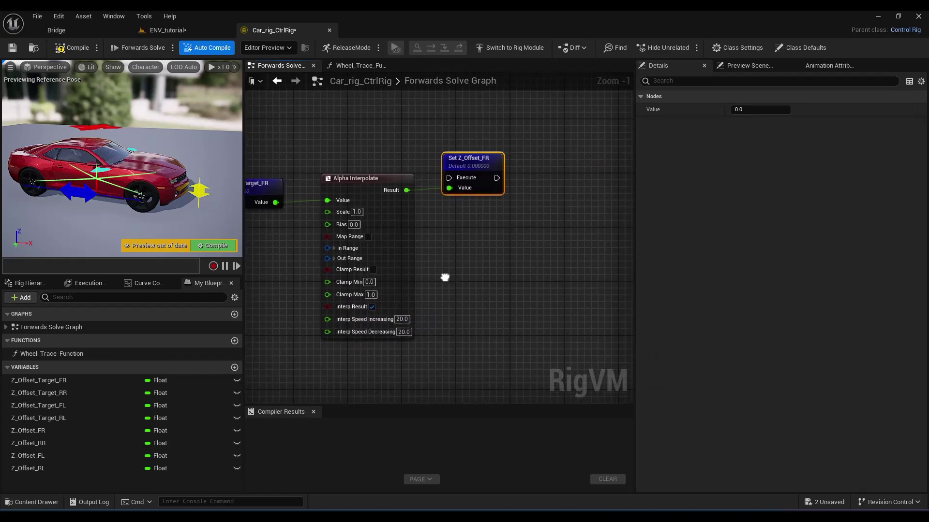
pyautogui.click(375, 175)
pyautogui.scroll(-1, 487, 211)
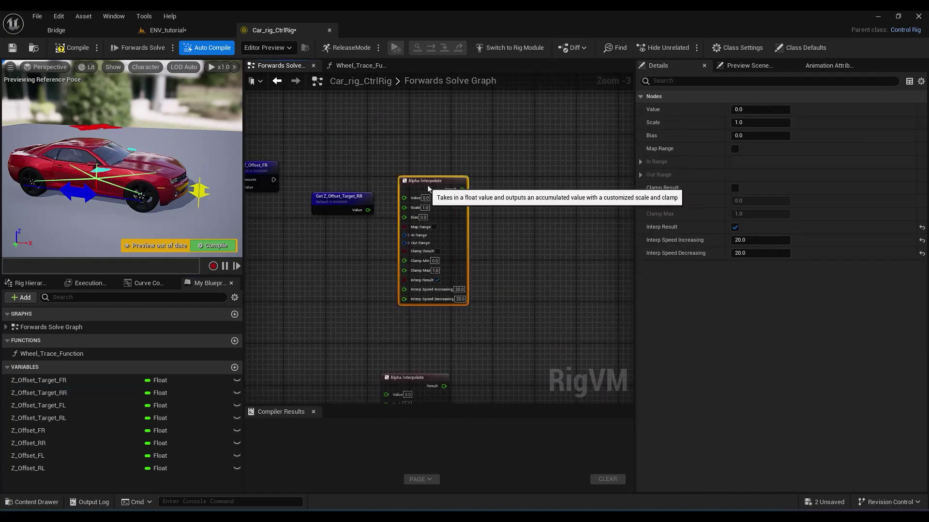
pyautogui.moveTo(28, 444); pyautogui.dragTo(490, 189)
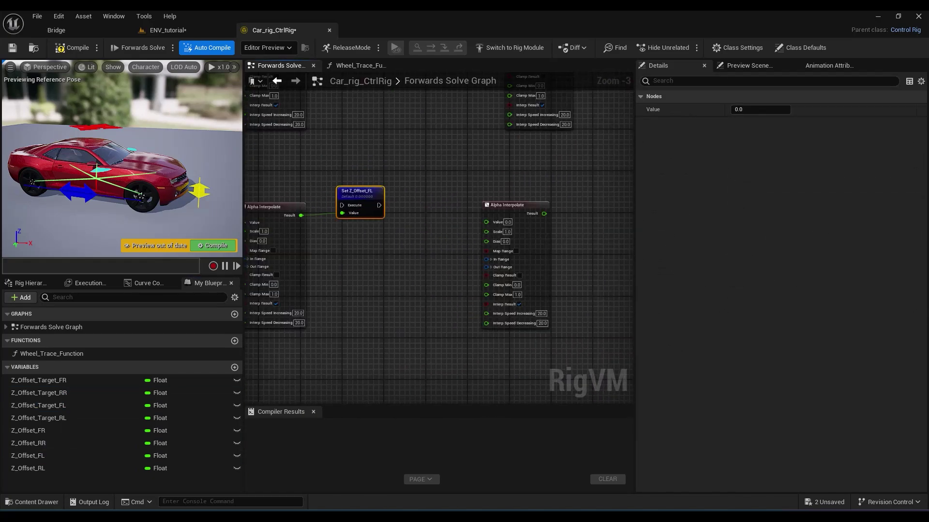
pyautogui.moveTo(39, 418); pyautogui.dragTo(411, 217)
pyautogui.click(456, 231)
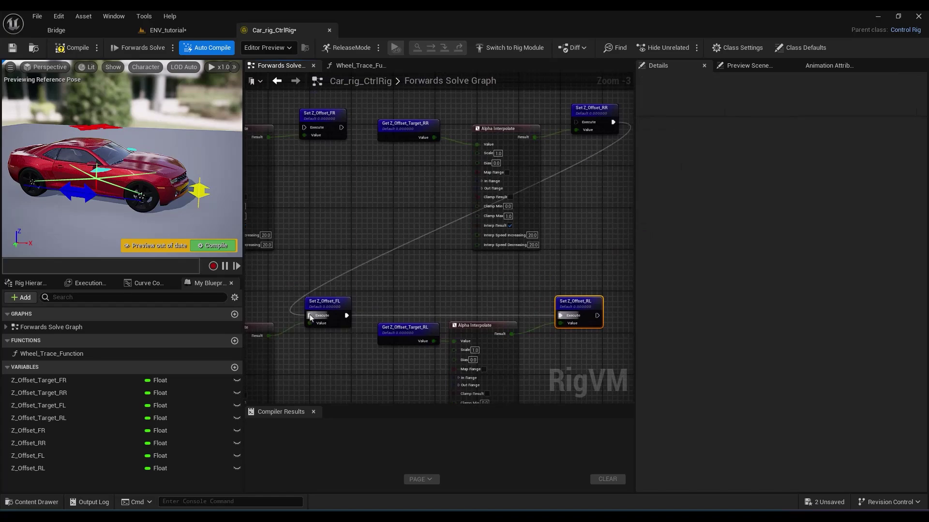
# Chain the execution of the four Set Z_Offset nodes in the order FR, RR, FL, RL after the wheel traces
pyautogui.moveTo(337, 116); pyautogui.dragTo(580, 122)
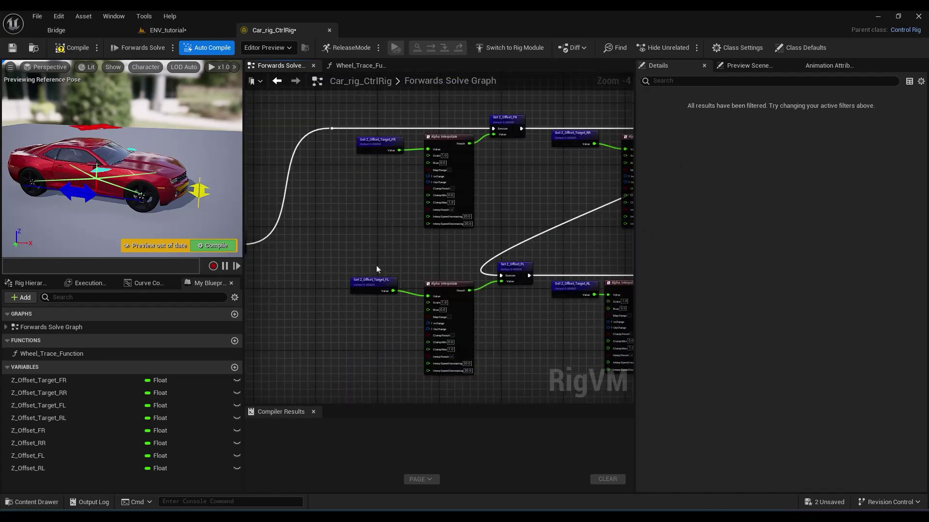
pyautogui.scroll(-3, 377, 269)
pyautogui.moveTo(378, 269); pyautogui.dragTo(483, 300, button='right')
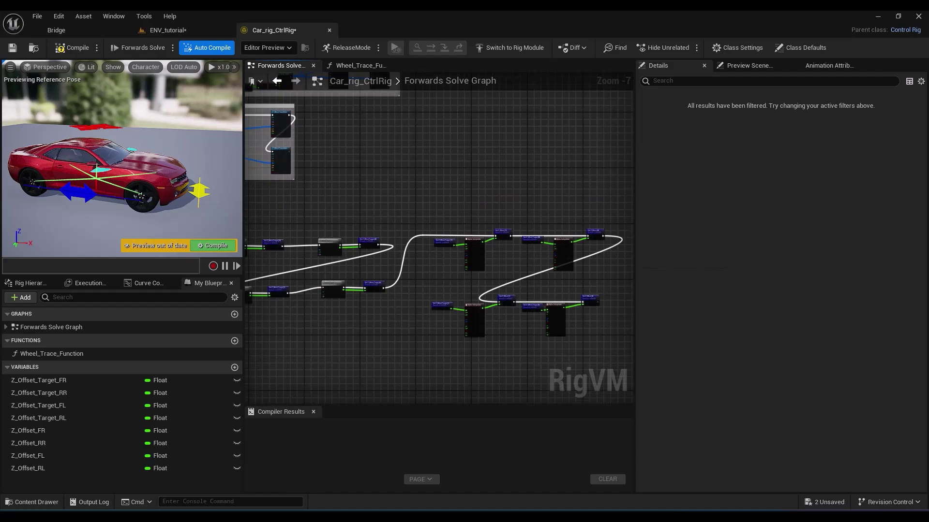
# Expand the Translation pins of the four wheel Offset Transform nodes, moving the lower pair down to make room
pyautogui.moveTo(446, 256); pyautogui.dragTo(560, 441, button='right')
pyautogui.scroll(4, 393, 241)
pyautogui.moveTo(392, 241); pyautogui.dragTo(212, 228, button='right')
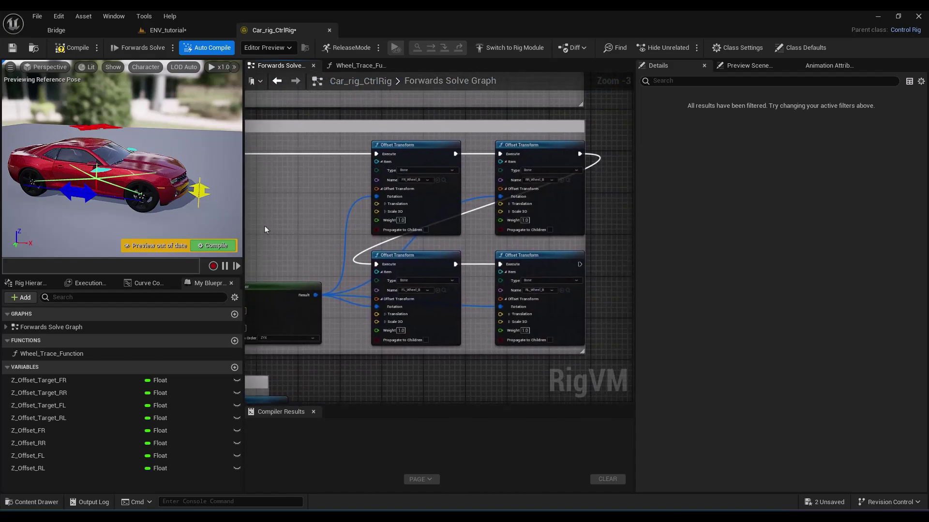
pyautogui.click(385, 204)
pyautogui.click(509, 204)
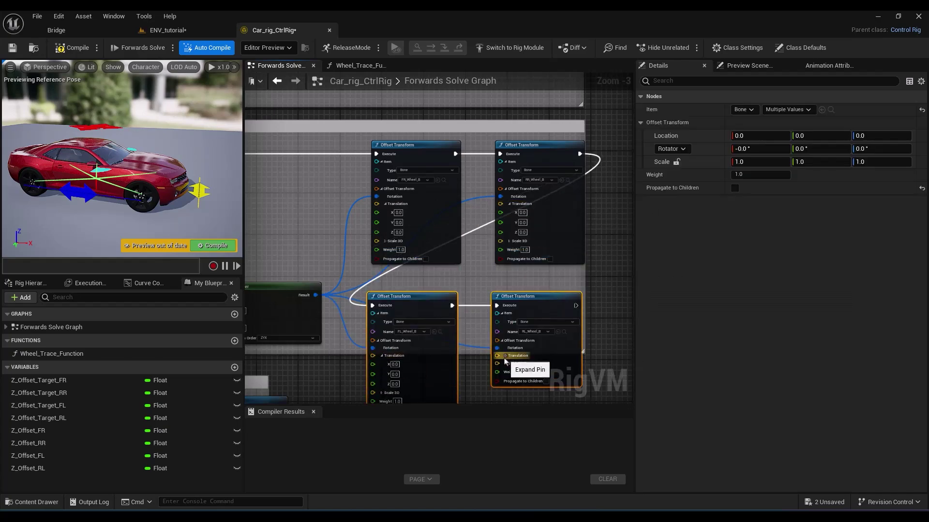
pyautogui.click(506, 356)
# Add getters for Z_Offset_FR and Z_Offset_RR and connect them to Translation Z of the FR and RR wheel Offset Transform nodes
pyautogui.scroll(1, 310, 358)
pyautogui.moveTo(28, 430); pyautogui.dragTo(247, 306)
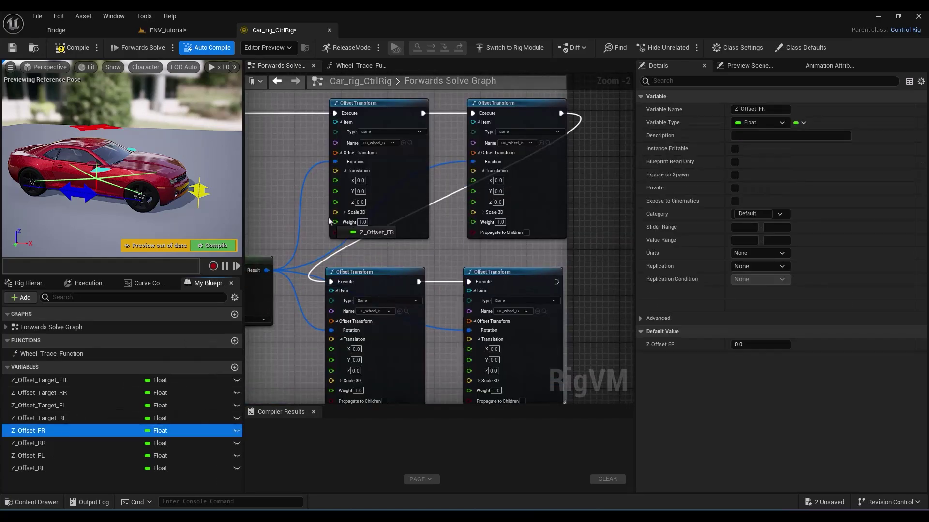
pyautogui.moveTo(329, 221); pyautogui.dragTo(338, 202)
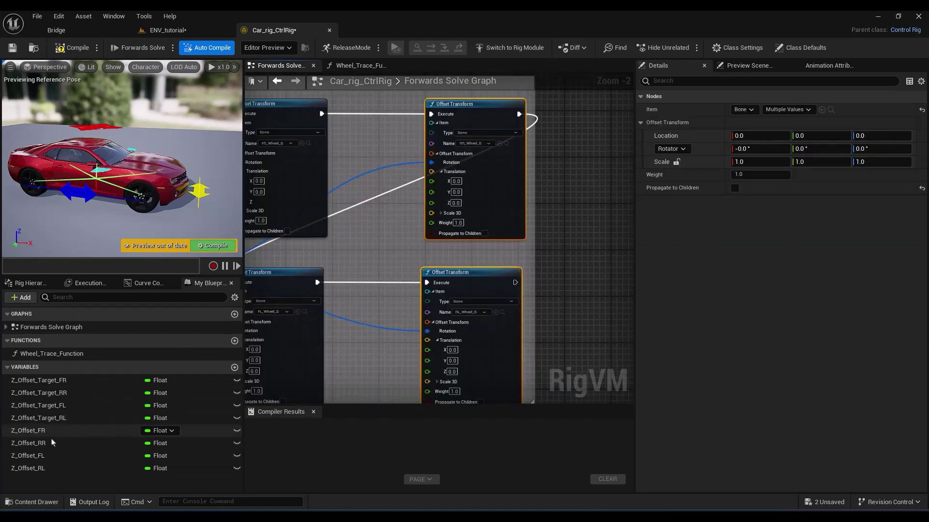
pyautogui.moveTo(51, 443); pyautogui.dragTo(333, 252)
pyautogui.moveTo(333, 251); pyautogui.dragTo(431, 202)
# Add getters for Z_Offset_FL and Z_Offset_RL and connect them to Translation Z of the FL and RL wheel Offset Transform nodes
pyautogui.moveTo(43, 456); pyautogui.dragTo(363, 270)
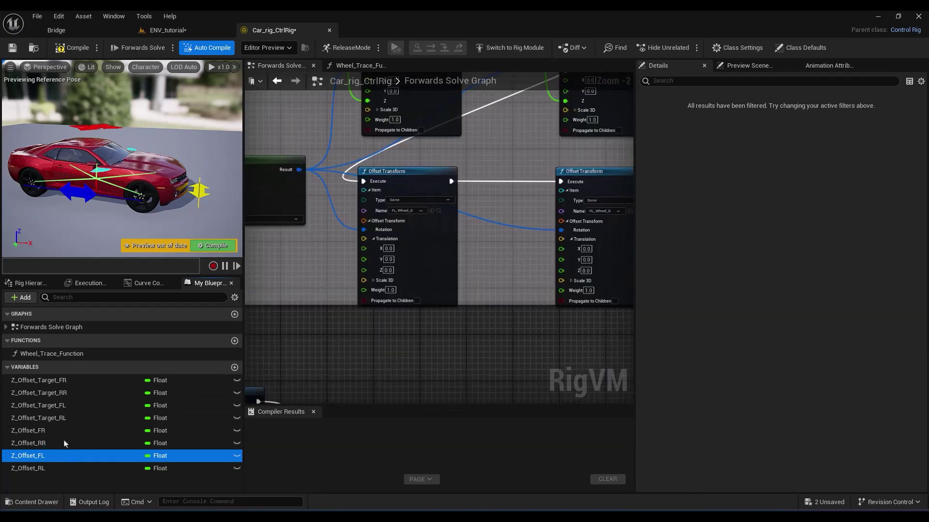
pyautogui.click(52, 468)
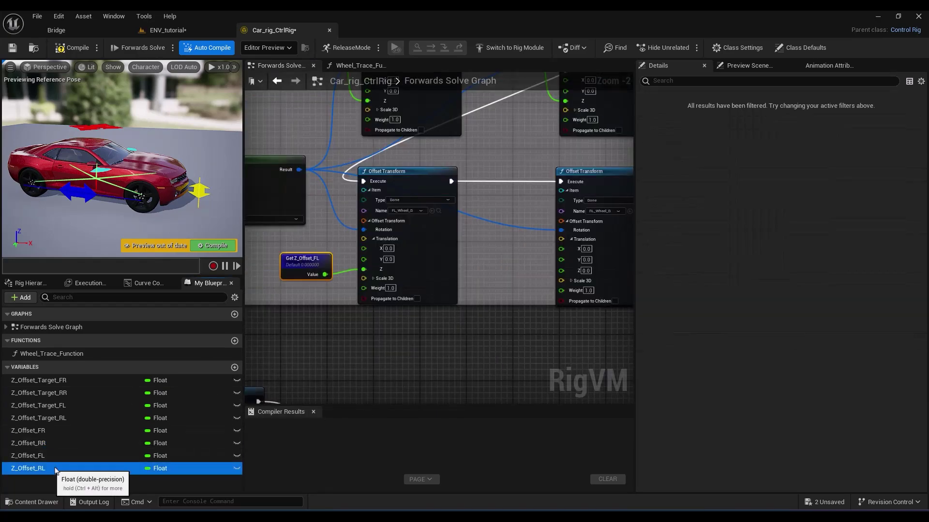
pyautogui.moveTo(55, 469); pyautogui.dragTo(432, 329)
pyautogui.moveTo(559, 274); pyautogui.dragTo(486, 270)
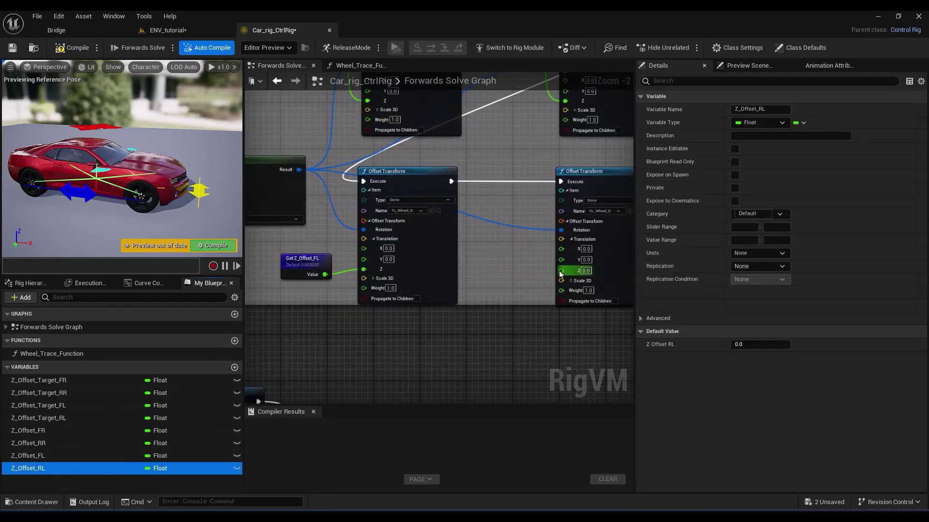
pyautogui.click(503, 176)
pyautogui.scroll(-1, 487, 258)
# Duplicate the four wheel Offset Transform nodes into the empty space beyond the group and execute them after the RL_Wheel_B node
pyautogui.moveTo(488, 258); pyautogui.dragTo(380, 347, button='right')
pyautogui.click(330, 118)
pyautogui.keyDown('shift'); pyautogui.click(488, 117); pyautogui.keyUp('shift')
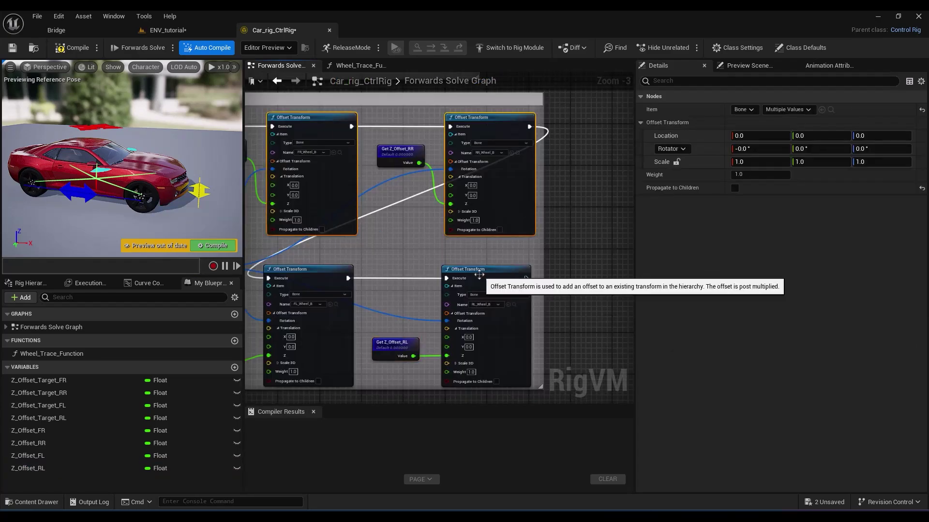
pyautogui.keyDown('shift'); pyautogui.click(480, 273); pyautogui.keyUp('shift')
pyautogui.keyDown('shift'); pyautogui.click(324, 276); pyautogui.keyUp('shift')
pyautogui.moveTo(498, 307); pyautogui.dragTo(282, 293, button='right')
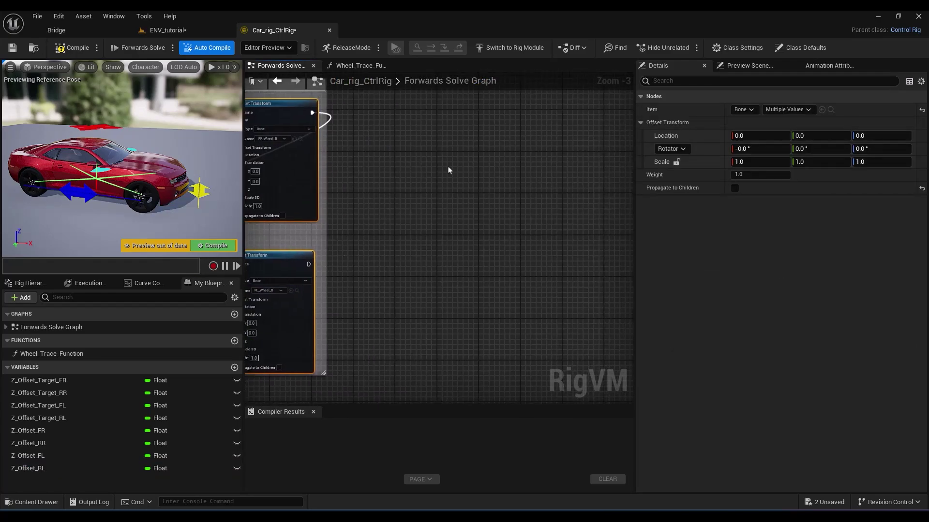
pyautogui.hotkey('ctrl', 'v')
pyautogui.moveTo(411, 105); pyautogui.dragTo(475, 107)
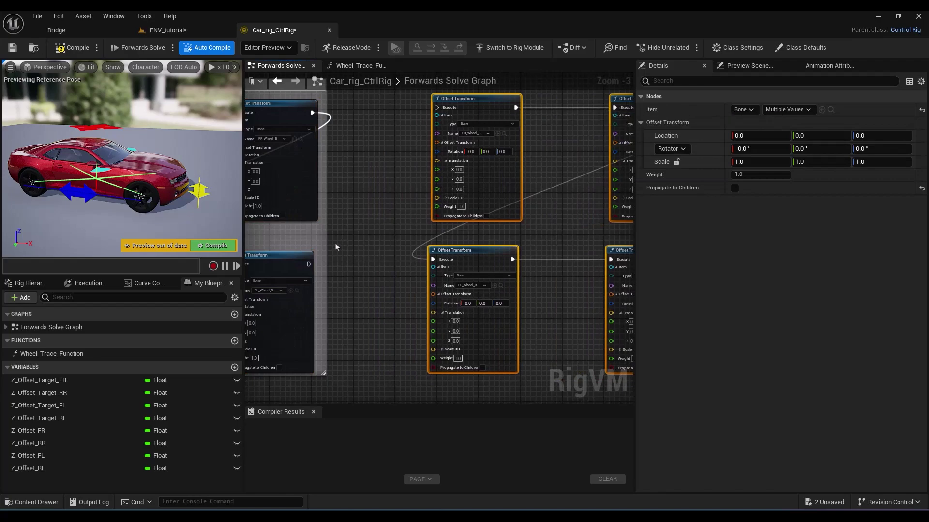
pyautogui.moveTo(310, 266); pyautogui.dragTo(441, 111)
# Assign the bones FRC_Wheel_B, RRC_Wheel_B, FLC_Wheel_B and RLC_Wheel_B to the four duplicated Offset Transform nodes
pyautogui.moveTo(415, 171); pyautogui.dragTo(363, 252, button='right')
pyautogui.scroll(3, 414, 209)
pyautogui.click(426, 219)
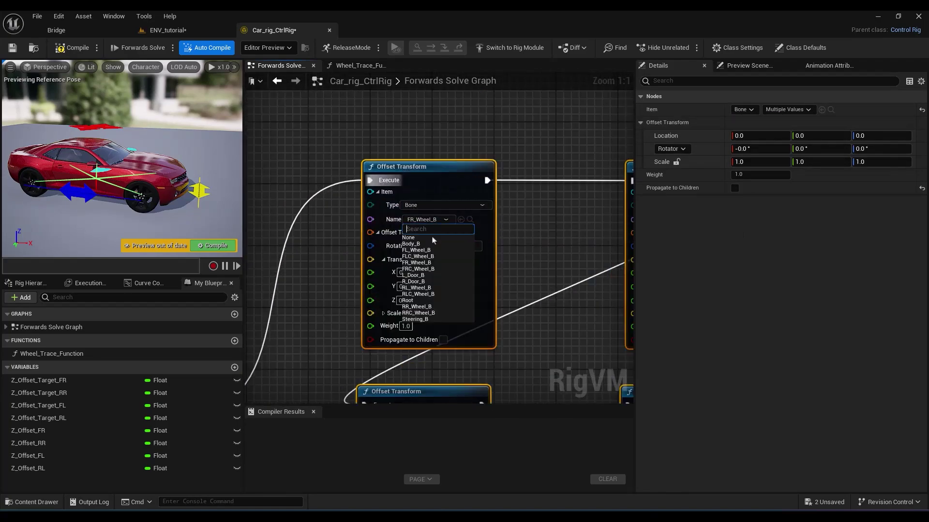
pyautogui.click(421, 269)
pyautogui.moveTo(485, 280); pyautogui.dragTo(320, 289, button='right')
pyautogui.click(547, 231)
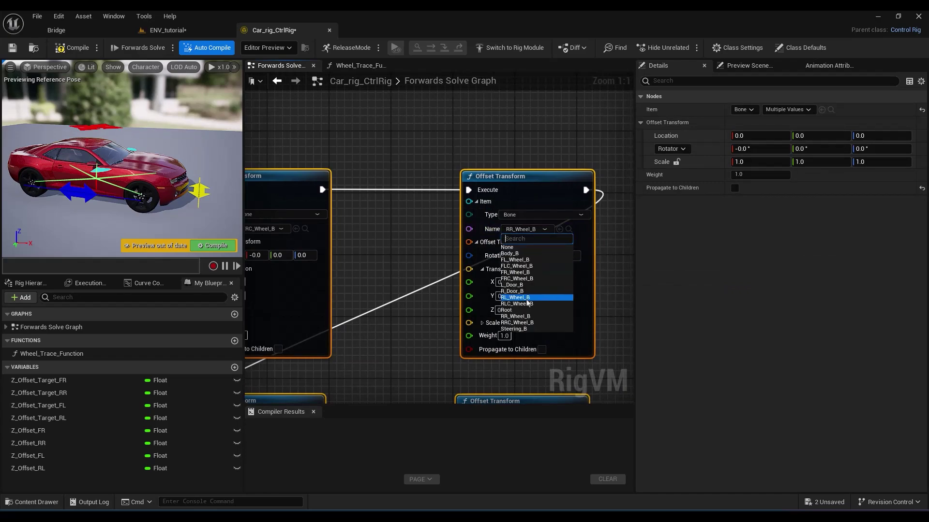
pyautogui.click(542, 323)
pyautogui.moveTo(454, 353); pyautogui.dragTo(619, 186, button='right')
pyautogui.click(420, 287)
pyautogui.click(530, 284)
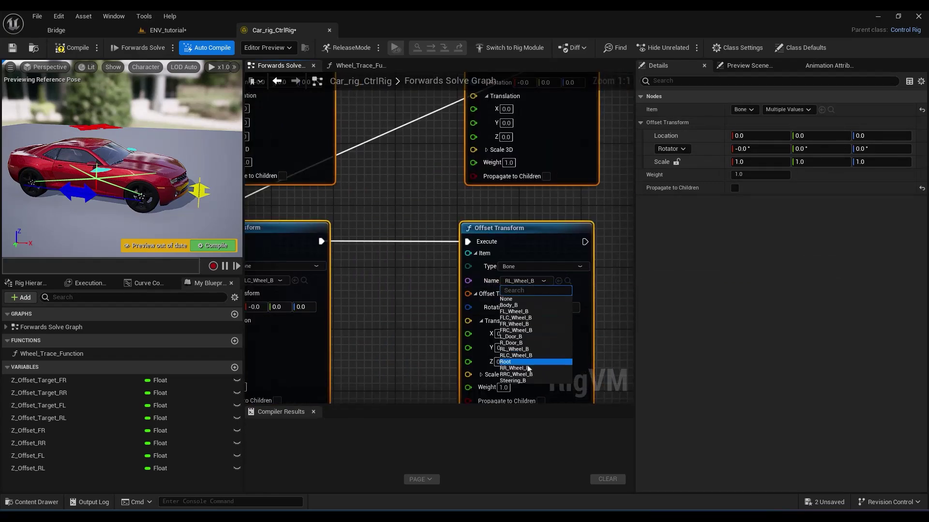
pyautogui.click(526, 368)
# Copy the four Get Z_Offset nodes and paste them beside the duplicated Offset Transform nodes
pyautogui.scroll(-3, 521, 354)
pyautogui.moveTo(520, 355); pyautogui.dragTo(629, 336, button='right')
pyautogui.moveTo(518, 271); pyautogui.dragTo(631, 269, button='right')
pyautogui.click(322, 126)
pyautogui.keyDown('shift'); pyautogui.click(499, 131); pyautogui.keyUp('shift')
pyautogui.keyDown('shift'); pyautogui.click(320, 330); pyautogui.keyUp('shift')
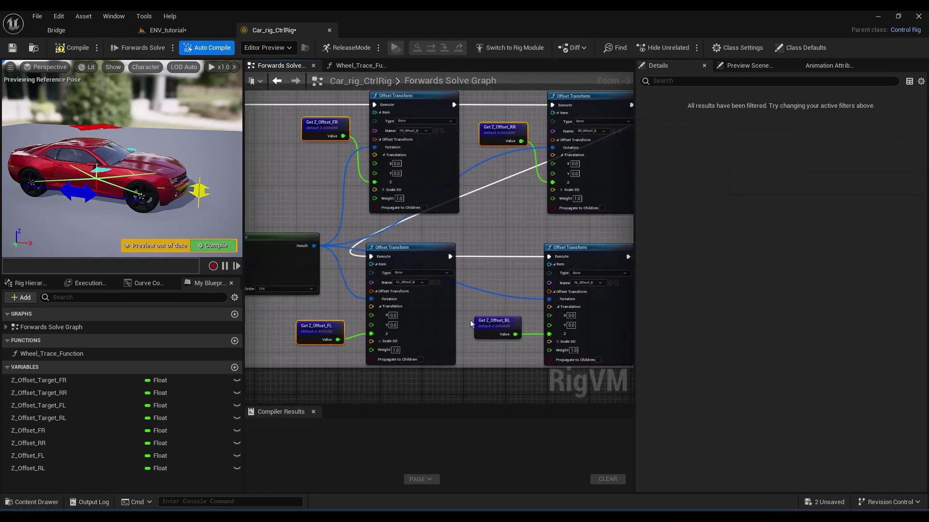
pyautogui.keyDown('shift'); pyautogui.click(487, 327); pyautogui.keyUp('shift')
pyautogui.hotkey('ctrl', 'c')
pyautogui.moveTo(554, 296); pyautogui.dragTo(247, 282, button='right')
pyautogui.hotkey('ctrl', 'v')
# Connect each pasted Get Z_Offset node to Translation Z of its matching duplicated Offset Transform node and place it alongside
pyautogui.moveTo(460, 236); pyautogui.dragTo(402, 265, button='right')
pyautogui.scroll(2, 361, 198)
pyautogui.moveTo(357, 177); pyautogui.dragTo(479, 196)
pyautogui.moveTo(434, 364); pyautogui.dragTo(445, 197, button='right')
pyautogui.moveTo(442, 268); pyautogui.dragTo(486, 226)
pyautogui.moveTo(367, 271); pyautogui.dragTo(533, 272, button='right')
pyautogui.moveTo(376, 276); pyautogui.dragTo(419, 227)
pyautogui.scroll(-6, 412, 226)
pyautogui.scroll(4, 412, 226)
pyautogui.moveTo(372, 251); pyautogui.dragTo(373, 240)
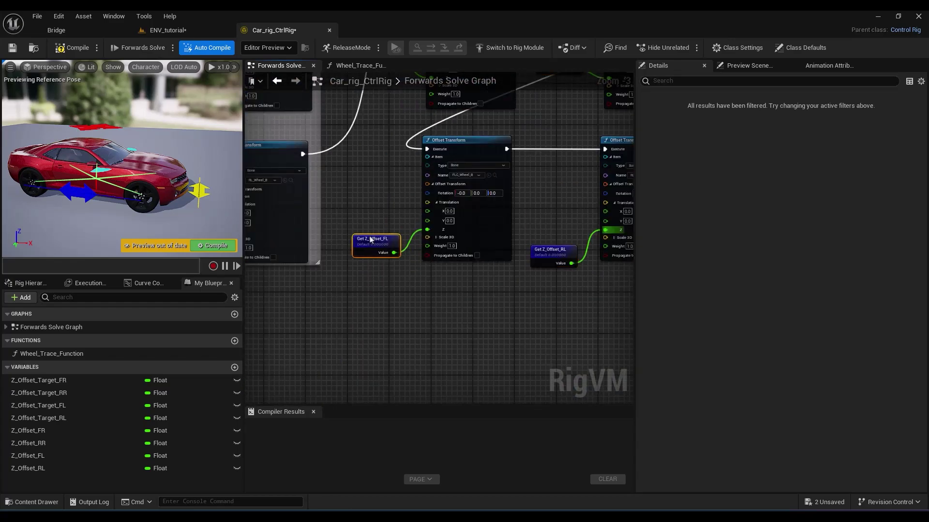
pyautogui.moveTo(554, 255); pyautogui.dragTo(554, 232)
# Widen the existing comment box over the duplicated nodes and wrap the trace and interpolation nodes in a comment titled "Wheel suspension"
pyautogui.moveTo(302, 311); pyautogui.dragTo(628, 311)
pyautogui.scroll(-3, 628, 311)
pyautogui.moveTo(438, 355); pyautogui.dragTo(498, 139, button='right')
pyautogui.scroll(-2, 405, 139)
pyautogui.moveTo(254, 215); pyautogui.dragTo(623, 334)
pyautogui.press('c')
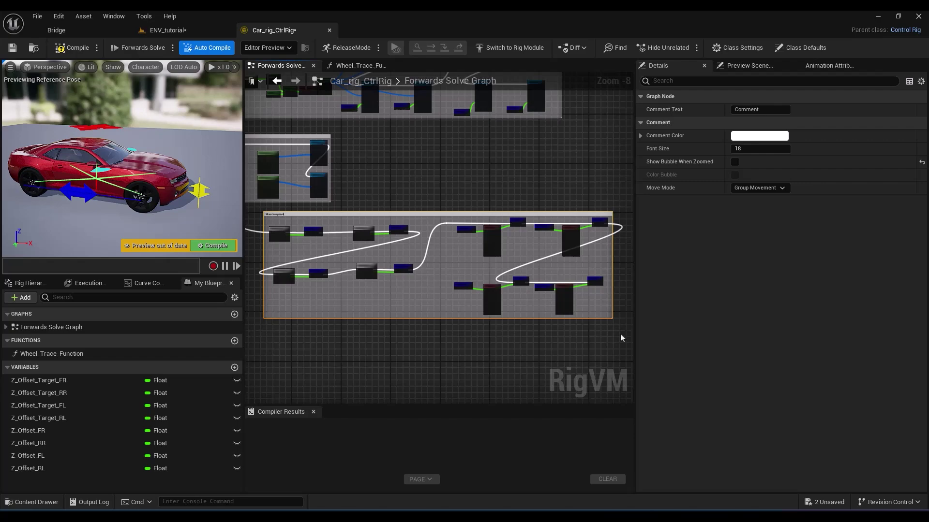
pyautogui.press('Return')
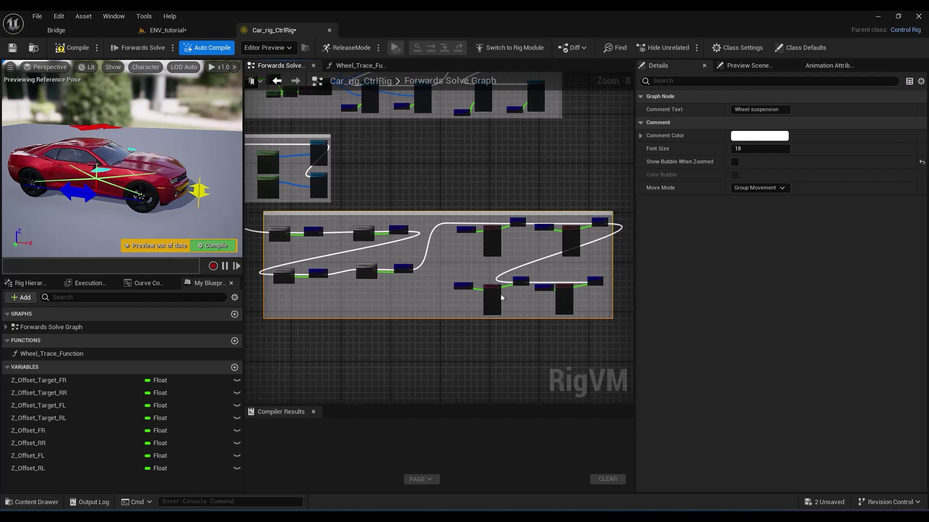
pyautogui.moveTo(447, 317); pyautogui.dragTo(437, 331, button='right')
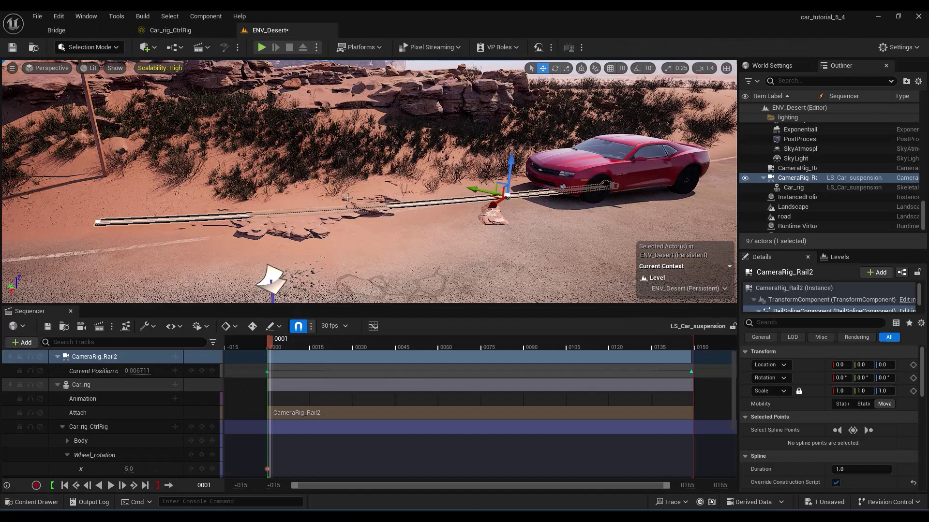
# In the ENV_Desert level project, create an Actor Blueprint class named BP_Car in the Riged_Car folder
pyautogui.hotkey('ctrl', 'space')
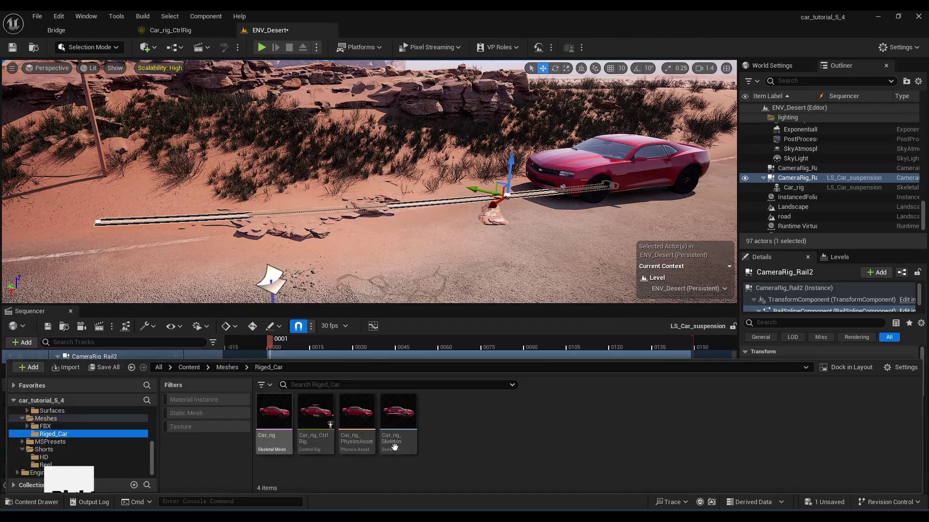
pyautogui.rightClick(449, 442)
pyautogui.click(503, 140)
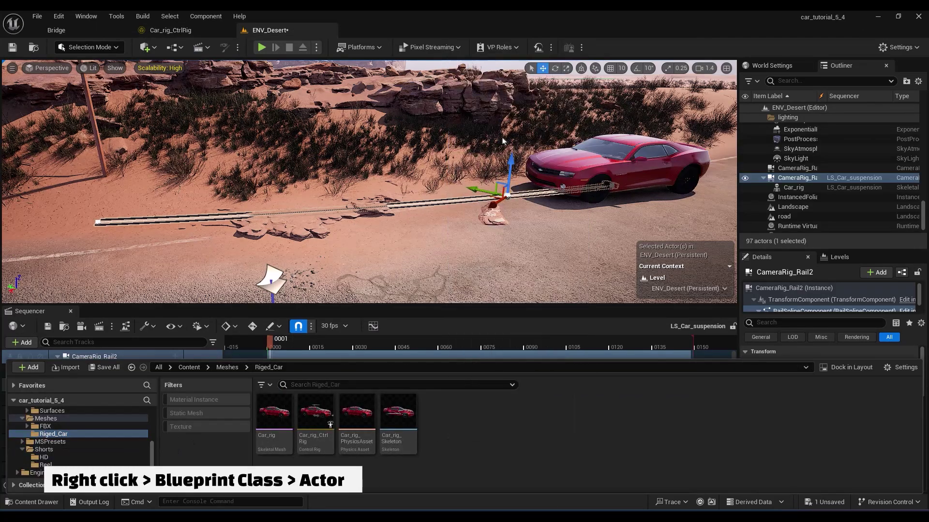
pyautogui.click(366, 177)
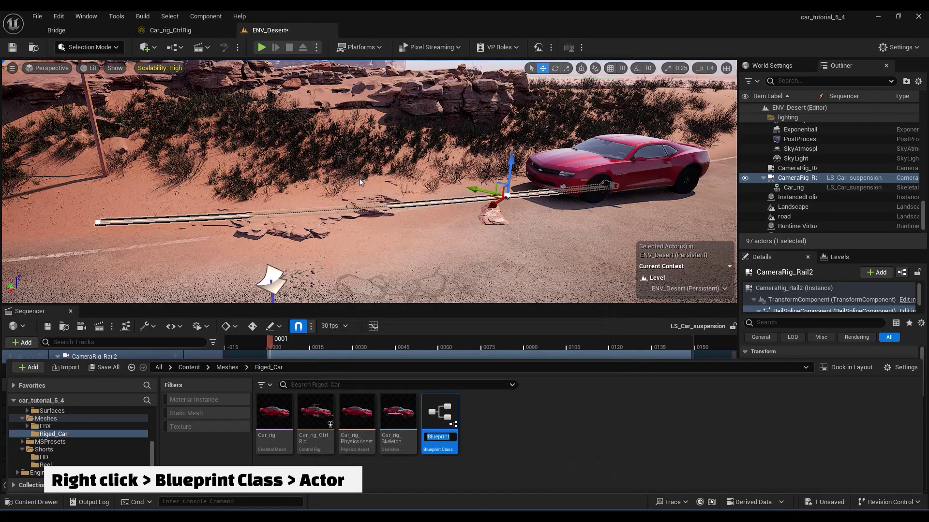
pyautogui.write('BP_Car')
pyautogui.press('Return')
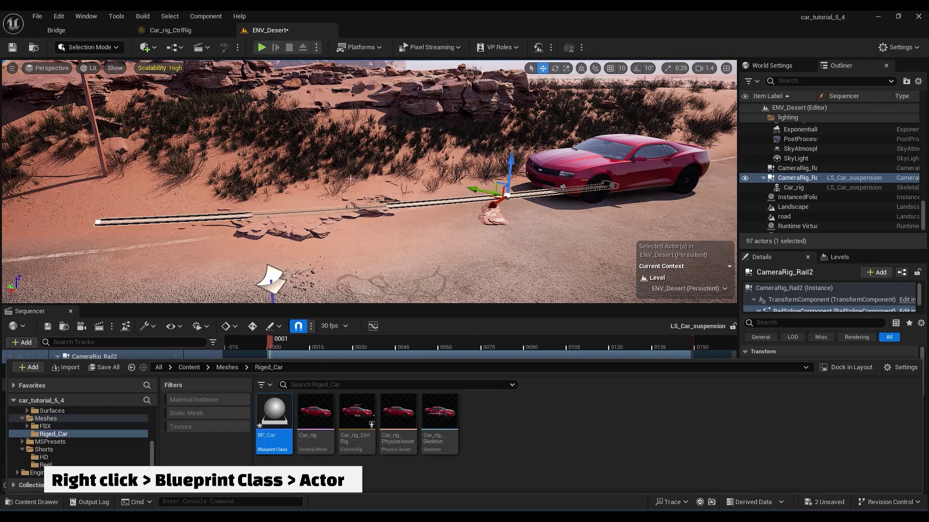
# Open the BP_Car Blueprint and add a SkeletalMesh component with a ControlRig component nested under it
pyautogui.doubleClick(261, 412)
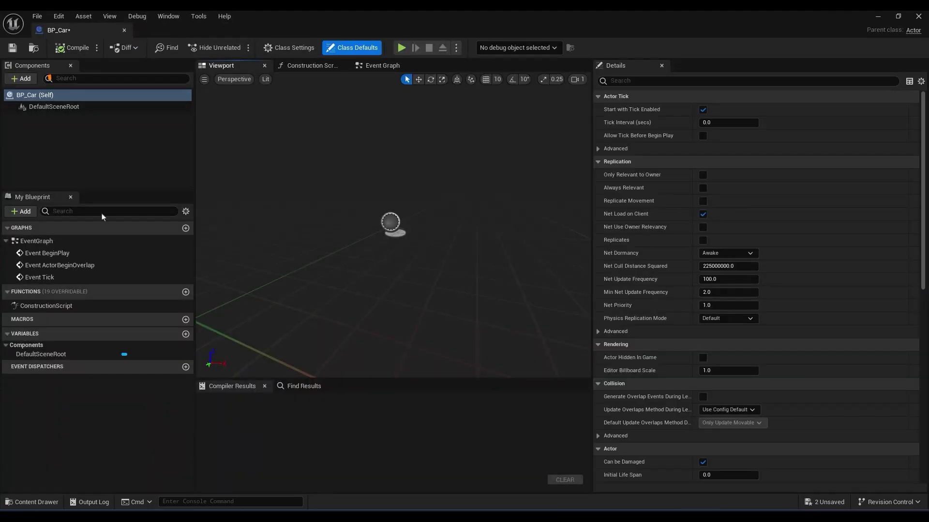
pyautogui.click(26, 81)
pyautogui.write('skele')
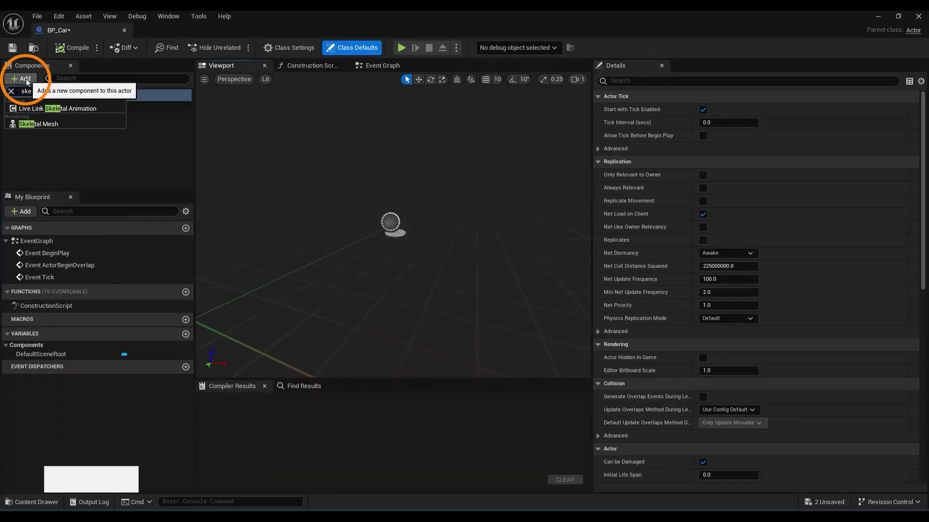
pyautogui.click(47, 125)
pyautogui.press('Return')
pyautogui.click(16, 82)
pyautogui.write('contro')
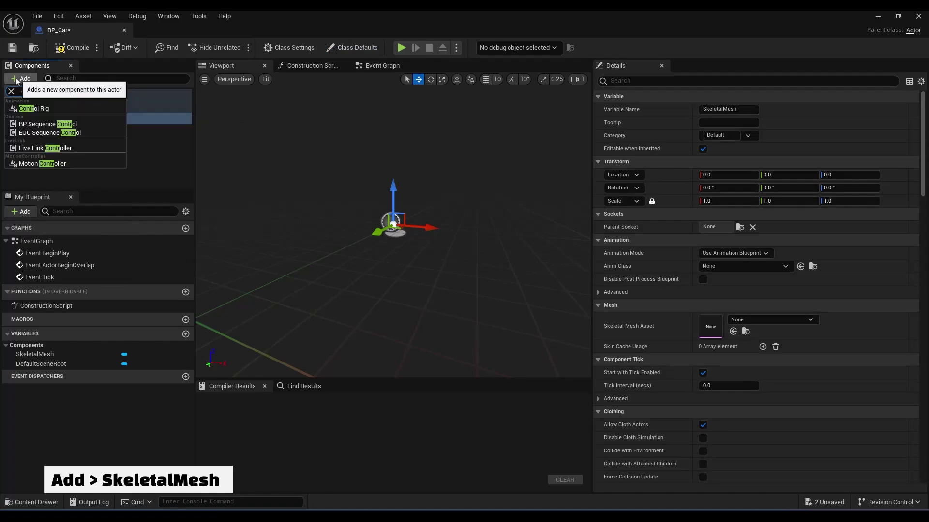
pyautogui.write('l')
pyautogui.click(29, 110)
pyautogui.click(72, 145)
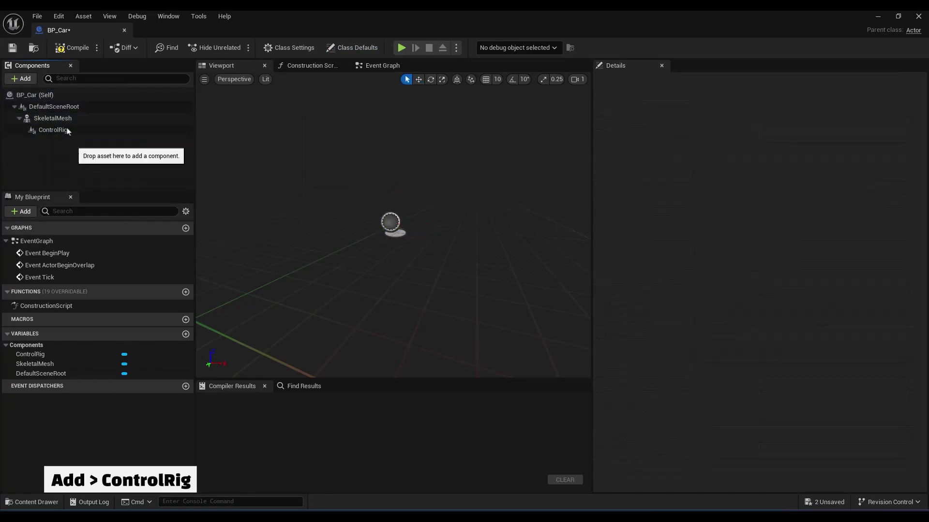
# Assign Car_rig as the Skeletal Mesh Asset of BP_Car's SkeletalMesh component
pyautogui.click(63, 122)
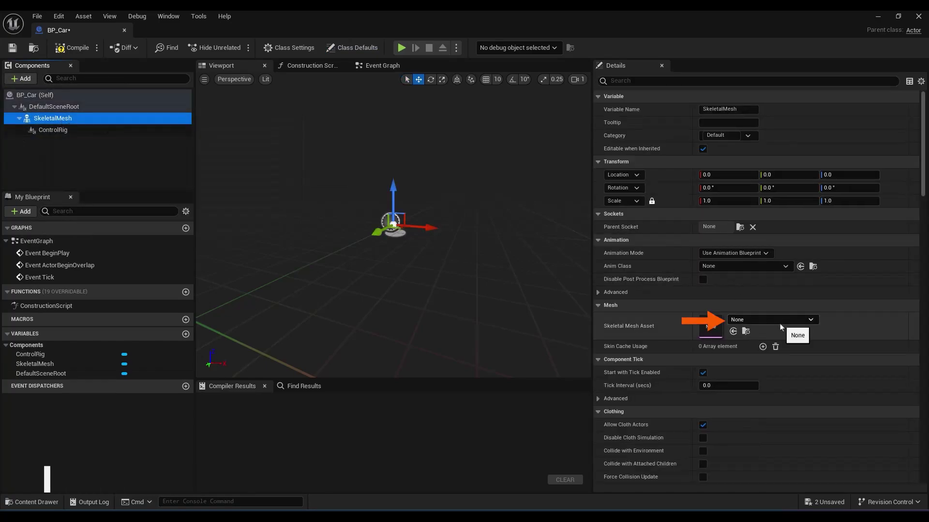
pyautogui.click(779, 319)
pyautogui.click(774, 203)
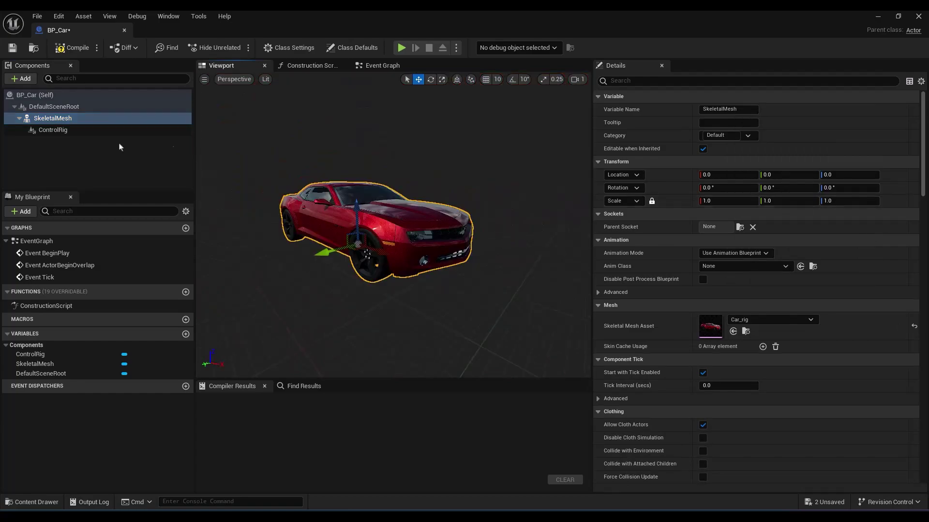
# Set the ControlRig component's Control Rig Class to Car_rig_CtrlRig, and compile and save BP_Car
pyautogui.click(55, 130)
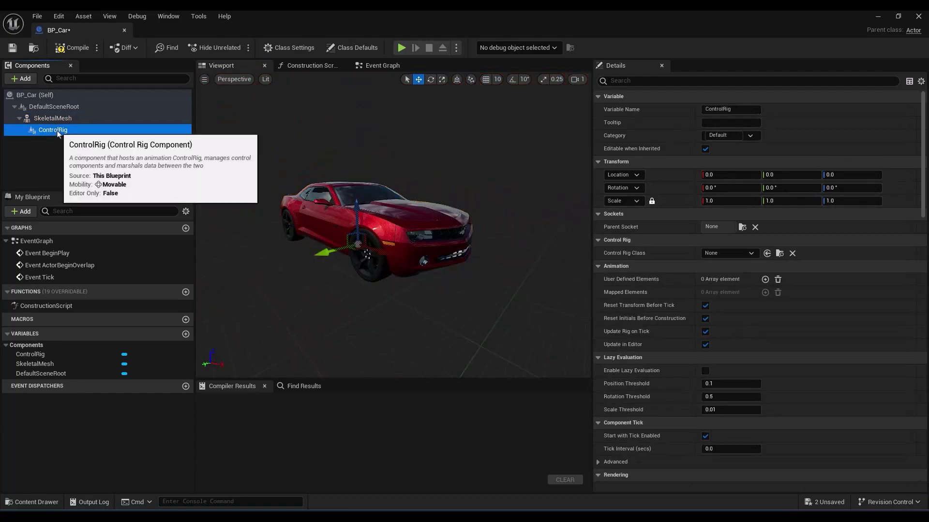
pyautogui.click(735, 253)
pyautogui.click(758, 321)
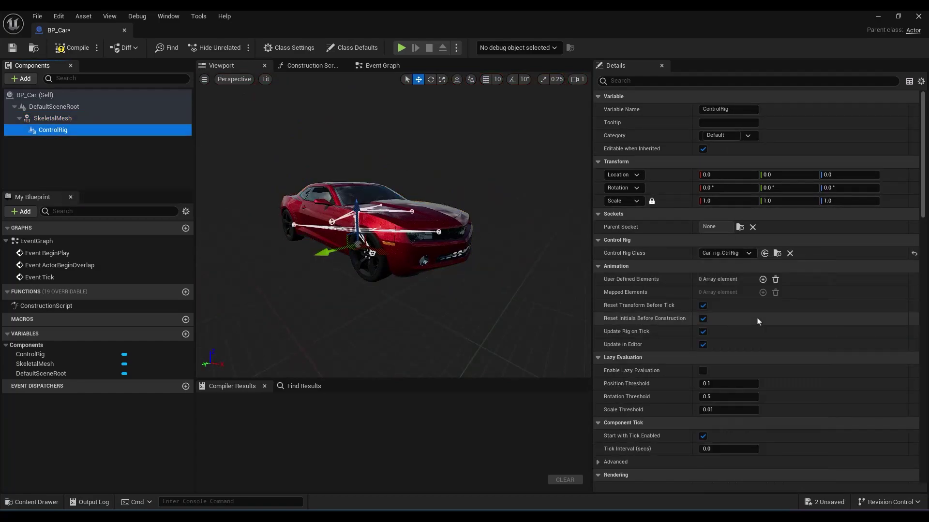
pyautogui.click(71, 49)
pyautogui.click(16, 48)
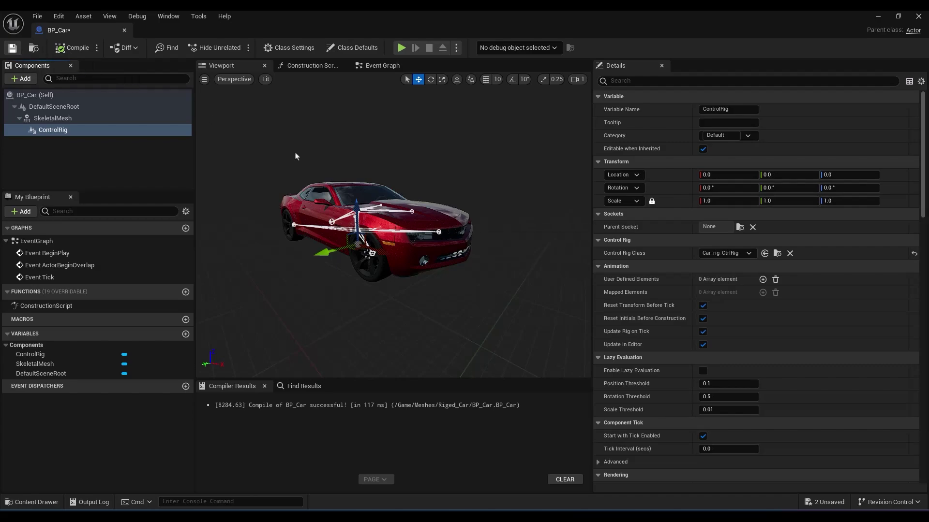
# Create the ControlRig component's On Pre Initialize event and connect an Add Mapped Skeletal Mesh node to its execution output
pyautogui.scroll(-15, 641, 371)
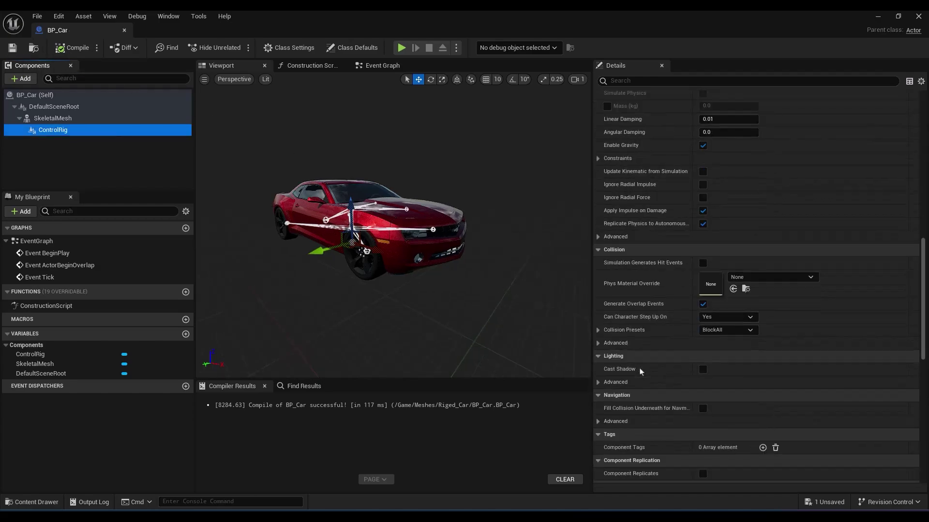
pyautogui.scroll(-4, 640, 371)
pyautogui.scroll(-2, 648, 401)
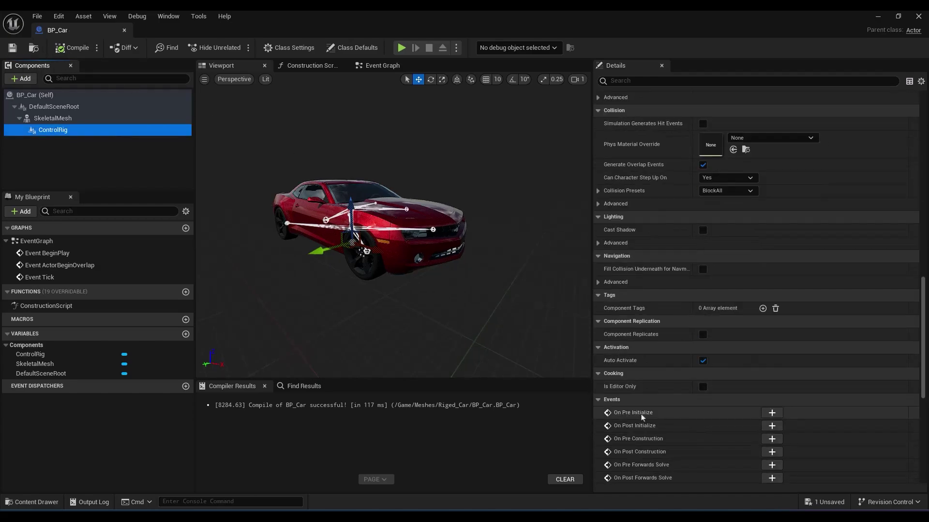
pyautogui.scroll(-3, 643, 415)
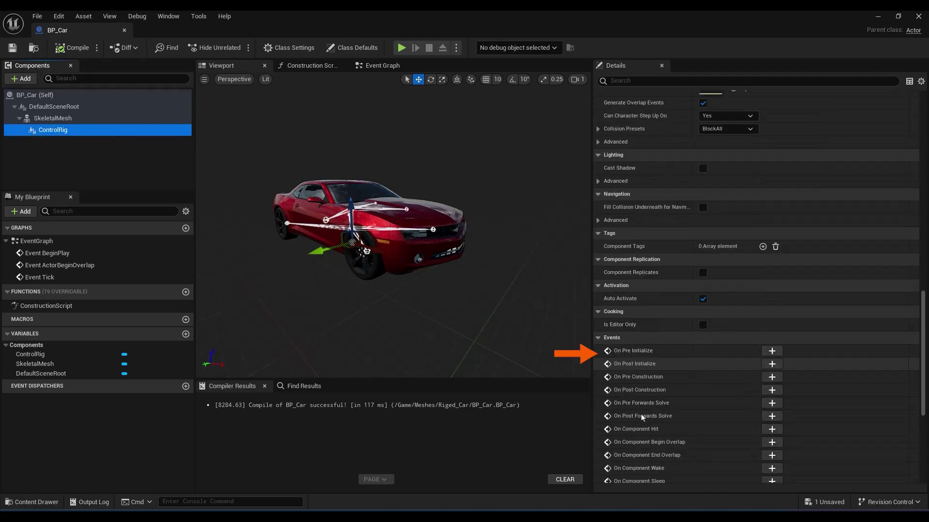
pyautogui.click(772, 351)
pyautogui.moveTo(472, 217); pyautogui.dragTo(357, 204, button='right')
pyautogui.moveTo(325, 211); pyautogui.dragTo(393, 195)
pyautogui.write('add mapped')
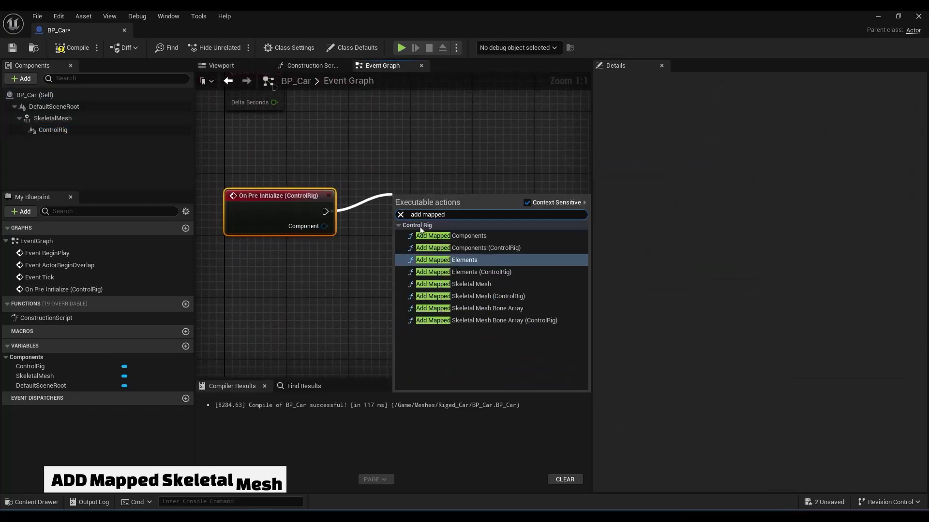
pyautogui.click(467, 284)
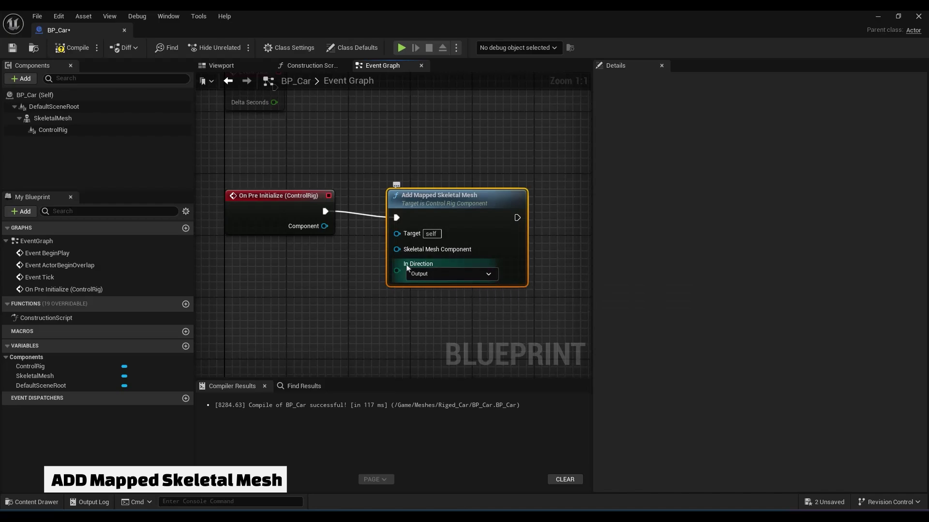
# Wire the event's Component to Target and a SkeletalMesh reference to Skeletal Mesh Component, and compile and save BP_Car
pyautogui.moveTo(327, 226); pyautogui.dragTo(396, 234)
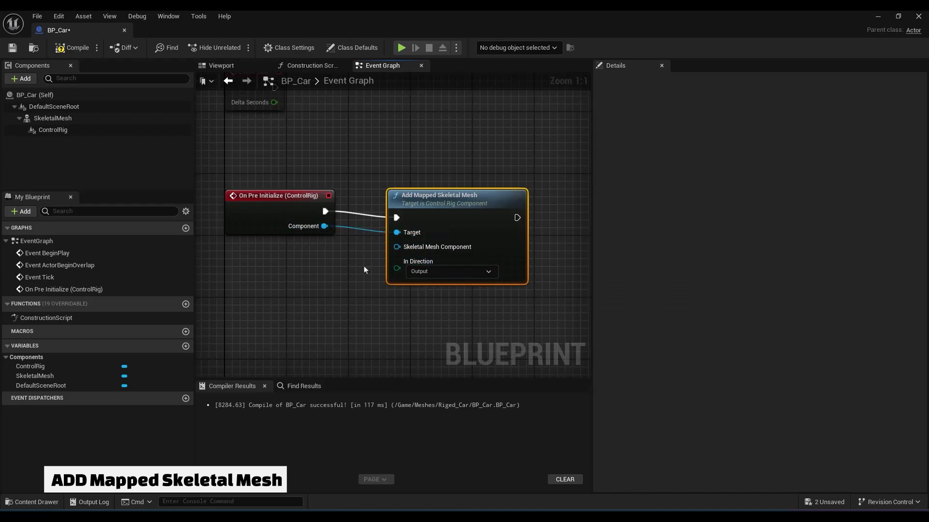
pyautogui.moveTo(54, 120); pyautogui.dragTo(397, 247)
pyautogui.click(83, 52)
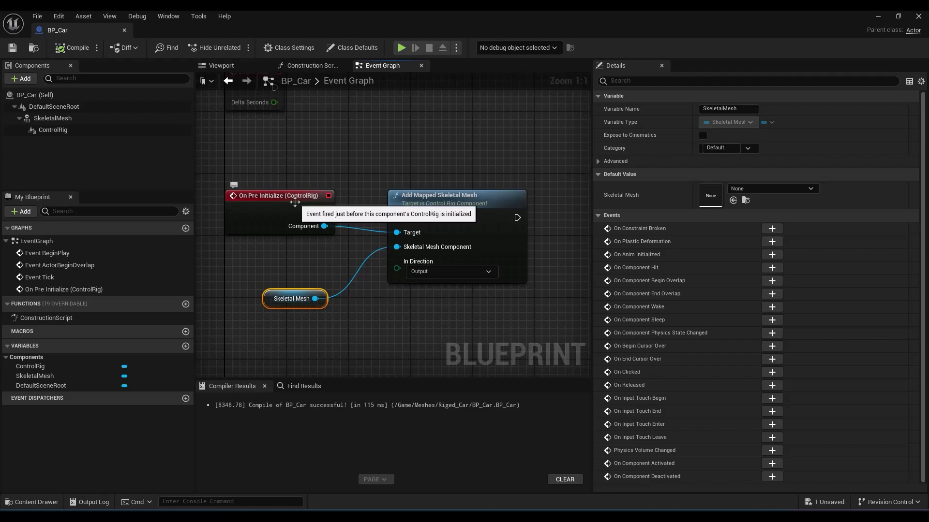
pyautogui.moveTo(200, 165); pyautogui.dragTo(221, 174, button='right')
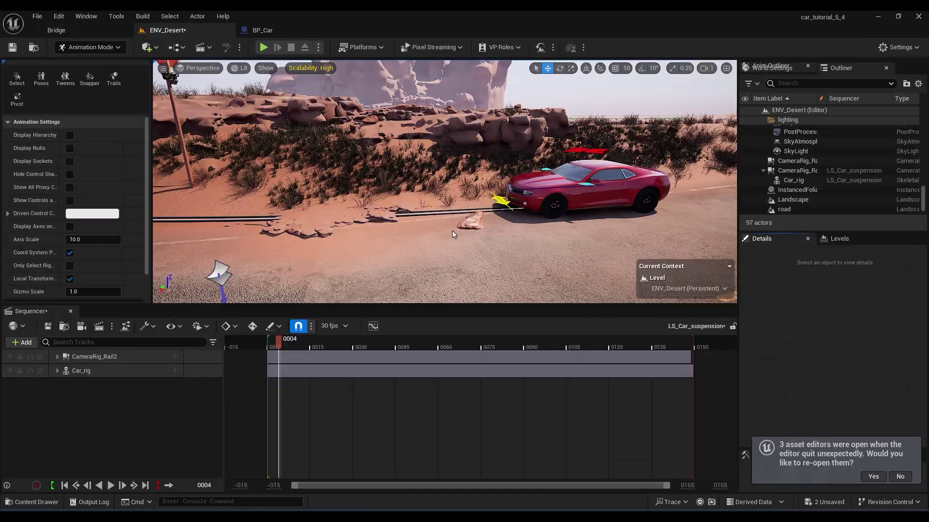
# Place BP_Car in the ENV_Desert level and add it to the LS_Car_suspension sequence in place of the Car_rig track
pyautogui.hotkey('ctrl', 'space')
pyautogui.moveTo(532, 240); pyautogui.dragTo(531, 242)
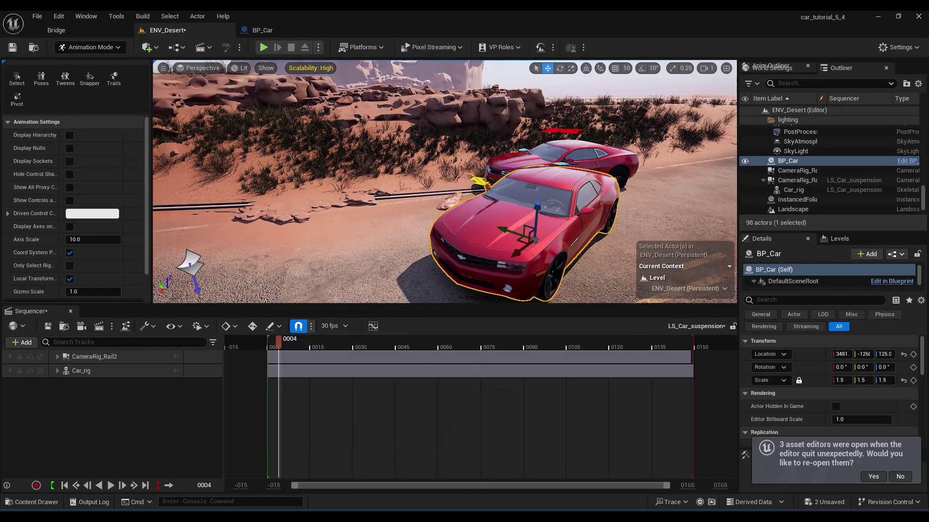
pyautogui.moveTo(786, 161); pyautogui.dragTo(241, 441)
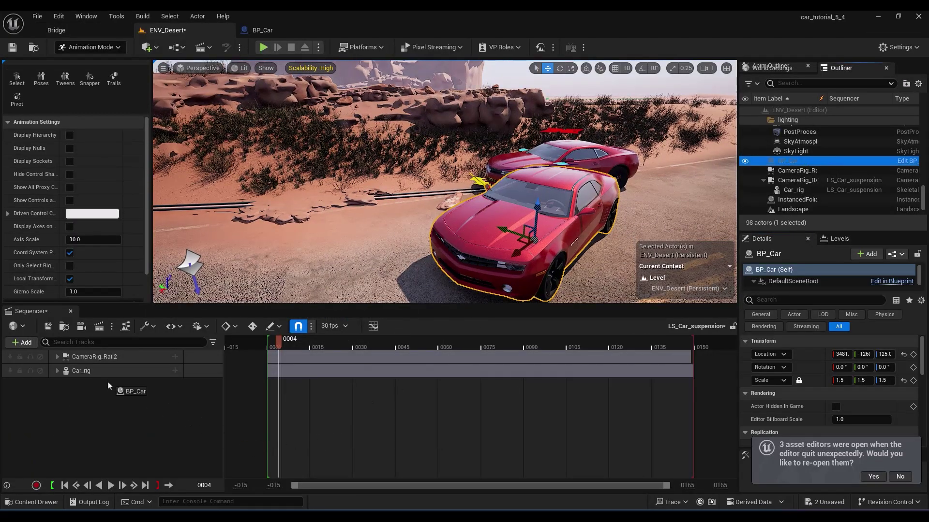
pyautogui.moveTo(109, 386); pyautogui.dragTo(104, 389)
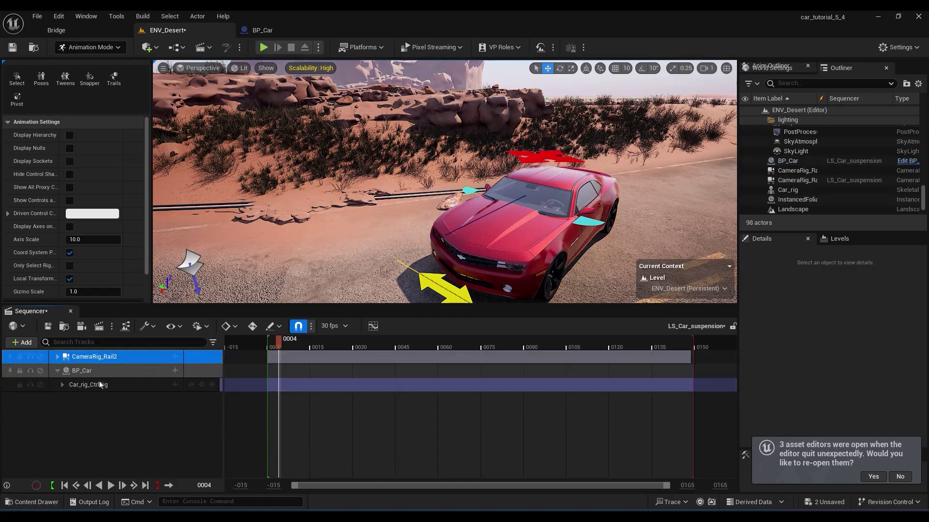
# Attach the BP_Car track to CameraRig_Rail2 and reset the actor's location to zero
pyautogui.click(99, 371)
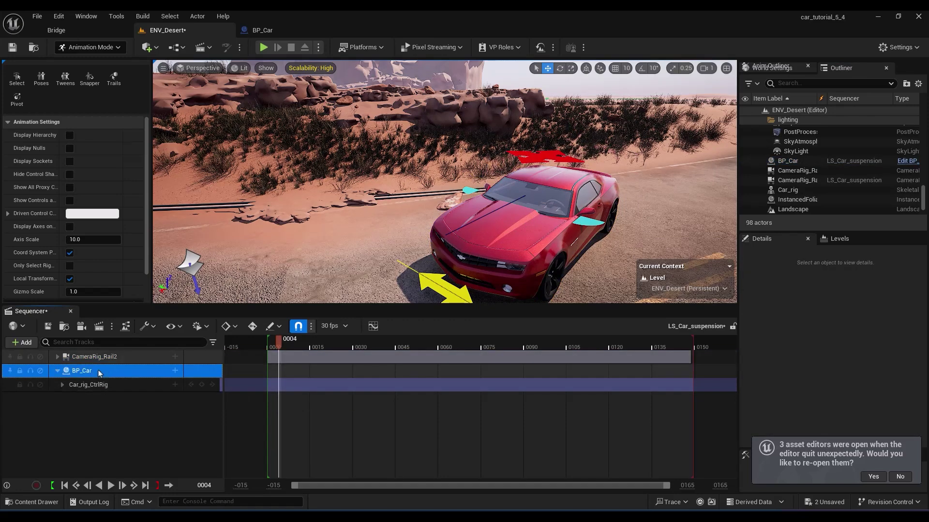
pyautogui.click(172, 371)
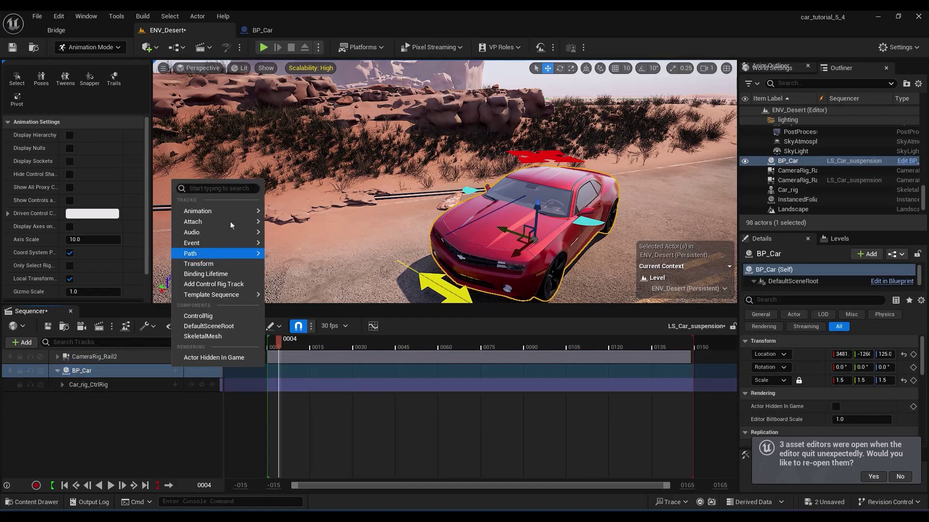
pyautogui.moveTo(231, 223)
pyautogui.click(333, 257)
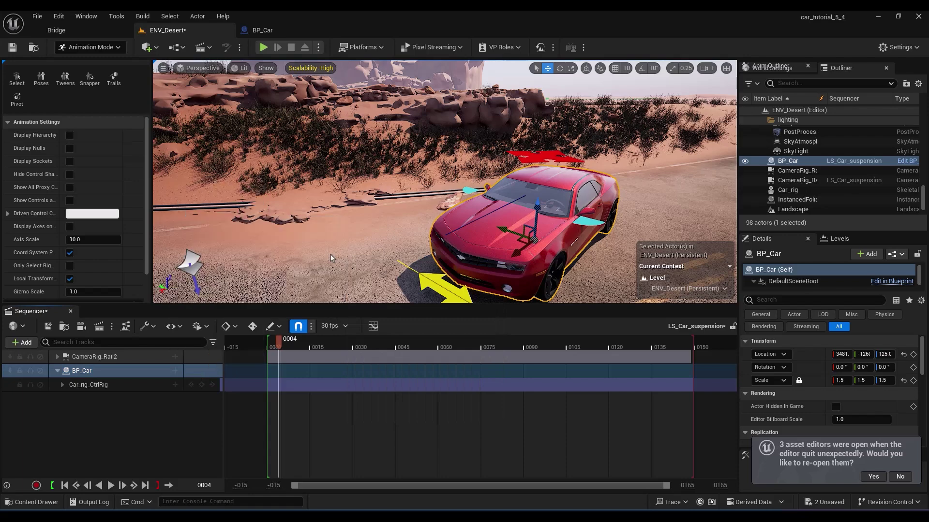
pyautogui.click(903, 355)
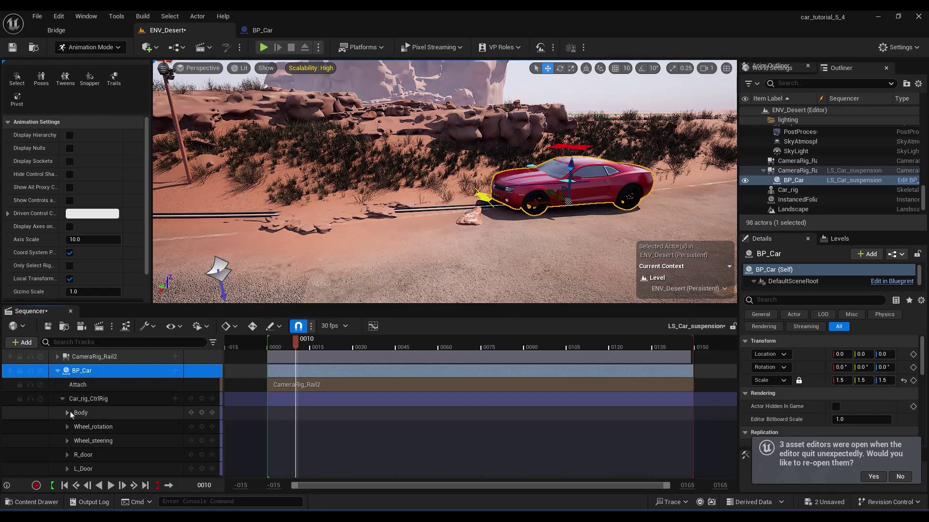
# Key BP_Car's Wheel_rotation X at 6.0 on frame 0 and play the sequence from the start
pyautogui.click(68, 427)
pyautogui.click(130, 441)
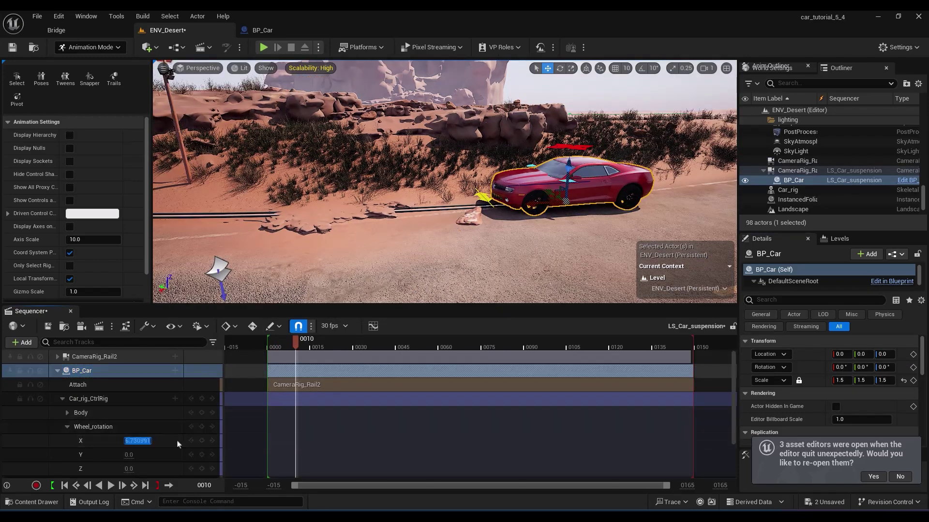
pyautogui.write('0')
pyautogui.press('Return')
pyautogui.moveTo(296, 344); pyautogui.dragTo(271, 348)
pyautogui.moveTo(271, 348); pyautogui.dragTo(267, 349)
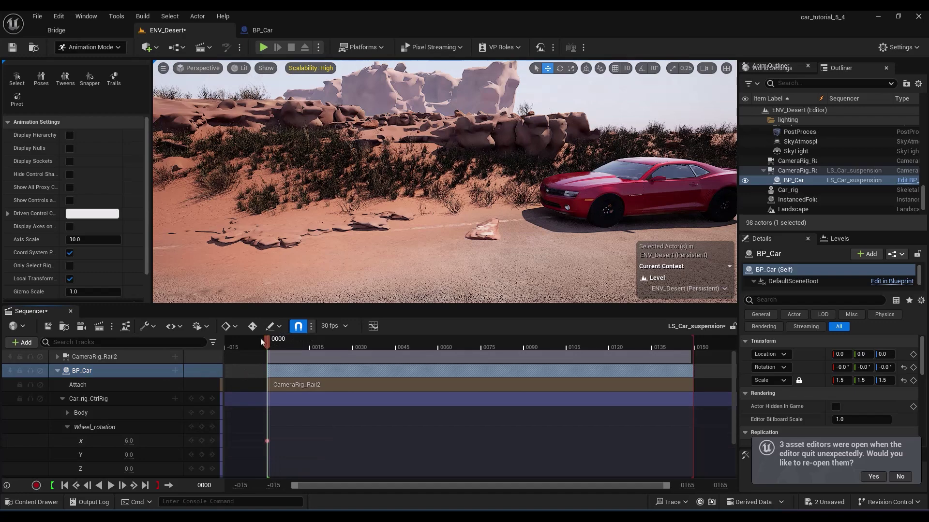
pyautogui.press('space')
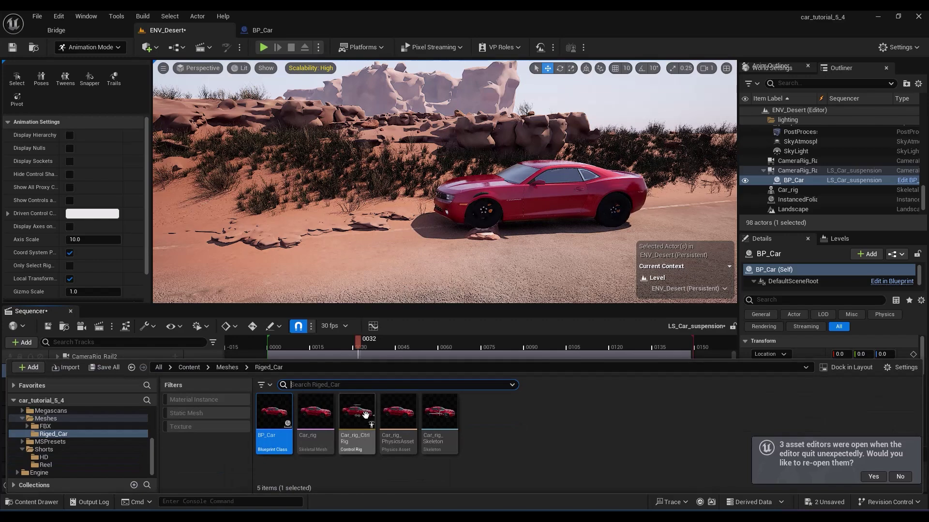
# In Car_rig_CtrlRig's Wheel_Trace_Function, set the Add node's B Z to 20, and compile and save the rig and BP_Car
pyautogui.doubleClick(357, 424)
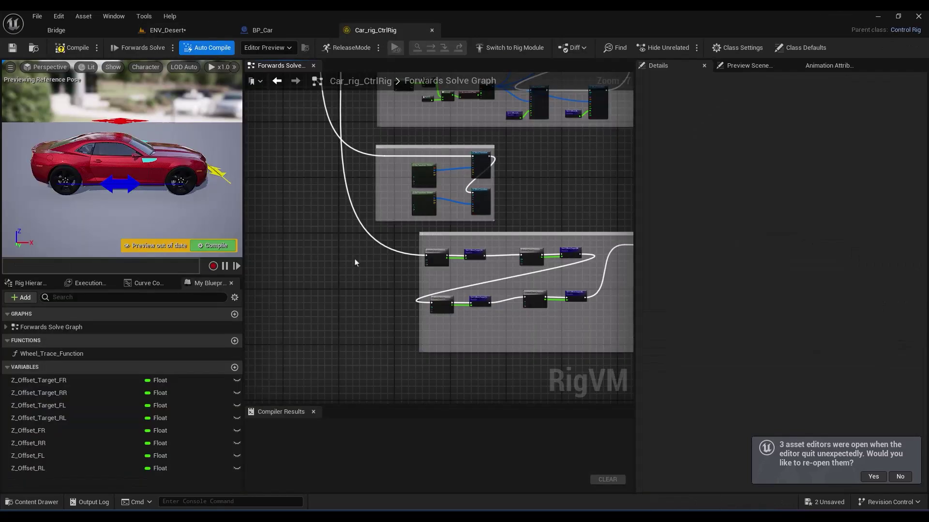
pyautogui.doubleClick(75, 354)
pyautogui.click(438, 232)
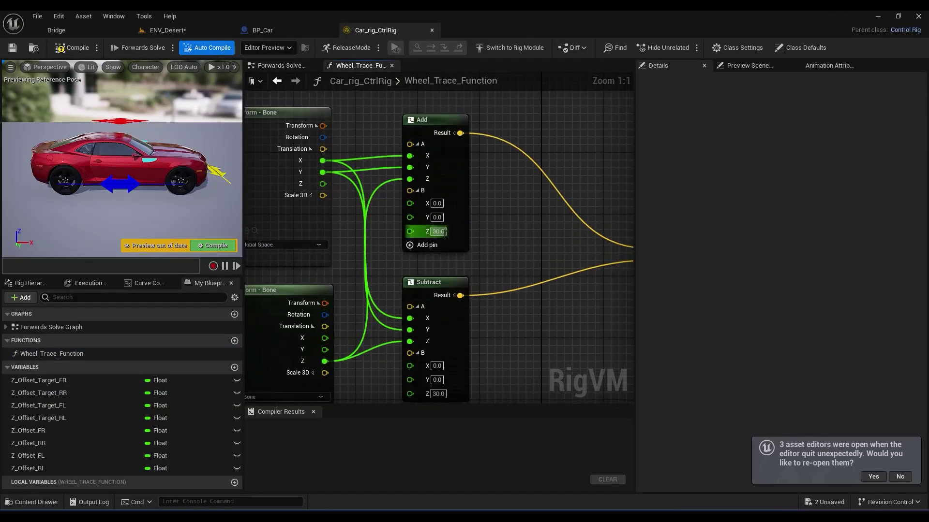
pyautogui.write('20')
pyautogui.press('Return')
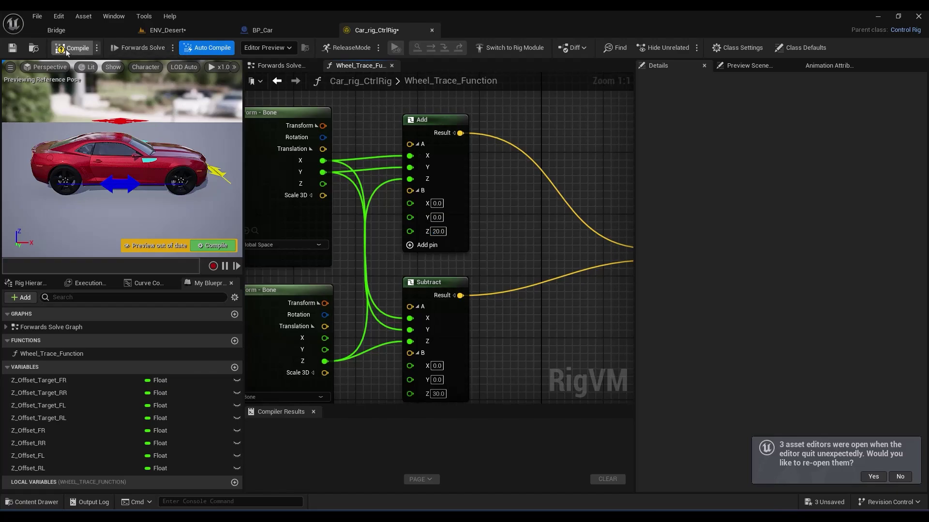
pyautogui.click(67, 49)
pyautogui.click(13, 48)
pyautogui.click(253, 30)
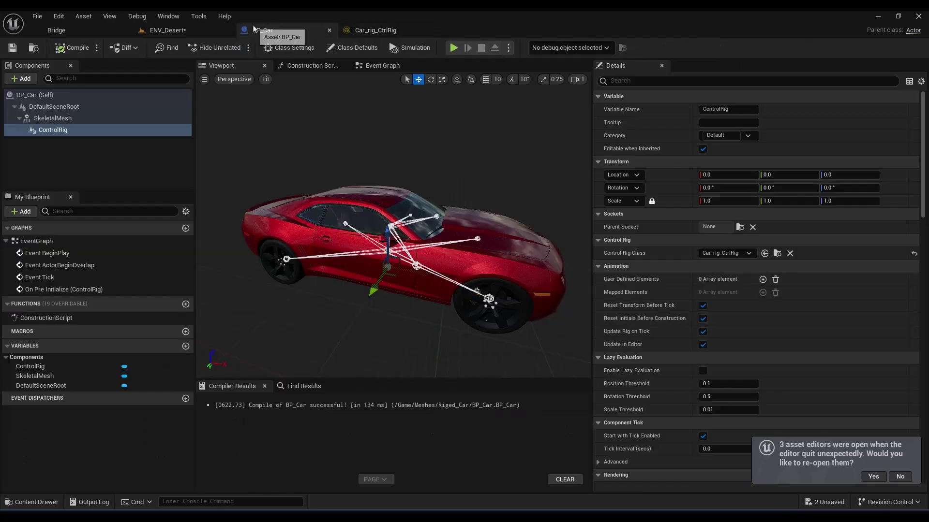
pyautogui.click(67, 48)
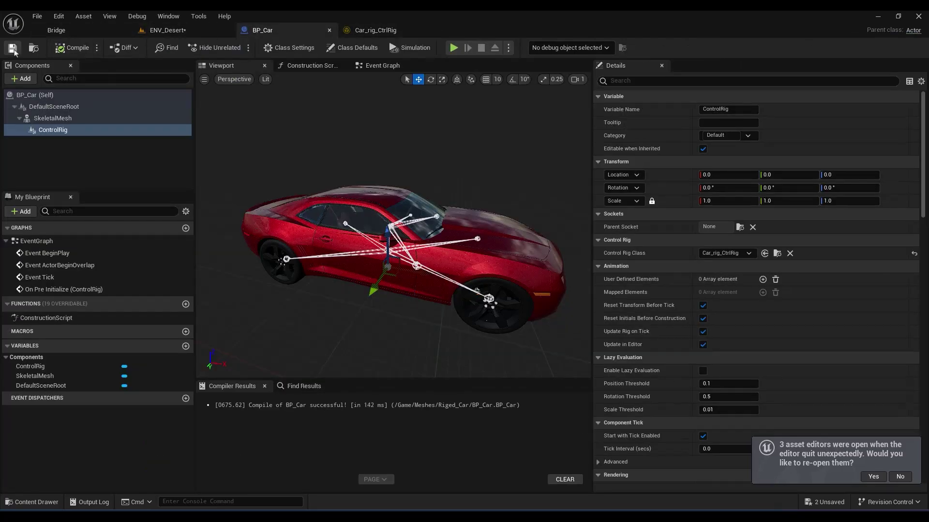
# Return to the ENV_Desert level and replay the sequence from near its start to check the wheel suspension
pyautogui.click(143, 34)
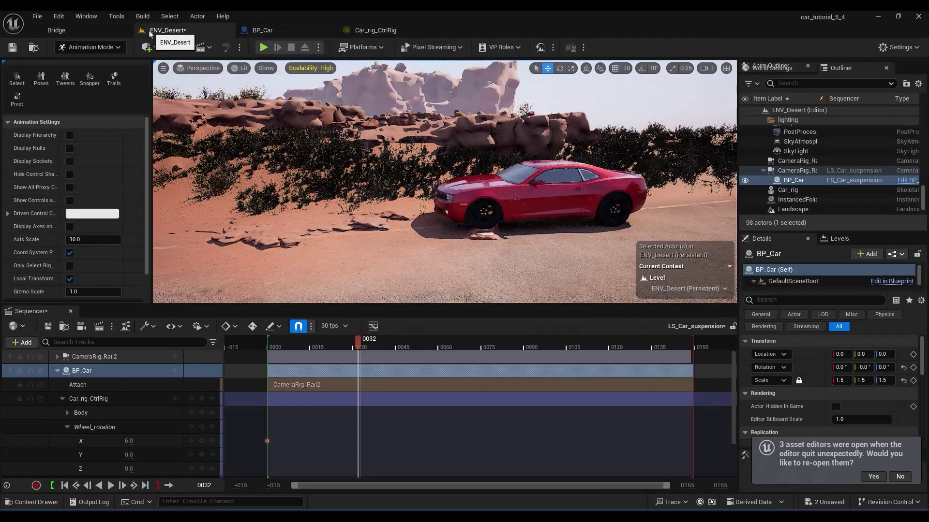
pyautogui.click(279, 342)
pyautogui.press('space')
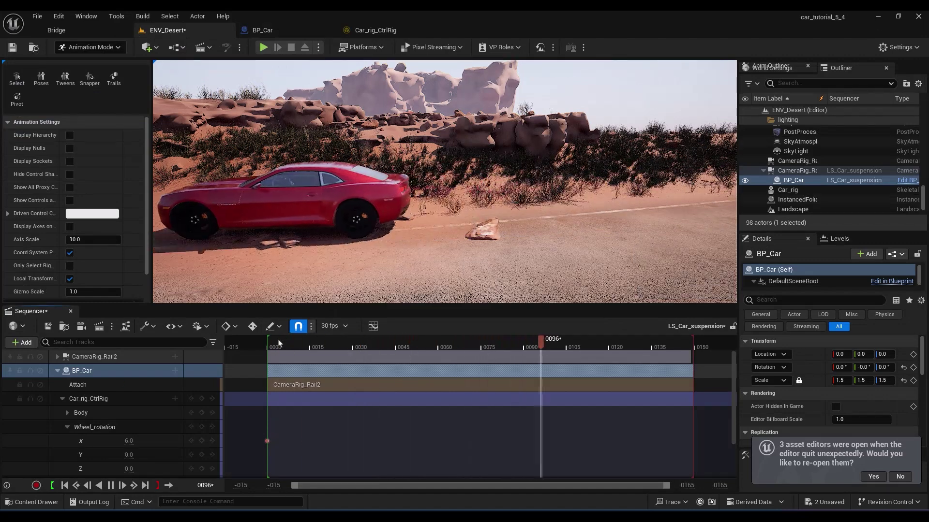
pyautogui.click(278, 342)
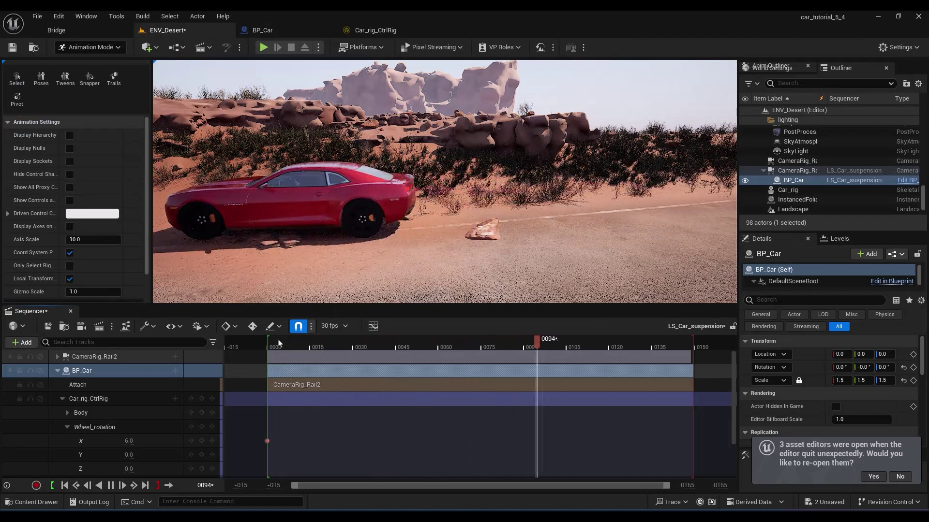
# Stop playback and scrub the sequence to frame 27 to examine the front wheel passing over the rock
pyautogui.press('space')
pyautogui.moveTo(300, 343); pyautogui.dragTo(345, 344)
pyautogui.moveTo(353, 238); pyautogui.dragTo(359, 238, button='right')
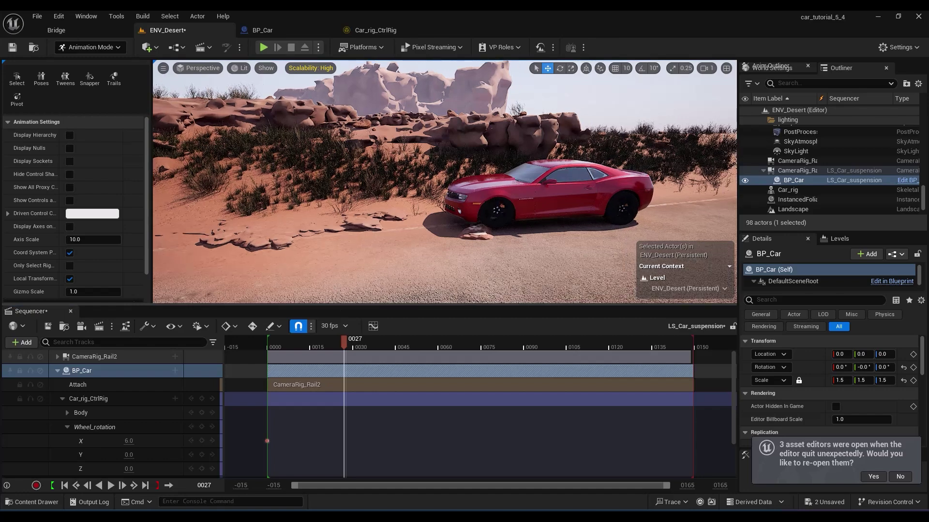
# Try rotating the car's Body control by hand at frame 27, and undo the rotation
pyautogui.click(547, 145)
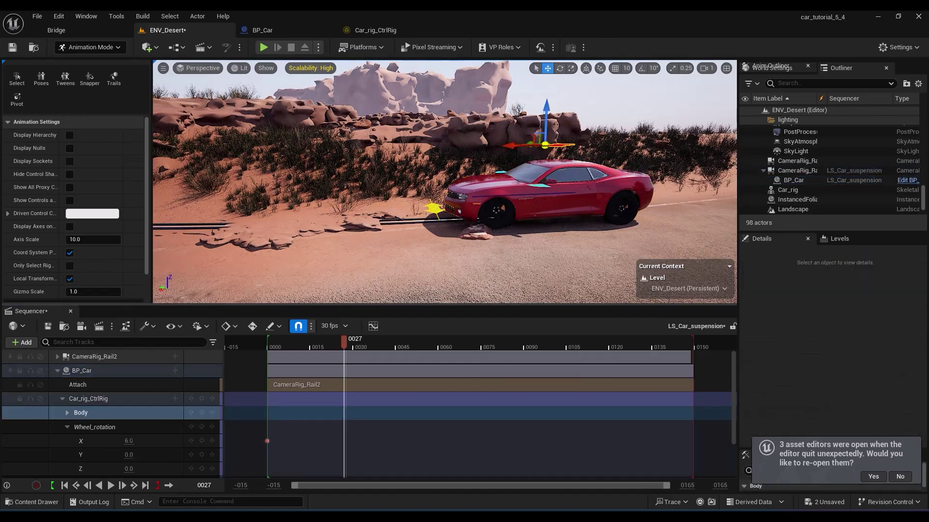
pyautogui.press('e')
pyautogui.moveTo(506, 117); pyautogui.dragTo(506, 118)
pyautogui.moveTo(567, 107); pyautogui.dragTo(569, 115)
pyautogui.hotkey('ctrl', 'z')
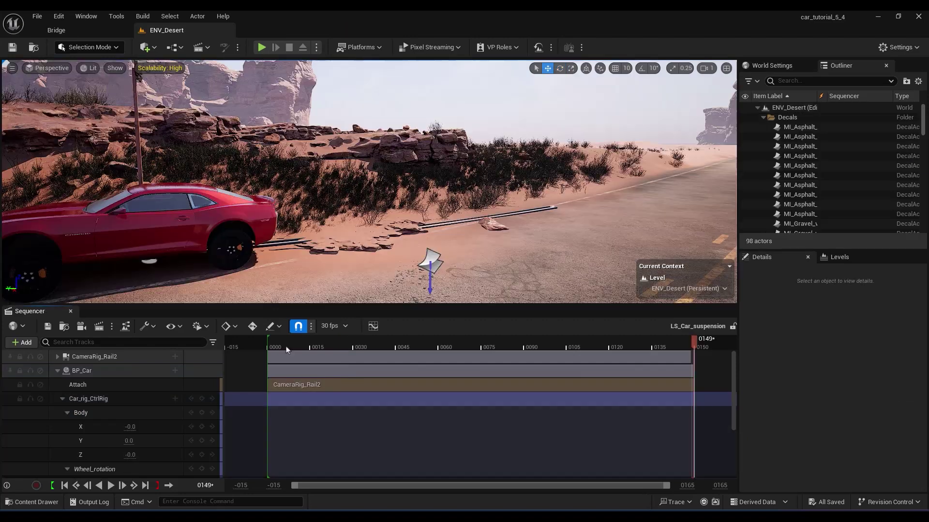
# Open the Car_rig_CtrlRig asset from the Riged_Car folder and bring its Forwards Solve Graph into view
pyautogui.hotkey('ctrl', 'space')
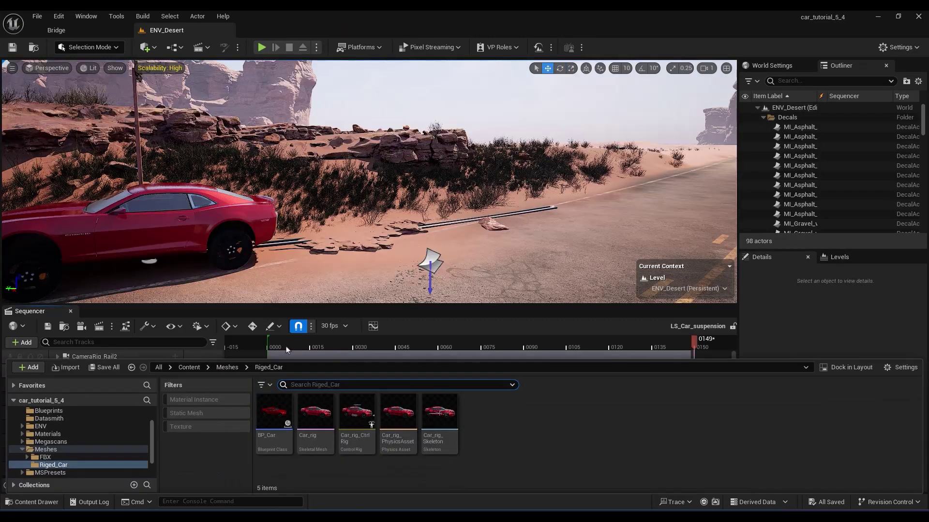
pyautogui.doubleClick(365, 428)
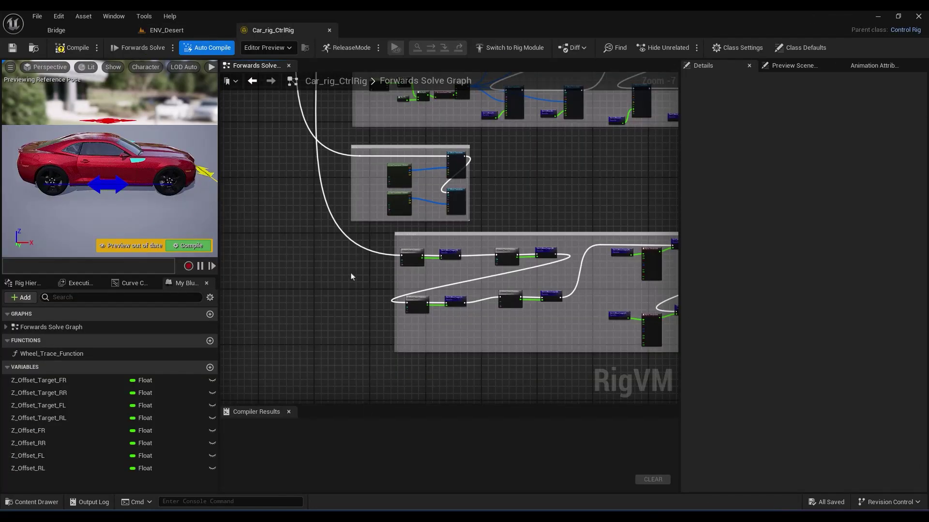
pyautogui.moveTo(352, 277); pyautogui.dragTo(309, 338, button='right')
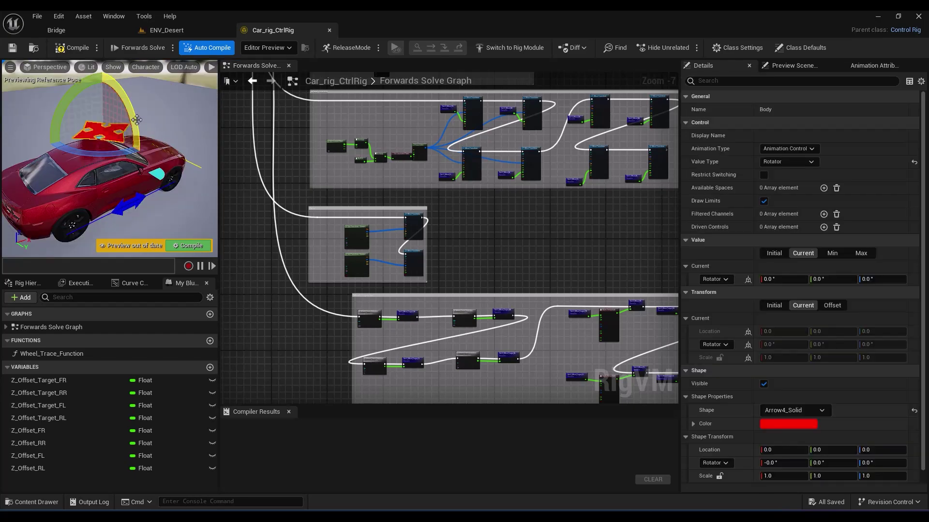
# Try tilting the Body control about its X and Y axes in the rig preview to test the body's rotation directions
pyautogui.moveTo(133, 116); pyautogui.dragTo(134, 120)
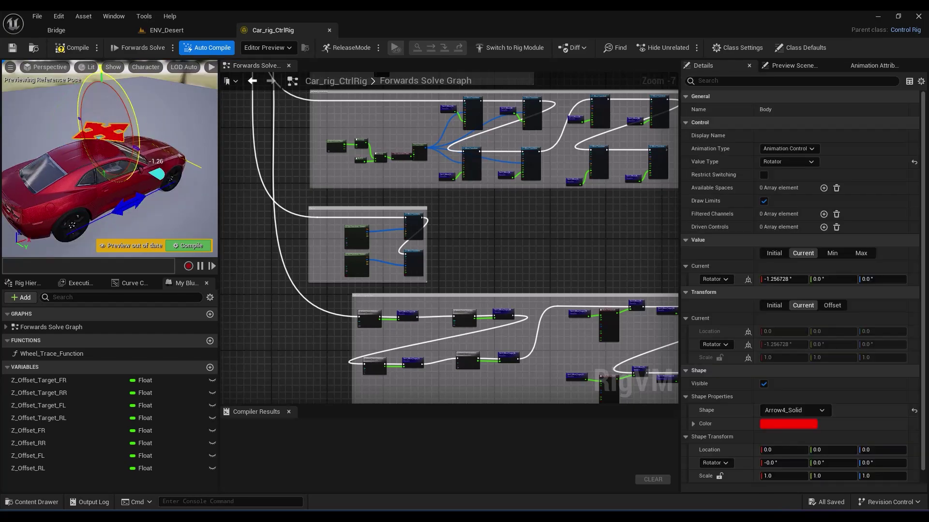
pyautogui.moveTo(65, 109); pyautogui.dragTo(61, 119)
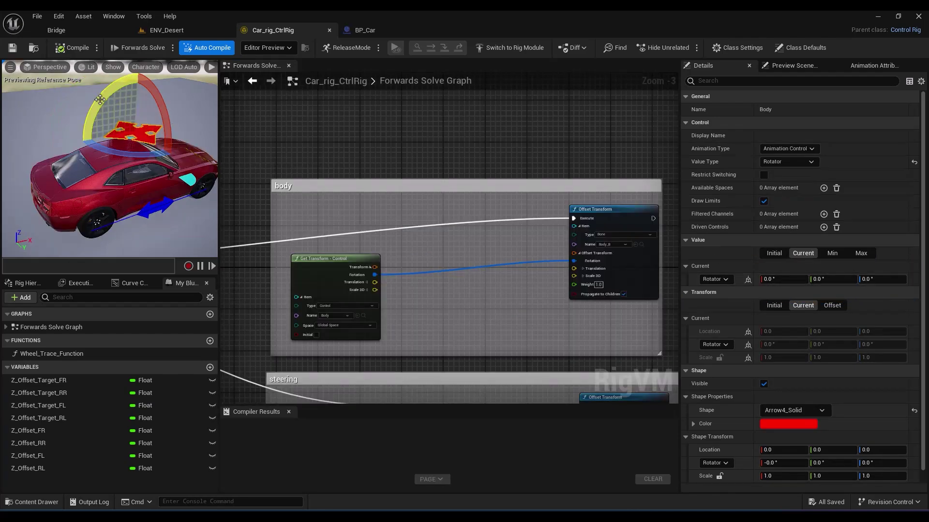
pyautogui.moveTo(100, 99); pyautogui.dragTo(188, 165)
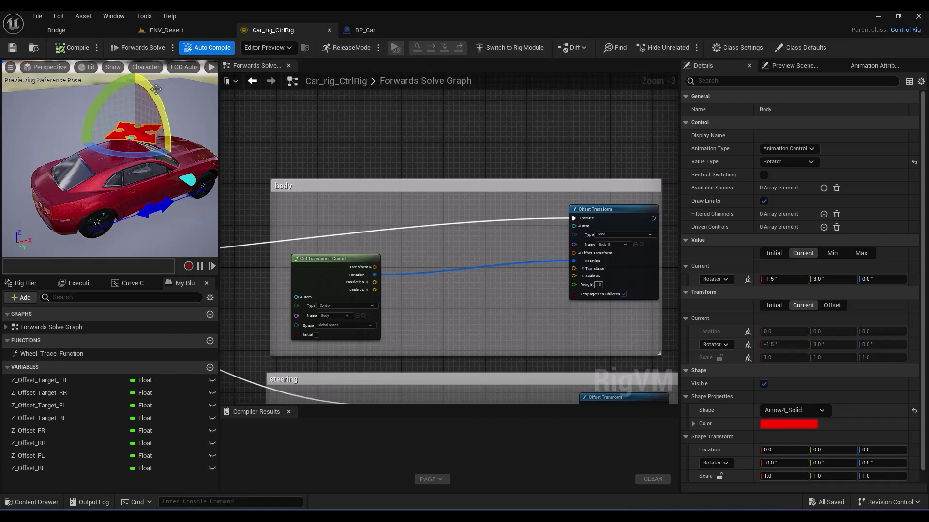
# Examine the X and Y rotation signs for each wheel in suspension_axis.png, and return to the Control Rig's body section
pyautogui.click(614, 518)
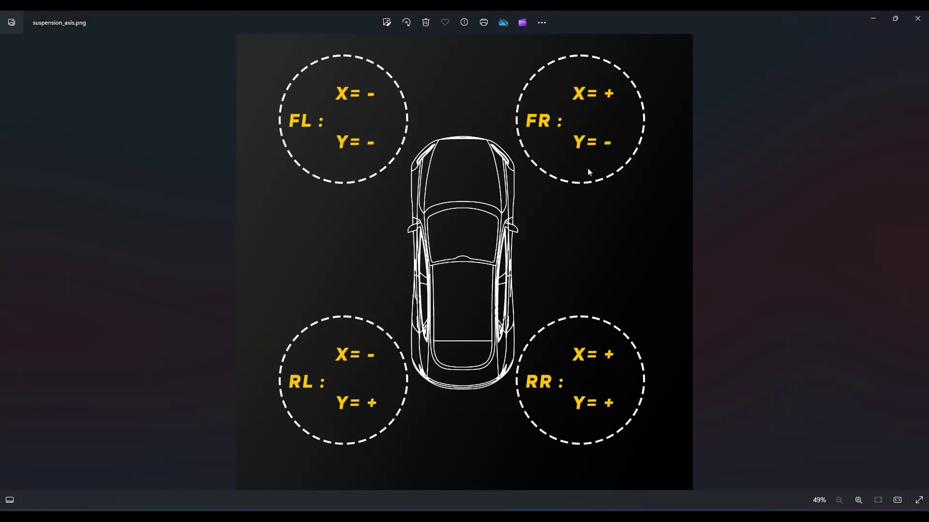
pyautogui.click(871, 21)
pyautogui.scroll(3, 518, 312)
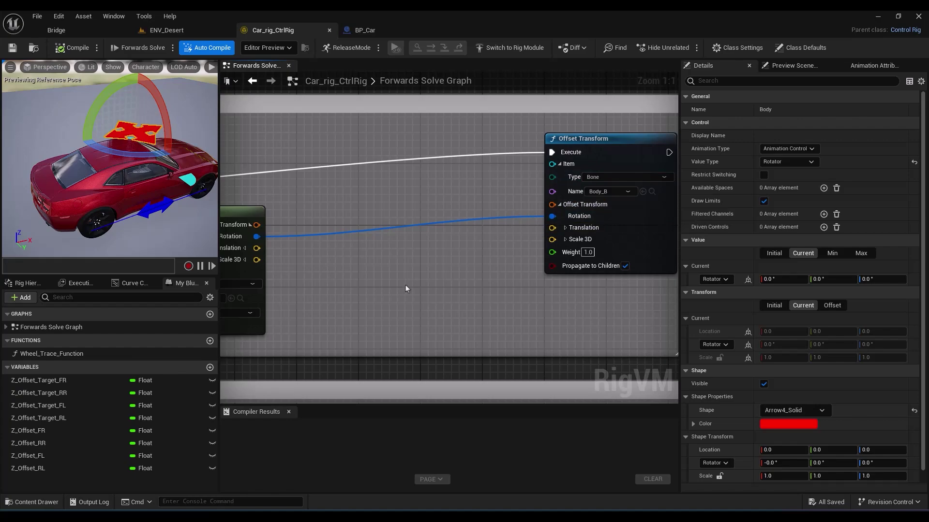
# Create a function named Body_suspension and give it an output named Rotation of type Vector
pyautogui.click(209, 340)
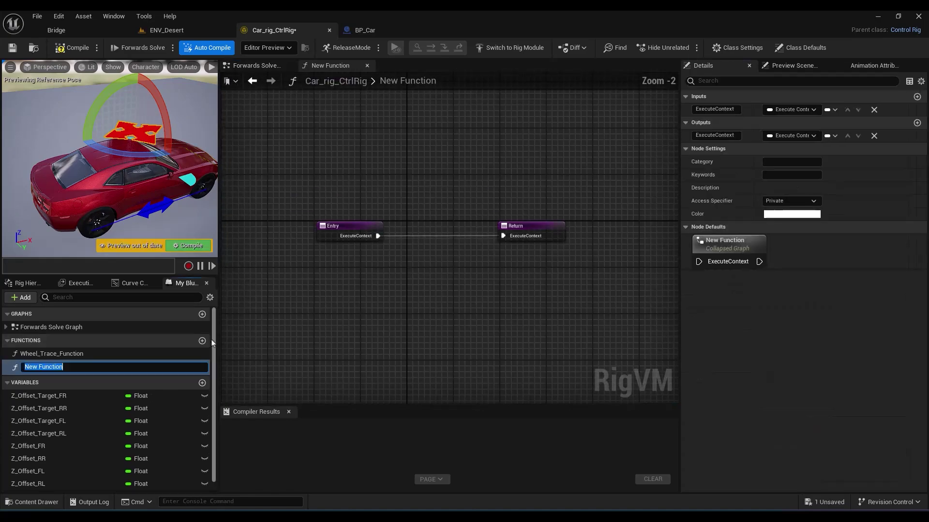
pyautogui.write('Body_suspension')
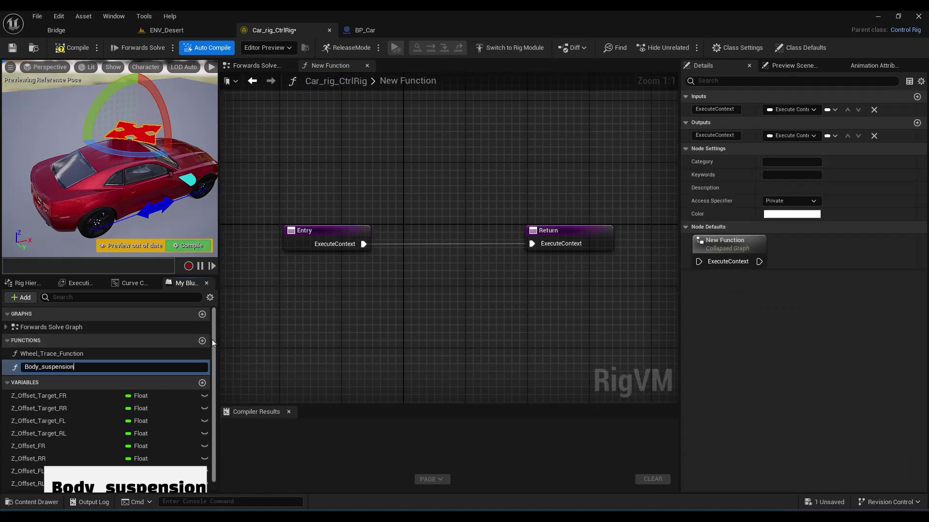
pyautogui.click(503, 306)
pyautogui.click(570, 234)
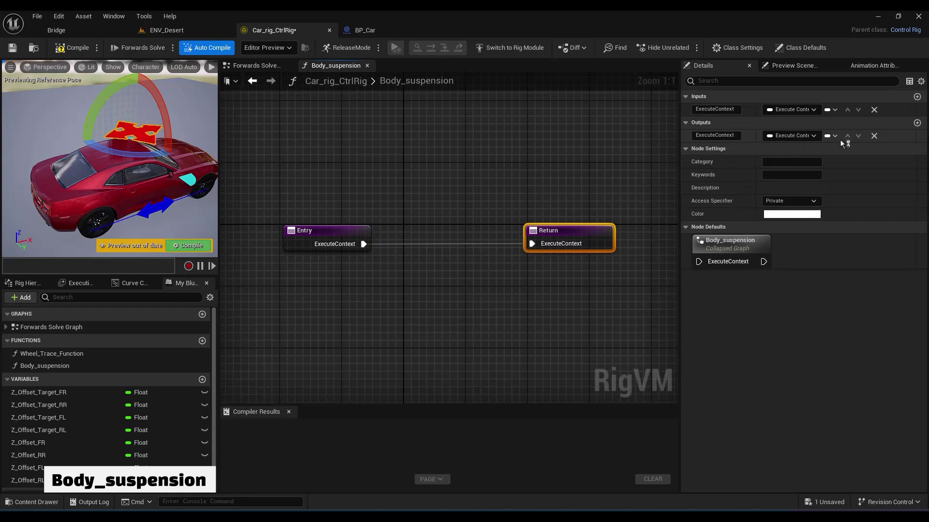
pyautogui.click(917, 122)
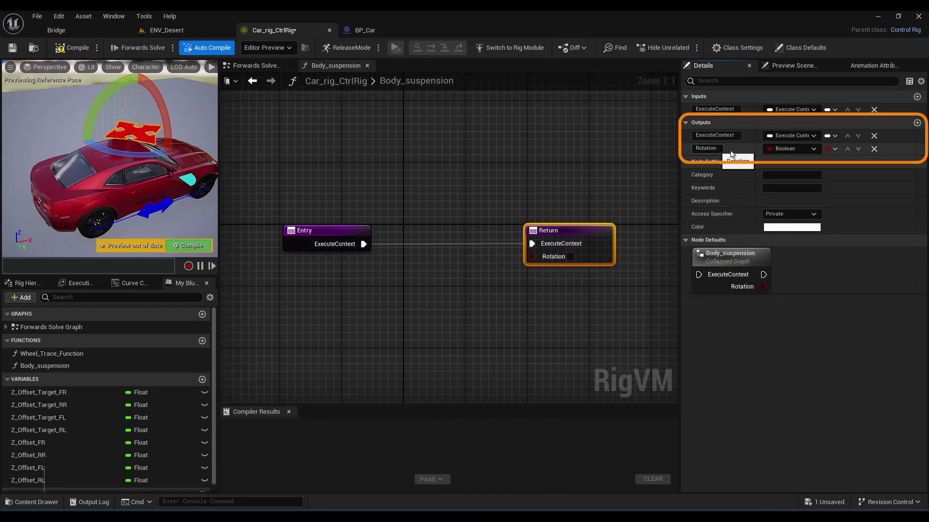
pyautogui.click(791, 148)
pyautogui.click(779, 225)
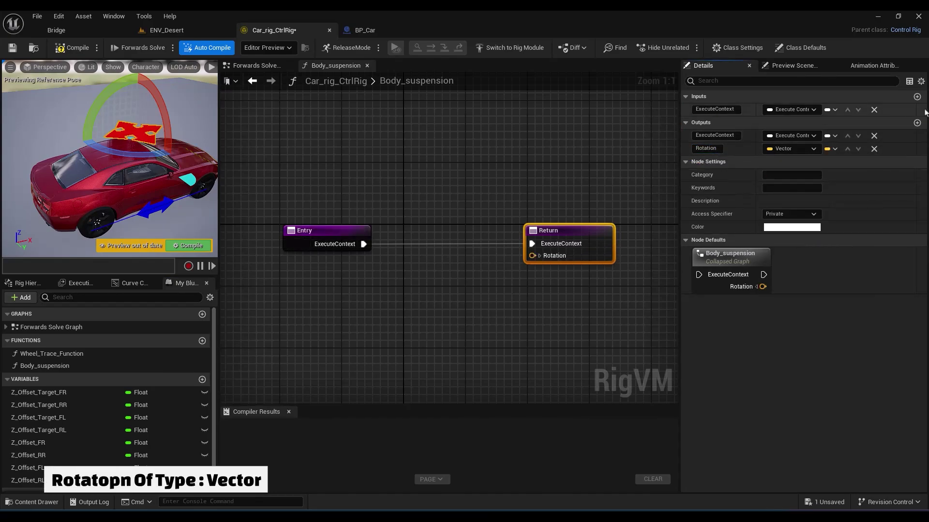
# Add two inputs to Body_suspension, naming the first Intensity with type Float
pyautogui.click(916, 96)
pyautogui.click(917, 97)
pyautogui.click(706, 123)
pyautogui.write('Int')
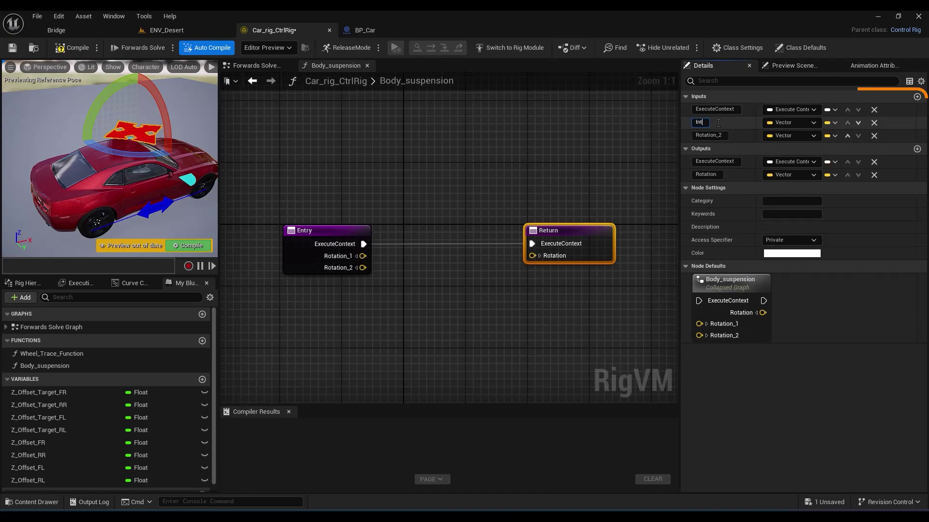
pyautogui.write('ensity')
pyautogui.press('Return')
pyautogui.click(790, 123)
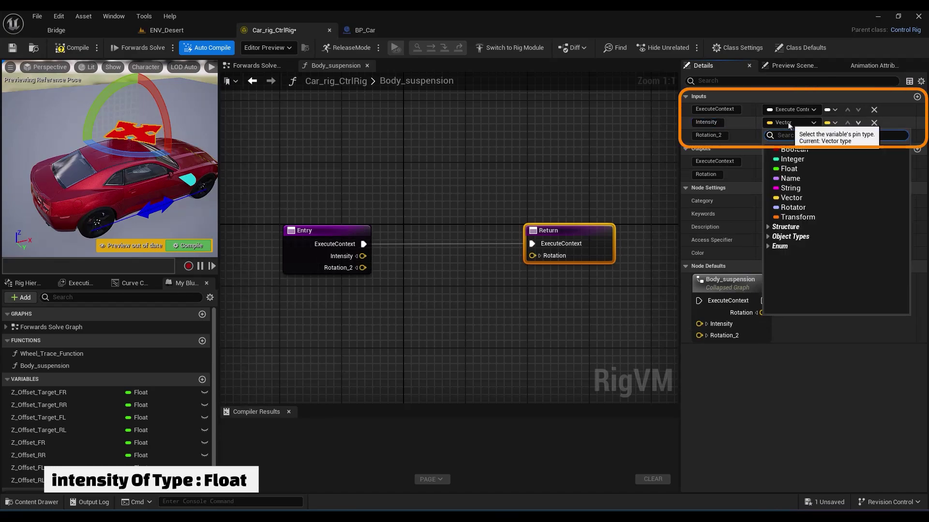
pyautogui.click(800, 169)
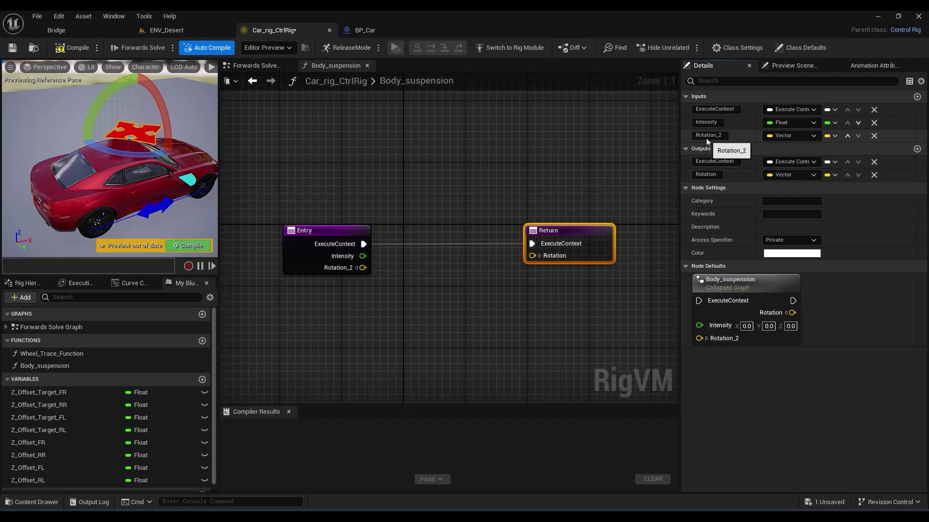
# Rename the second Body_suspension input Smooth_level and set its type to Integer
pyautogui.write('Smooth_level')
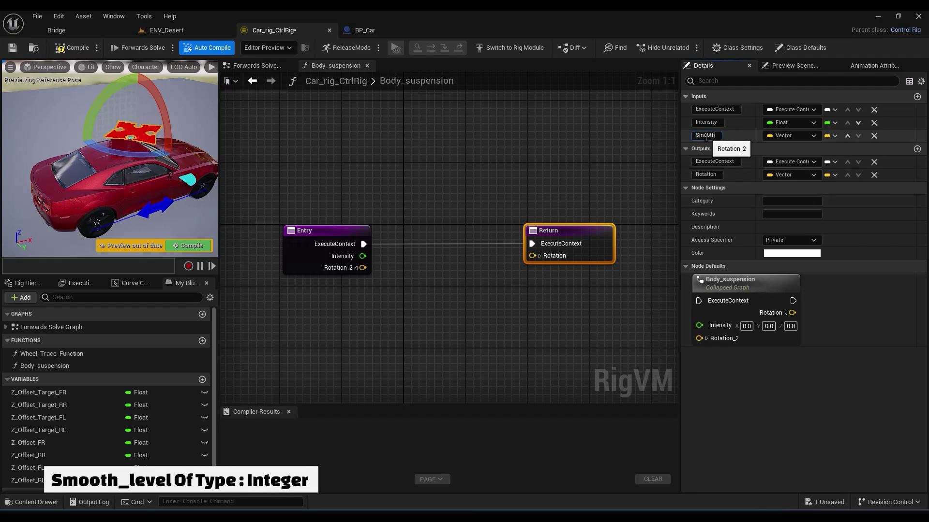
pyautogui.press('Return')
pyautogui.click(787, 136)
pyautogui.click(792, 172)
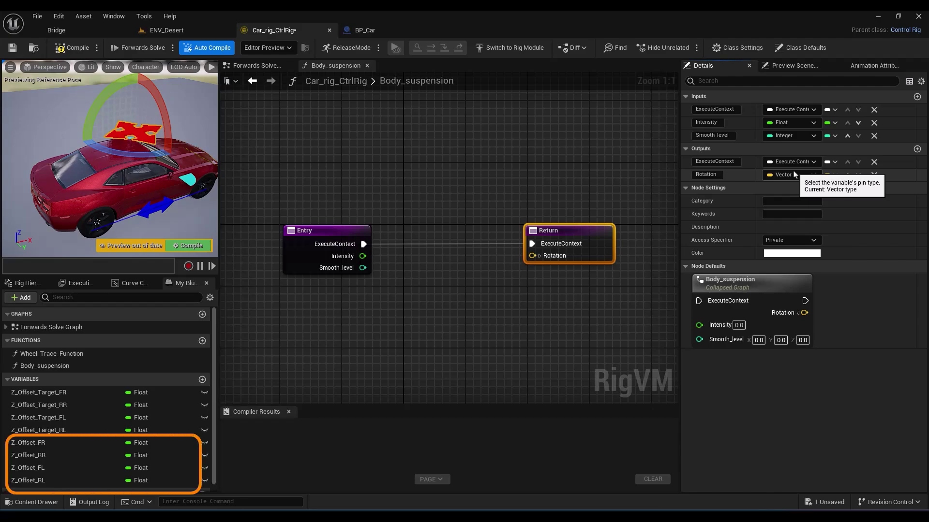
# Add a getter for the Z_Offset_FR variable to the Body_suspension graph
pyautogui.scroll(-4, 400, 270)
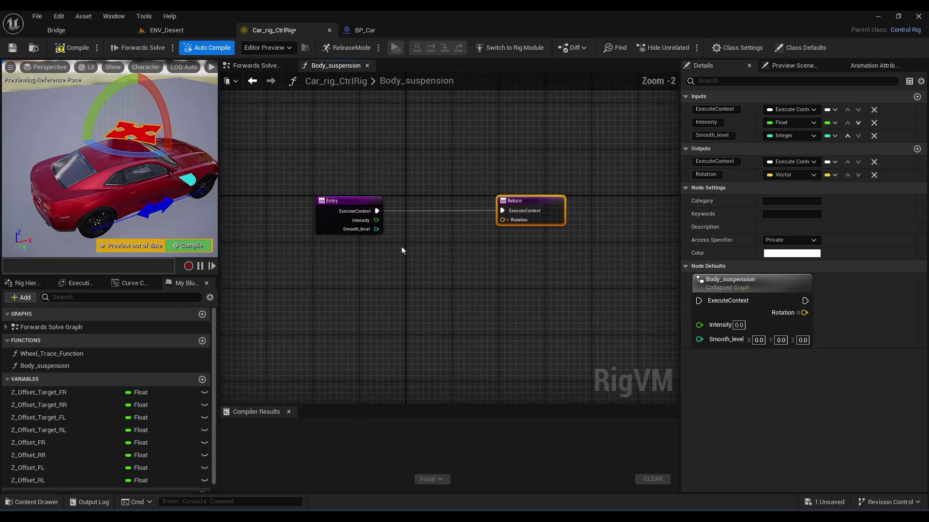
pyautogui.moveTo(84, 440); pyautogui.dragTo(317, 227)
pyautogui.click(339, 244)
pyautogui.scroll(1, 374, 245)
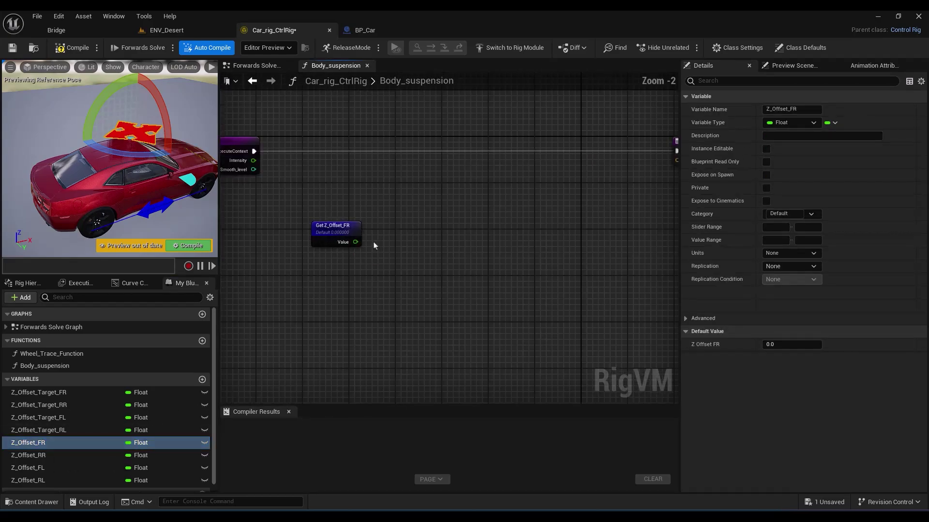
# Feed the Z_Offset_FR value into two Multiply nodes, one for the X rotation and one for Y
pyautogui.scroll(2, 374, 246)
pyautogui.moveTo(353, 242); pyautogui.dragTo(437, 291)
pyautogui.write('mul')
pyautogui.press('Return')
pyautogui.write('mul')
pyautogui.press('Return')
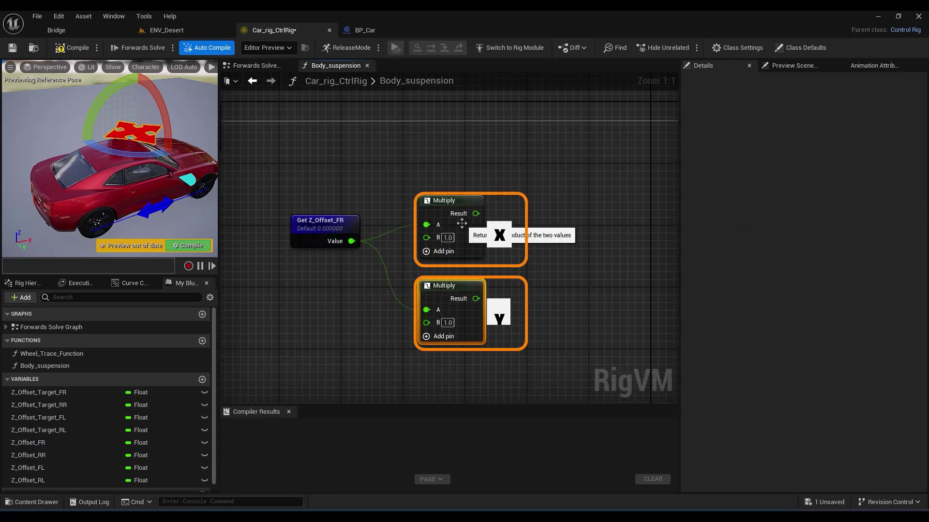
# Check the FR wheel's signs in suspension_axis.png and set B of the lower Multiply node to -1
pyautogui.hotkey('alt', 'Tab')
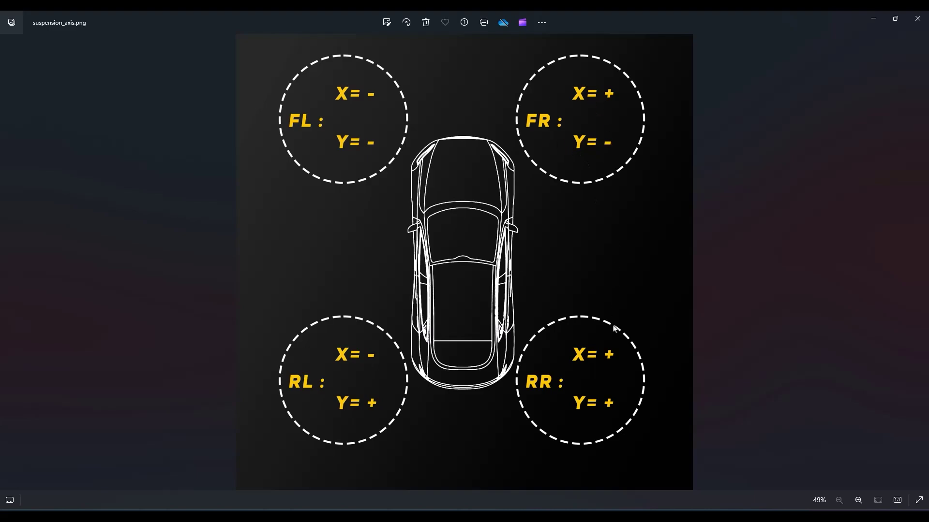
pyautogui.hotkey('alt', 'Tab')
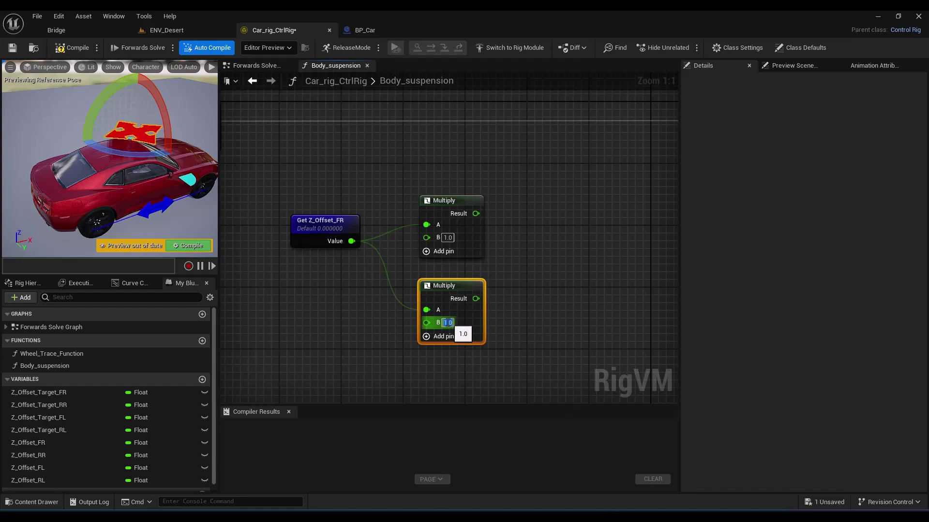
pyautogui.write('-1')
pyautogui.press('Return')
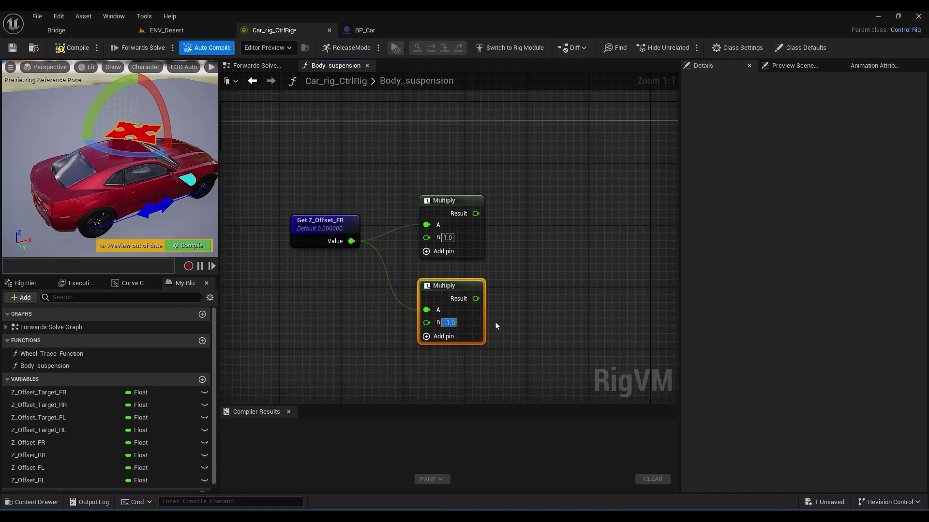
# Add a Make Vector node and connect the upper Multiply result to X and the lower one to Y
pyautogui.moveTo(496, 326); pyautogui.dragTo(444, 311, button='right')
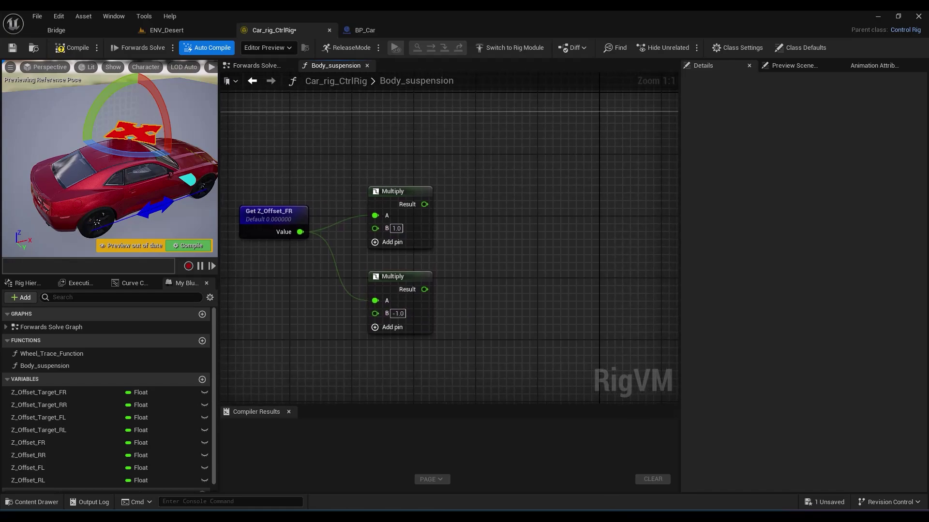
pyautogui.rightClick(474, 249)
pyautogui.write('m')
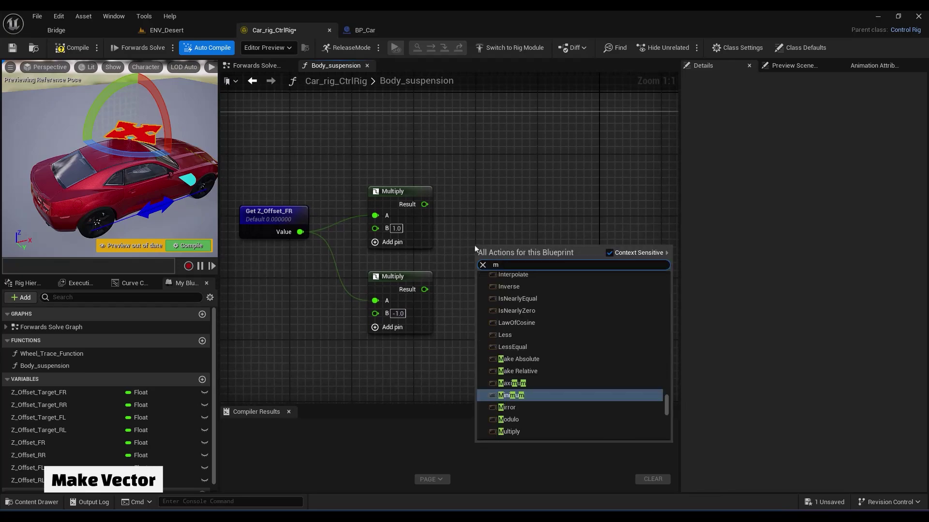
pyautogui.write('ake vec')
pyautogui.click(530, 370)
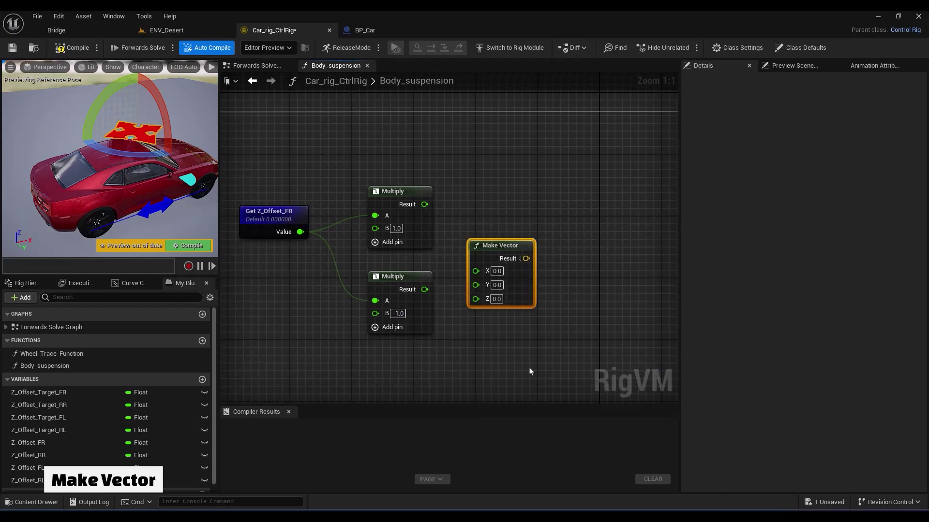
pyautogui.moveTo(424, 204); pyautogui.dragTo(476, 270)
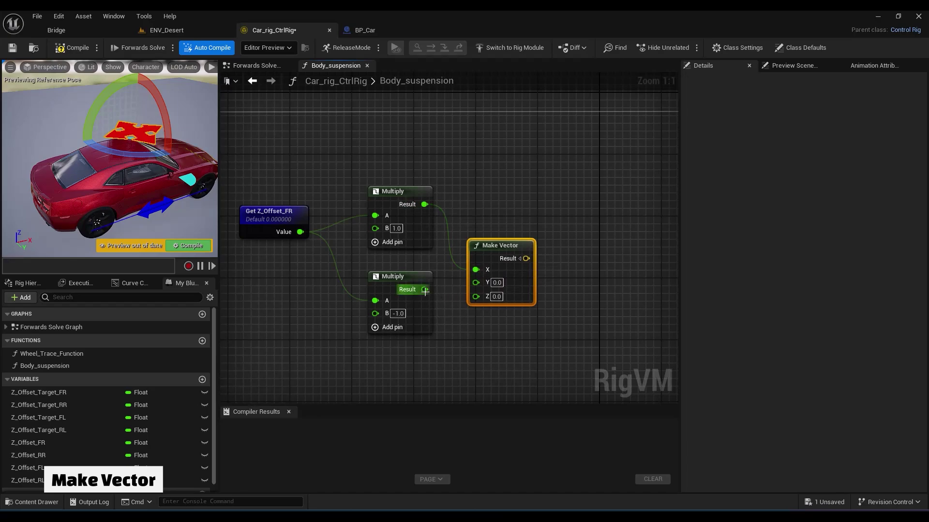
pyautogui.moveTo(425, 291); pyautogui.dragTo(550, 217)
# Add getters for Z_Offset_RR, Z_Offset_FL and Z_Offset_RL in a column below the Z_Offset_FR getter
pyautogui.moveTo(551, 218); pyautogui.dragTo(578, 157, button='right')
pyautogui.moveTo(42, 455); pyautogui.dragTo(274, 358)
pyautogui.click(314, 377)
pyautogui.moveTo(314, 377); pyautogui.dragTo(328, 283, button='right')
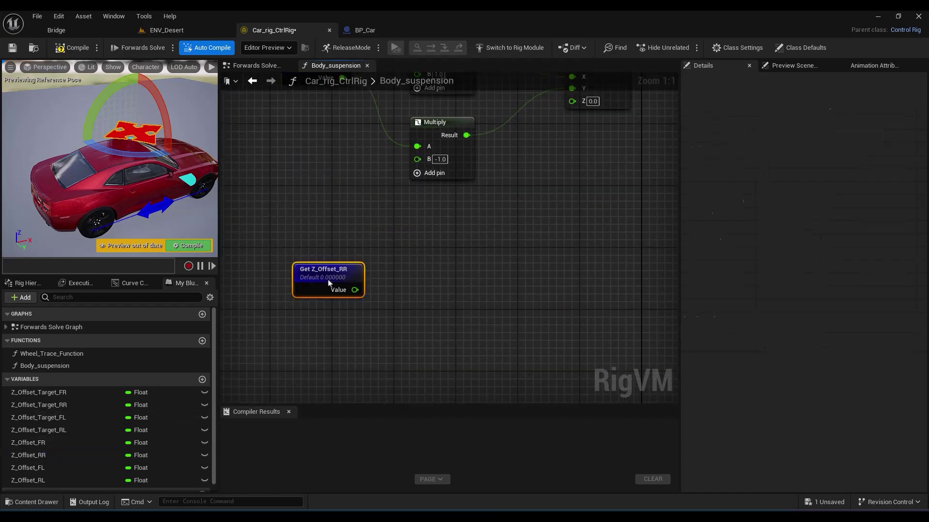
pyautogui.moveTo(327, 283); pyautogui.dragTo(314, 299)
pyautogui.moveTo(28, 468); pyautogui.dragTo(281, 368)
pyautogui.click(346, 387)
pyautogui.moveTo(346, 387); pyautogui.dragTo(371, 253, button='right')
pyautogui.moveTo(28, 481); pyautogui.dragTo(316, 376)
pyautogui.click(354, 395)
# Duplicate the two Multiply nodes and Make Vector for the RR, FL and RL offsets, feeding each getter's value into its own Multiply pair
pyautogui.moveTo(412, 84); pyautogui.dragTo(342, 303, button='right')
pyautogui.scroll(-1, 361, 246)
pyautogui.moveTo(344, 303); pyautogui.dragTo(518, 149)
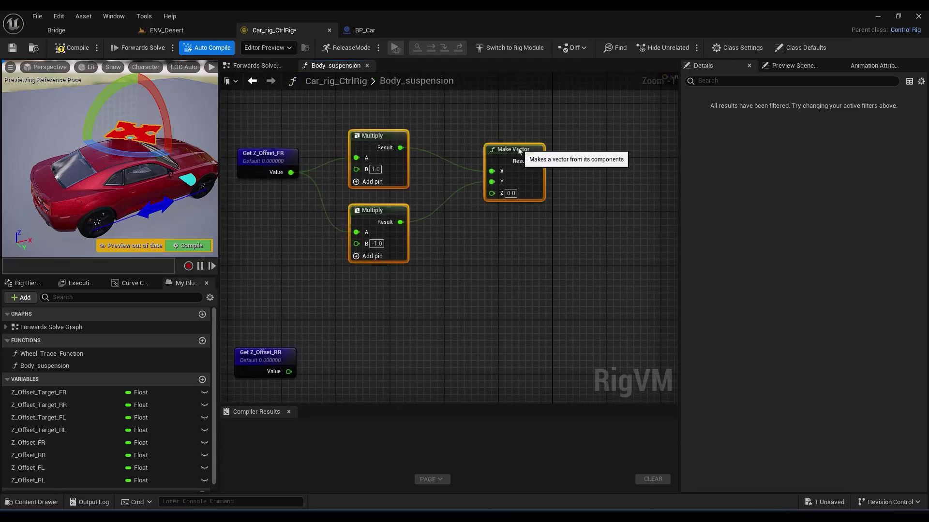
pyautogui.hotkey('ctrl', 'v')
pyautogui.moveTo(328, 321); pyautogui.dragTo(377, 331)
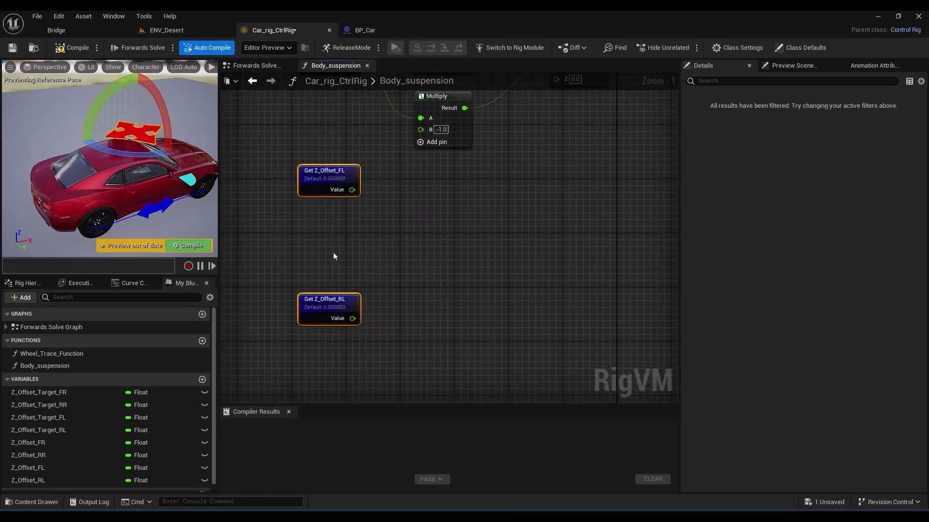
pyautogui.hotkey('ctrl', 'v')
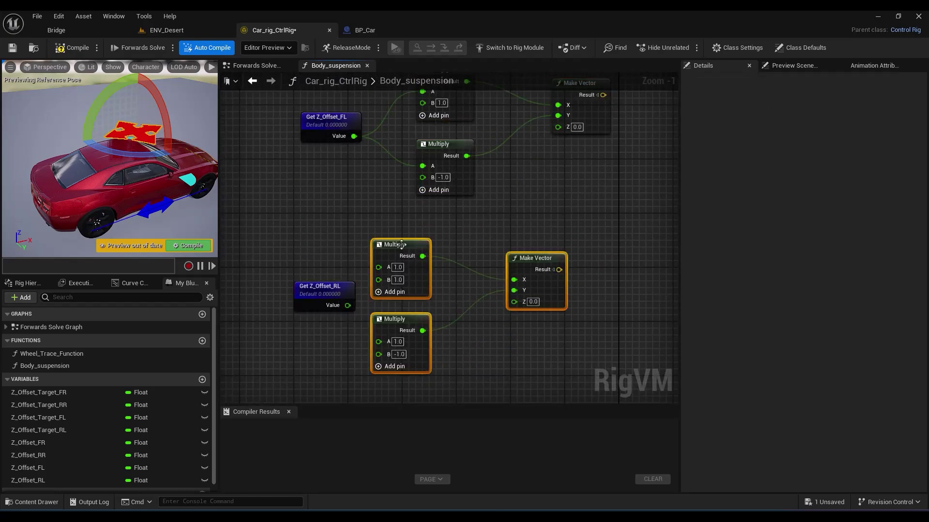
pyautogui.moveTo(348, 306); pyautogui.dragTo(427, 347)
# Set the upper and lower Multiply B values to 1 and 1 for RR, -1 and -1 for FL, and -1 and 1 for RL
pyautogui.moveTo(509, 284); pyautogui.dragTo(533, 402, button='right')
pyautogui.moveTo(502, 178); pyautogui.dragTo(472, 185, button='right')
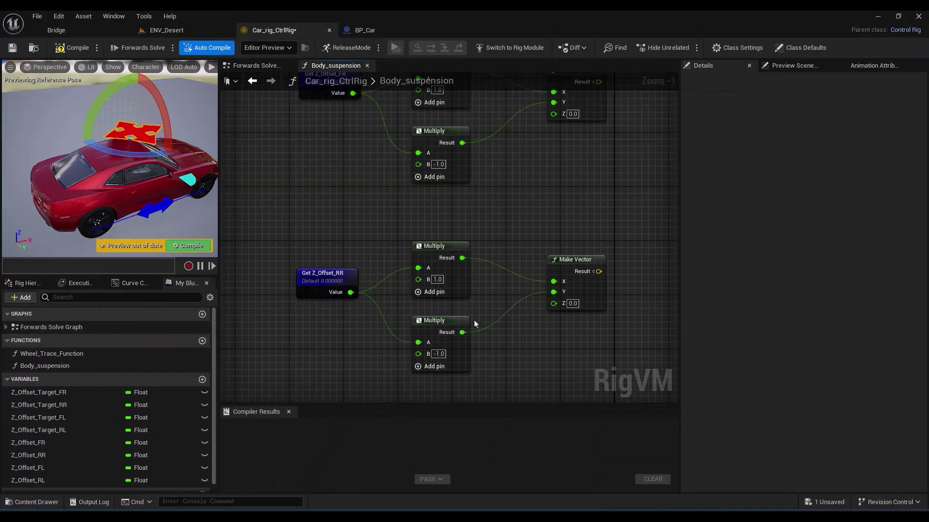
pyautogui.moveTo(475, 325); pyautogui.dragTo(466, 264, button='right')
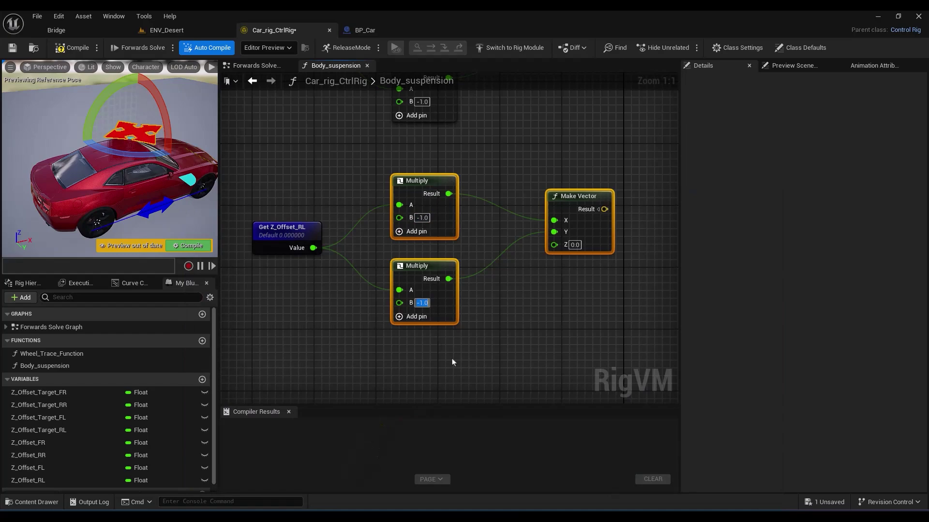
pyautogui.write('1')
pyautogui.click(521, 330)
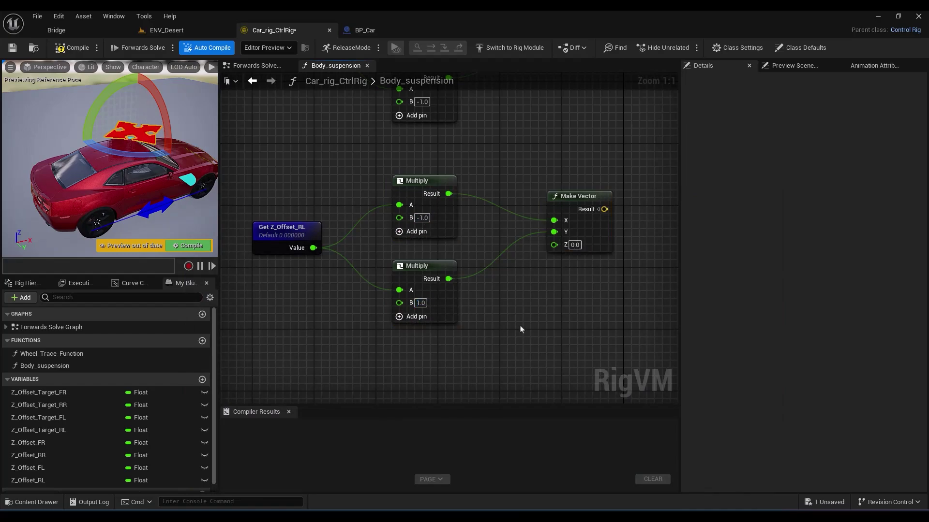
# Add a Math Add node that takes the FR Make Vector result in A and the RR one in B
pyautogui.scroll(-7, 511, 167)
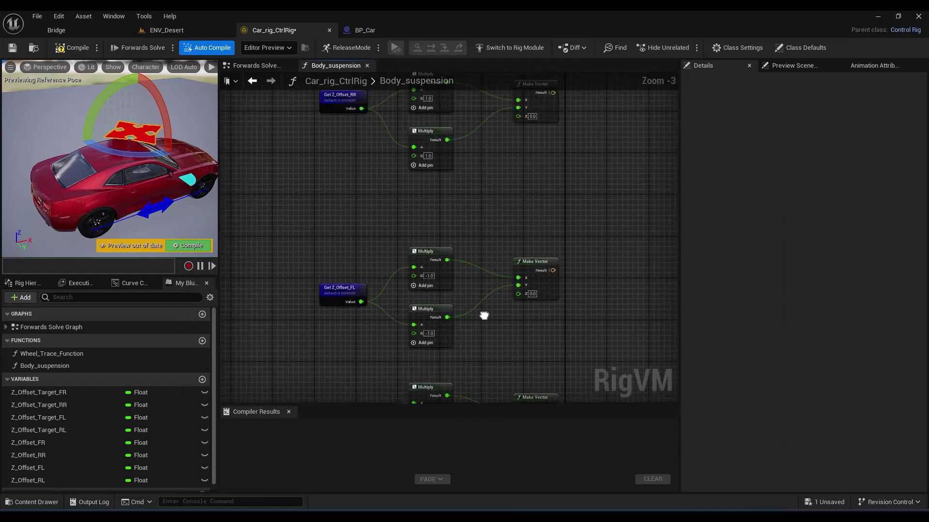
pyautogui.scroll(3, 497, 264)
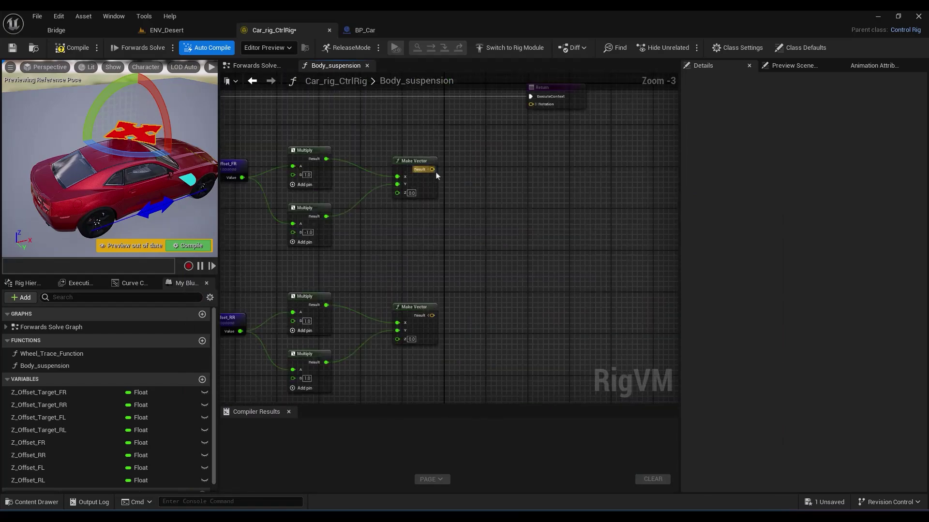
pyautogui.moveTo(432, 170); pyautogui.dragTo(487, 213)
pyautogui.write('a')
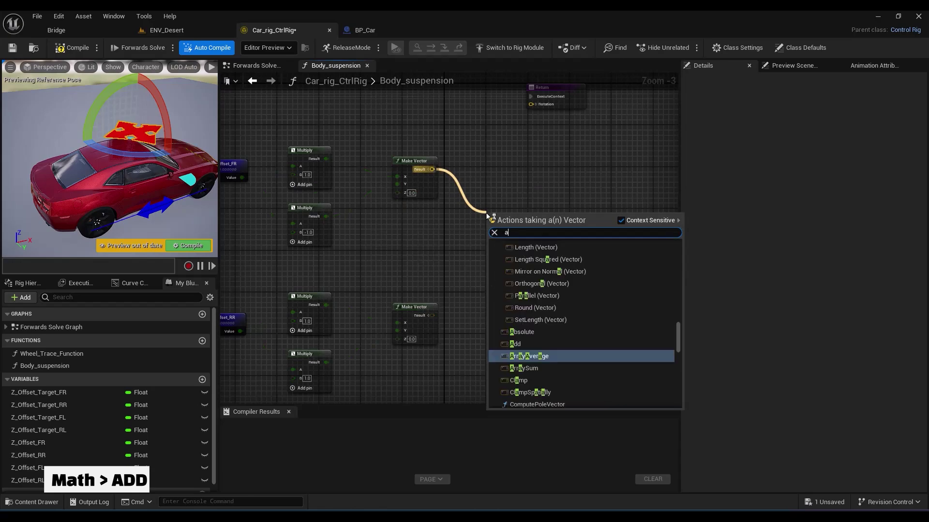
pyautogui.write('dd')
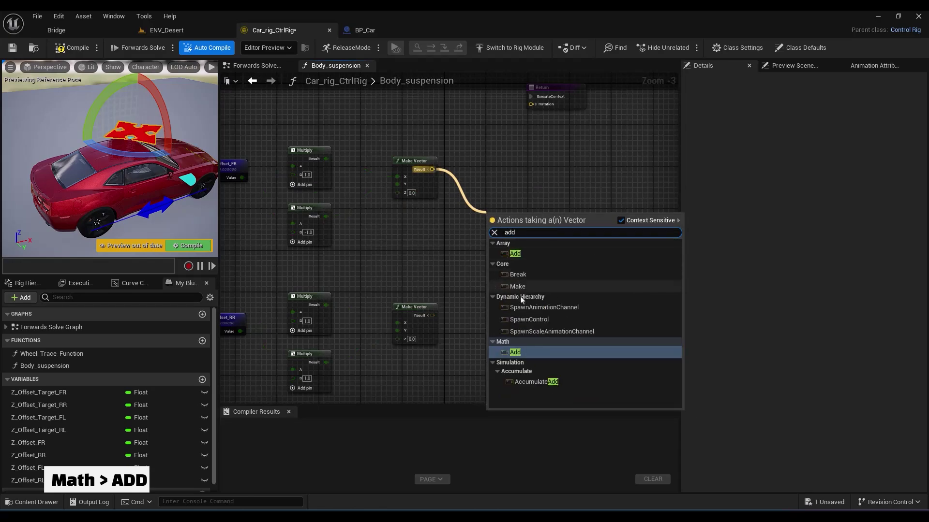
pyautogui.click(514, 352)
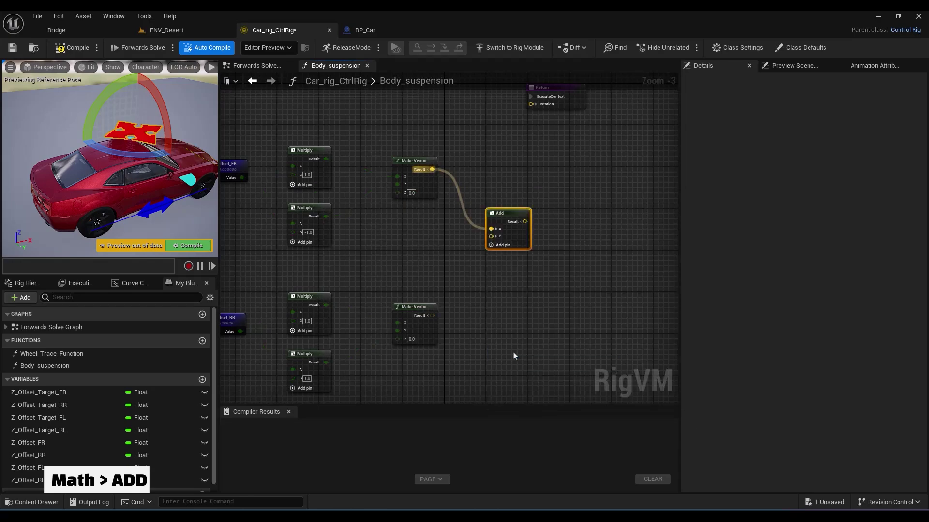
pyautogui.moveTo(432, 315); pyautogui.dragTo(491, 236)
# Give the Add node two more inputs, C and D, and connect the FL and RL Make Vector results to them
pyautogui.scroll(3, 491, 236)
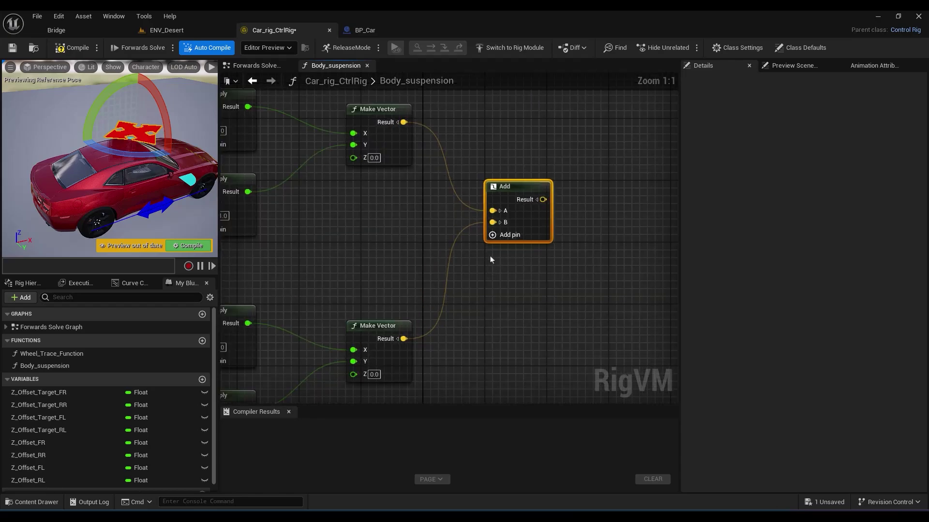
pyautogui.click(493, 251)
pyautogui.click(493, 252)
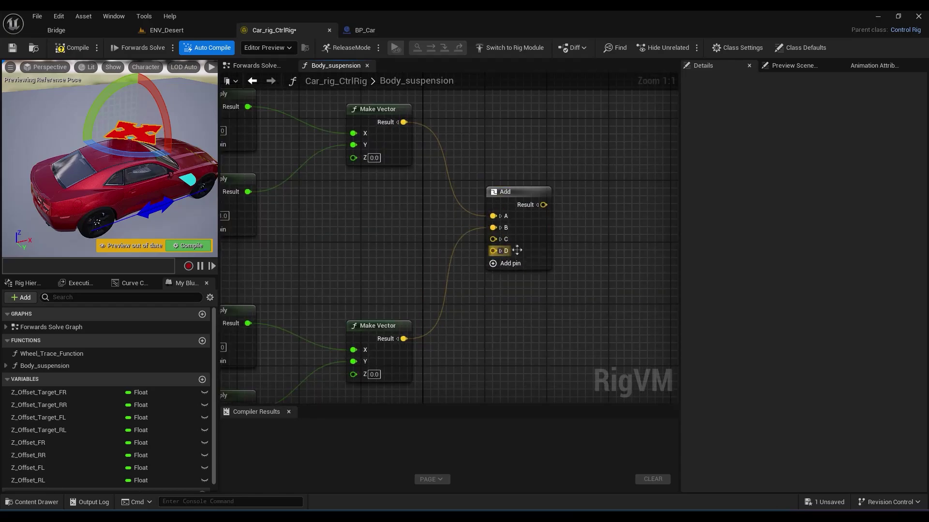
pyautogui.moveTo(515, 198); pyautogui.dragTo(569, 293)
pyautogui.moveTo(515, 334); pyautogui.dragTo(511, 88, button='right')
pyautogui.moveTo(400, 355); pyautogui.dragTo(544, 145)
pyautogui.moveTo(429, 317); pyautogui.dragTo(465, 81, button='right')
pyautogui.moveTo(438, 382); pyautogui.dragTo(616, 199)
# Multiply the Add result by the function's Intensity on X and Y, and connect the product to the Return node's Rotation
pyautogui.scroll(-3, 529, 233)
pyautogui.moveTo(571, 233); pyautogui.dragTo(408, 262, button='right')
pyautogui.click(445, 214)
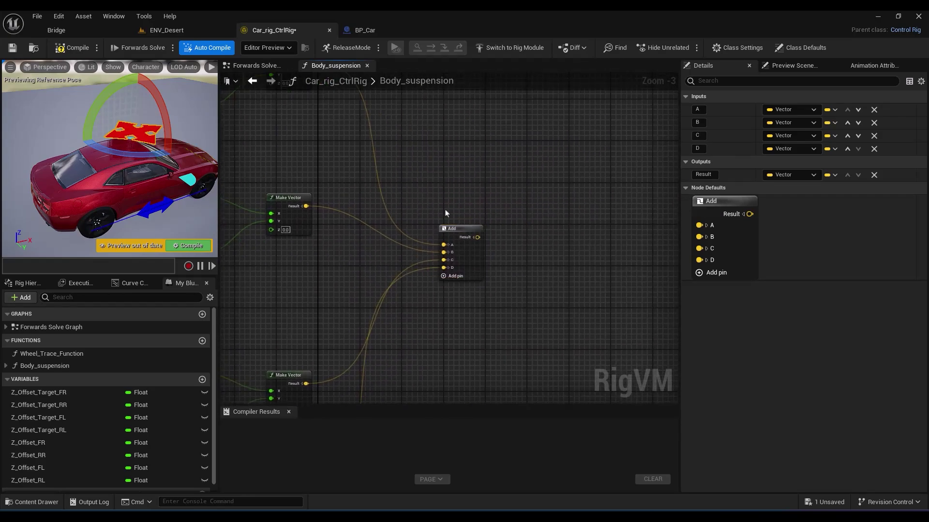
pyautogui.scroll(3, 477, 238)
pyautogui.moveTo(477, 237); pyautogui.dragTo(527, 231)
pyautogui.write('mul')
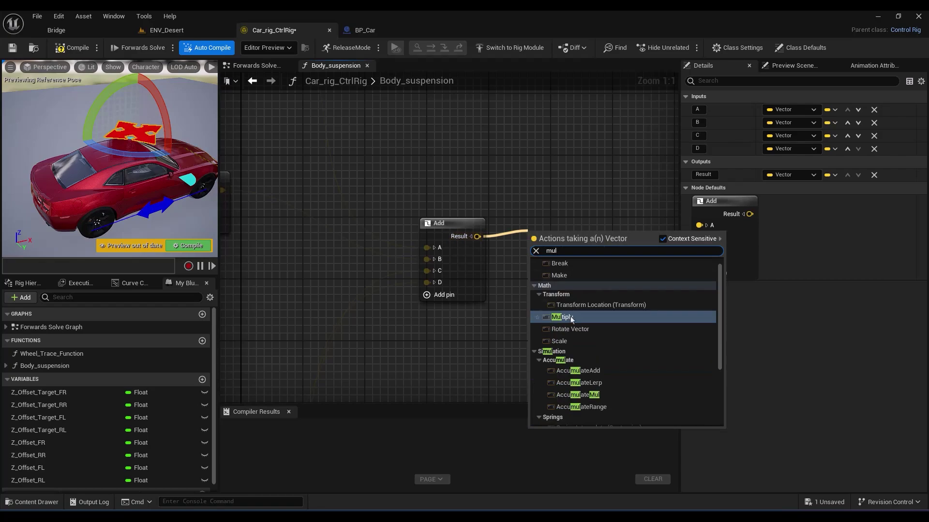
pyautogui.click(569, 319)
pyautogui.click(589, 244)
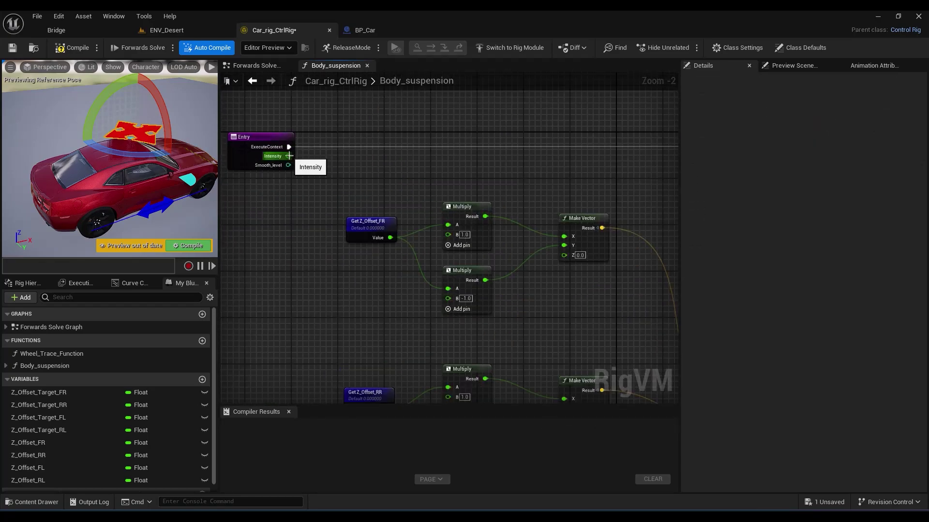
pyautogui.moveTo(288, 156); pyautogui.dragTo(542, 339)
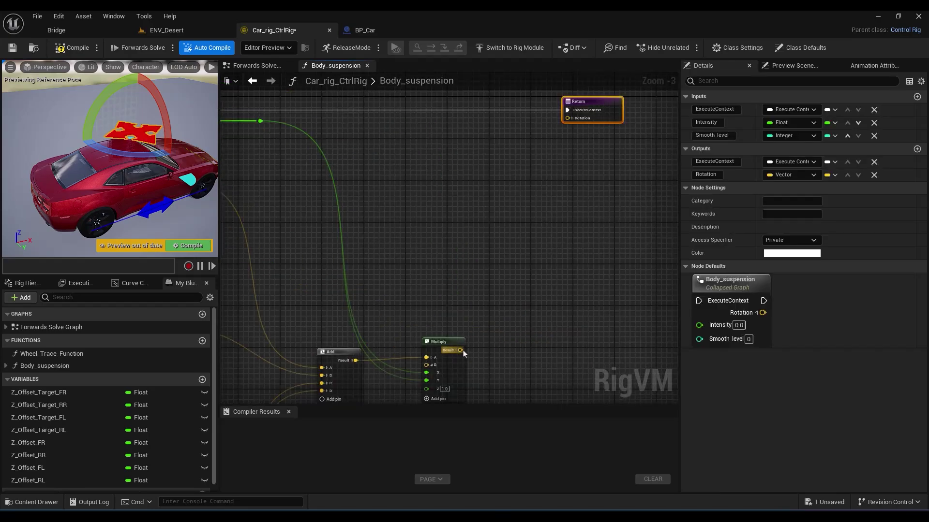
pyautogui.moveTo(461, 351); pyautogui.dragTo(569, 117)
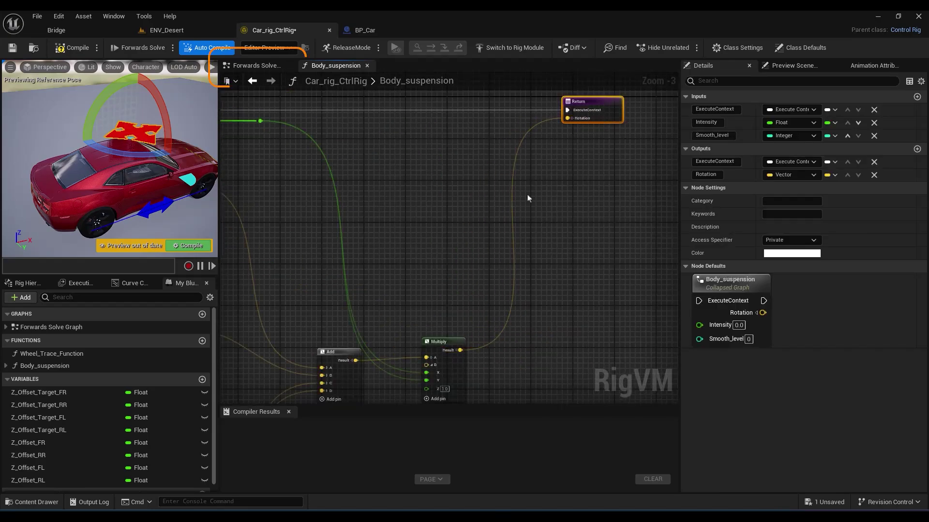
# Place Body_suspension in the Forwards Solve Graph's body section and wire its execution between Sequence output A and the Body_B Offset Transform
pyautogui.click(257, 67)
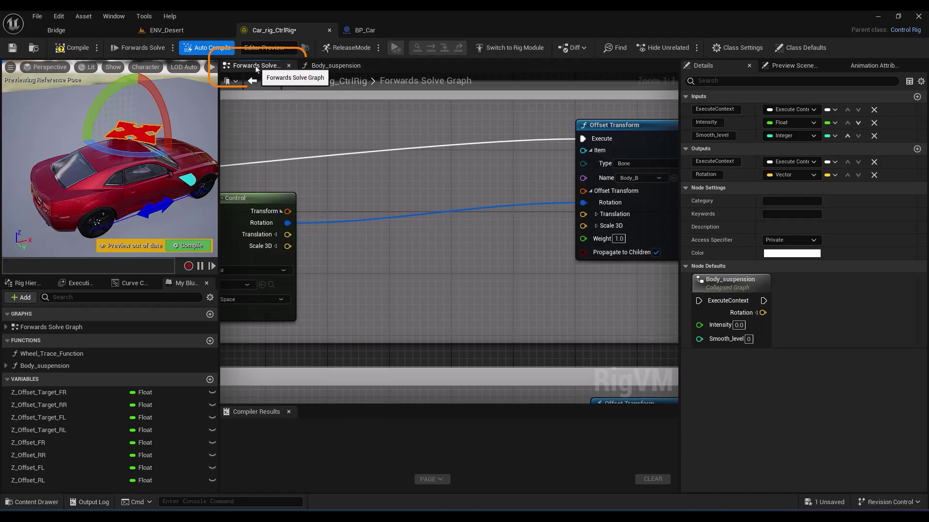
pyautogui.moveTo(141, 367); pyautogui.dragTo(143, 354)
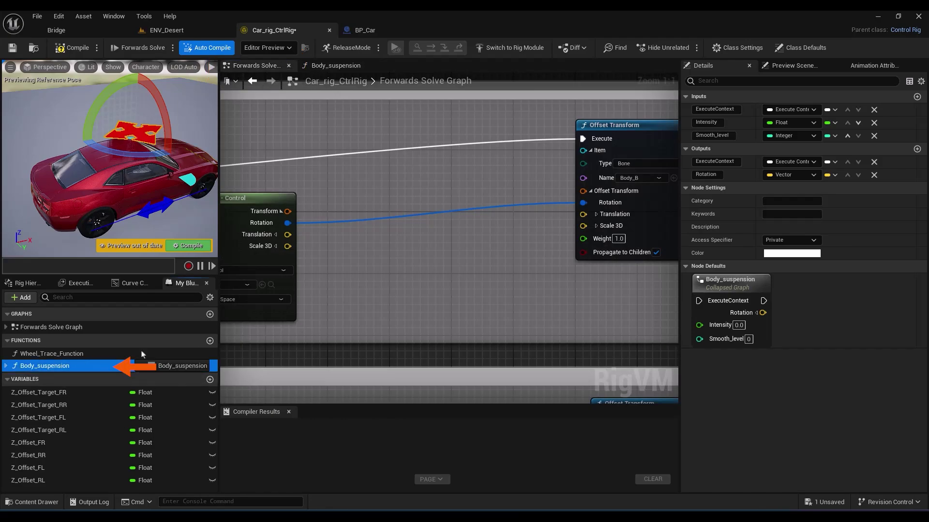
pyautogui.moveTo(379, 192); pyautogui.dragTo(379, 185)
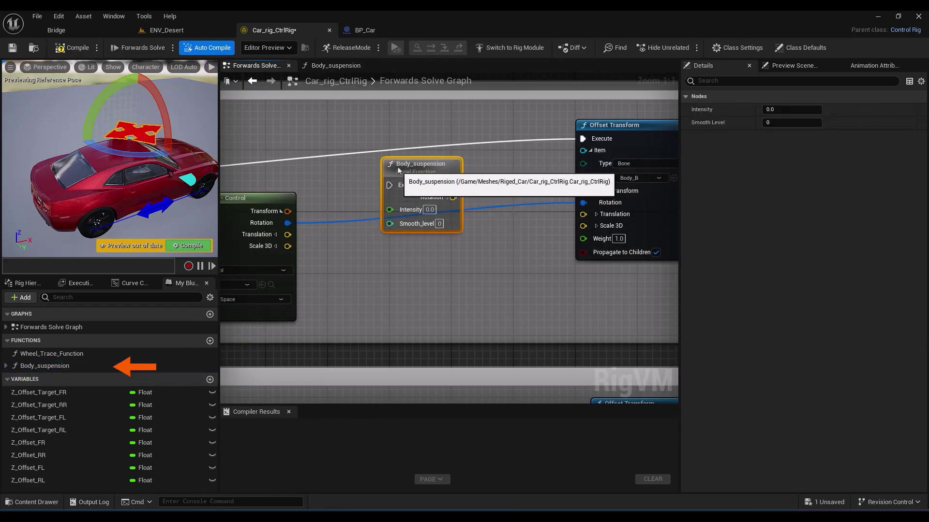
pyautogui.moveTo(319, 186); pyautogui.dragTo(450, 194, button='right')
pyautogui.scroll(-3, 450, 193)
pyautogui.moveTo(307, 241); pyautogui.dragTo(441, 245, button='right')
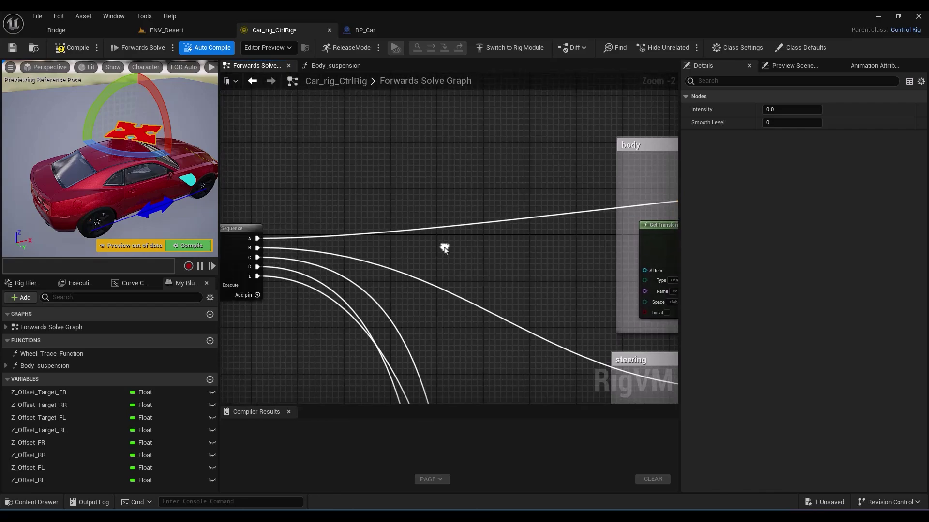
pyautogui.moveTo(258, 239); pyautogui.dragTo(534, 202)
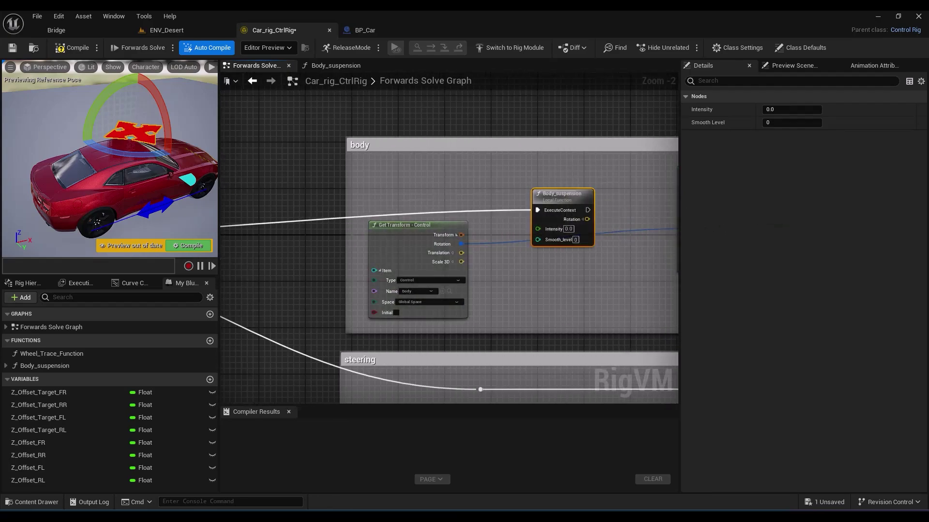
pyautogui.moveTo(607, 176); pyautogui.dragTo(426, 216, button='right')
pyautogui.moveTo(506, 216); pyautogui.dragTo(507, 216)
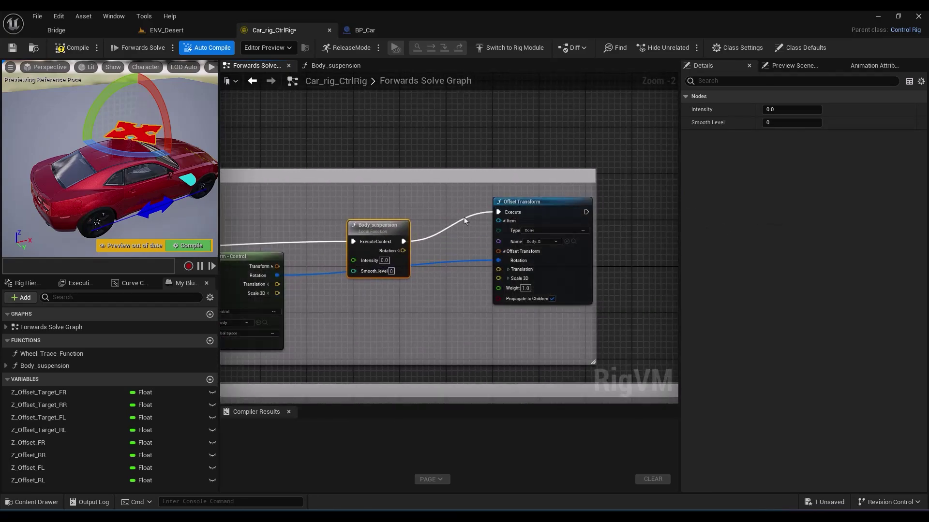
pyautogui.moveTo(378, 226); pyautogui.dragTo(256, 197)
# Add a From Euler node that converts the Body_suspension Rotation and drives the Offset Transform's Rotation
pyautogui.moveTo(332, 262); pyautogui.dragTo(377, 257, button='right')
pyautogui.scroll(1, 378, 257)
pyautogui.rightClick(338, 211)
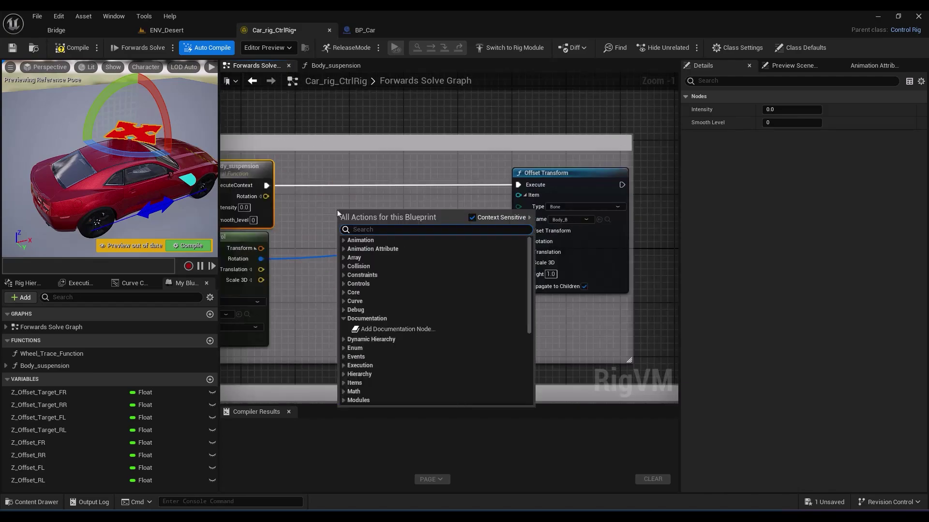
pyautogui.write('from eu')
pyautogui.click(385, 260)
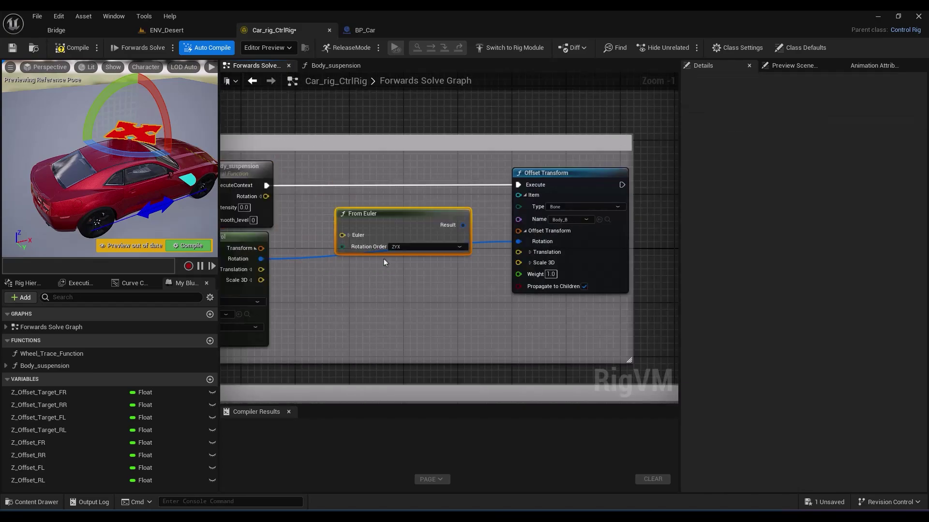
pyautogui.moveTo(266, 196); pyautogui.dragTo(344, 235)
pyautogui.moveTo(463, 225); pyautogui.dragTo(488, 232)
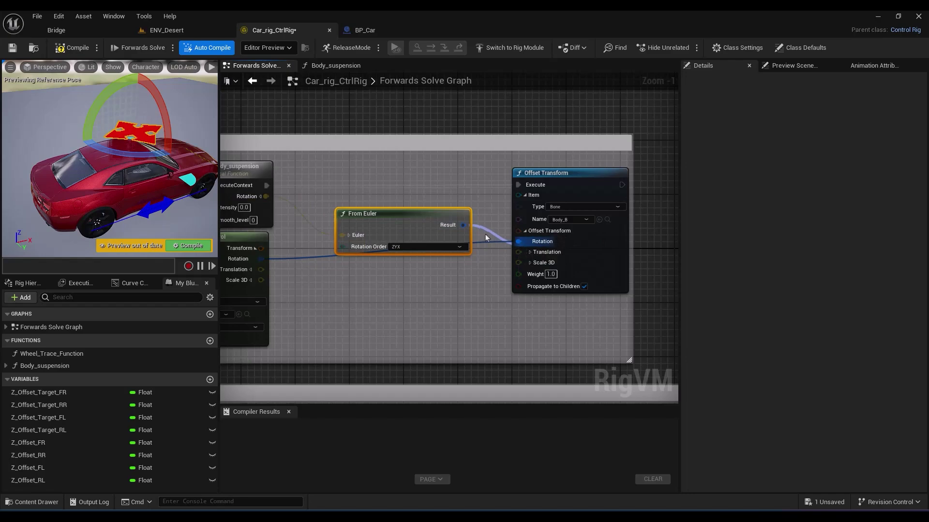
pyautogui.moveTo(415, 216); pyautogui.dragTo(407, 196)
# Set the Intensity of the Body_suspension node to 1 and compile the Control Rig
pyautogui.moveTo(239, 211); pyautogui.dragTo(379, 218, button='right')
pyautogui.scroll(1, 379, 218)
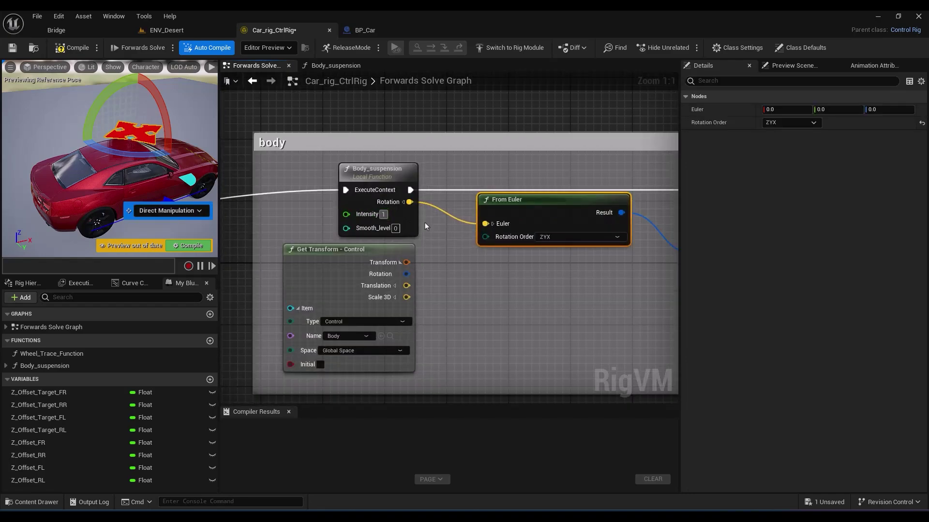
pyautogui.press('Return')
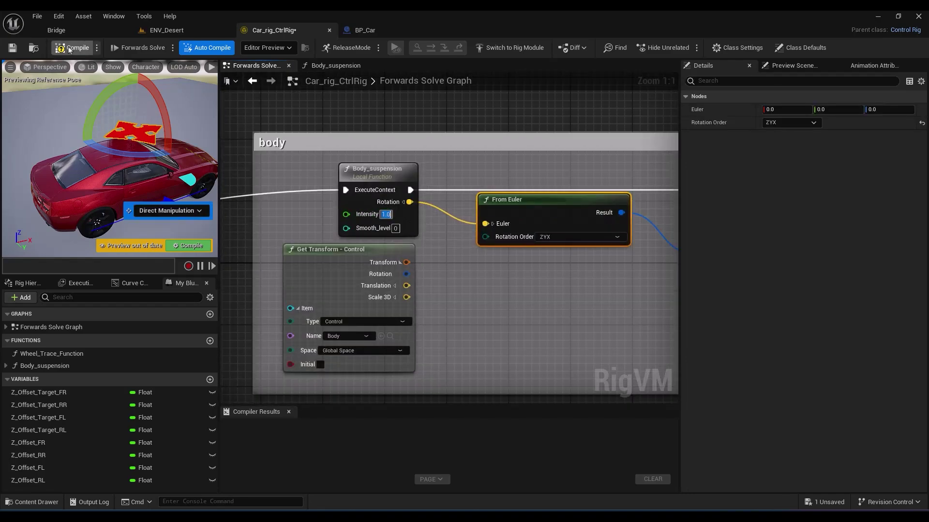
pyautogui.click(72, 47)
# Compile and save BP_Car, and play the sequence in ENV_Desert to check the body motion
pyautogui.click(363, 31)
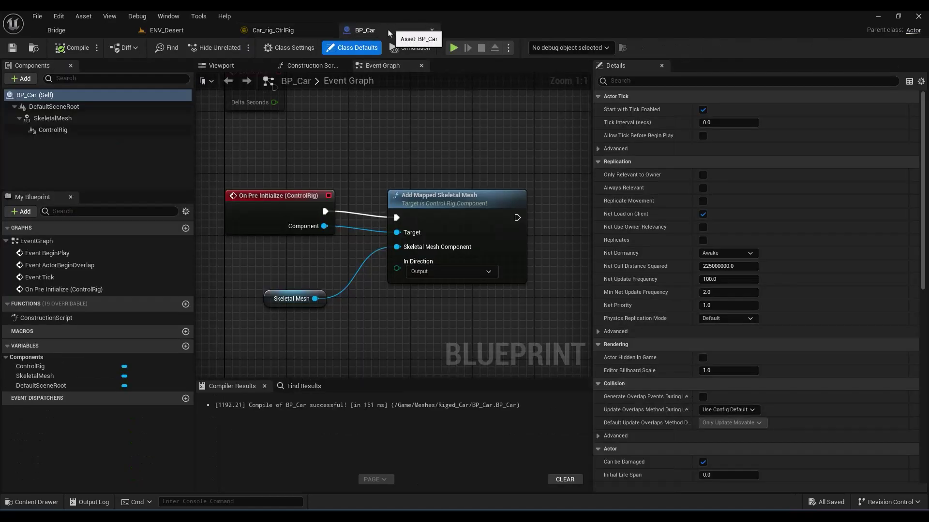
pyautogui.click(68, 47)
pyautogui.click(13, 47)
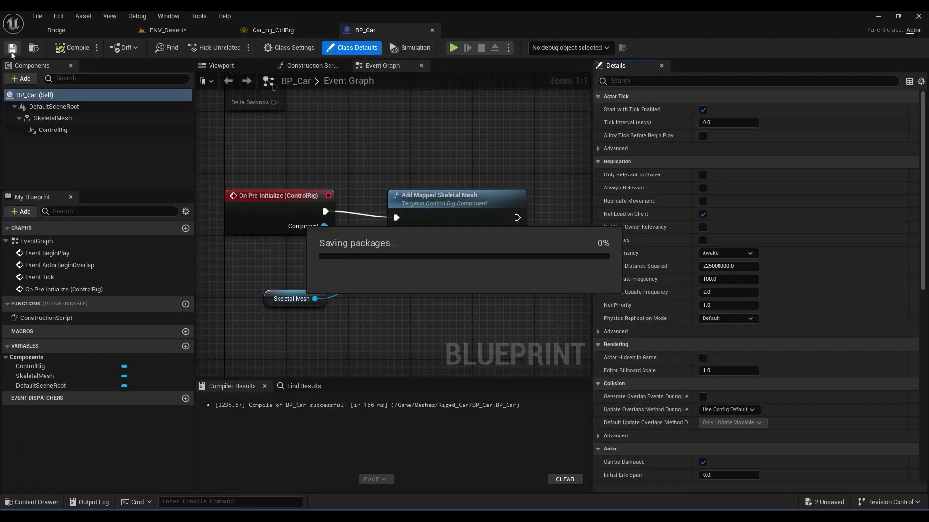
pyautogui.click(157, 30)
pyautogui.press('space')
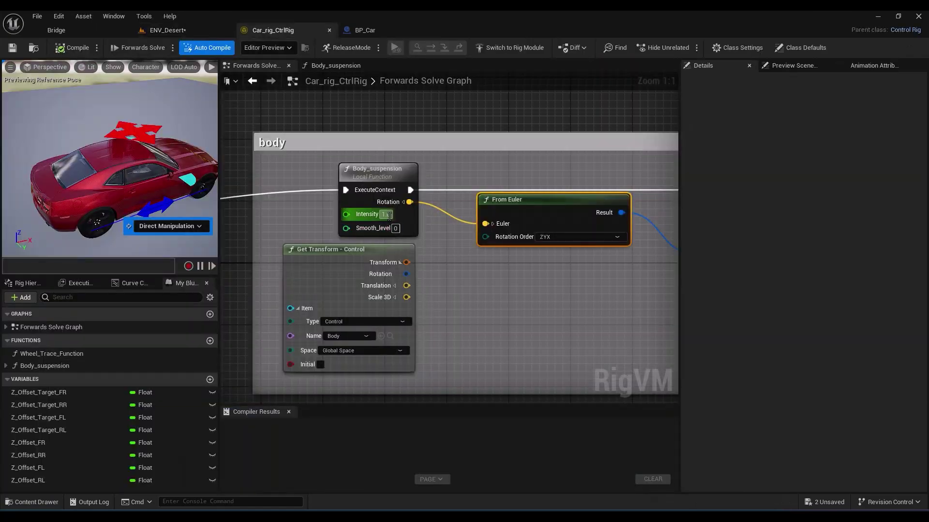
# Set the Intensity of the Body_suspension node in Car_rig_CtrlRig to 0.2 and save the rig
pyautogui.click(387, 212)
pyautogui.write('0.2')
pyautogui.press('Return')
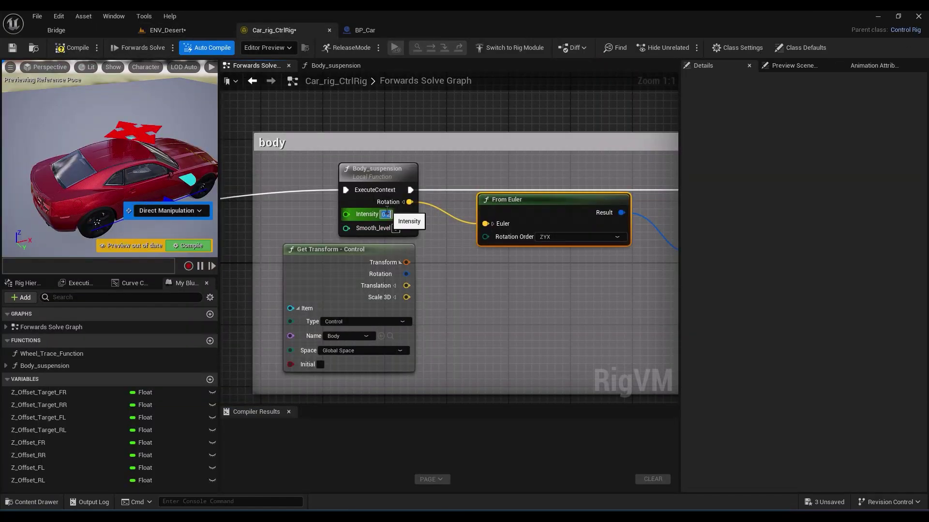
pyautogui.hotkey('ctrl', 's')
# Play LS_Car_suspension in ENV_Desert from near its start to check how the body tilts over the bumps
pyautogui.click(163, 32)
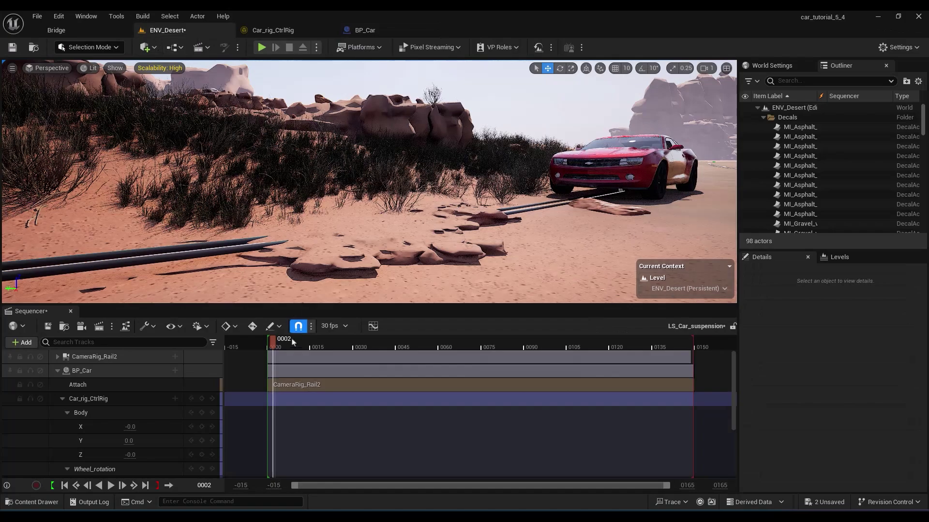
pyautogui.moveTo(274, 344); pyautogui.dragTo(277, 345)
pyautogui.press('space')
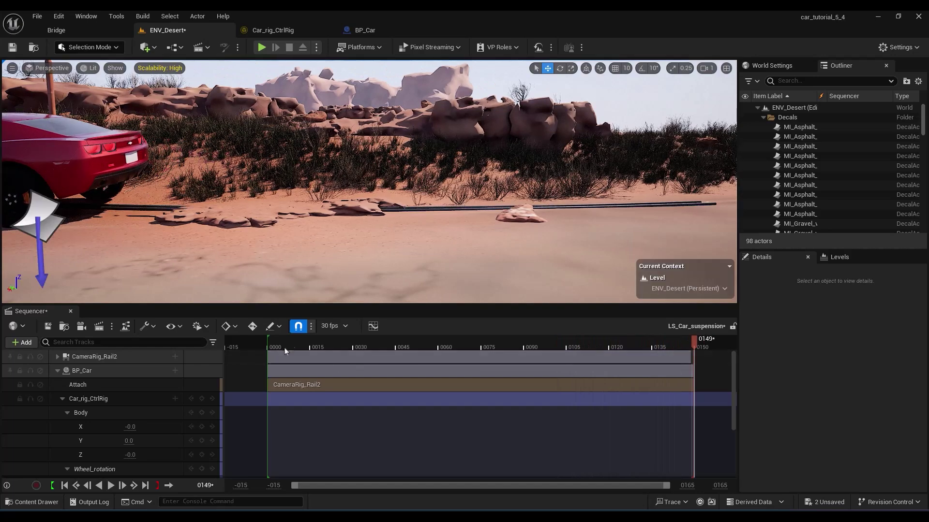
# In the Body_suspension function of Car_rig_CtrlRig, add a KalmanFilter averaging node and feed it with the Z_Offset_FR value
pyautogui.click(286, 31)
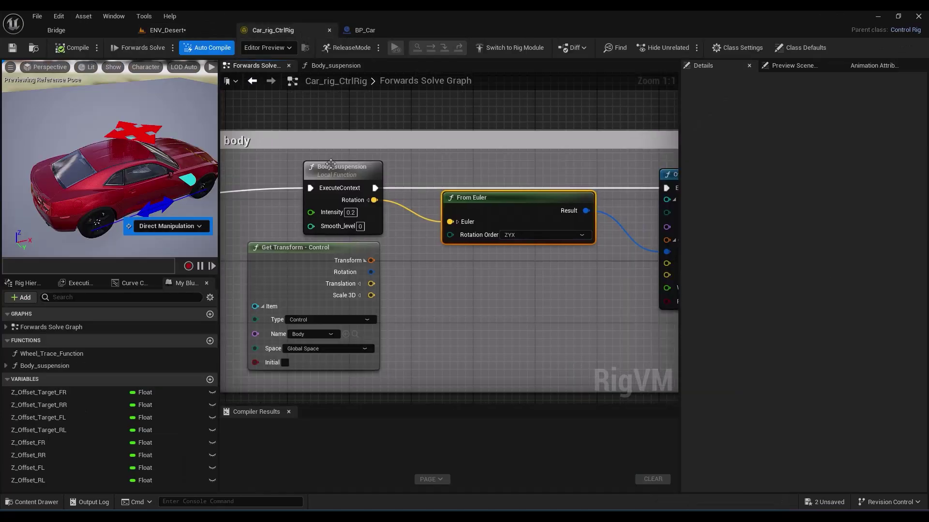
pyautogui.doubleClick(356, 170)
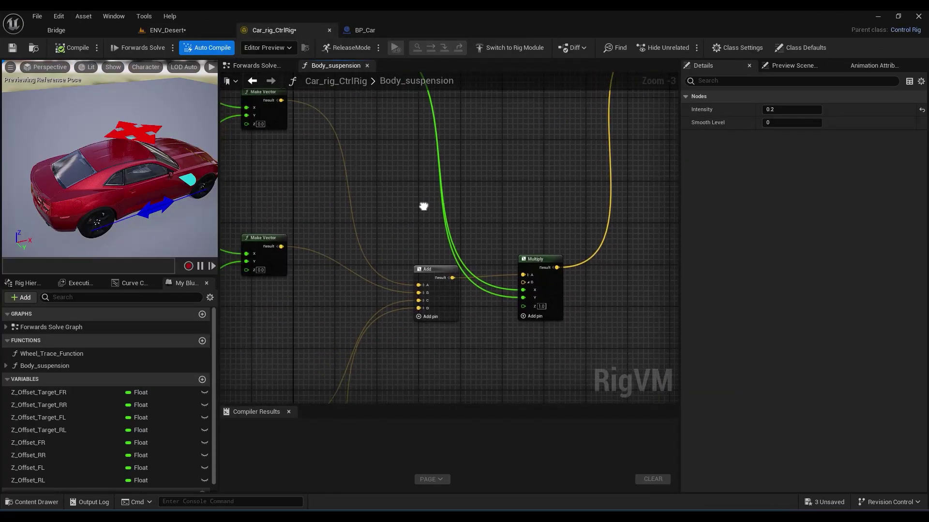
pyautogui.scroll(5, 387, 167)
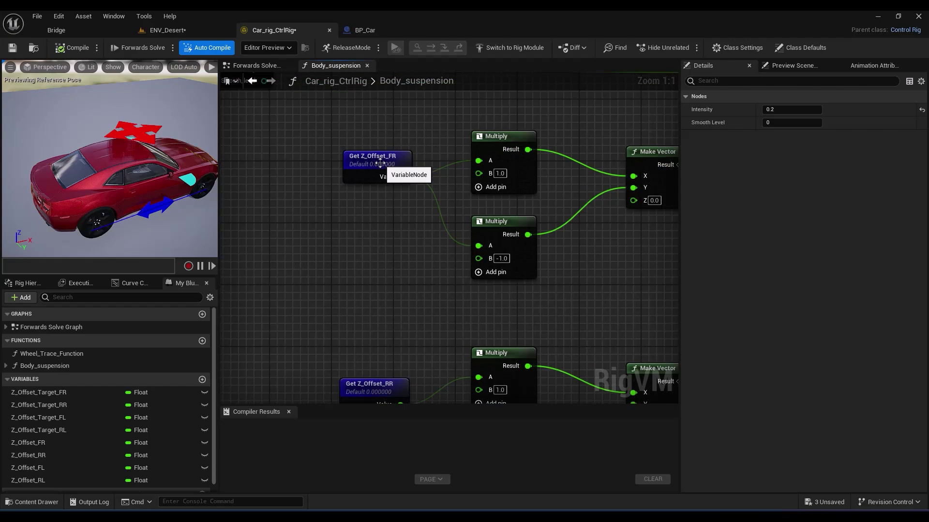
pyautogui.moveTo(379, 163); pyautogui.dragTo(298, 166)
pyautogui.rightClick(332, 276)
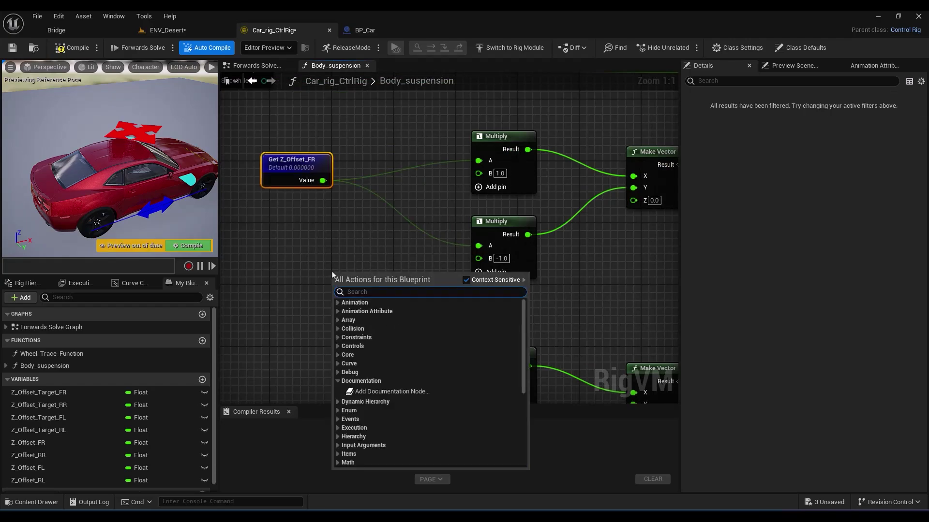
pyautogui.write('avera')
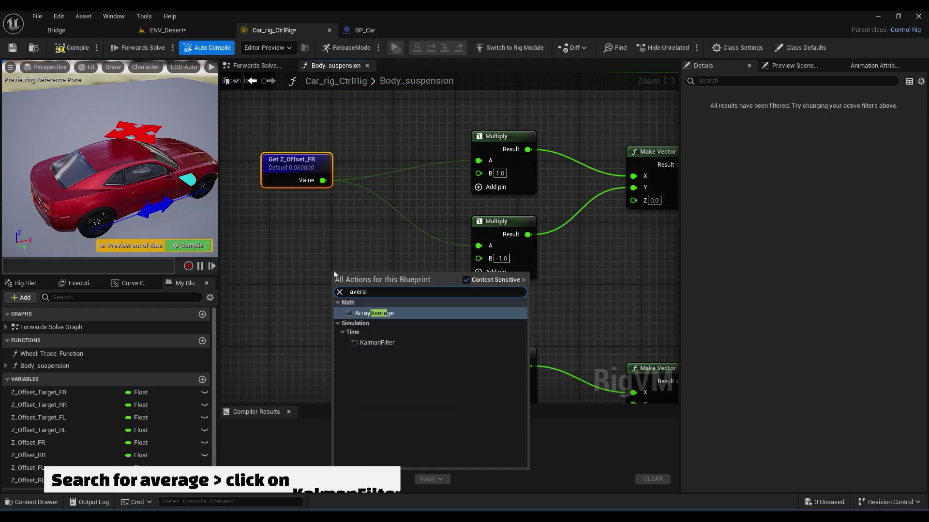
pyautogui.click(372, 343)
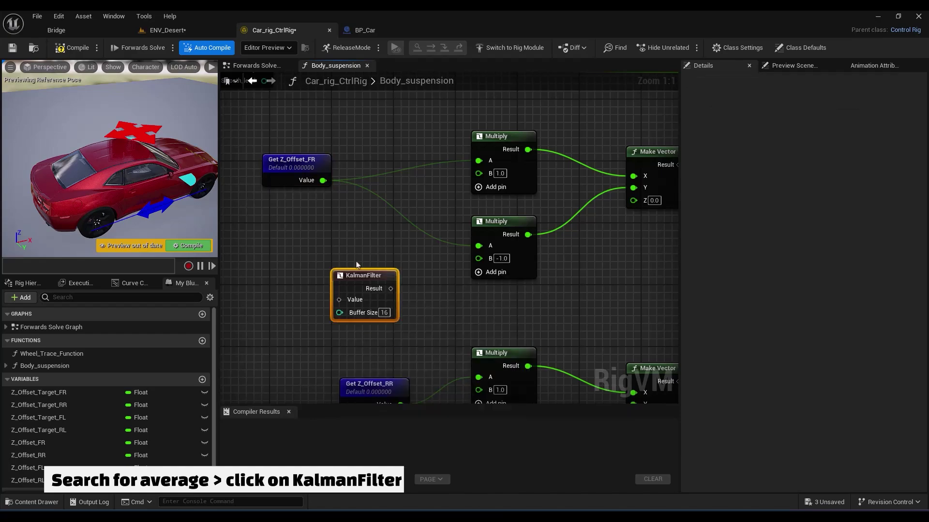
pyautogui.moveTo(324, 181); pyautogui.dragTo(335, 165)
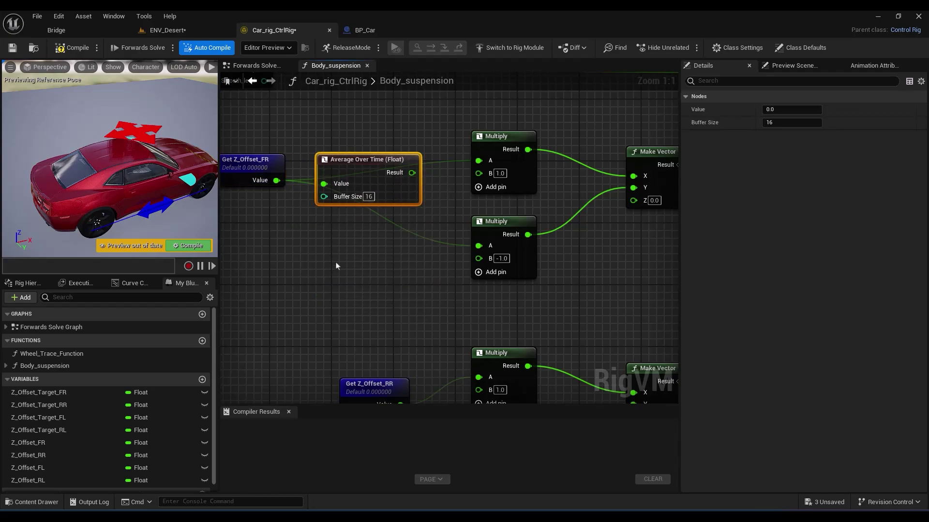
# Connect the FR averaging node's Result to the A inputs of both FR Multiply nodes and tidy its placement
pyautogui.moveTo(412, 173); pyautogui.dragTo(478, 160)
pyautogui.moveTo(412, 173); pyautogui.dragTo(484, 248)
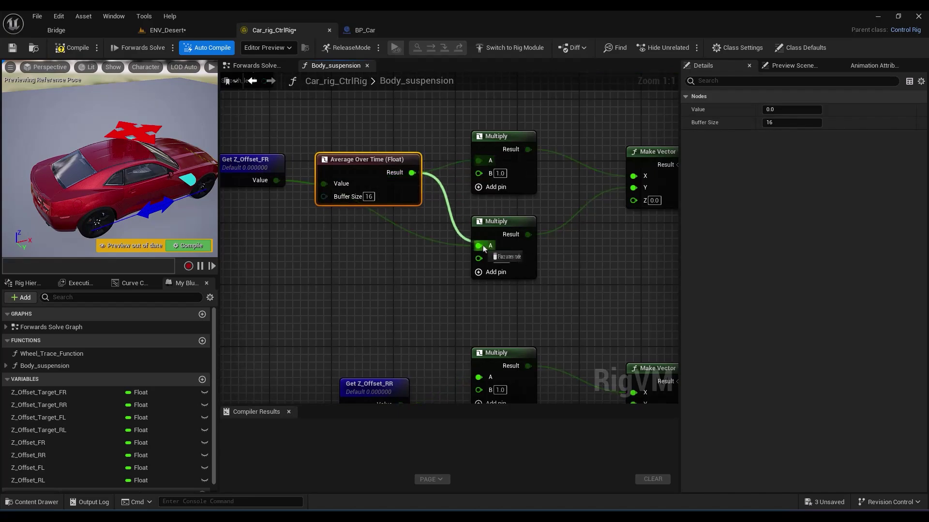
pyautogui.moveTo(354, 165); pyautogui.dragTo(346, 157)
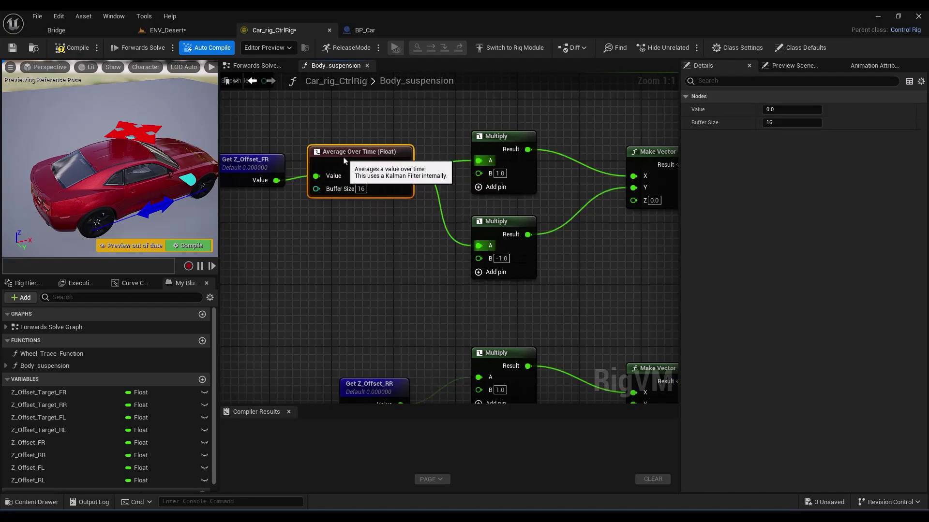
# Insert Average Over Time nodes between the RR, FL and RL wheel offsets and their Multiply nodes
pyautogui.moveTo(368, 388); pyautogui.dragTo(394, 315, button='right')
pyautogui.moveTo(426, 99); pyautogui.dragTo(401, 314)
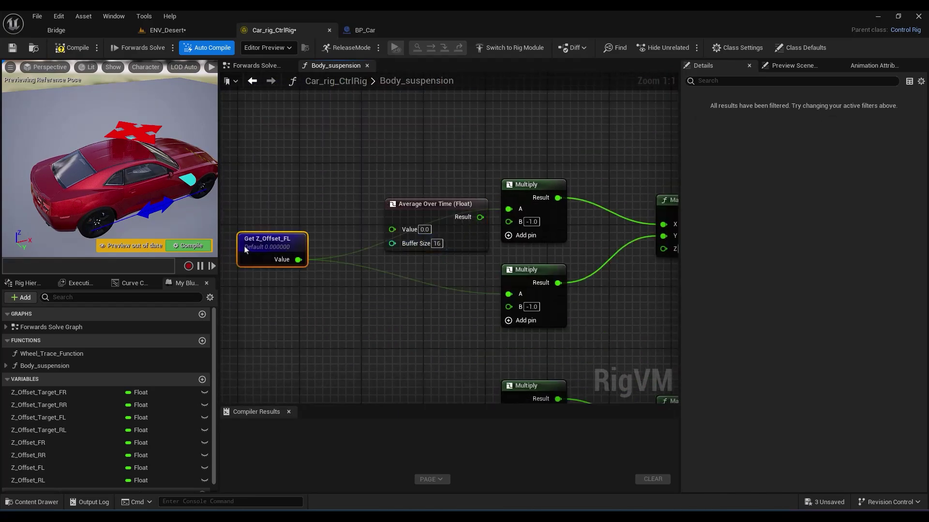
pyautogui.moveTo(436, 203); pyautogui.dragTo(387, 214)
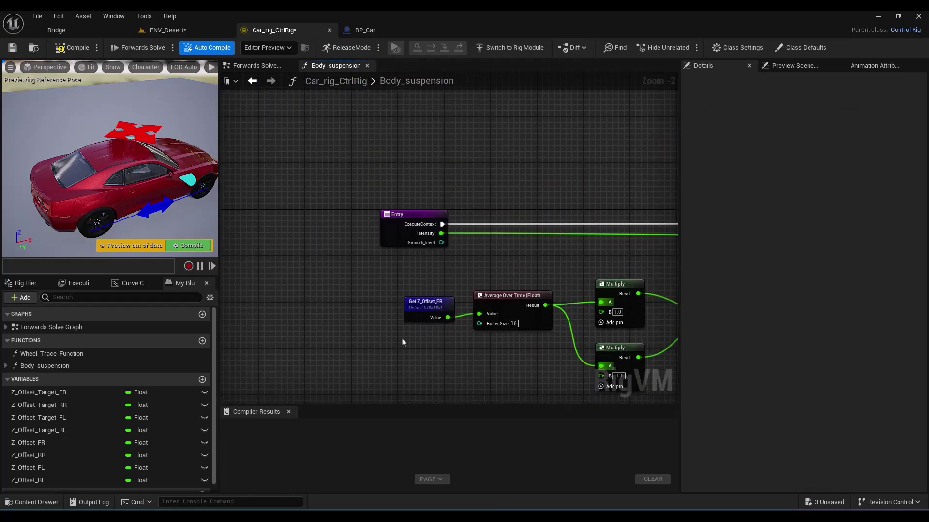
# Connect the Entry node's Smooth_level to the Buffer Size of all four Average Over Time nodes
pyautogui.moveTo(441, 242); pyautogui.dragTo(479, 324)
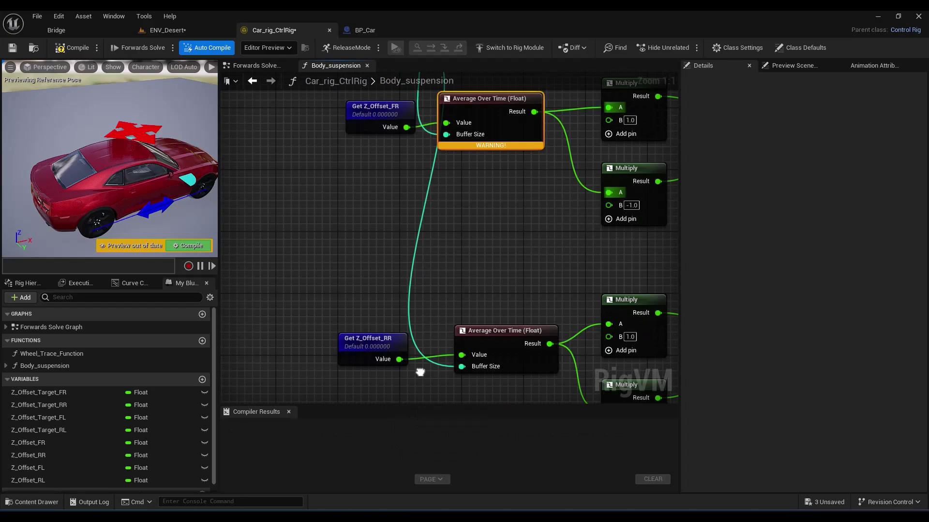
pyautogui.moveTo(421, 373); pyautogui.dragTo(435, 357)
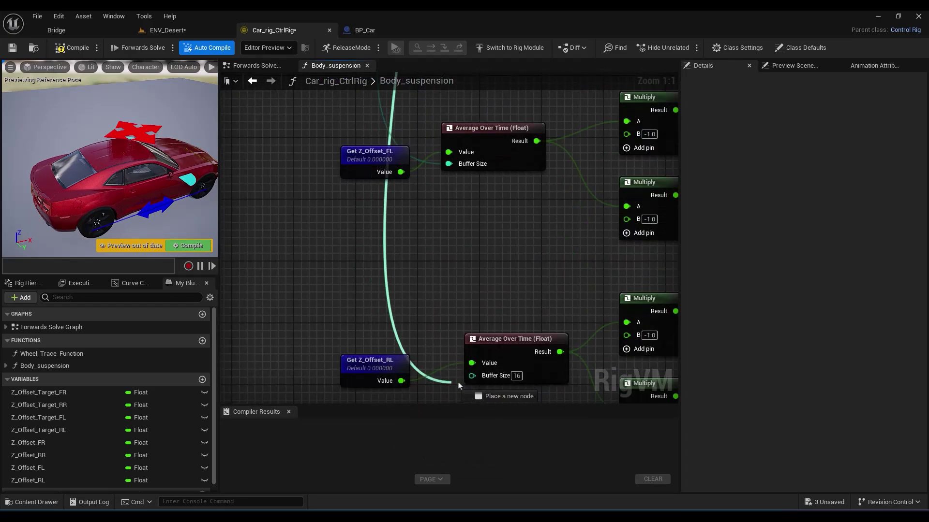
pyautogui.moveTo(459, 386); pyautogui.dragTo(471, 376)
pyautogui.scroll(-5, 471, 307)
pyautogui.moveTo(475, 244); pyautogui.dragTo(471, 253, button='right')
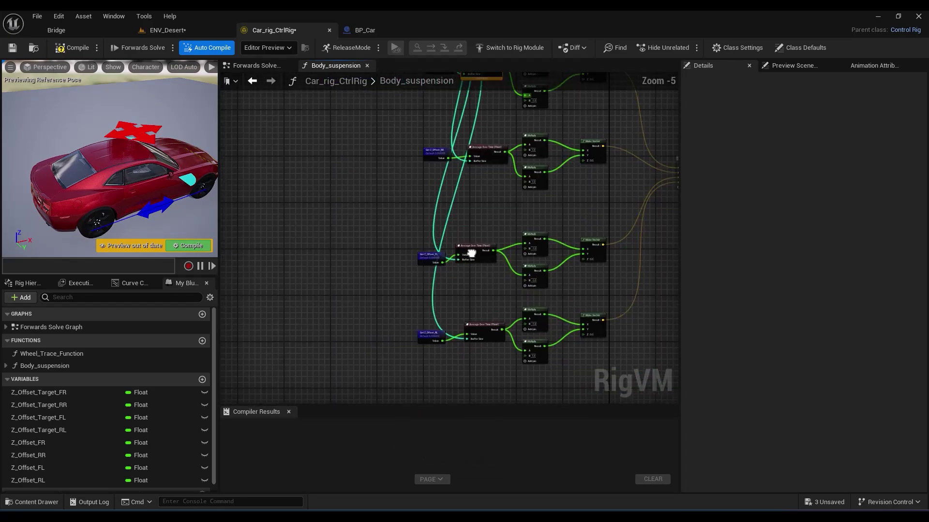
pyautogui.moveTo(471, 253); pyautogui.dragTo(397, 392, button='right')
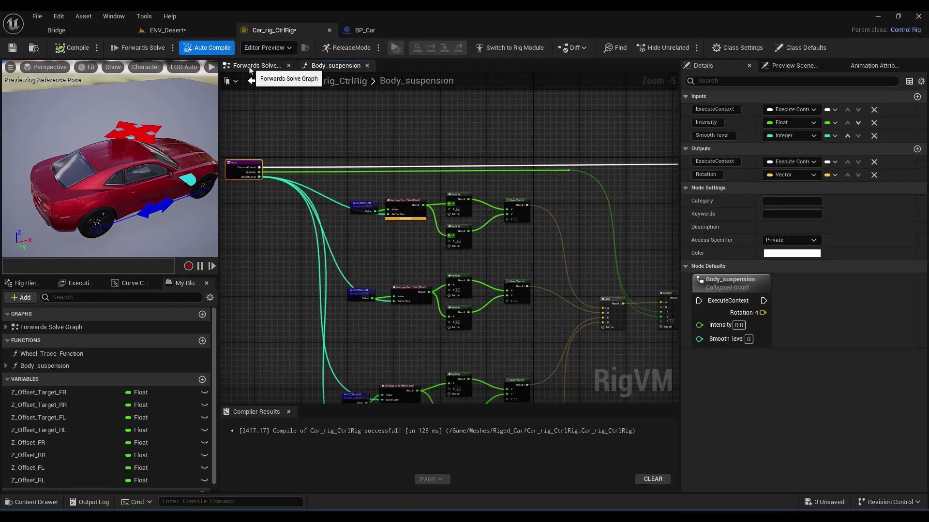
# Set Smooth_level of the Body_suspension node to 20 in the Forwards Solve Graph, and undo the Body control test rotation in ENV_Desert
pyautogui.click(251, 66)
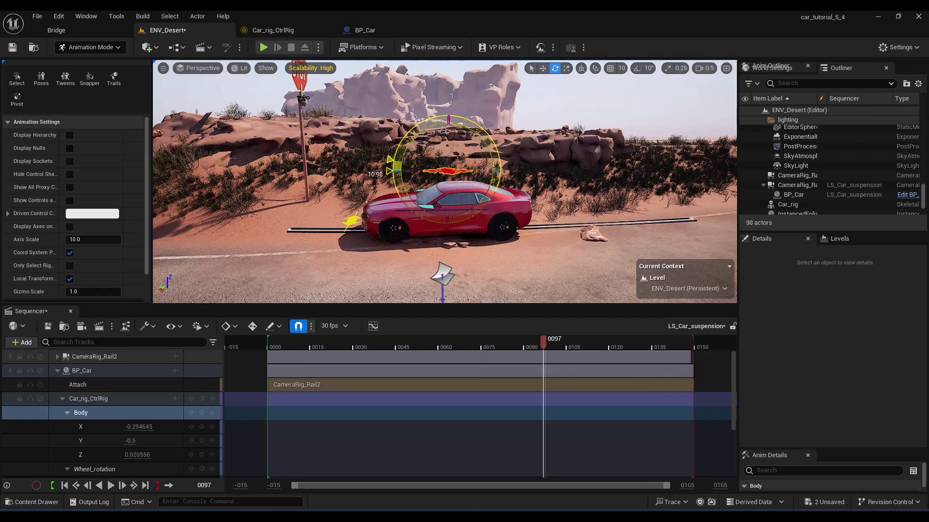
pyautogui.hotkey('ctrl', 'z')
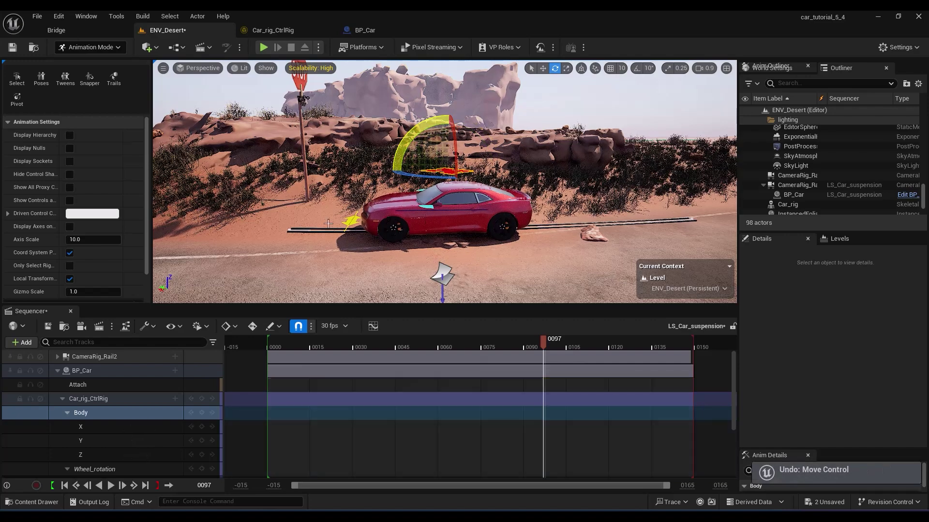
# In the Forwards Solve Graph of Car_rig_CtrlRig, add a To Euler node fed by the Body control's Rotation
pyautogui.click(277, 30)
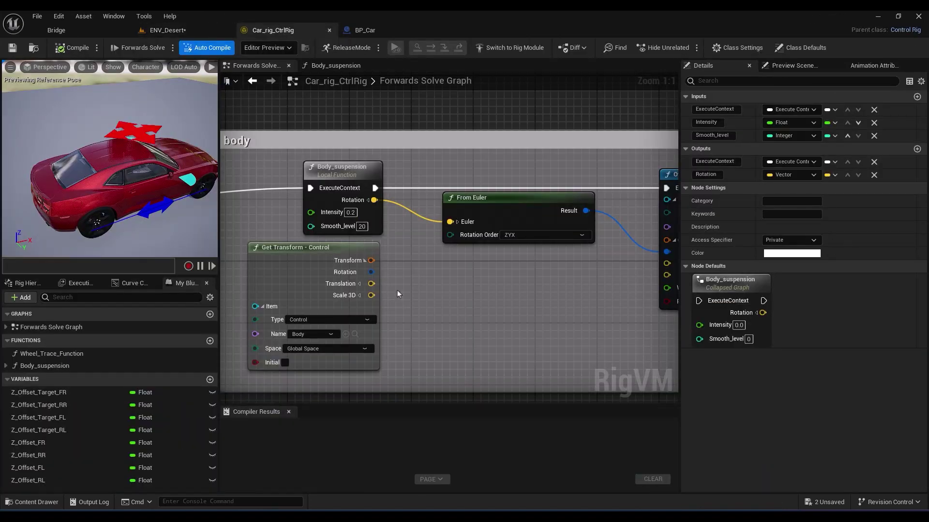
pyautogui.moveTo(398, 290); pyautogui.dragTo(395, 253, button='right')
pyautogui.moveTo(366, 235); pyautogui.dragTo(411, 265)
pyautogui.write('to eu')
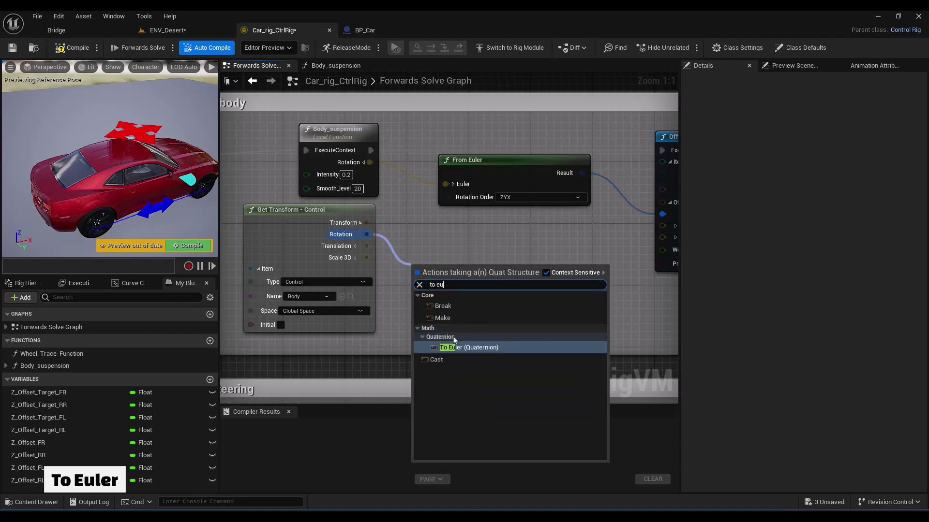
pyautogui.click(468, 347)
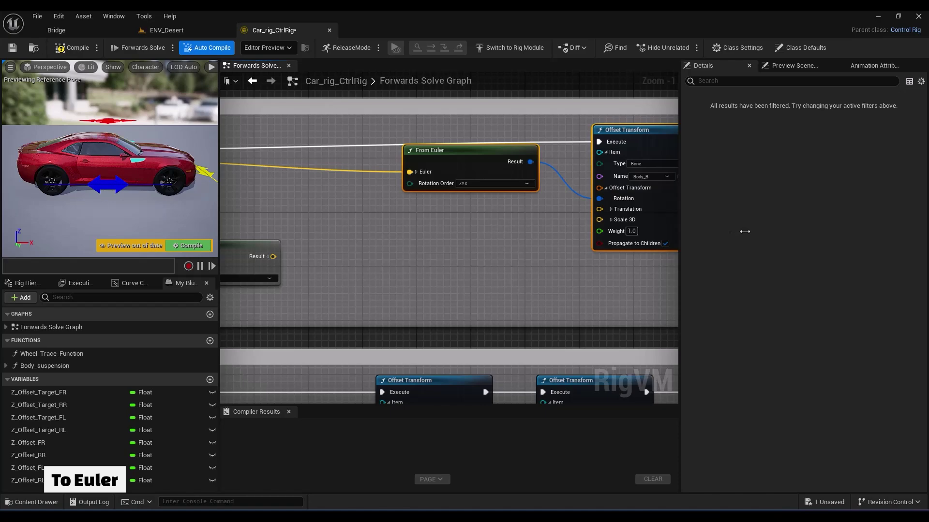
# Sum the Body_suspension Rotation and the To Euler Result in an Add node and feed its Result to From Euler
pyautogui.moveTo(473, 253); pyautogui.dragTo(674, 257, button='right')
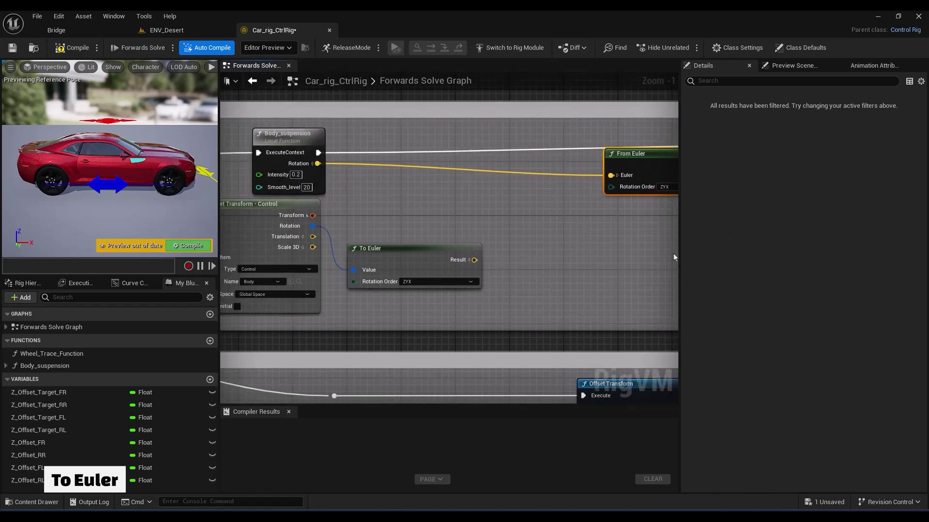
pyautogui.keyDown('alt'); pyautogui.click(611, 175); pyautogui.keyUp('alt')
pyautogui.moveTo(317, 164); pyautogui.dragTo(519, 197)
pyautogui.click(547, 342)
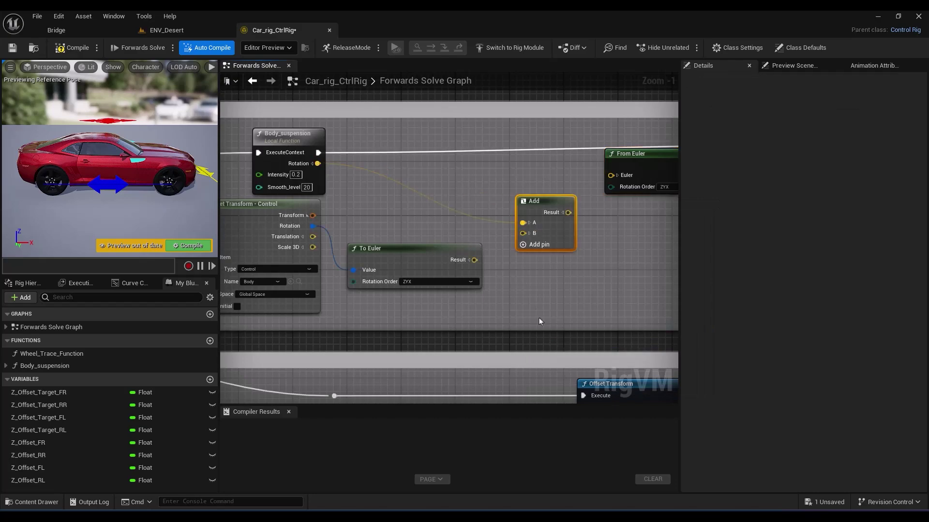
pyautogui.moveTo(474, 261); pyautogui.dragTo(523, 235)
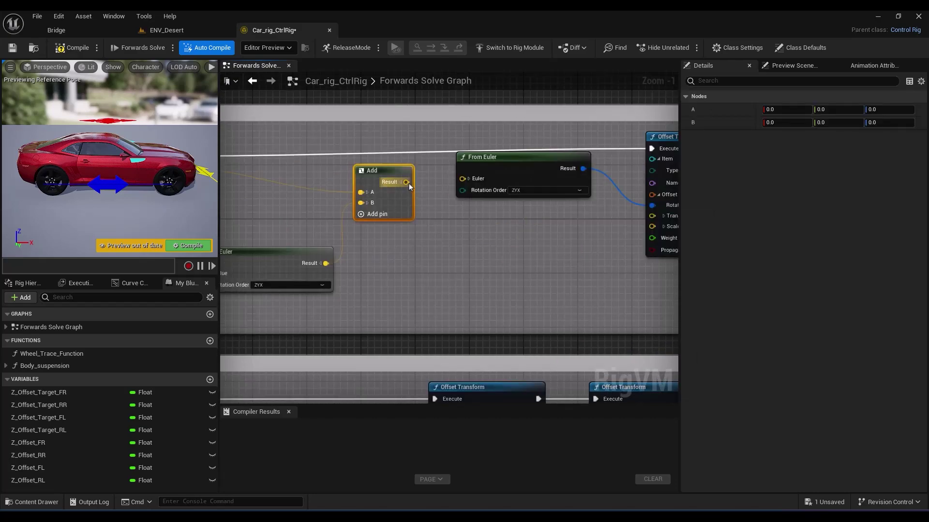
pyautogui.moveTo(408, 183); pyautogui.dragTo(466, 183)
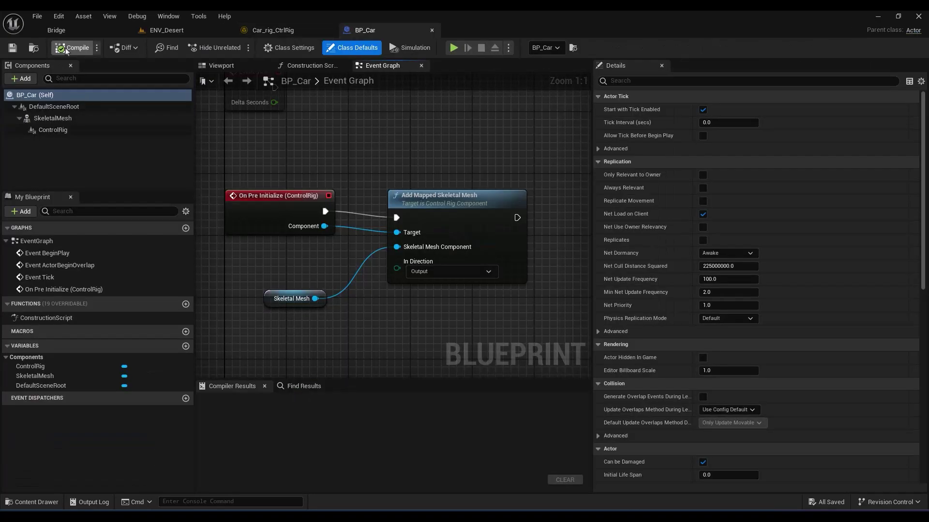
# Play LS_Car_suspension in ENV_Desert and rotate the Body control at frames 121 and 89 to test manual tilt with the suspension
pyautogui.click(159, 30)
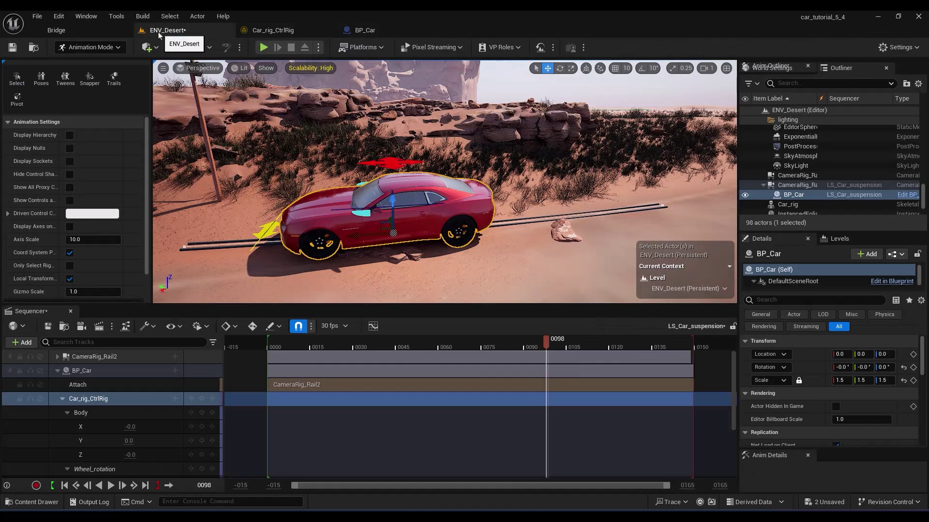
pyautogui.click(285, 347)
pyautogui.press('space')
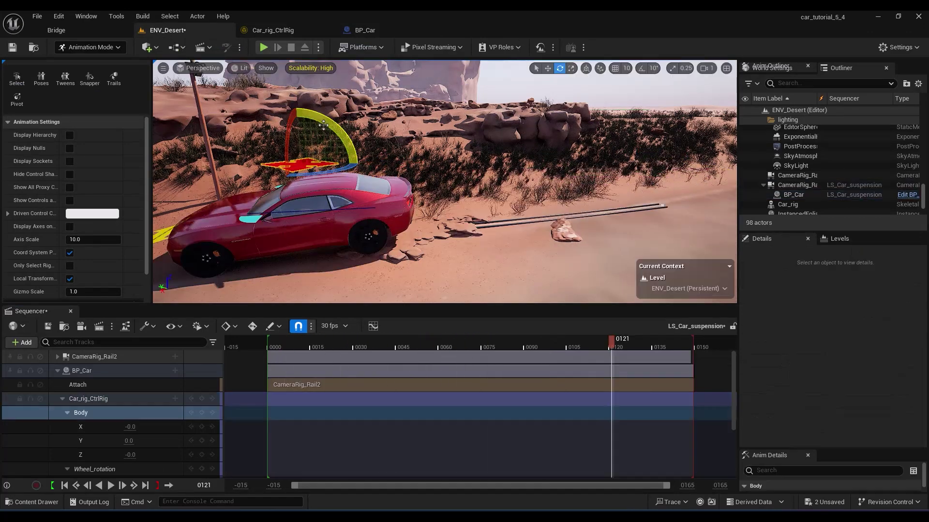
pyautogui.moveTo(340, 125); pyautogui.dragTo(344, 132)
pyautogui.moveTo(611, 346); pyautogui.dragTo(522, 345)
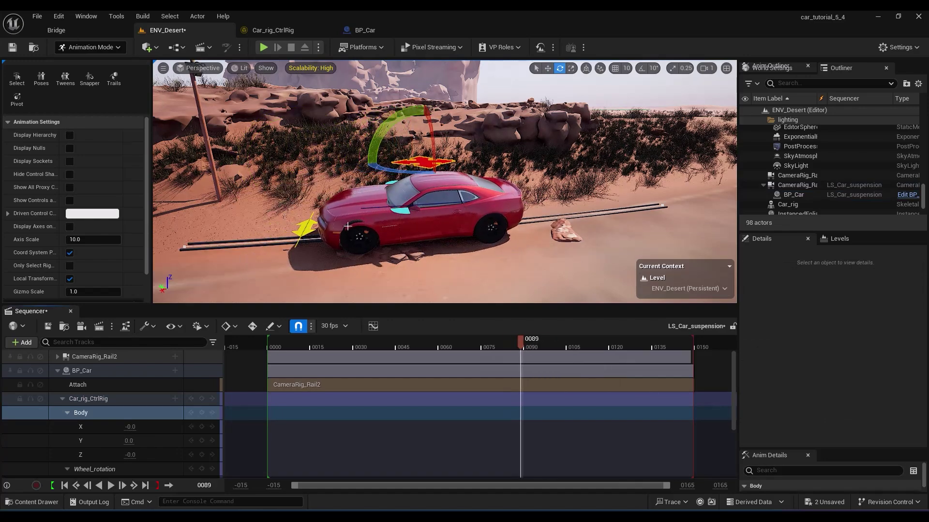
pyautogui.moveTo(371, 154); pyautogui.dragTo(365, 163)
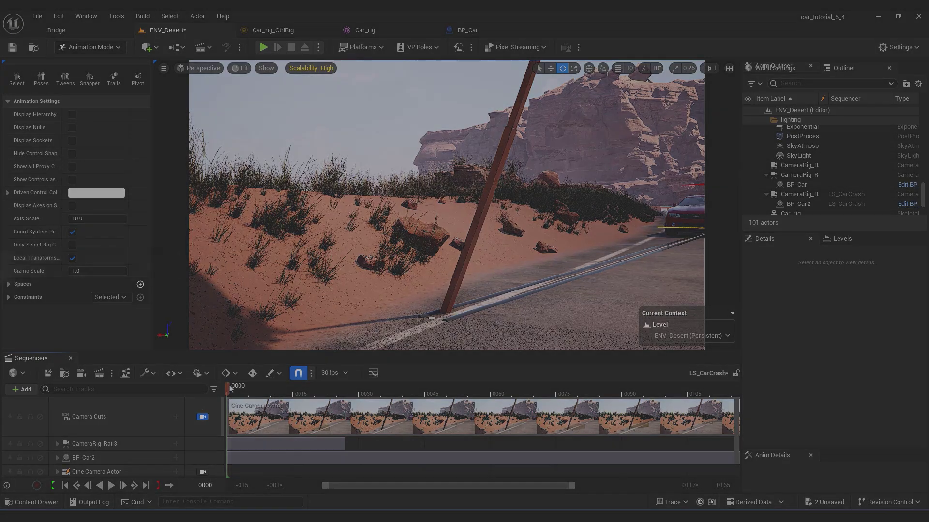
# Play the LS_CarCrash sequence from its start and stop after the car reaches the pole to review the crash shot
pyautogui.press('space')
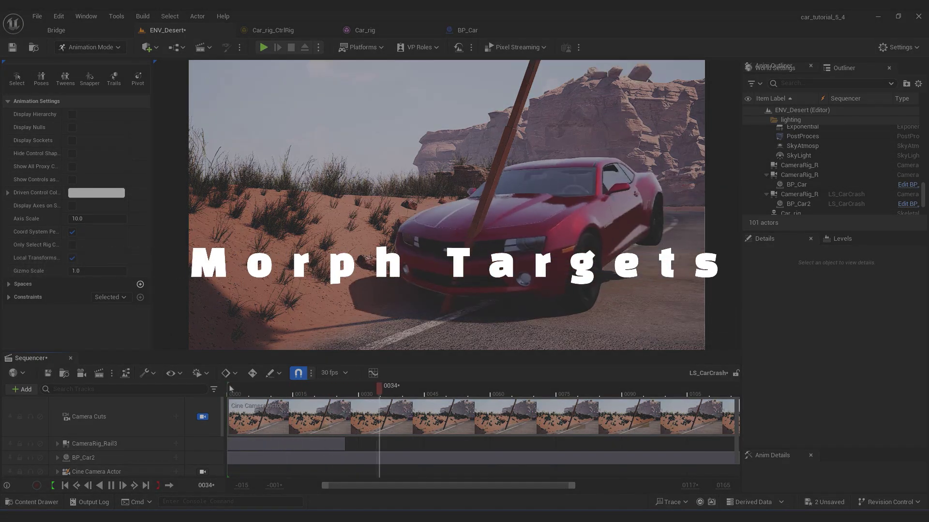
pyautogui.click(229, 385)
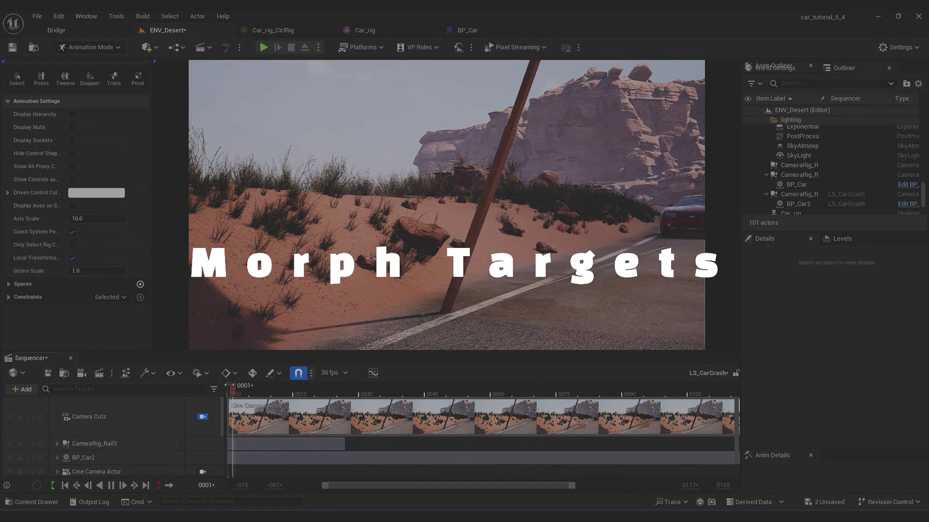
pyautogui.click(229, 386)
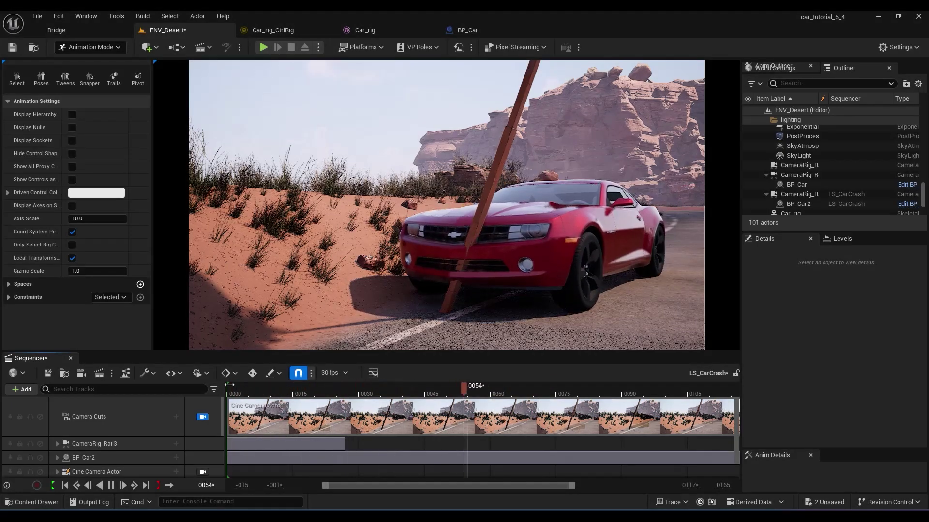
pyautogui.press('space')
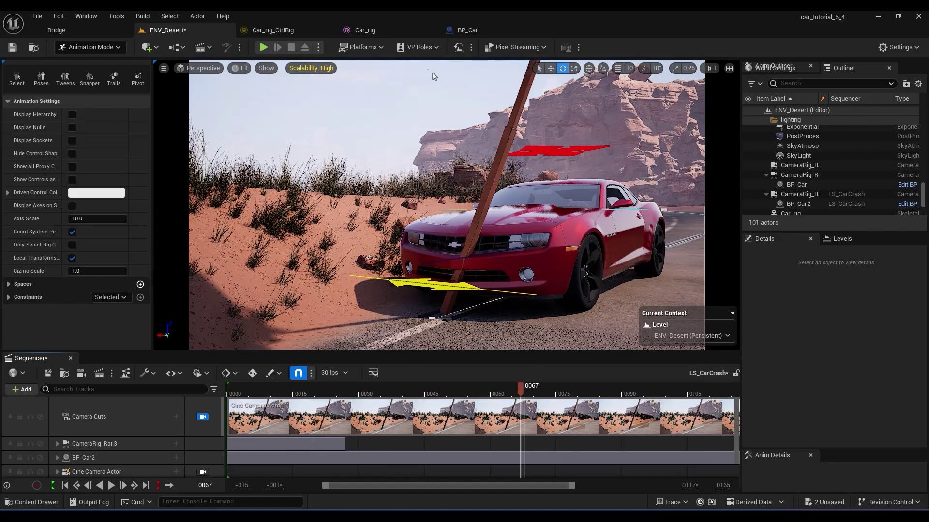
# Open the Car_rig skeletal mesh, preview the Front_crashed morph target by varying its weight, and reset the weight to 0
pyautogui.click(382, 34)
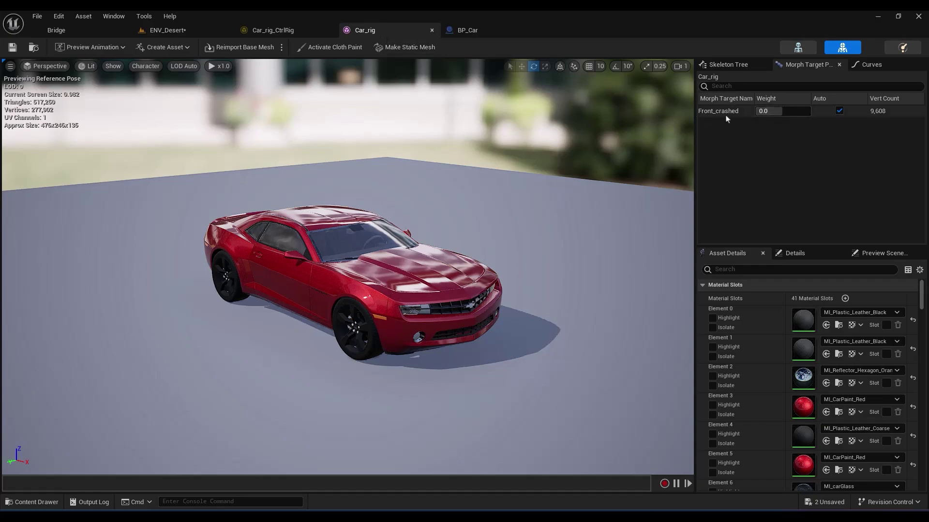
pyautogui.moveTo(778, 114)
pyautogui.mouseDown()
pyautogui.moveTo(797, 115)
pyautogui.moveTo(760, 114)
pyautogui.mouseUp()
pyautogui.click(783, 111)
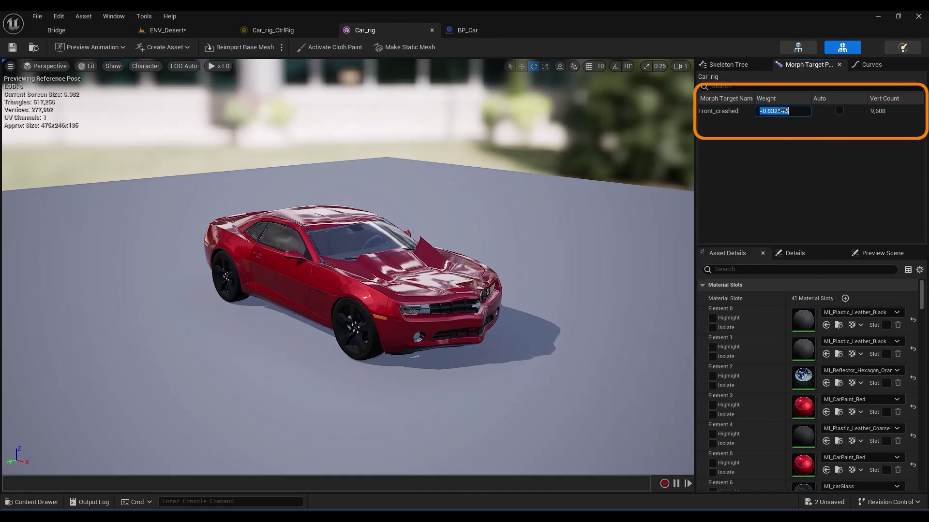
pyautogui.press('Return')
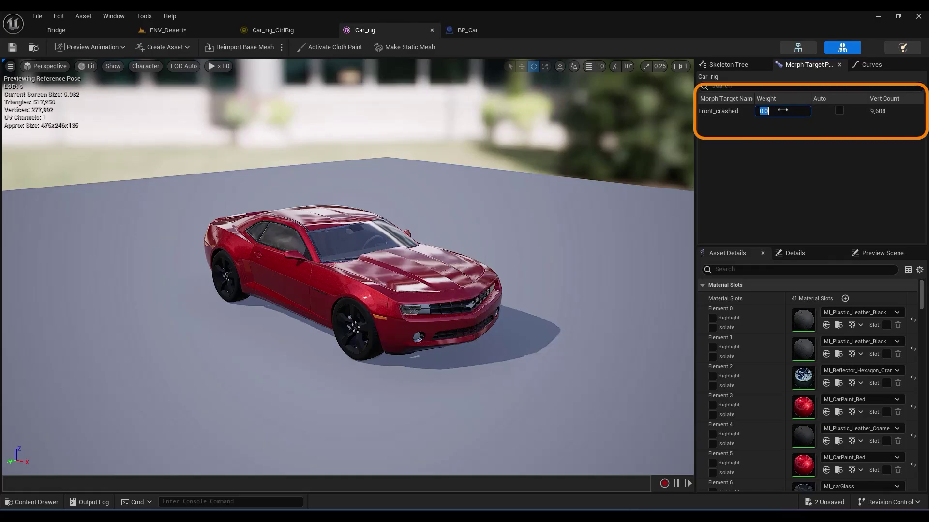
# Import curves from the Car_rig skeletal mesh into the Curve Container of Car_rig_CtrlRig
pyautogui.click(275, 32)
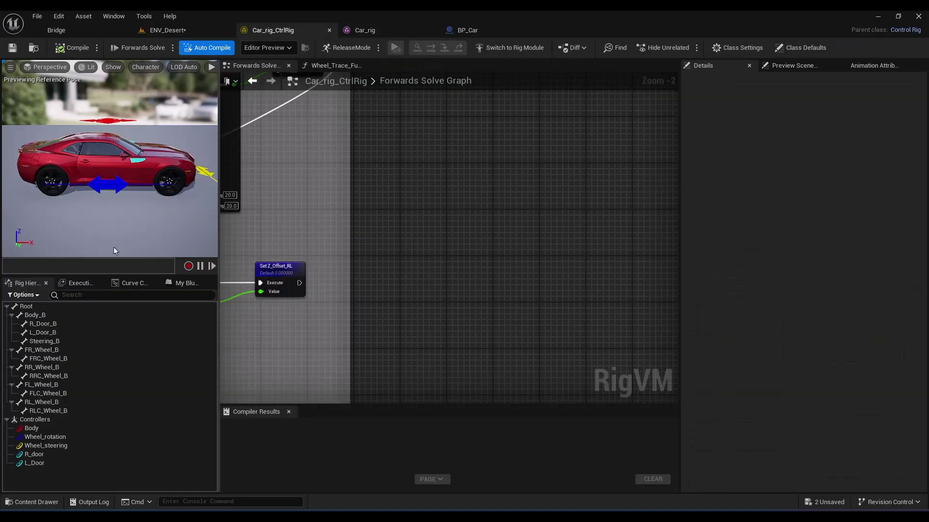
pyautogui.click(121, 285)
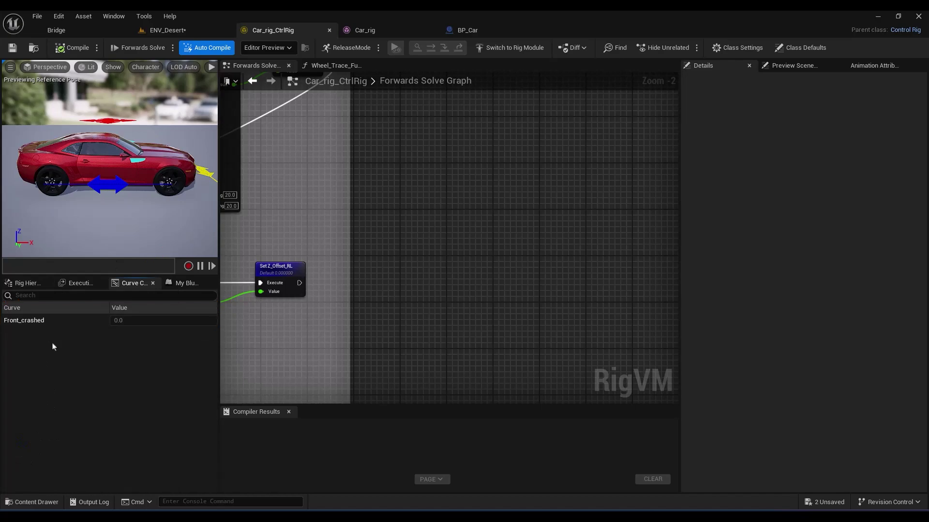
pyautogui.rightClick(79, 350)
pyautogui.moveTo(102, 403)
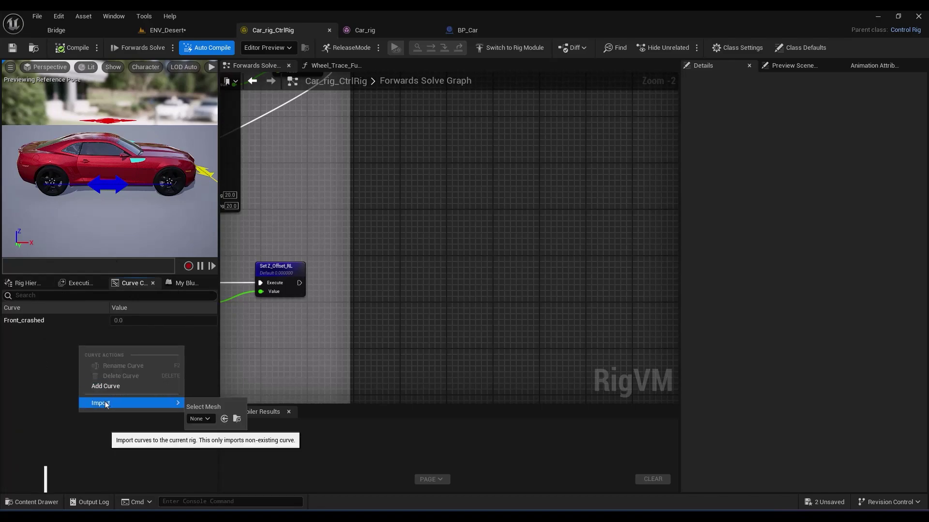
pyautogui.click(198, 418)
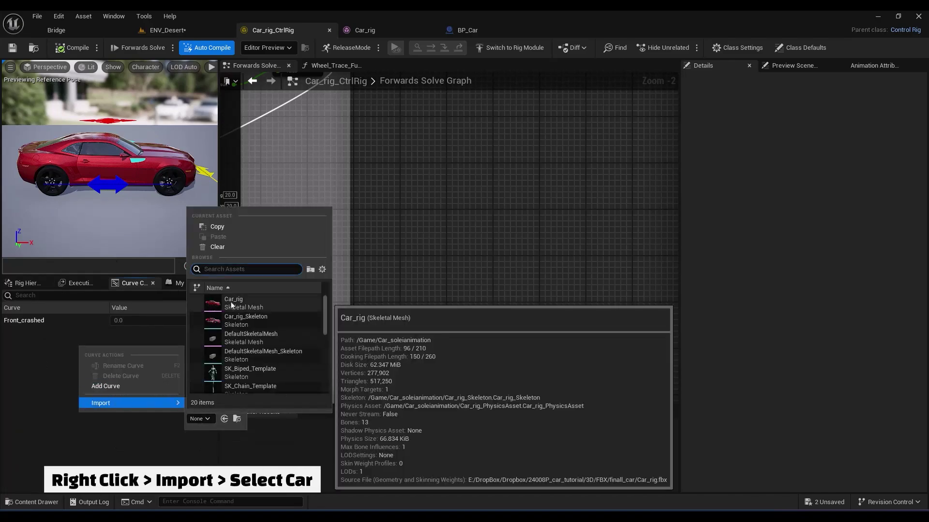
pyautogui.click(232, 304)
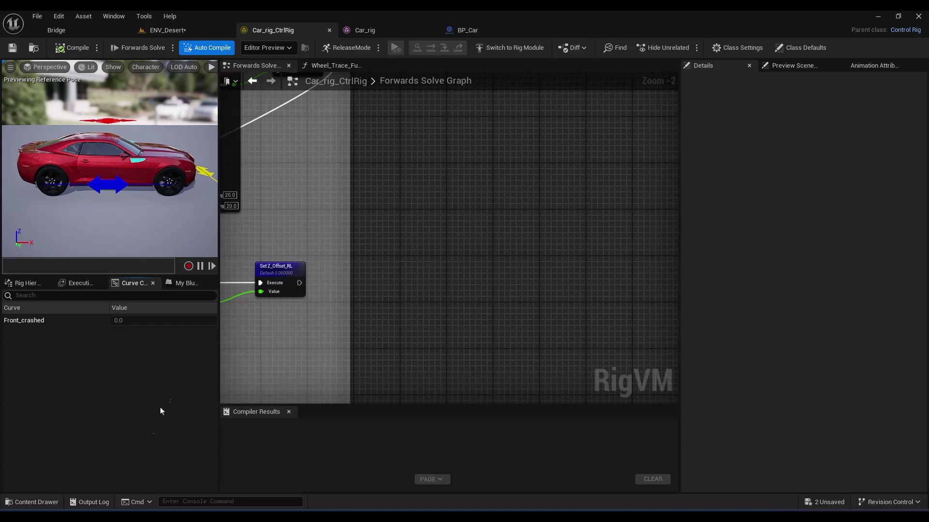
pyautogui.click(364, 30)
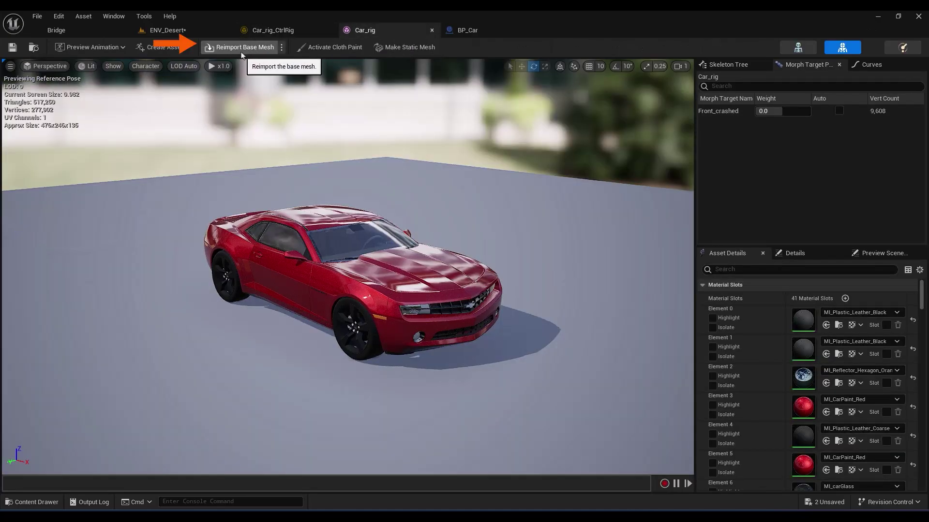
pyautogui.click(273, 30)
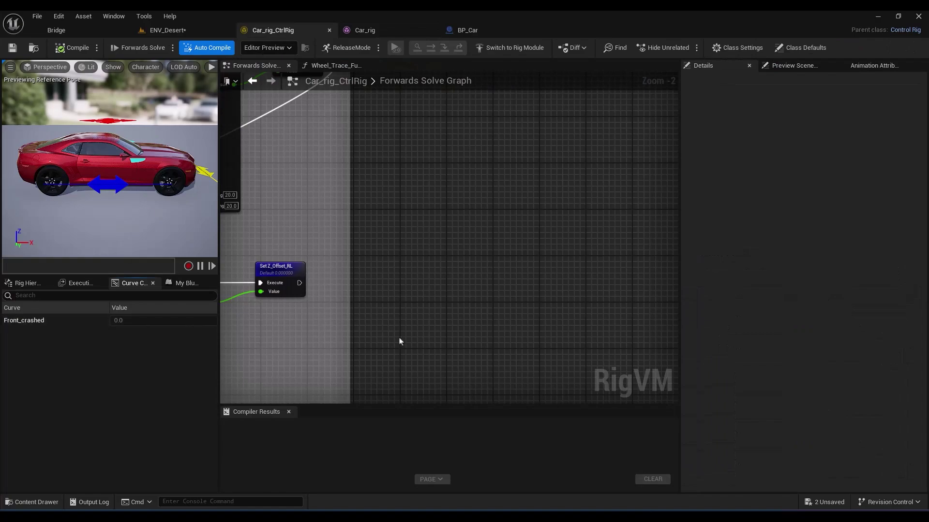
# Add a Set Curve Value node for the Front_crashed curve and connect its Execute pin after Set Z_Offset_RL
pyautogui.rightClick(392, 280)
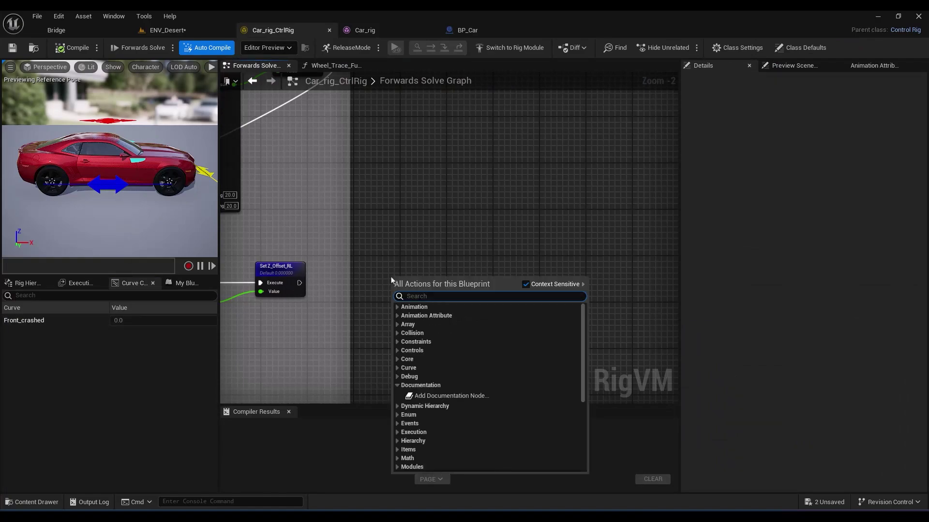
pyautogui.write('set curve')
pyautogui.click(426, 350)
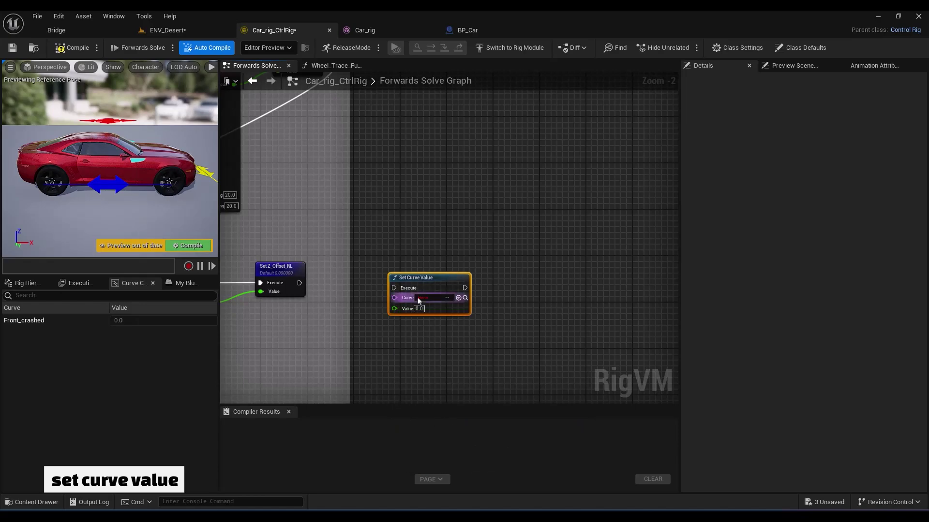
pyautogui.scroll(2, 433, 298)
pyautogui.click(436, 299)
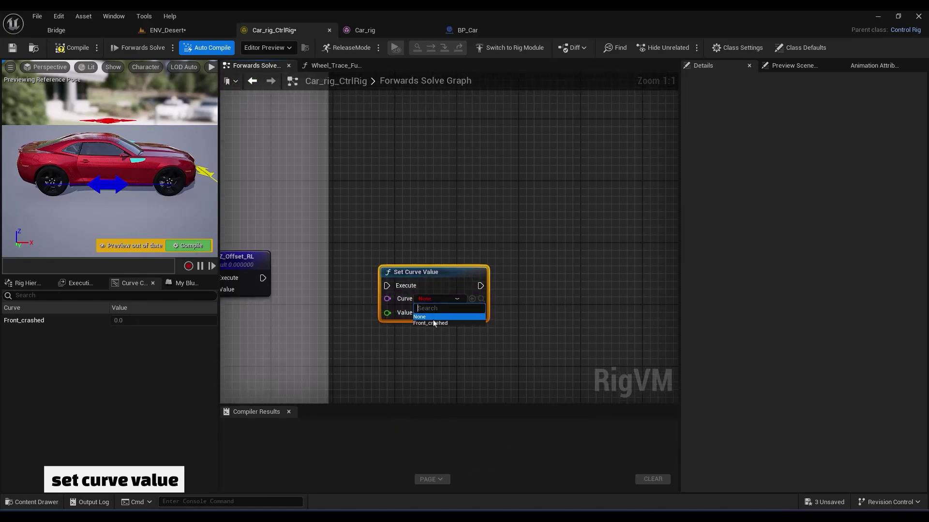
pyautogui.click(421, 325)
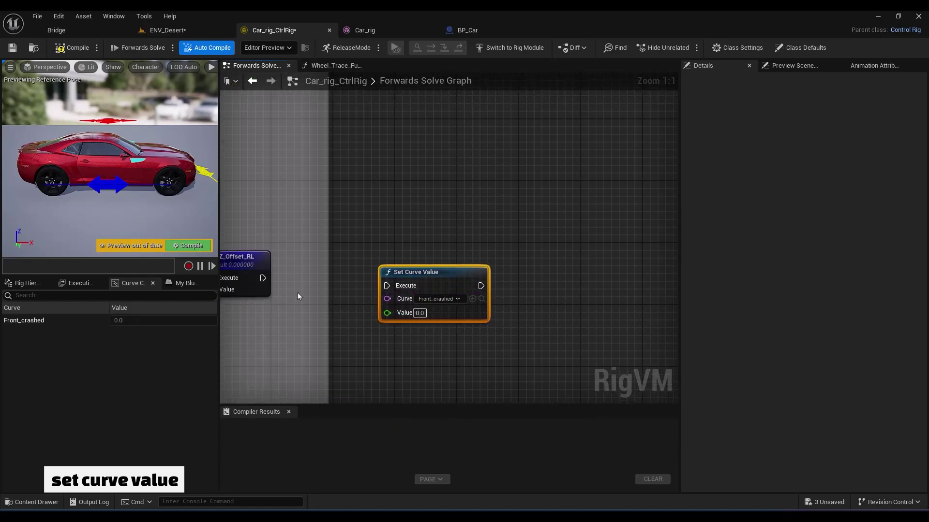
pyautogui.moveTo(262, 279); pyautogui.dragTo(387, 285)
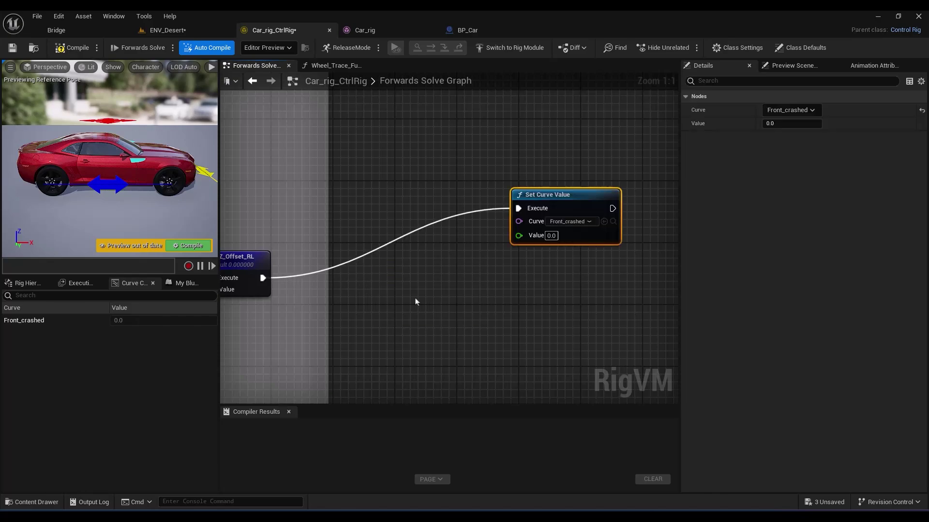
# Create a control named Front_Crash under Controllers and make it a Float with a maximum of 1.0
pyautogui.click(25, 283)
pyautogui.rightClick(25, 464)
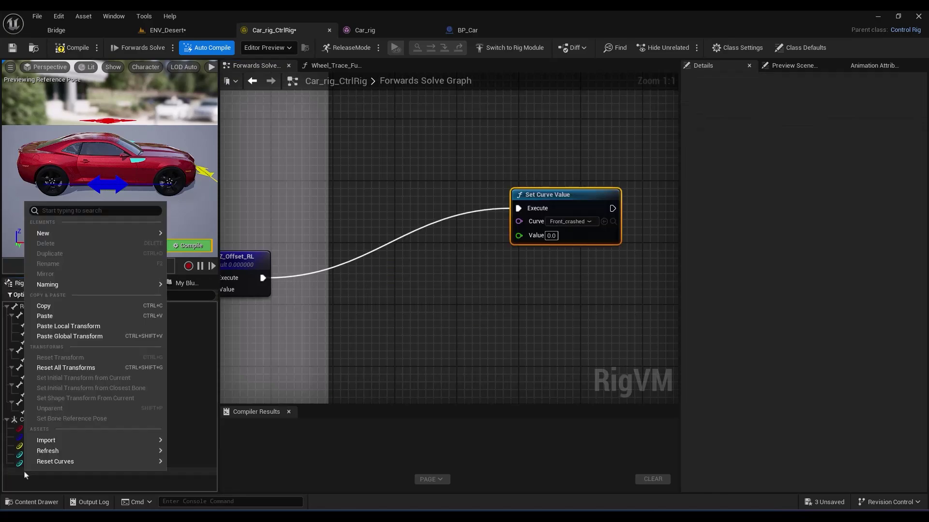
pyautogui.moveTo(135, 234)
pyautogui.click(244, 244)
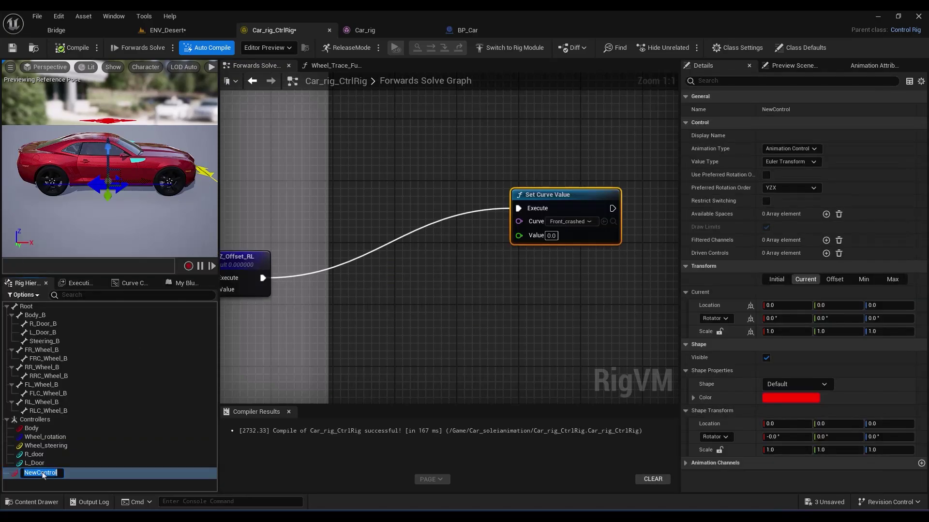
pyautogui.write('Front_Crash')
pyautogui.press('Return')
pyautogui.moveTo(43, 476); pyautogui.dragTo(35, 419)
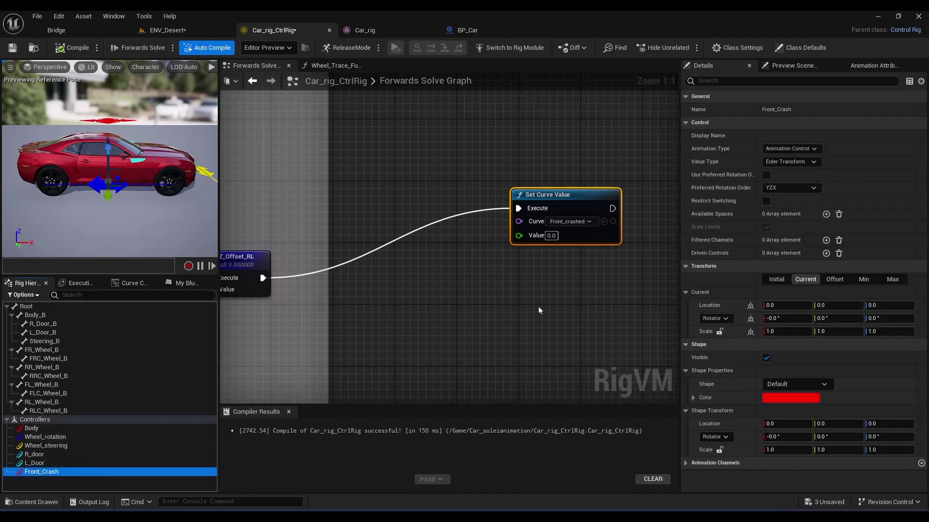
pyautogui.click(788, 162)
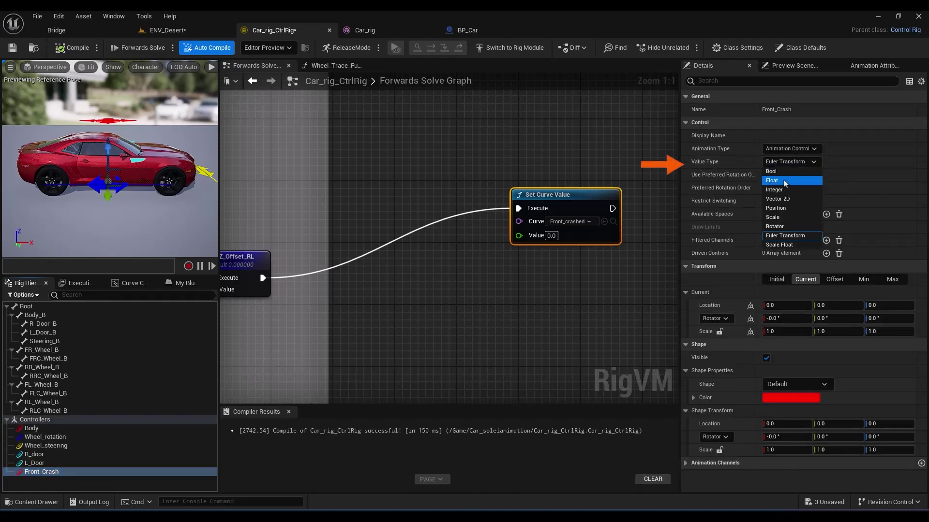
pyautogui.press('Return')
# Add a Get Control node for Front_Crash and feed its Float Value into Set Curve Value's Value input
pyautogui.moveTo(42, 471); pyautogui.dragTo(417, 308)
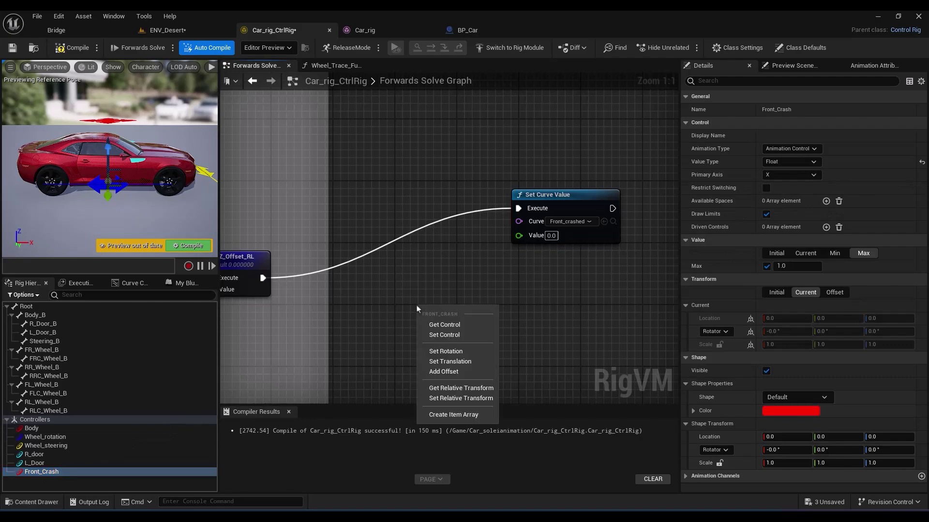
pyautogui.click(445, 325)
pyautogui.moveTo(521, 324); pyautogui.dragTo(520, 243)
pyautogui.moveTo(520, 242); pyautogui.dragTo(520, 242)
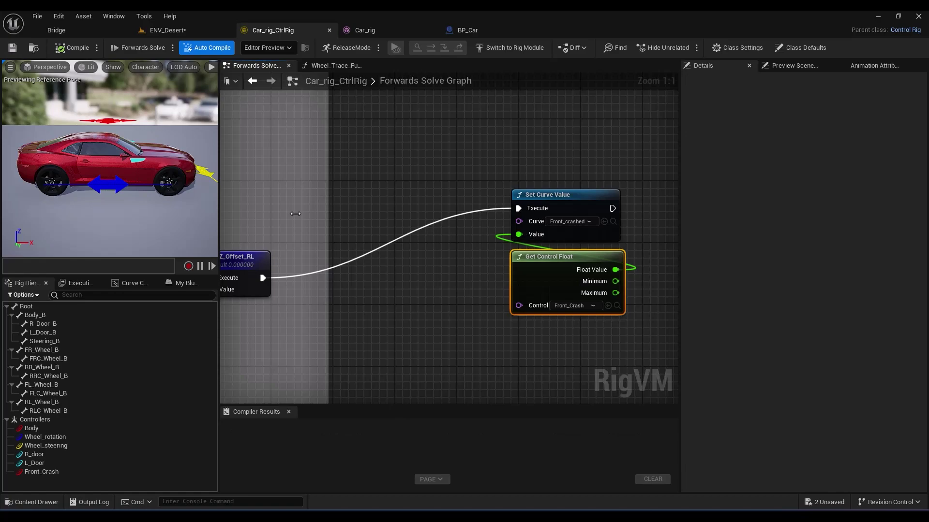
# Open Wheel_Trace_Function and disconnect the sphere trace's Hit Location Z from the Return node's Z_Target
pyautogui.click(183, 288)
pyautogui.scroll(-6, 571, 252)
pyautogui.doubleClick(40, 356)
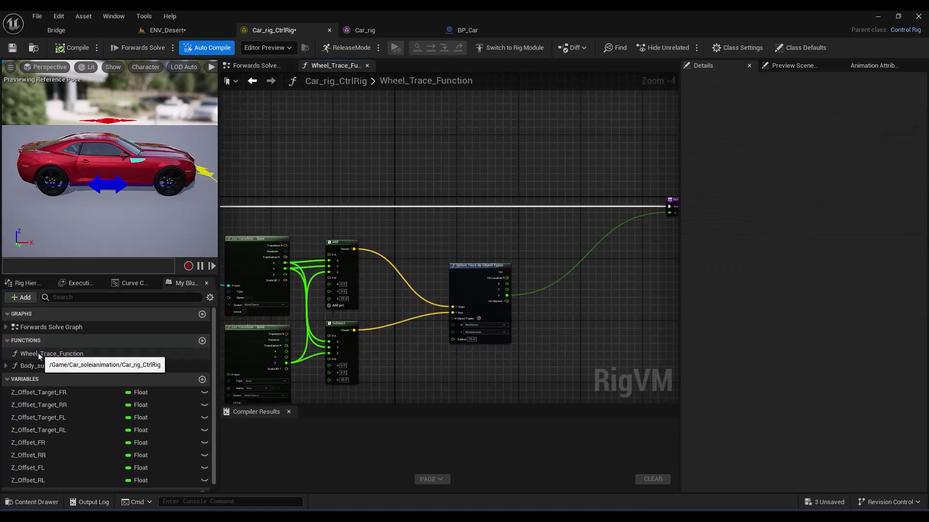
pyautogui.scroll(4, 365, 311)
pyautogui.moveTo(545, 319); pyautogui.dragTo(353, 328, button='right')
pyautogui.keyDown('alt'); pyautogui.click(337, 309); pyautogui.keyUp('alt')
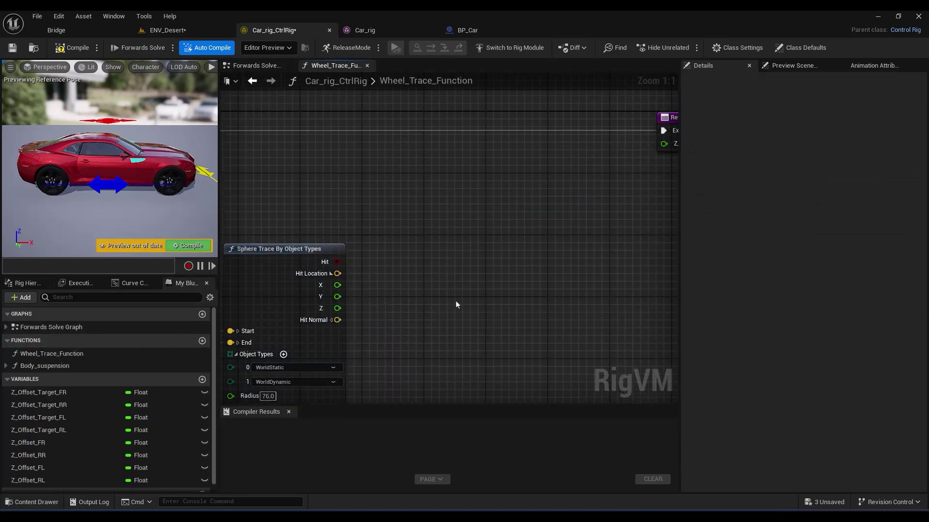
# Add a Multiply node beside the sphere trace and connect Hit Location Z to its A input
pyautogui.moveTo(456, 304); pyautogui.dragTo(394, 305, button='right')
pyautogui.rightClick(410, 267)
pyautogui.write('mult')
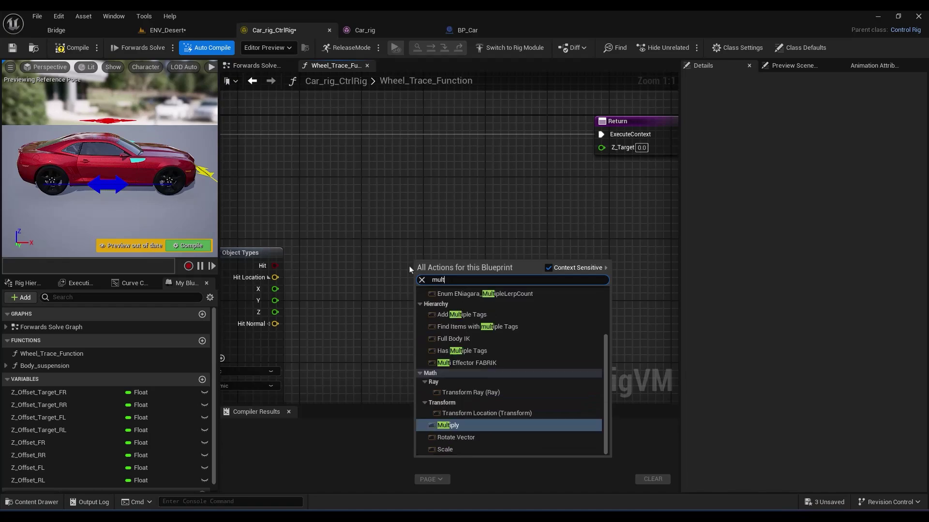
pyautogui.click(448, 425)
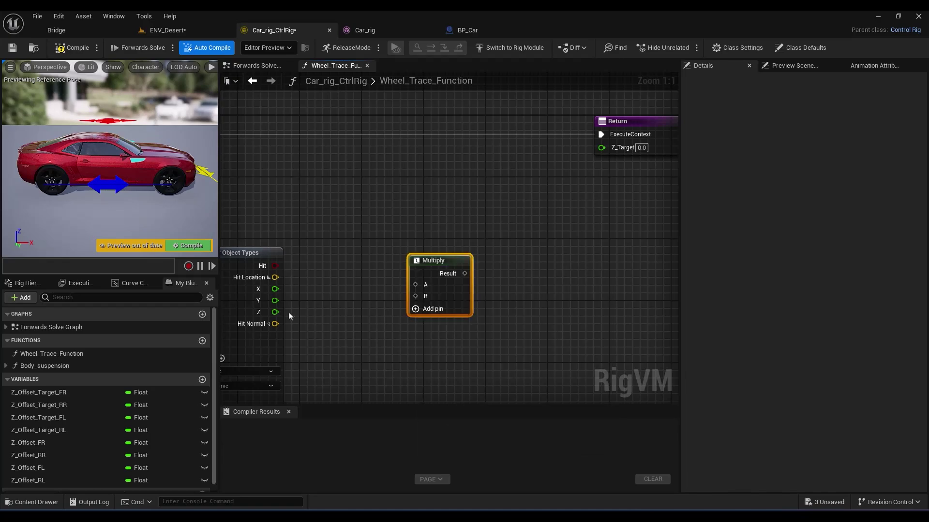
pyautogui.moveTo(275, 312); pyautogui.dragTo(415, 285)
# Create a control named Suspension_Intensity under Controllers and make it a Float with a current value of 1.0
pyautogui.click(30, 285)
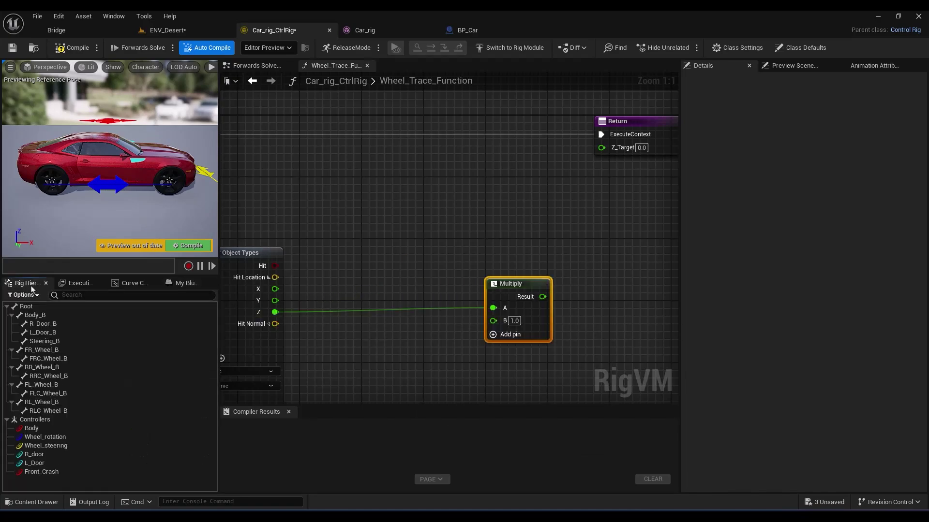
pyautogui.rightClick(32, 428)
pyautogui.moveTo(145, 244)
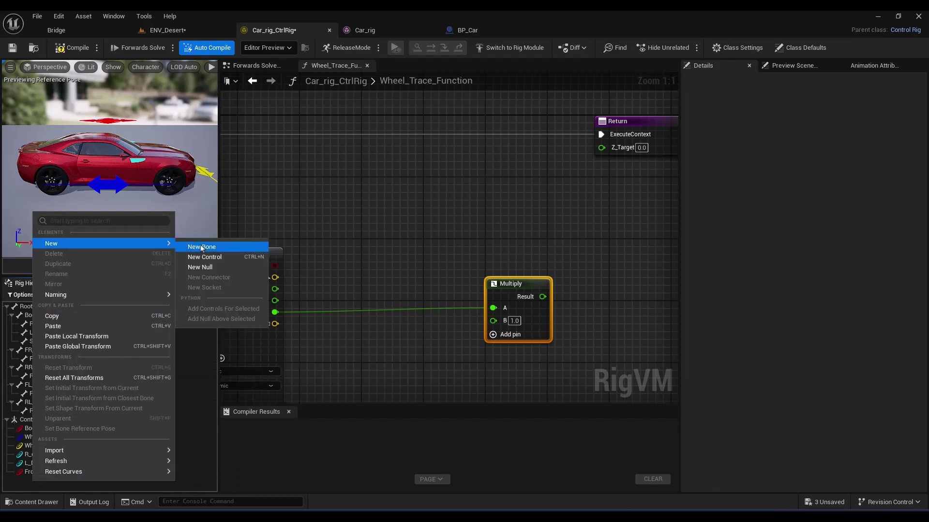
pyautogui.click(204, 257)
pyautogui.write('Suspension_')
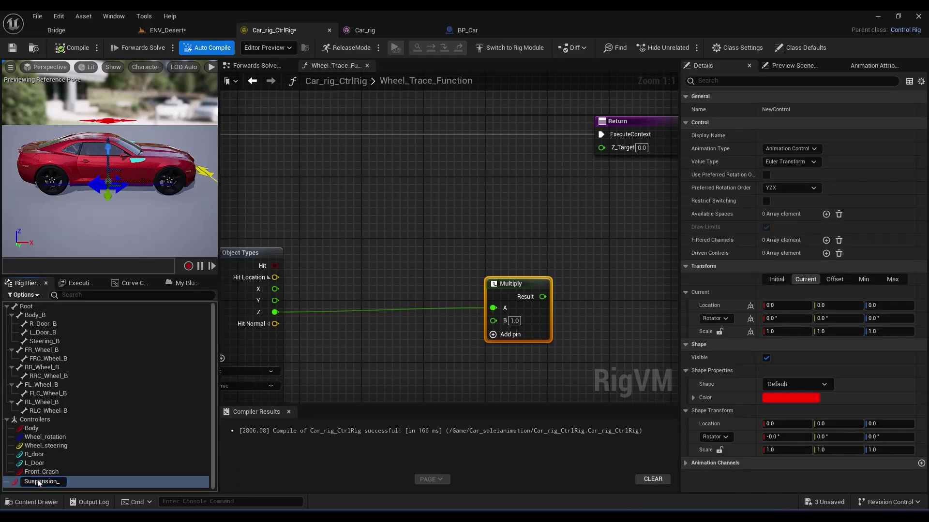
pyautogui.write('Intensity')
pyautogui.press('Return')
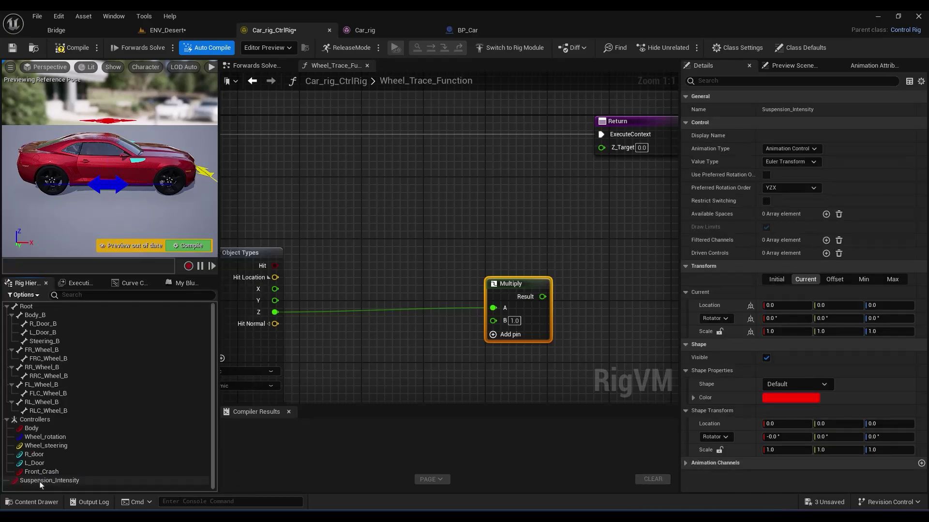
pyautogui.moveTo(41, 485); pyautogui.dragTo(36, 422)
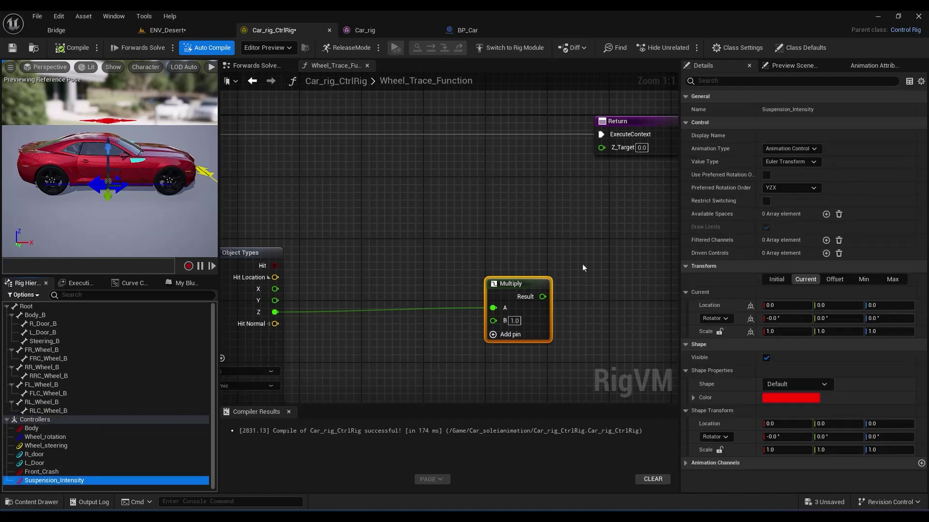
pyautogui.click(790, 161)
pyautogui.click(779, 181)
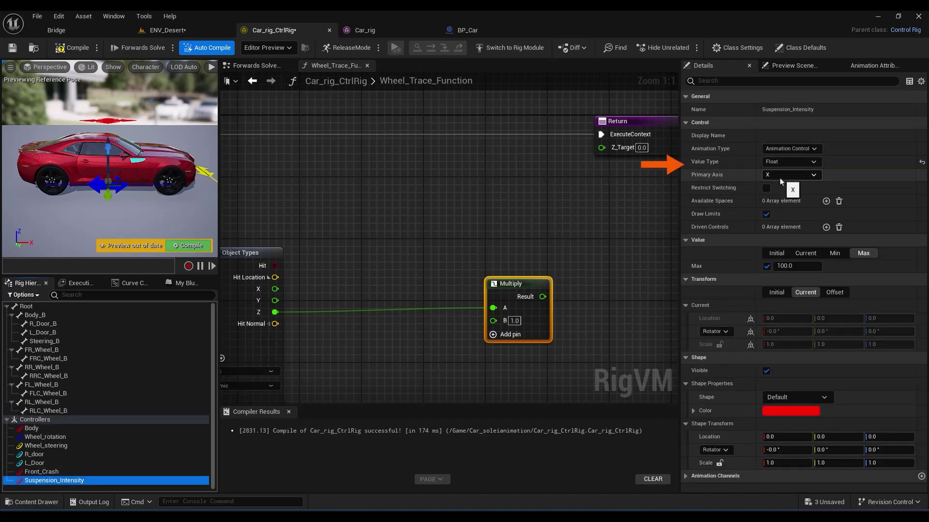
# Feed a Get Control node for Suspension_Intensity into Multiply's B input and connect the Result to Return's Z_Target
pyautogui.moveTo(55, 481); pyautogui.dragTo(392, 356)
pyautogui.click(396, 372)
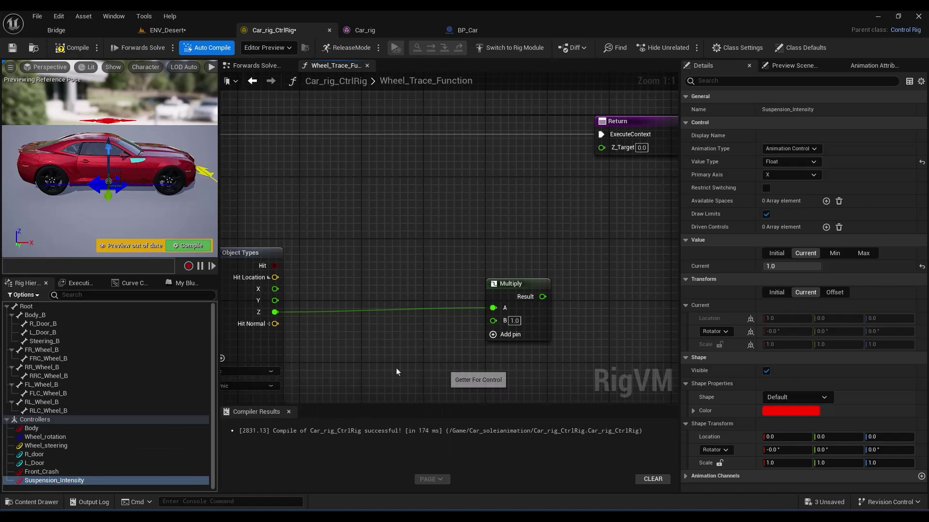
pyautogui.moveTo(528, 294); pyautogui.dragTo(543, 295)
pyautogui.moveTo(485, 367); pyautogui.dragTo(508, 320)
pyautogui.moveTo(558, 296); pyautogui.dragTo(601, 147)
# Compile and save Car_rig_CtrlRig, and do the same for BP_Car
pyautogui.click(77, 48)
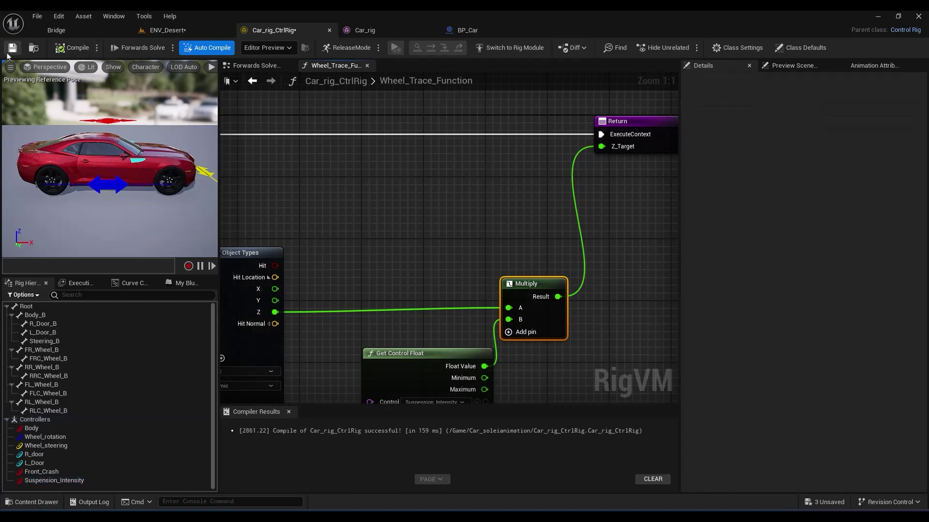
pyautogui.hotkey('ctrl', 's')
pyautogui.click(468, 30)
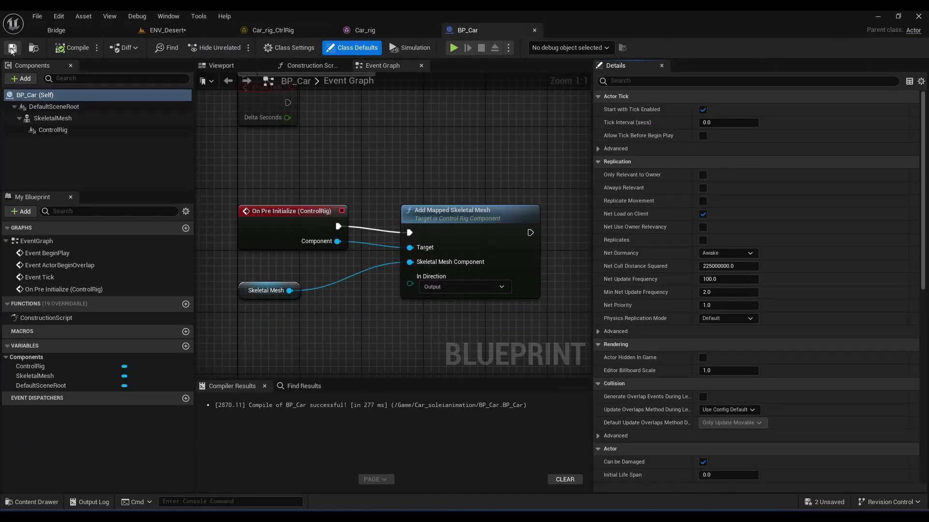
# In ENV_Desert's LS_CarCrash sequence, expand BP_Car2's Car_rig_CtrlRig track down to the Front_Crash and Suspension_Intensity channels
pyautogui.click(168, 30)
pyautogui.click(57, 456)
pyautogui.scroll(-3, 128, 443)
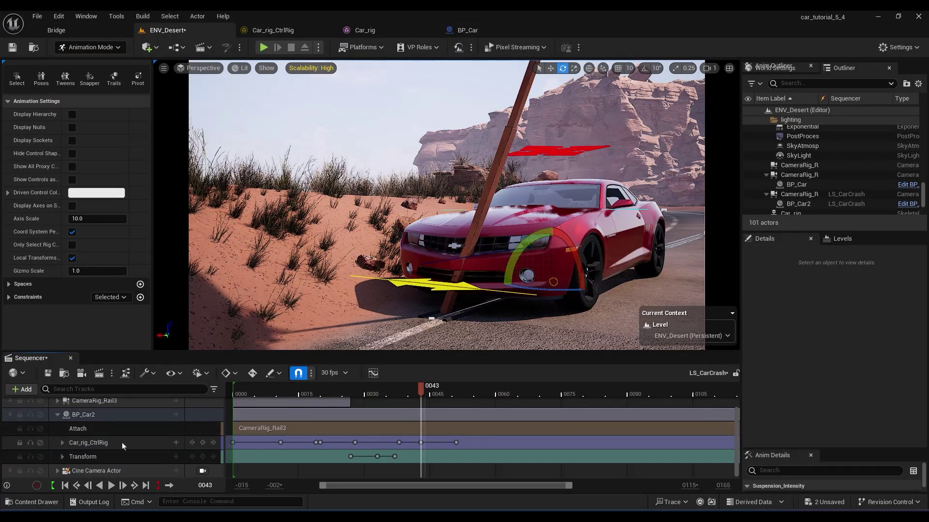
pyautogui.click(62, 442)
pyautogui.scroll(-5, 113, 445)
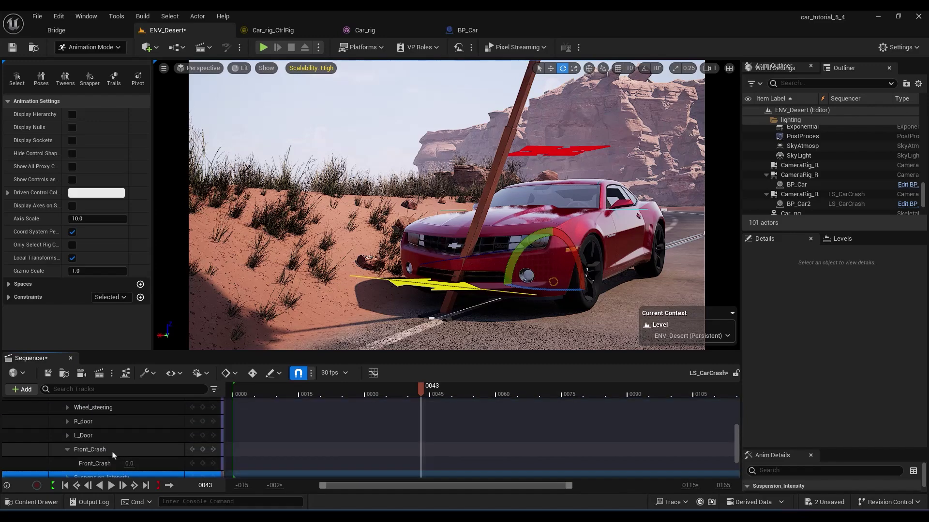
pyautogui.scroll(-1, 102, 463)
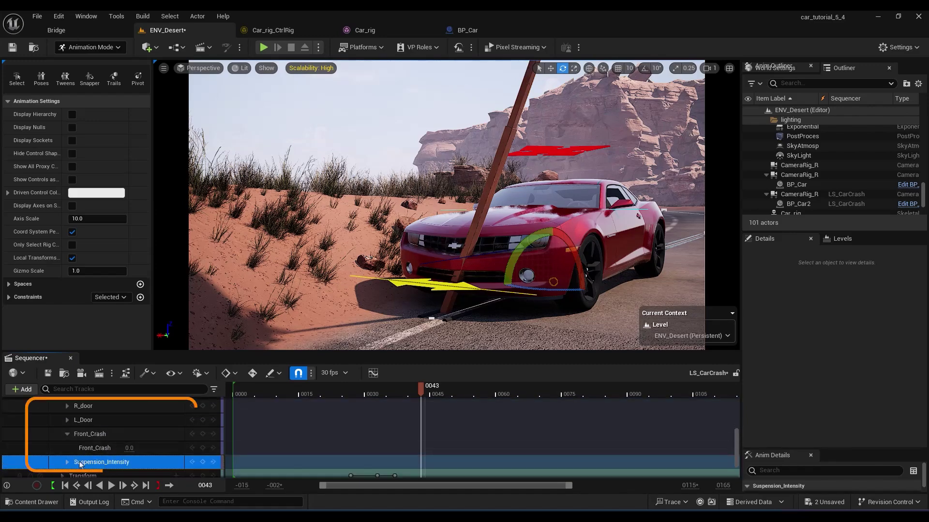
pyautogui.click(68, 463)
pyautogui.scroll(-2, 78, 451)
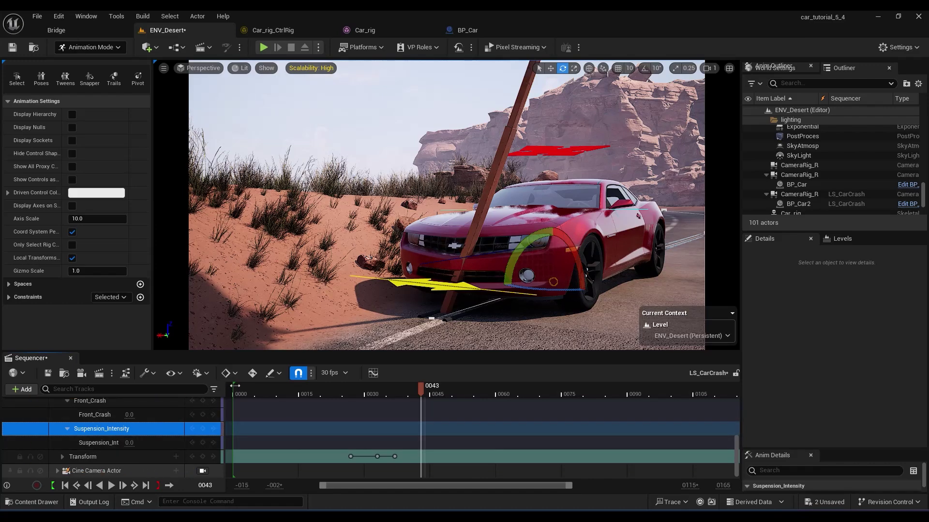
# Key Front_Crash at 0.0 around frame 26 and at 4.817301 on frame 29
pyautogui.moveTo(235, 385); pyautogui.dragTo(363, 393)
pyautogui.click(203, 415)
pyautogui.click(130, 415)
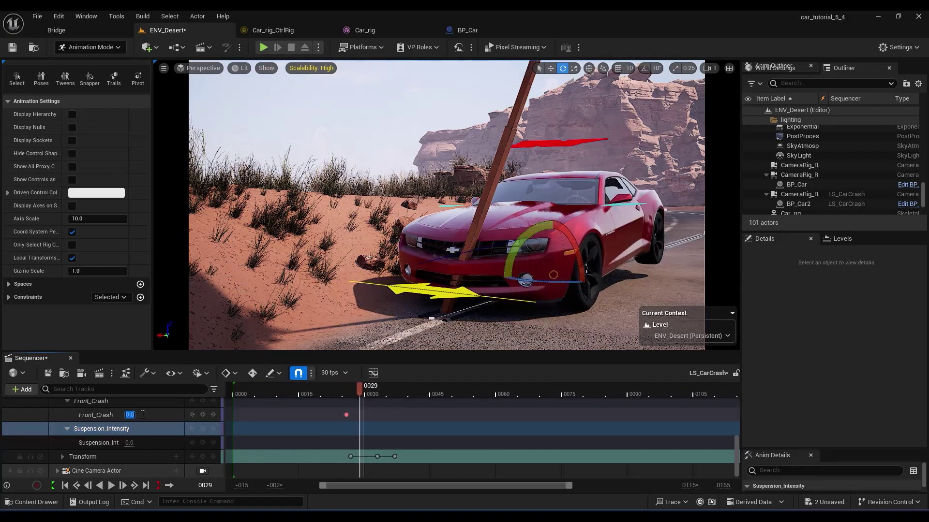
pyautogui.moveTo(143, 415); pyautogui.dragTo(174, 414)
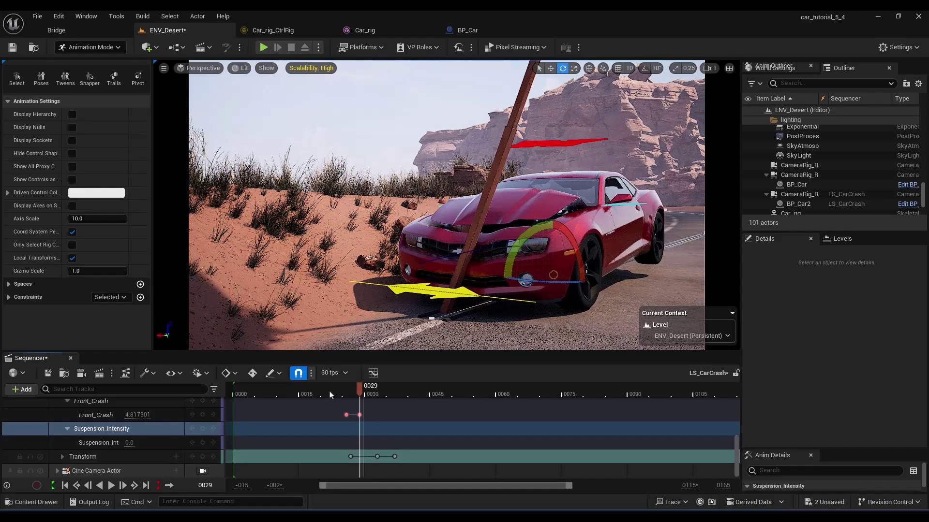
# Play the LS_CarCrash sequence from the start to check the front-end deformation on impact, and return to the beginning
pyautogui.click(237, 392)
pyautogui.press('space')
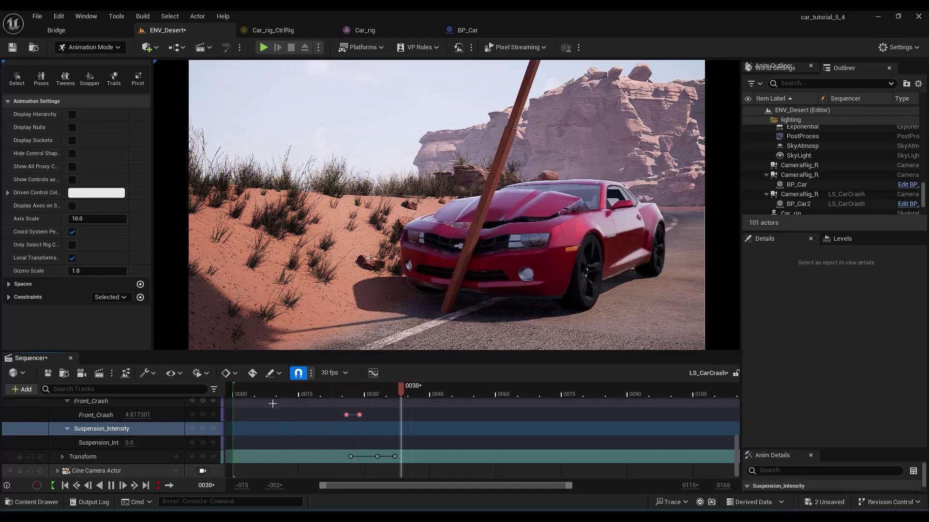
pyautogui.click(238, 392)
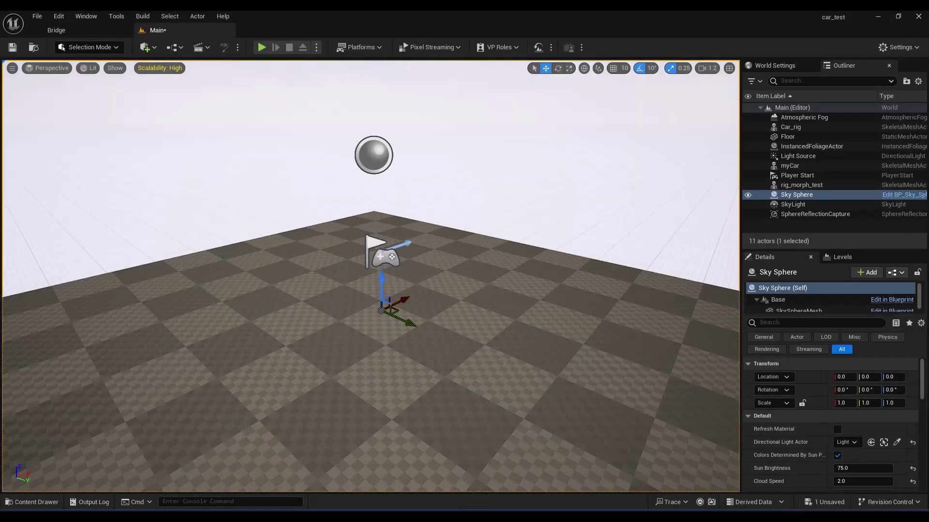
# Using File Explorer, copy the Car_soleianimation folder from share's Content into the car_test project's Content folder, and open it in Unreal
pyautogui.click(460, 516)
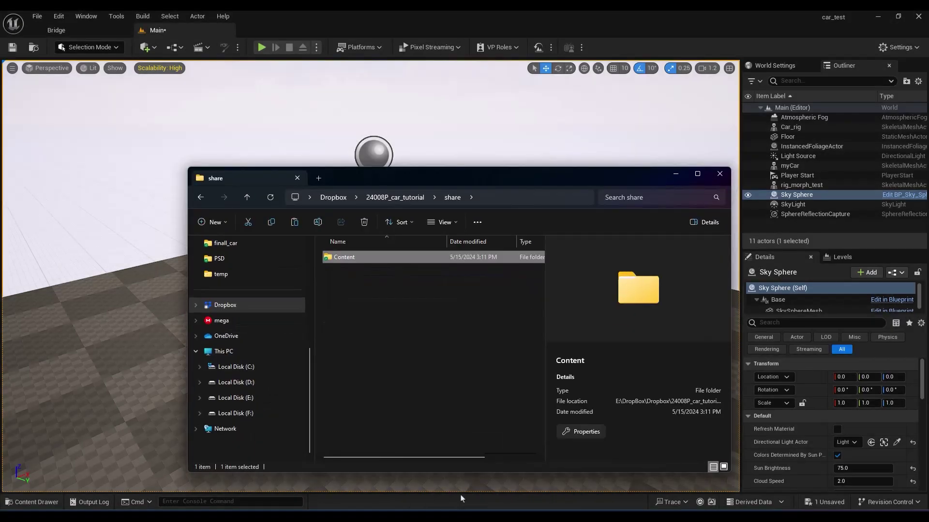
pyautogui.doubleClick(354, 259)
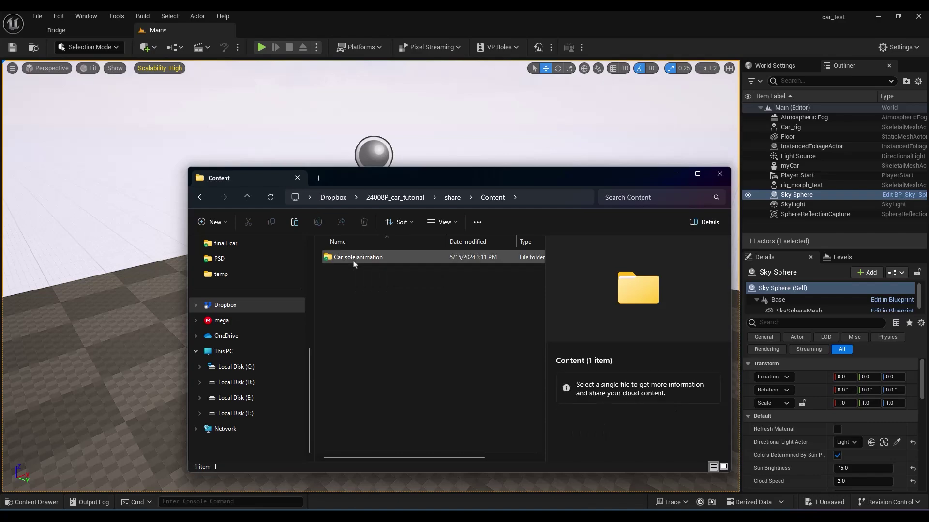
pyautogui.click(373, 261)
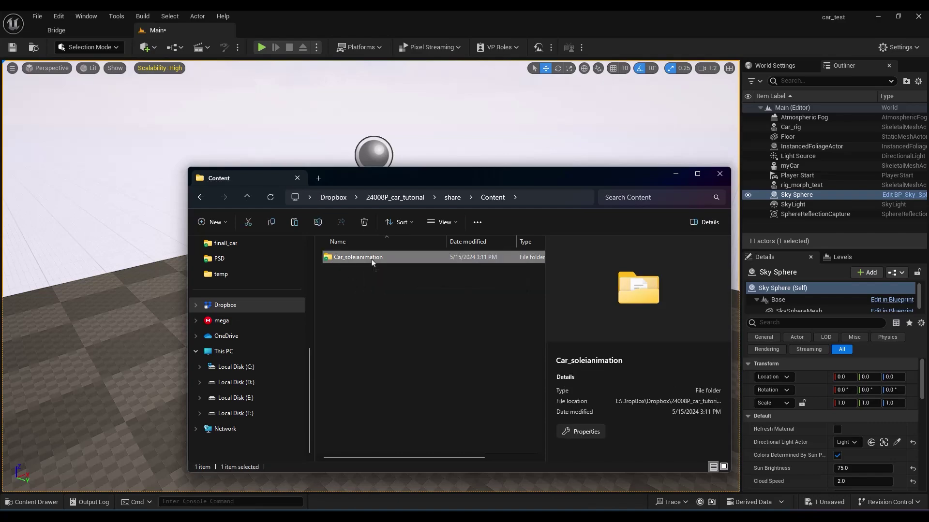
pyautogui.click(29, 502)
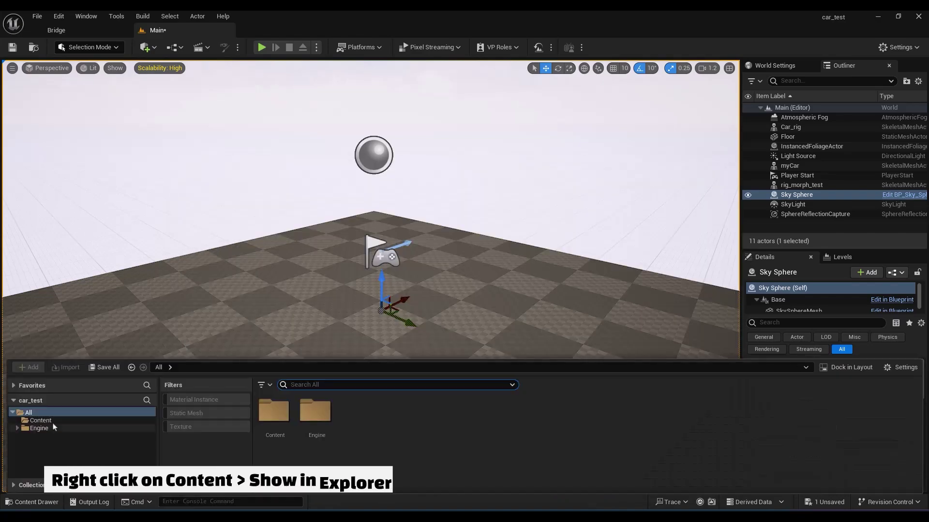
pyautogui.rightClick(51, 421)
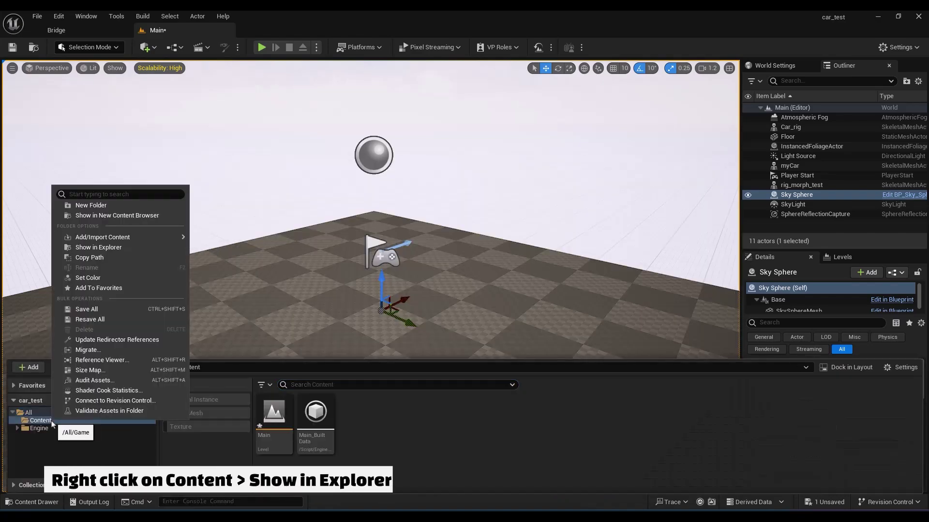
pyautogui.click(107, 249)
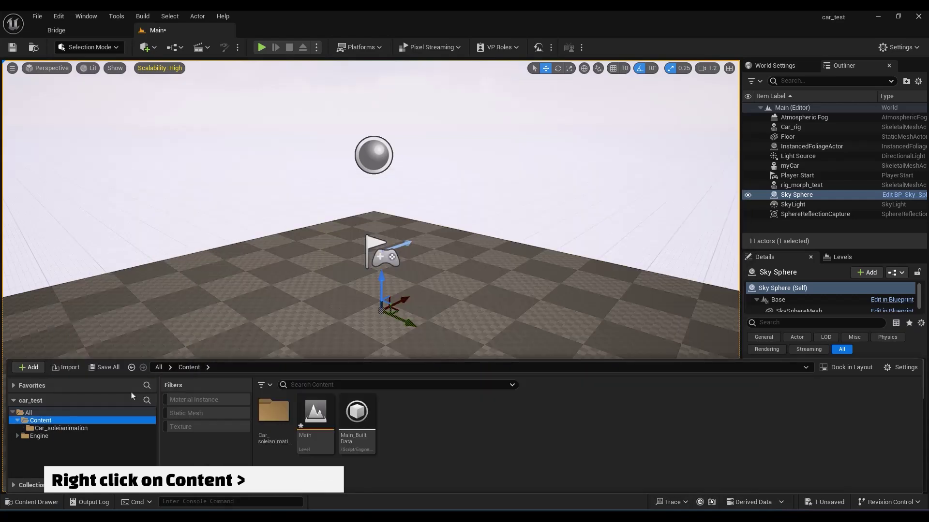
pyautogui.click(62, 428)
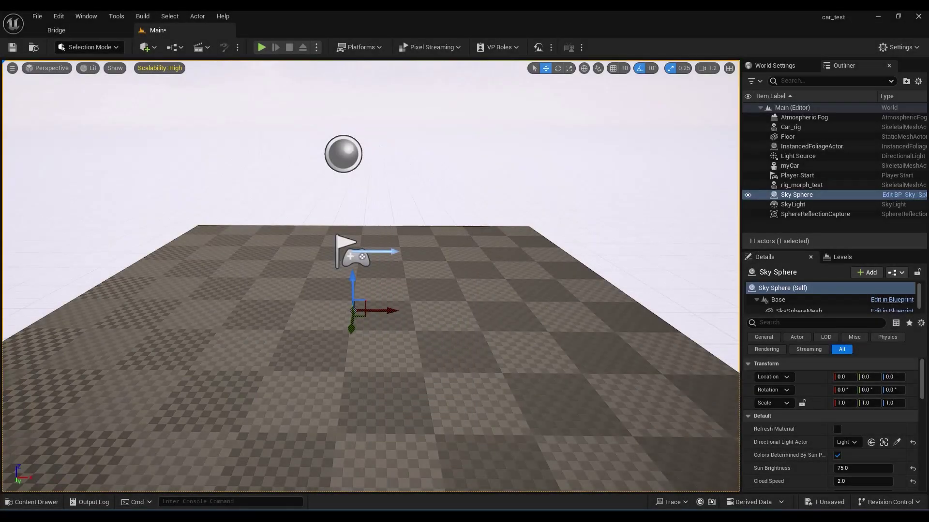
# Create a folder named My_car in the project's Content folder and open it
pyautogui.hotkey('ctrl', 'space')
pyautogui.rightClick(426, 425)
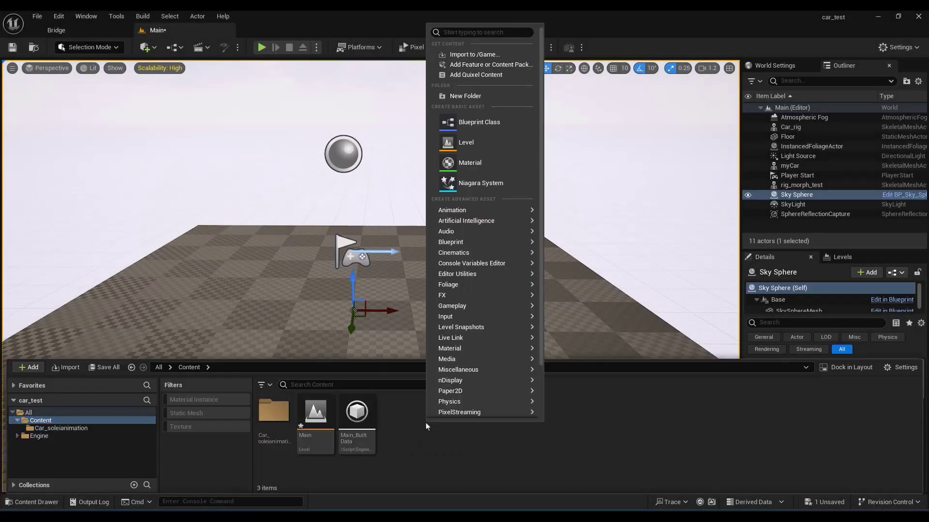
pyautogui.click(481, 96)
pyautogui.write('My_car')
pyautogui.press('Return')
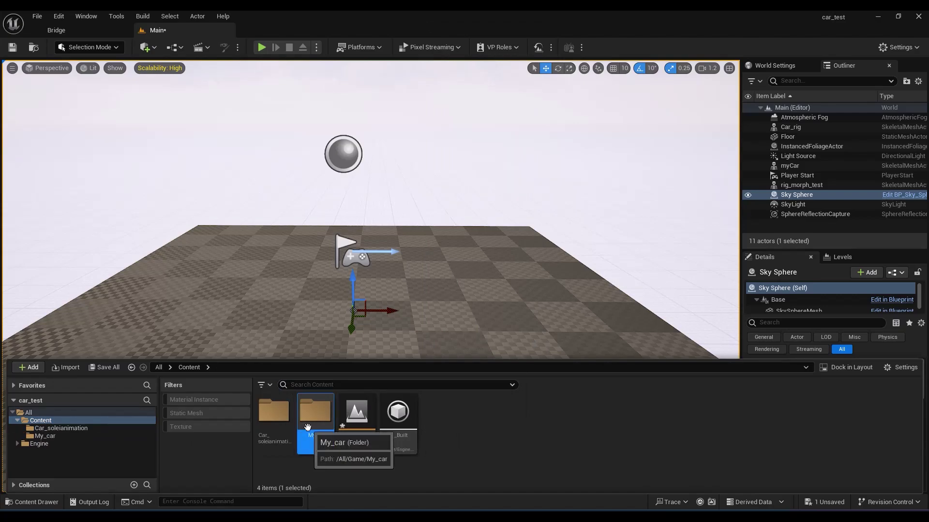
pyautogui.doubleClick(307, 428)
# Import myCar.fbx into My_car as a skeletal mesh with morph targets off, and move its materials into a new subfolder
pyautogui.rightClick(307, 428)
pyautogui.click(358, 70)
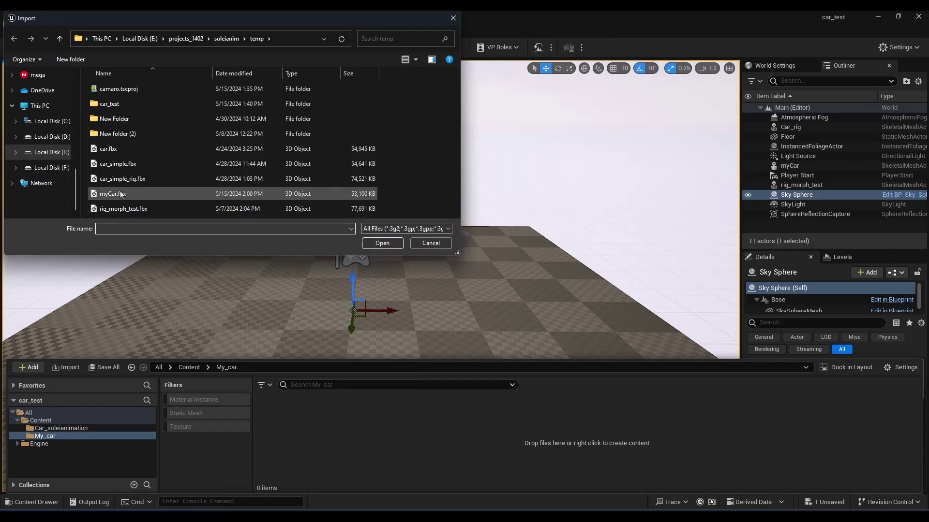
pyautogui.click(116, 193)
pyautogui.click(382, 243)
pyautogui.click(364, 211)
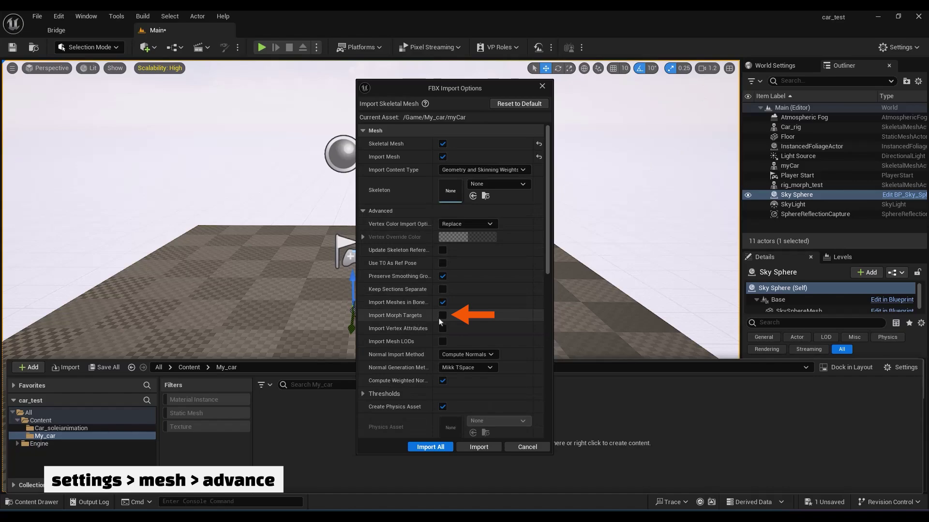
pyautogui.click(429, 446)
pyautogui.rightClick(533, 433)
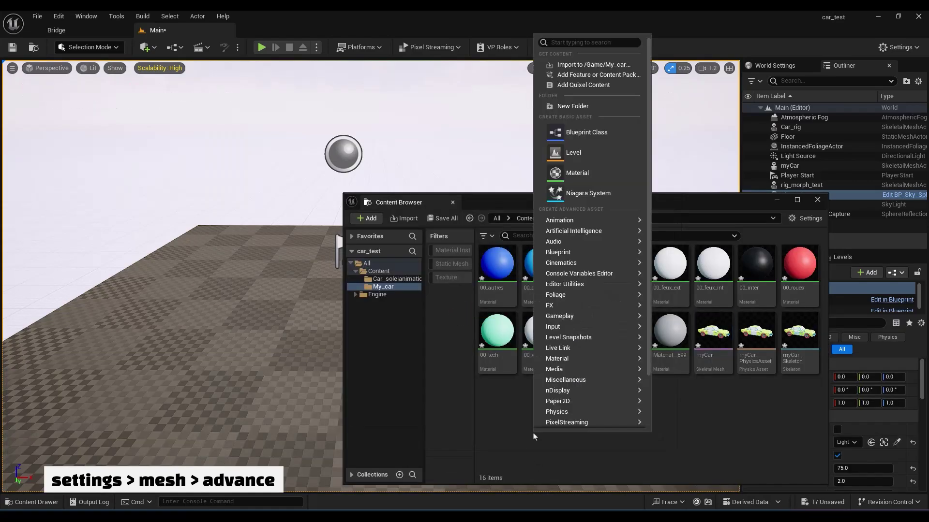
pyautogui.click(592, 108)
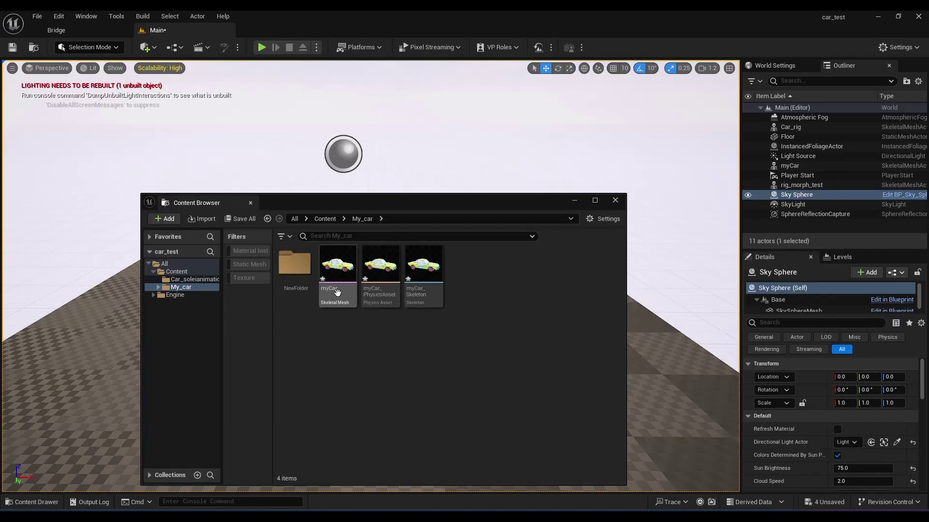
# Create a Control Rig from the myCar skeletal mesh and open it
pyautogui.rightClick(337, 291)
pyautogui.moveTo(395, 210)
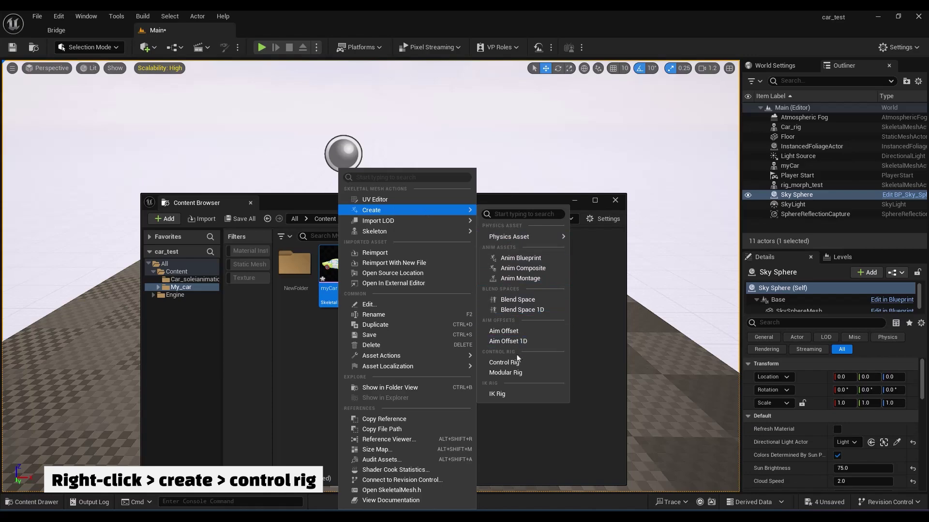
pyautogui.click(504, 362)
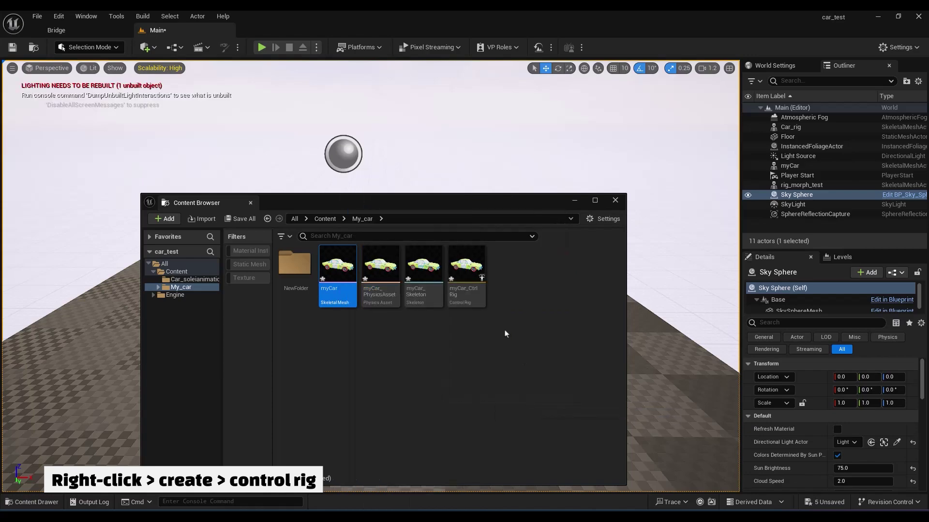
pyautogui.doubleClick(467, 270)
# Copy the Controllers hierarchy, without Front_Crash, from Car_soleianimation's Car_rig_CtrlRig into the rig hierarchy of myCar_CtrlRig
pyautogui.click(14, 502)
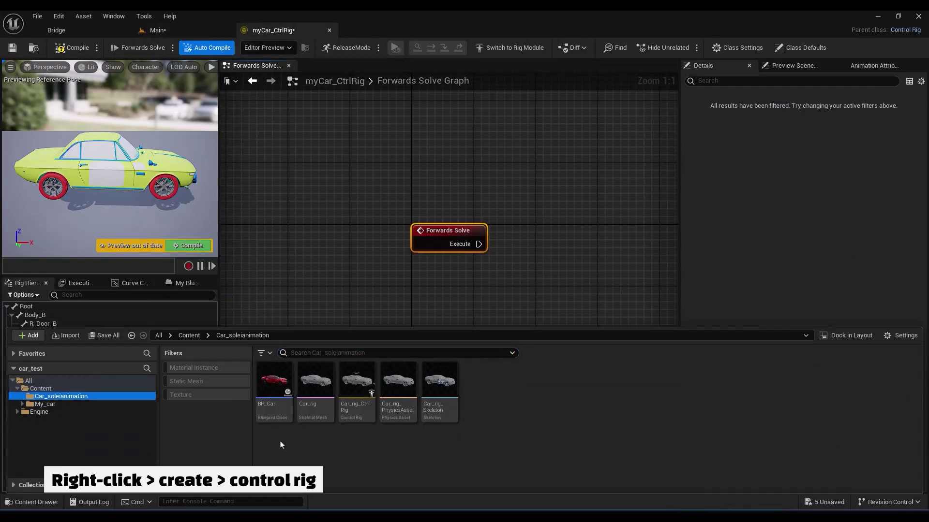
pyautogui.doubleClick(353, 405)
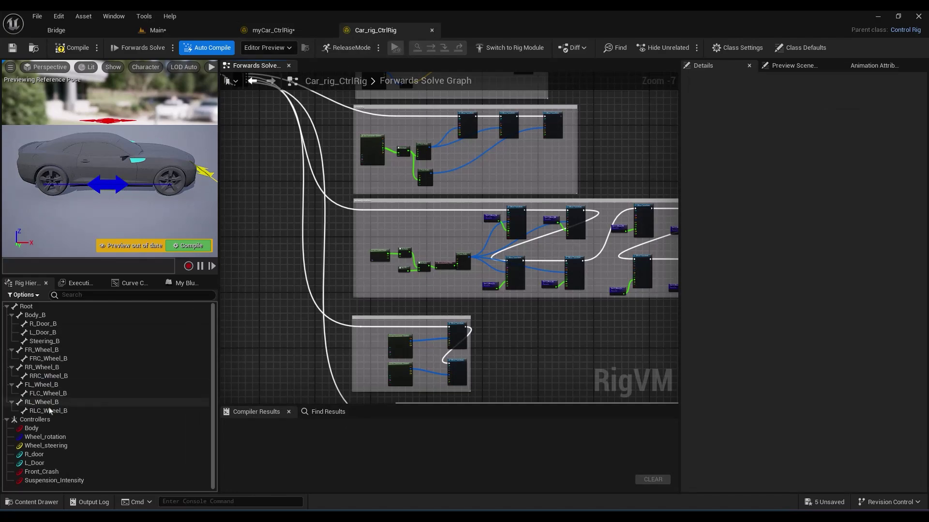
pyautogui.click(35, 420)
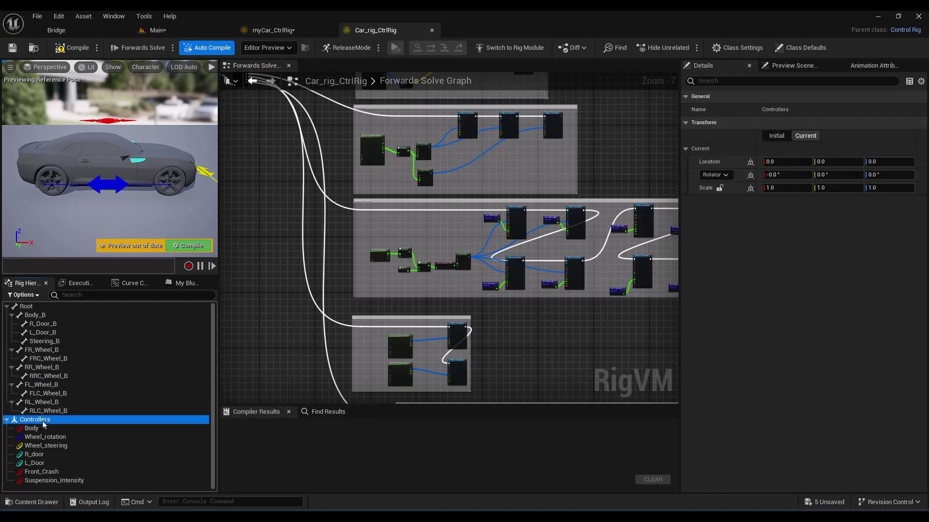
pyautogui.keyDown('shift'); pyautogui.click(53, 481); pyautogui.keyUp('shift')
pyautogui.keyDown('ctrl'); pyautogui.click(51, 474); pyautogui.keyUp('ctrl')
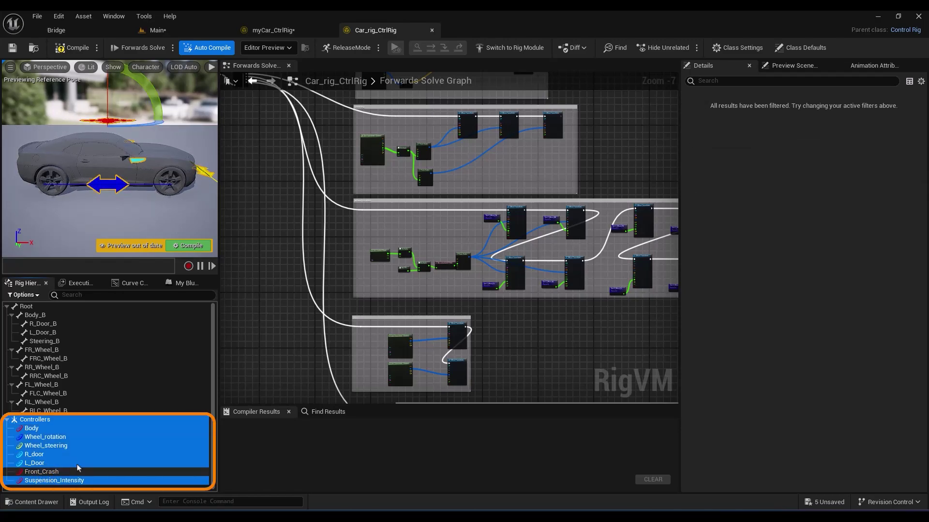
pyautogui.press('w')
pyautogui.click(274, 30)
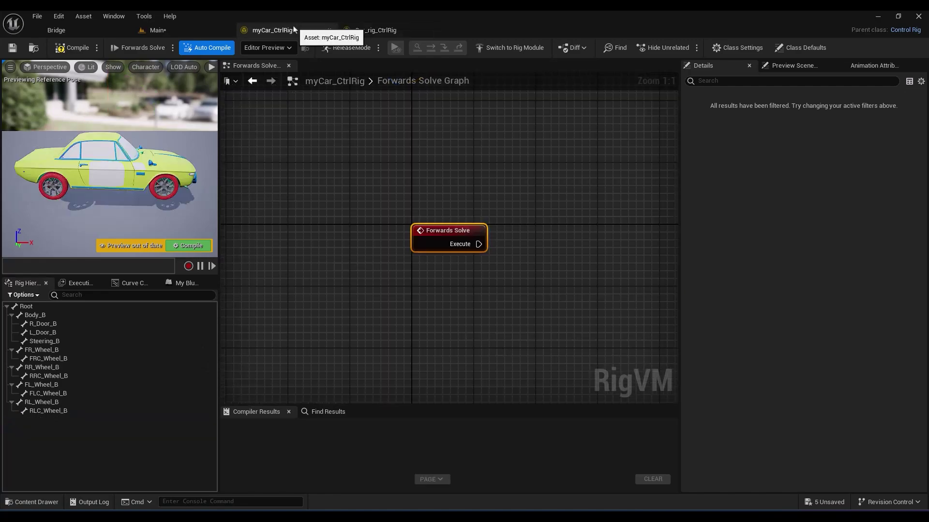
pyautogui.hotkey('ctrl', 'v')
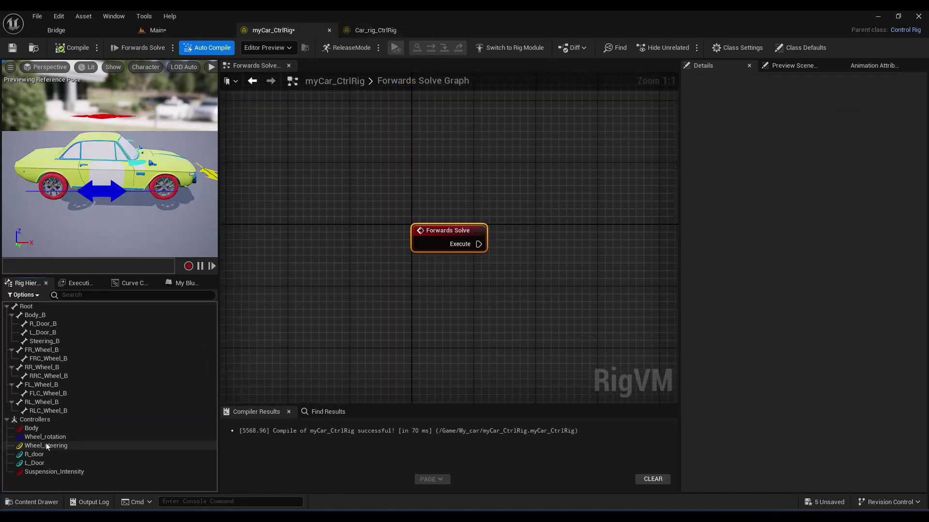
# Copy the Z_Offset_Target_FR, Z_Offset_Target_RR and Z_Offset_Target_FL variables from Car_rig_CtrlRig into myCar_CtrlRig
pyautogui.click(186, 283)
pyautogui.click(372, 31)
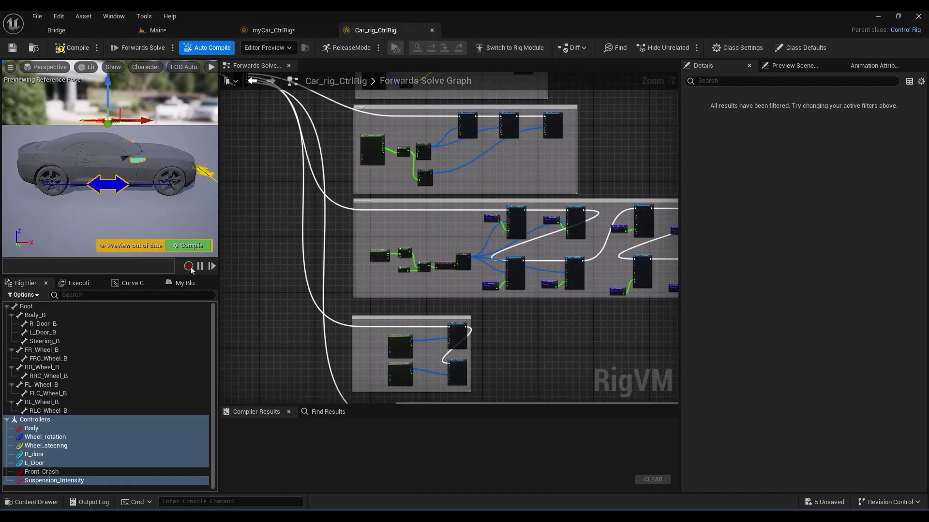
pyautogui.click(186, 283)
pyautogui.click(66, 392)
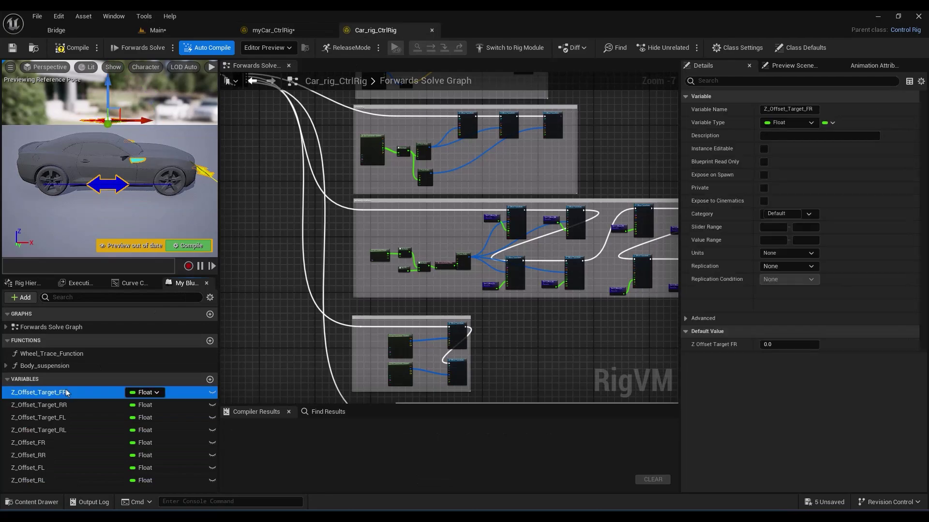
pyautogui.click(291, 32)
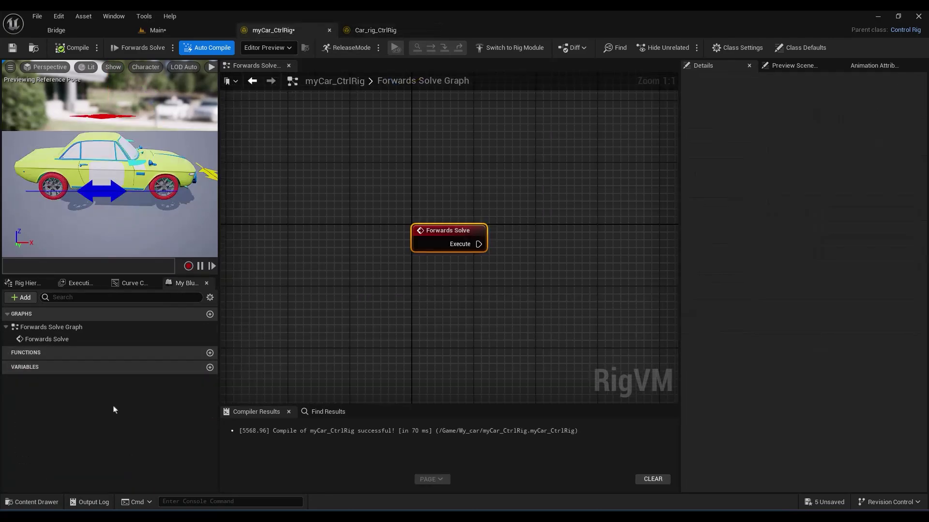
pyautogui.hotkey('ctrl', 'v')
# Copy the Z_Offset_Target_RL, Z_Offset_FR and Z_Offset_RR variables from Car_rig_CtrlRig into myCar_CtrlRig
pyautogui.click(376, 30)
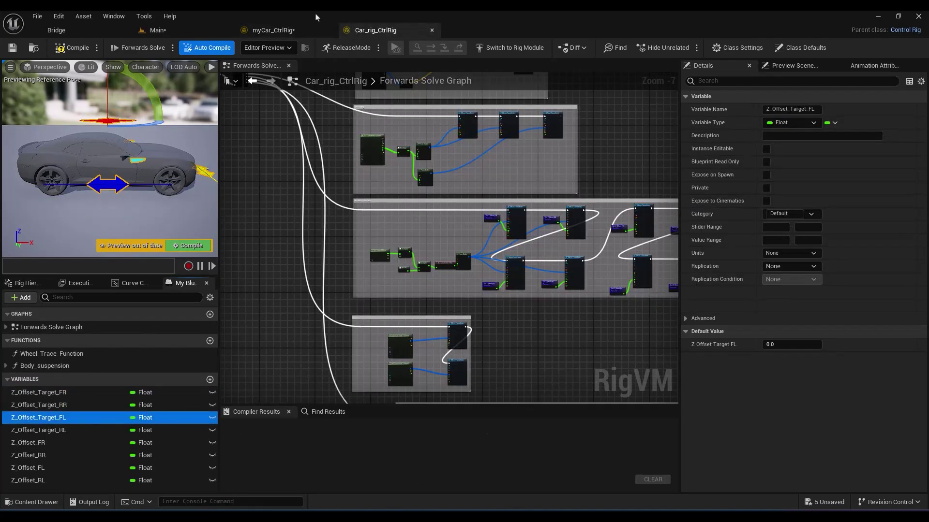
pyautogui.click(71, 430)
pyautogui.click(291, 31)
pyautogui.click(375, 30)
pyautogui.click(85, 444)
pyautogui.click(290, 31)
pyautogui.click(376, 30)
pyautogui.click(73, 456)
pyautogui.click(290, 31)
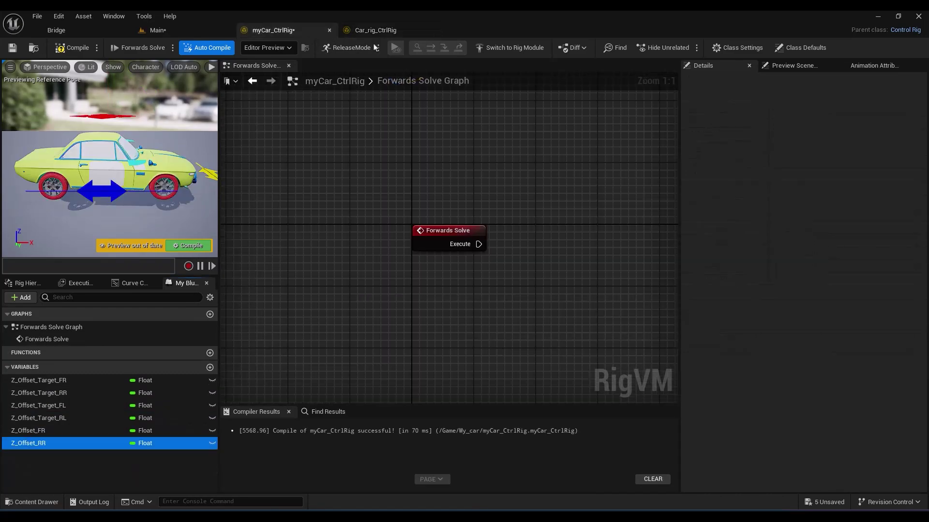
# Copy the remaining Z_Offset_FL and Z_Offset_RL variables from Car_rig_CtrlRig into myCar_CtrlRig
pyautogui.click(376, 30)
pyautogui.hotkey('ctrl', 'v')
pyautogui.click(375, 30)
pyautogui.click(73, 480)
pyautogui.hotkey('ctrl', 'c')
pyautogui.click(278, 30)
pyautogui.hotkey('ctrl', 'v')
# Copy all nodes following Forwards Solve in Car_rig_CtrlRig into myCar_CtrlRig's Forwards Solve Graph, accepting localization of the Body_suspension function
pyautogui.click(370, 30)
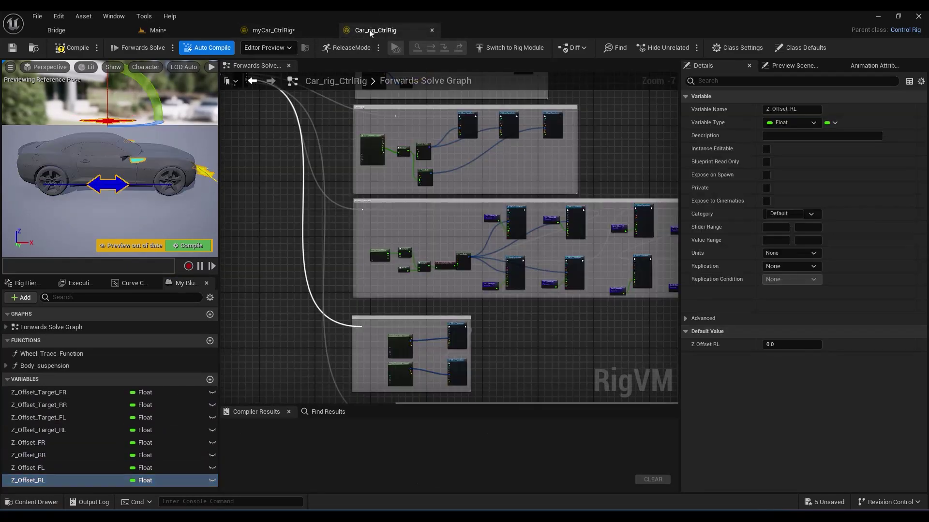
pyautogui.scroll(-3, 325, 282)
pyautogui.moveTo(267, 111); pyautogui.dragTo(632, 390)
pyautogui.scroll(-2, 533, 284)
pyautogui.hotkey('ctrl', 'c')
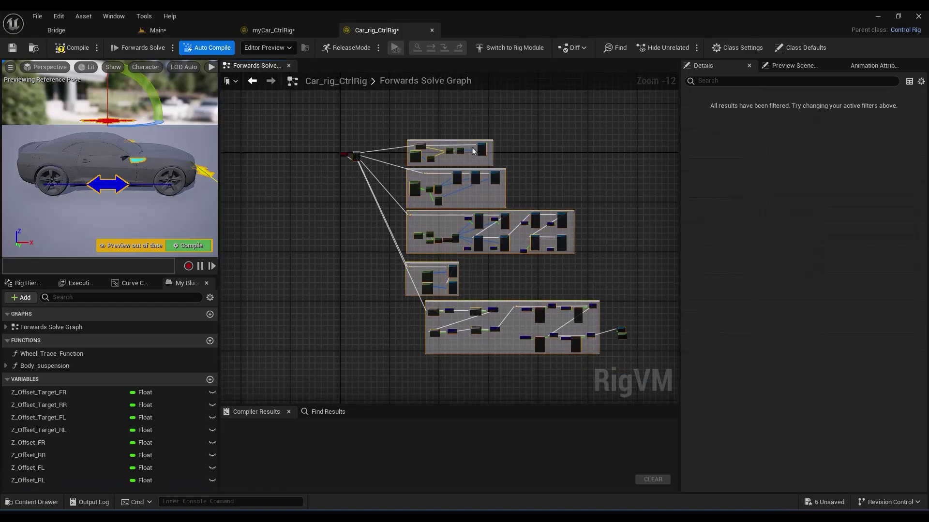
pyautogui.click(273, 30)
pyautogui.hotkey('ctrl', 'v')
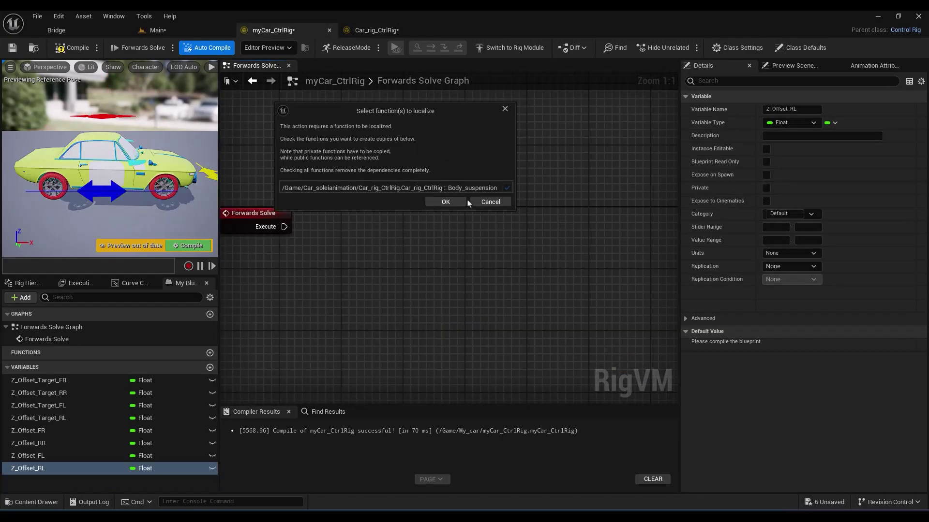
pyautogui.click(462, 203)
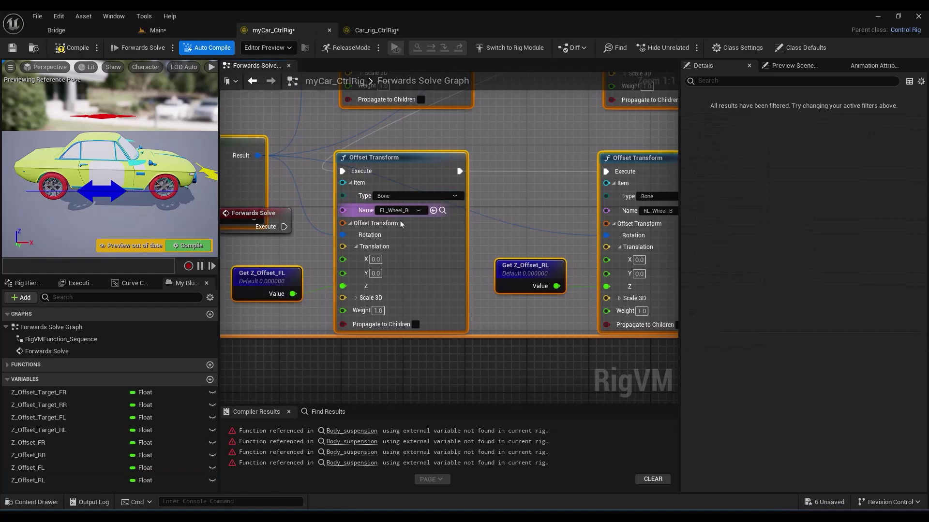
# Move the Forwards Solve node beside the Sequence node in myCar_CtrlRig and connect it to the Sequence's Execute input
pyautogui.moveTo(303, 230); pyautogui.dragTo(415, 286, button='right')
pyautogui.click(398, 268)
pyautogui.moveTo(398, 269); pyautogui.dragTo(212, 279)
pyautogui.scroll(-5, 309, 289)
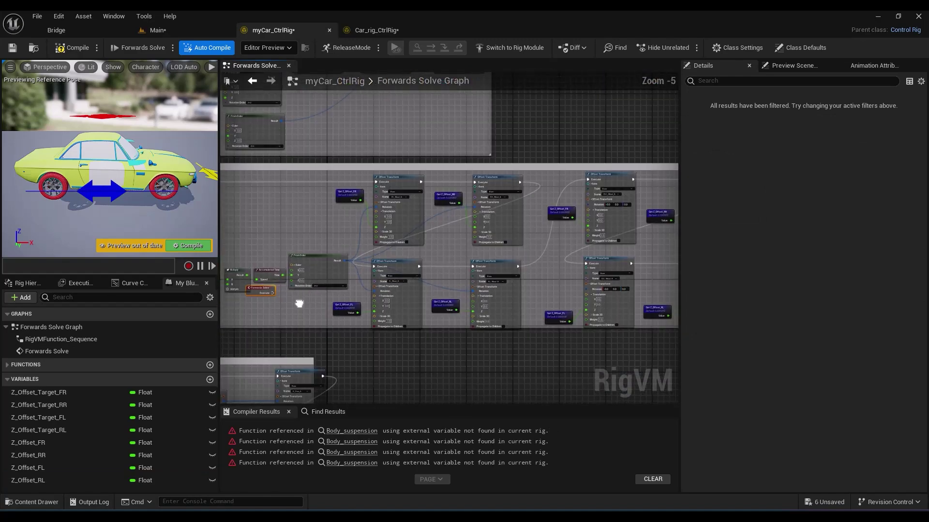
pyautogui.moveTo(299, 303); pyautogui.dragTo(486, 379, button='right')
pyautogui.moveTo(246, 145); pyautogui.dragTo(458, 347, button='right')
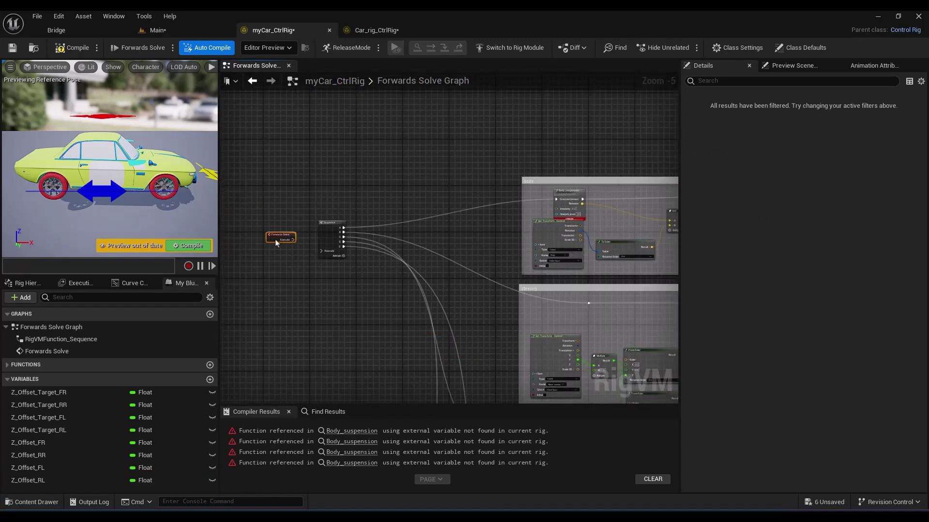
pyautogui.scroll(5, 277, 243)
pyautogui.moveTo(315, 257); pyautogui.dragTo(391, 253)
# Delete the surplus Offset Transform nodes from the wheel group in myCar_CtrlRig's Forwards Solve Graph
pyautogui.scroll(-5, 277, 156)
pyautogui.moveTo(530, 311); pyautogui.dragTo(289, 94, button='right')
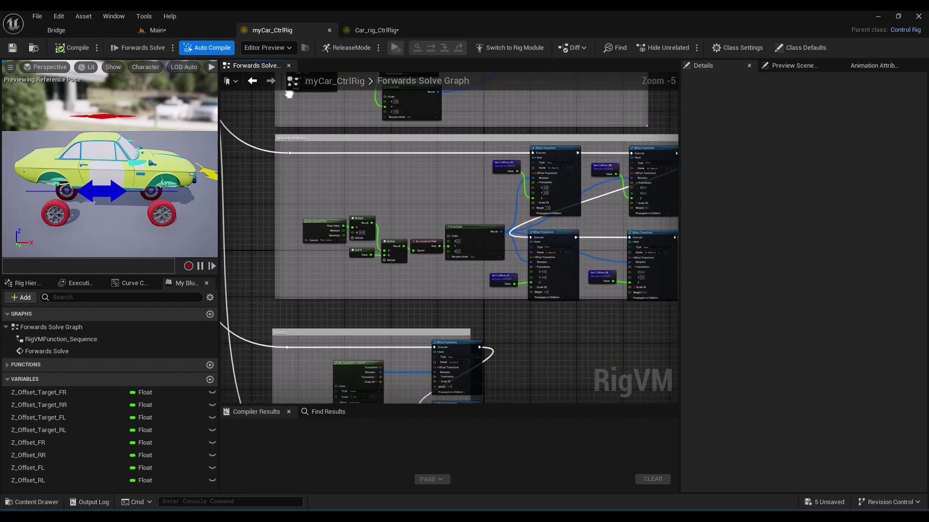
pyautogui.moveTo(578, 357); pyautogui.dragTo(238, 280, button='right')
pyautogui.scroll(5, 502, 261)
pyautogui.moveTo(412, 137); pyautogui.dragTo(612, 357)
pyautogui.press('Delete')
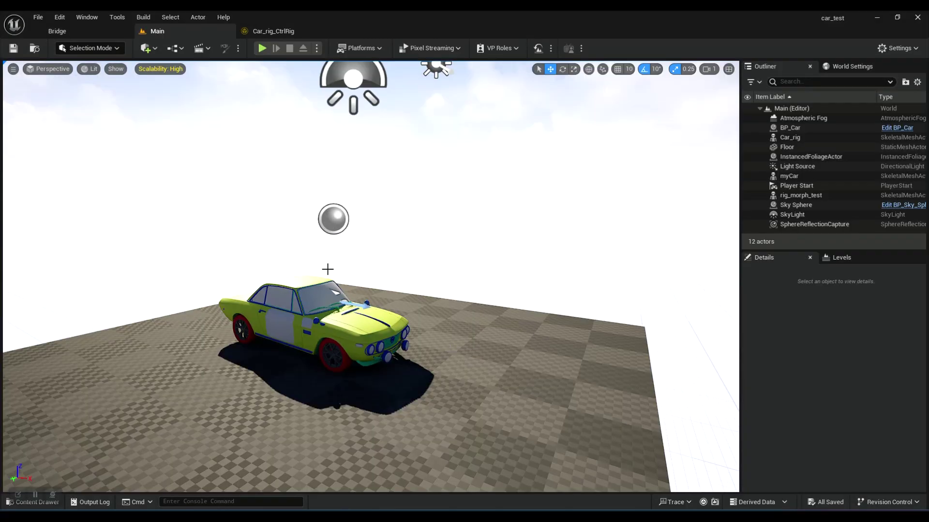
# Measure the width of the new car's wheel in the Main level's Right orthographic view
pyautogui.click(57, 70)
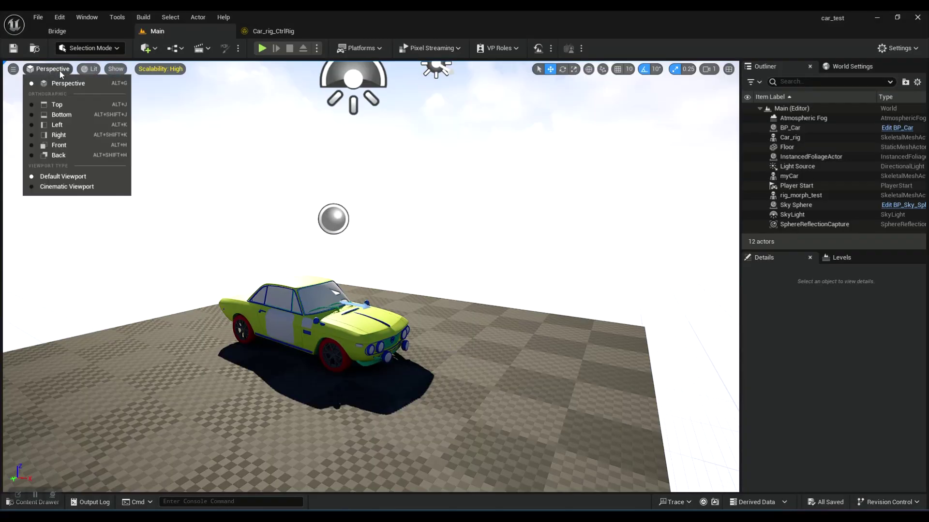
pyautogui.click(59, 136)
pyautogui.scroll(6, 460, 307)
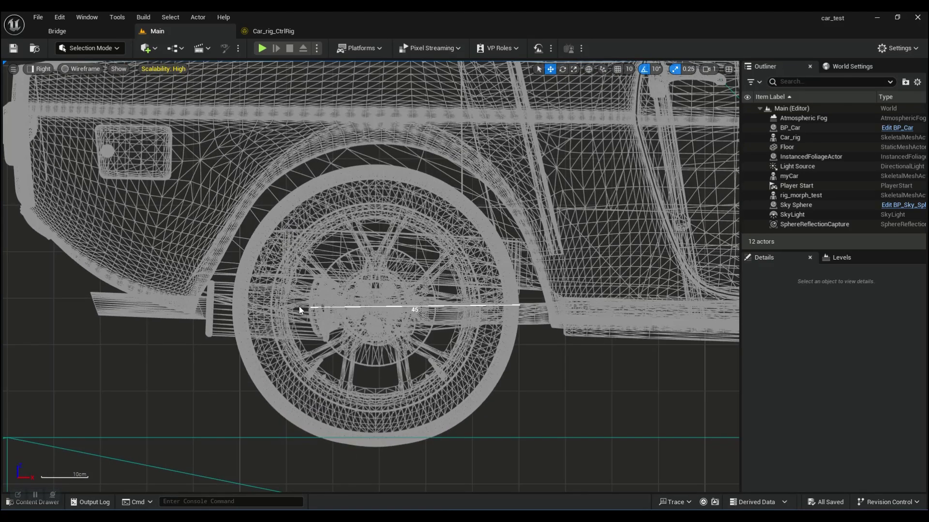
pyautogui.moveTo(231, 301); pyautogui.dragTo(232, 301, button='middle')
# Set the Sphere Trace By Object Types radius to 62 in Car_rig_CtrlRig's Wheel_Trace_Function, and compile and save the rig
pyautogui.click(265, 31)
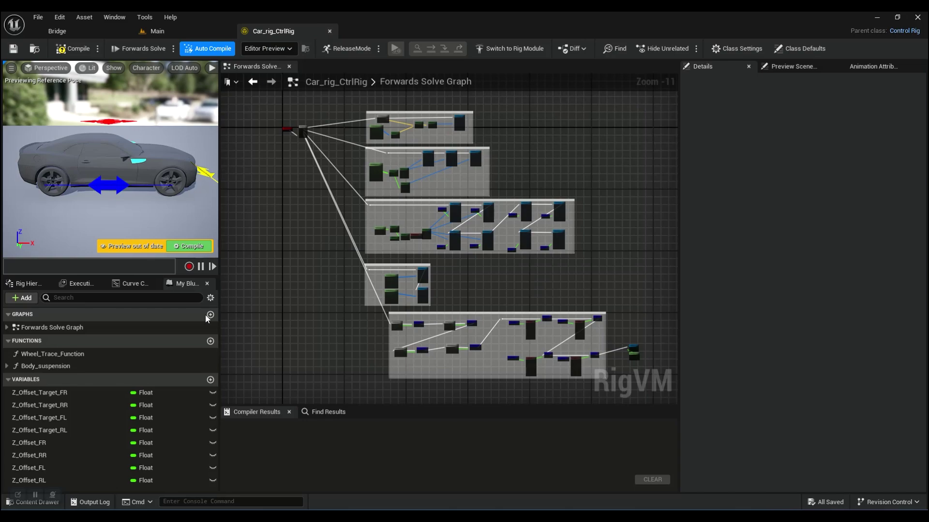
pyautogui.doubleClick(86, 354)
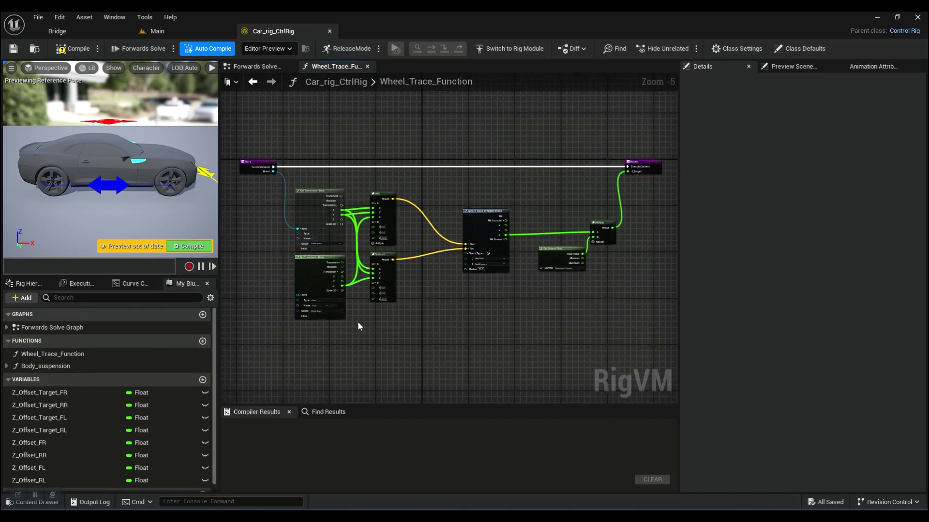
pyautogui.scroll(1, 372, 325)
pyautogui.scroll(5, 503, 274)
pyautogui.click(494, 263)
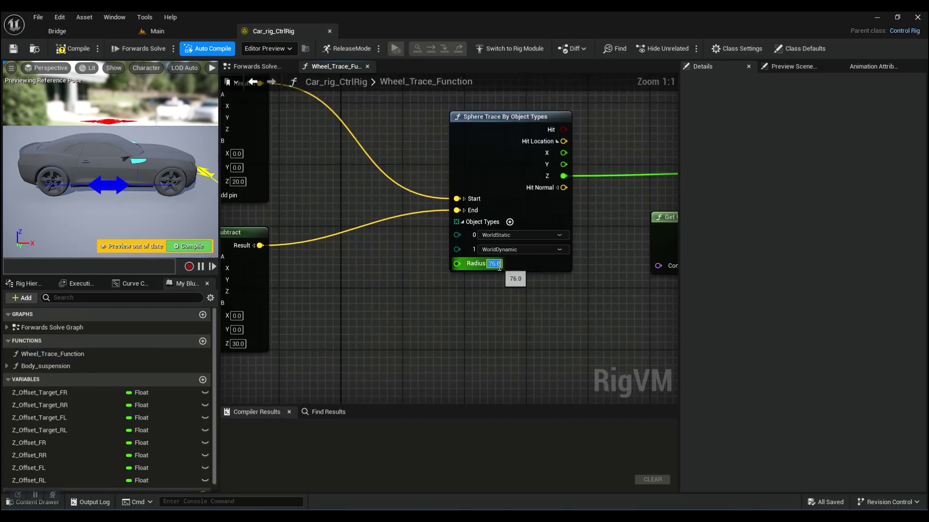
pyautogui.write('62')
pyautogui.press('Return')
pyautogui.click(258, 68)
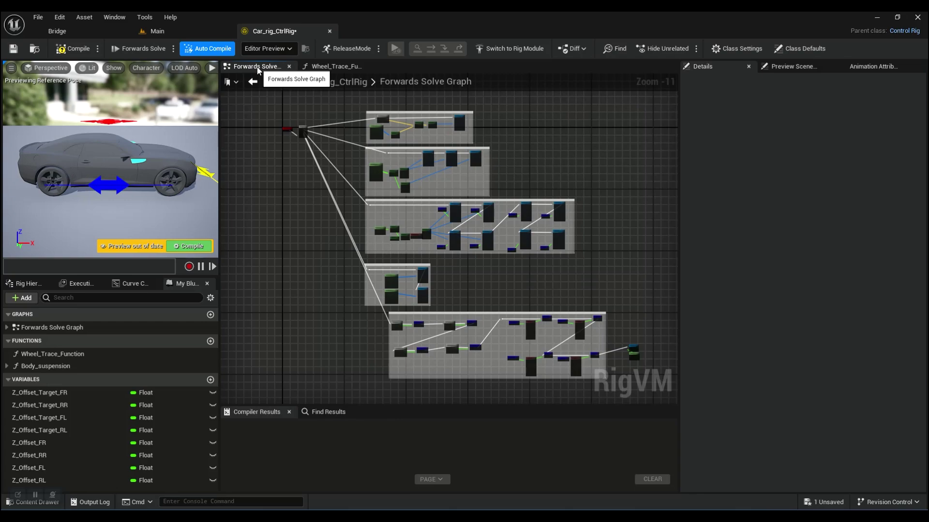
pyautogui.click(71, 48)
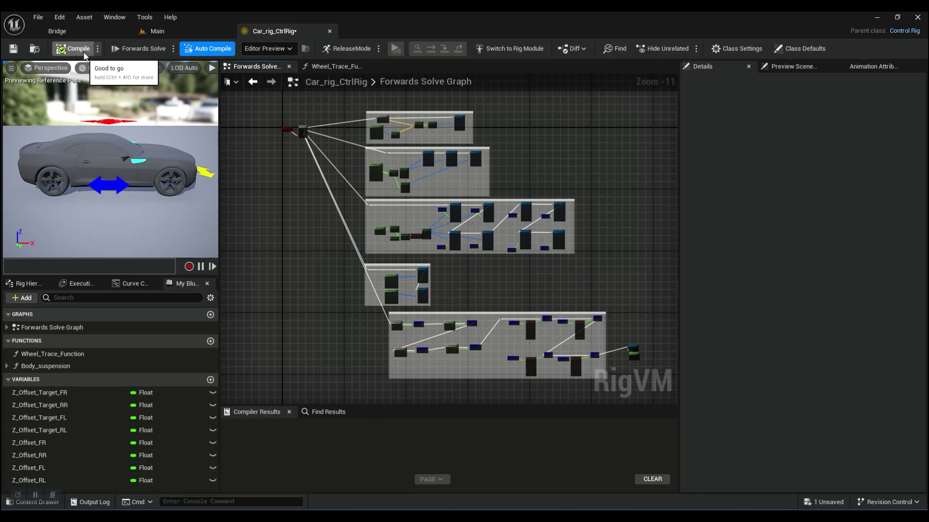
pyautogui.click(13, 49)
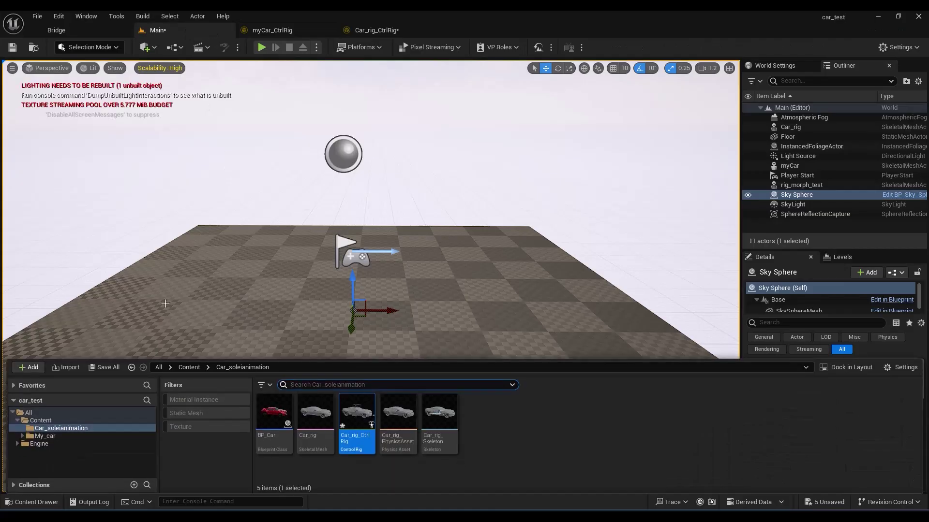
# Copy the BP_Car blueprint from the Car_soleianimation folder into the My_car folder
pyautogui.click(277, 434)
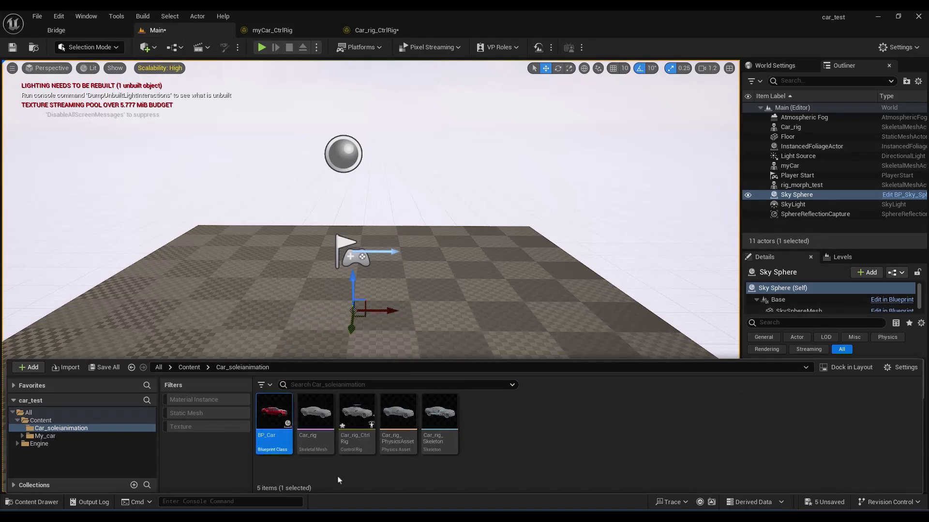
pyautogui.click(49, 436)
pyautogui.hotkey('ctrl', 'v')
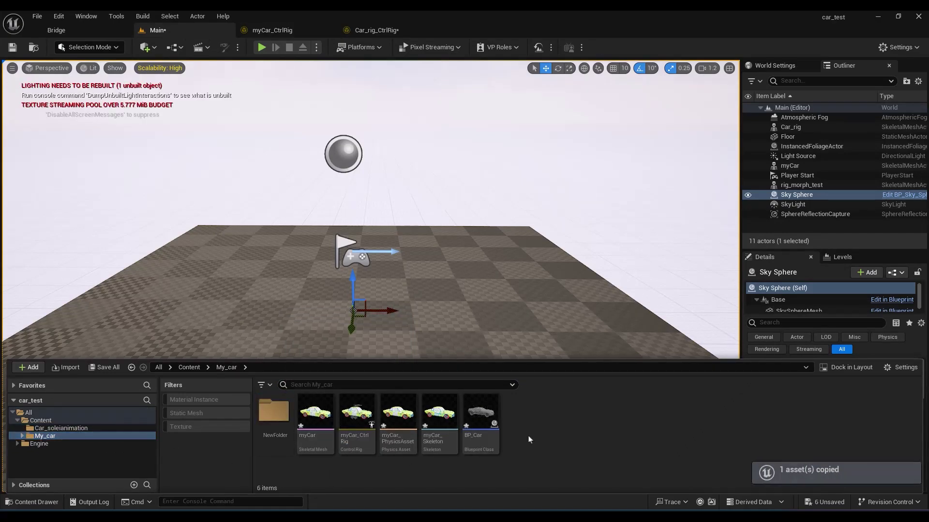
# Assign the myCar skeletal mesh to the SkeletalMesh component of the copied BP_Car, and compile the blueprint
pyautogui.doubleClick(481, 420)
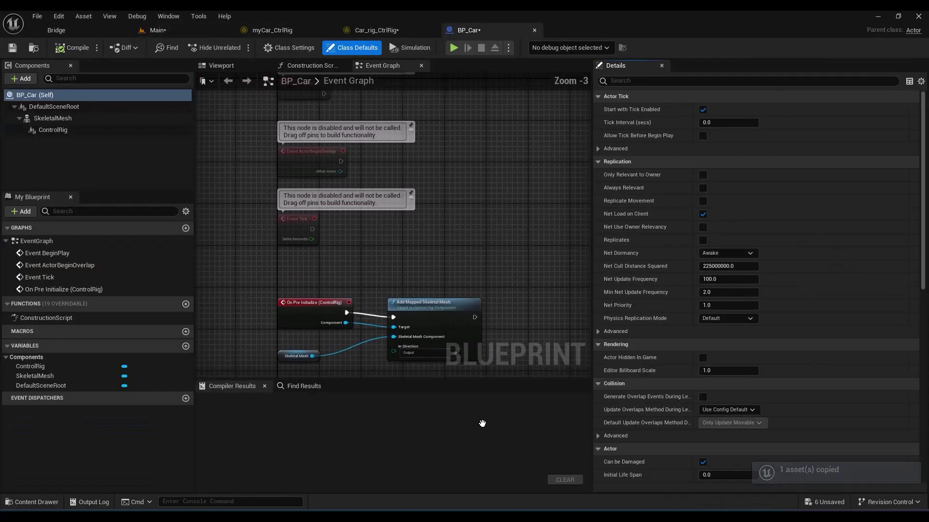
pyautogui.click(53, 118)
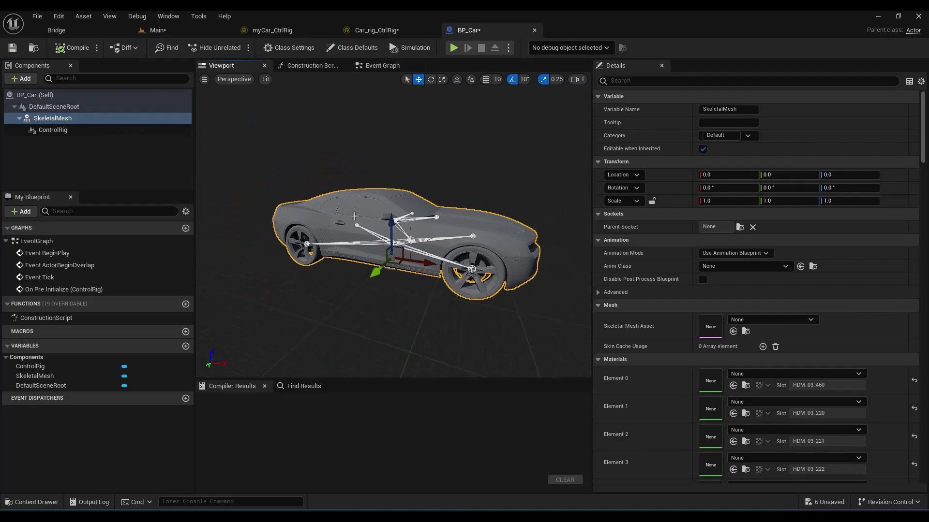
pyautogui.click(746, 332)
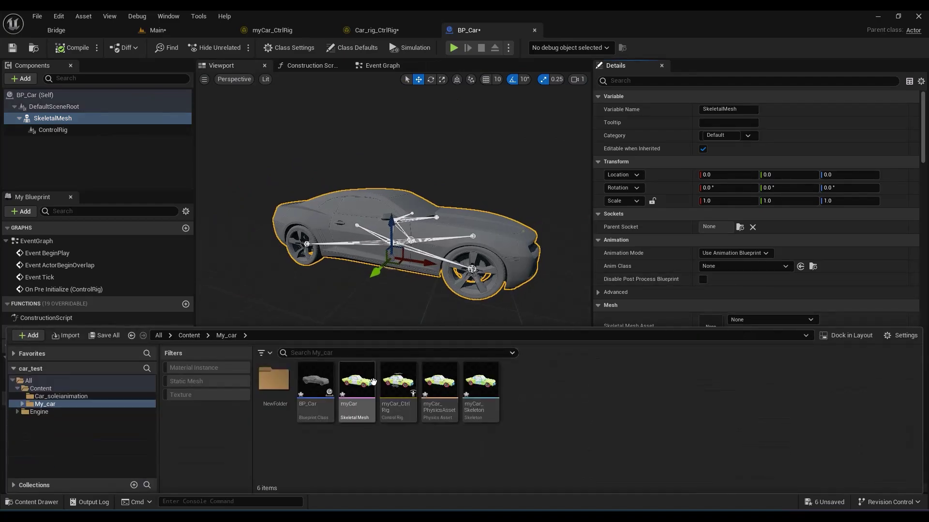
pyautogui.click(356, 382)
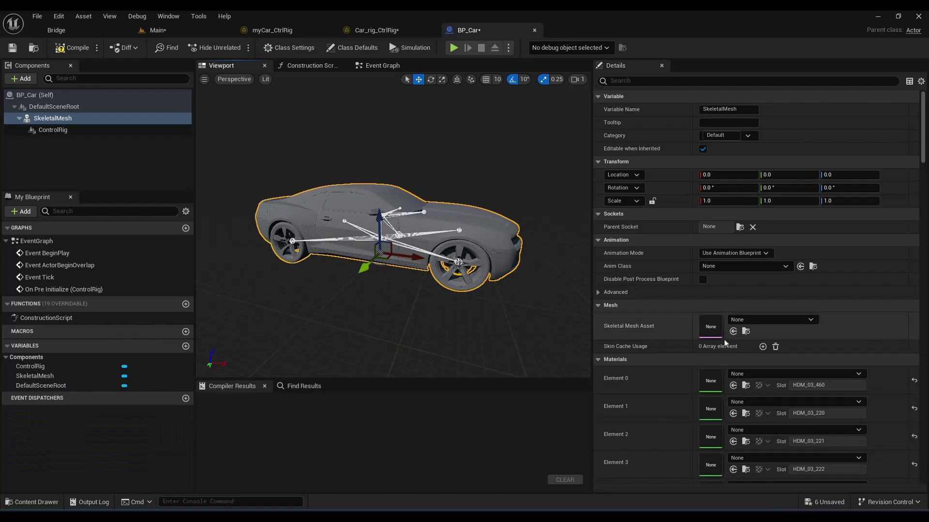
pyautogui.click(733, 332)
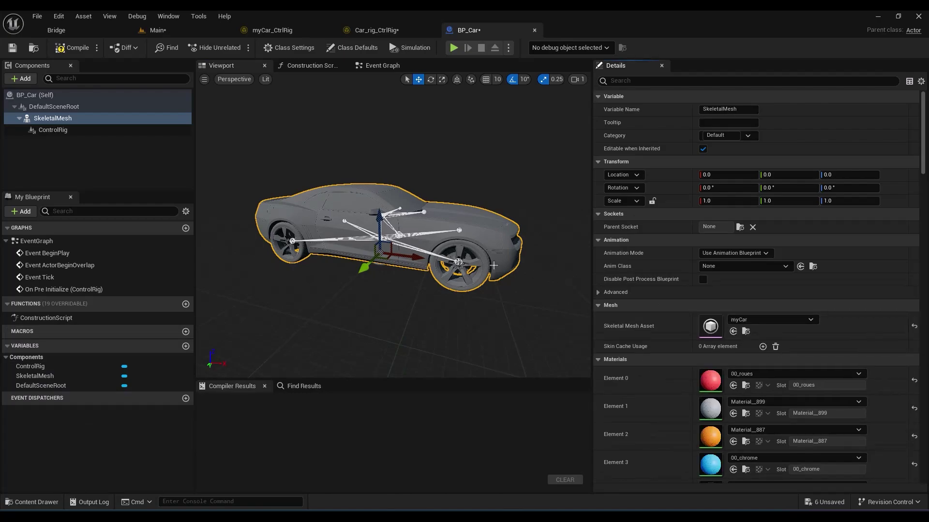
pyautogui.press('F7')
# Set the Control Rig Class of BP_Car's ControlRig component to myCar_CtrlRig, and compile and save the blueprint
pyautogui.click(53, 130)
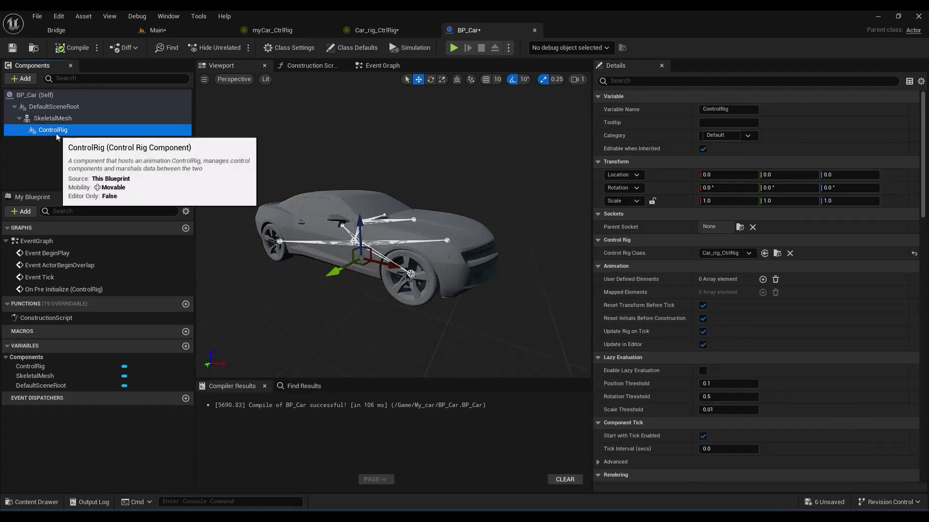
pyautogui.click(730, 253)
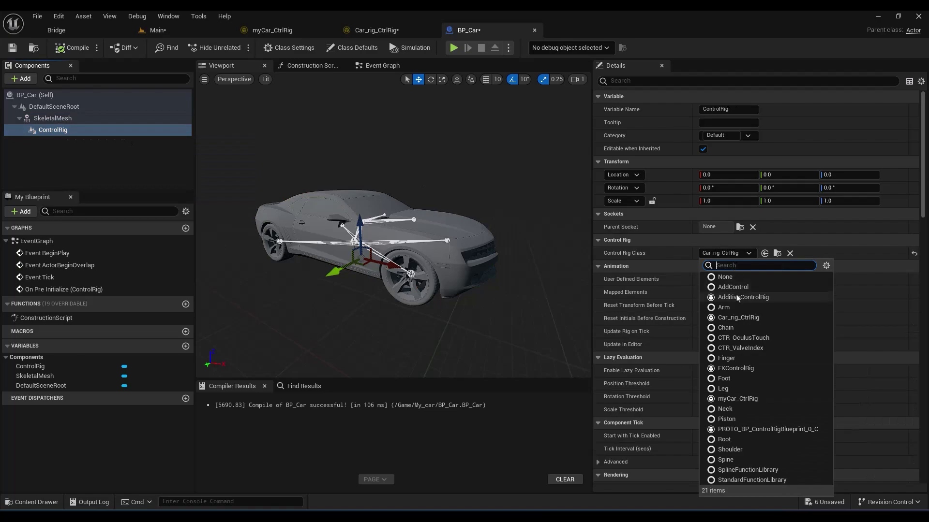
pyautogui.click(734, 399)
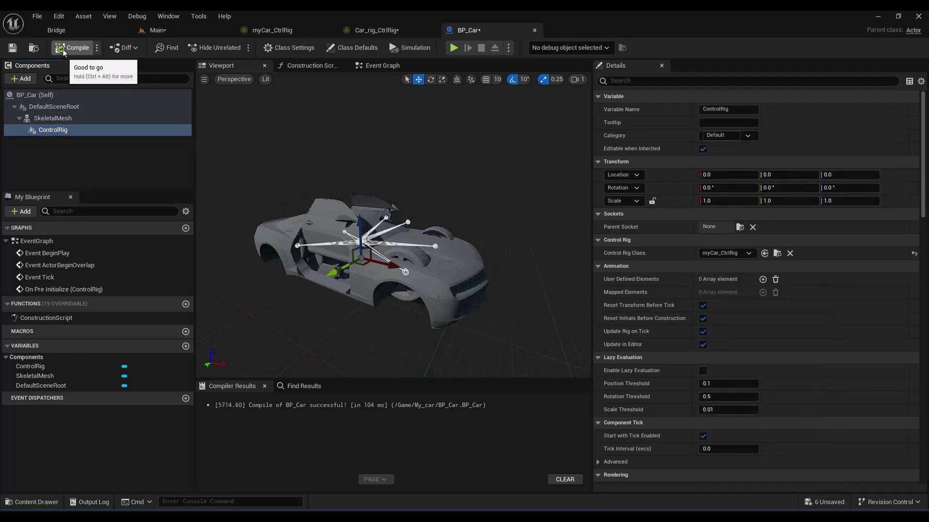
pyautogui.click(14, 49)
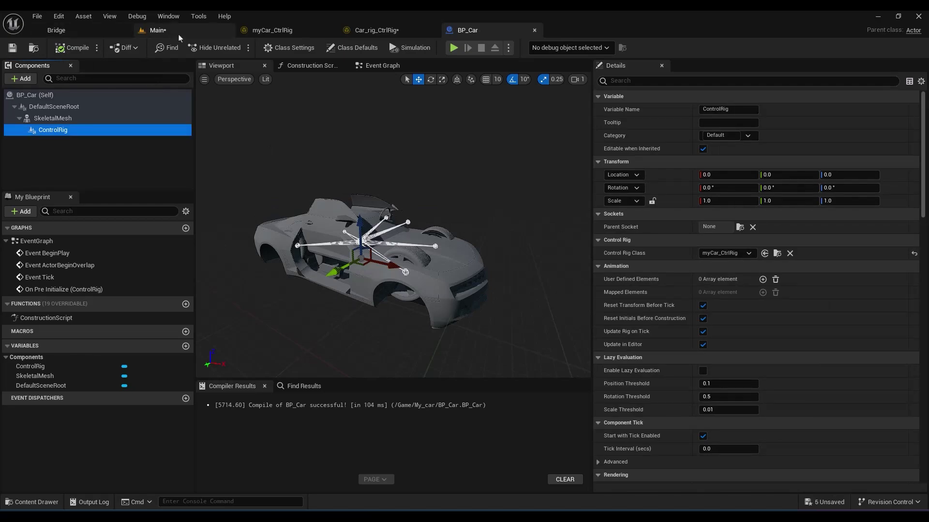
# Place the My_car folder's BP_Car on the floor of the Main level
pyautogui.click(179, 35)
pyautogui.hotkey('ctrl', 'space')
pyautogui.moveTo(315, 438); pyautogui.dragTo(311, 355)
# Create a Level Sequence with the default name in the My_car folder and open it in Sequencer
pyautogui.rightClick(556, 420)
pyautogui.moveTo(624, 245)
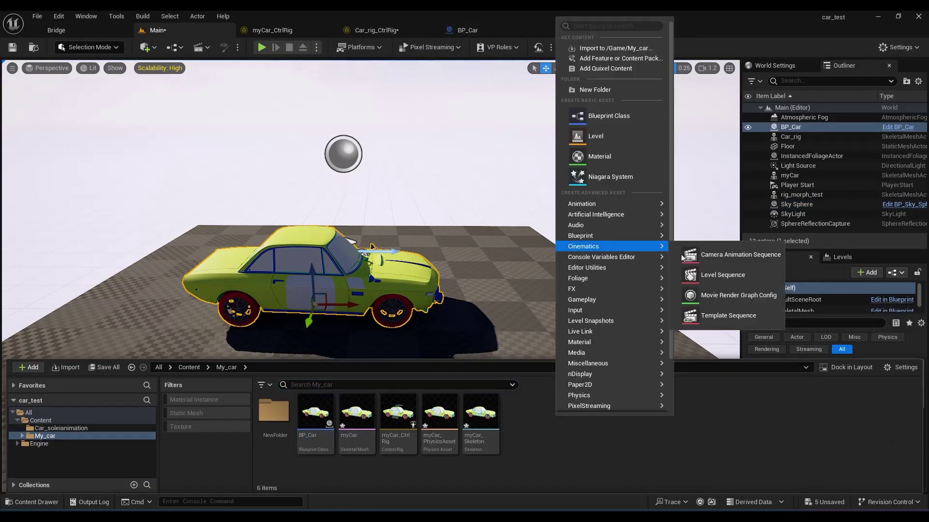
pyautogui.click(730, 276)
pyautogui.press('Return')
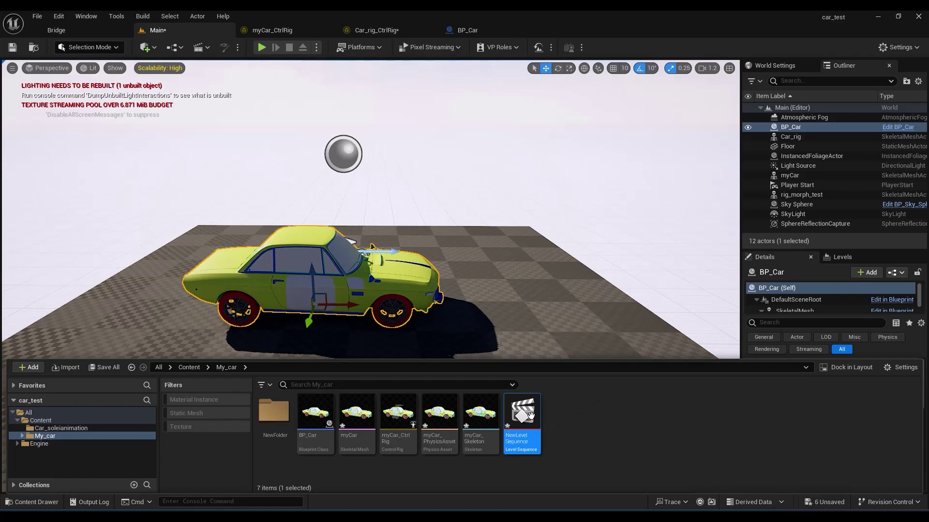
pyautogui.doubleClick(522, 413)
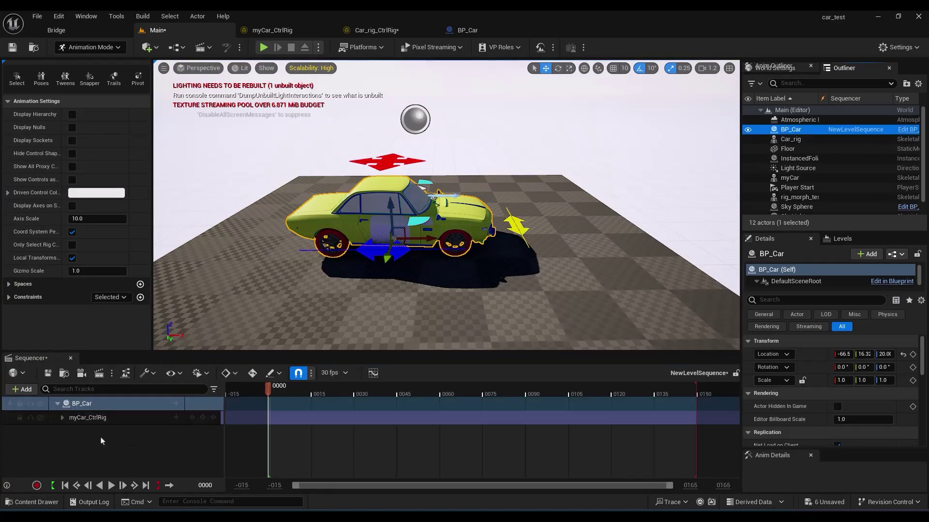
# Try rotating the red control above the car's roof, and undo the rotation
pyautogui.click(388, 165)
pyautogui.press('e')
pyautogui.moveTo(427, 130); pyautogui.dragTo(441, 162)
pyautogui.hotkey('ctrl', 'z')
# Move the blue double-arrow control beside the car to test the rig
pyautogui.click(384, 251)
pyautogui.moveTo(384, 252); pyautogui.dragTo(377, 254, button='right')
pyautogui.press('w')
pyautogui.moveTo(409, 270); pyautogui.dragTo(435, 175)
# Rotate the L_Door control about 60° to open the door, and select the yellow control in front of the car for moving
pyautogui.click(420, 225)
pyautogui.press('e')
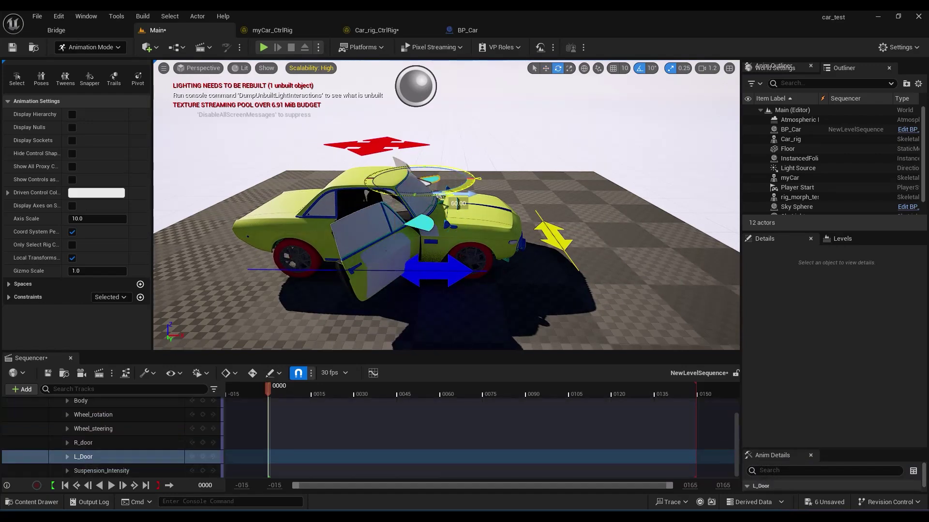
pyautogui.click(582, 275)
pyautogui.press('w')
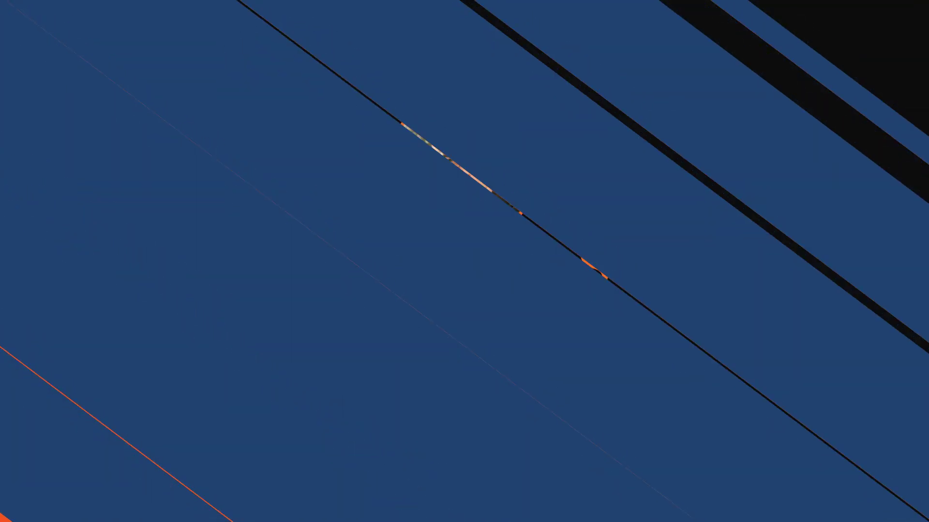